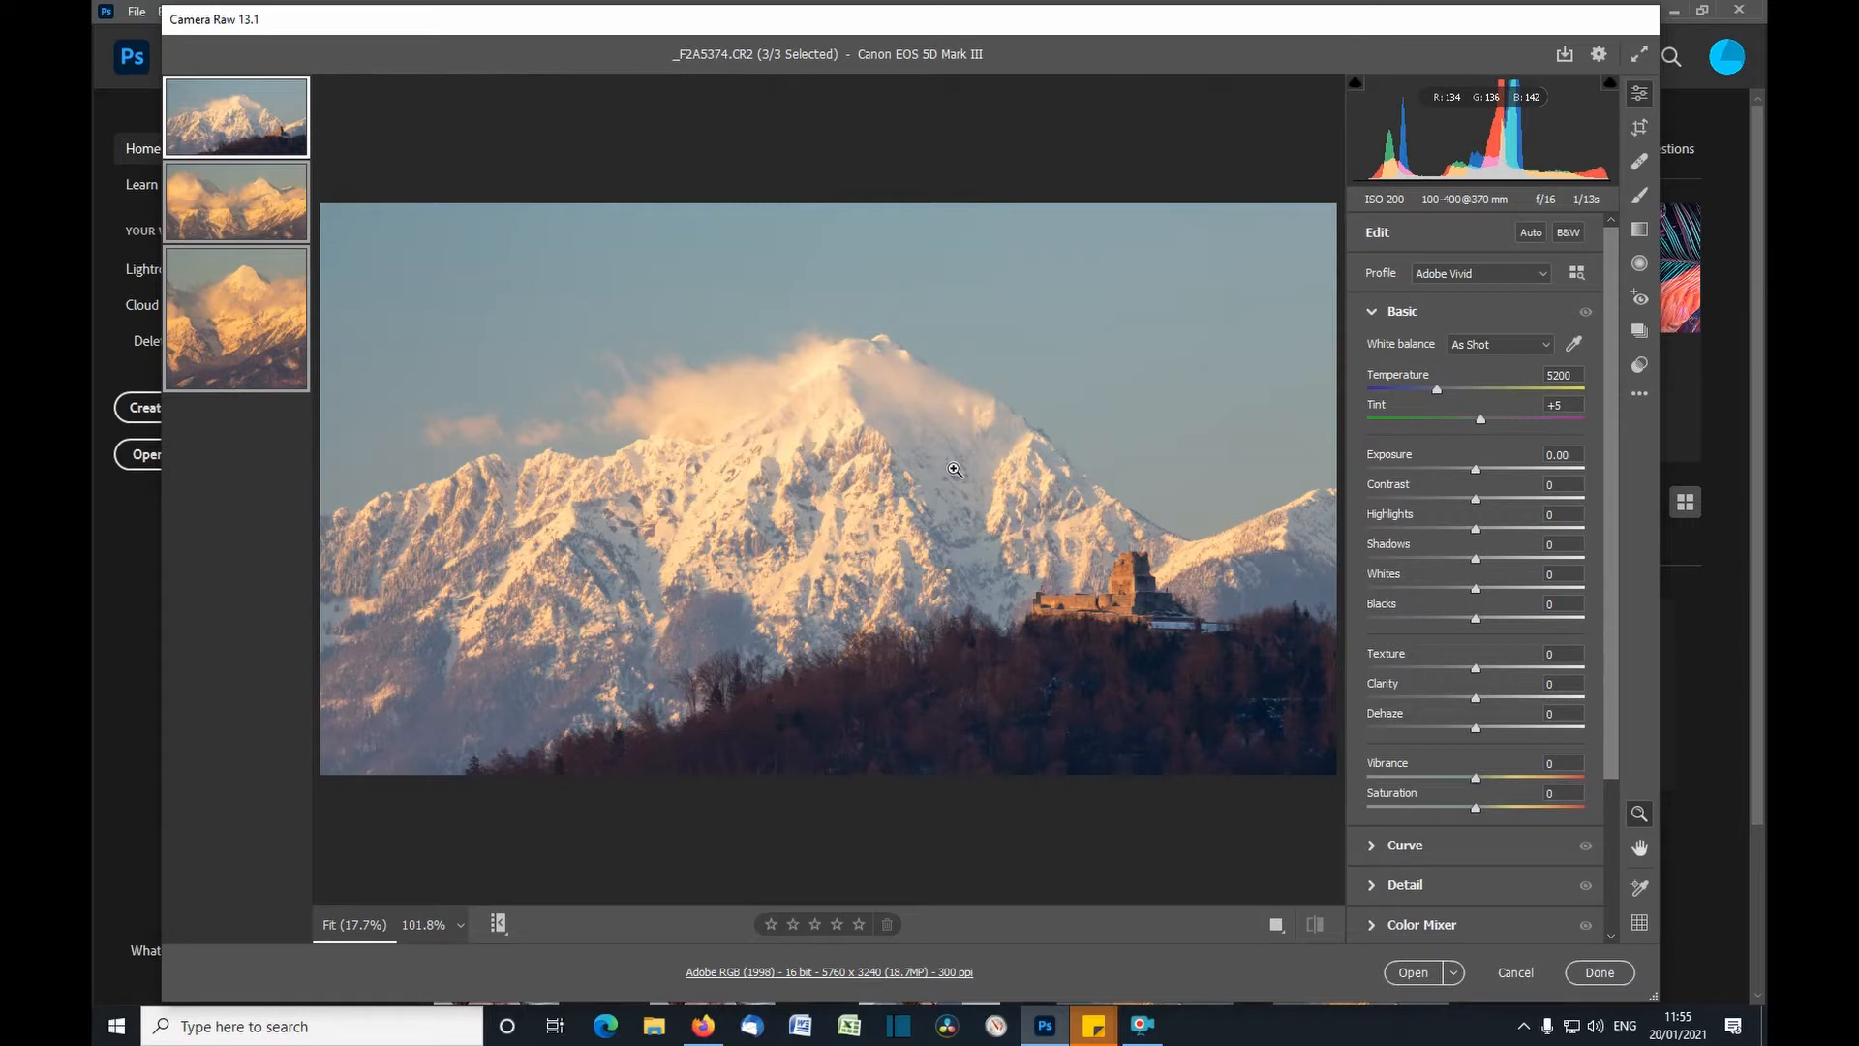
- Cancel the current Camera Raw session and open _F2A5374, _F2A5376 and _F2A5379 together from the RAWs folder
left_click(1515, 971)
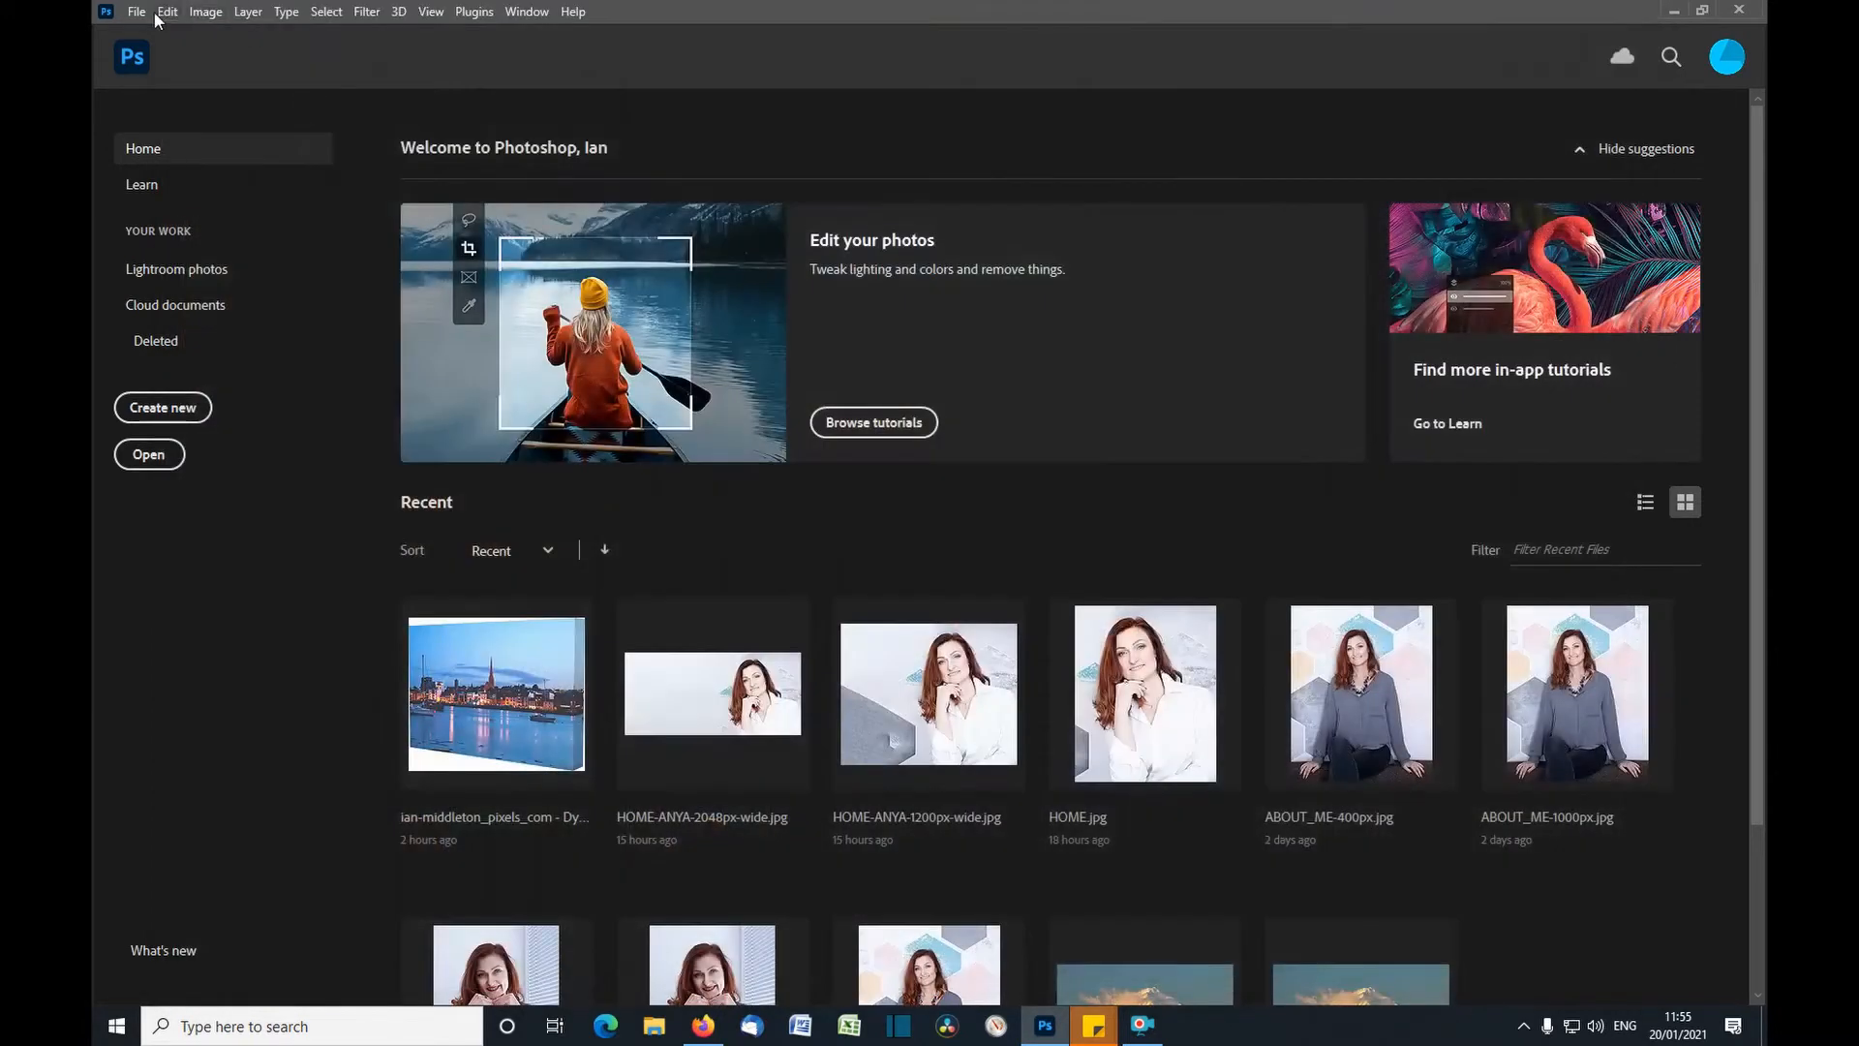
left_click(167, 13)
mouse_move(136, 13)
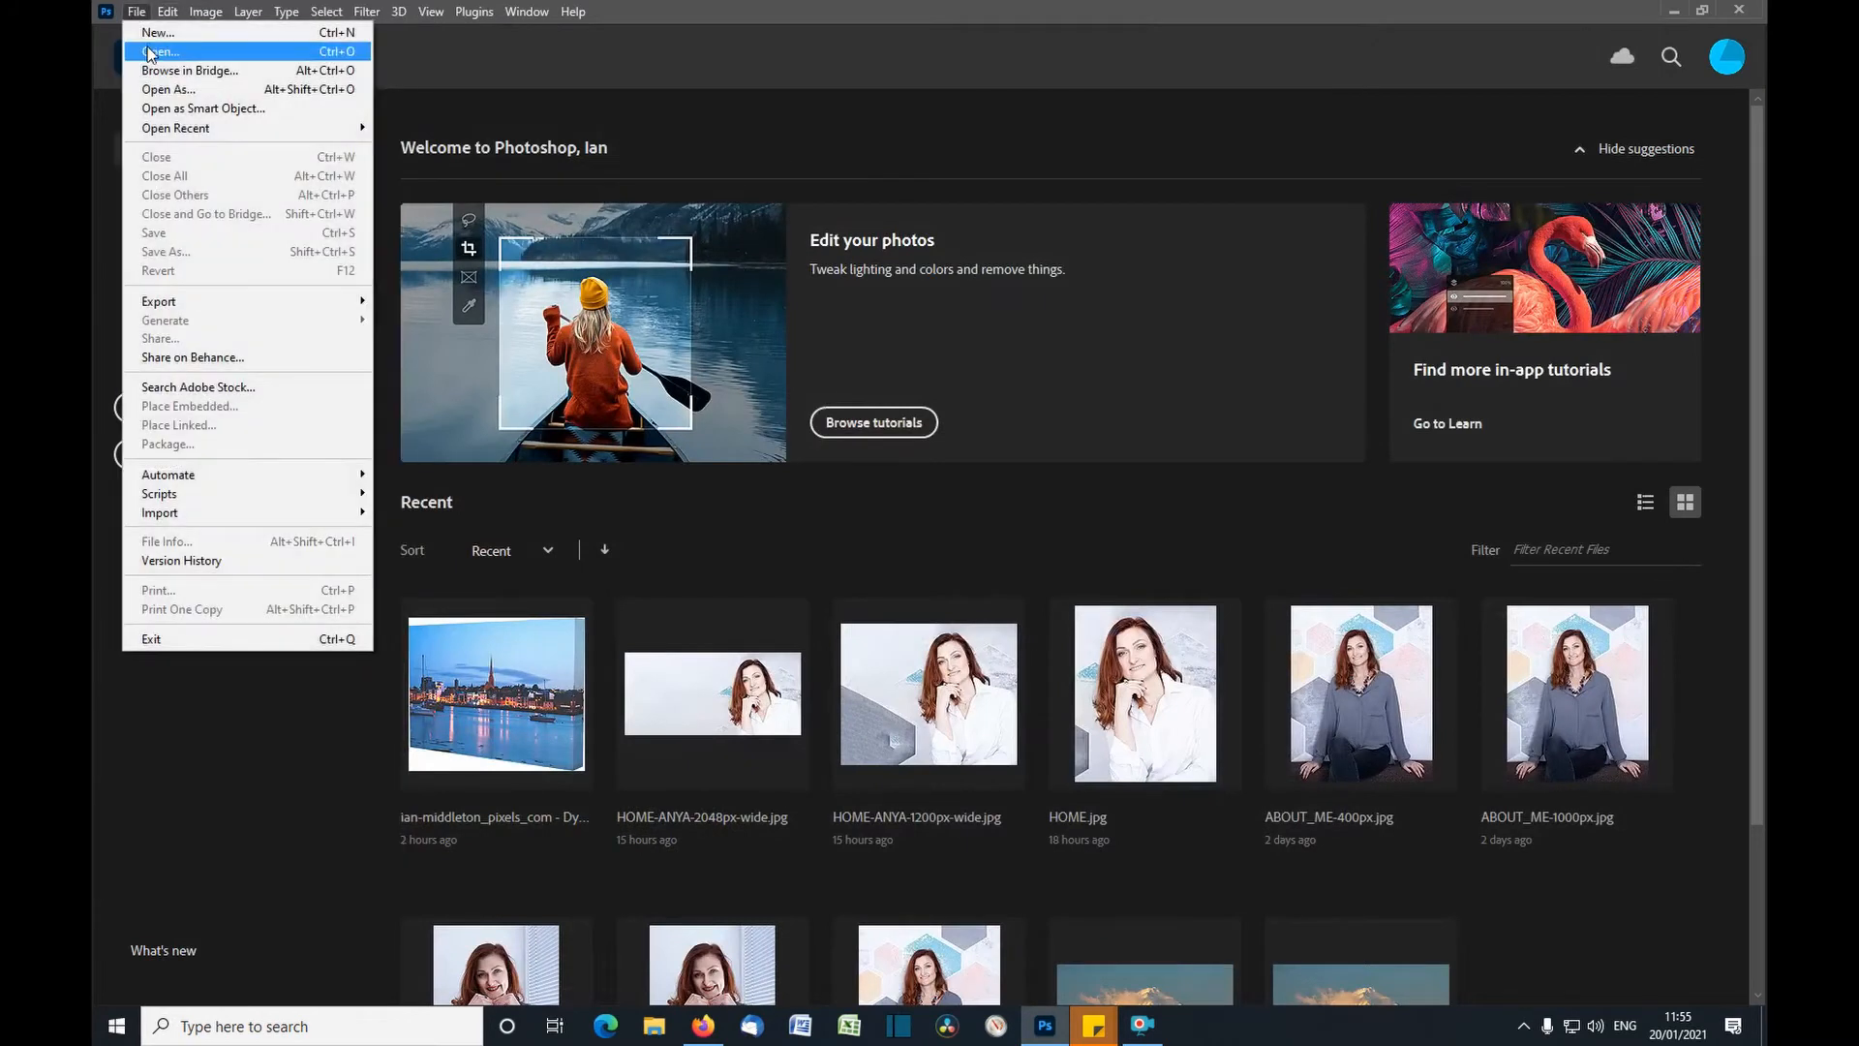
left_click(148, 53)
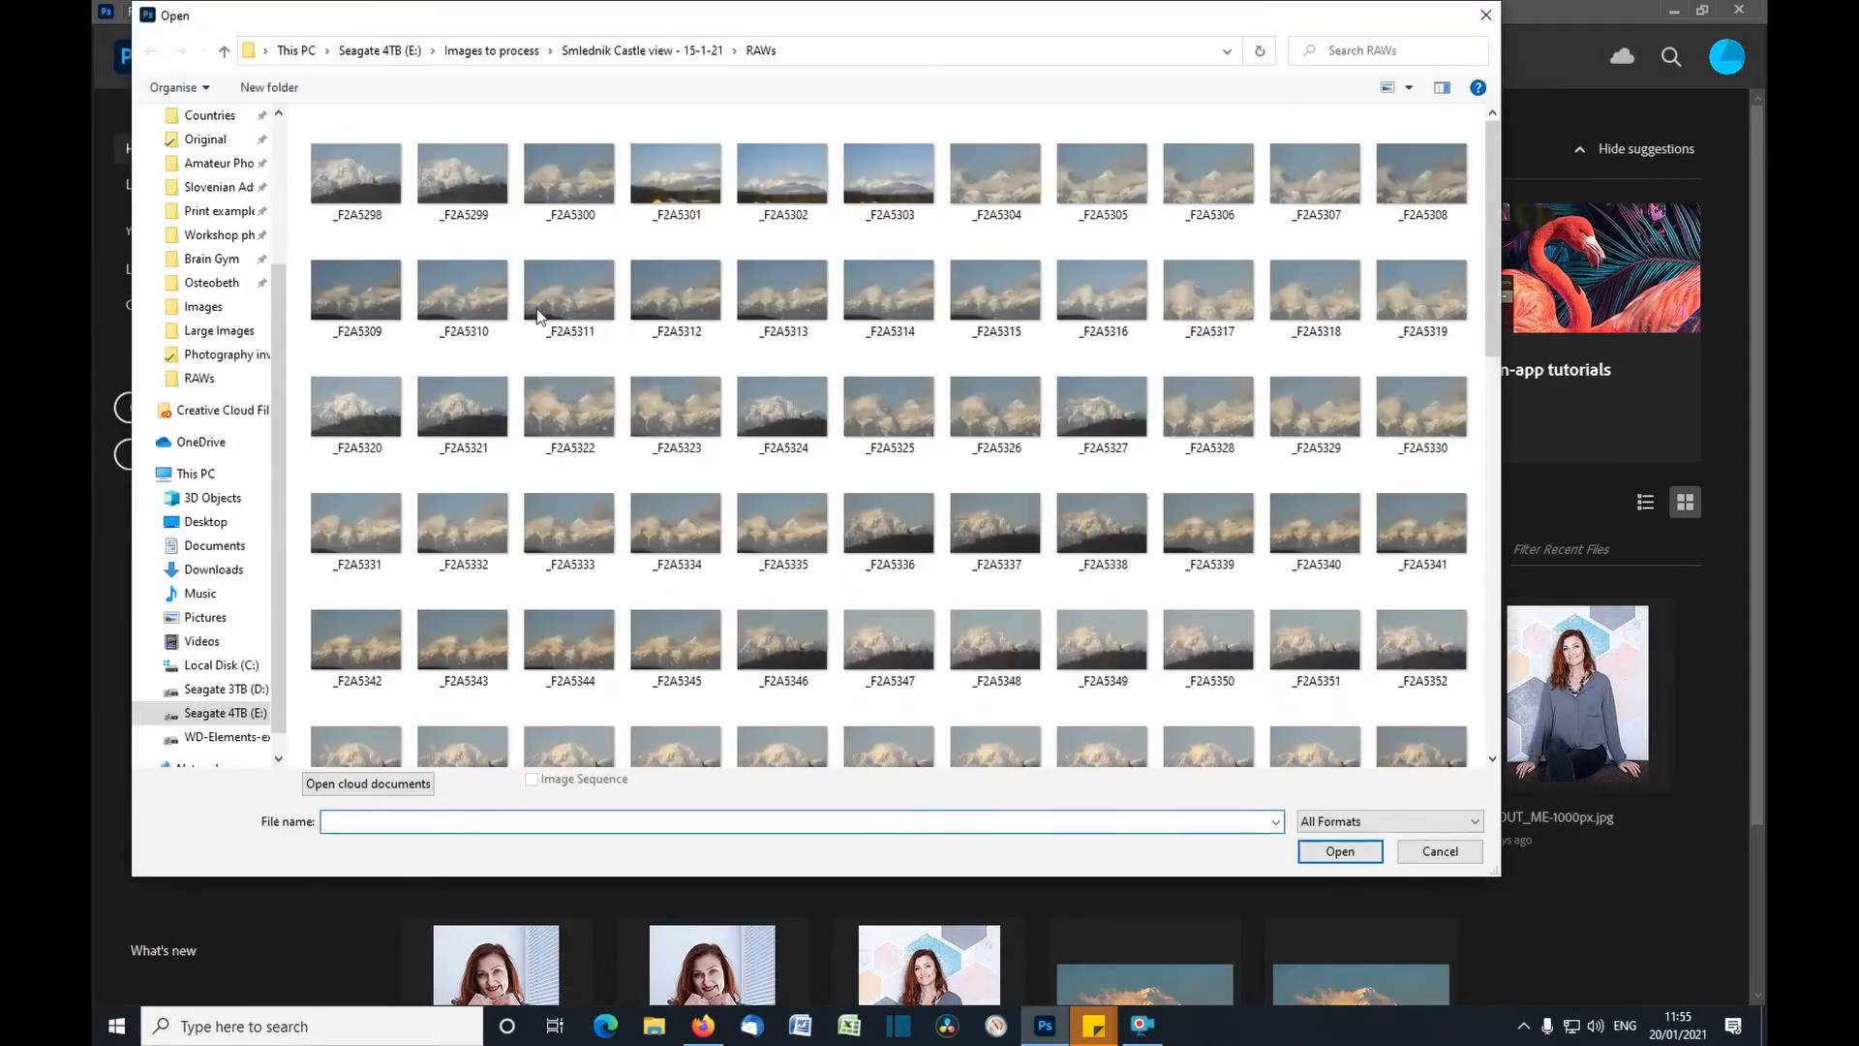
left_click_drag(1494, 308, 1502, 496)
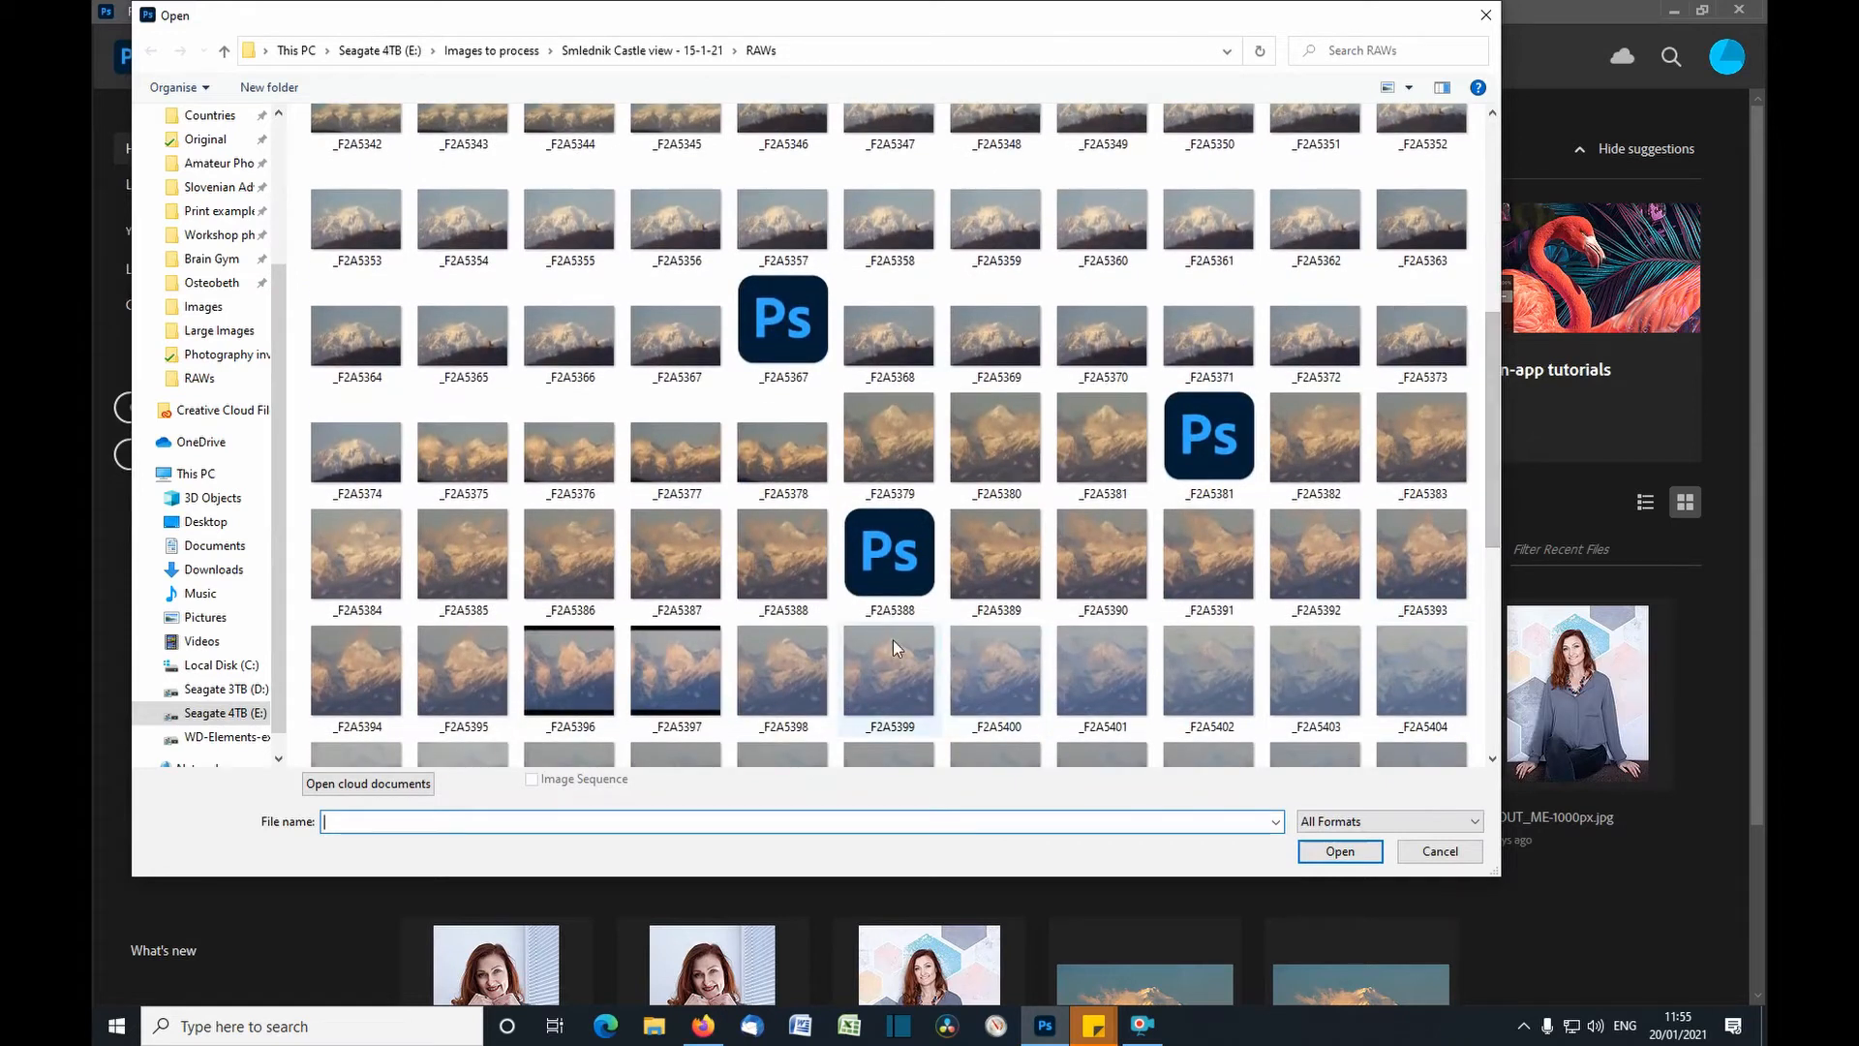
left_click(908, 440)
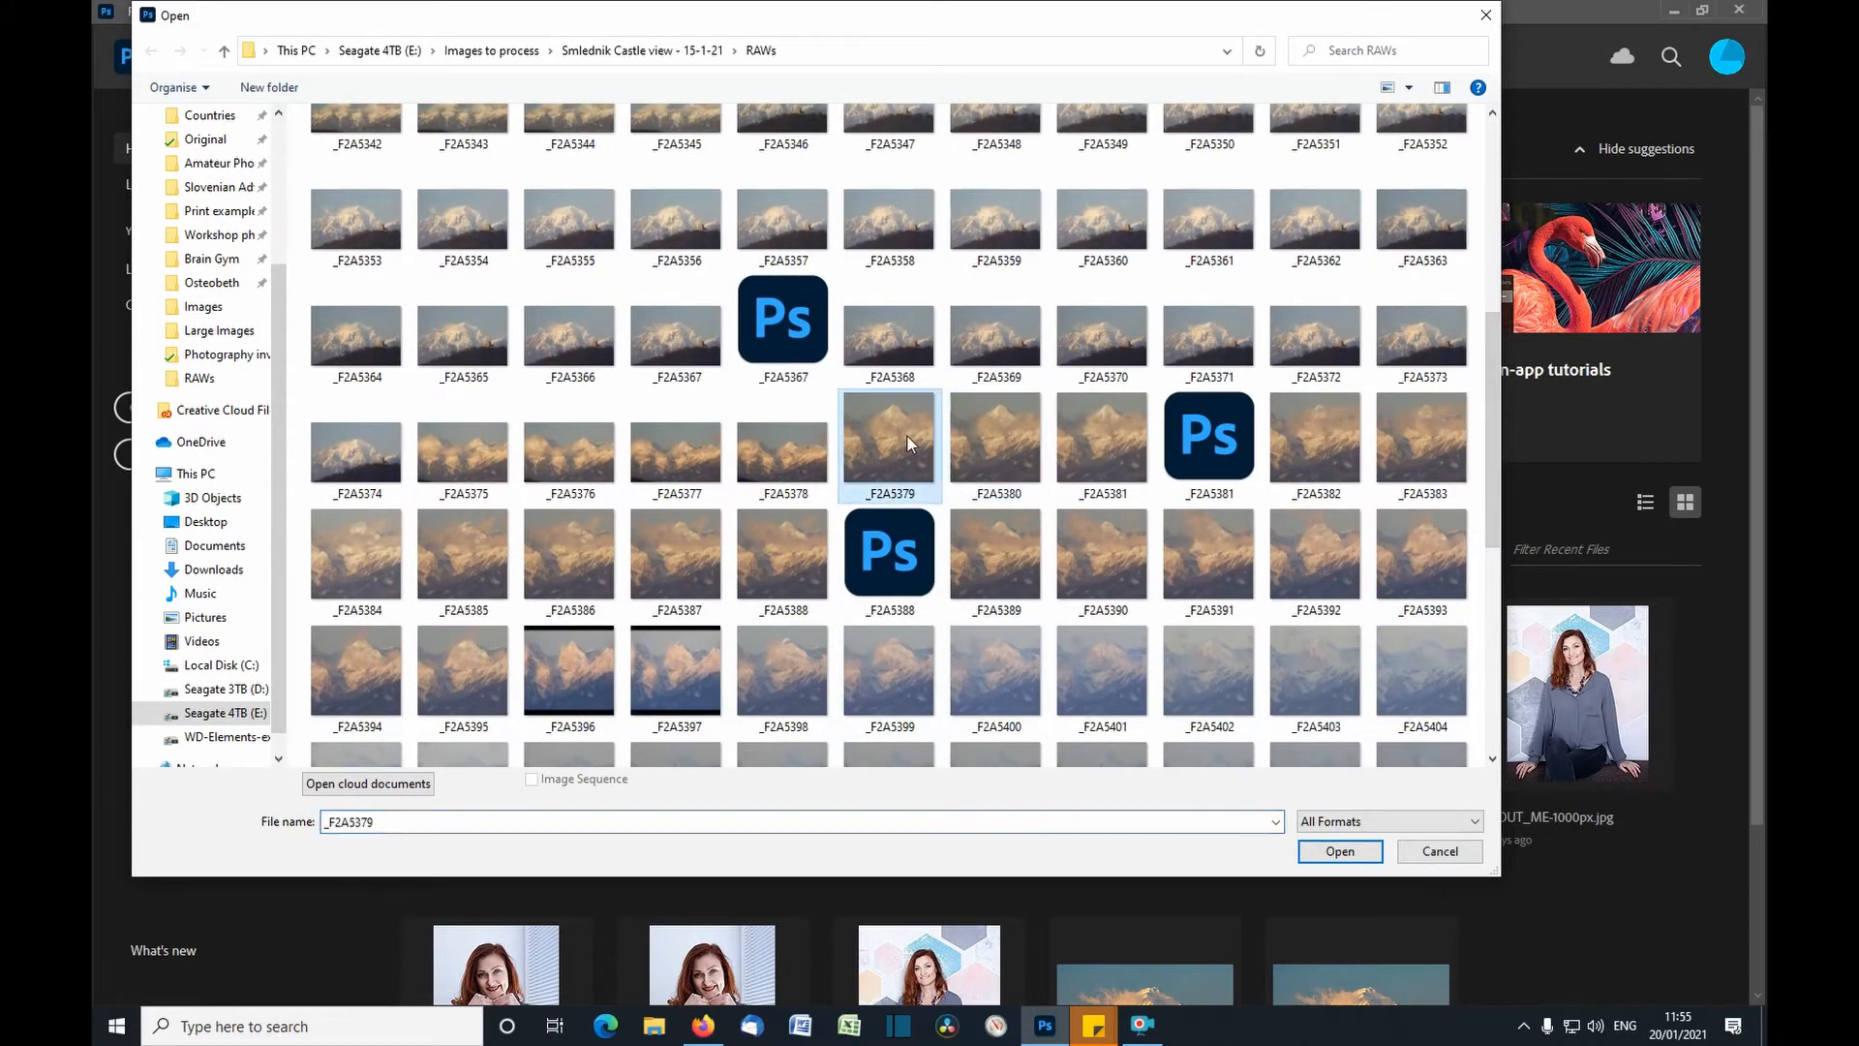
left_click(563, 460, "ctrl")
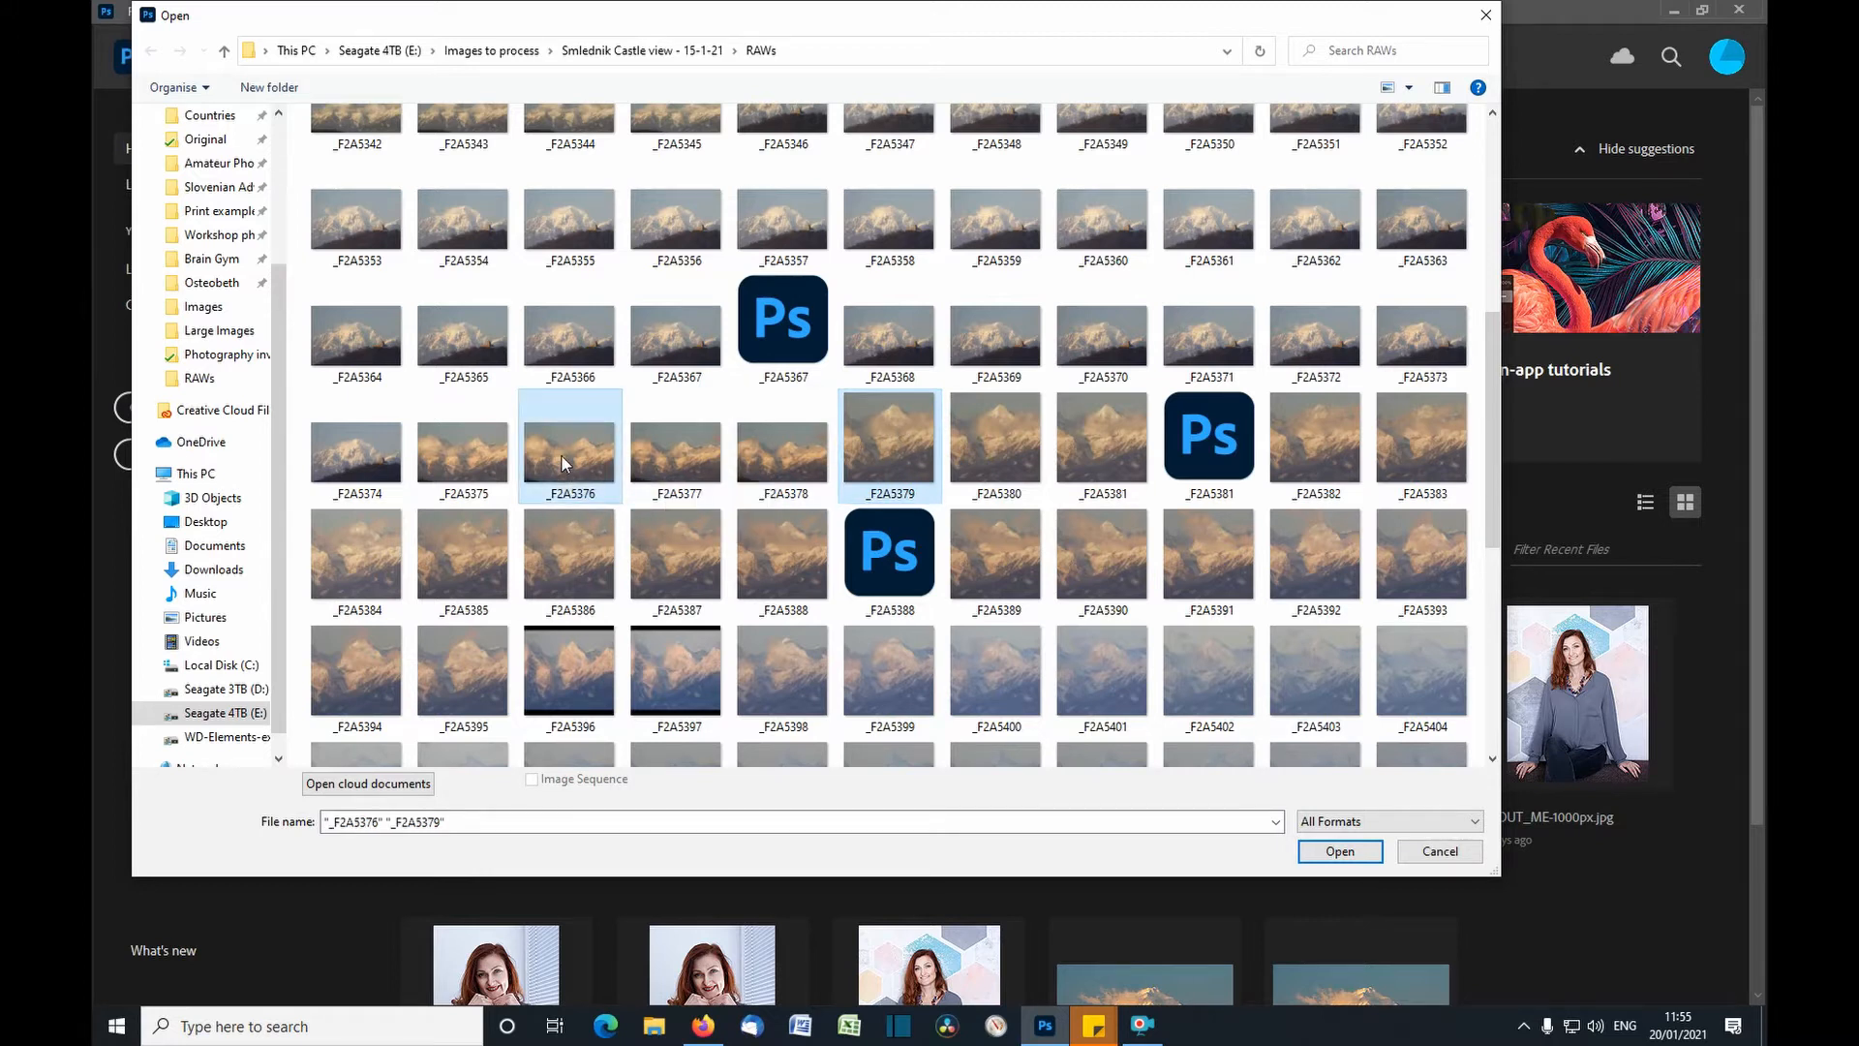
left_click(372, 457, "ctrl")
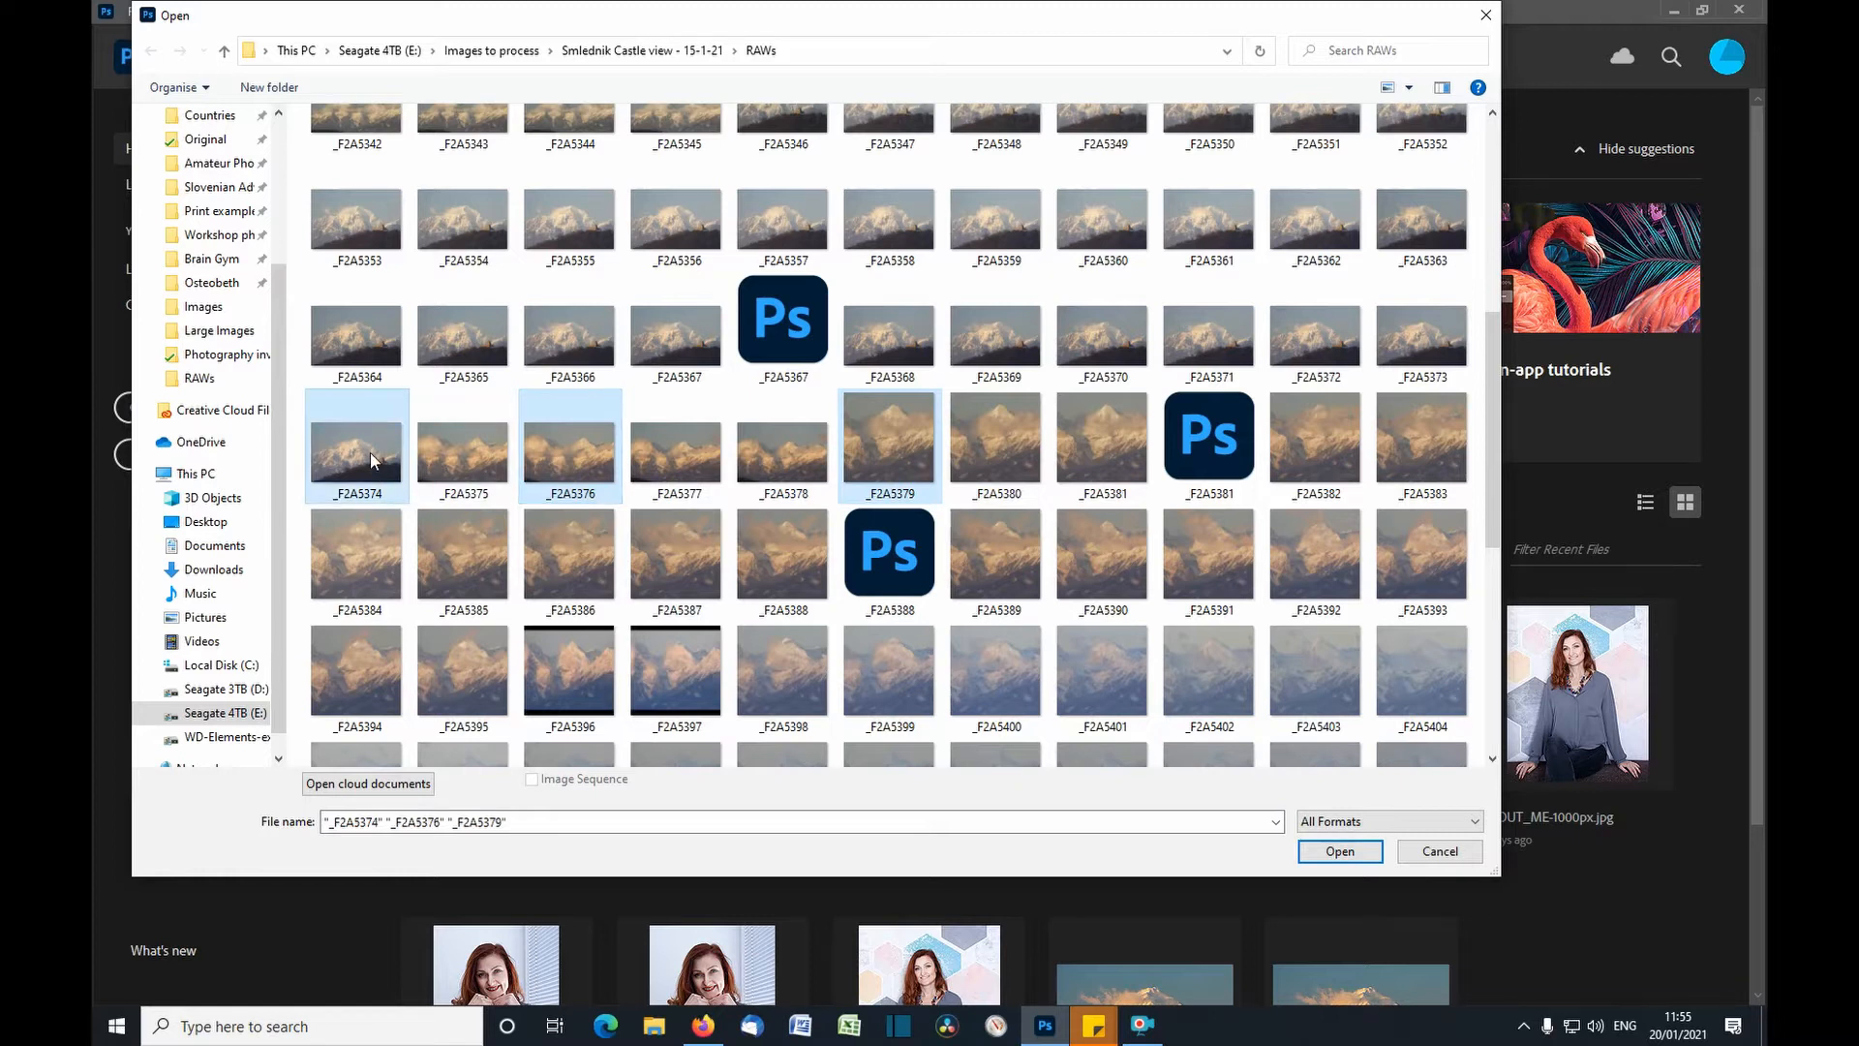
left_click(1302, 845)
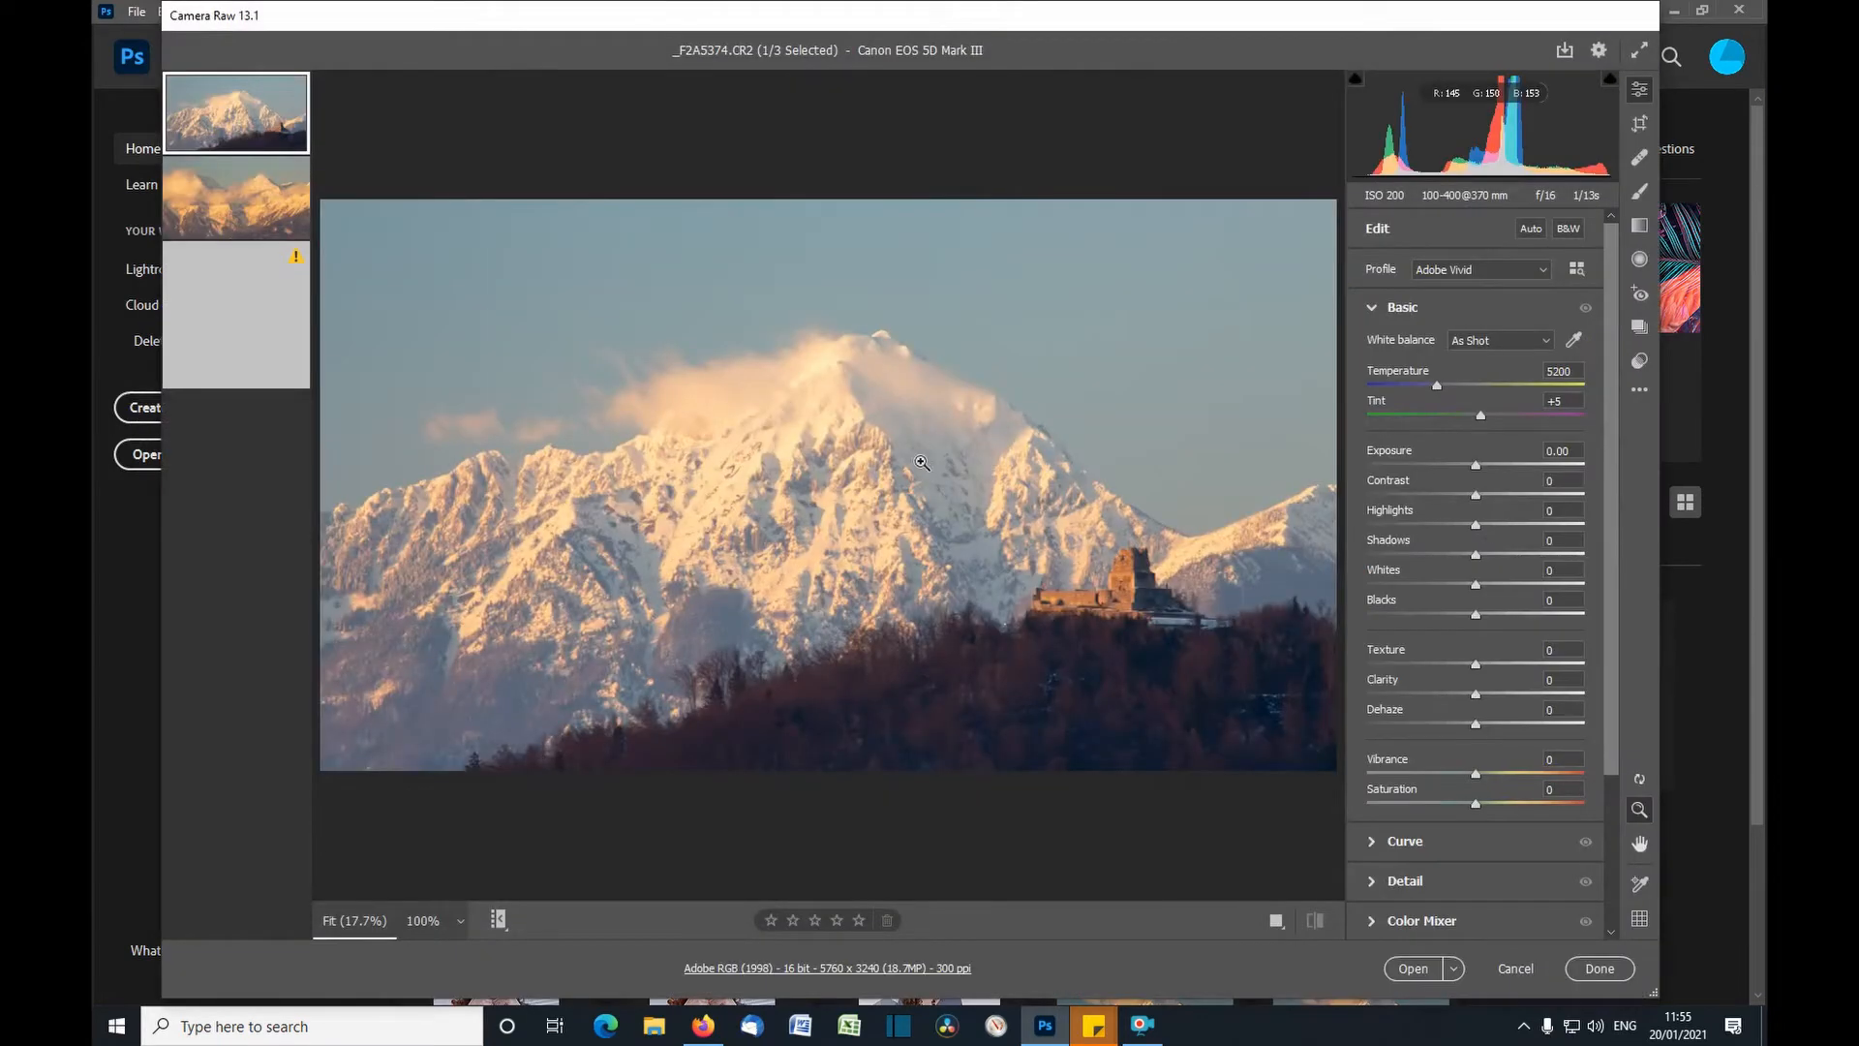
- View the second and third images from the filmstrip and return to the first, _F2A5374.CR2
left_click(259, 217)
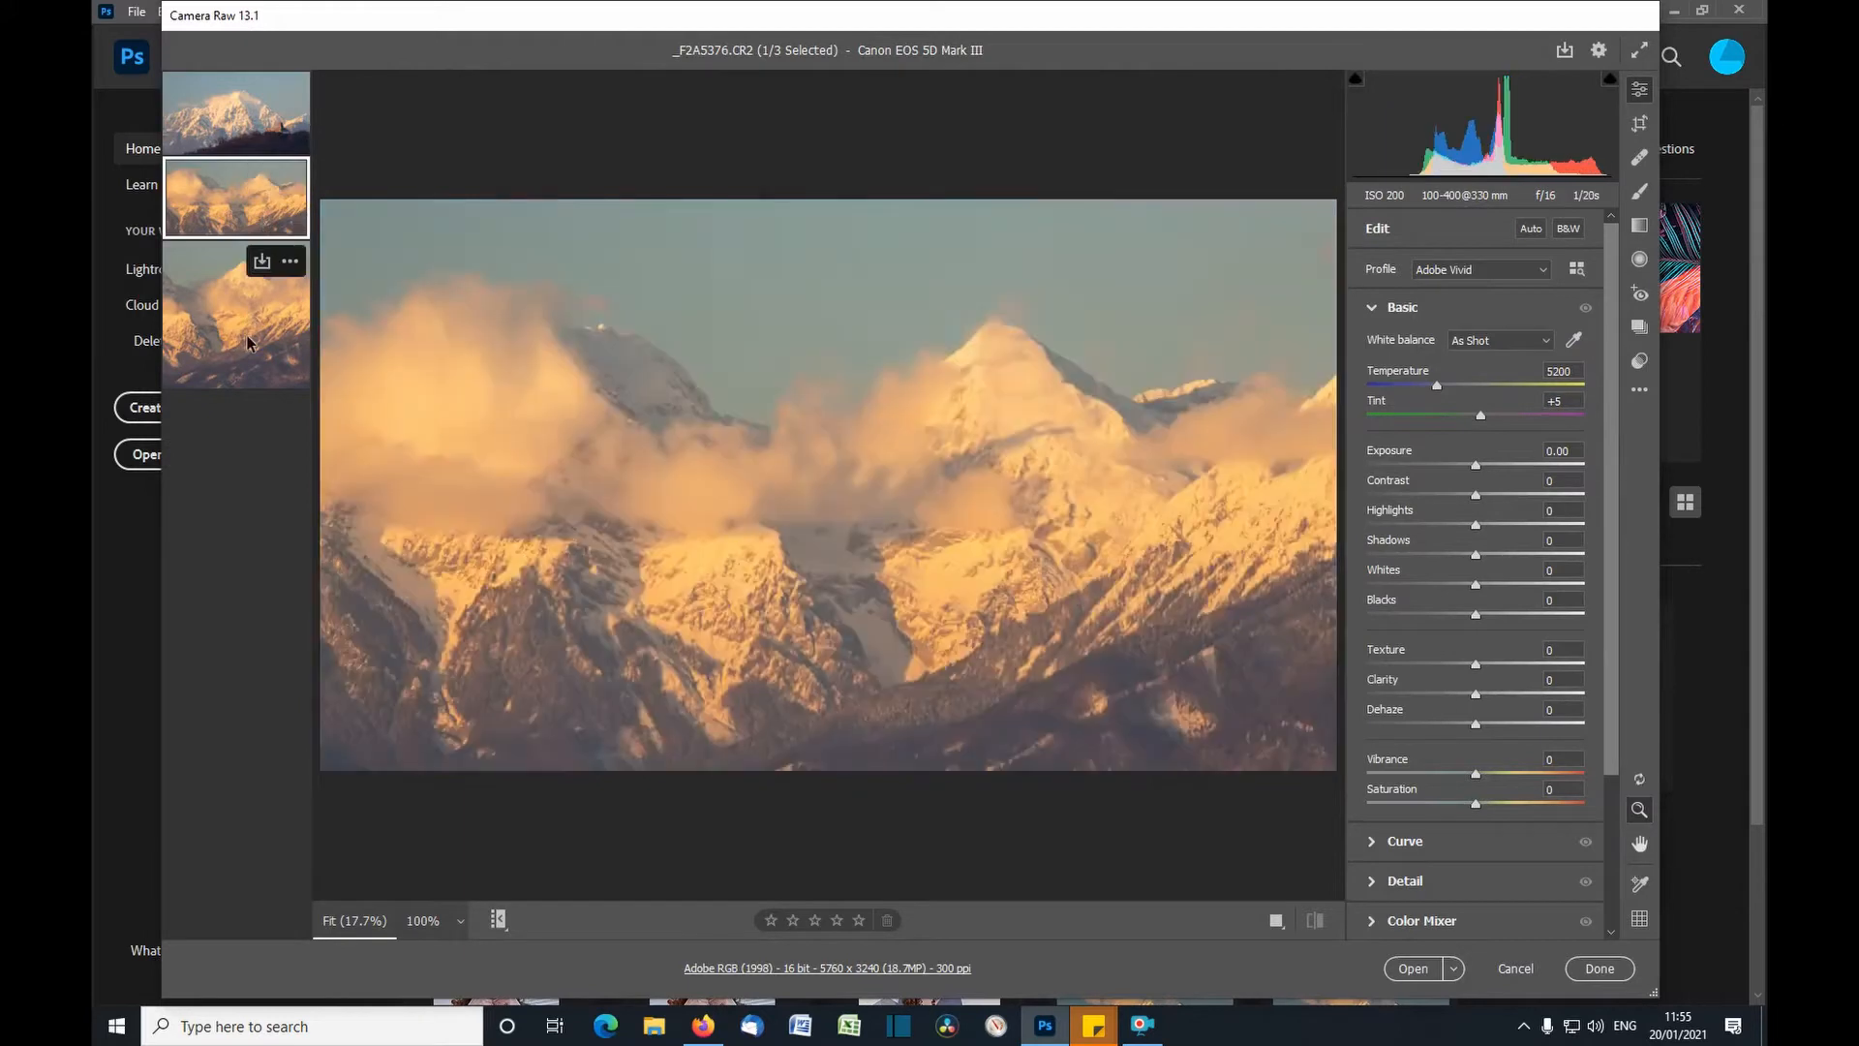
left_click(244, 331)
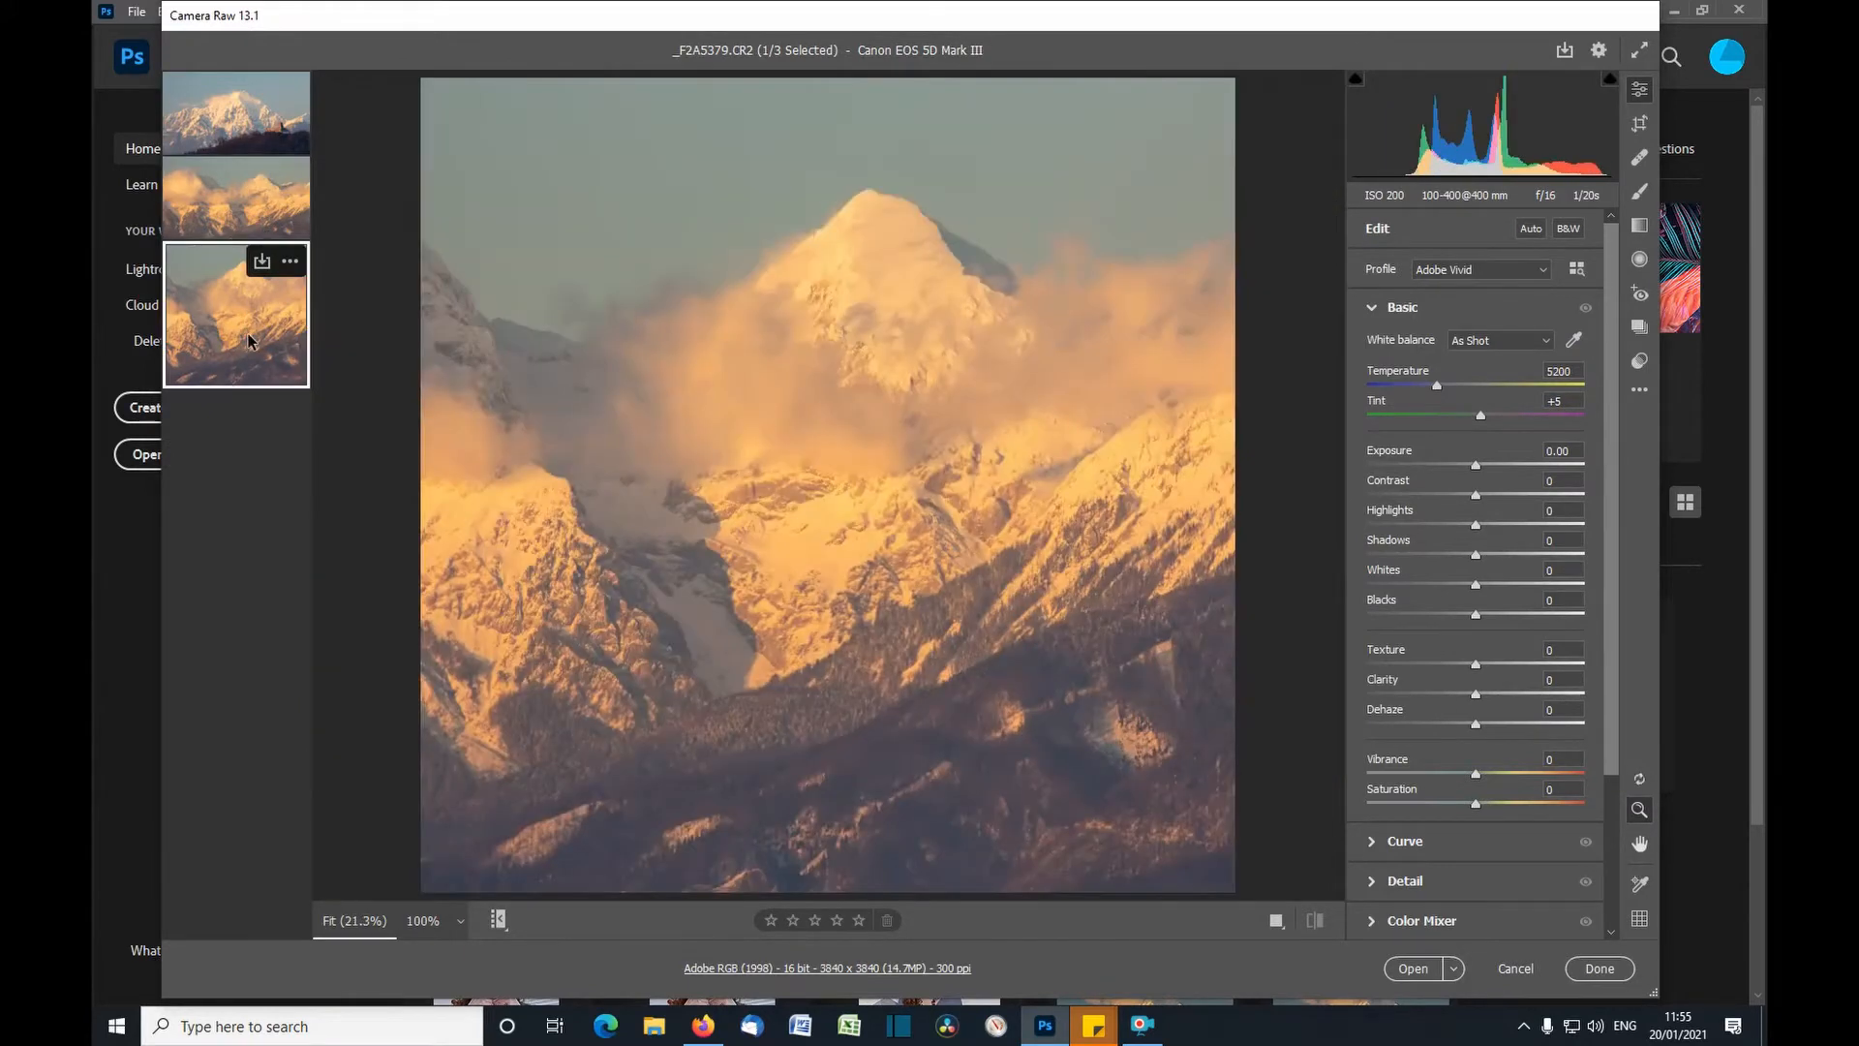
left_click(232, 134)
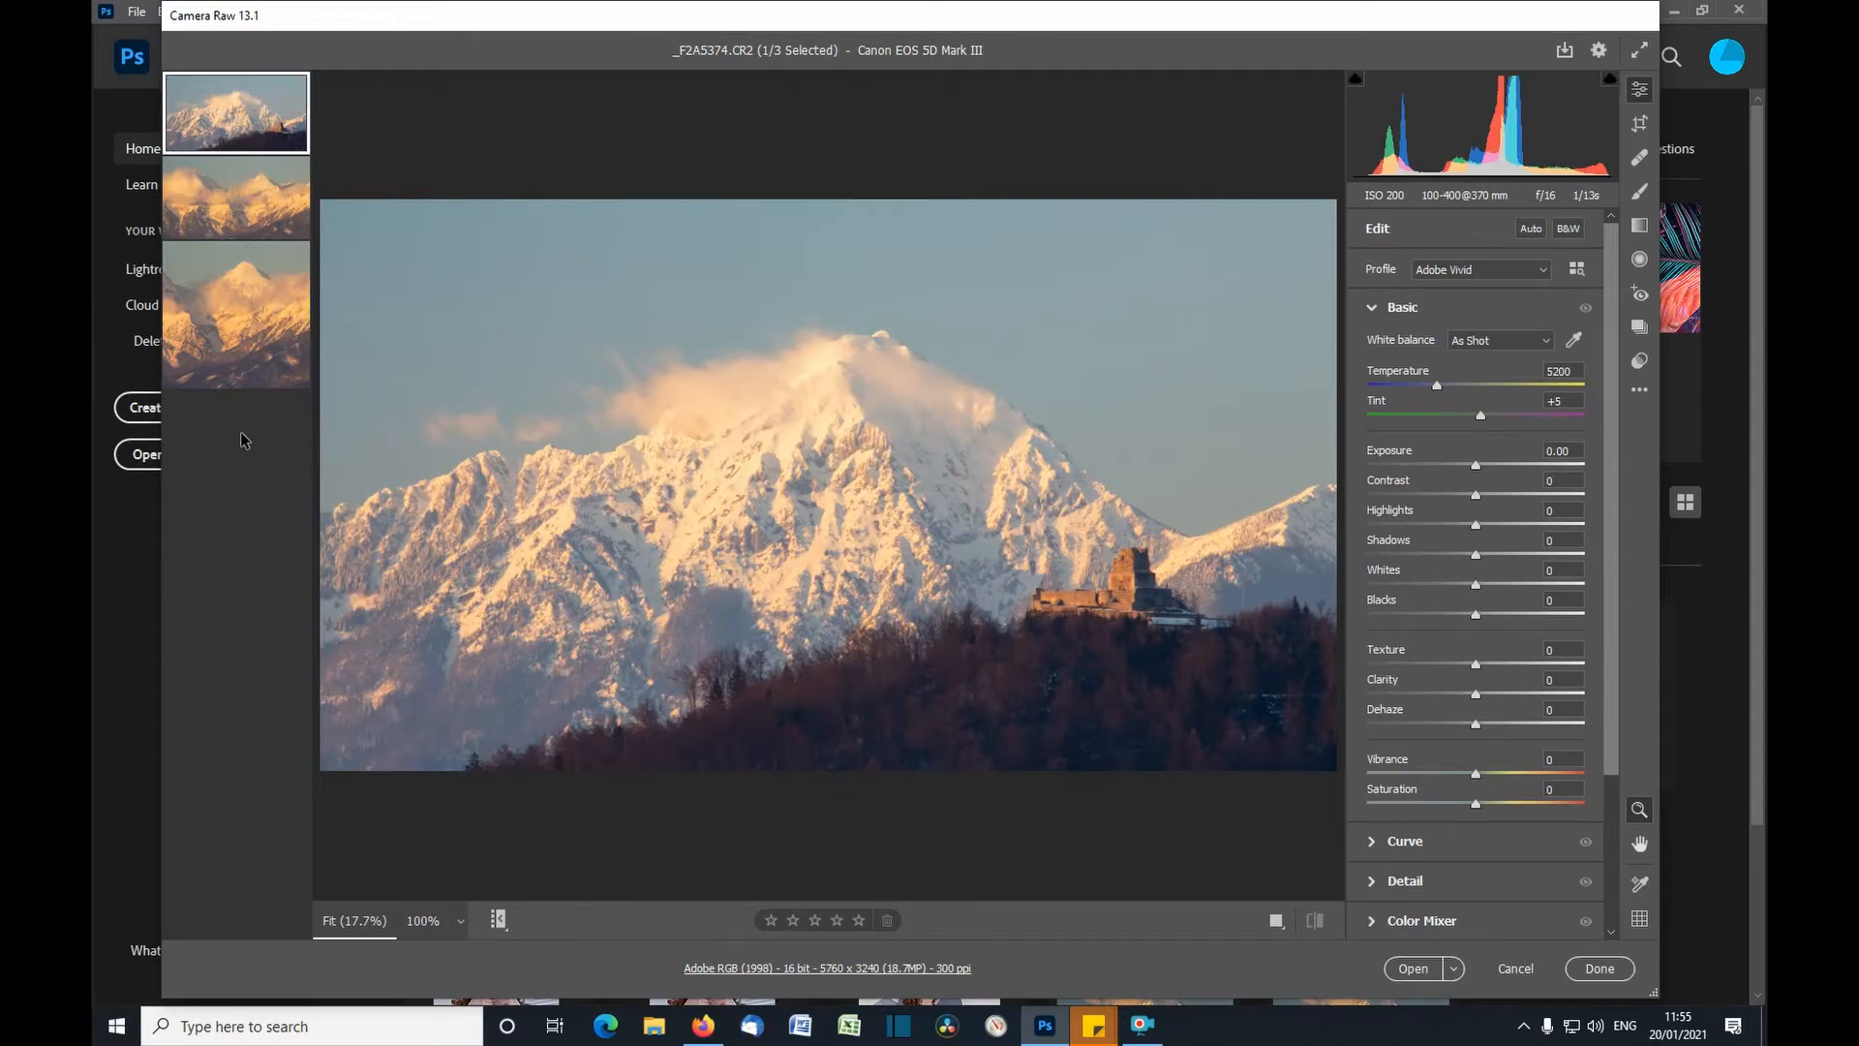
- Hide and show the filmstrip, and switch its orientation to horizontal and back to vertical
left_click(497, 920)
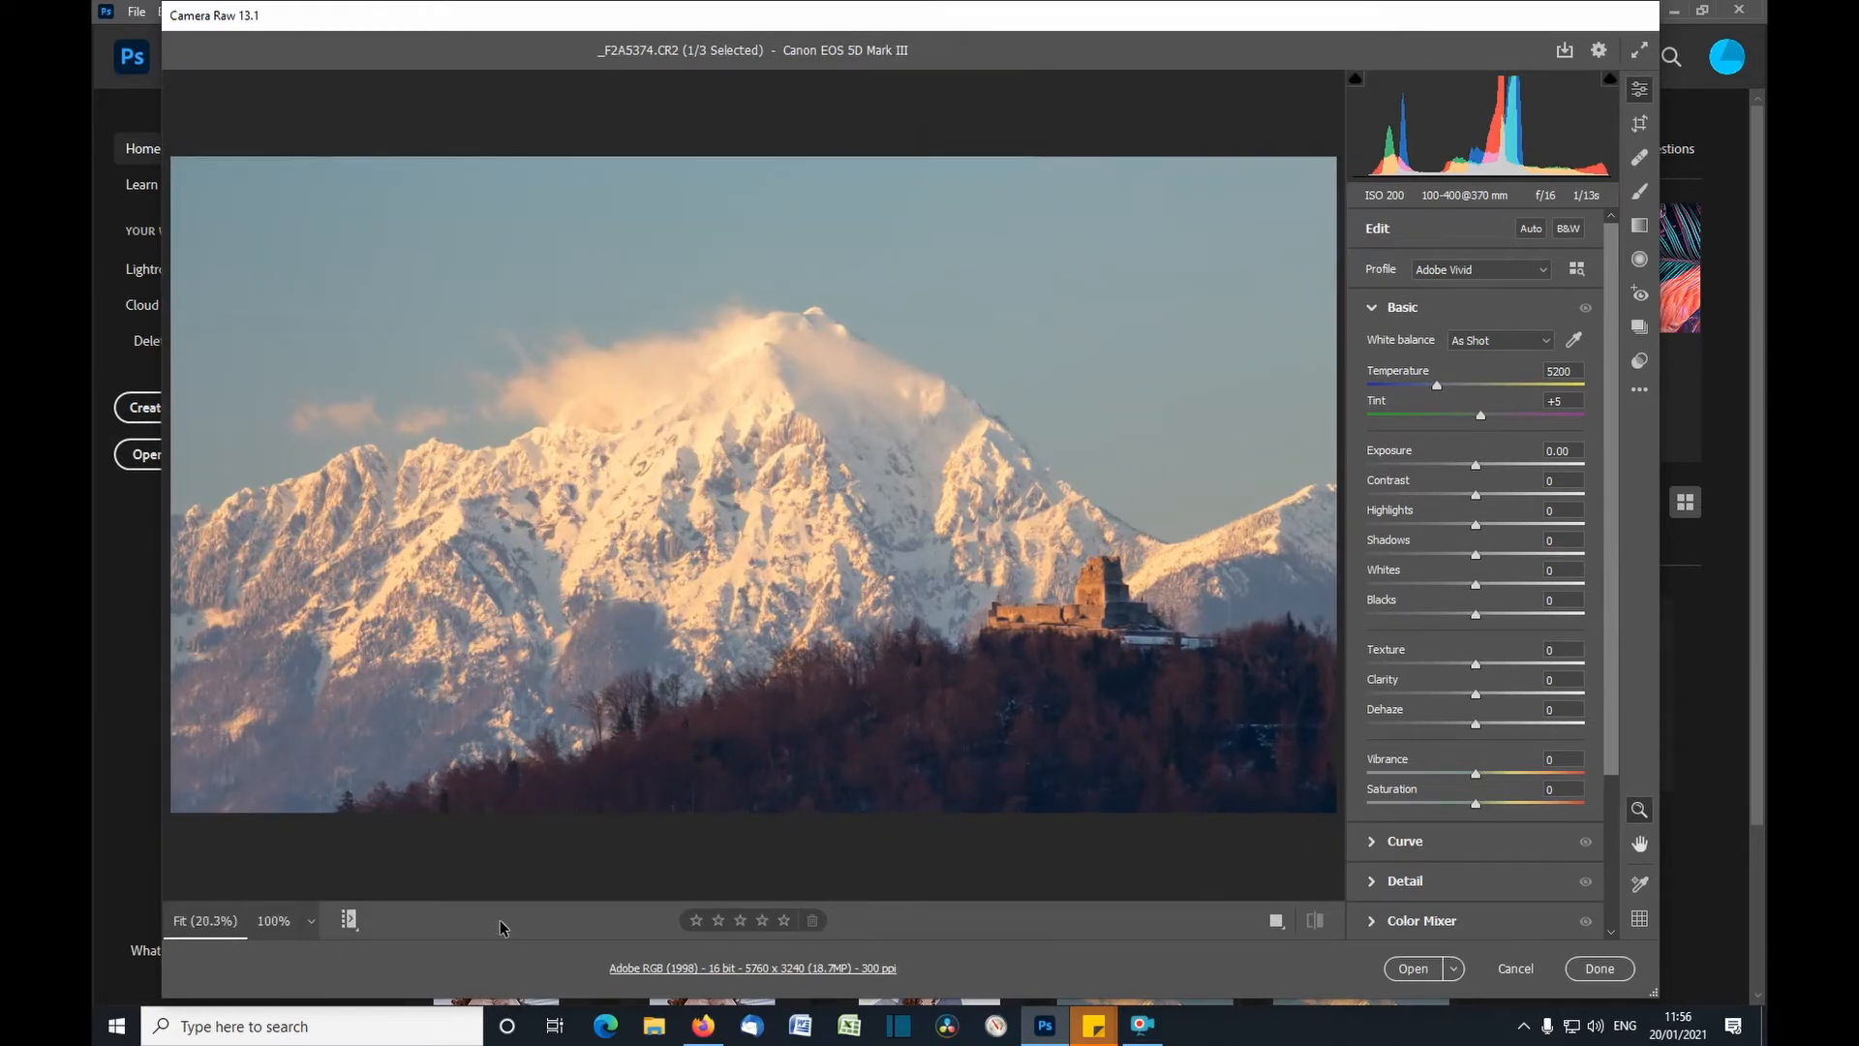
left_click(350, 920)
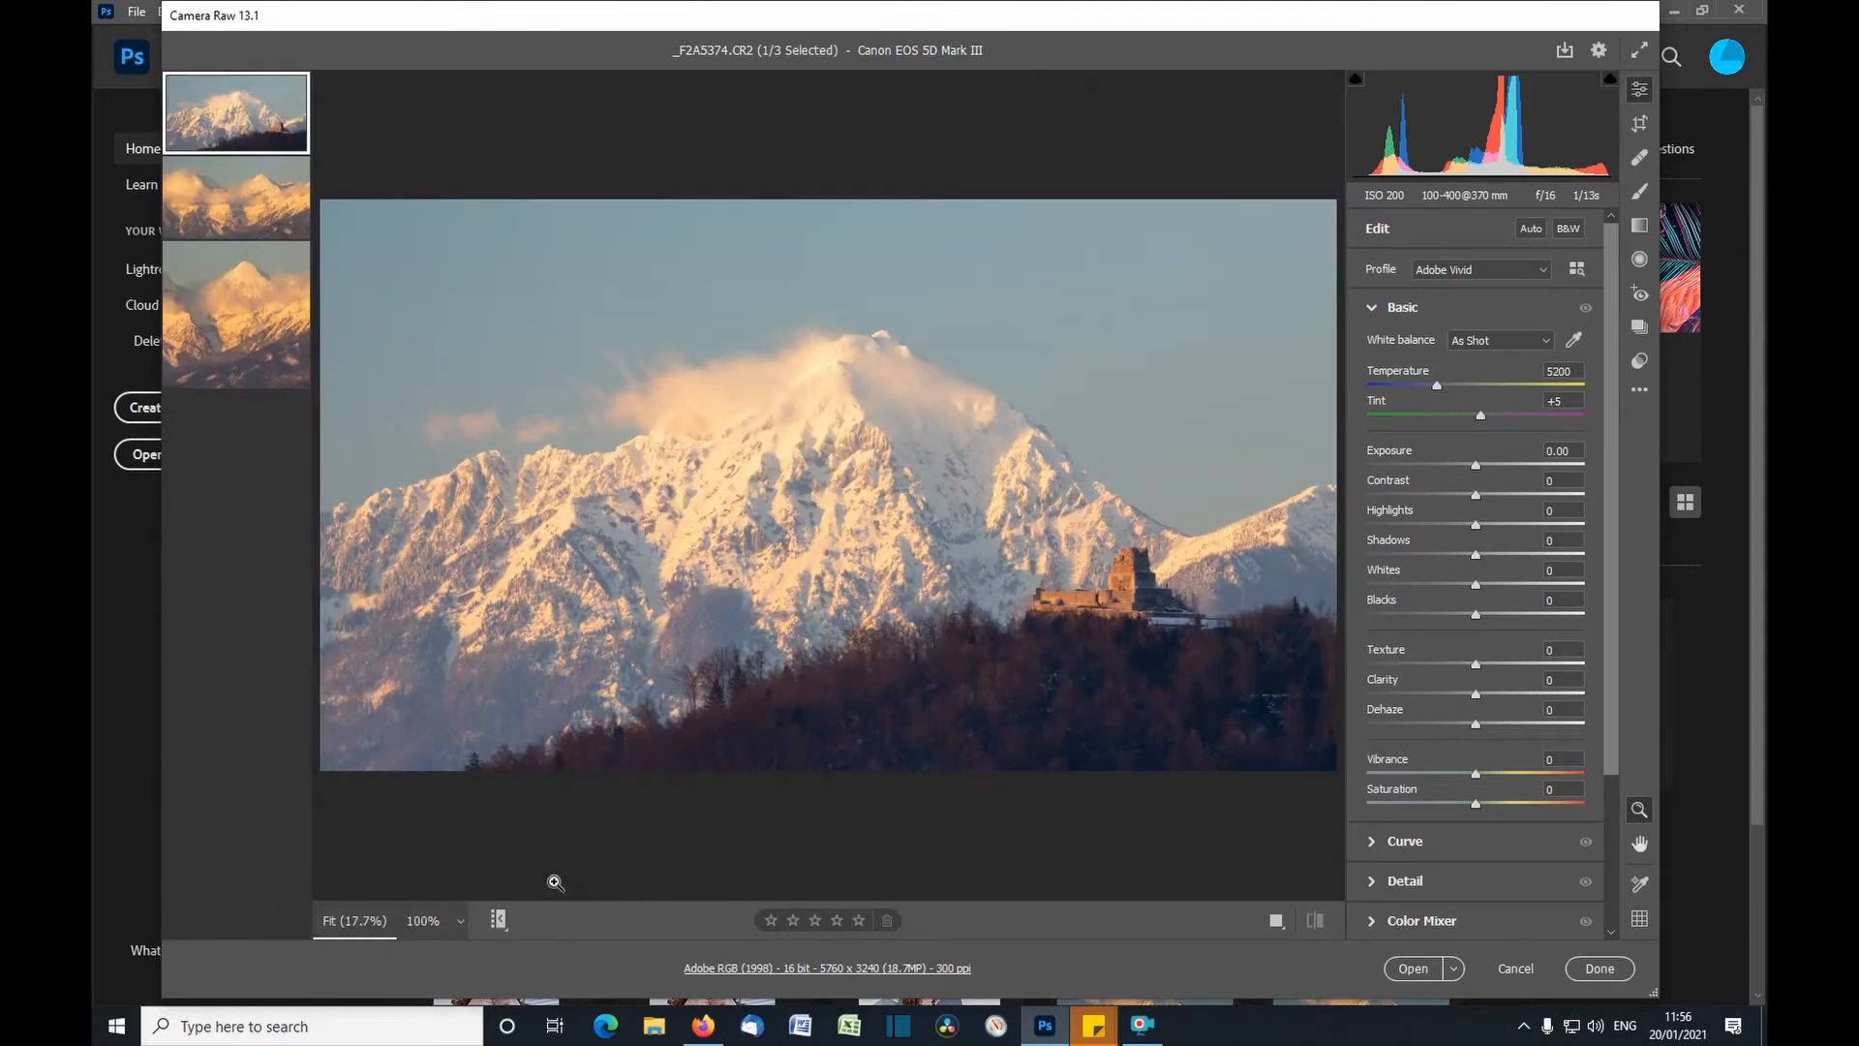
left_click(499, 920)
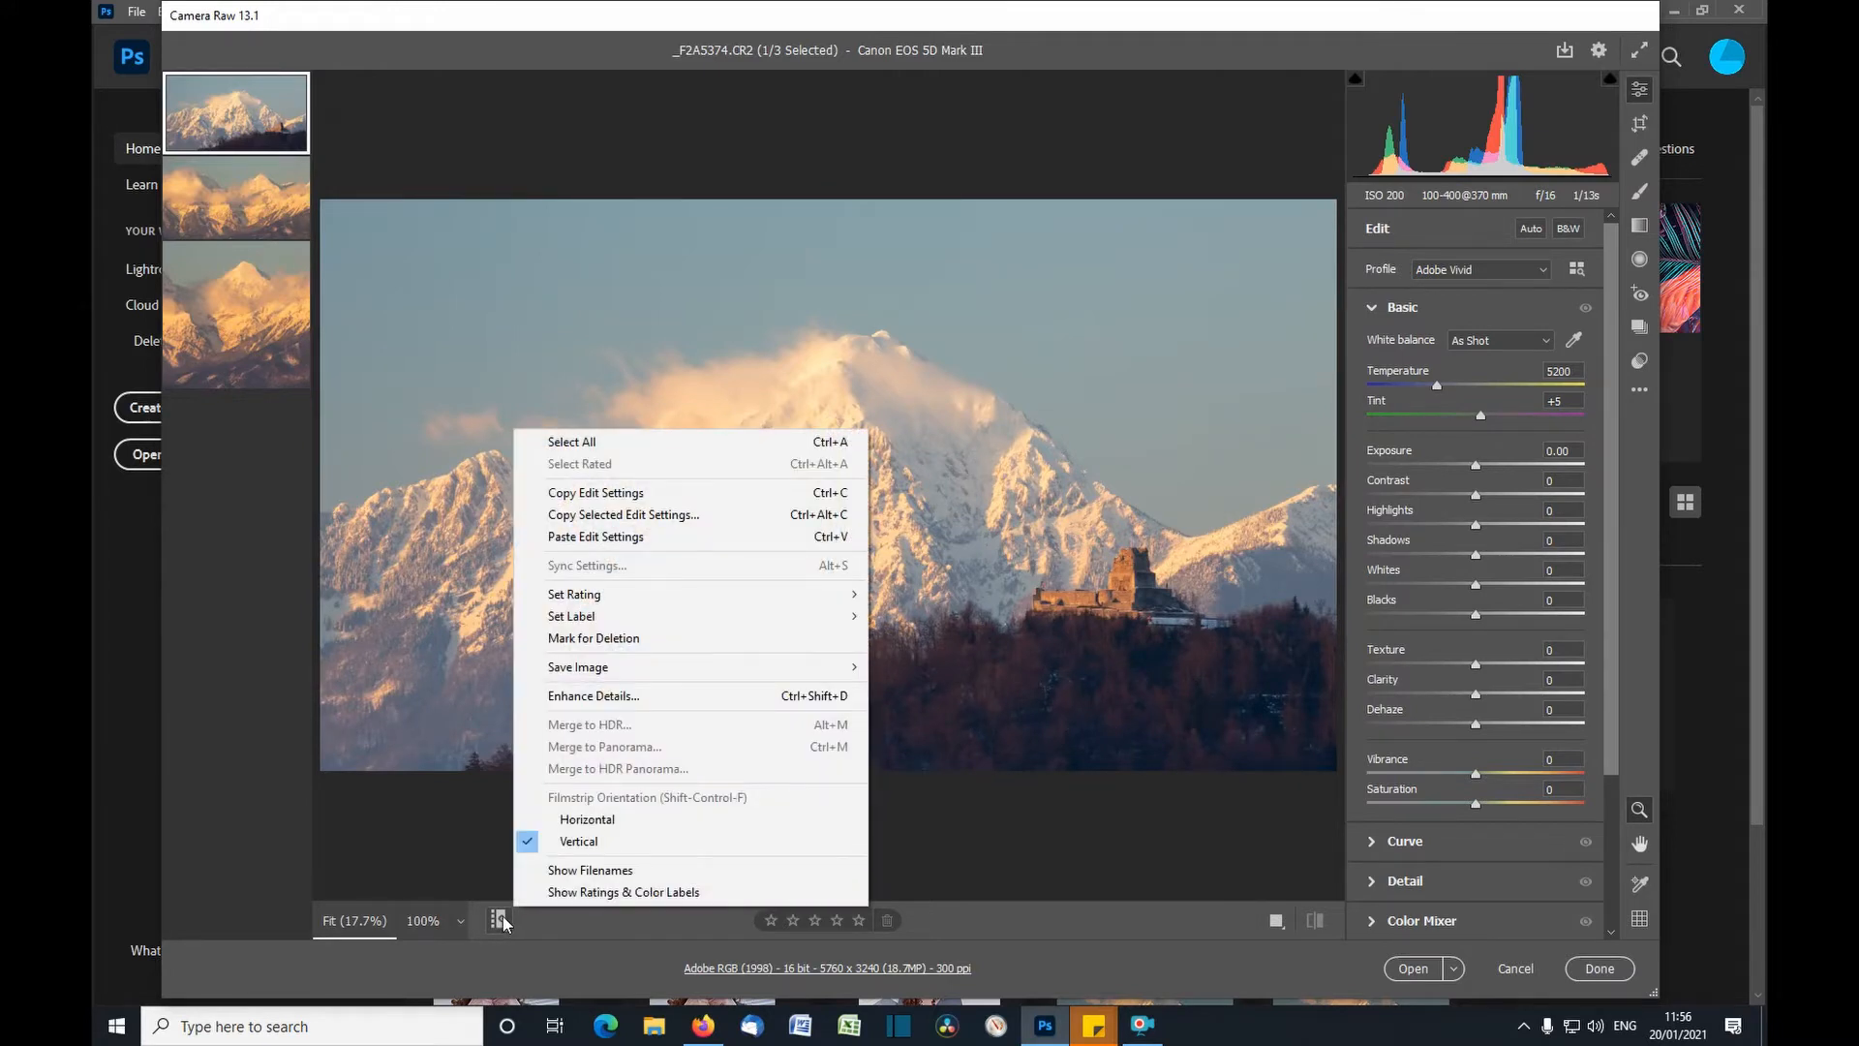
left_click(582, 822)
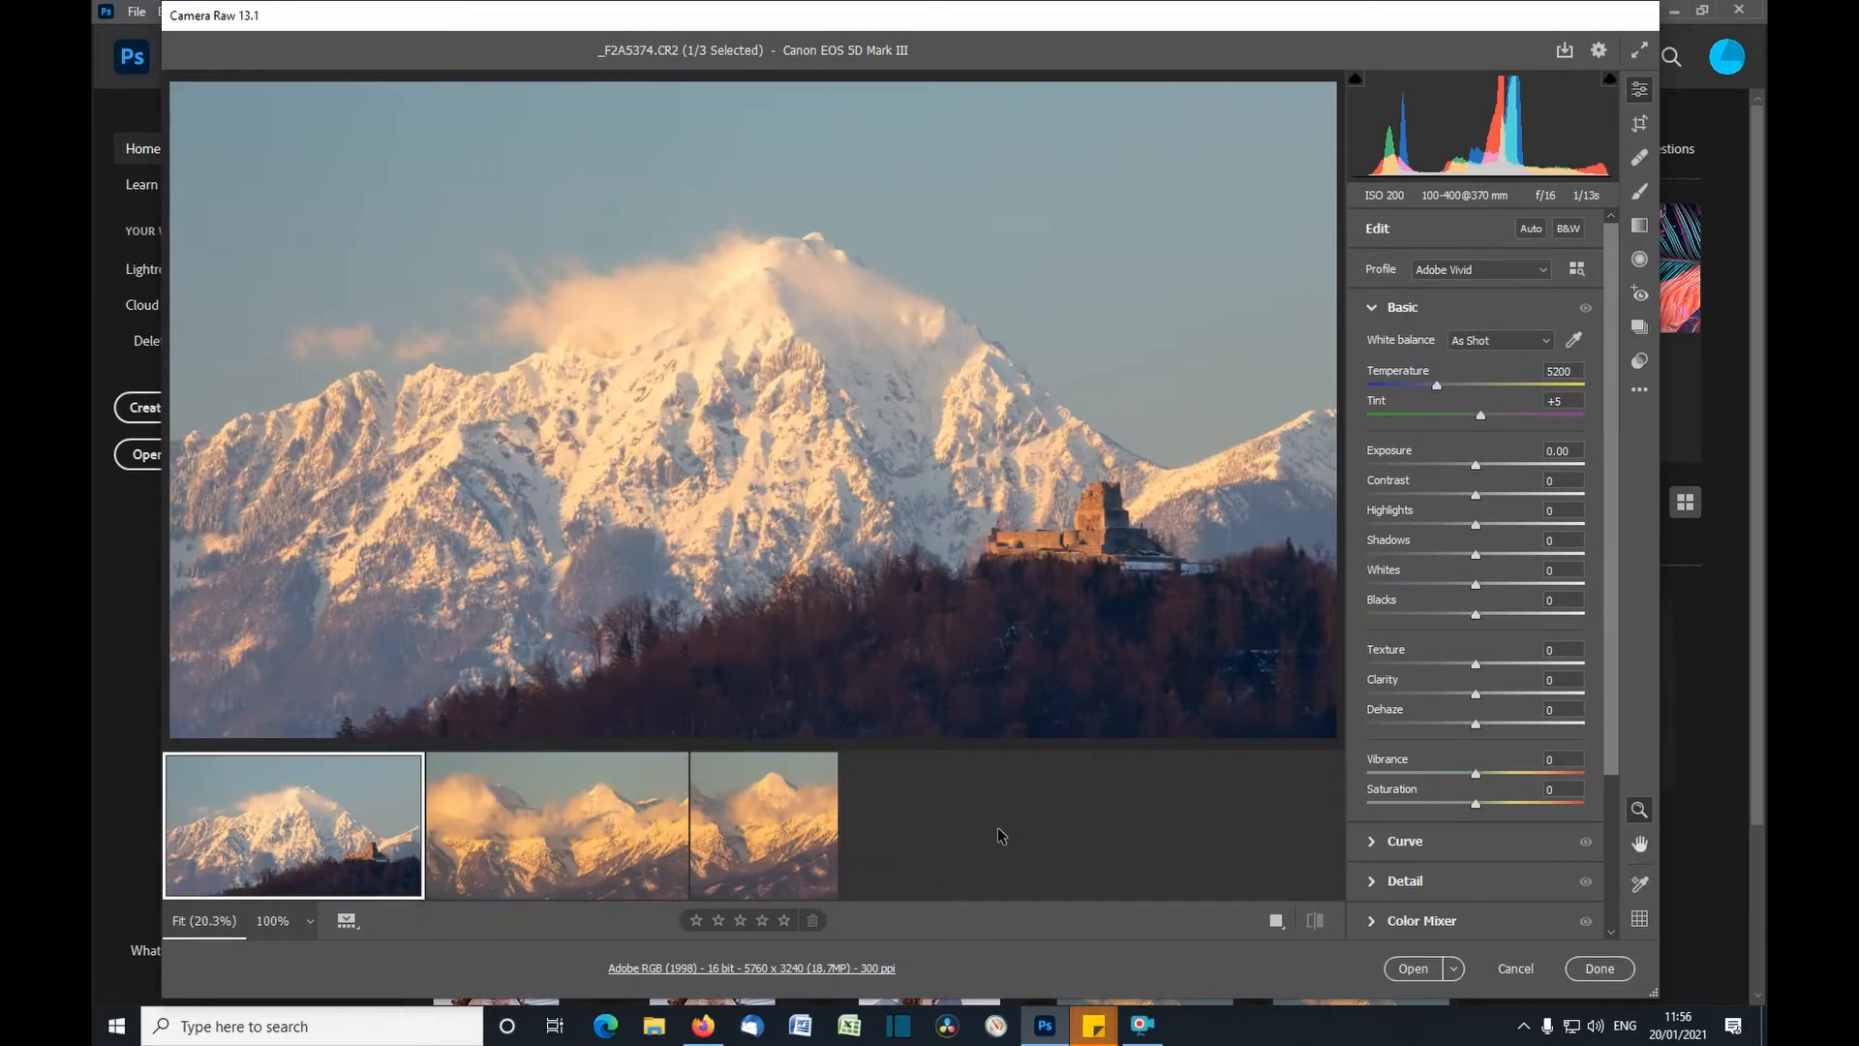
left_click_drag(346, 918, 426, 842)
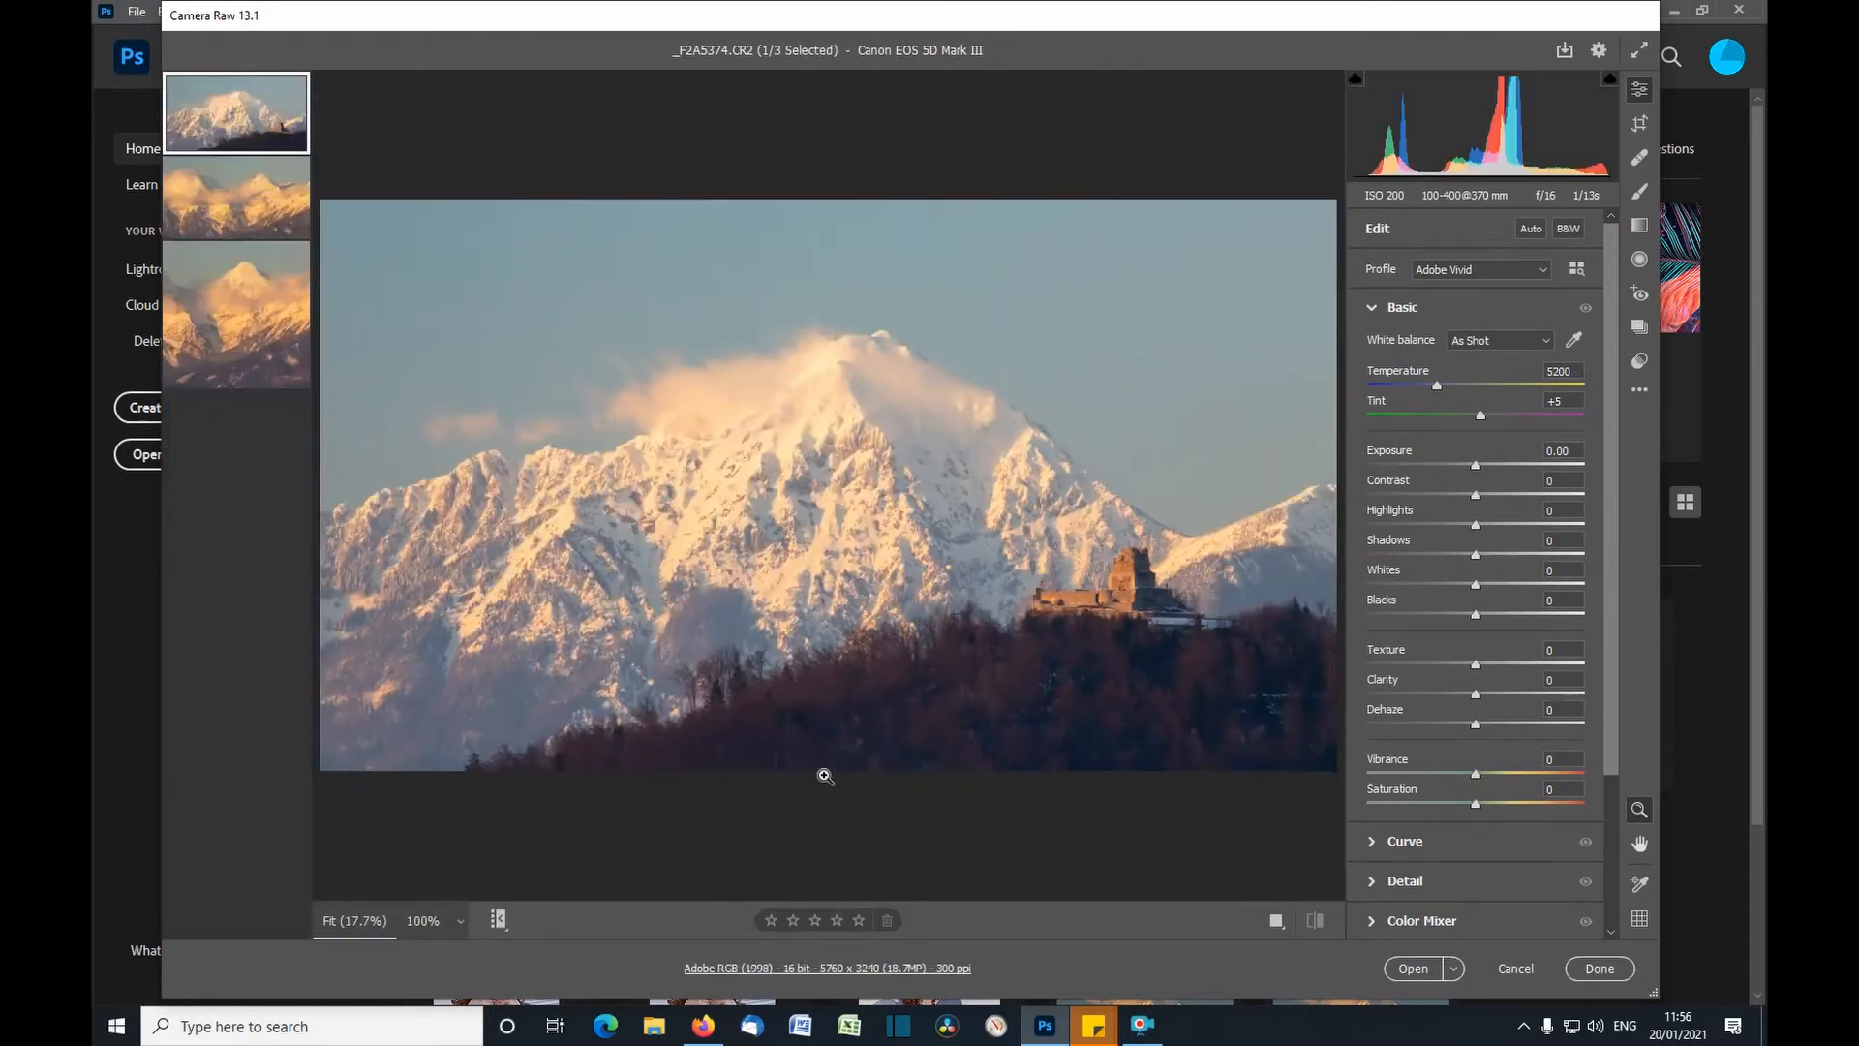
- Select all three images in the filmstrip
left_click(498, 924)
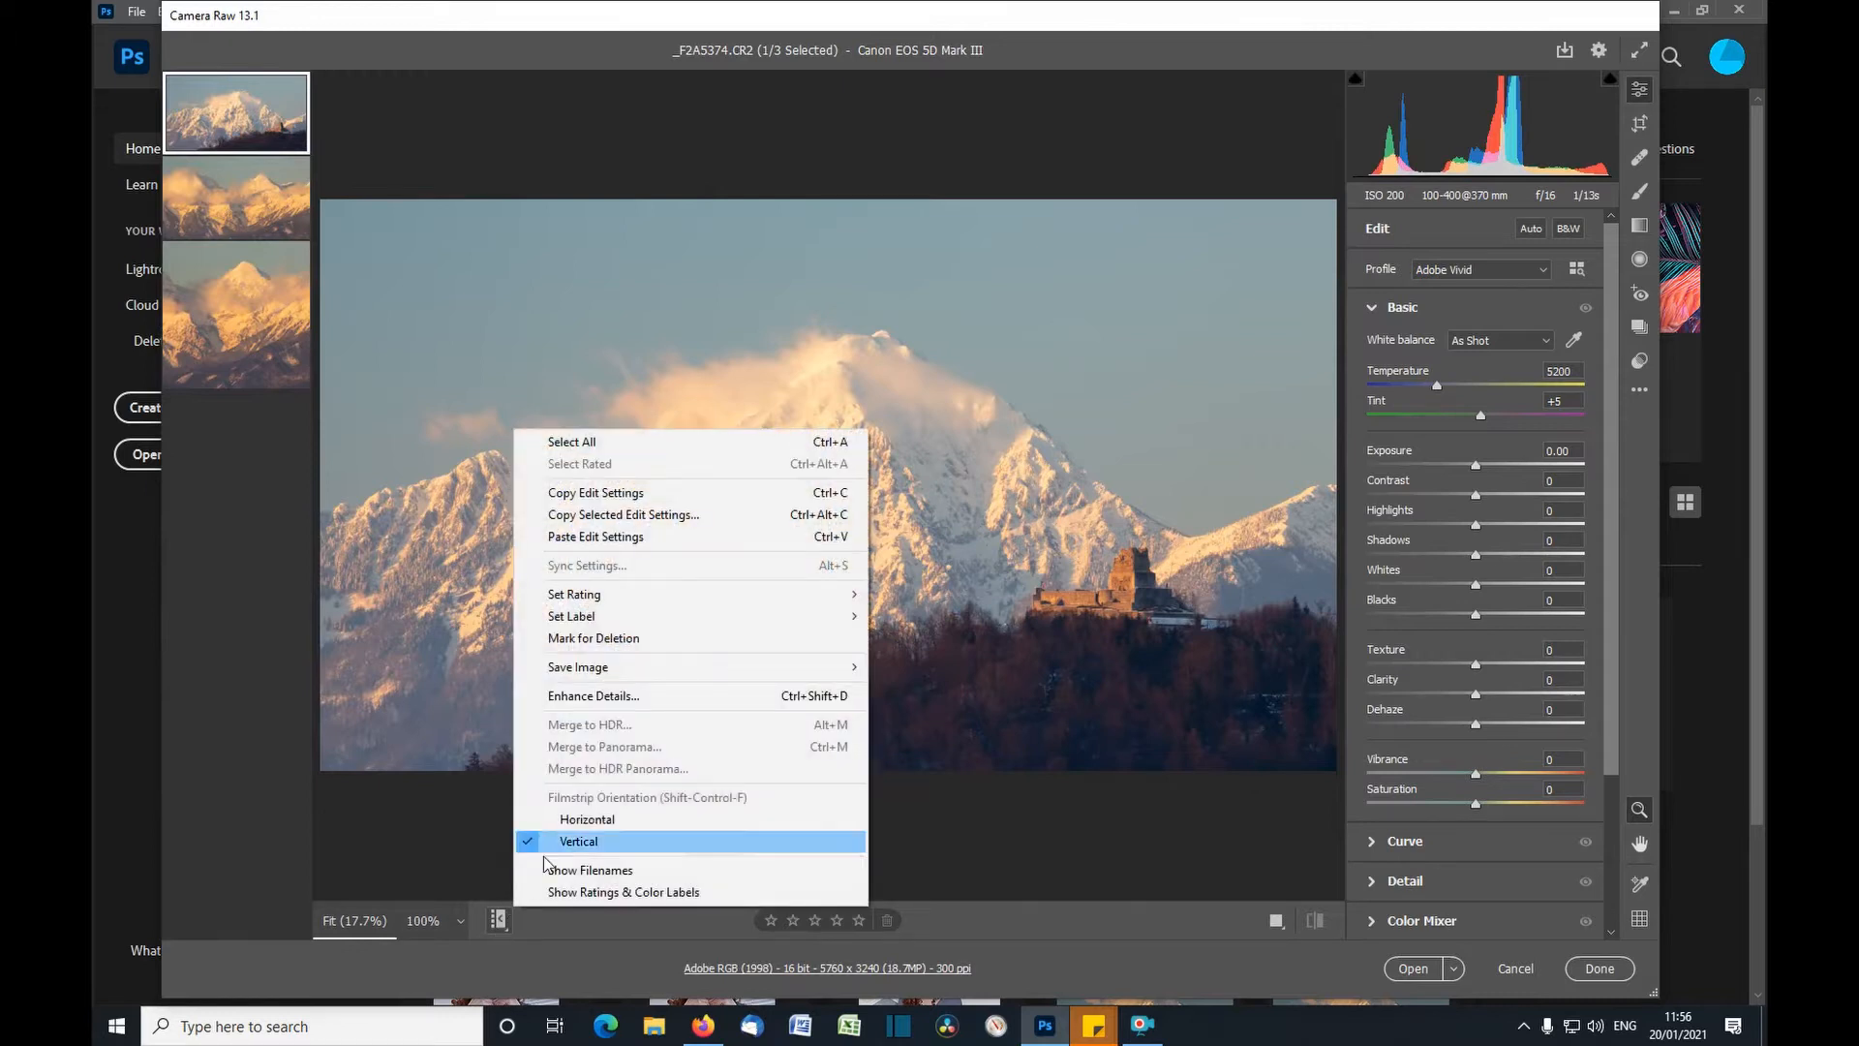
left_click(641, 445)
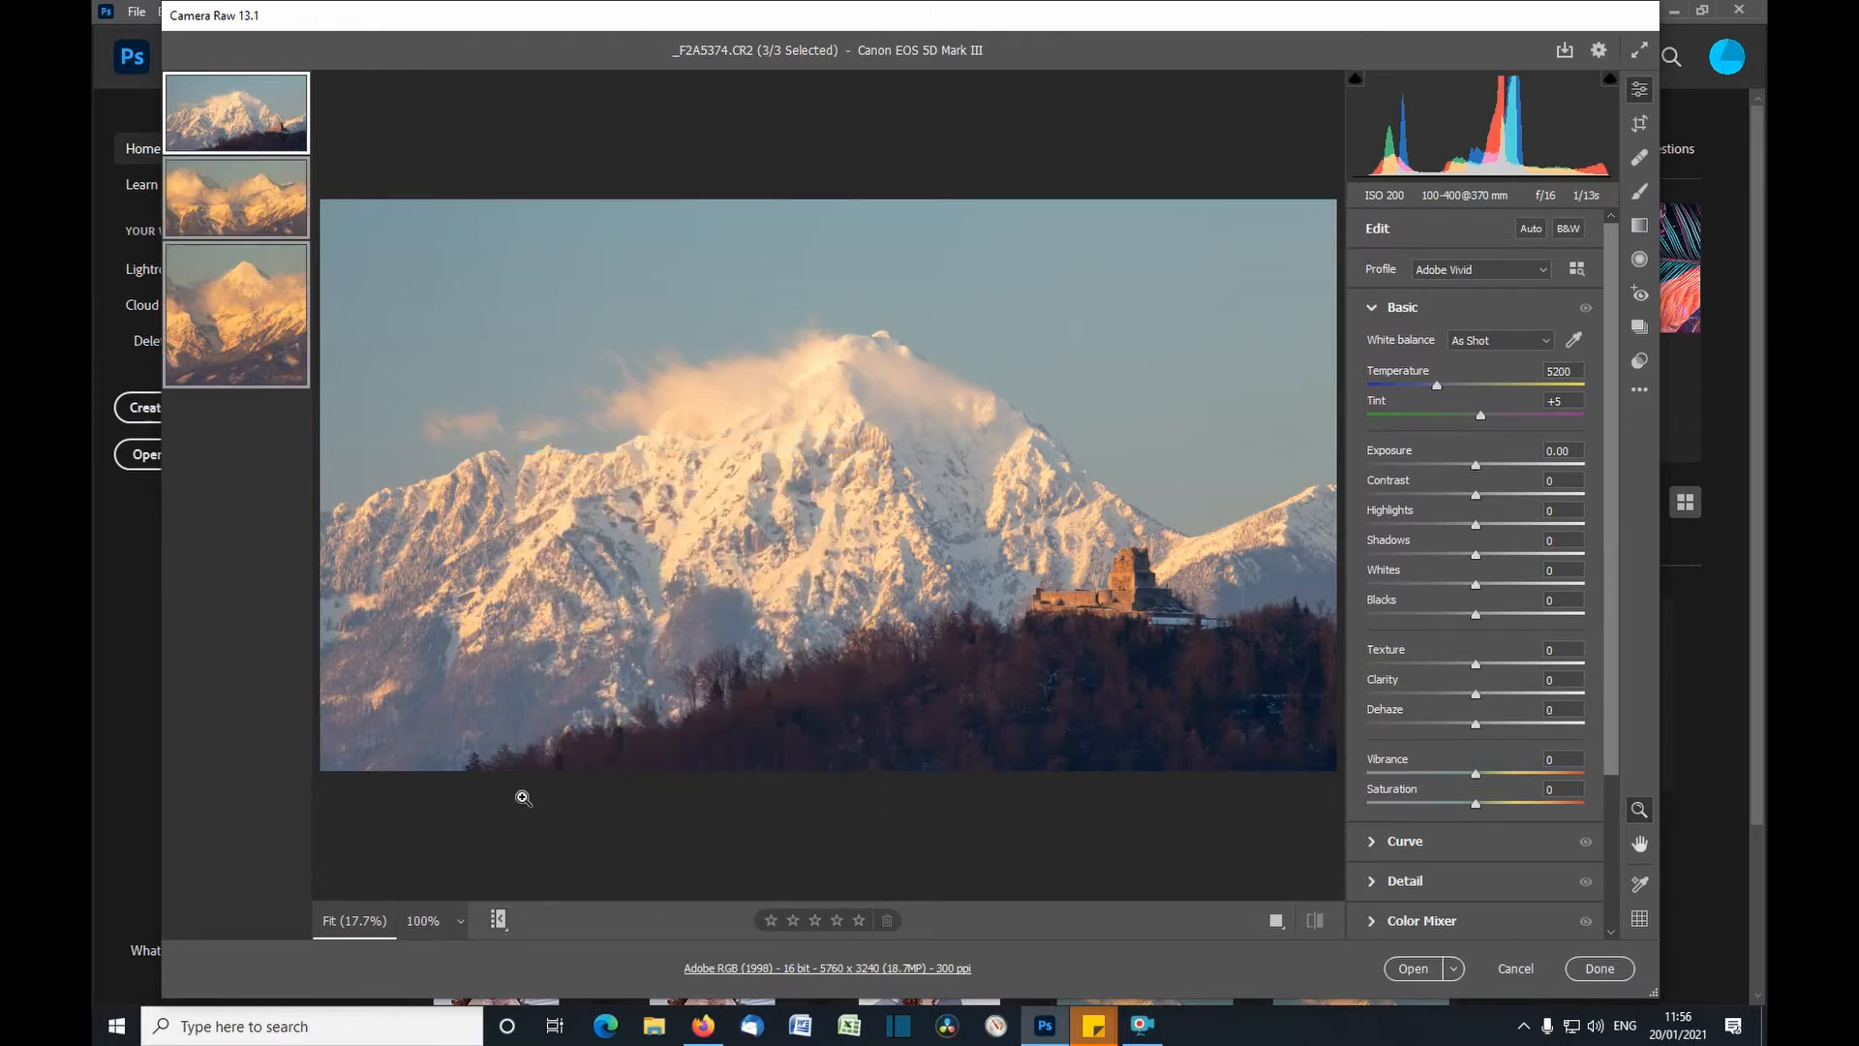
- Show the filenames under the filmstrip thumbnails and hide them again
left_click(497, 922)
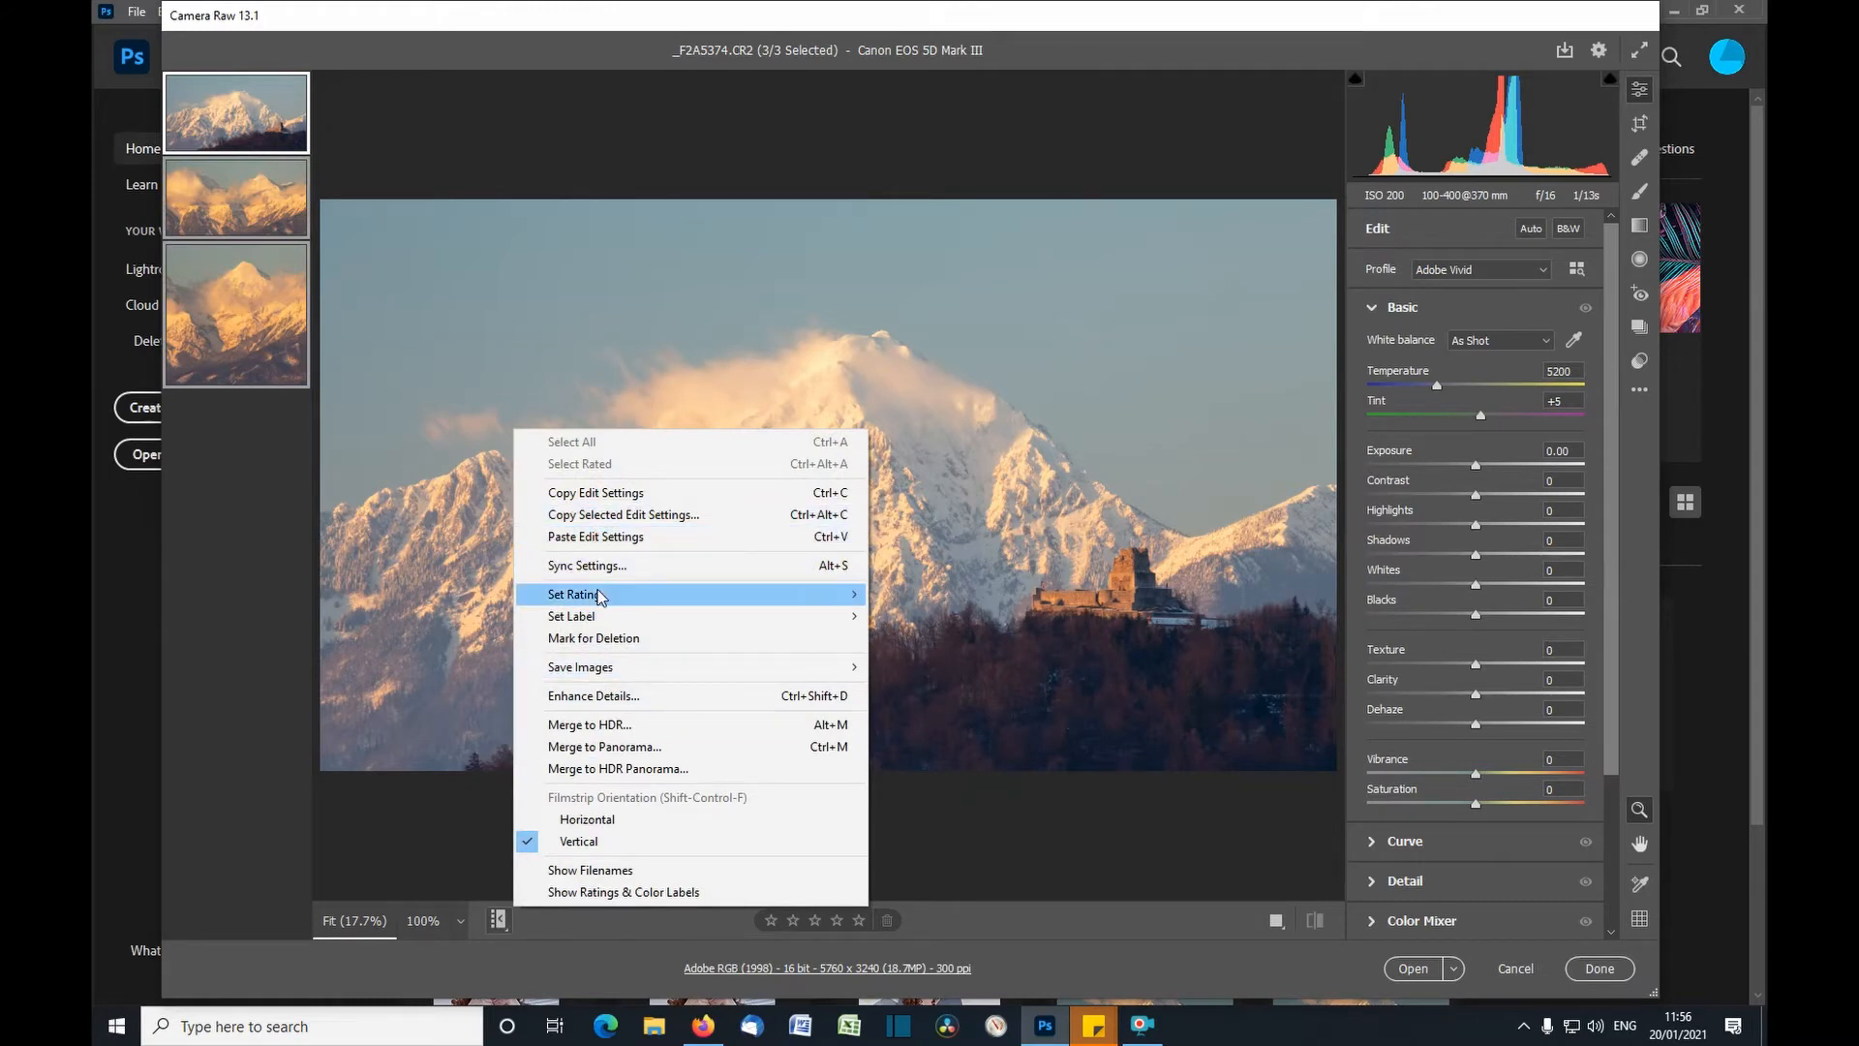
mouse_move(600, 596)
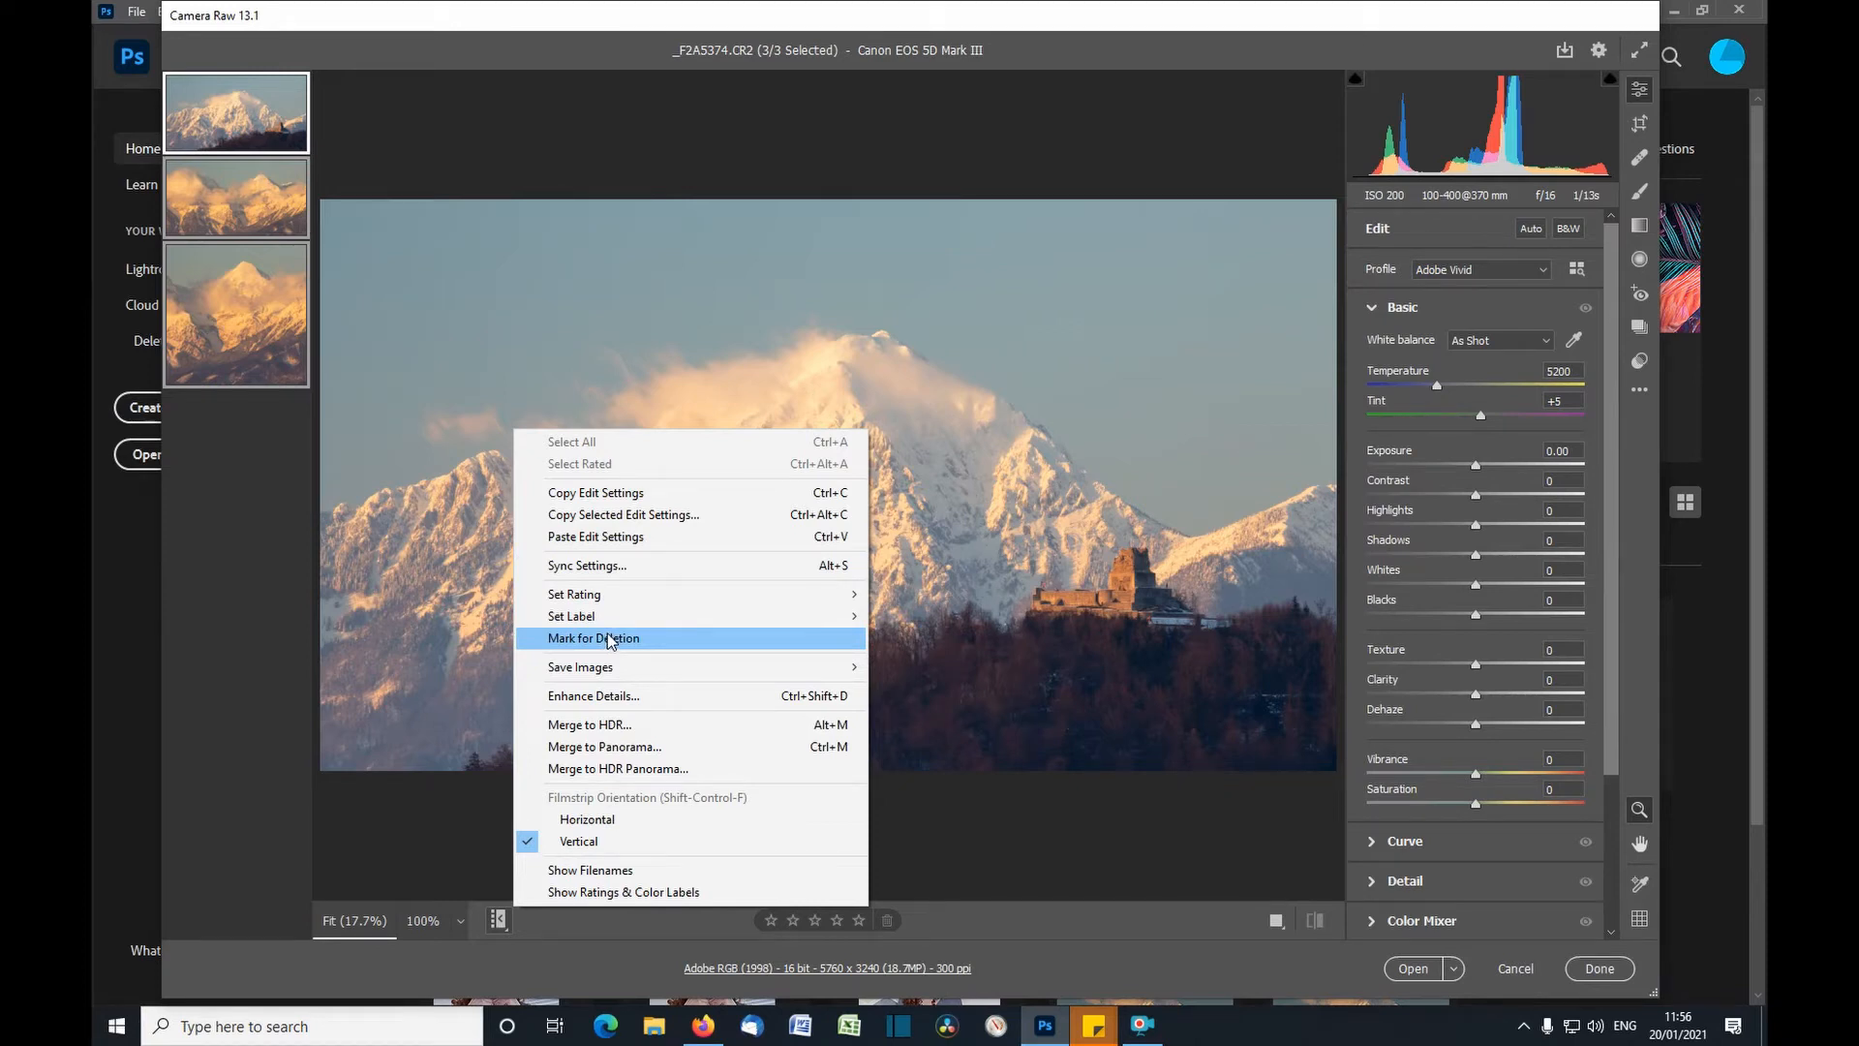
mouse_move(609, 669)
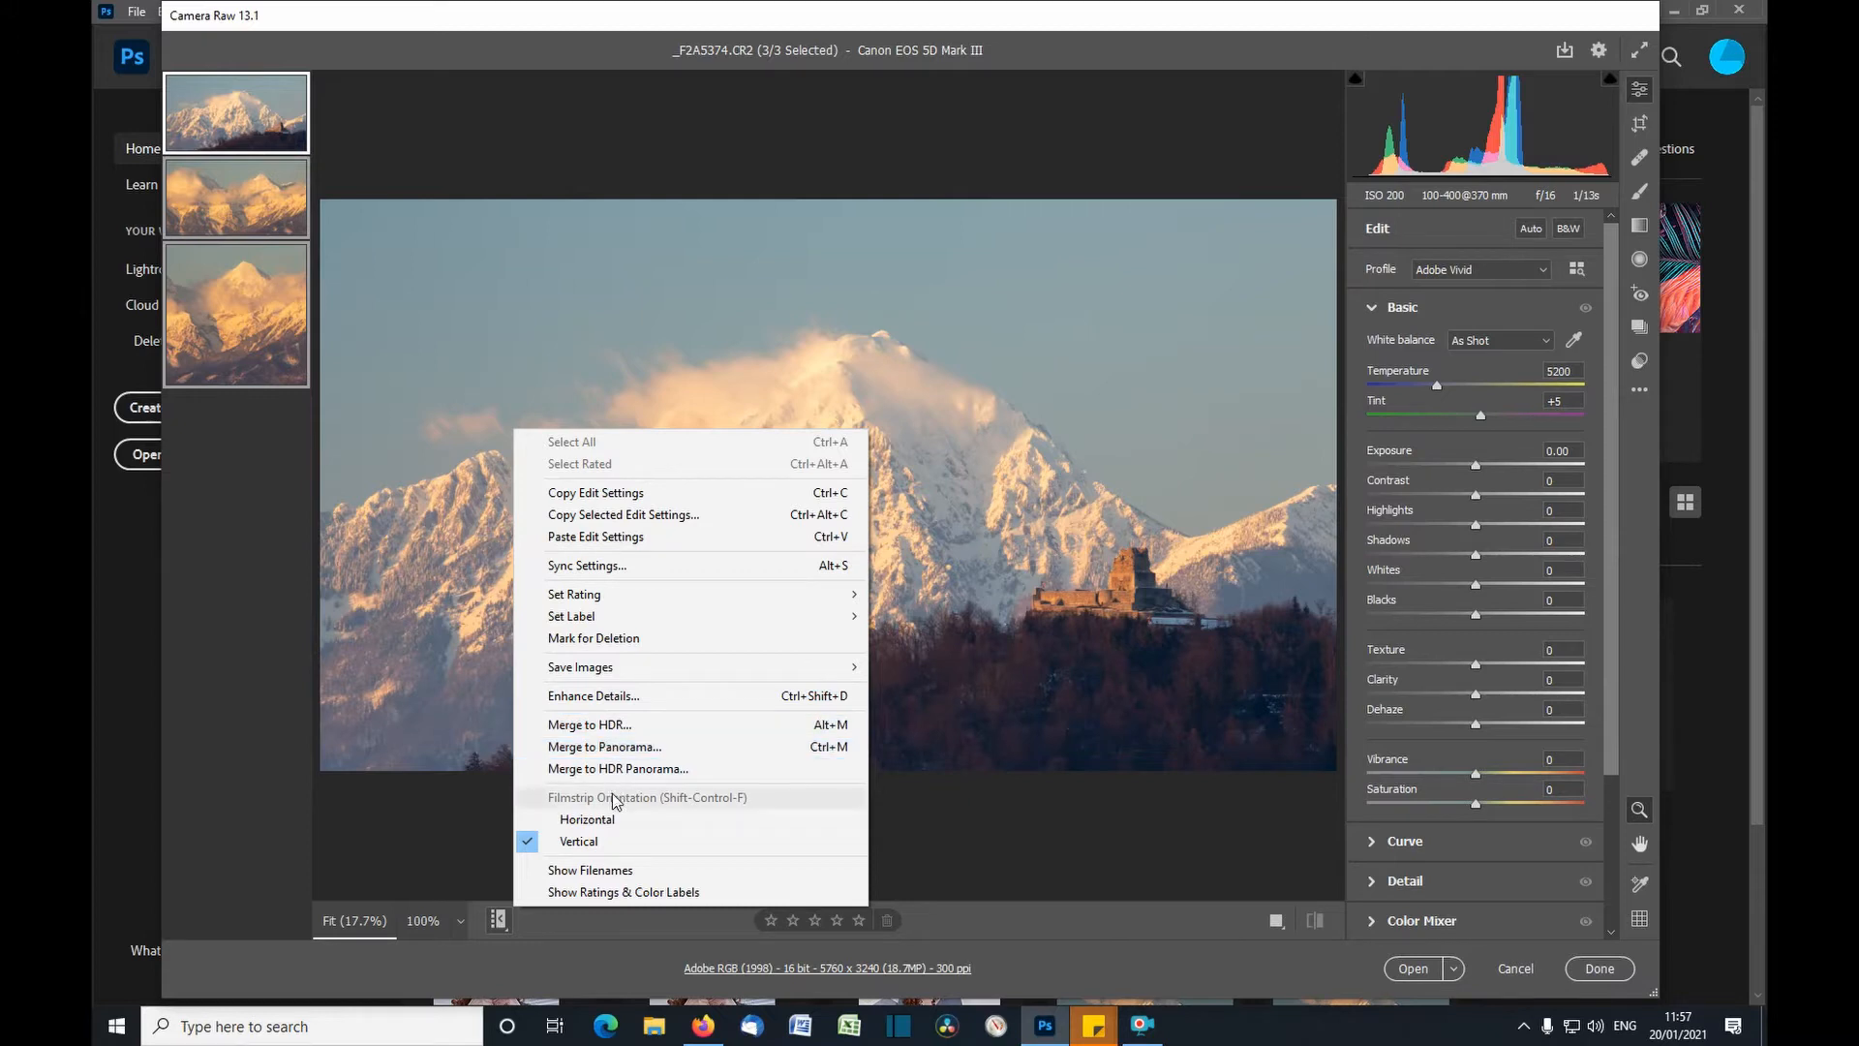
left_click(593, 874)
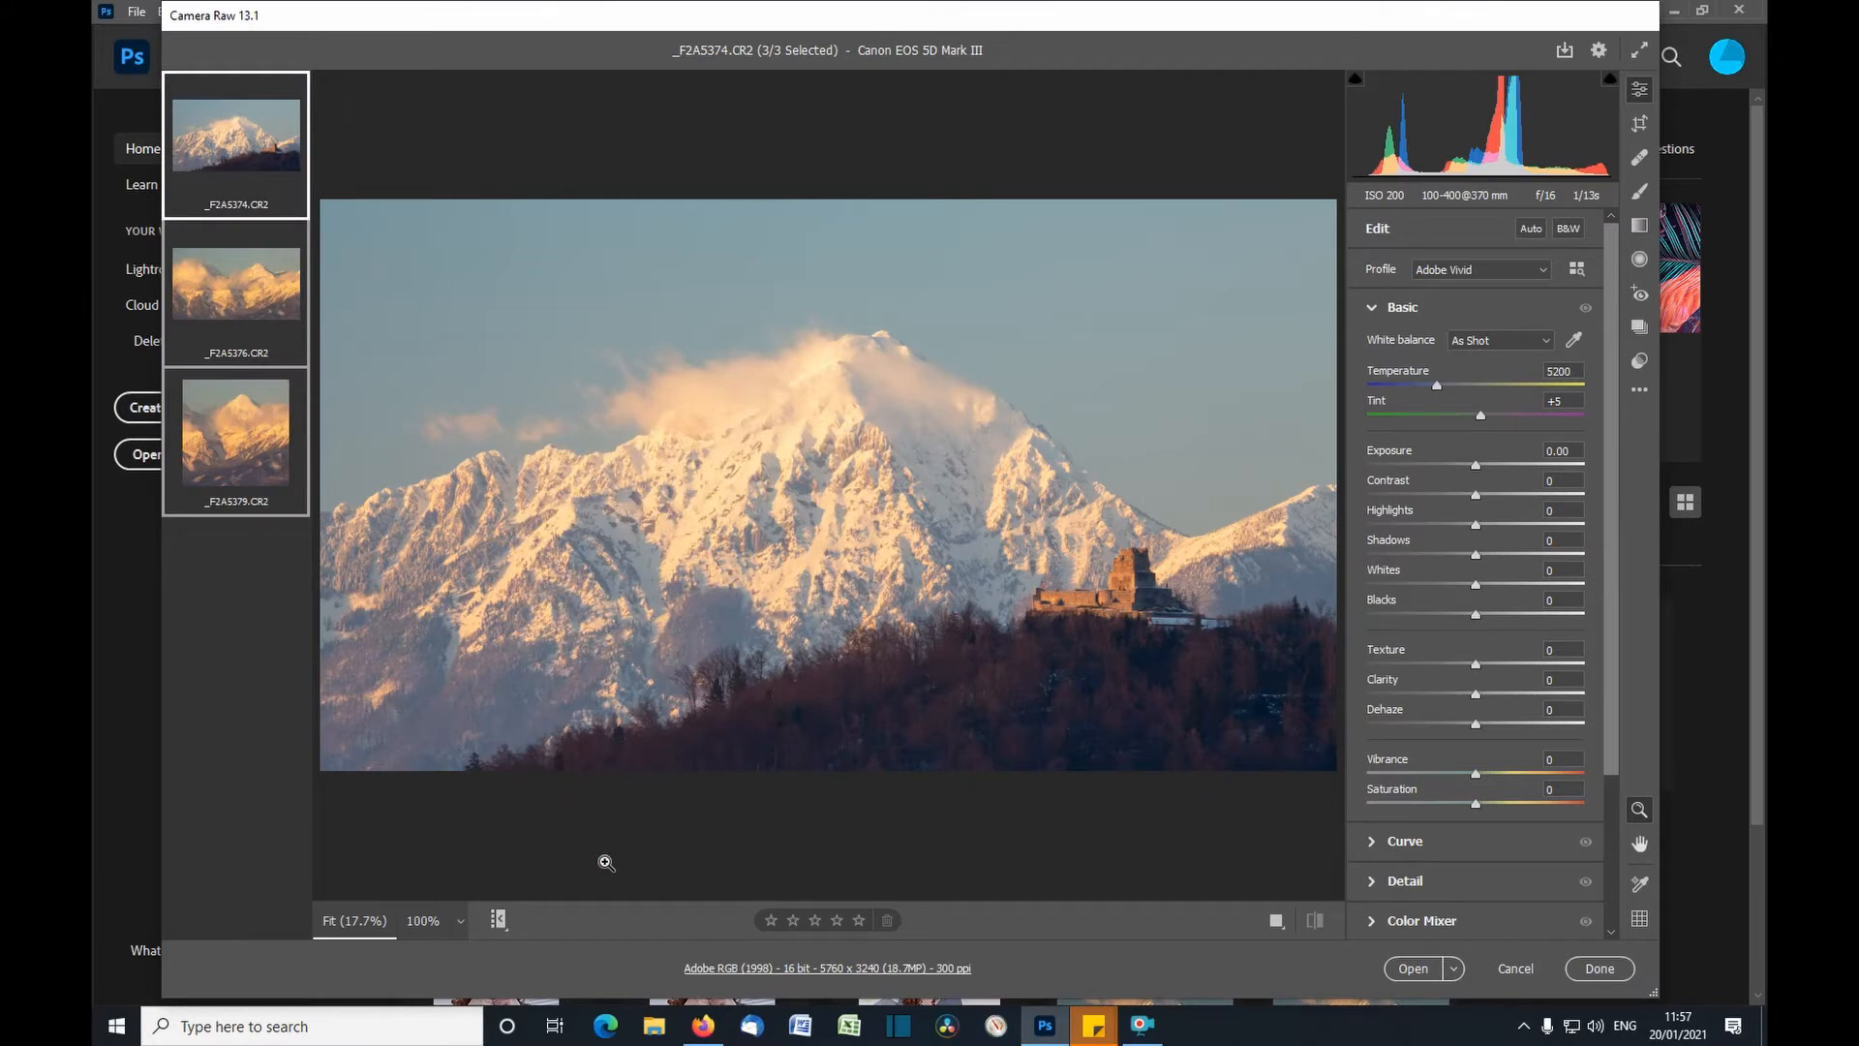
right_click(497, 920)
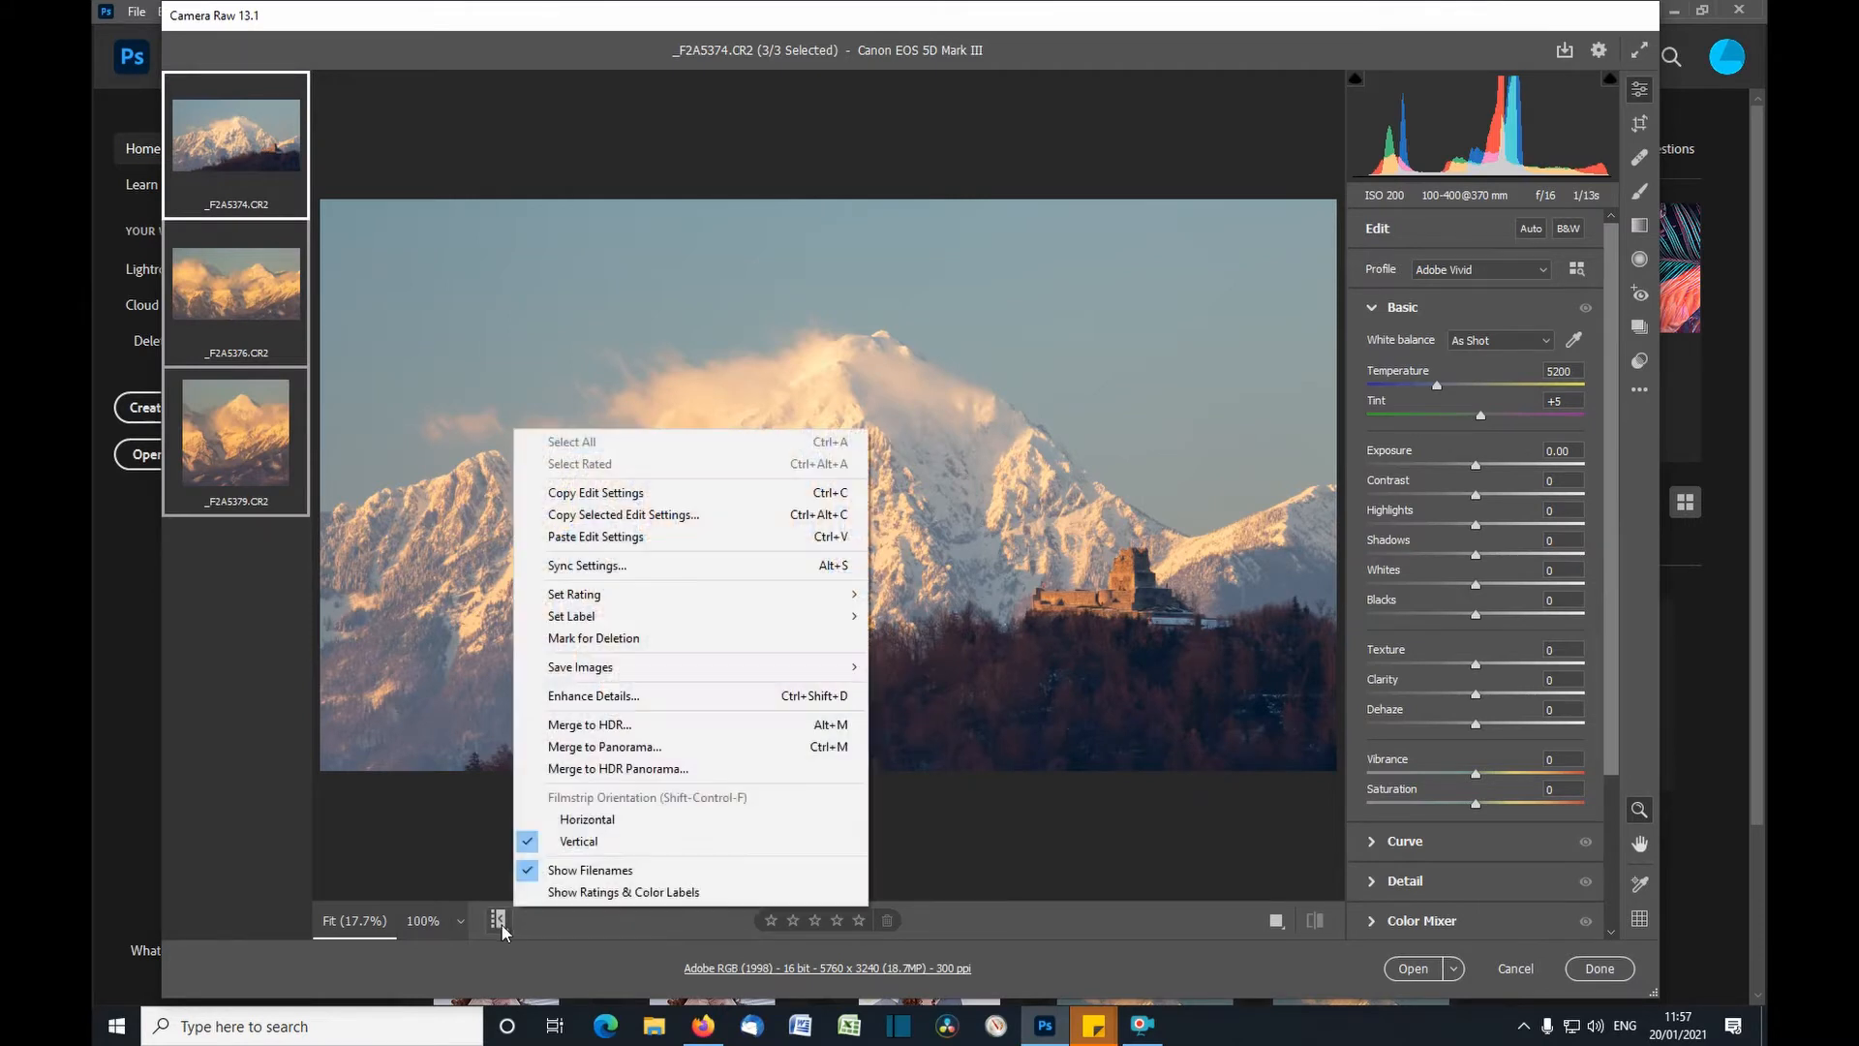
left_click(579, 869)
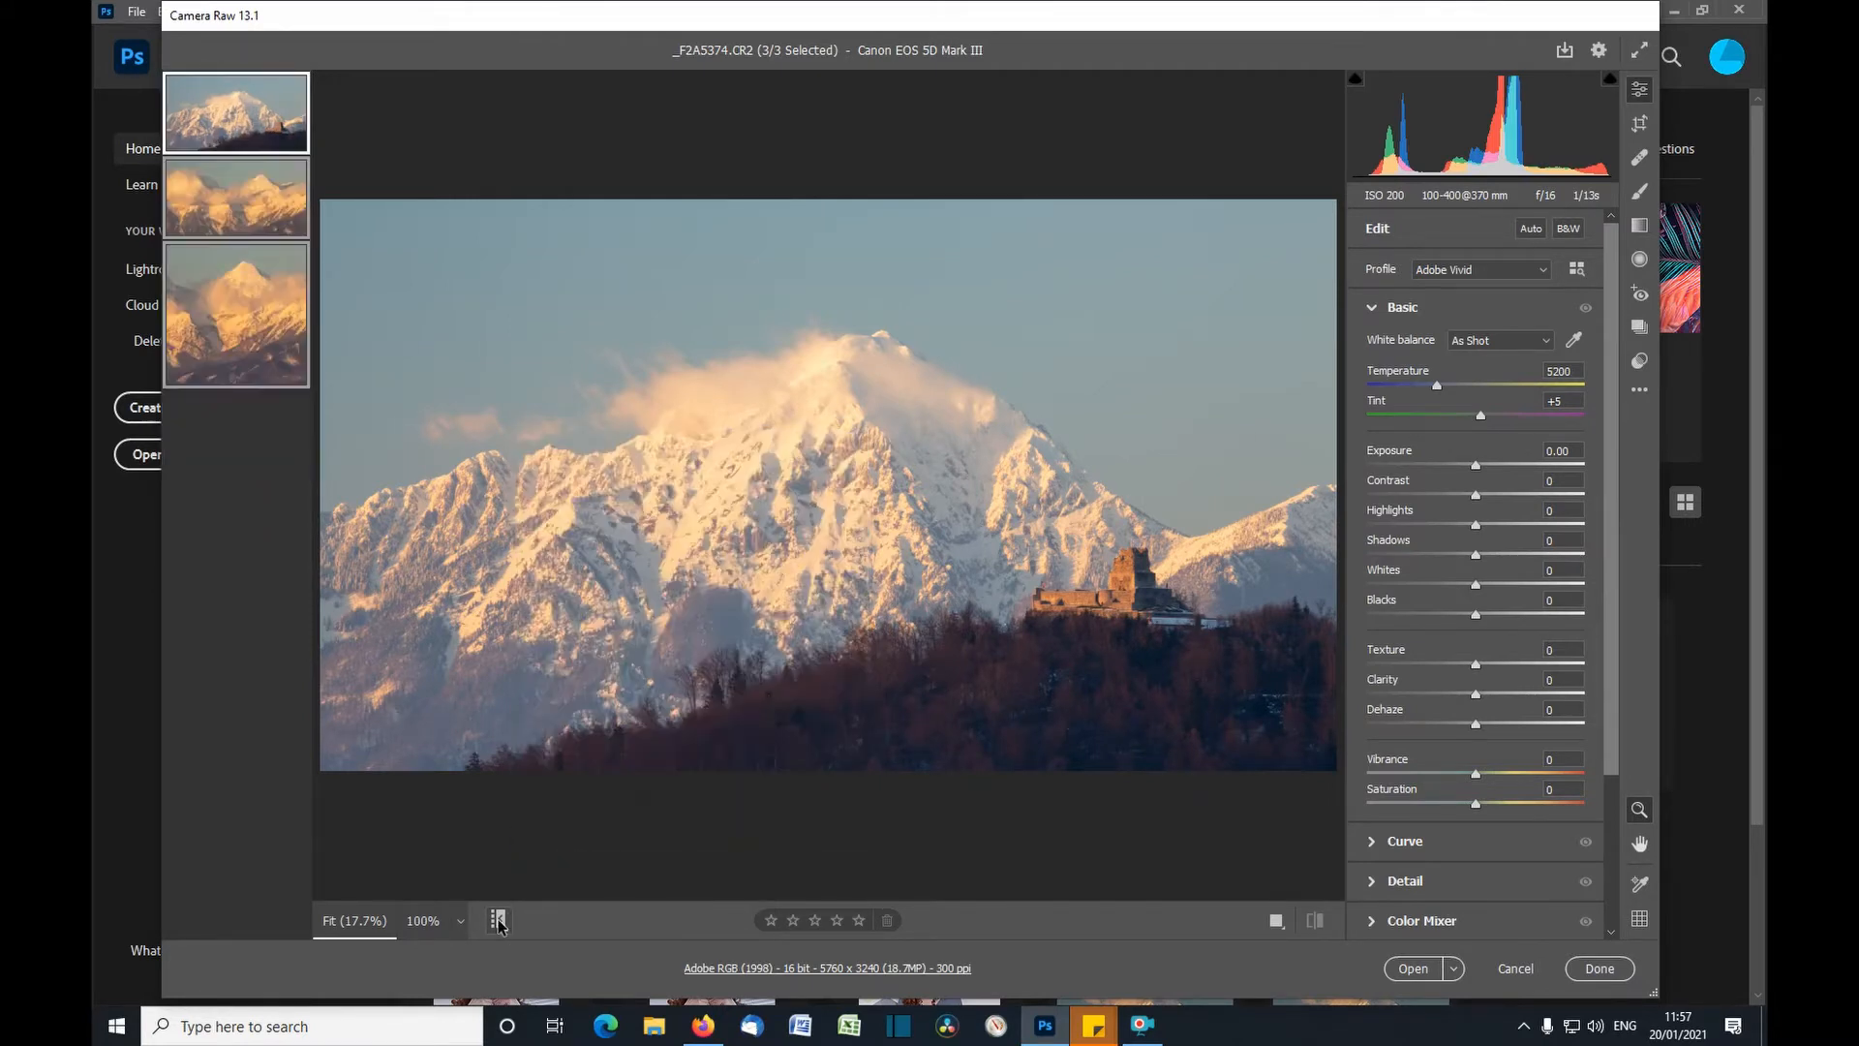
- Show the ratings and color labels under the filmstrip thumbnails and hide them again
right_click(499, 923)
left_click(547, 891)
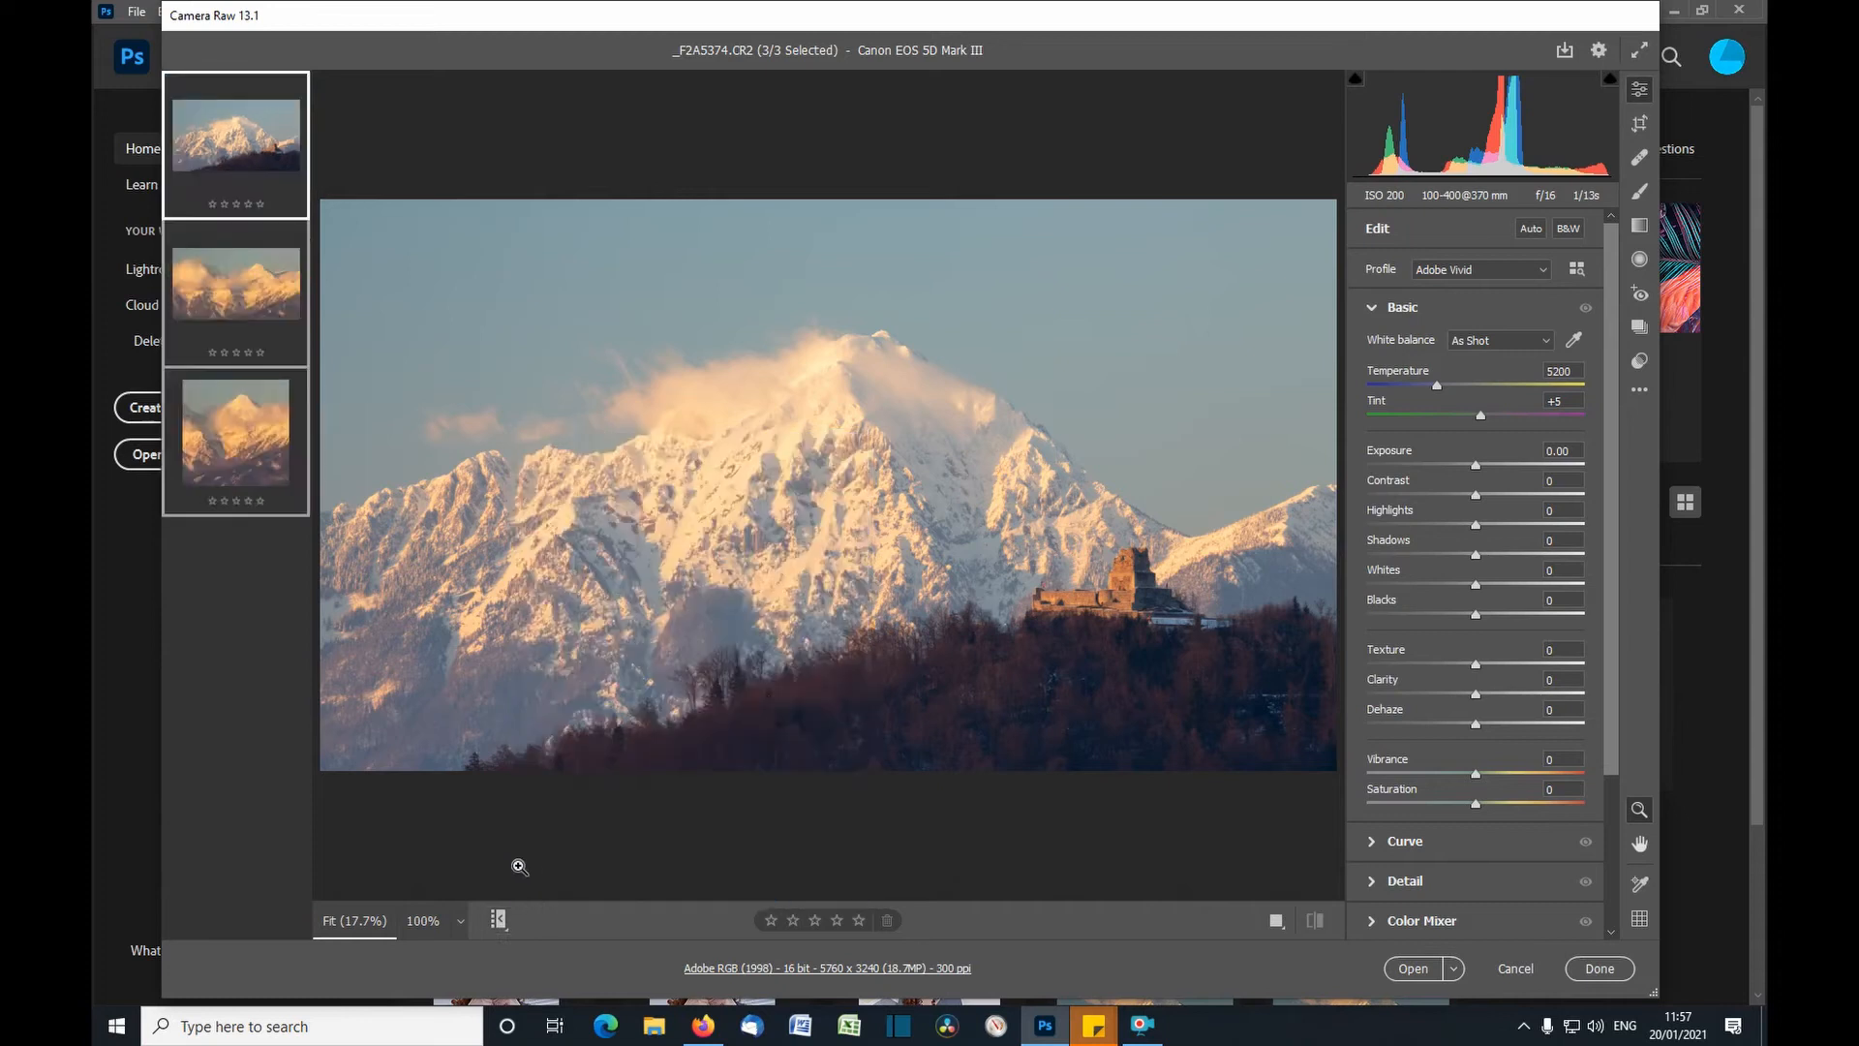
right_click(499, 921)
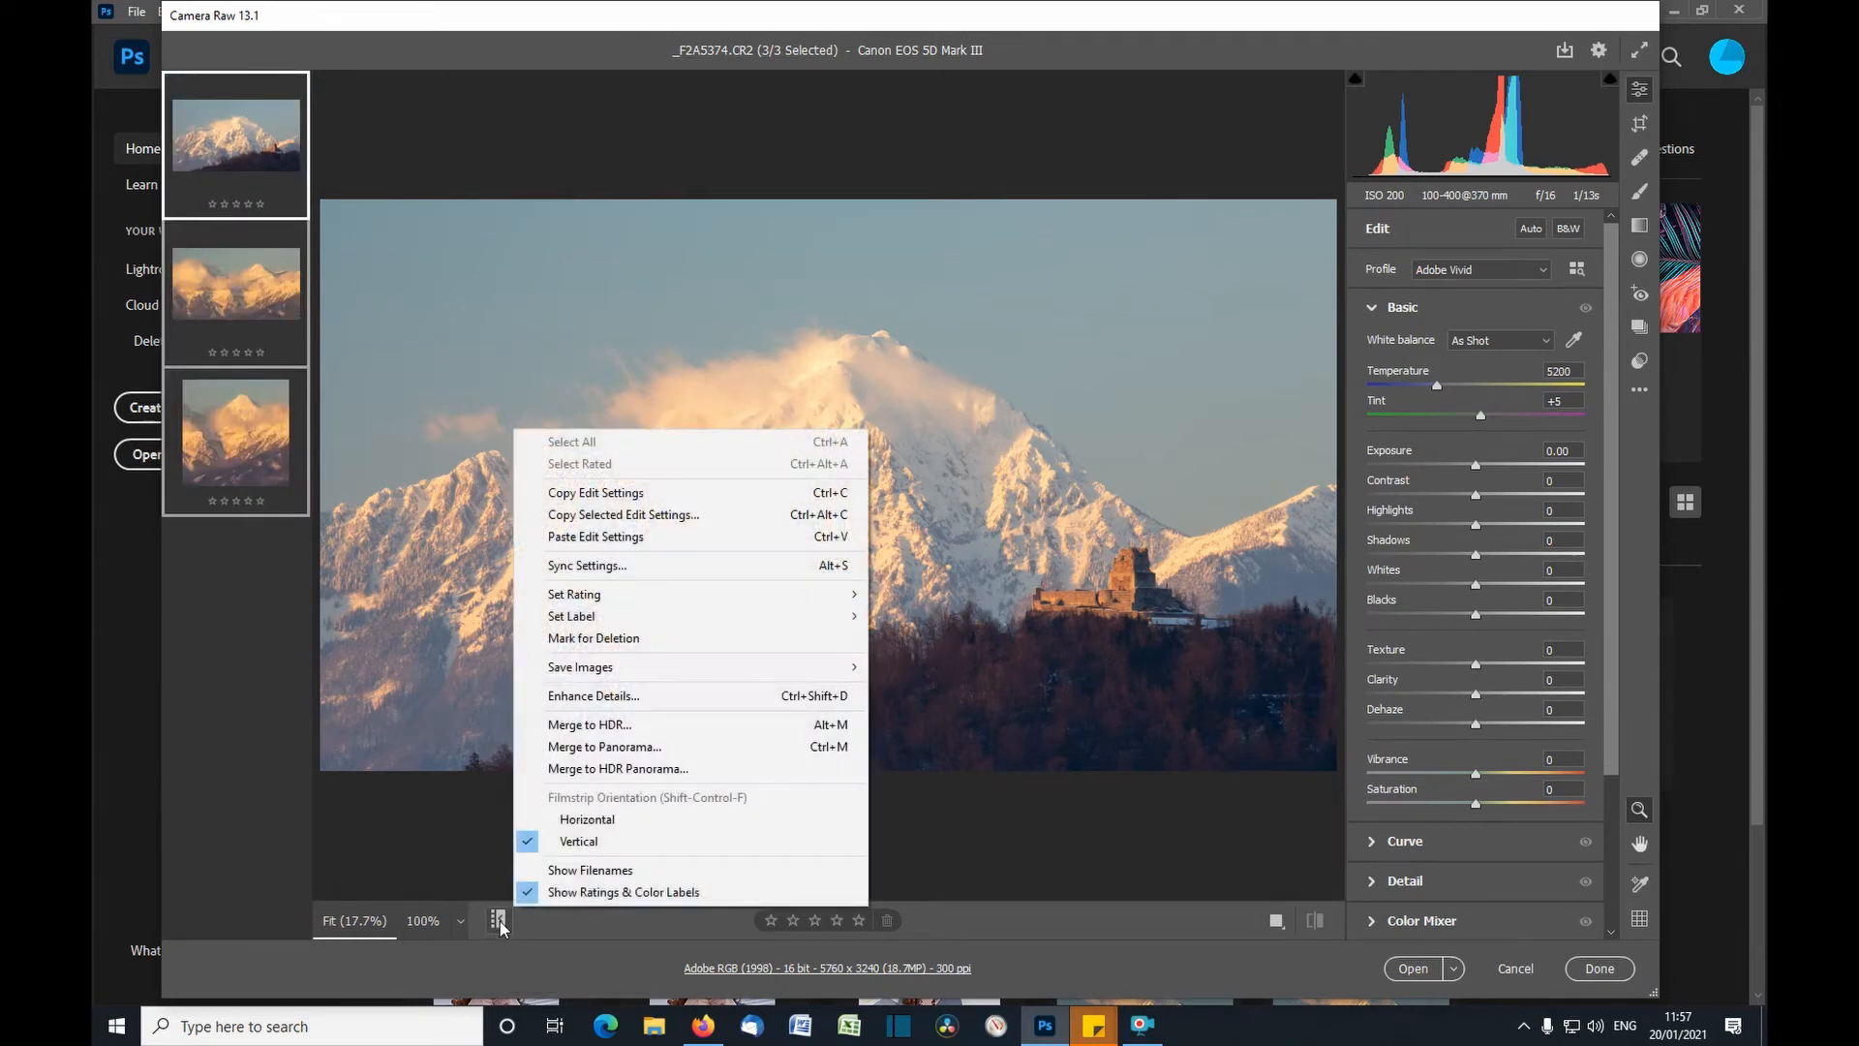
left_click(549, 897)
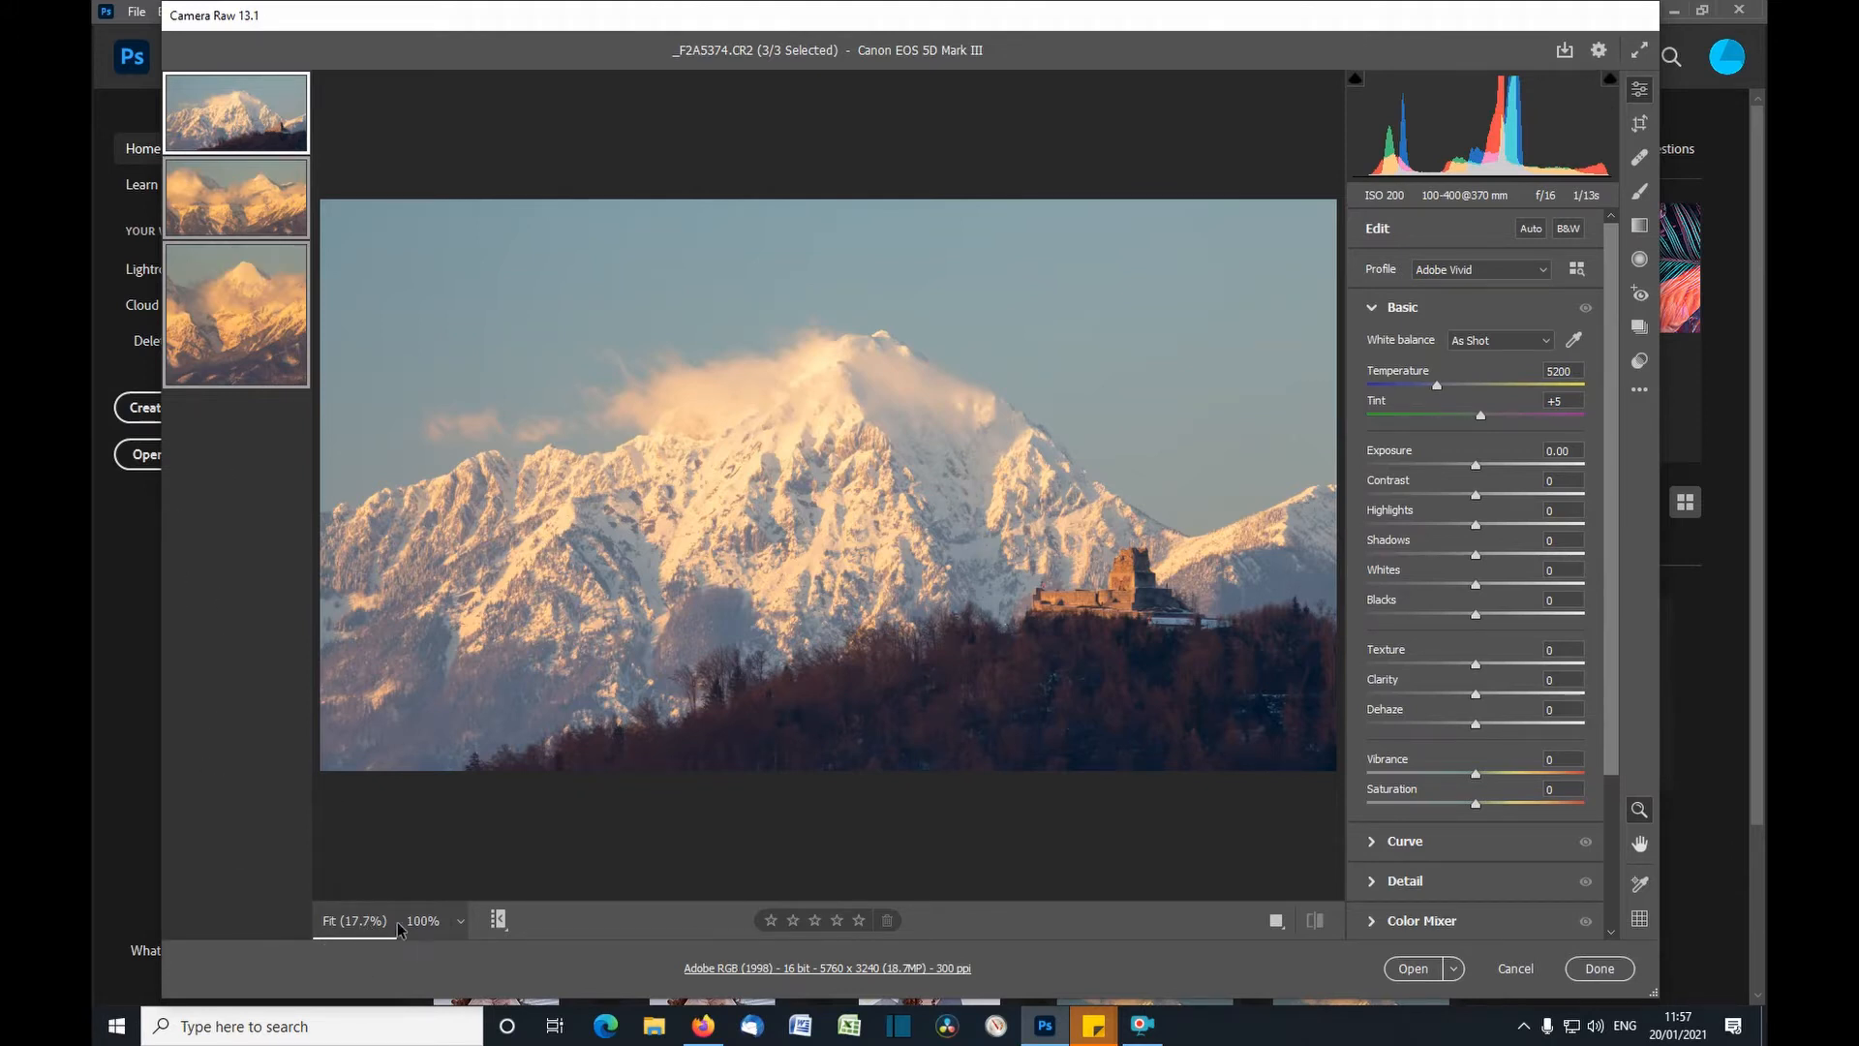
- Fit the mountain and castle photo in the view, and magnify it to 100% and 200%
left_click(461, 924)
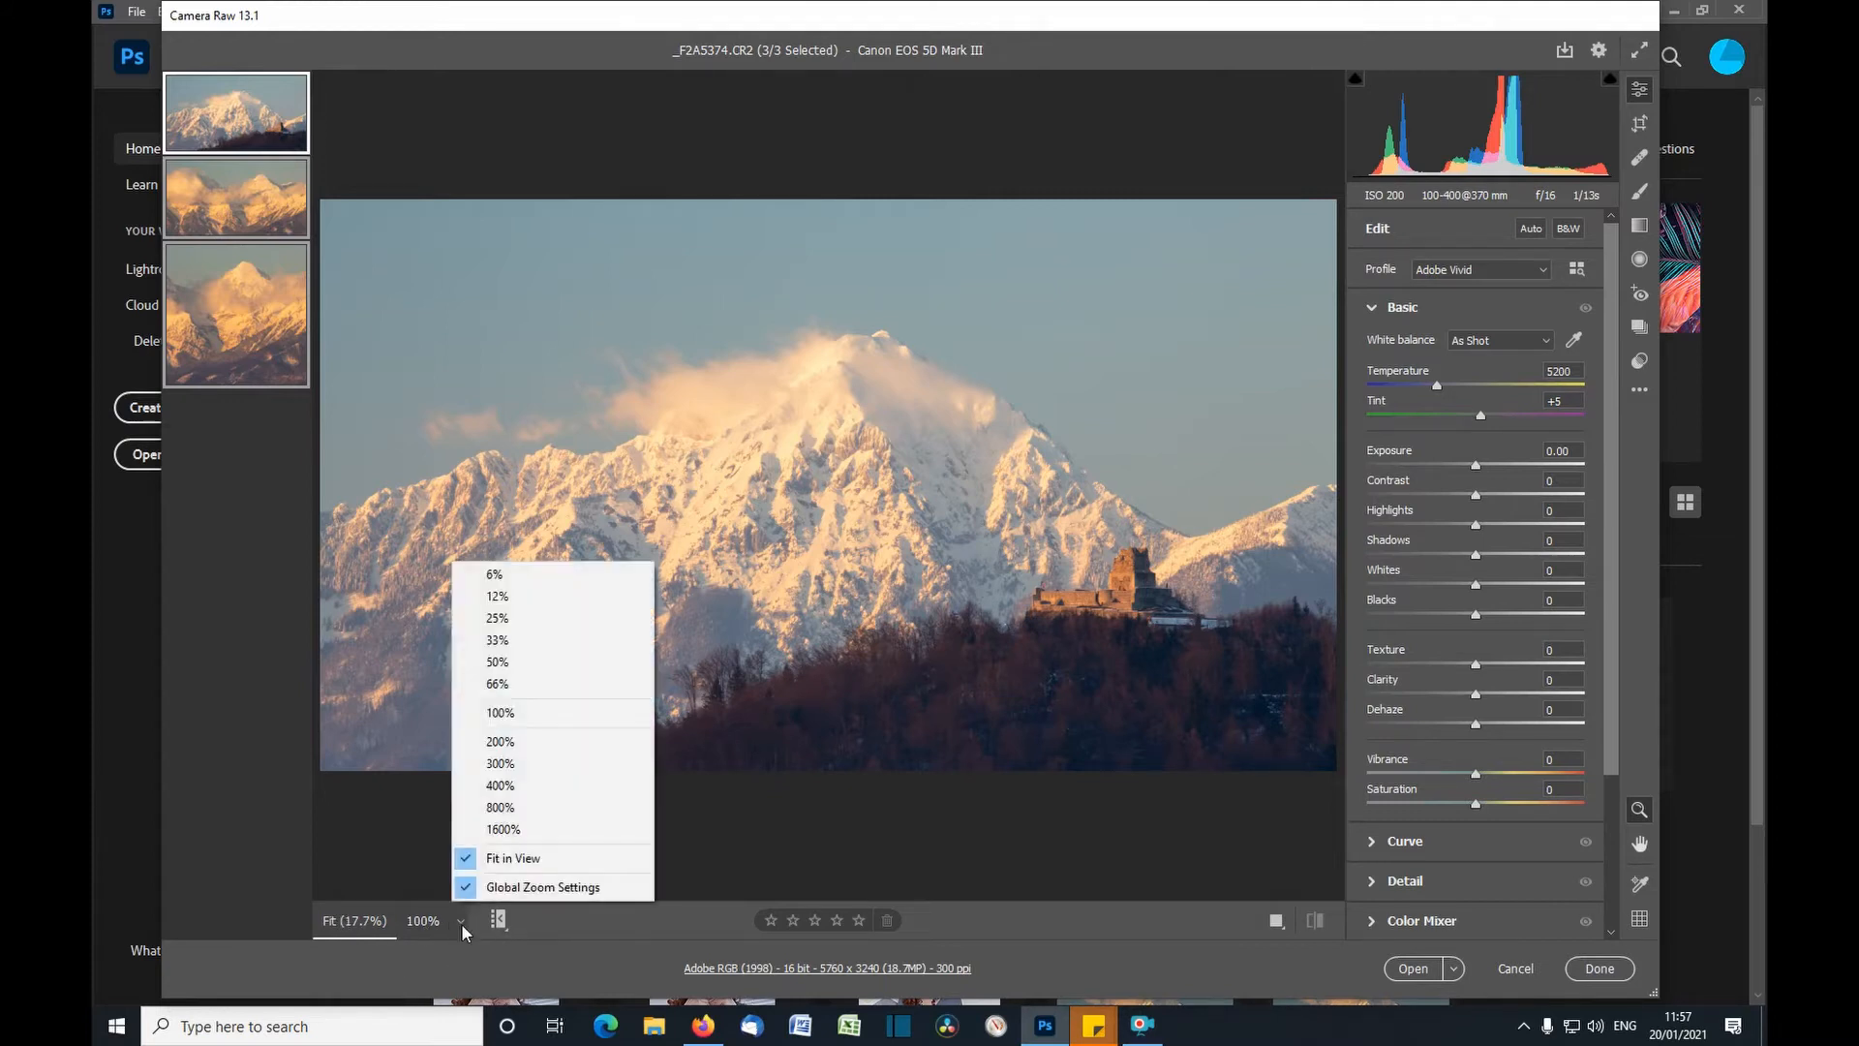
left_click(507, 859)
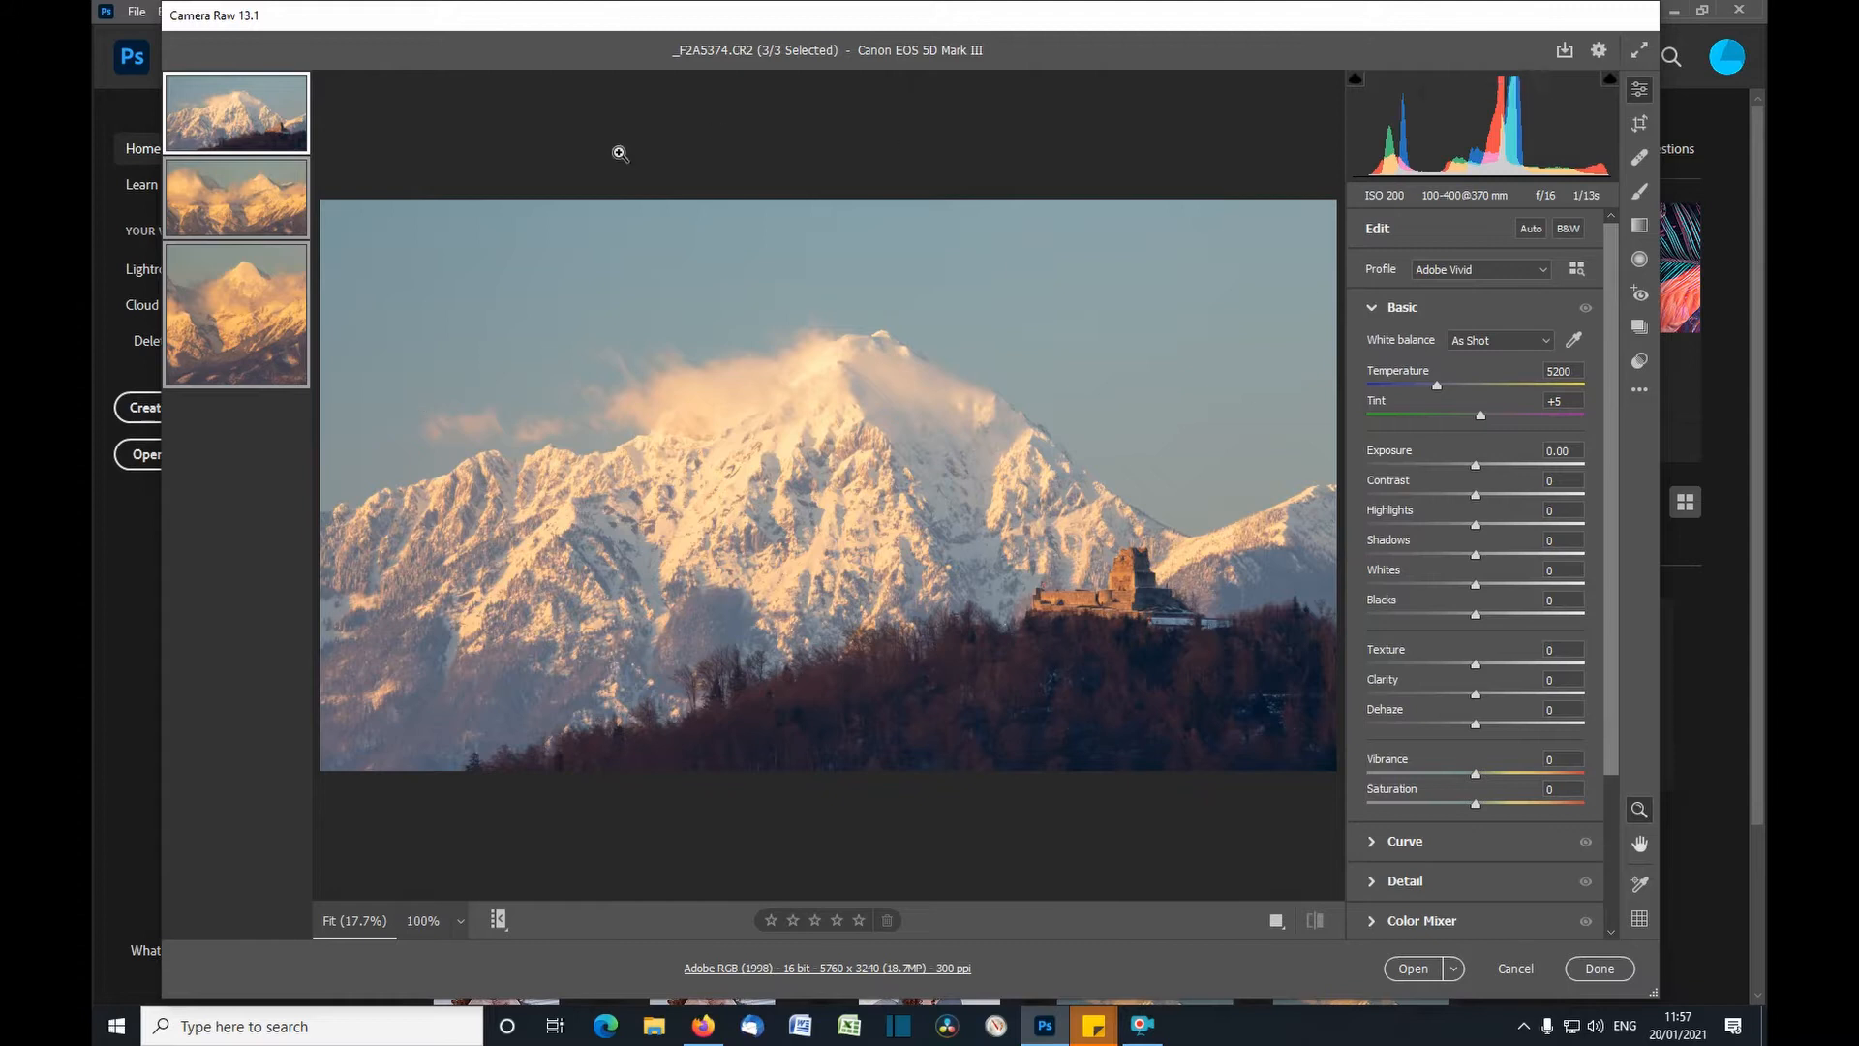
left_click(463, 922)
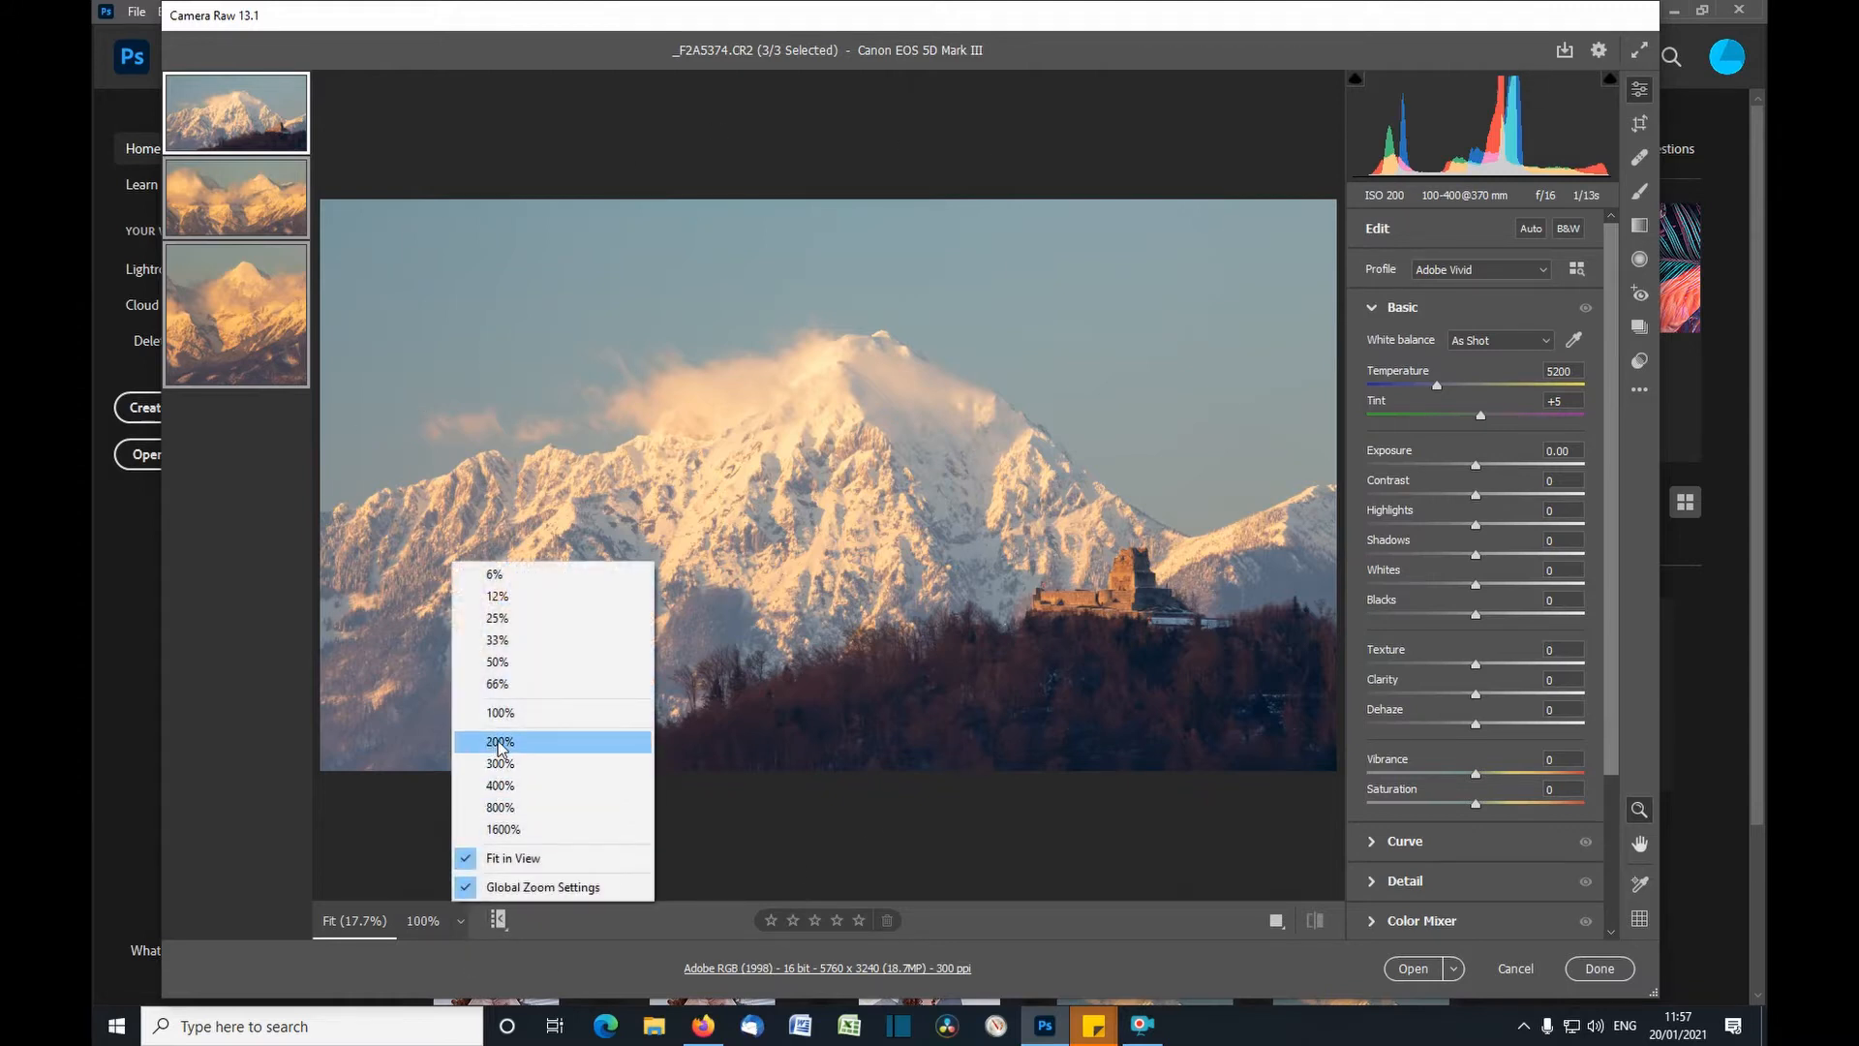
left_click(500, 713)
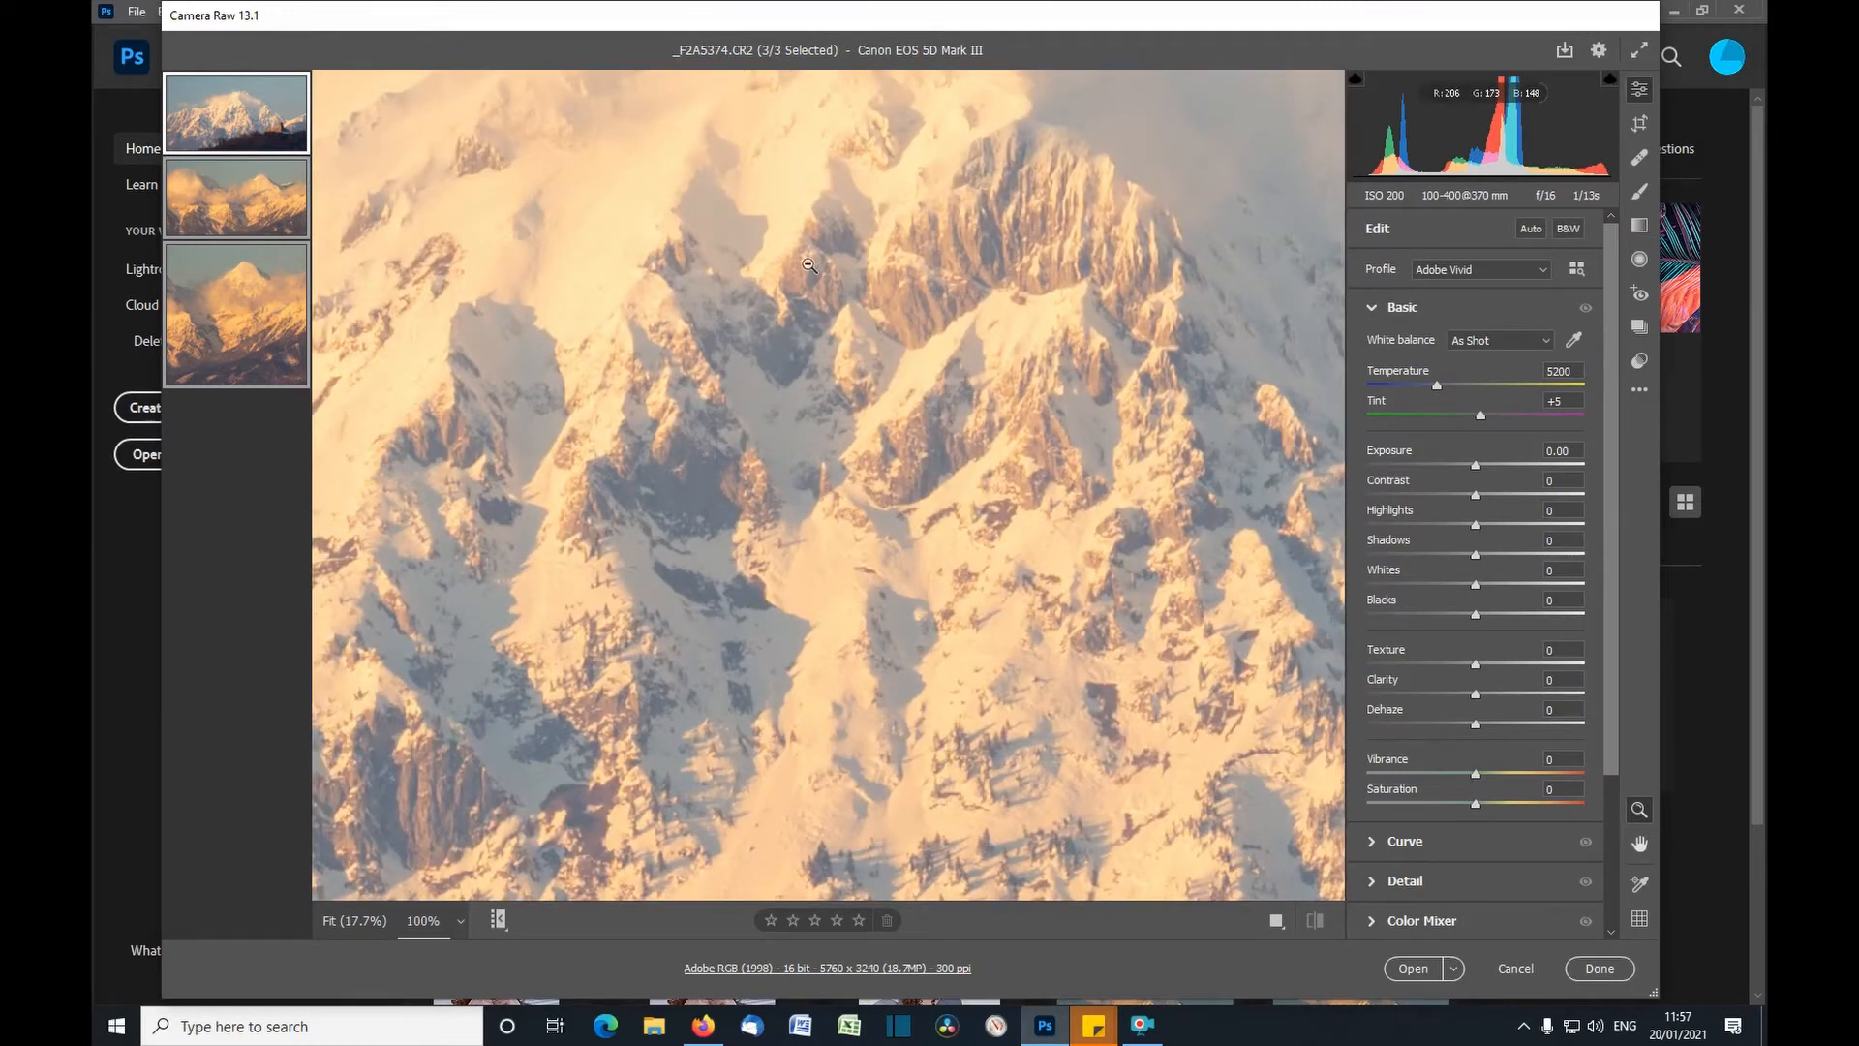
left_click(461, 921)
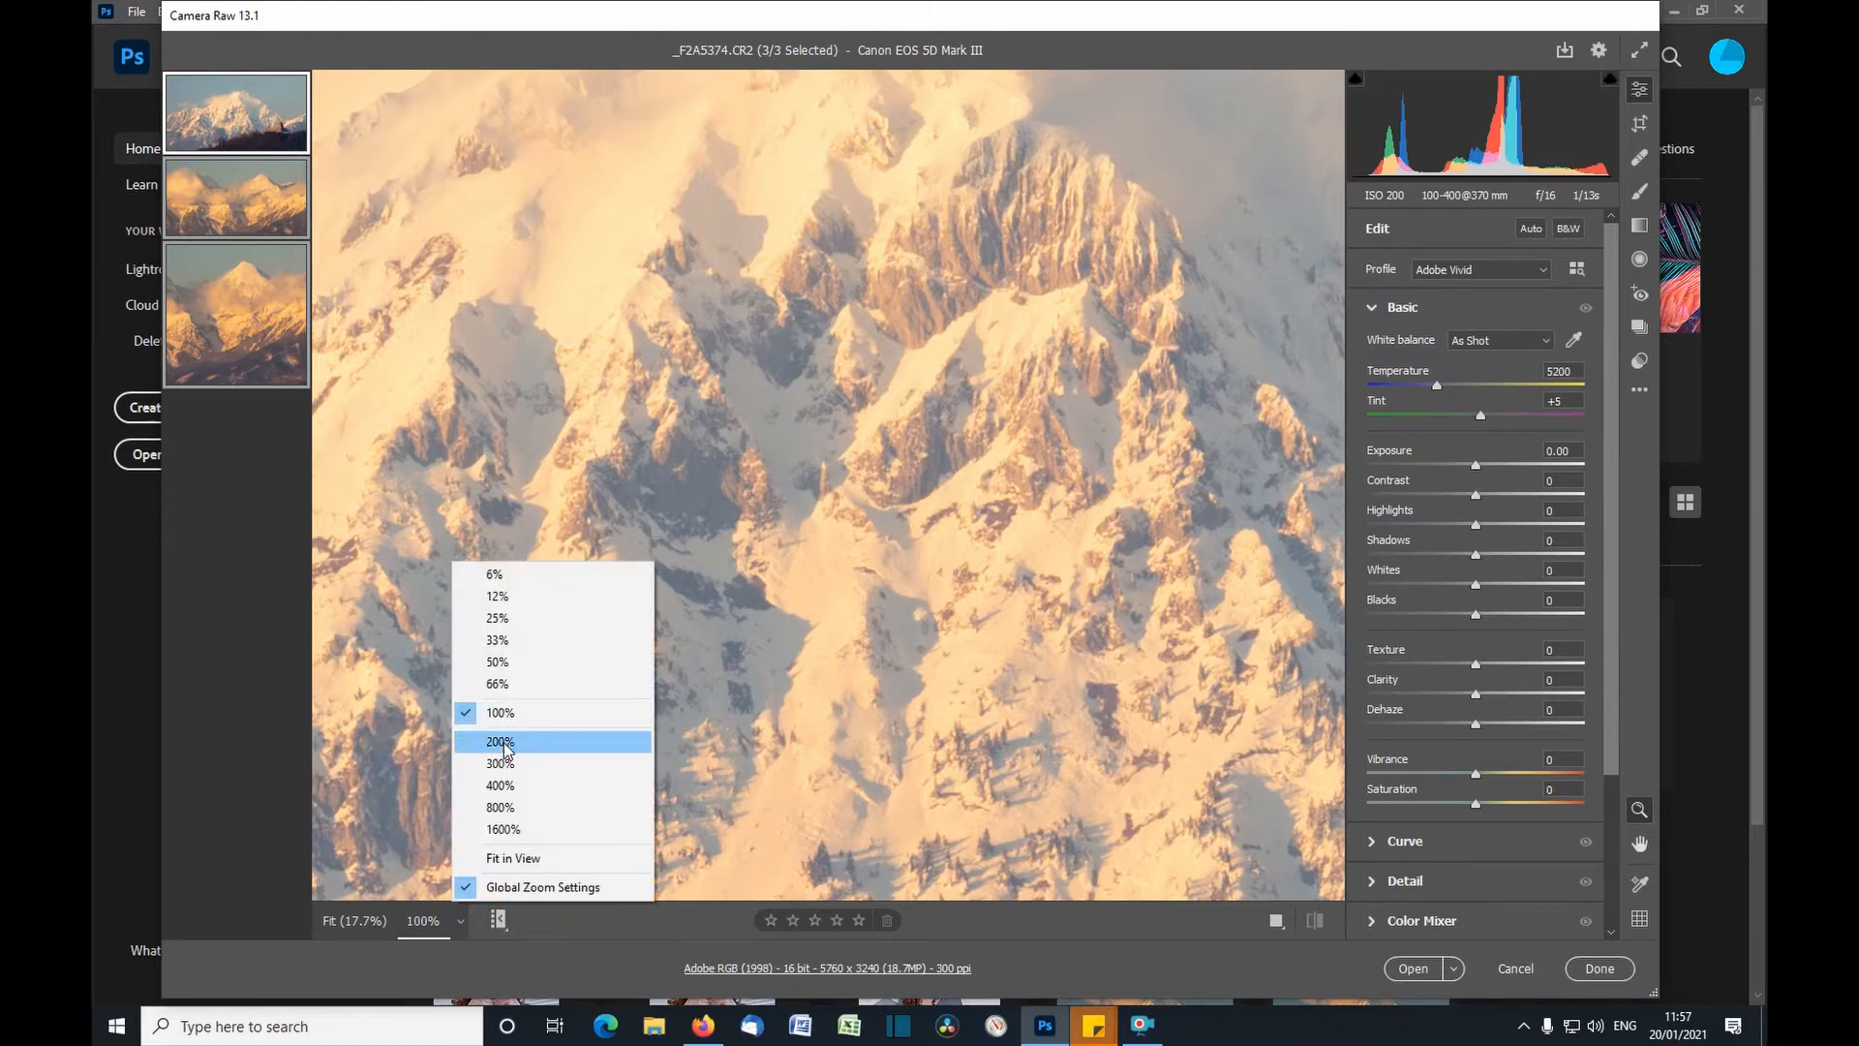
left_click(503, 741)
- Reduce the photo's zoom to 50% and 33%, and fit it back in the view
left_click(463, 916)
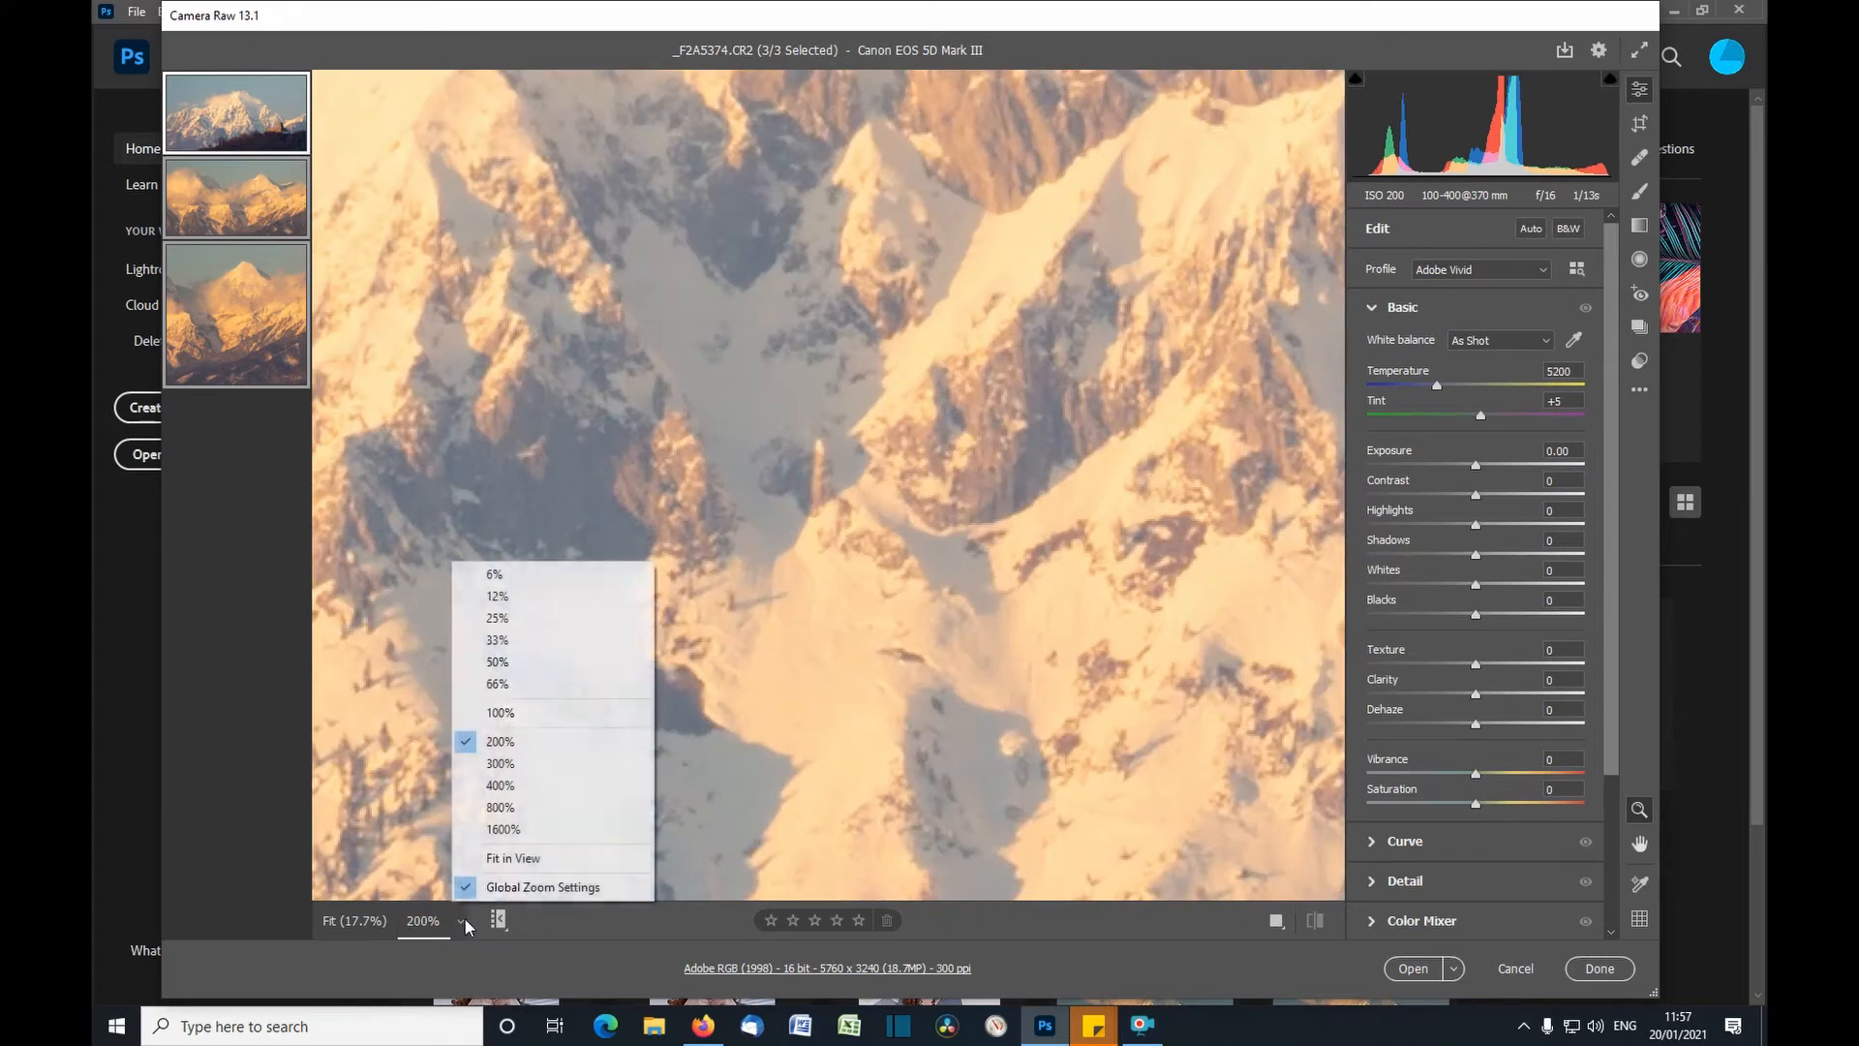
left_click(499, 663)
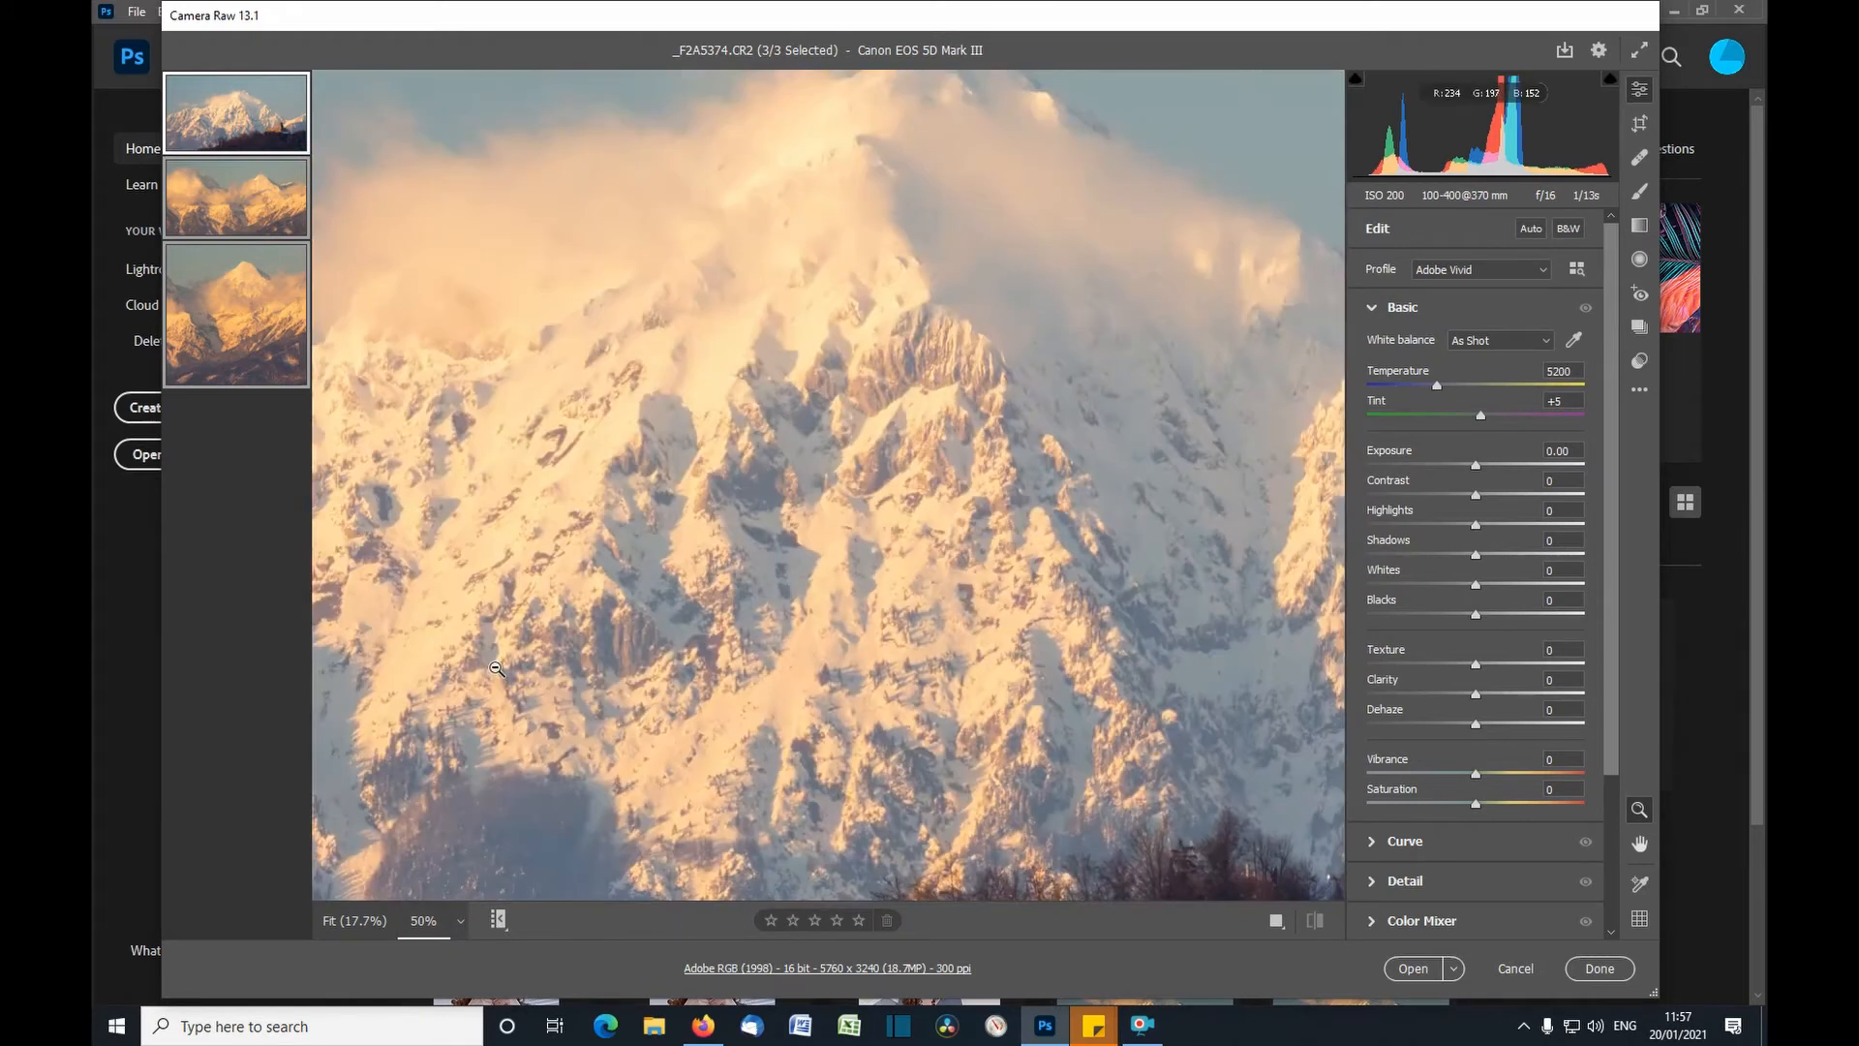
left_click(465, 922)
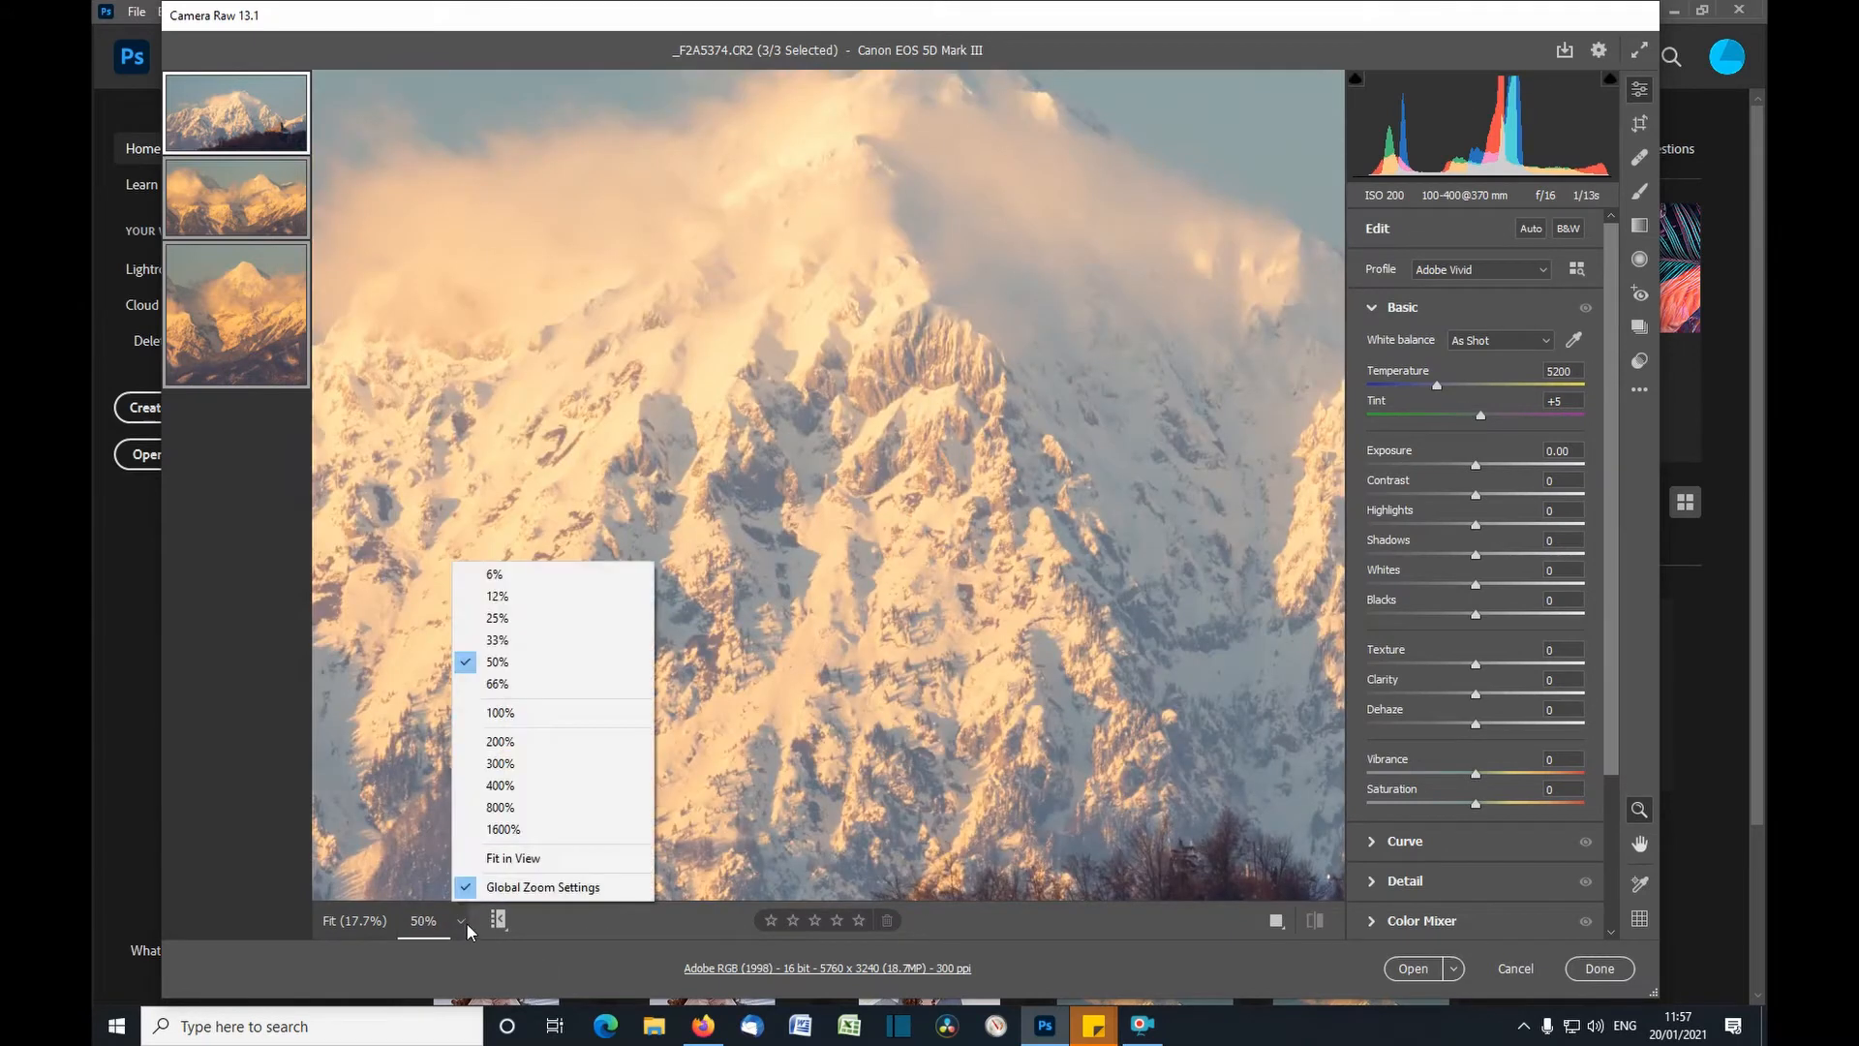
left_click(505, 655)
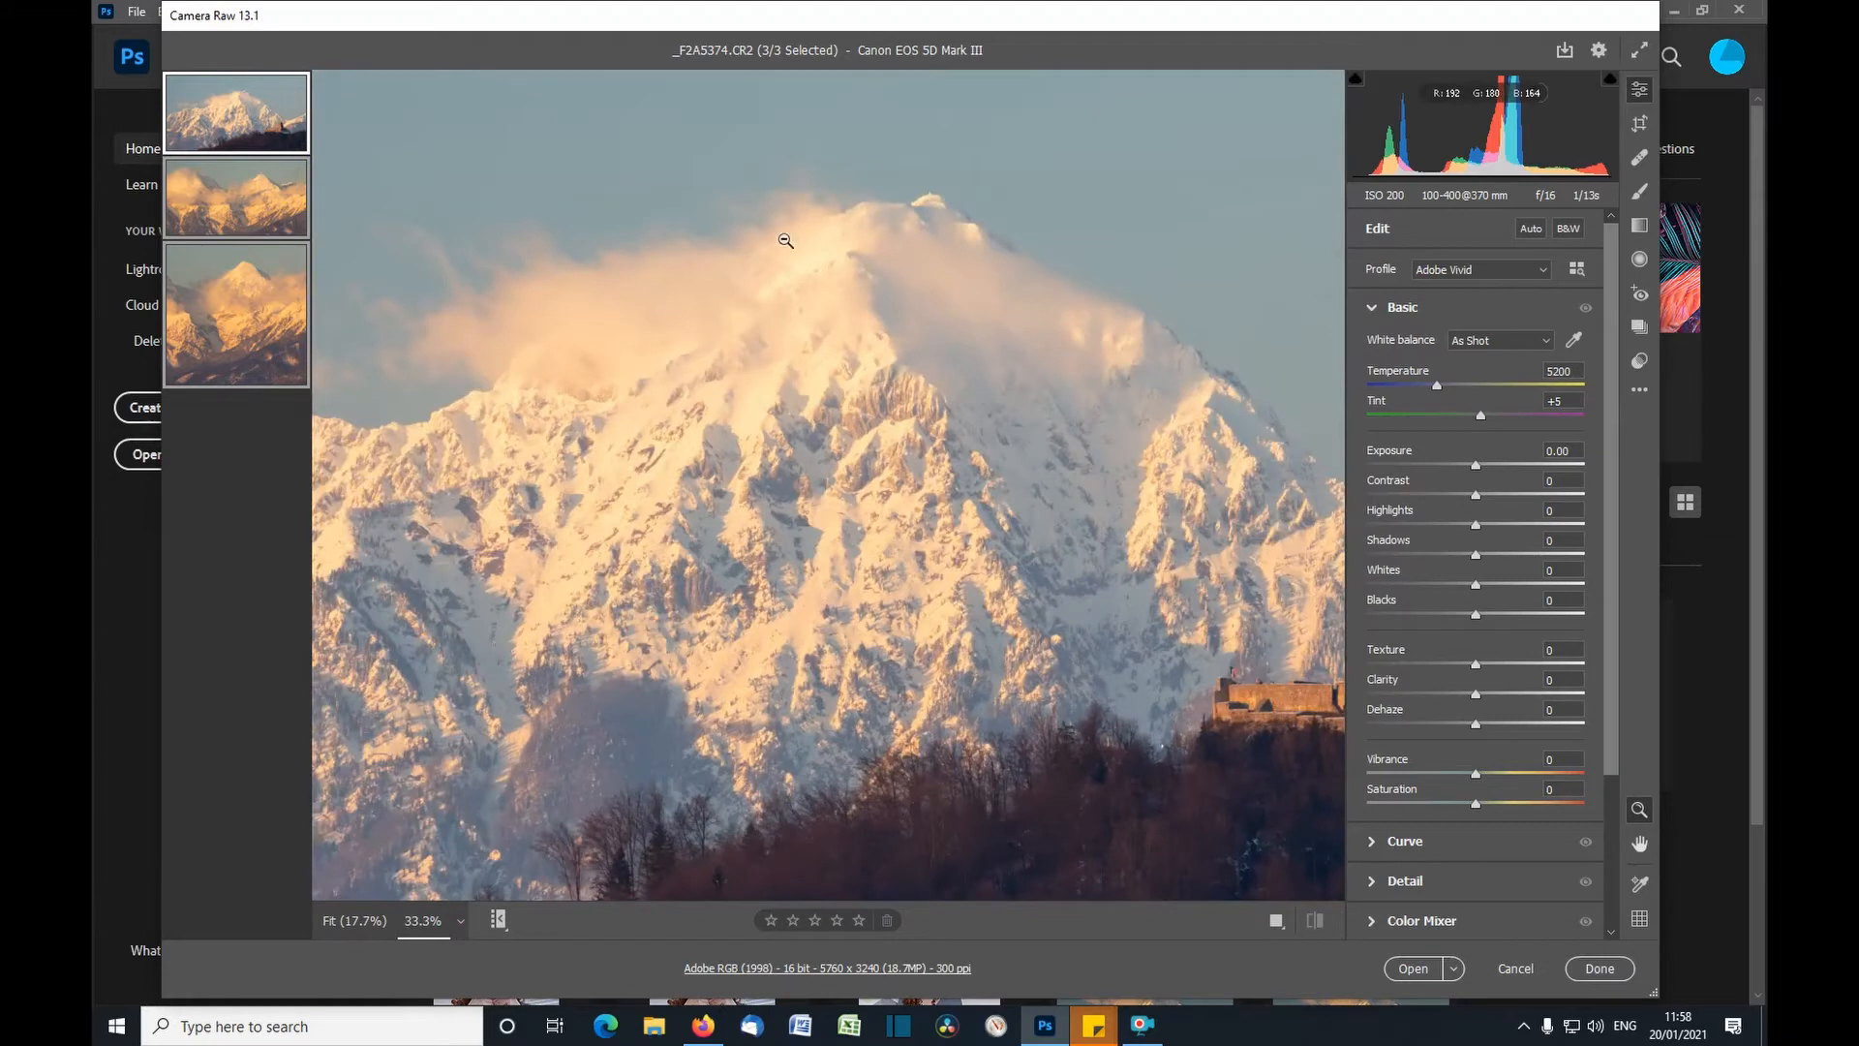
key("ctrl+0")
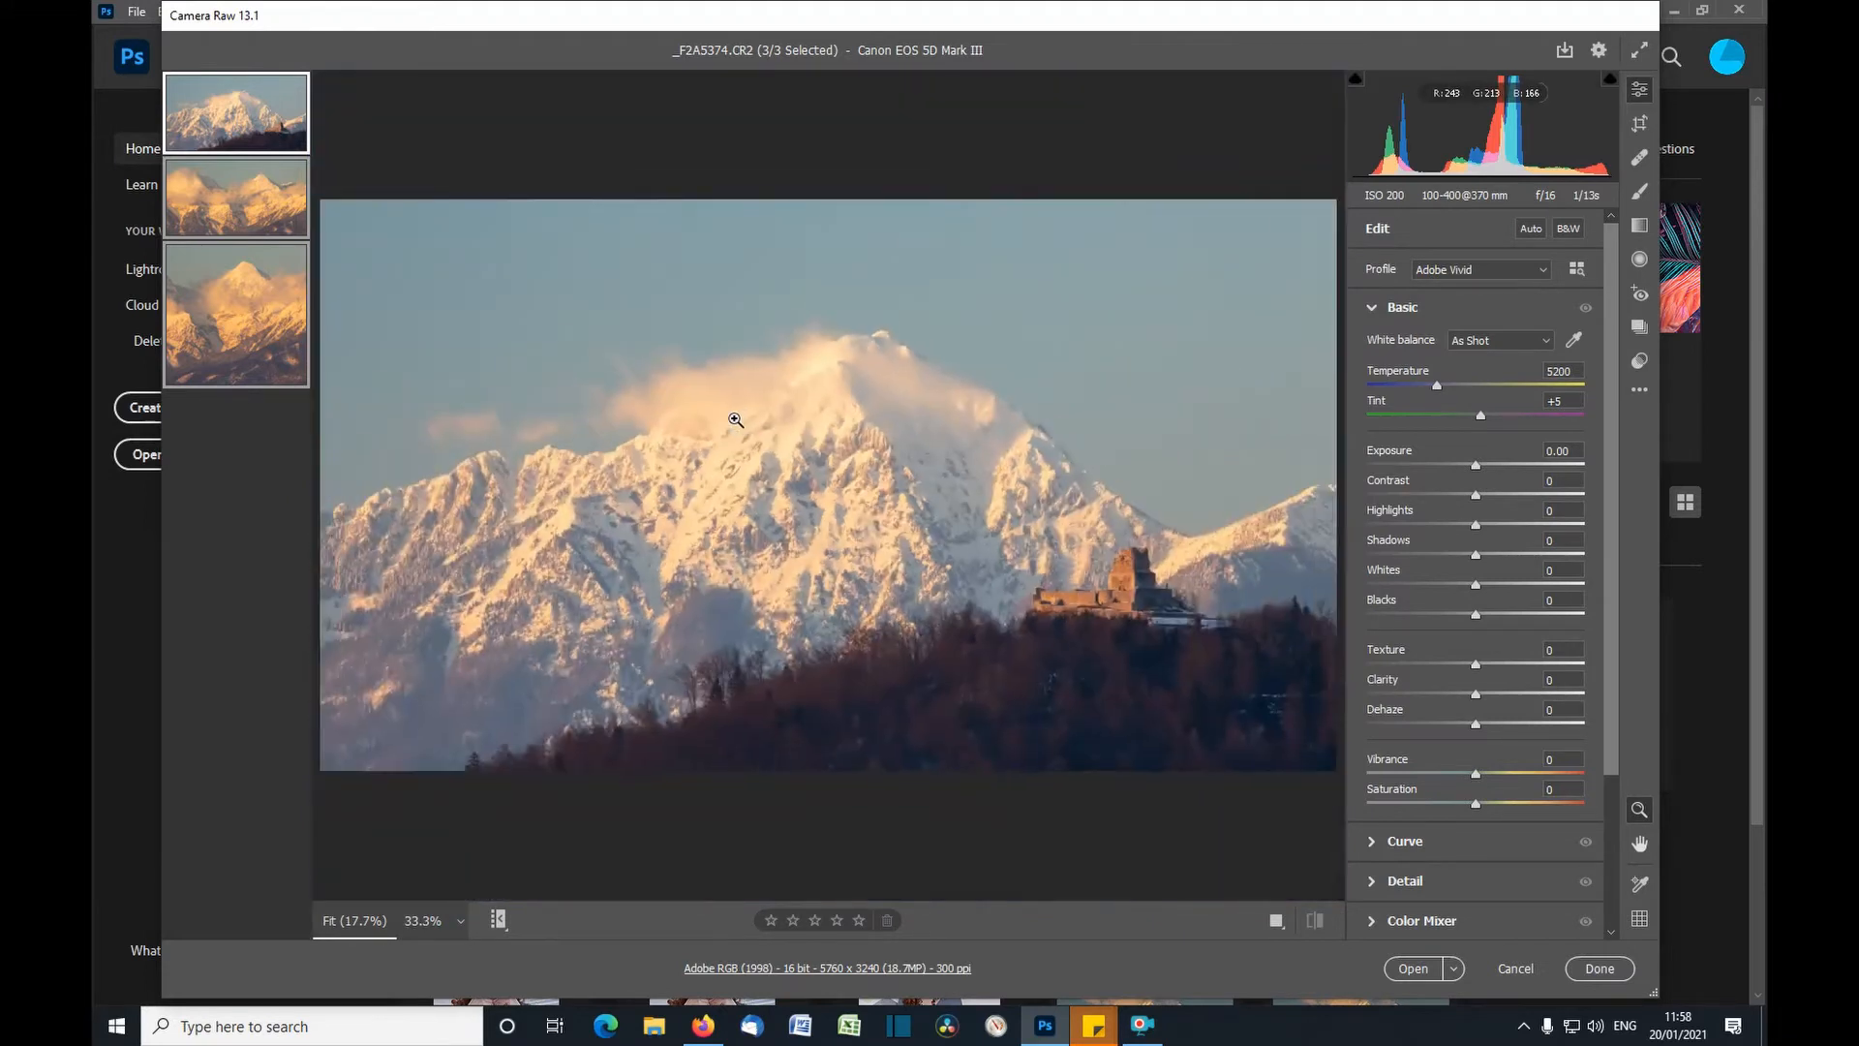
- Toggle between the fitted view and 33.3% magnification on the clouds and the mountain face
left_click(733, 419)
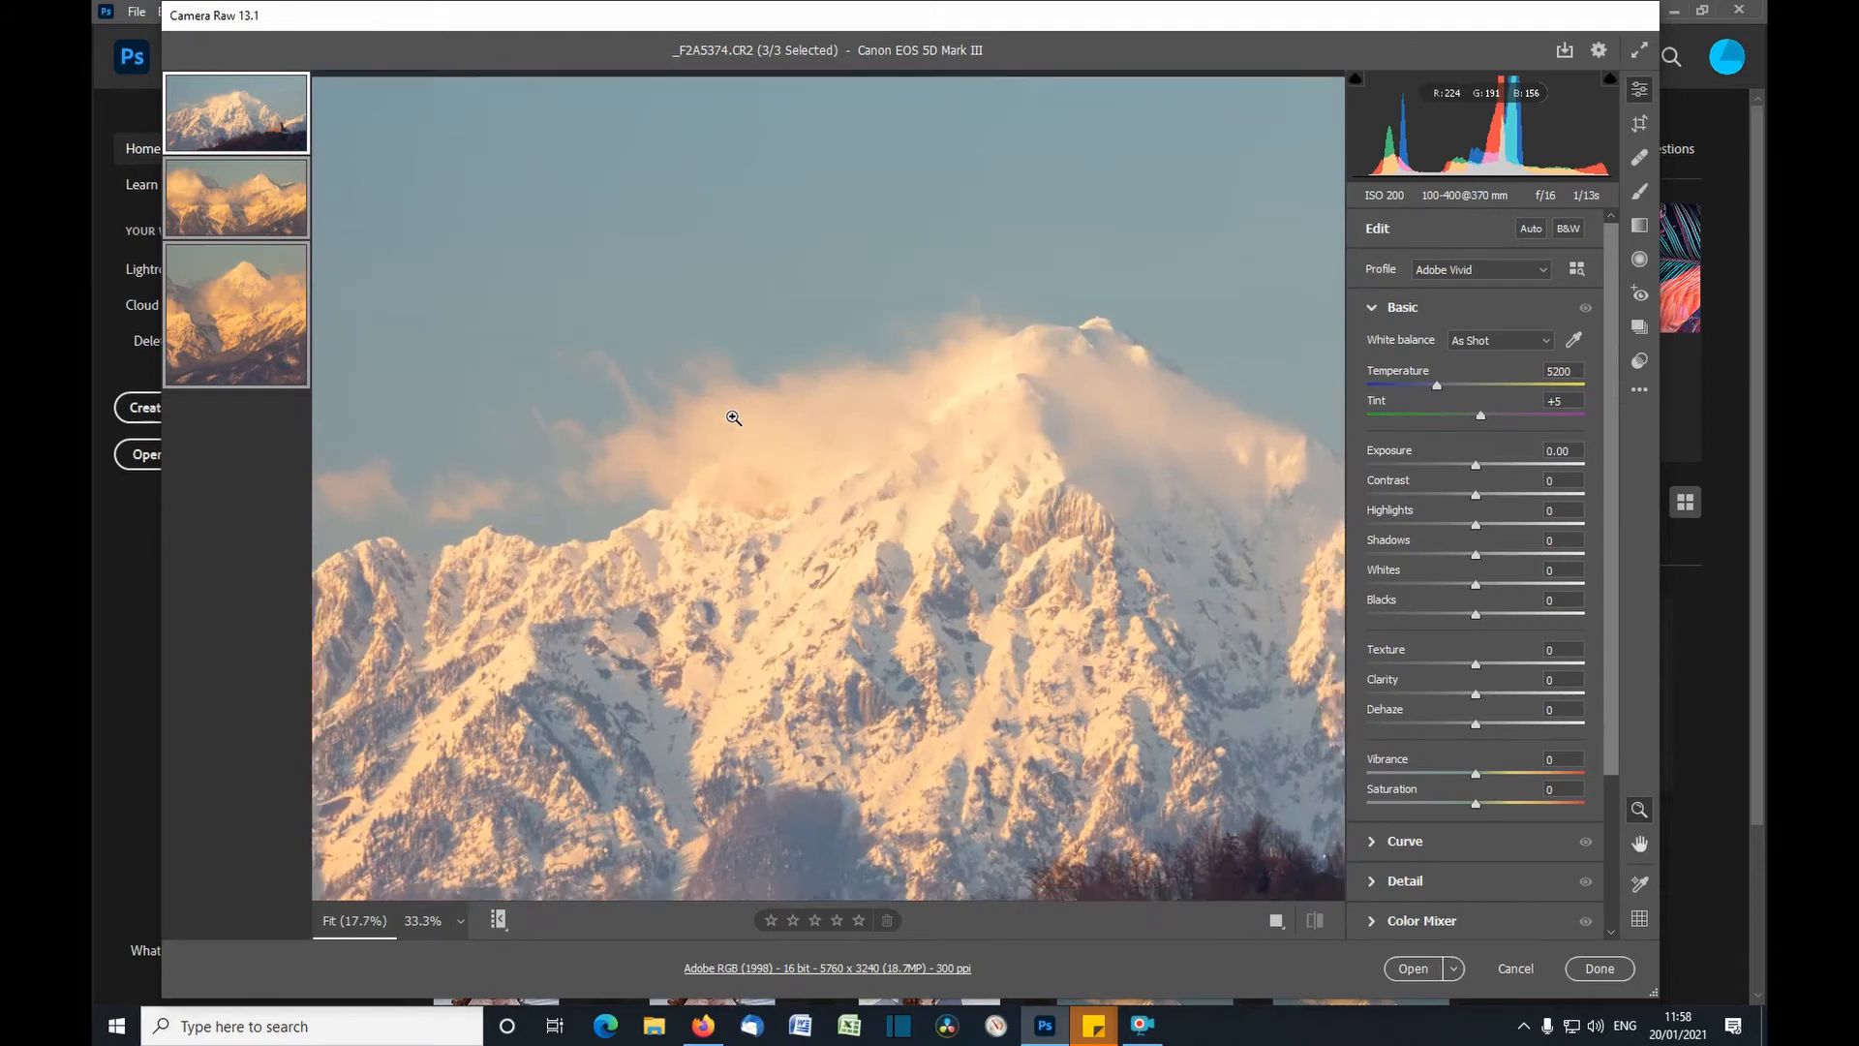
left_click(733, 419)
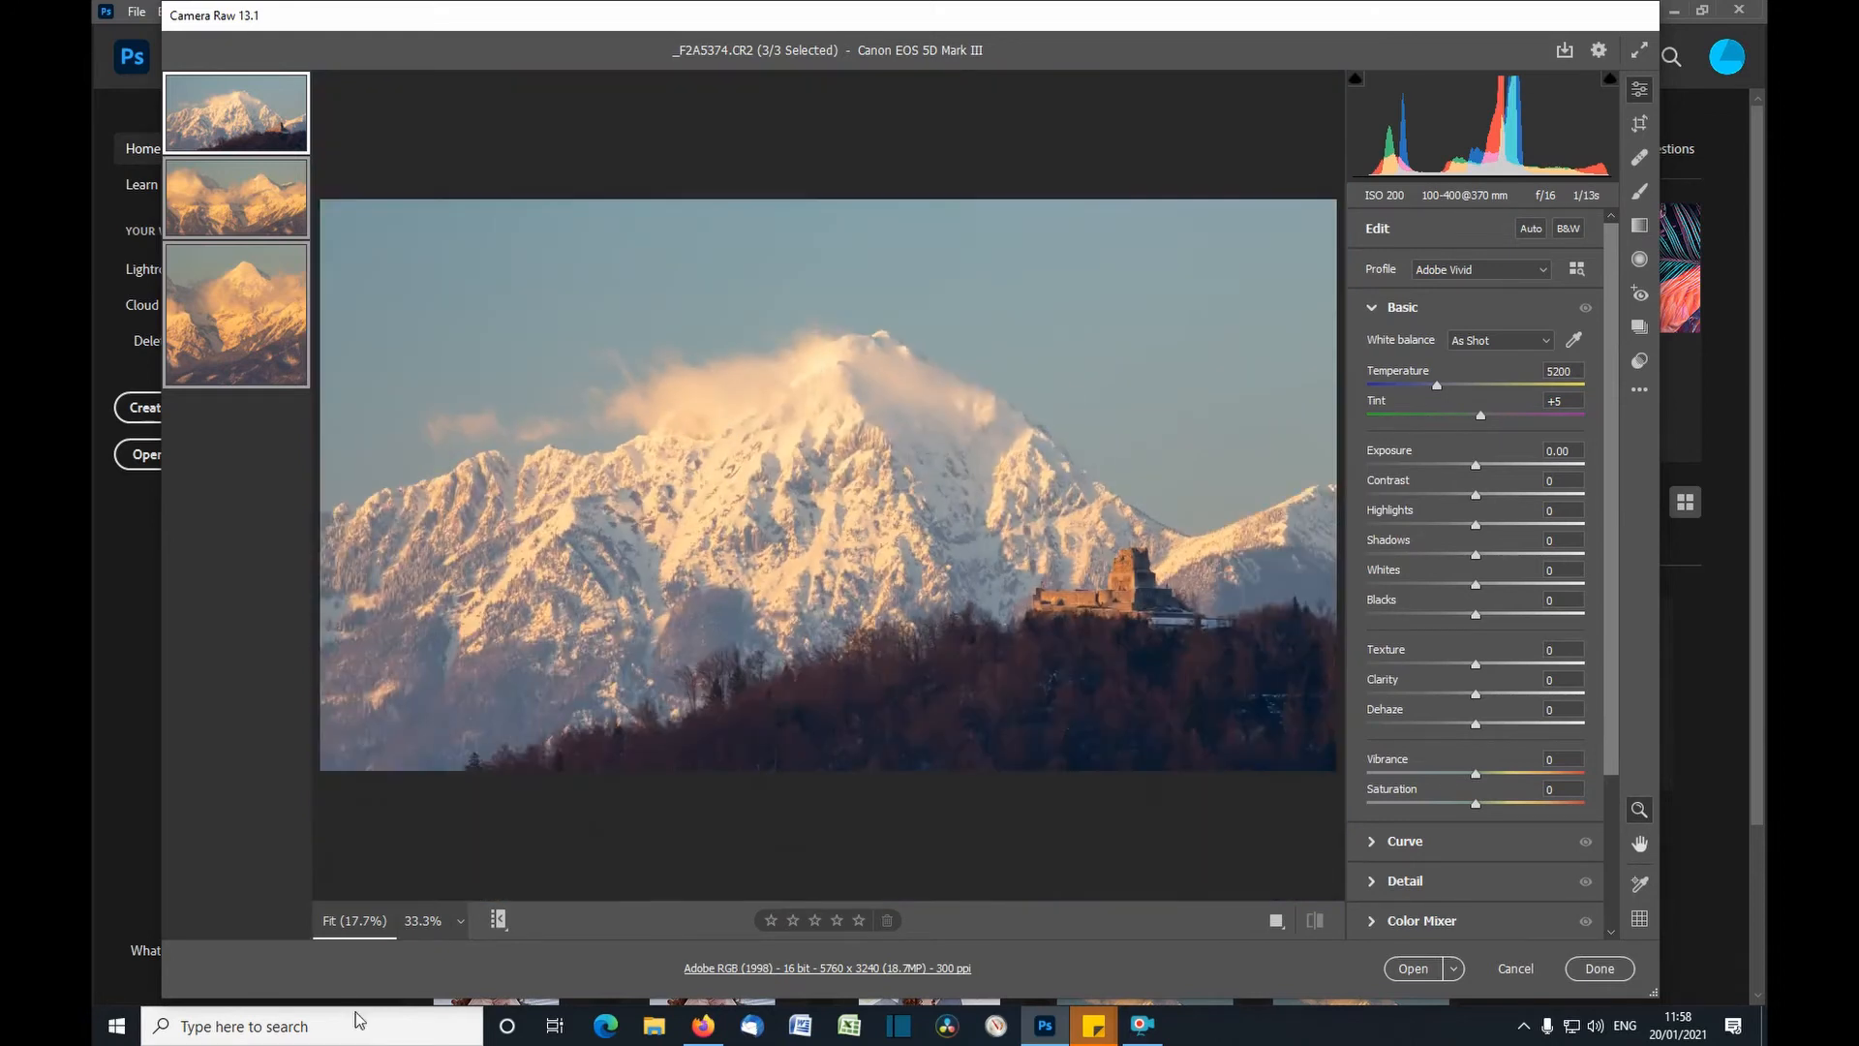
left_click(461, 920)
left_click(489, 856)
left_click(867, 469)
left_click(867, 468)
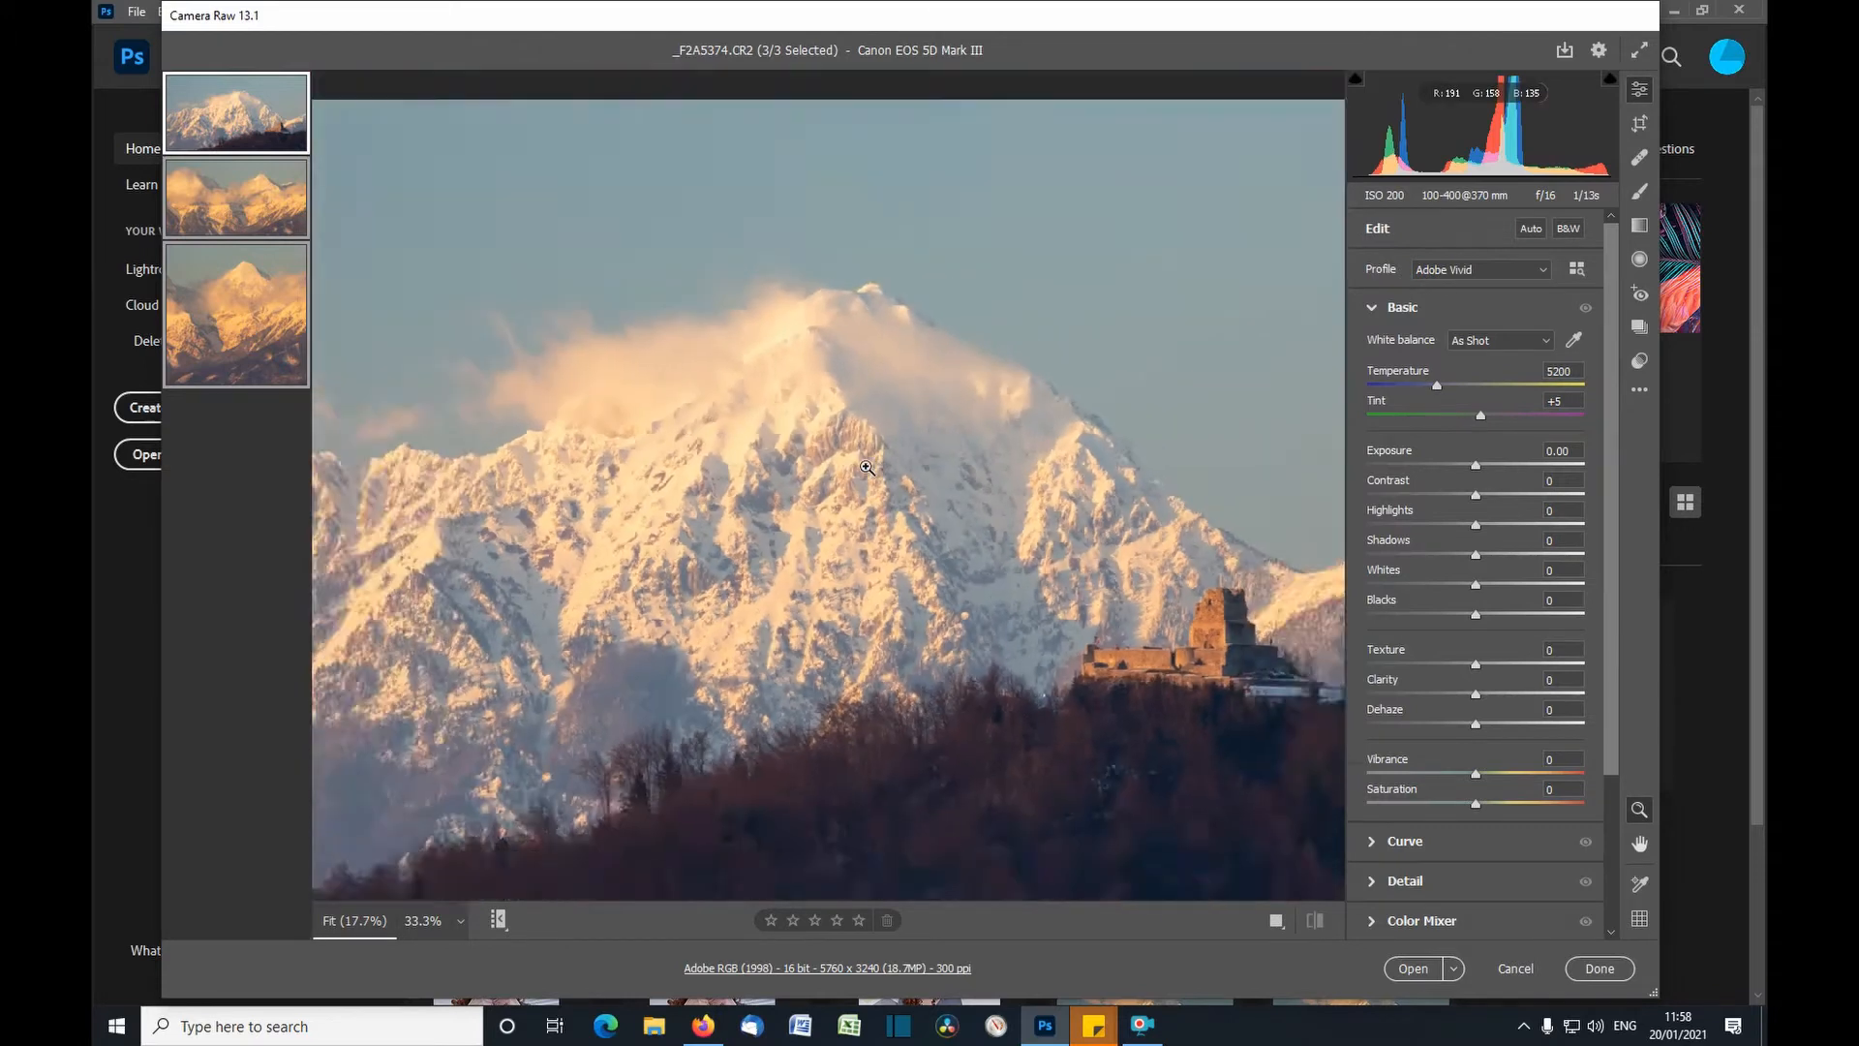
- Set the zoom level to 100% and toggle between it and the fitted view near the summit
left_click(462, 916)
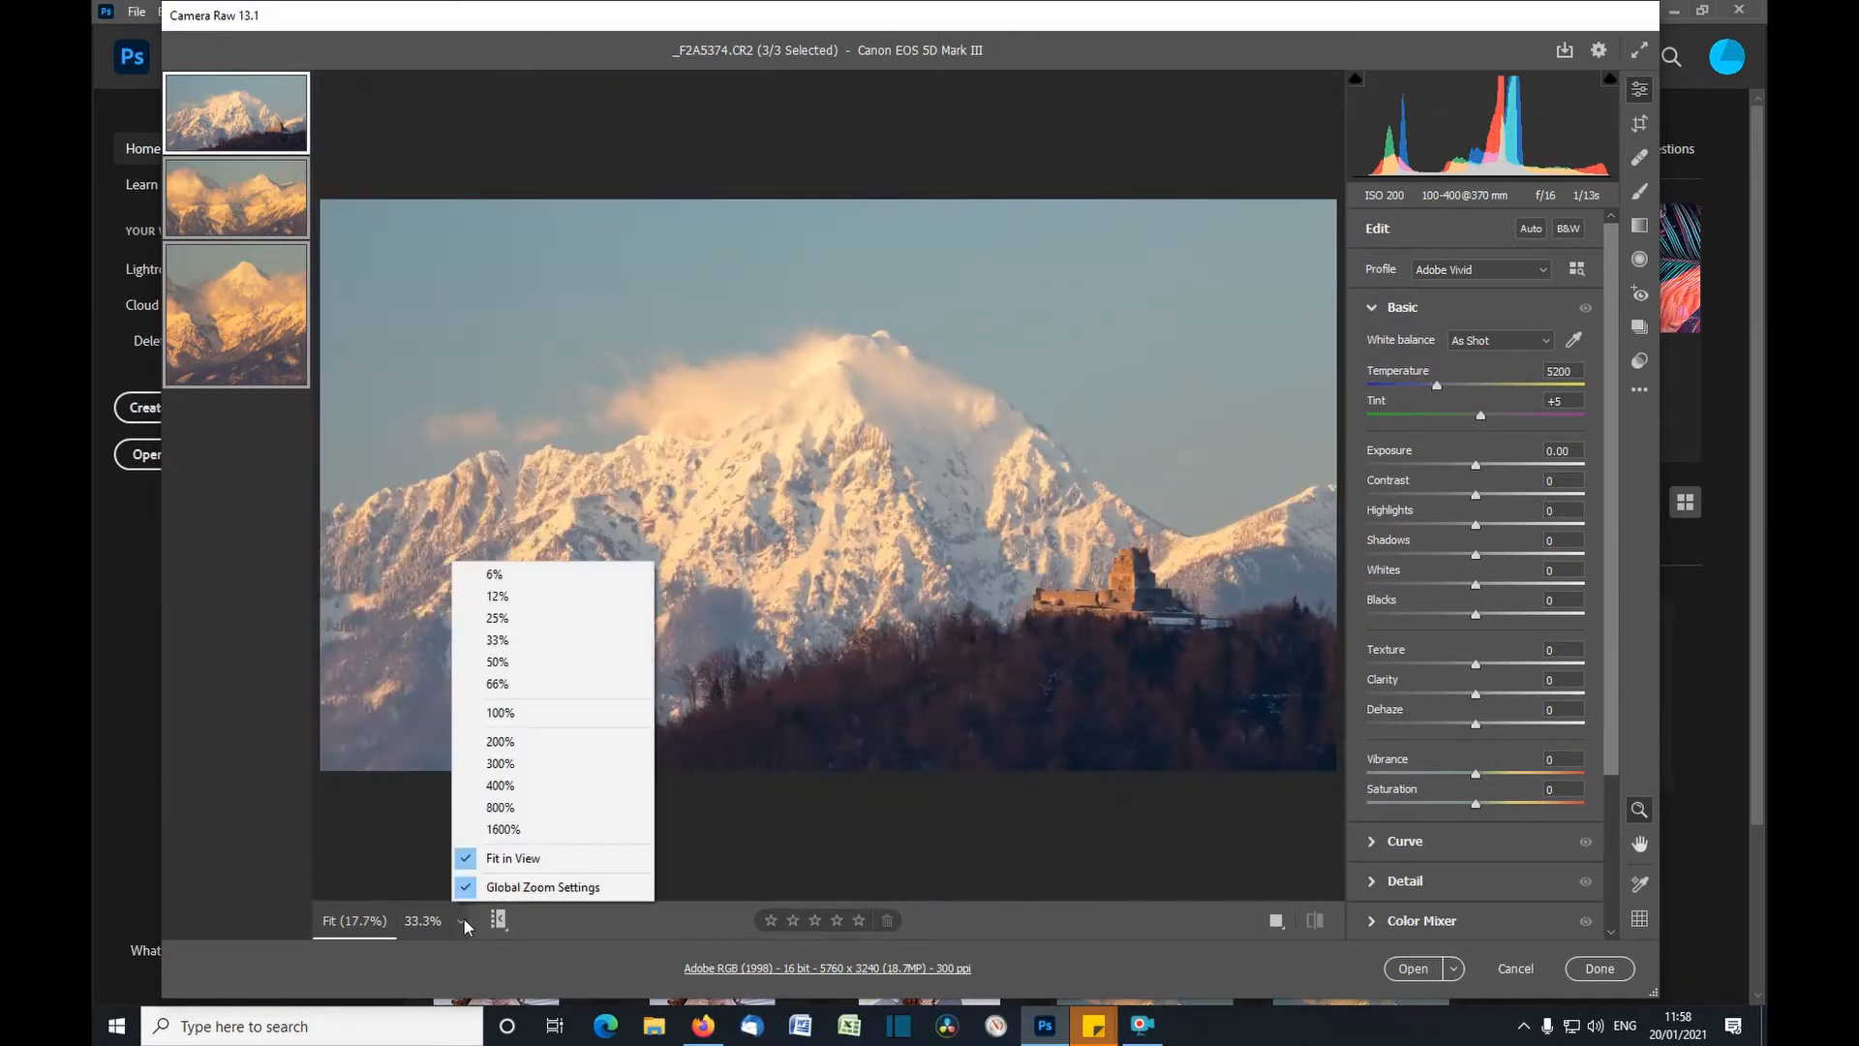
left_click(508, 715)
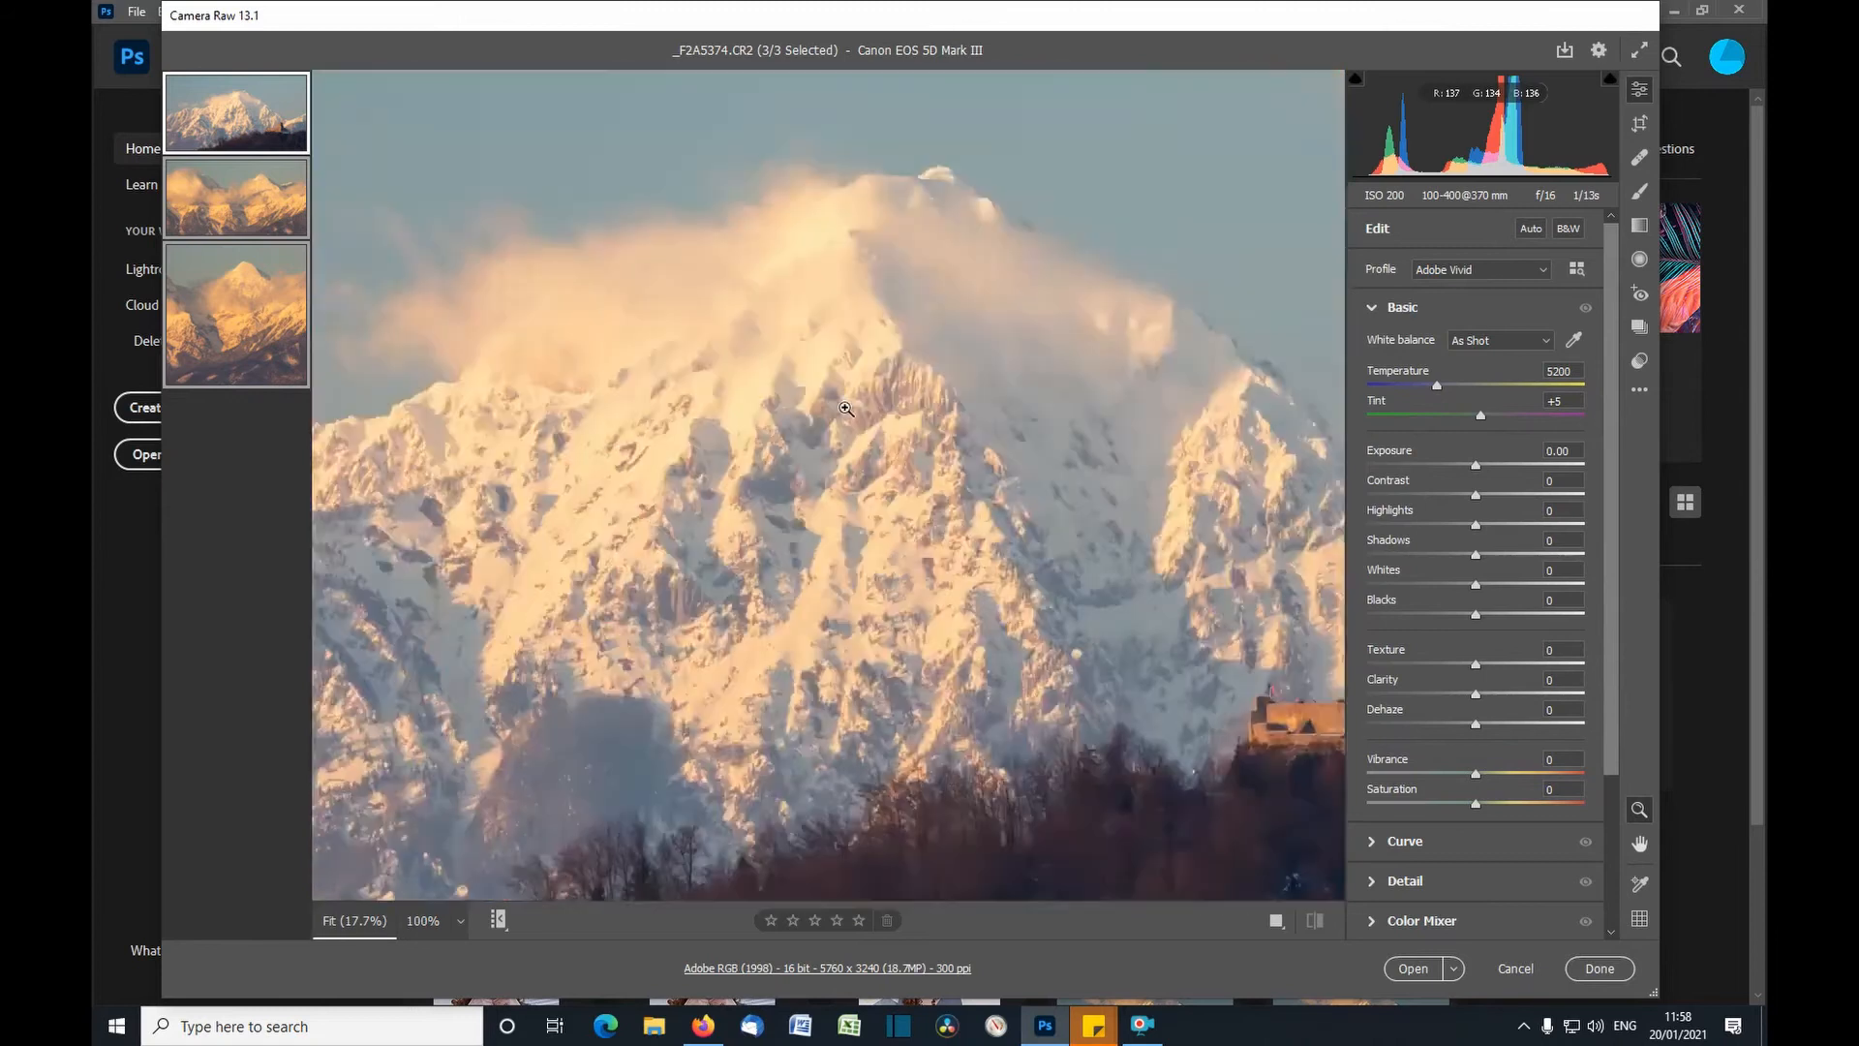
left_click(846, 408)
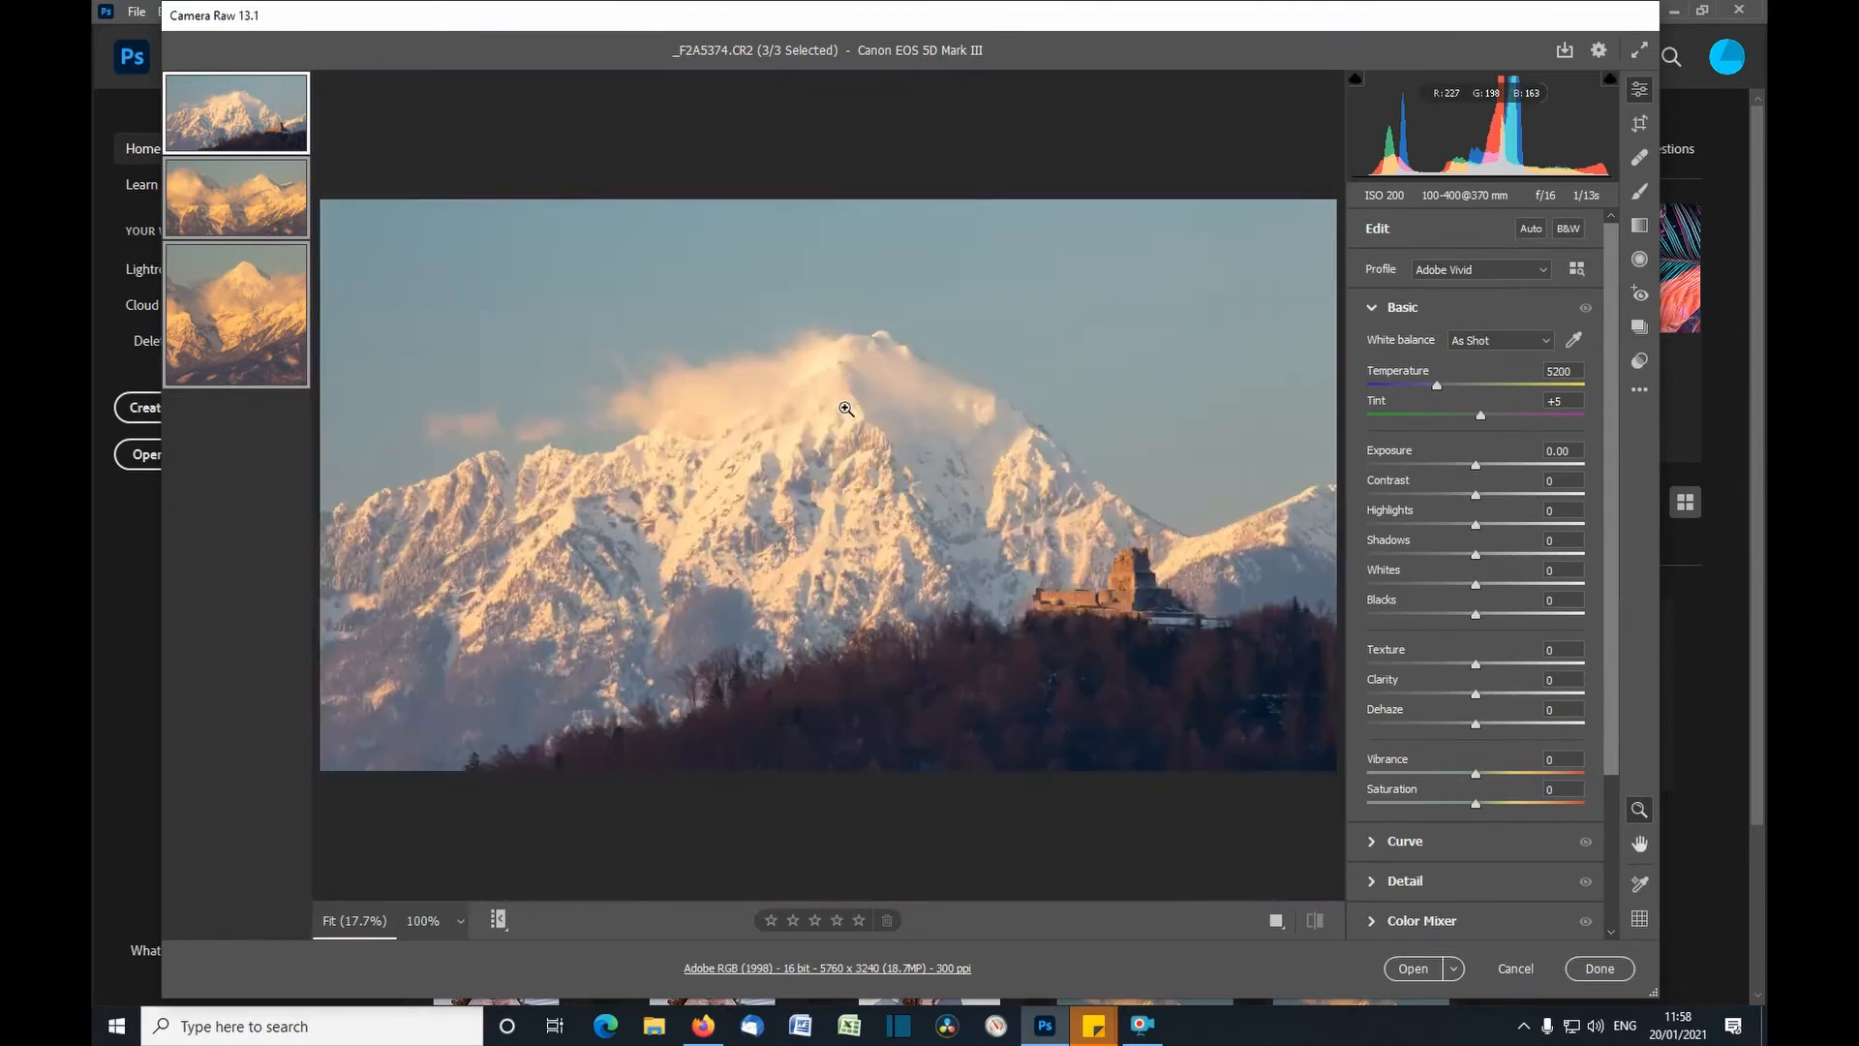
left_click(845, 408)
left_click(845, 408)
- Inspect the castle and the hillside trees at 100%, returning to the fitted view after each
left_click(1137, 576)
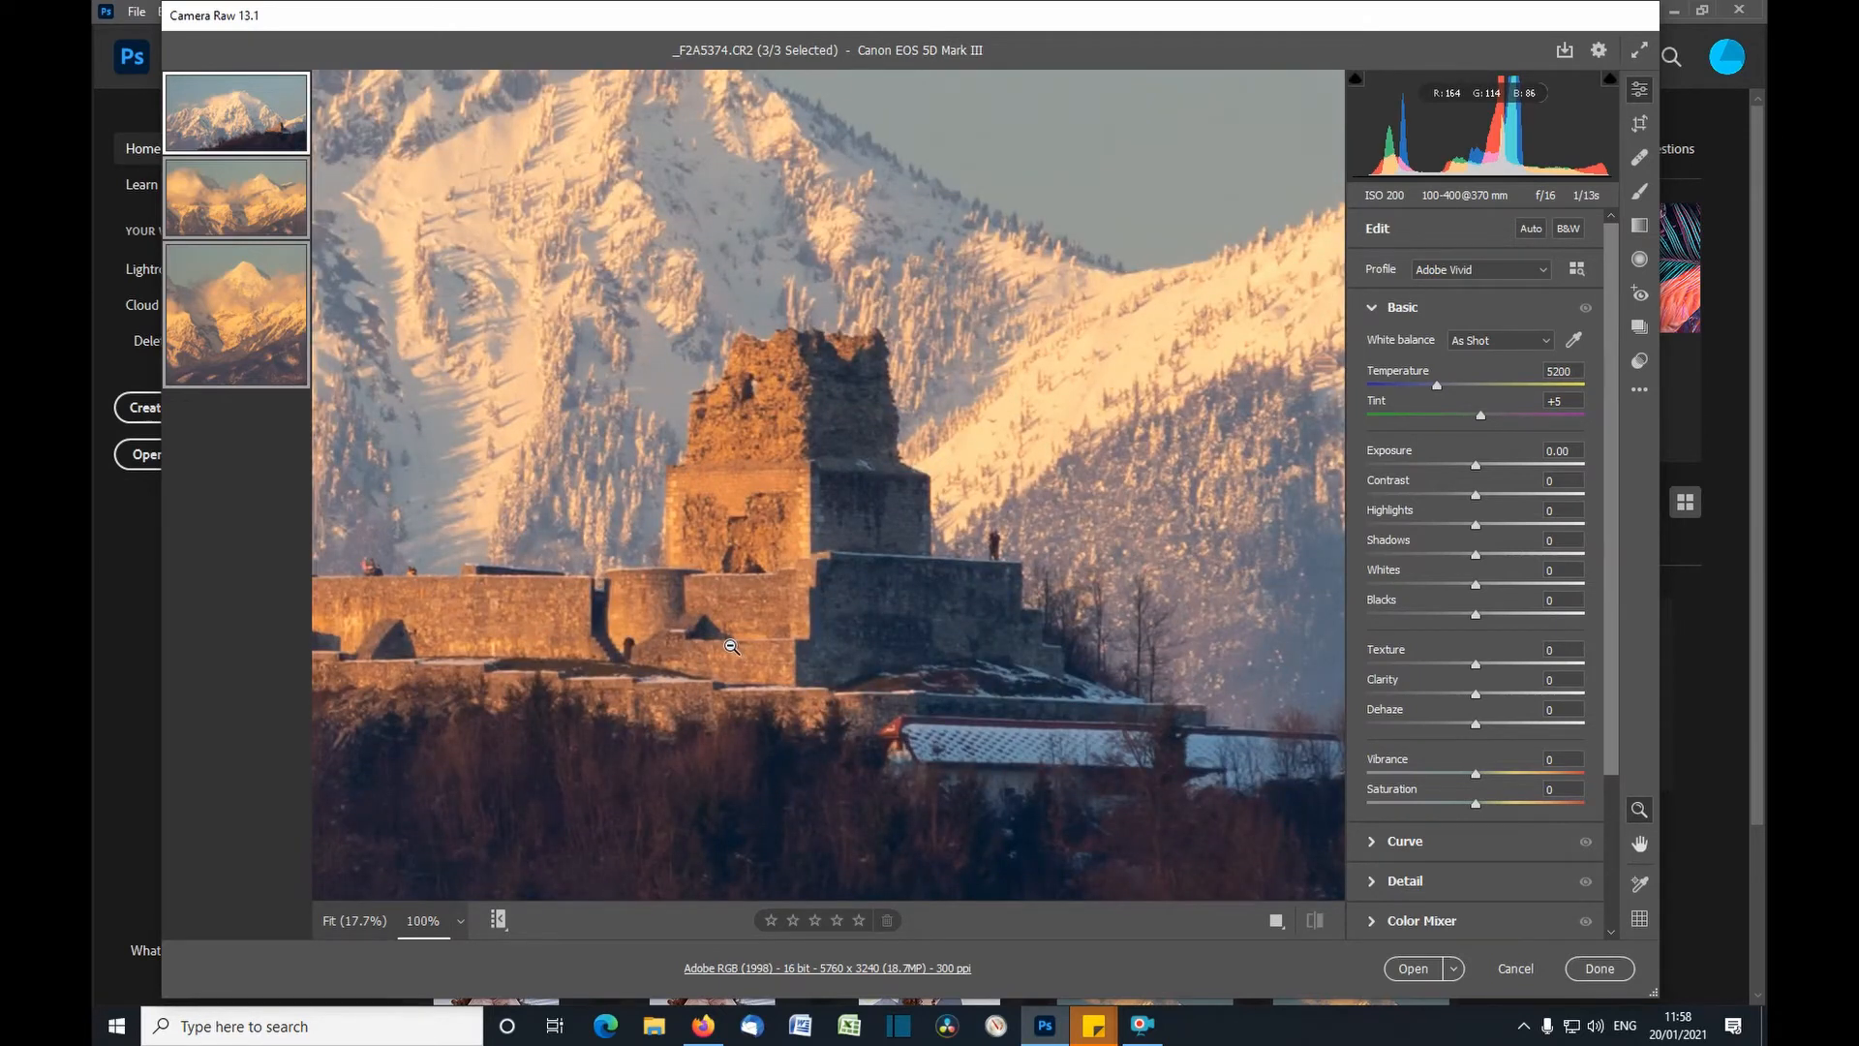
left_click(731, 646)
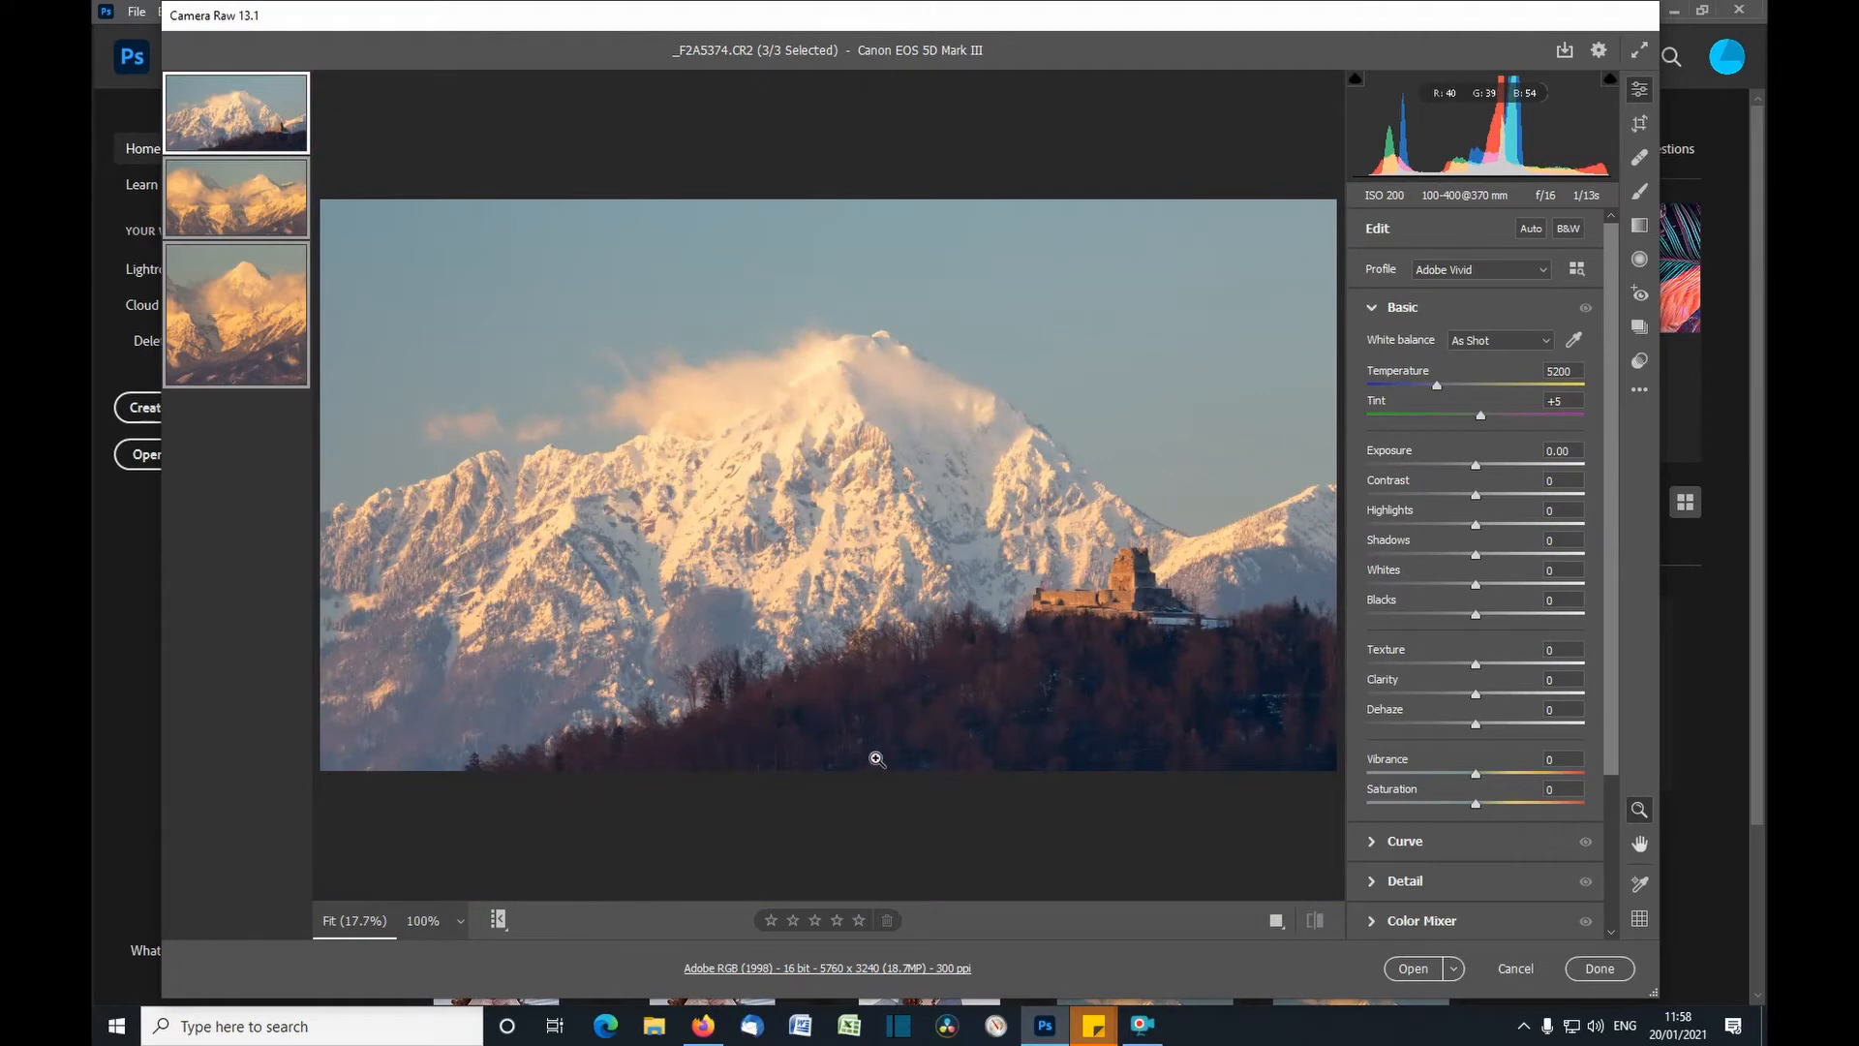
left_click(723, 688)
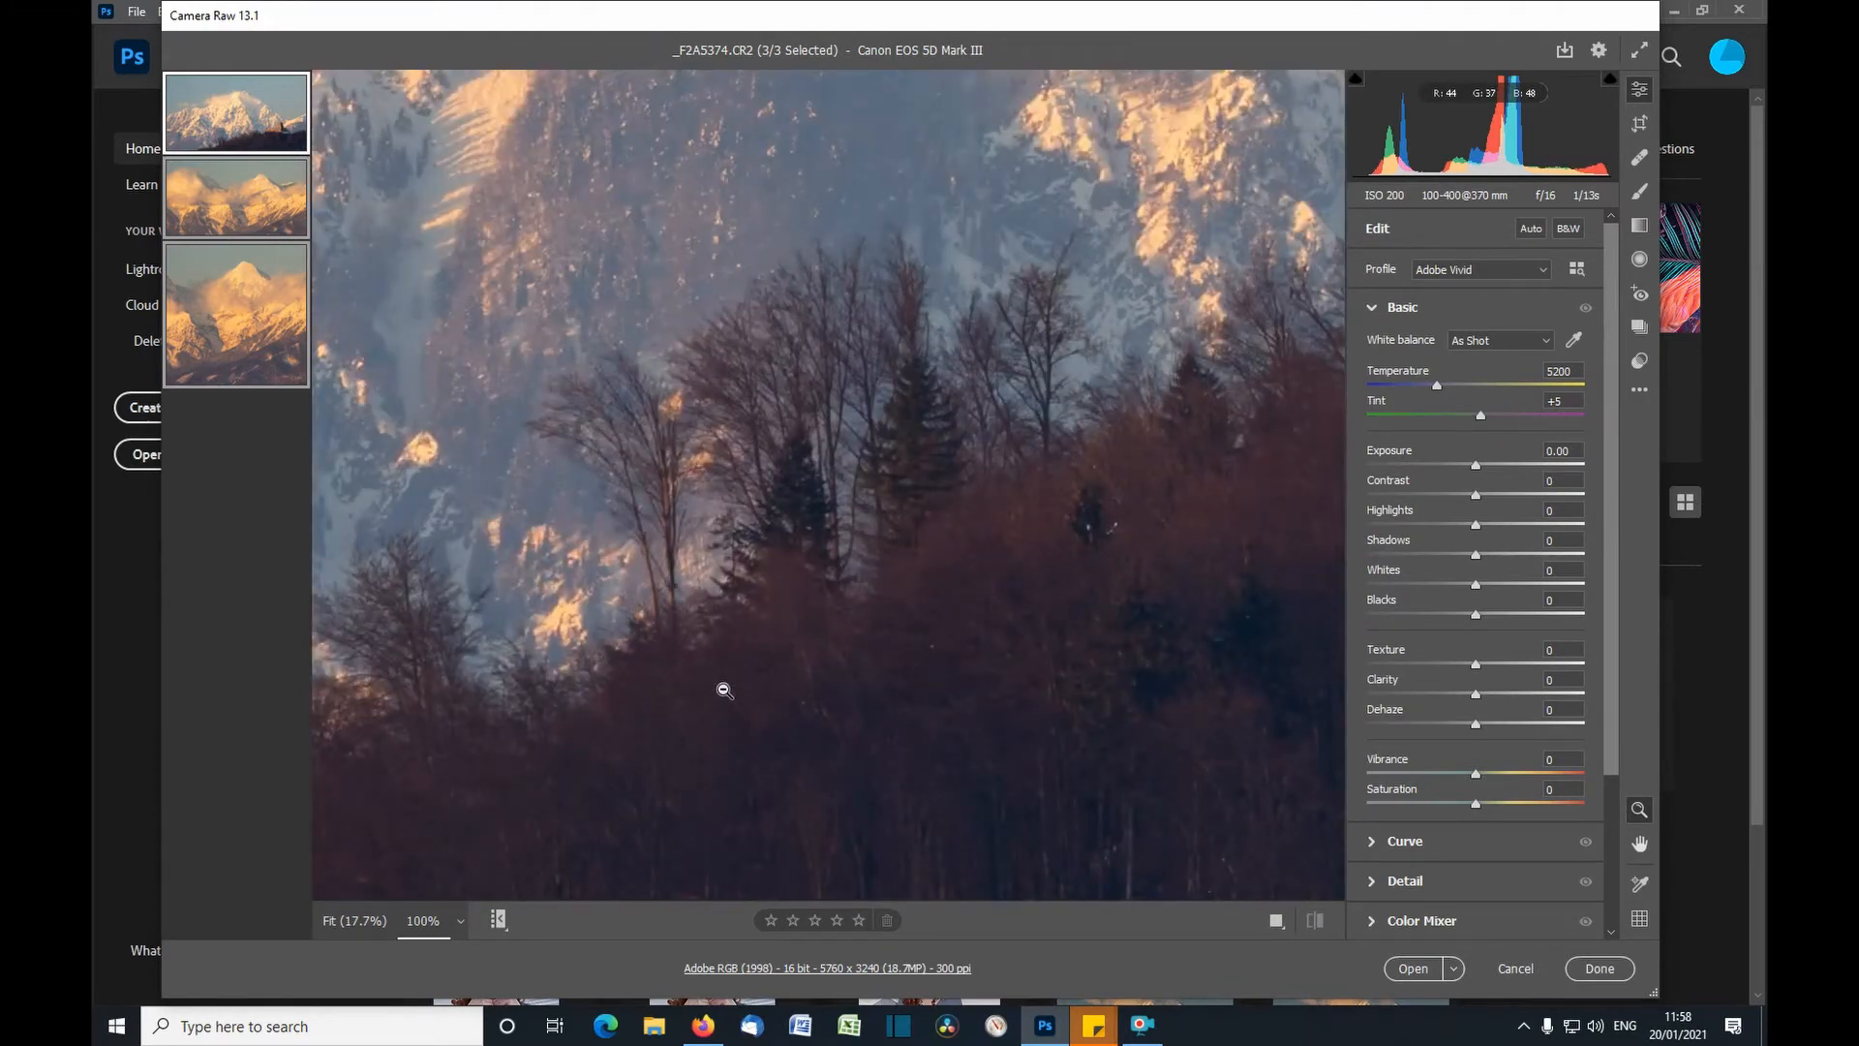
left_click(724, 689)
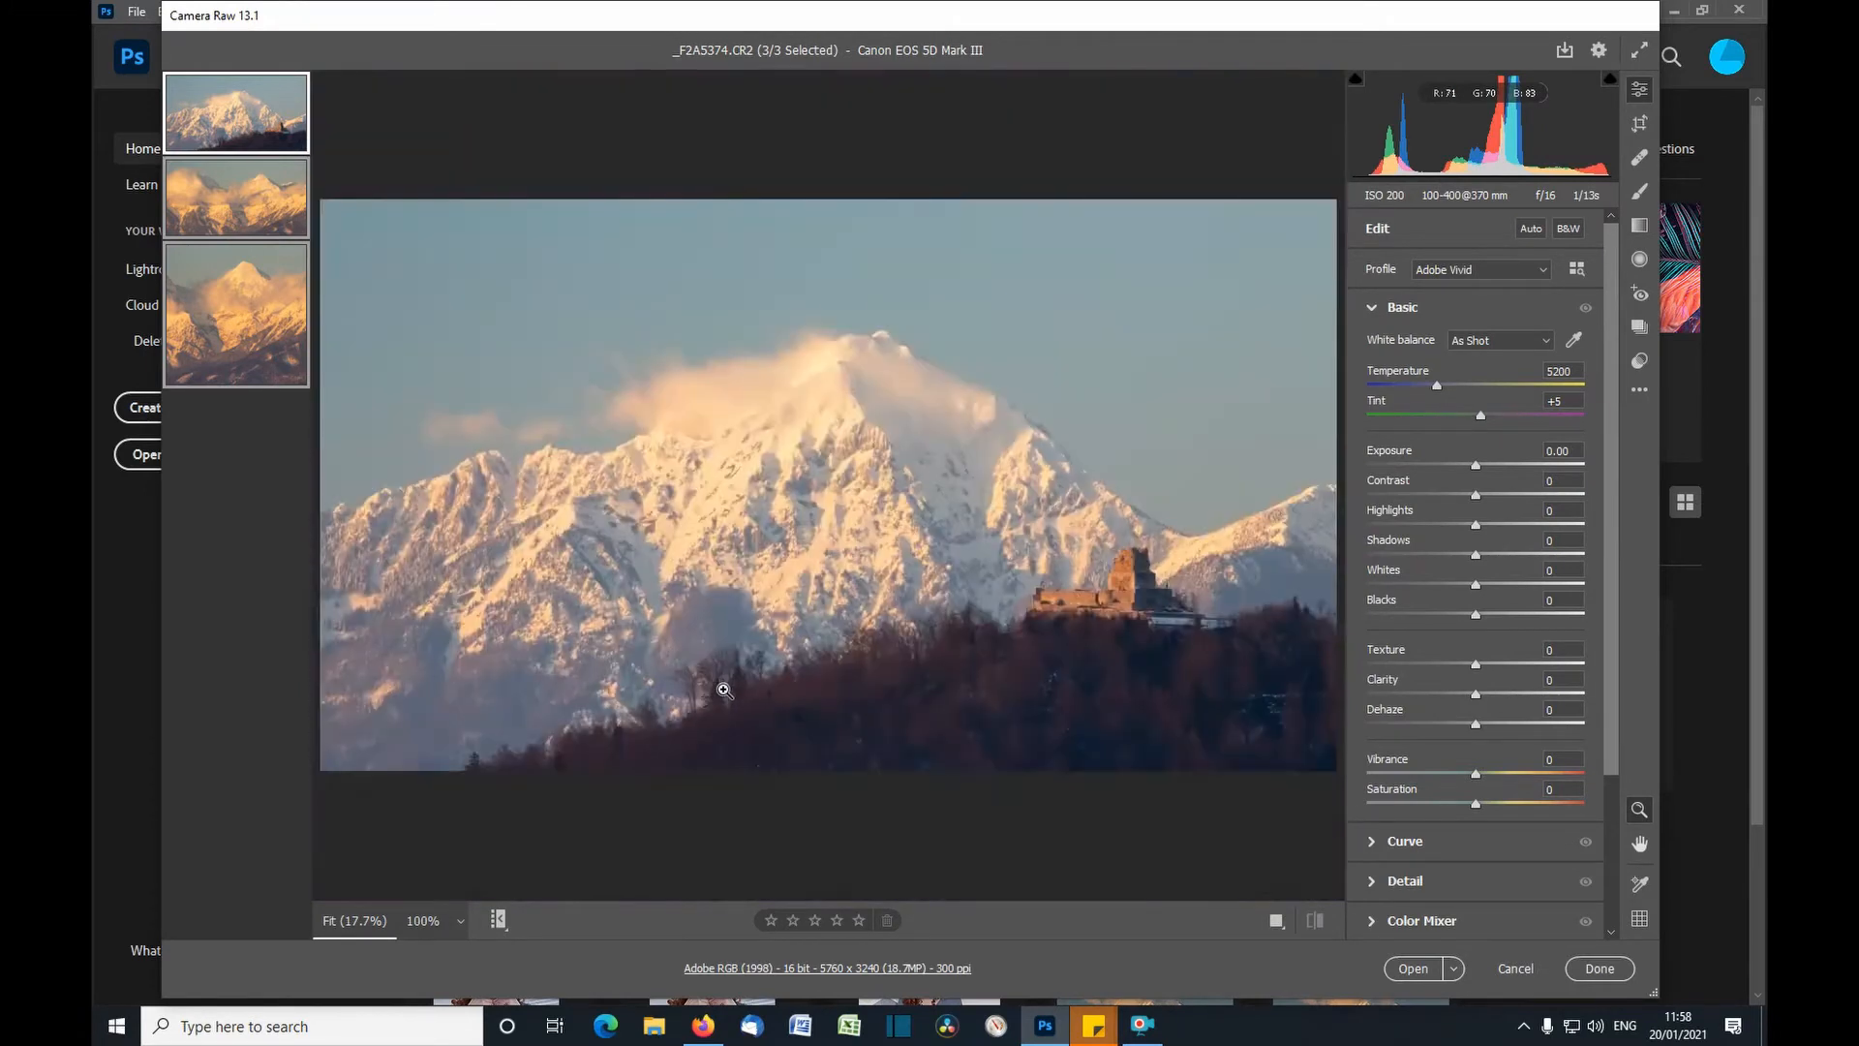
- Inspect the far ridge and the main summit at 100%, returning to the fitted view after each
left_click(481, 467)
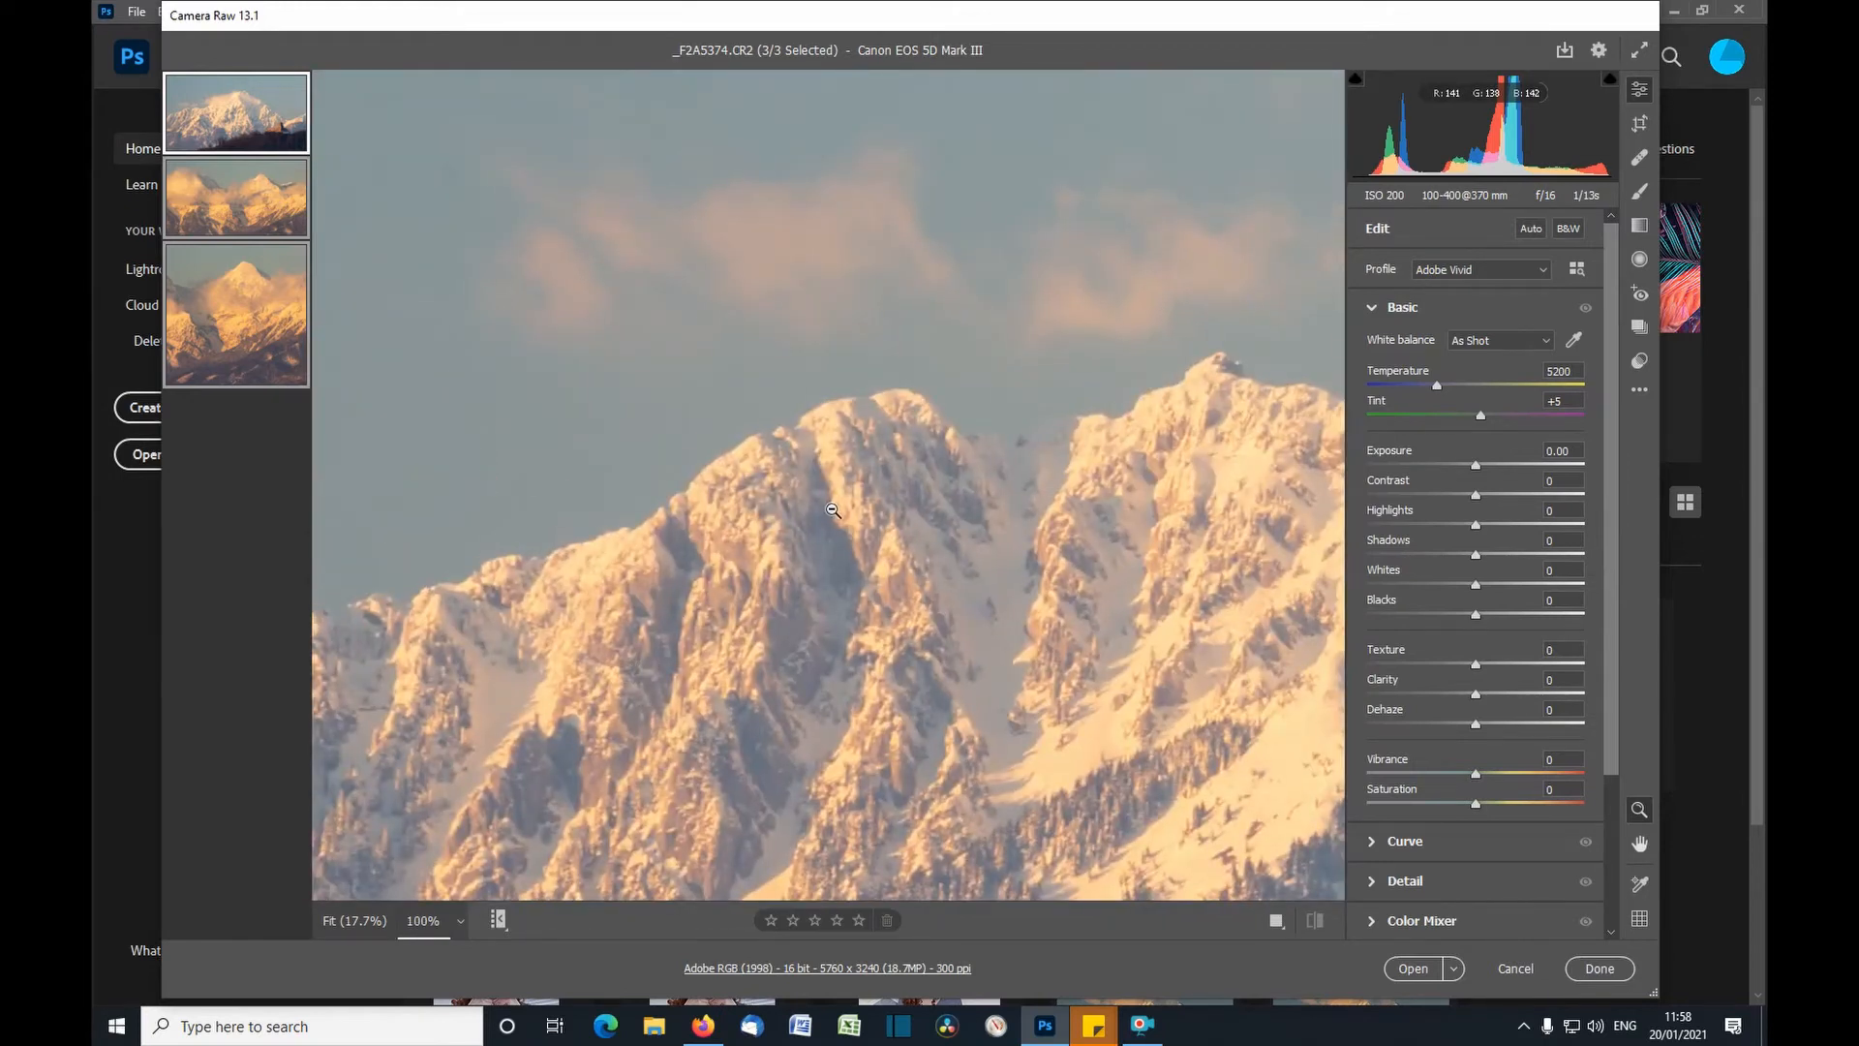
left_click(833, 510)
left_click(883, 340)
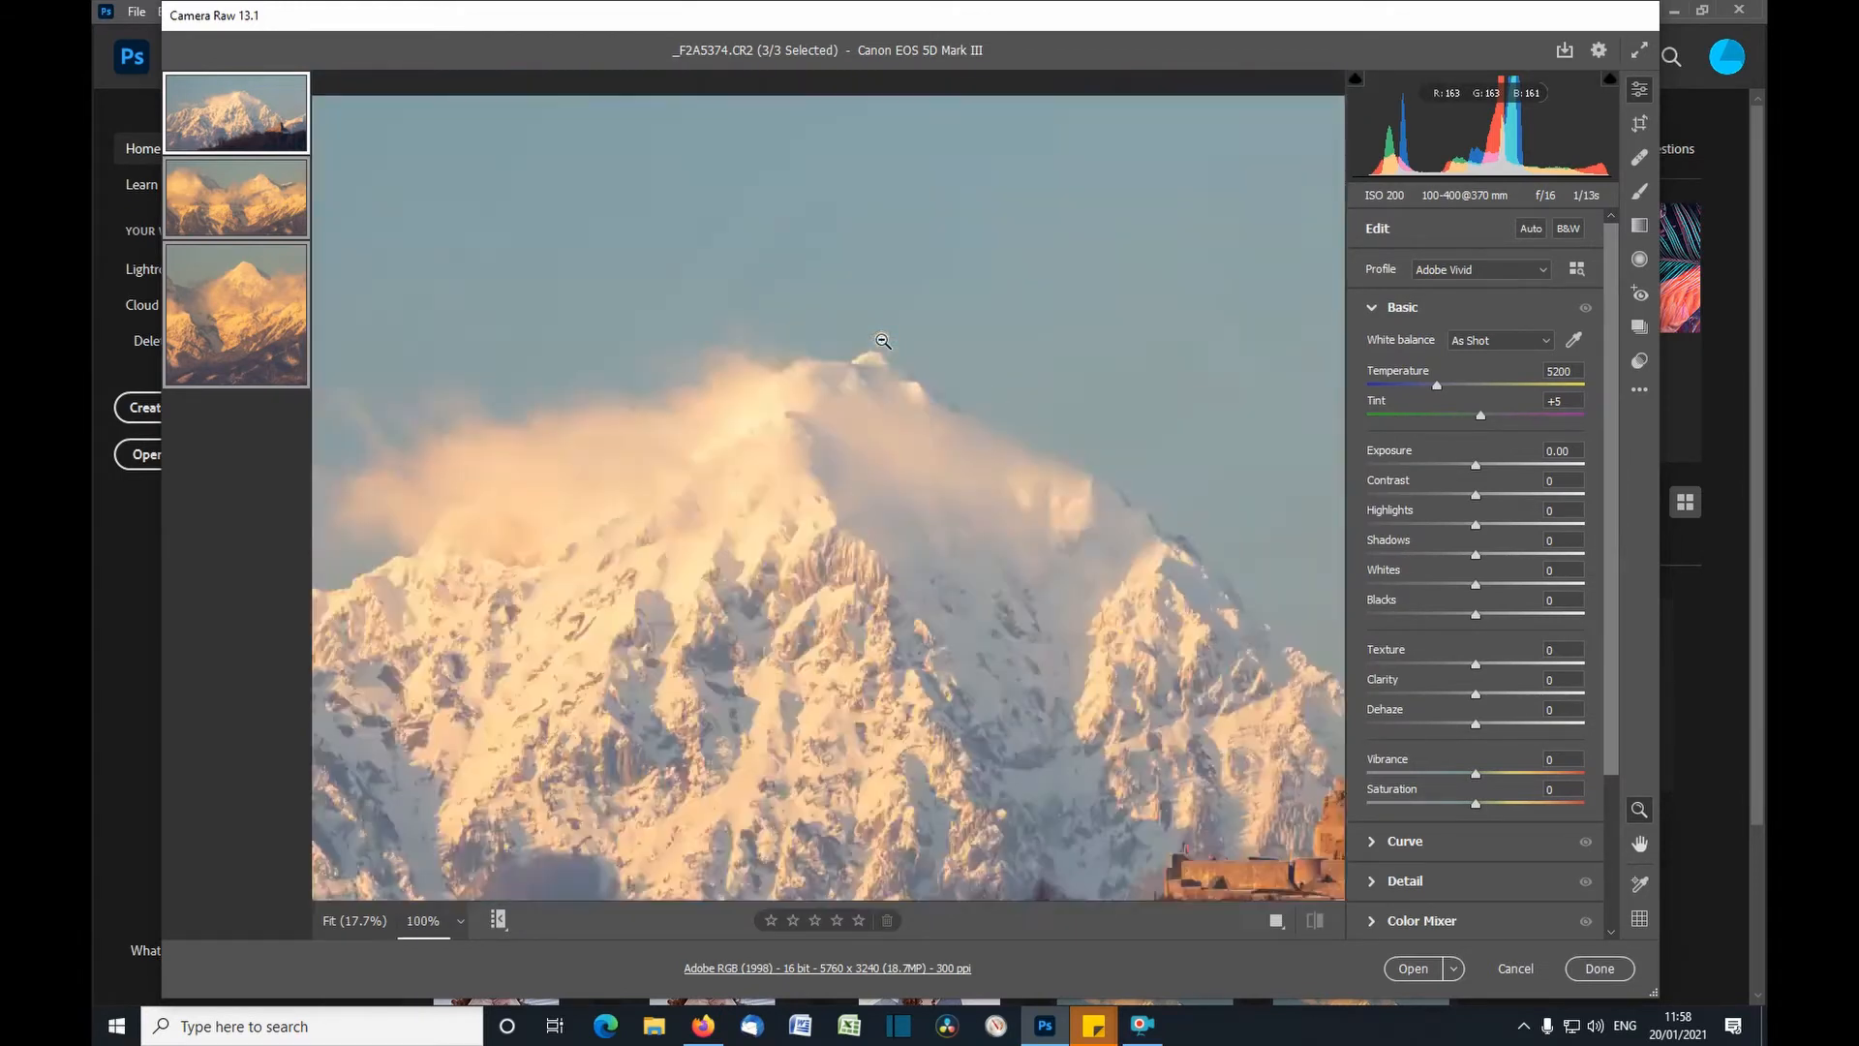
left_click(821, 483)
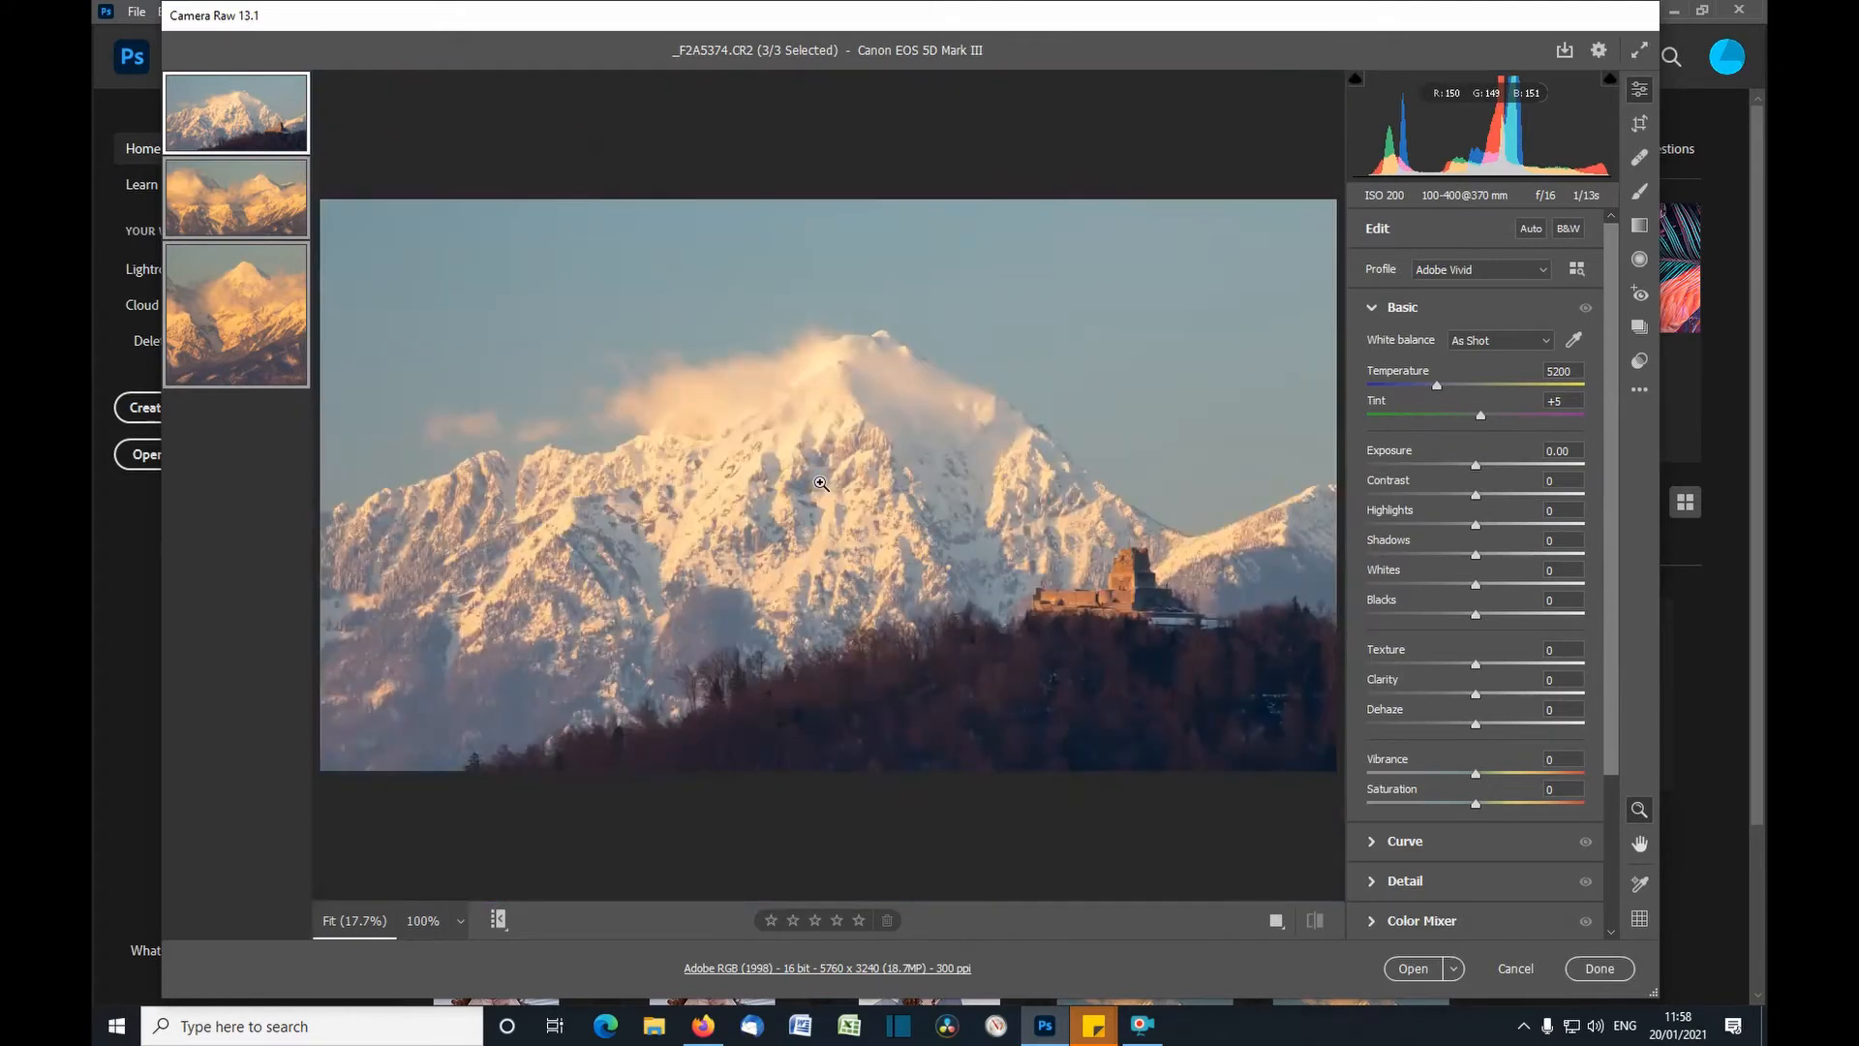
- Check the sharpness of the castle and the trees at 100% once more, and return to the fitted view
left_click(1141, 593)
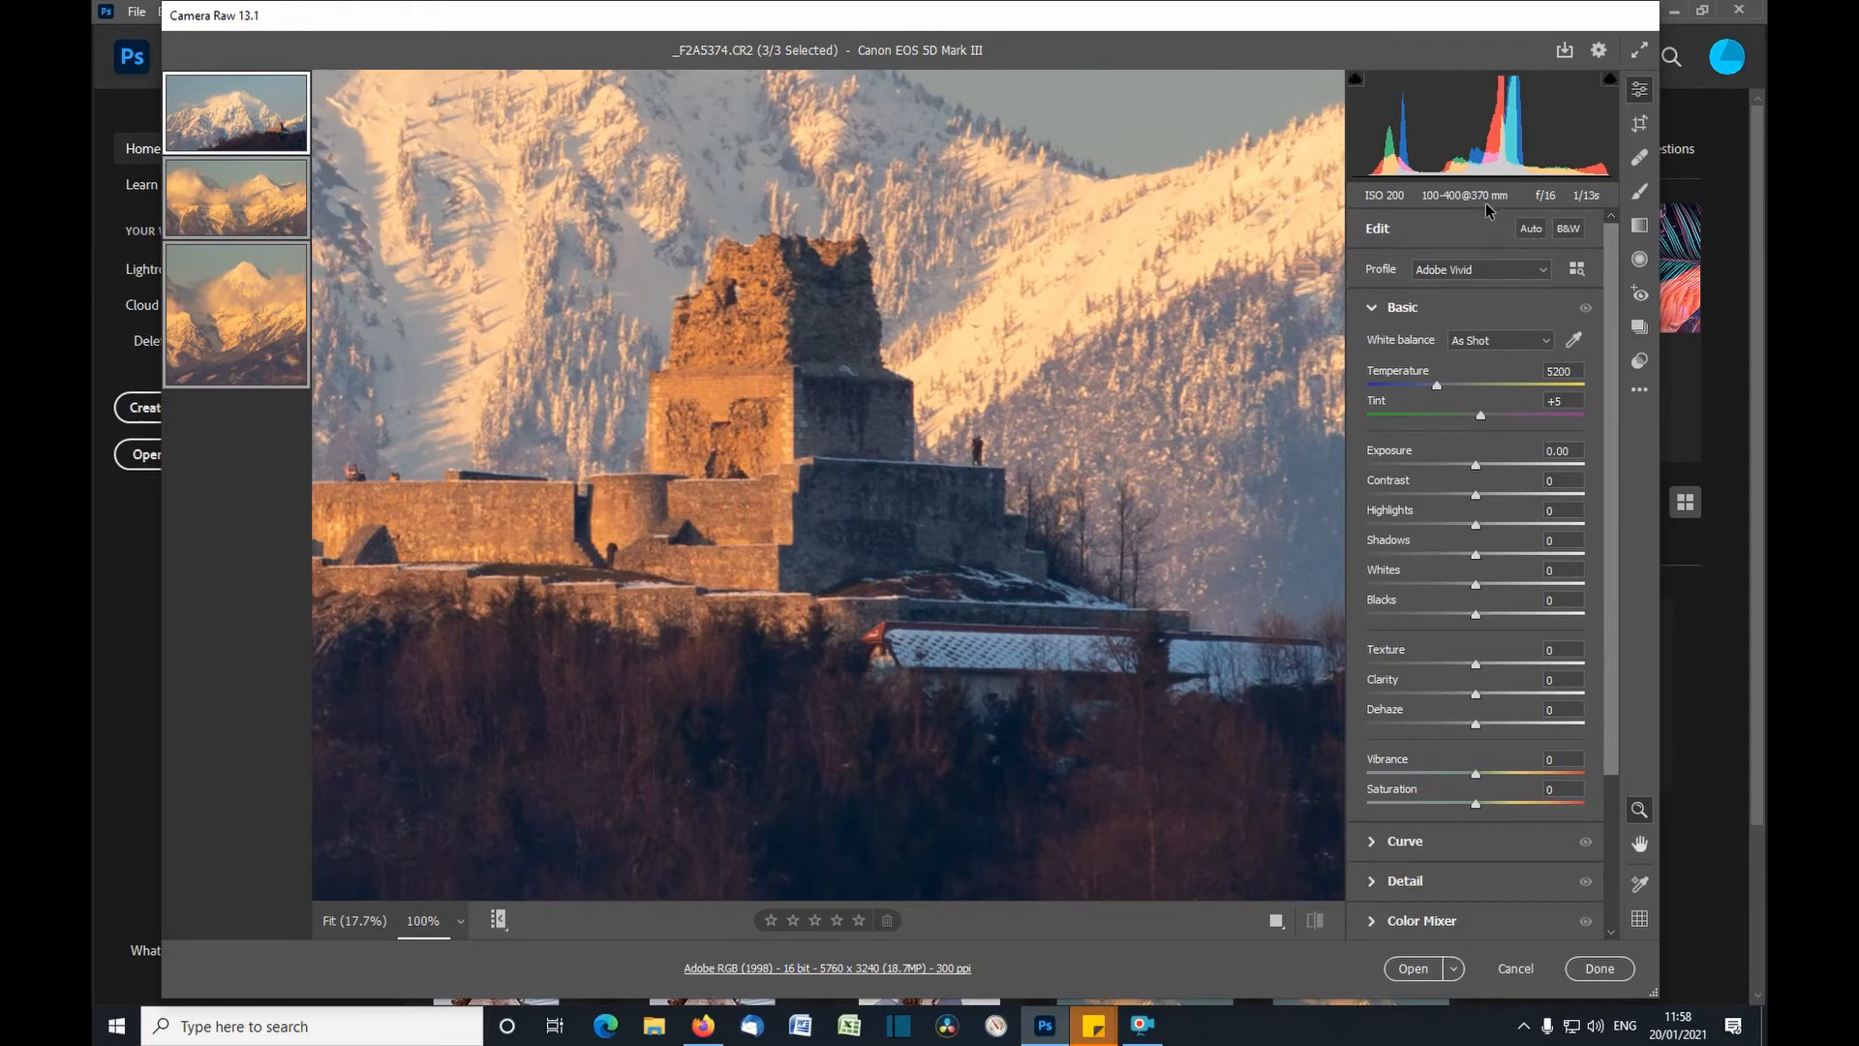
left_click(593, 535)
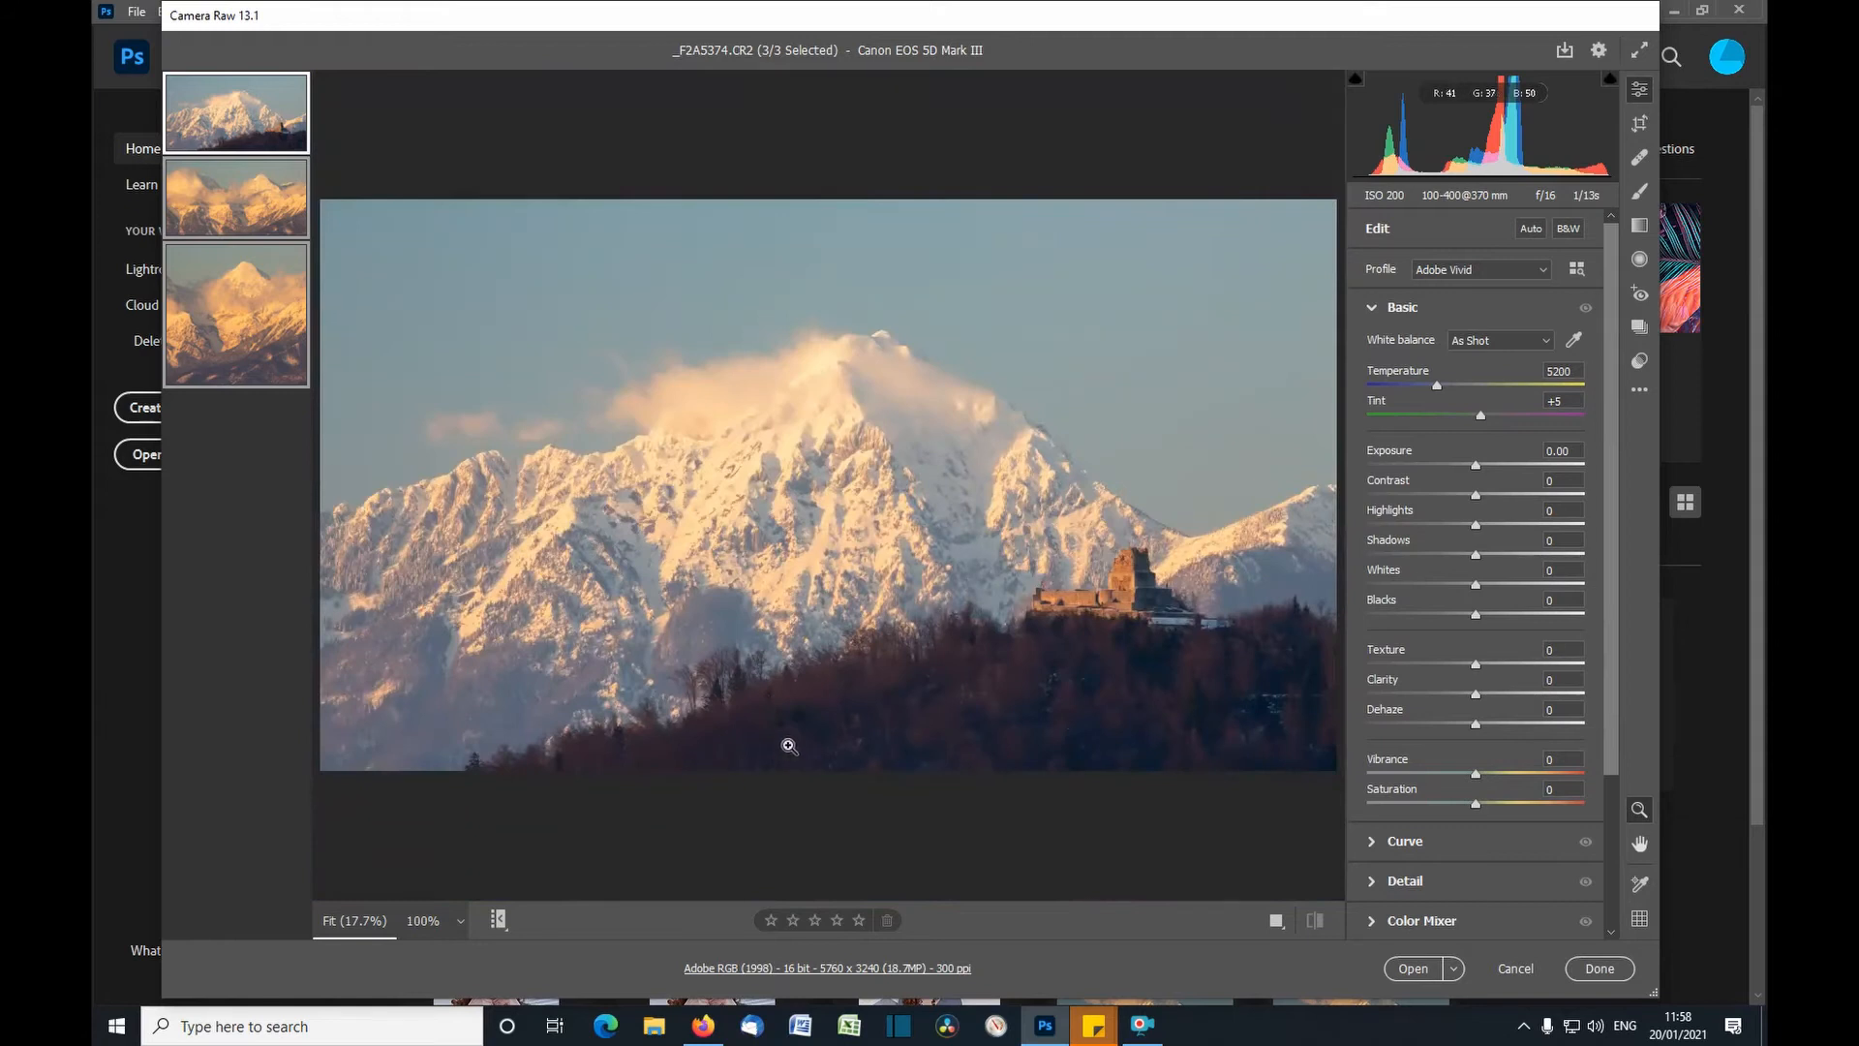
left_click(743, 703)
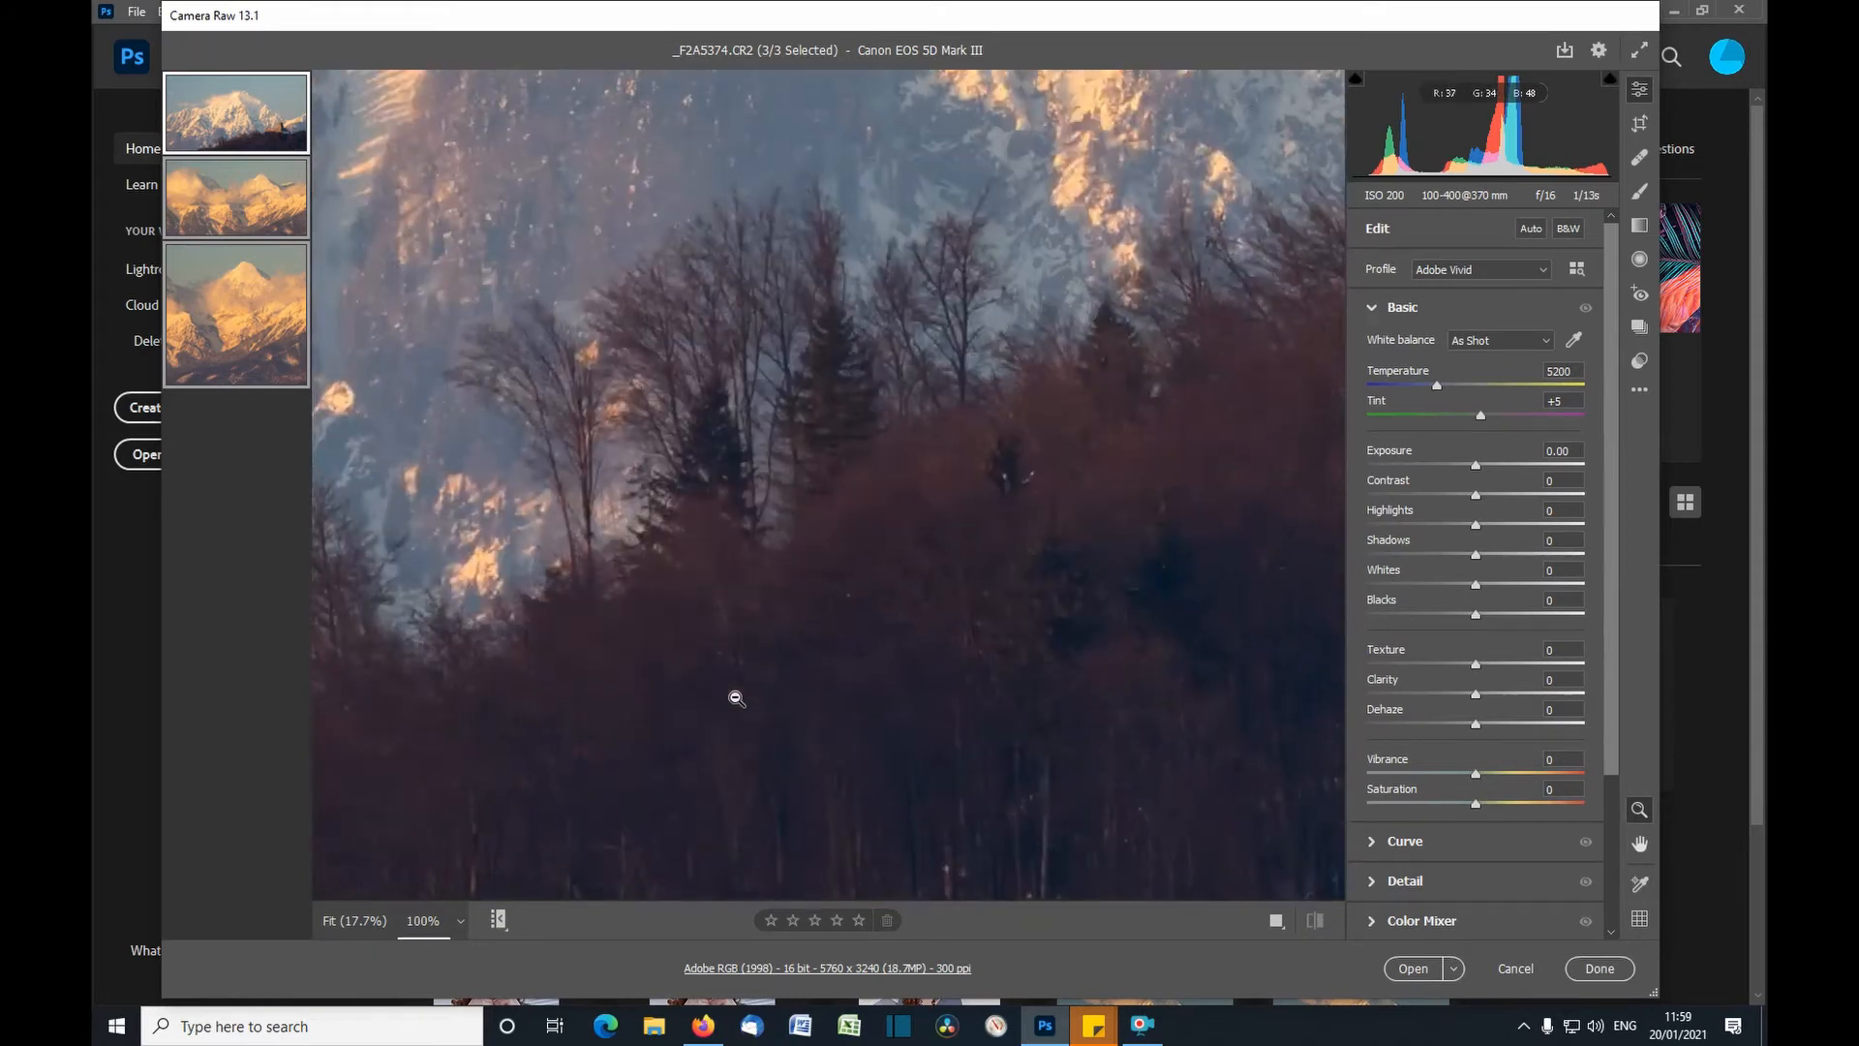
left_click(717, 463)
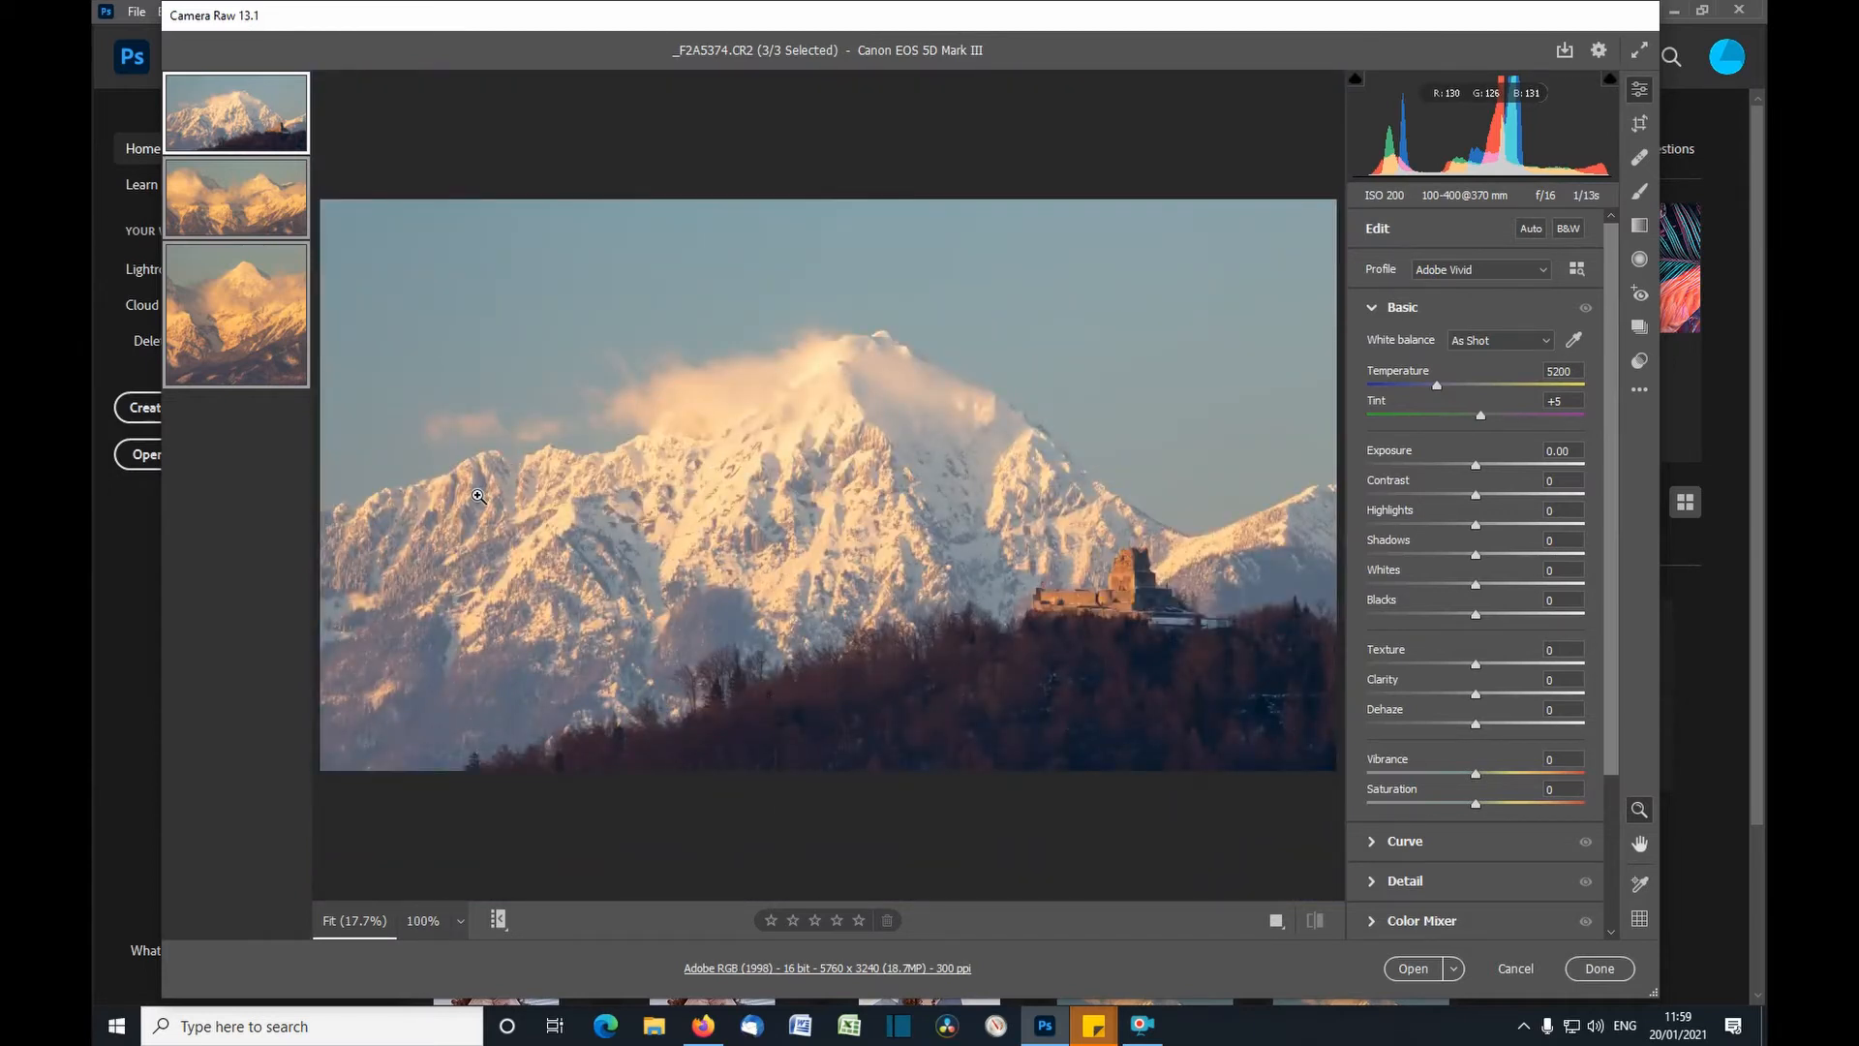
- Open the second filmstrip photo, inspect its peak at 100%, and return to the fitted view
left_click(255, 201)
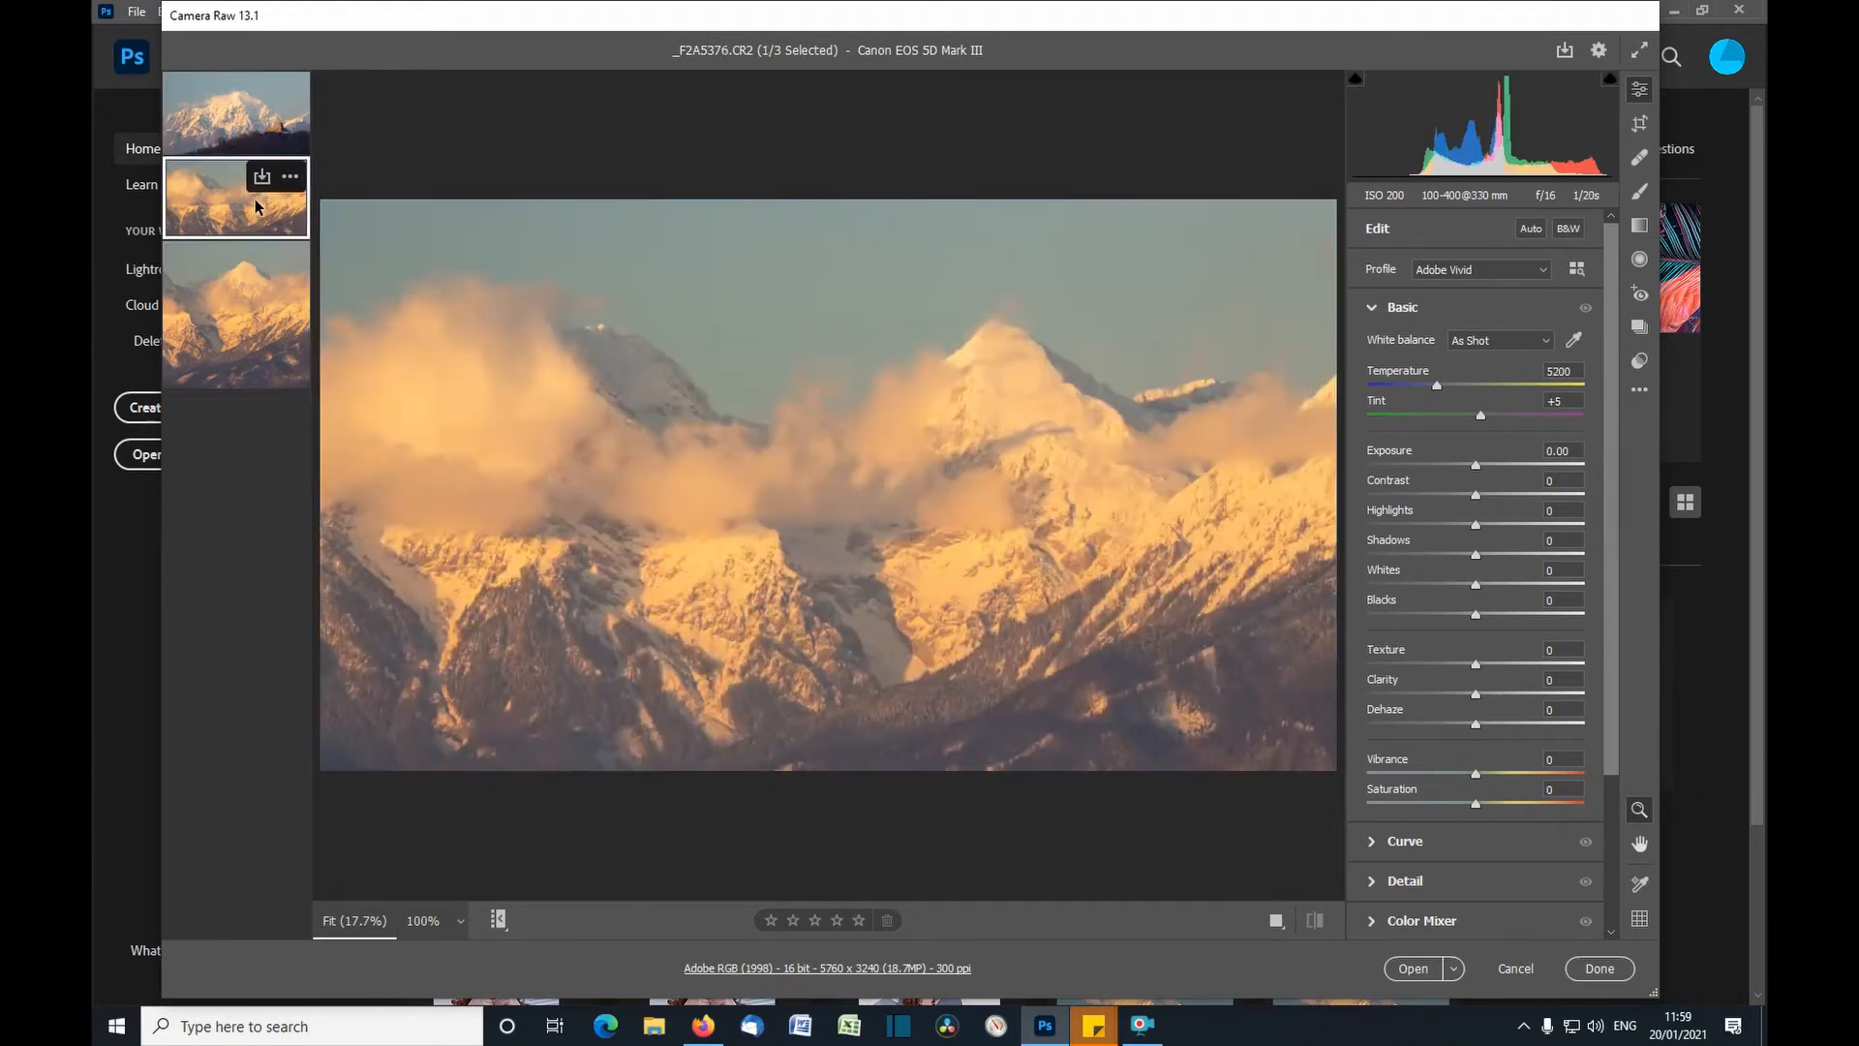
left_click(1007, 348)
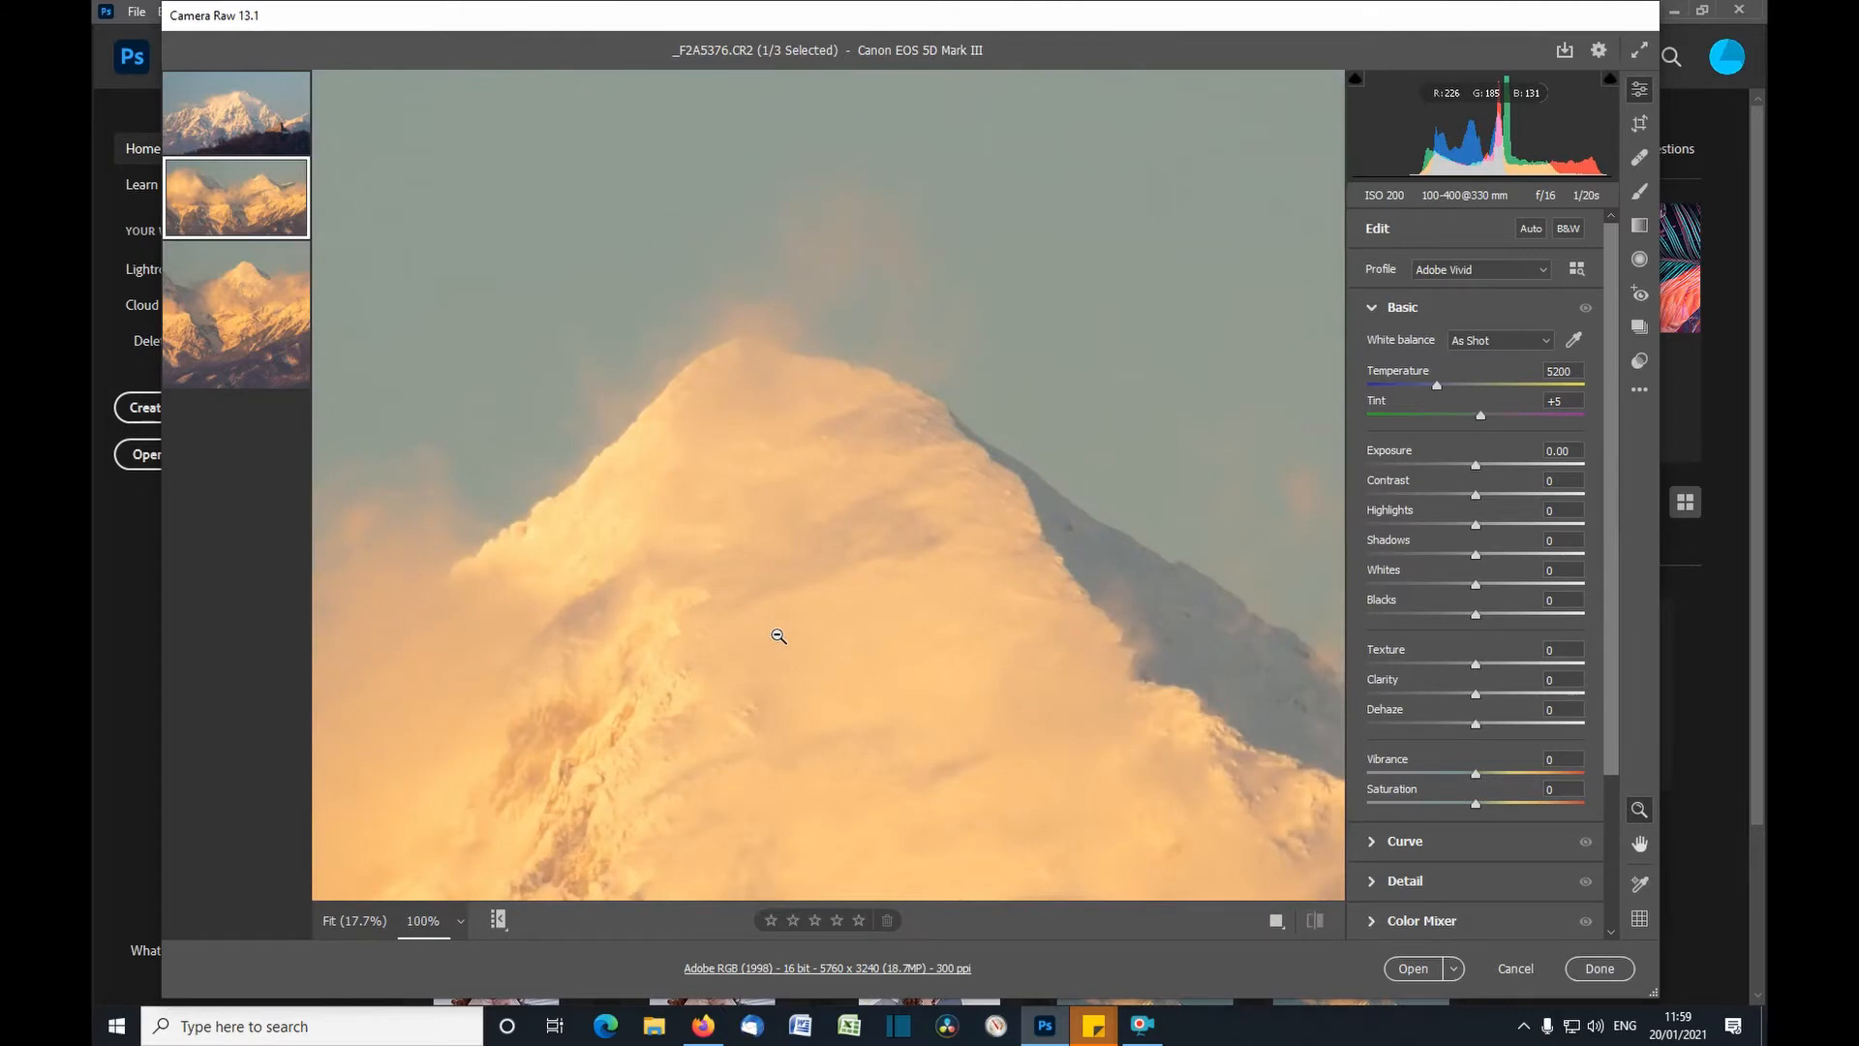
left_click(778, 636)
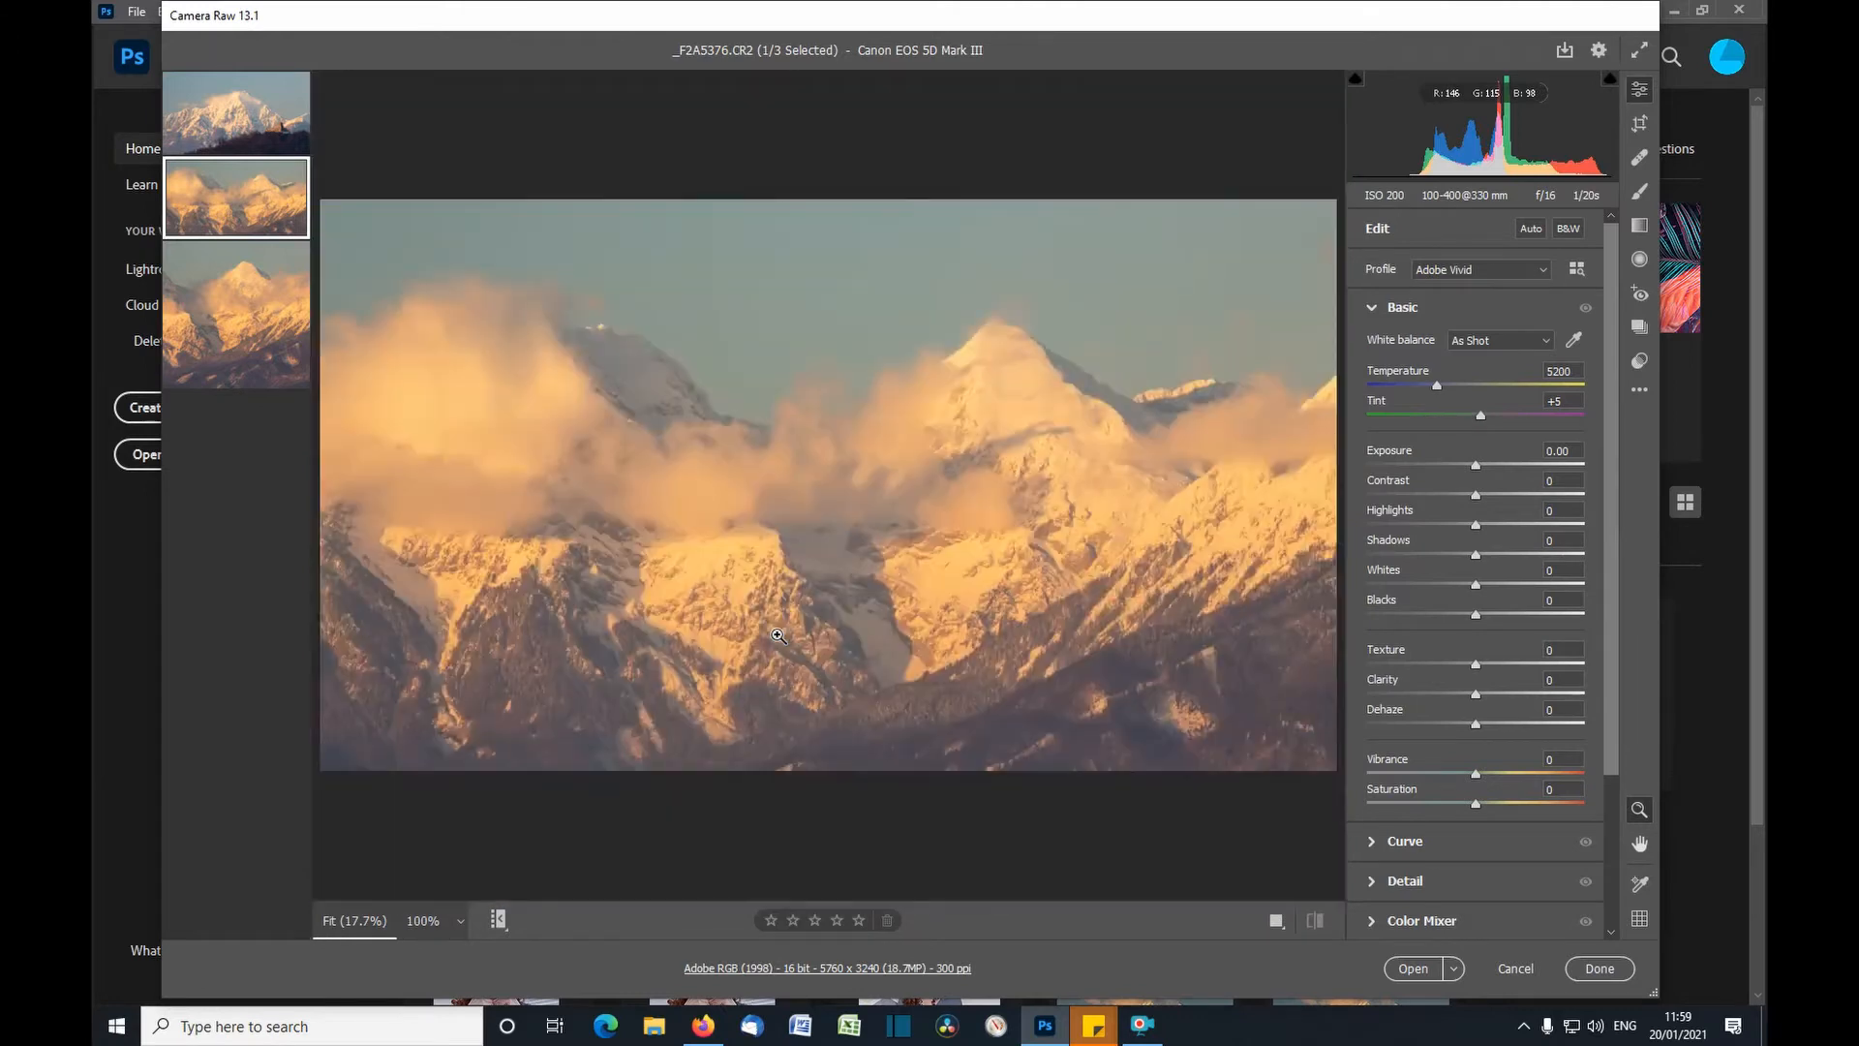
- Set the second photo's zoom level to 50% and scrub the zoom on its peak to about 18.3%
left_click(461, 922)
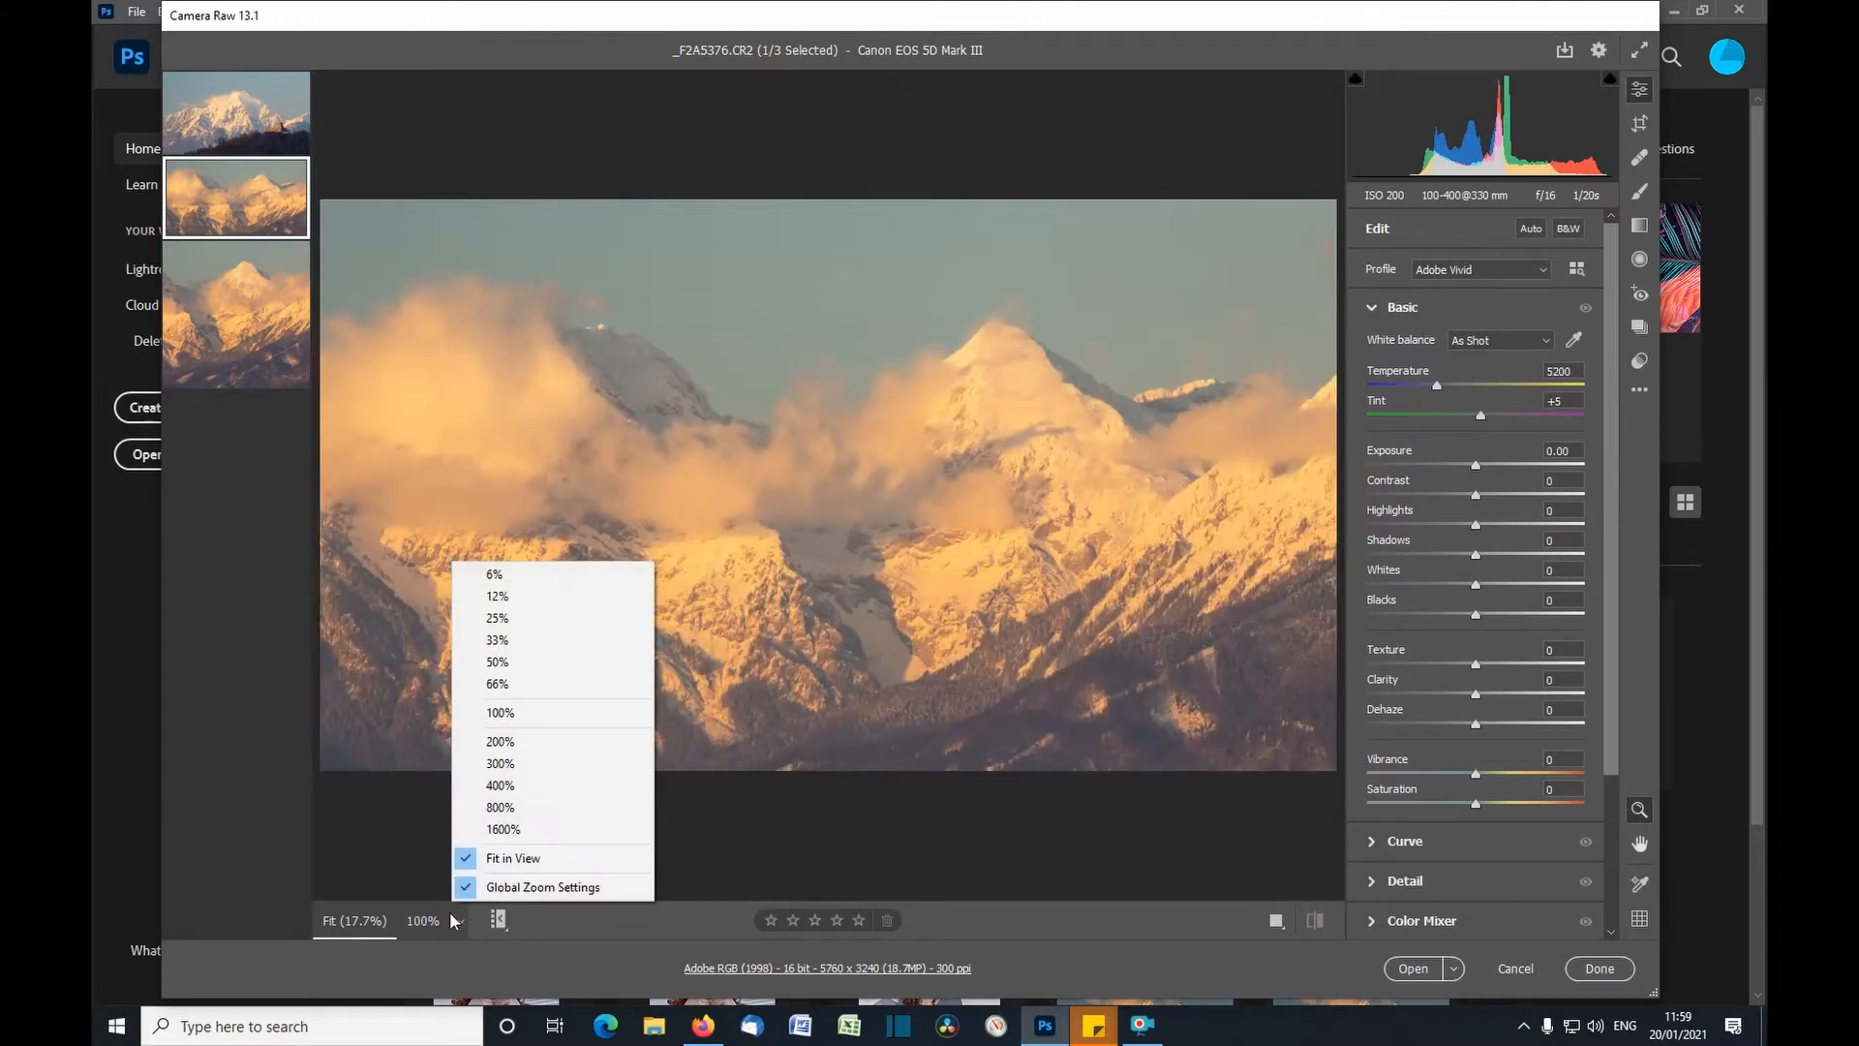
left_click(521, 662)
left_click(1007, 421)
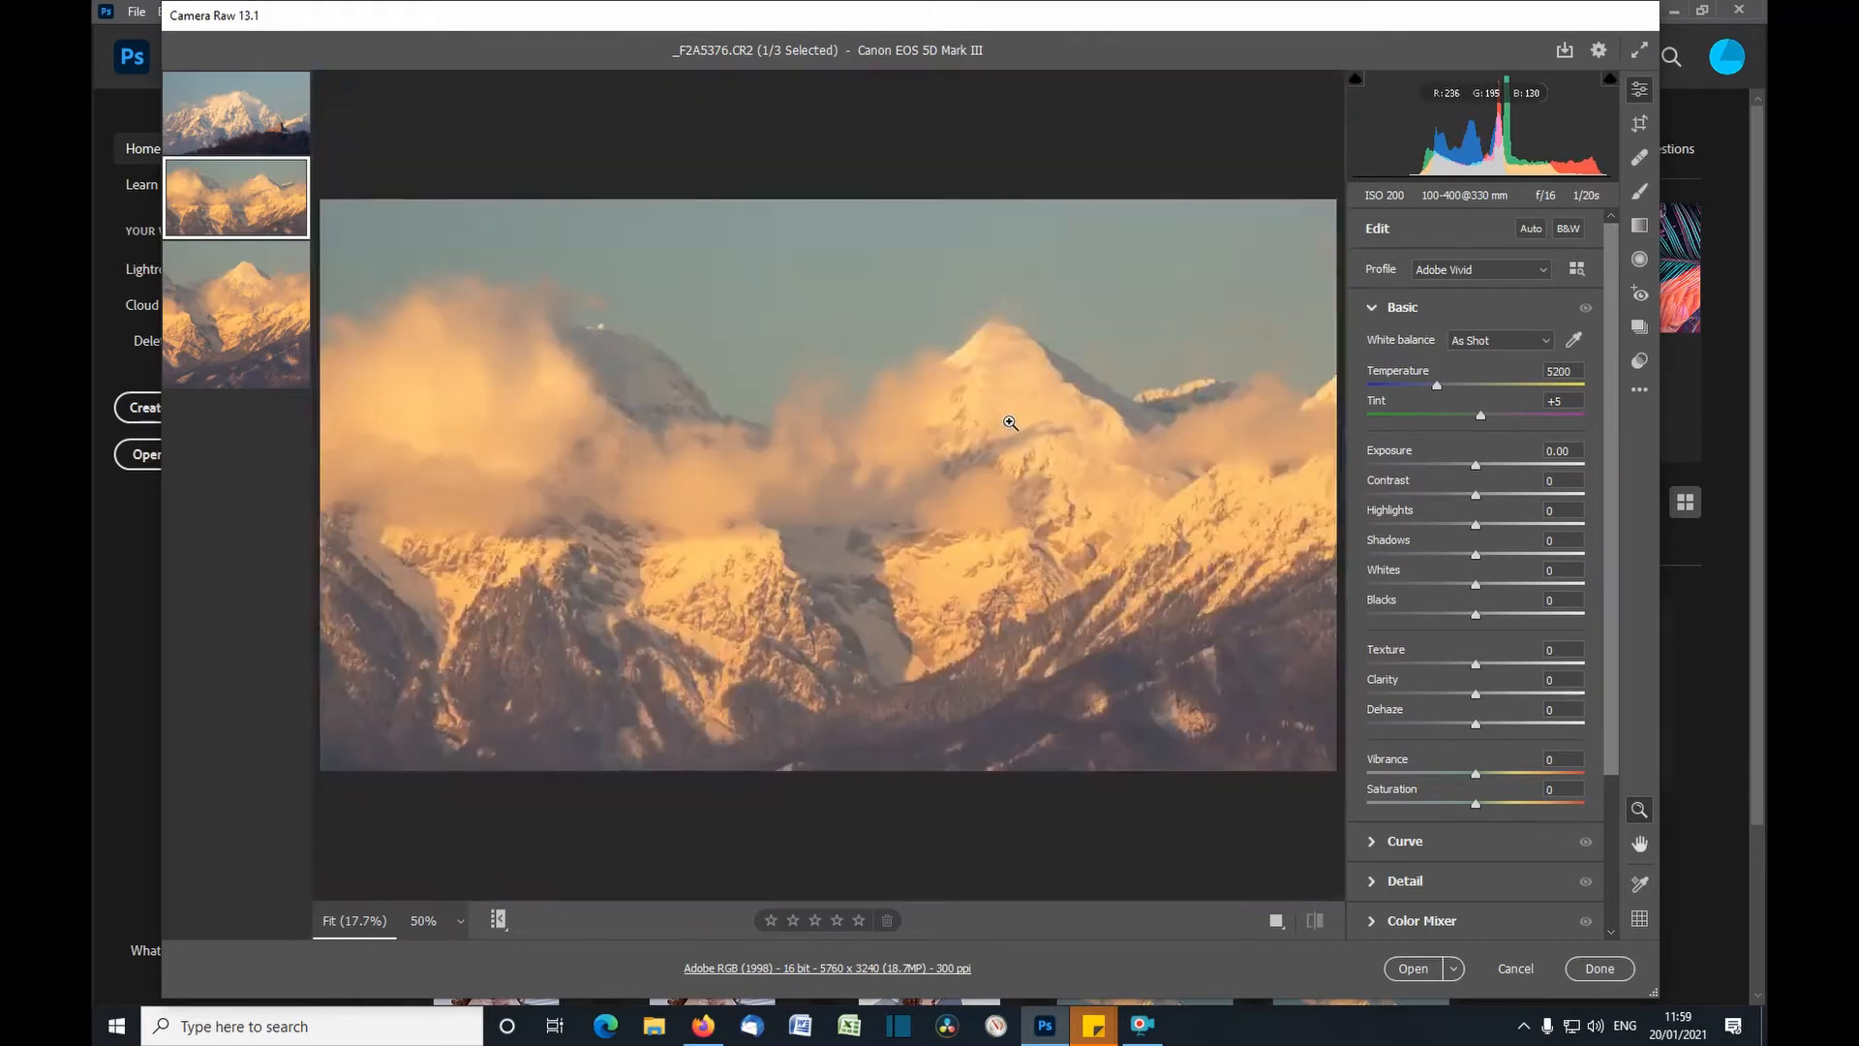
left_click_drag(1010, 423, 1057, 462)
- Fit the second photo in the view and set its zoom level to 100%
left_click(354, 920)
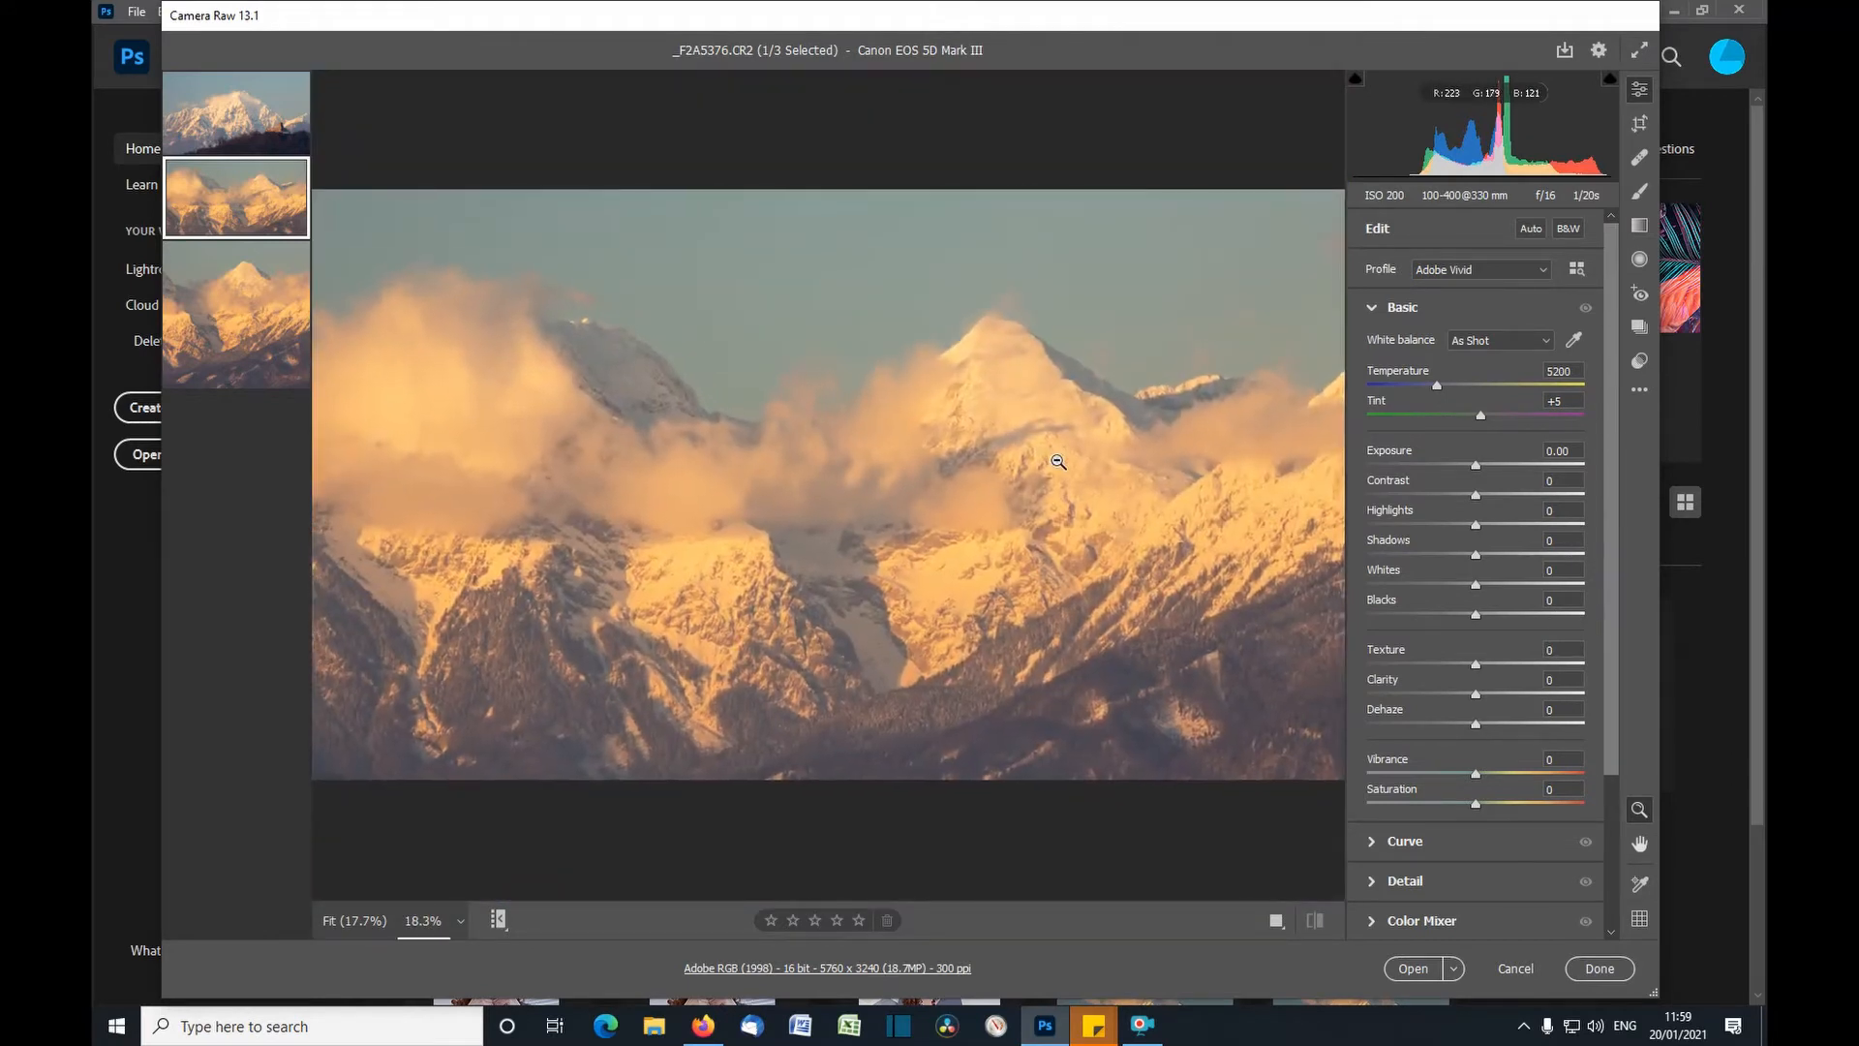
left_click(459, 920)
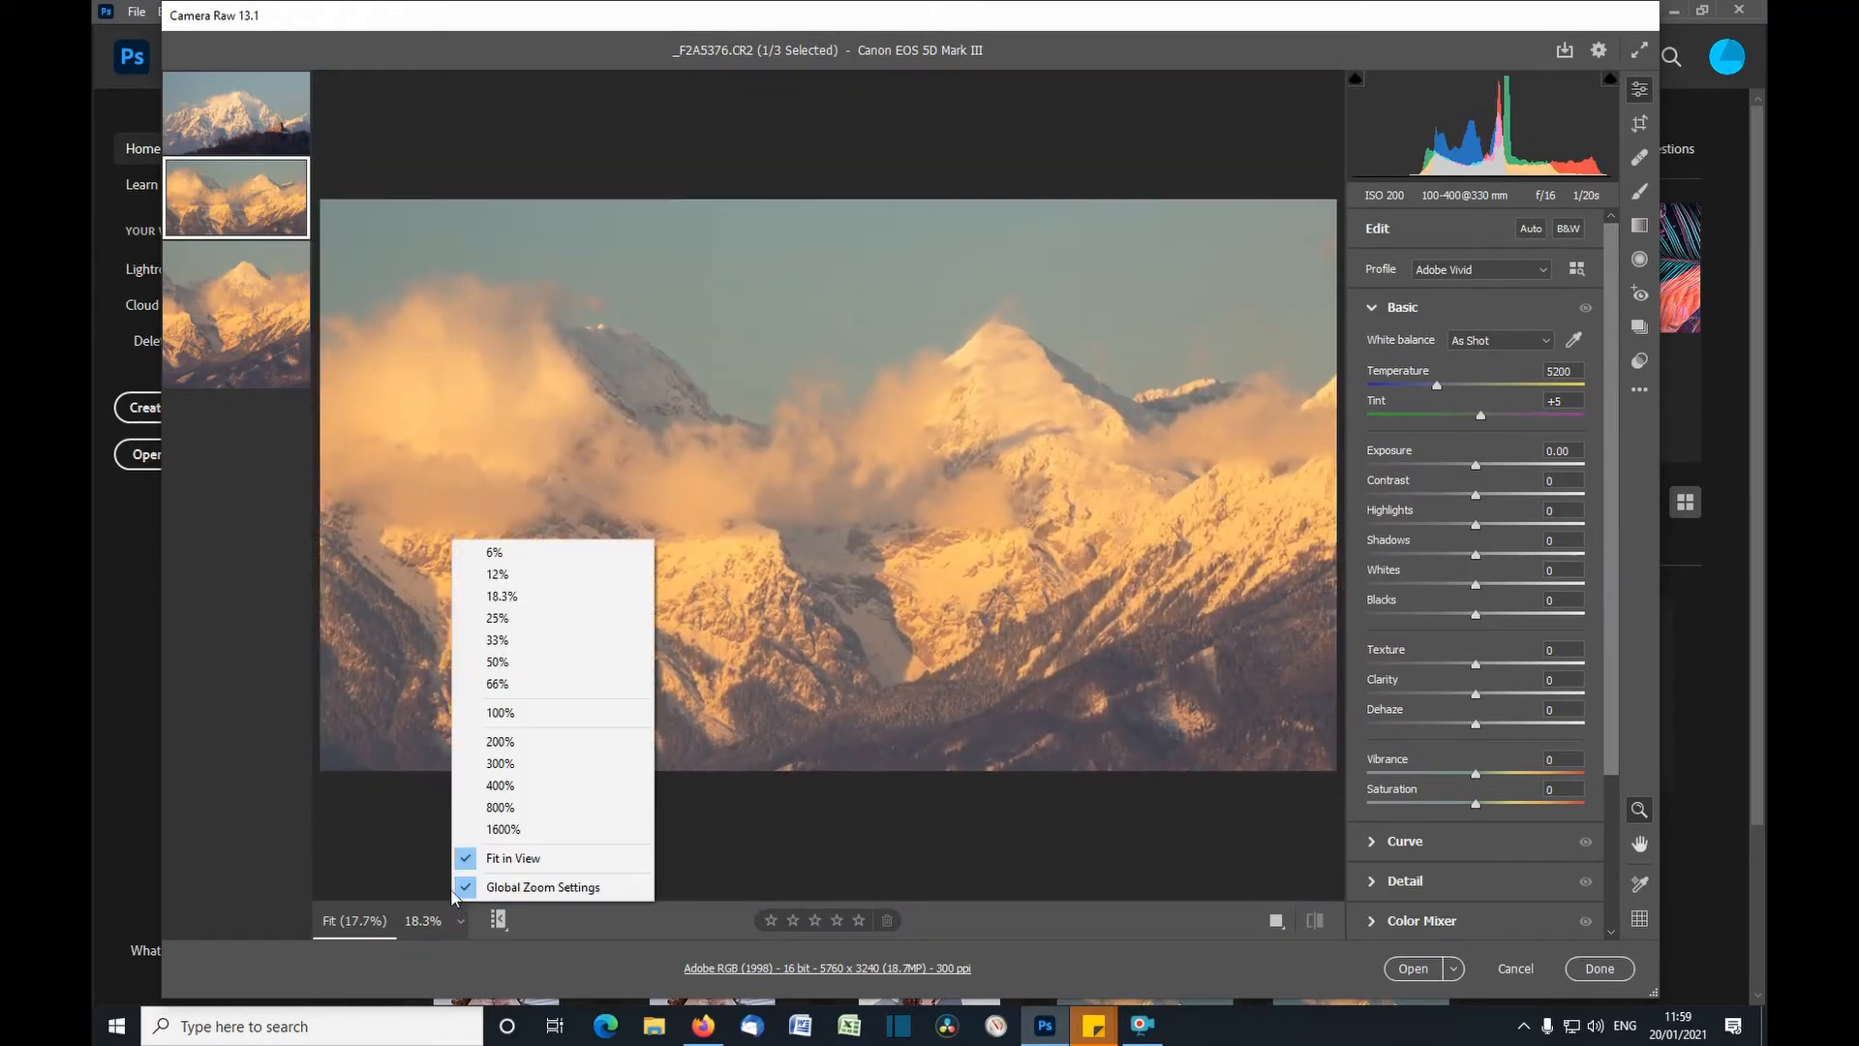
left_click(498, 723)
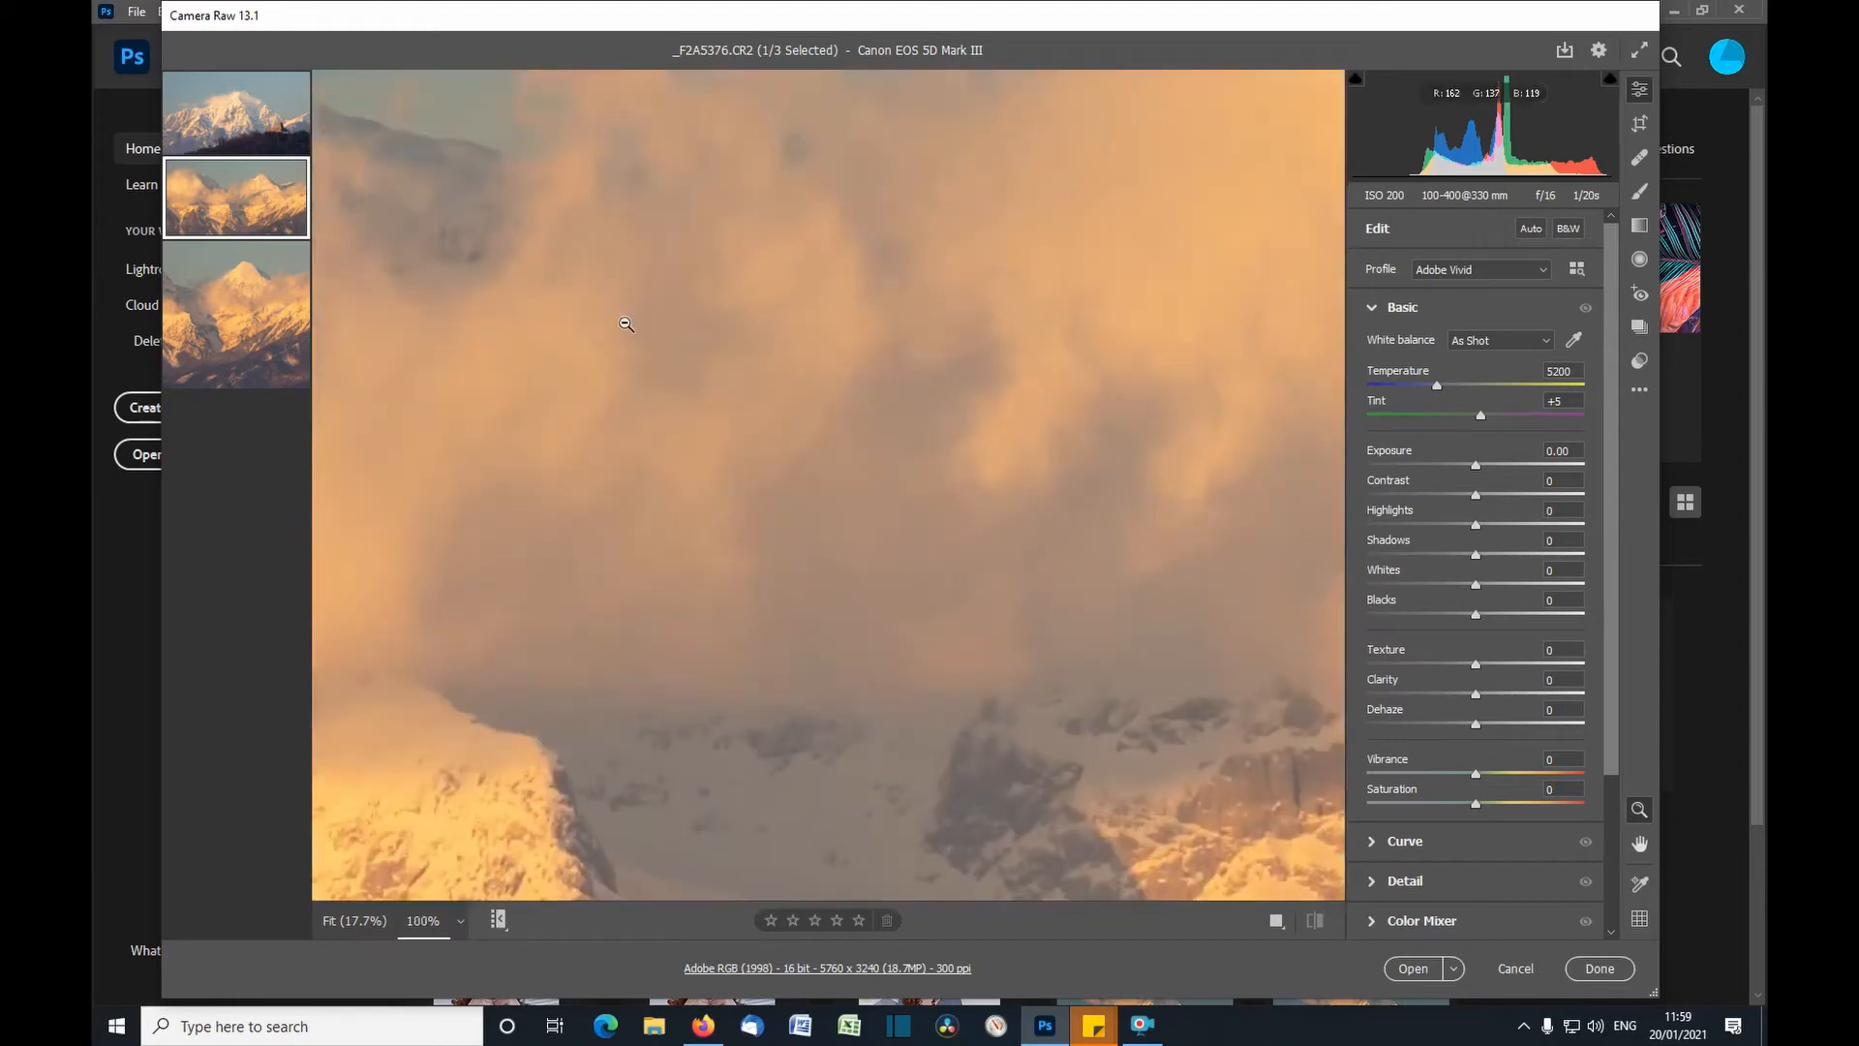
- Inspect the second photo's clouds and snowy slopes at 100%, and return to the fitted view
left_click(421, 206)
left_click(627, 585)
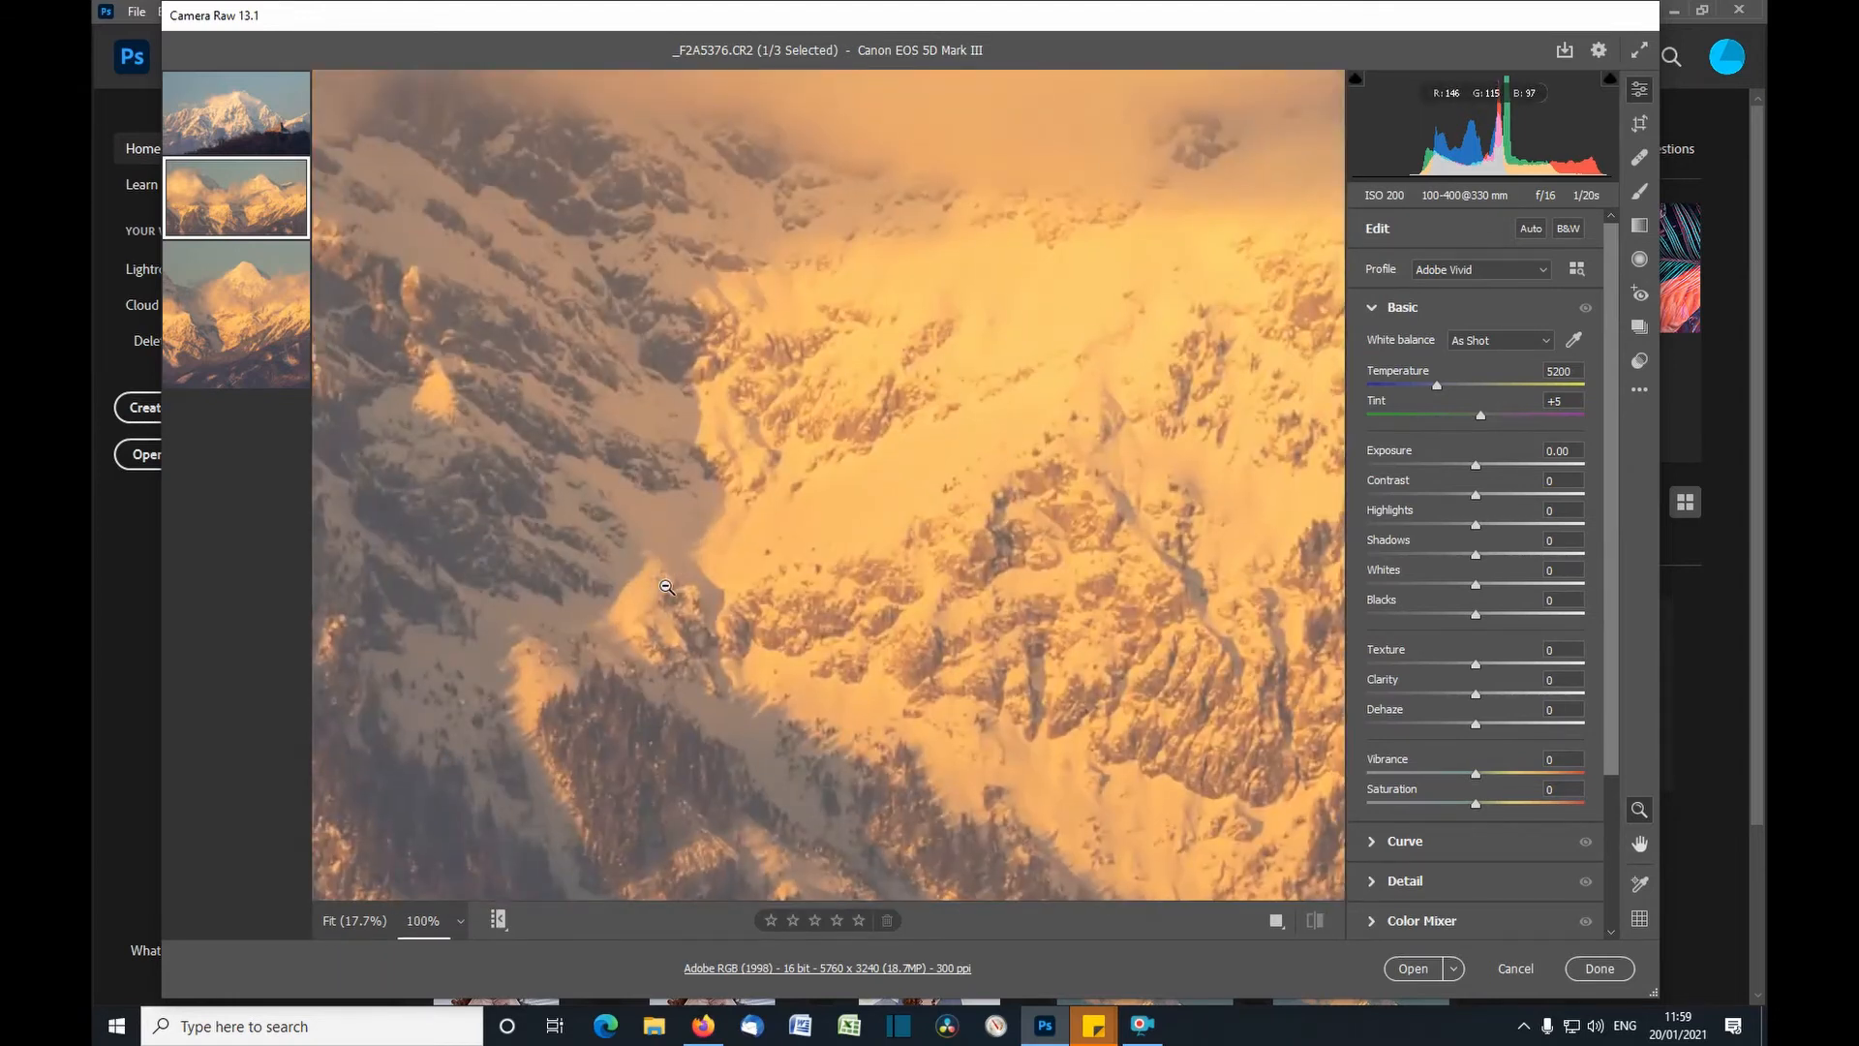
left_click(667, 587)
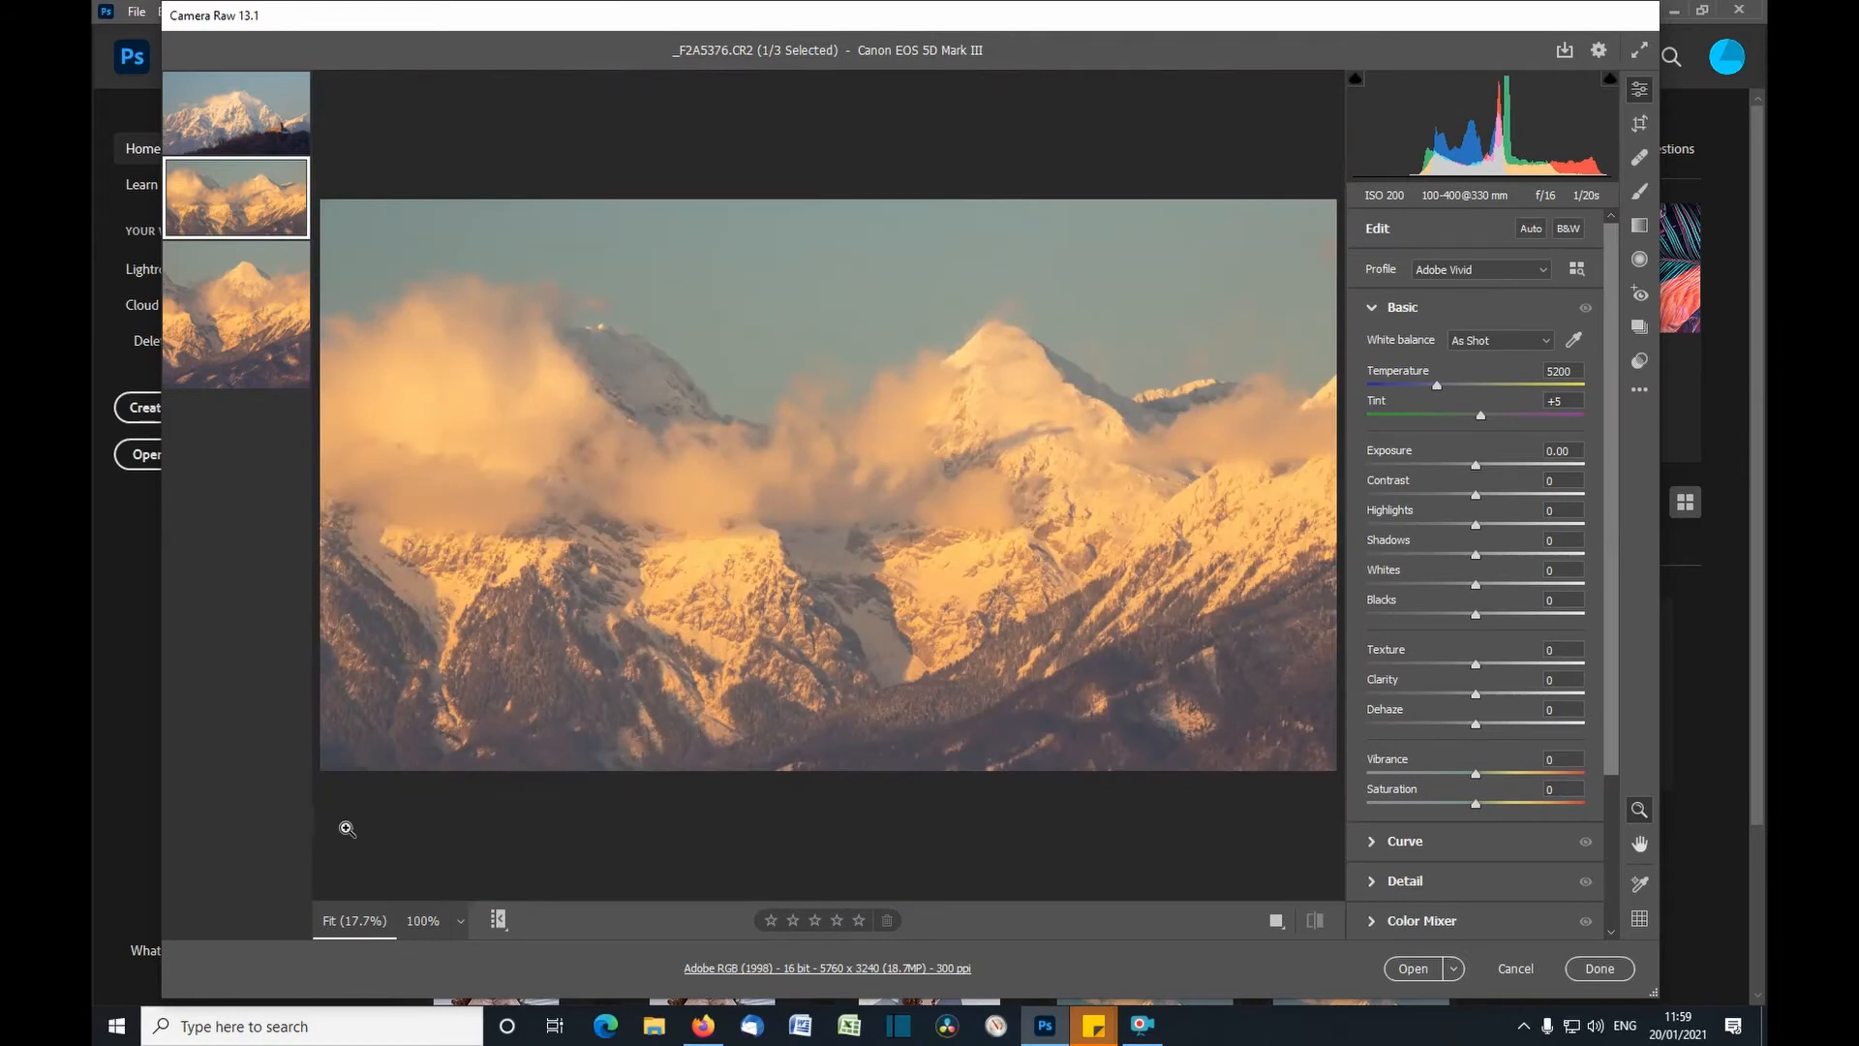
- Cycle the second photo's before/after comparison through its layouts, ending on the split view within a single image
left_click(1277, 921)
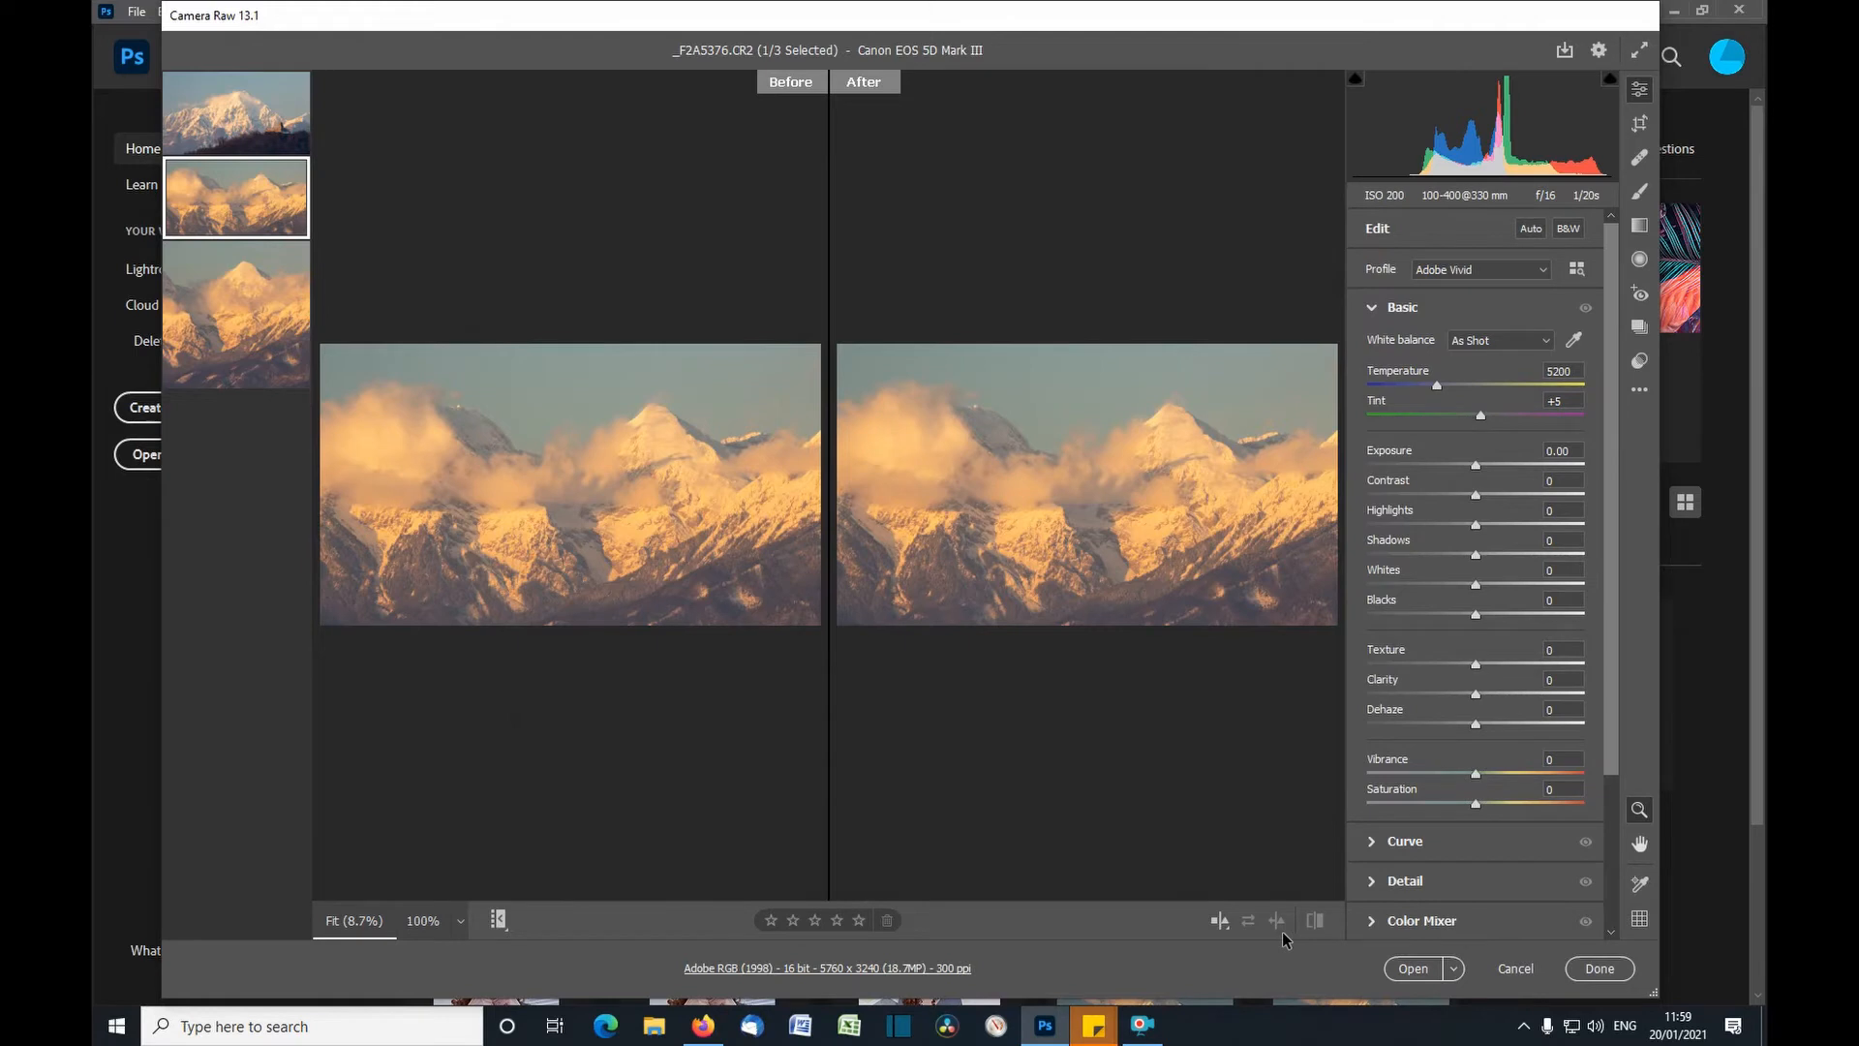
left_click(1223, 924)
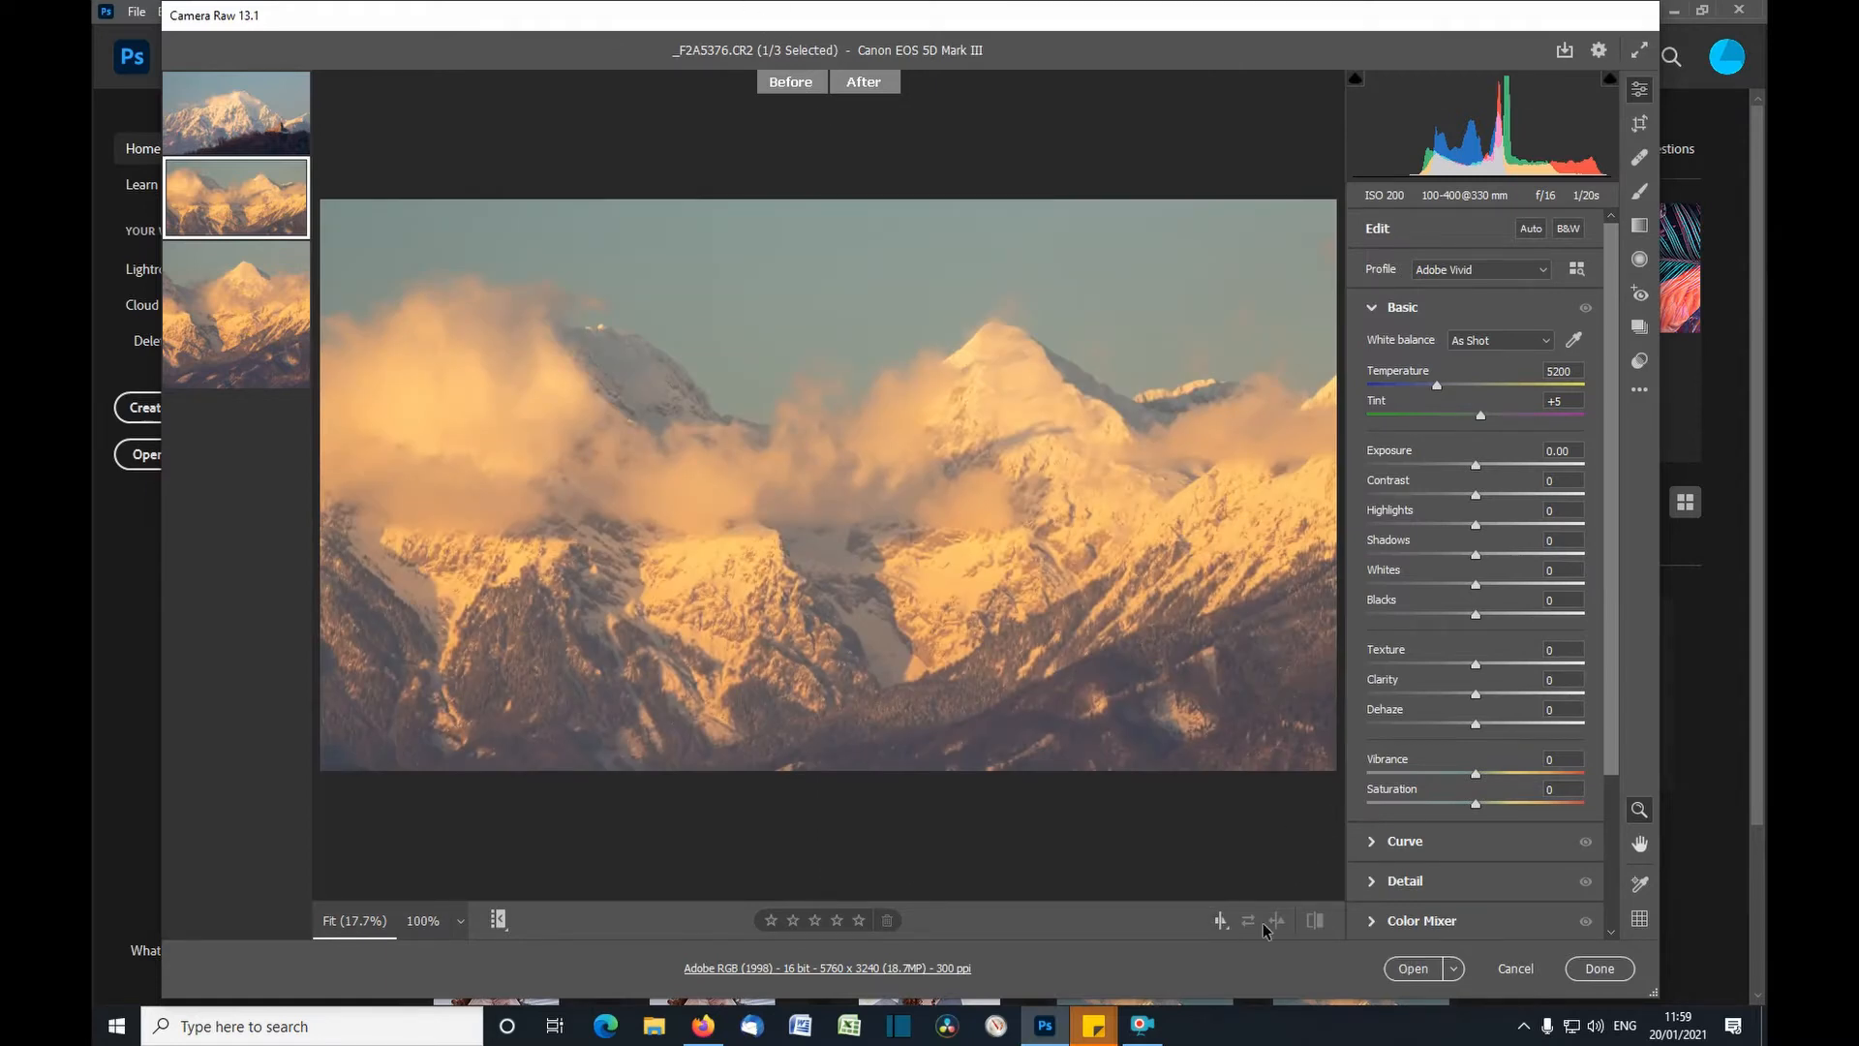
left_click(1223, 925)
left_click(1223, 924)
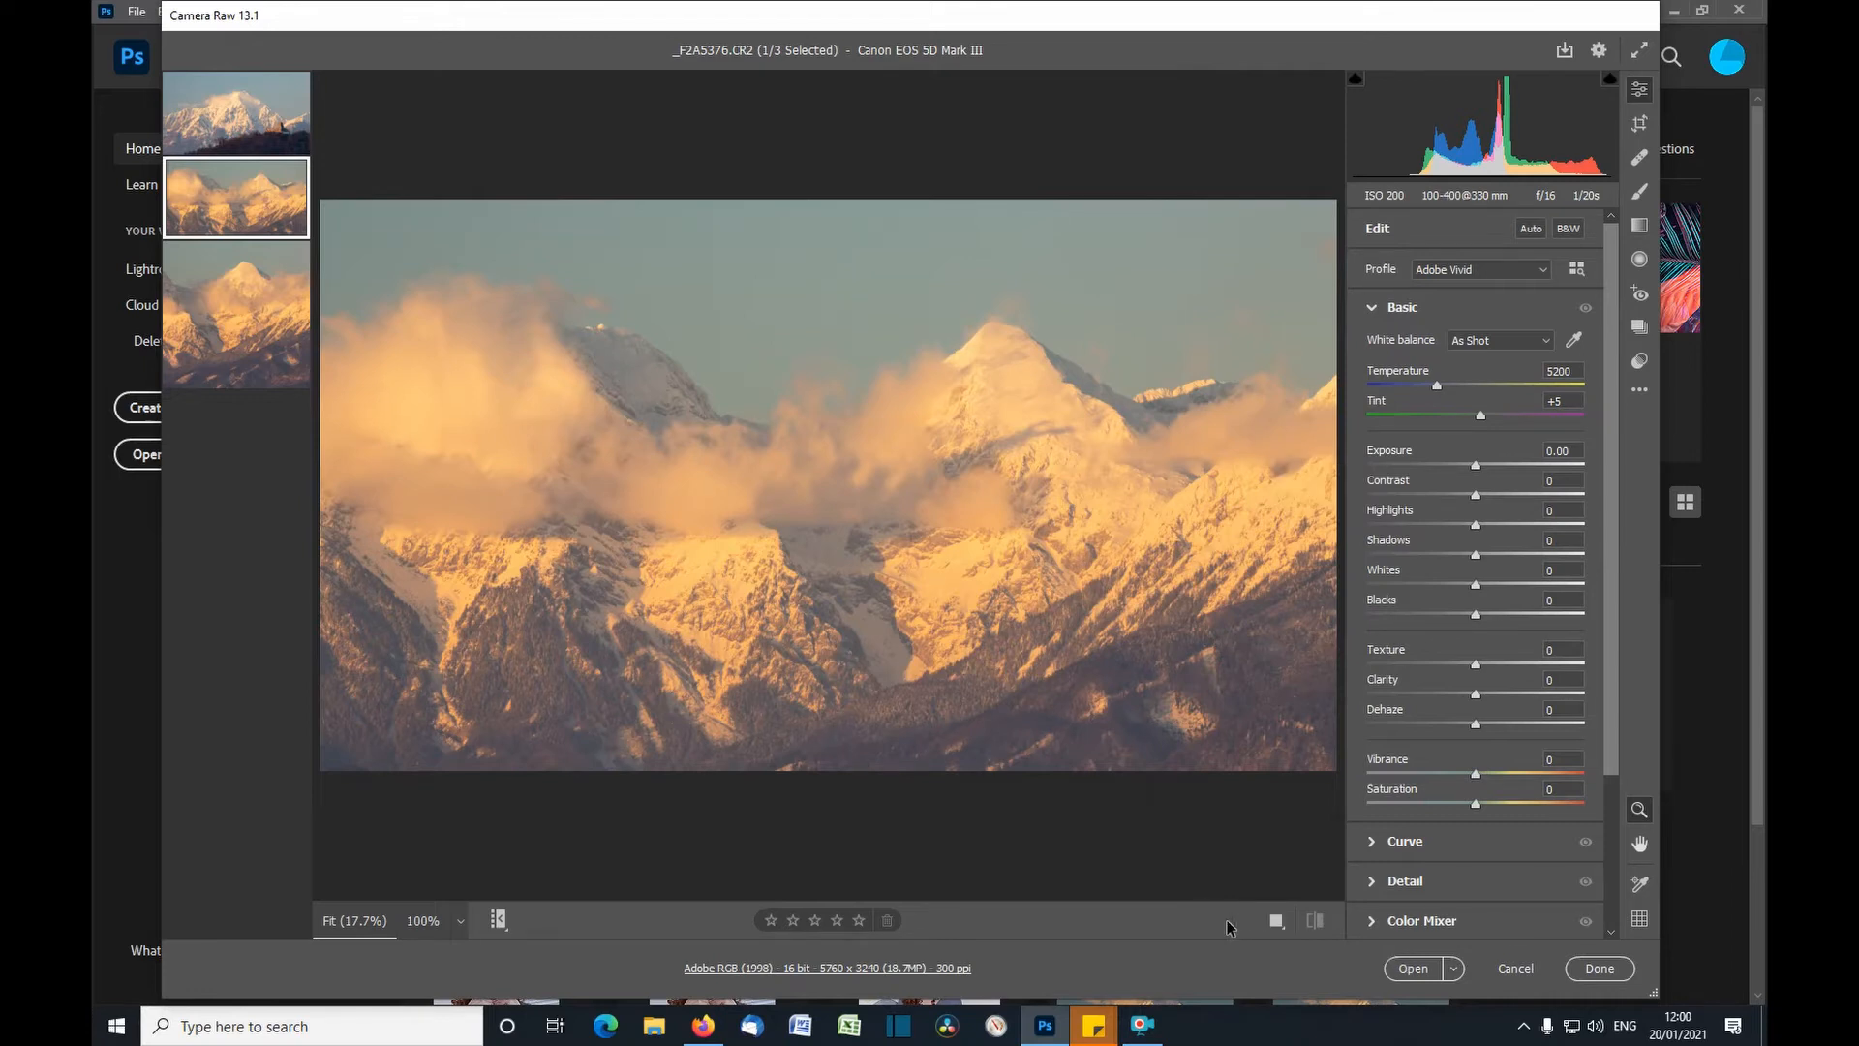
left_click(1276, 923)
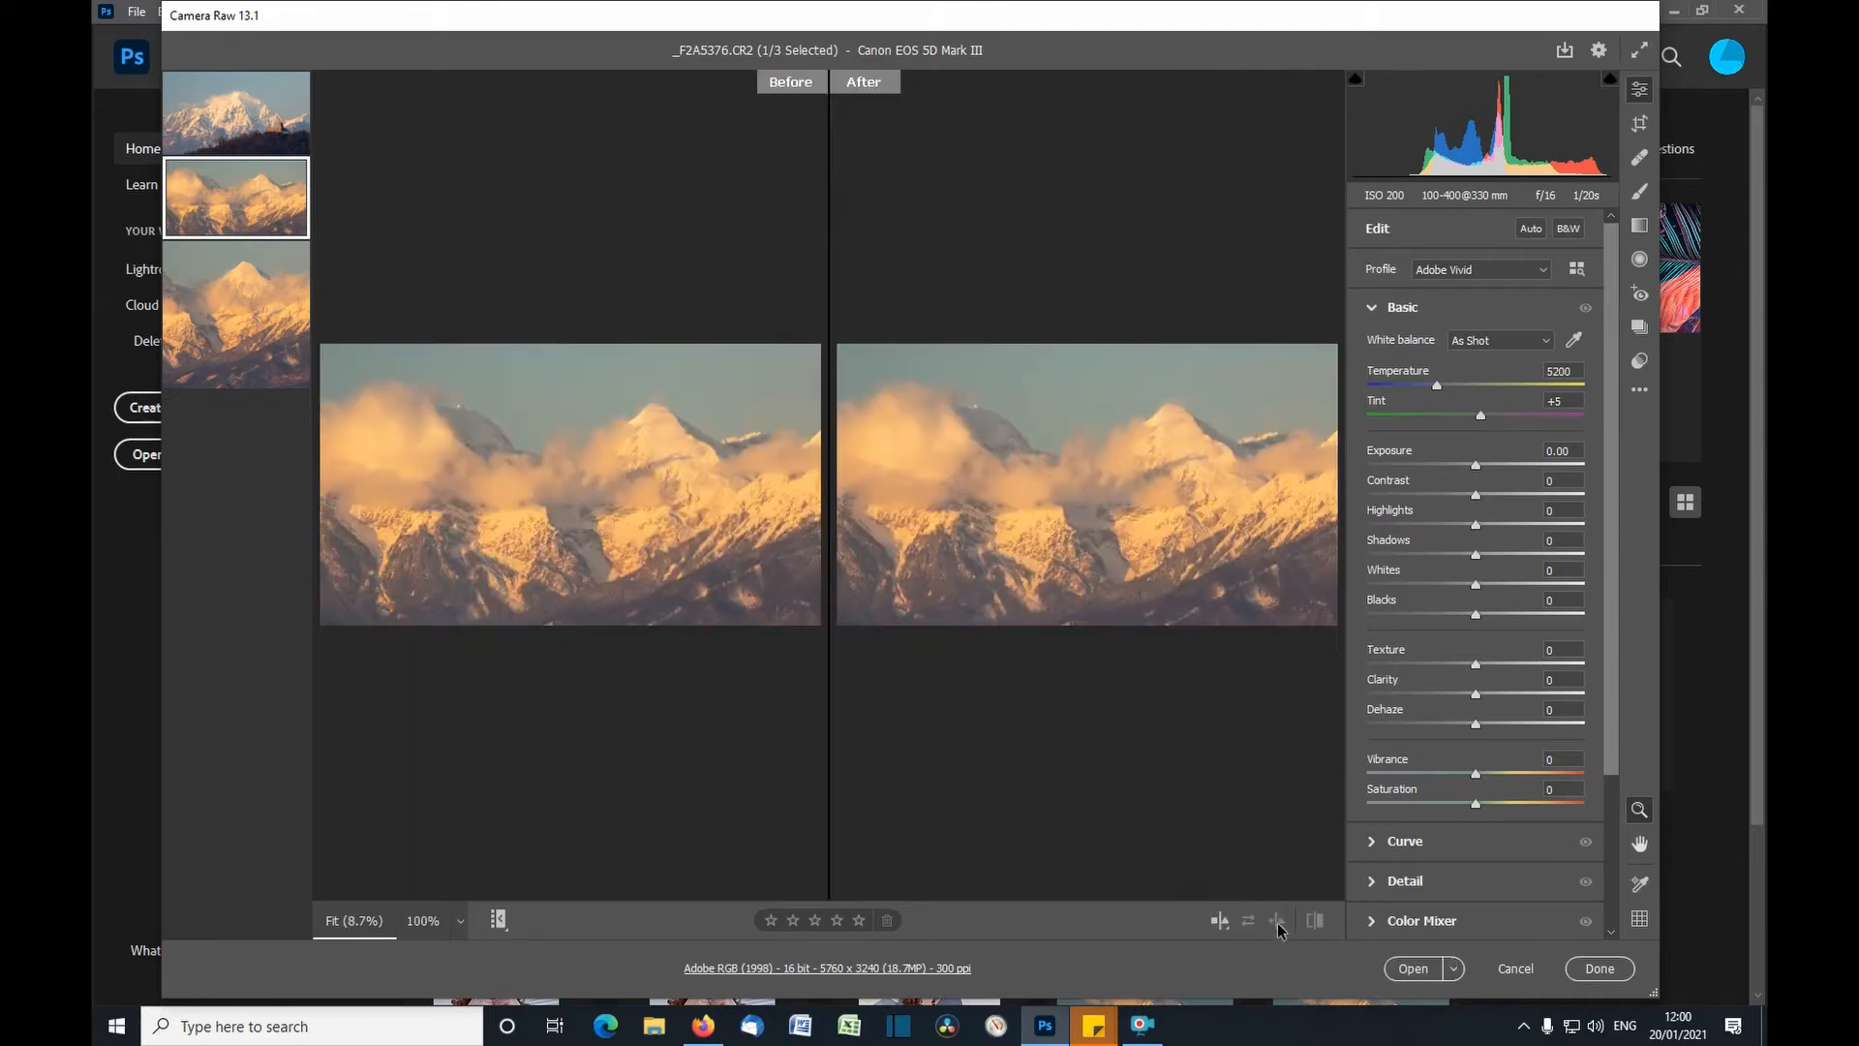
left_click(1218, 922)
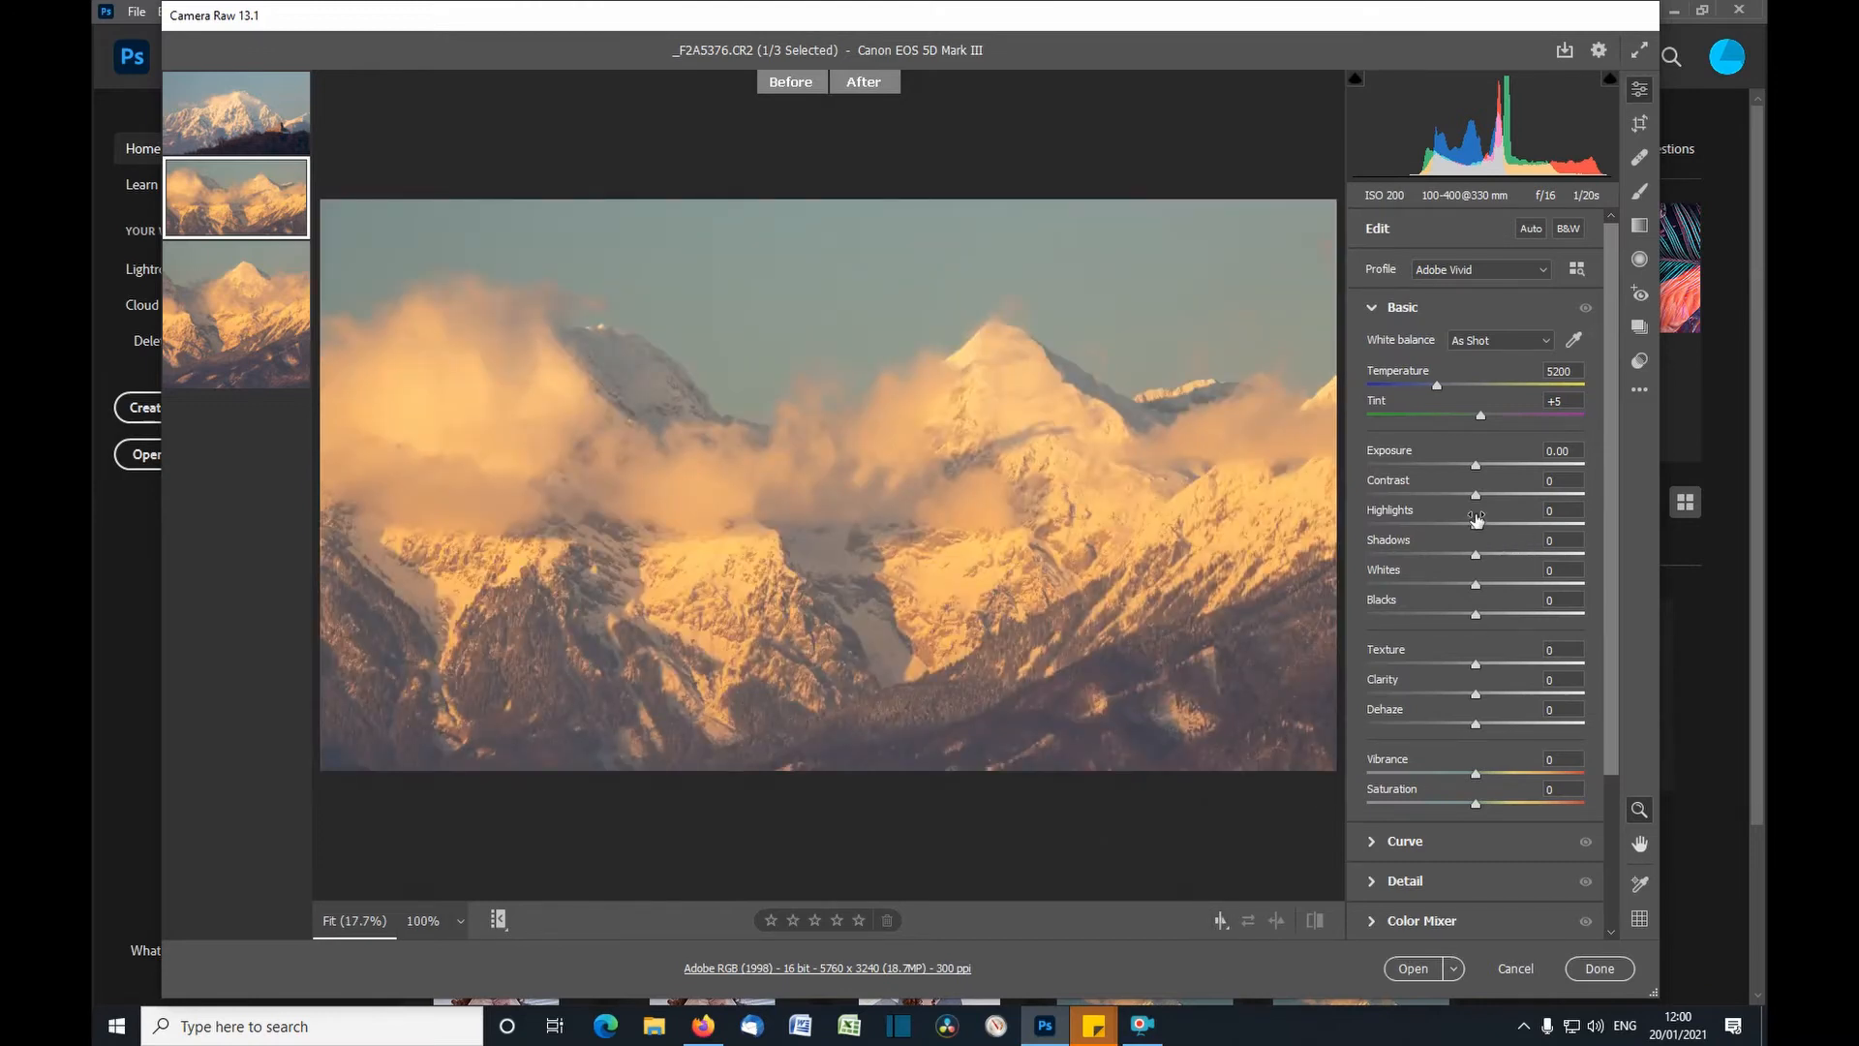
- Raise the second photo's contrast to about +78 and compare the before and after versions in different layouts
left_click_drag(1477, 495, 1561, 493)
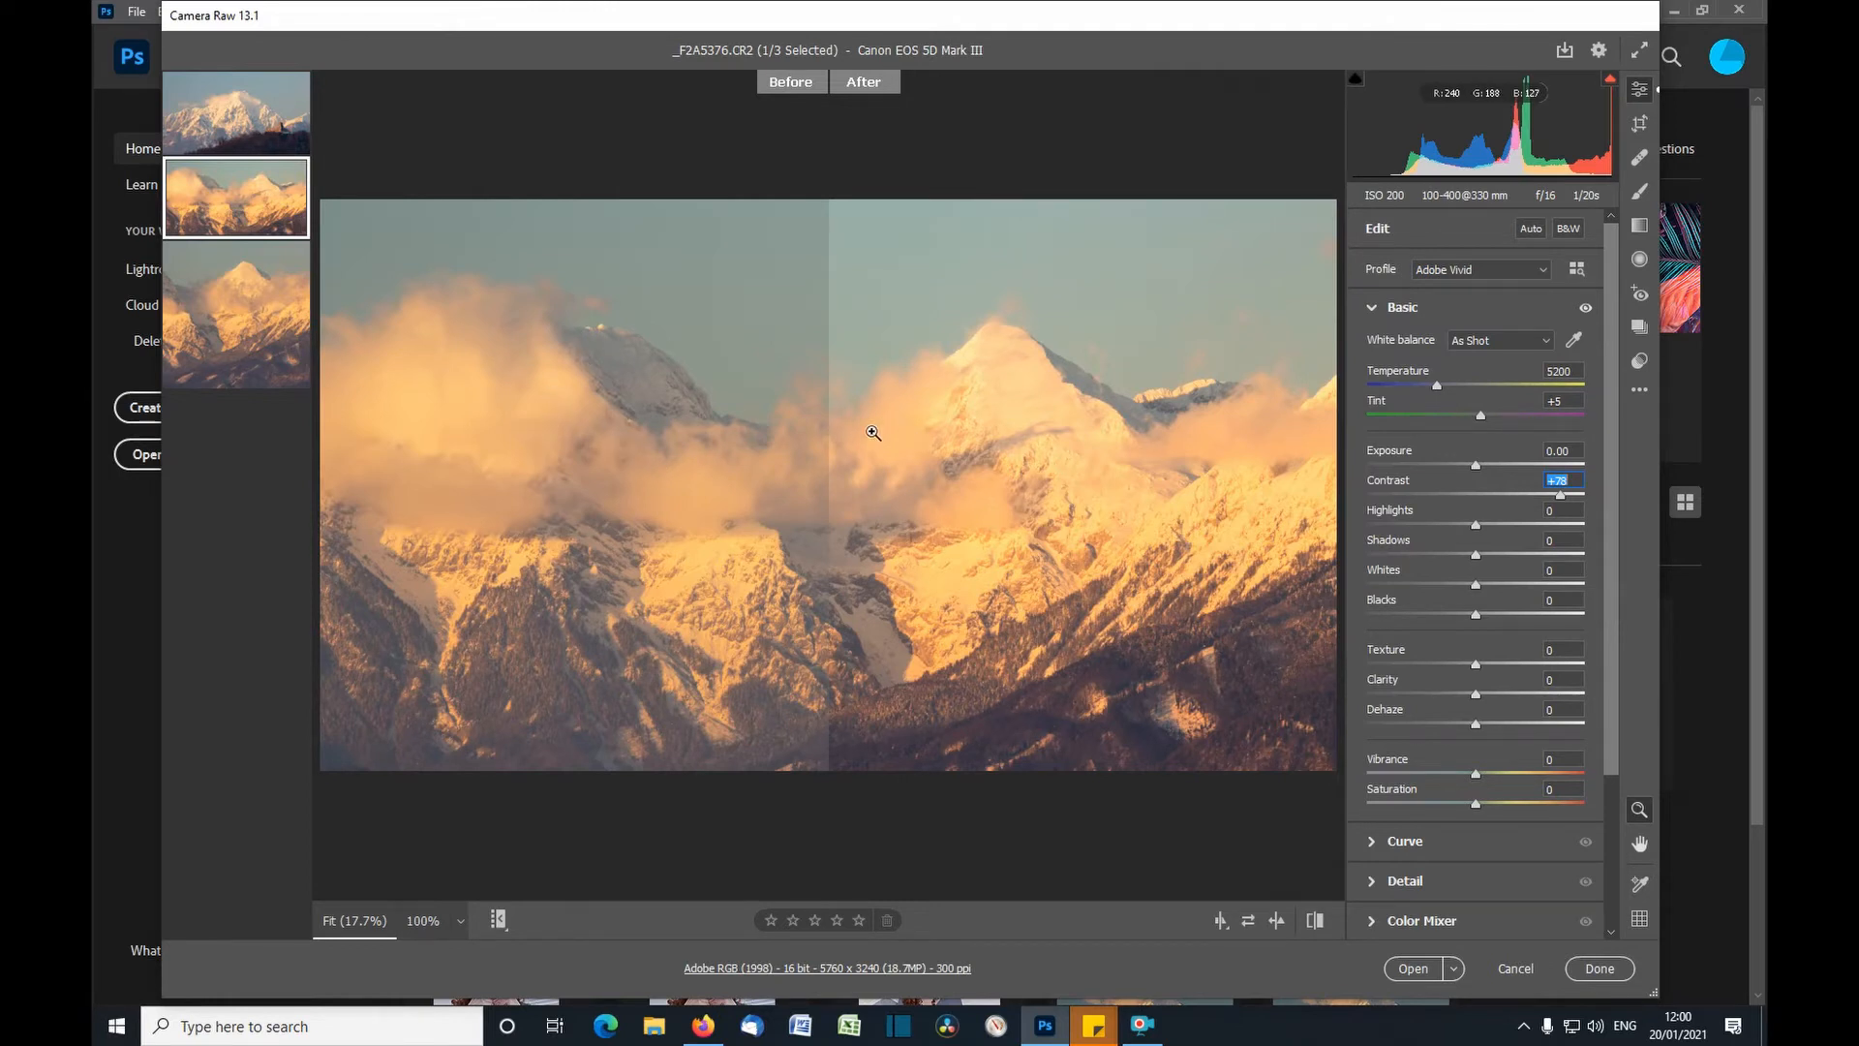
left_click(1221, 922)
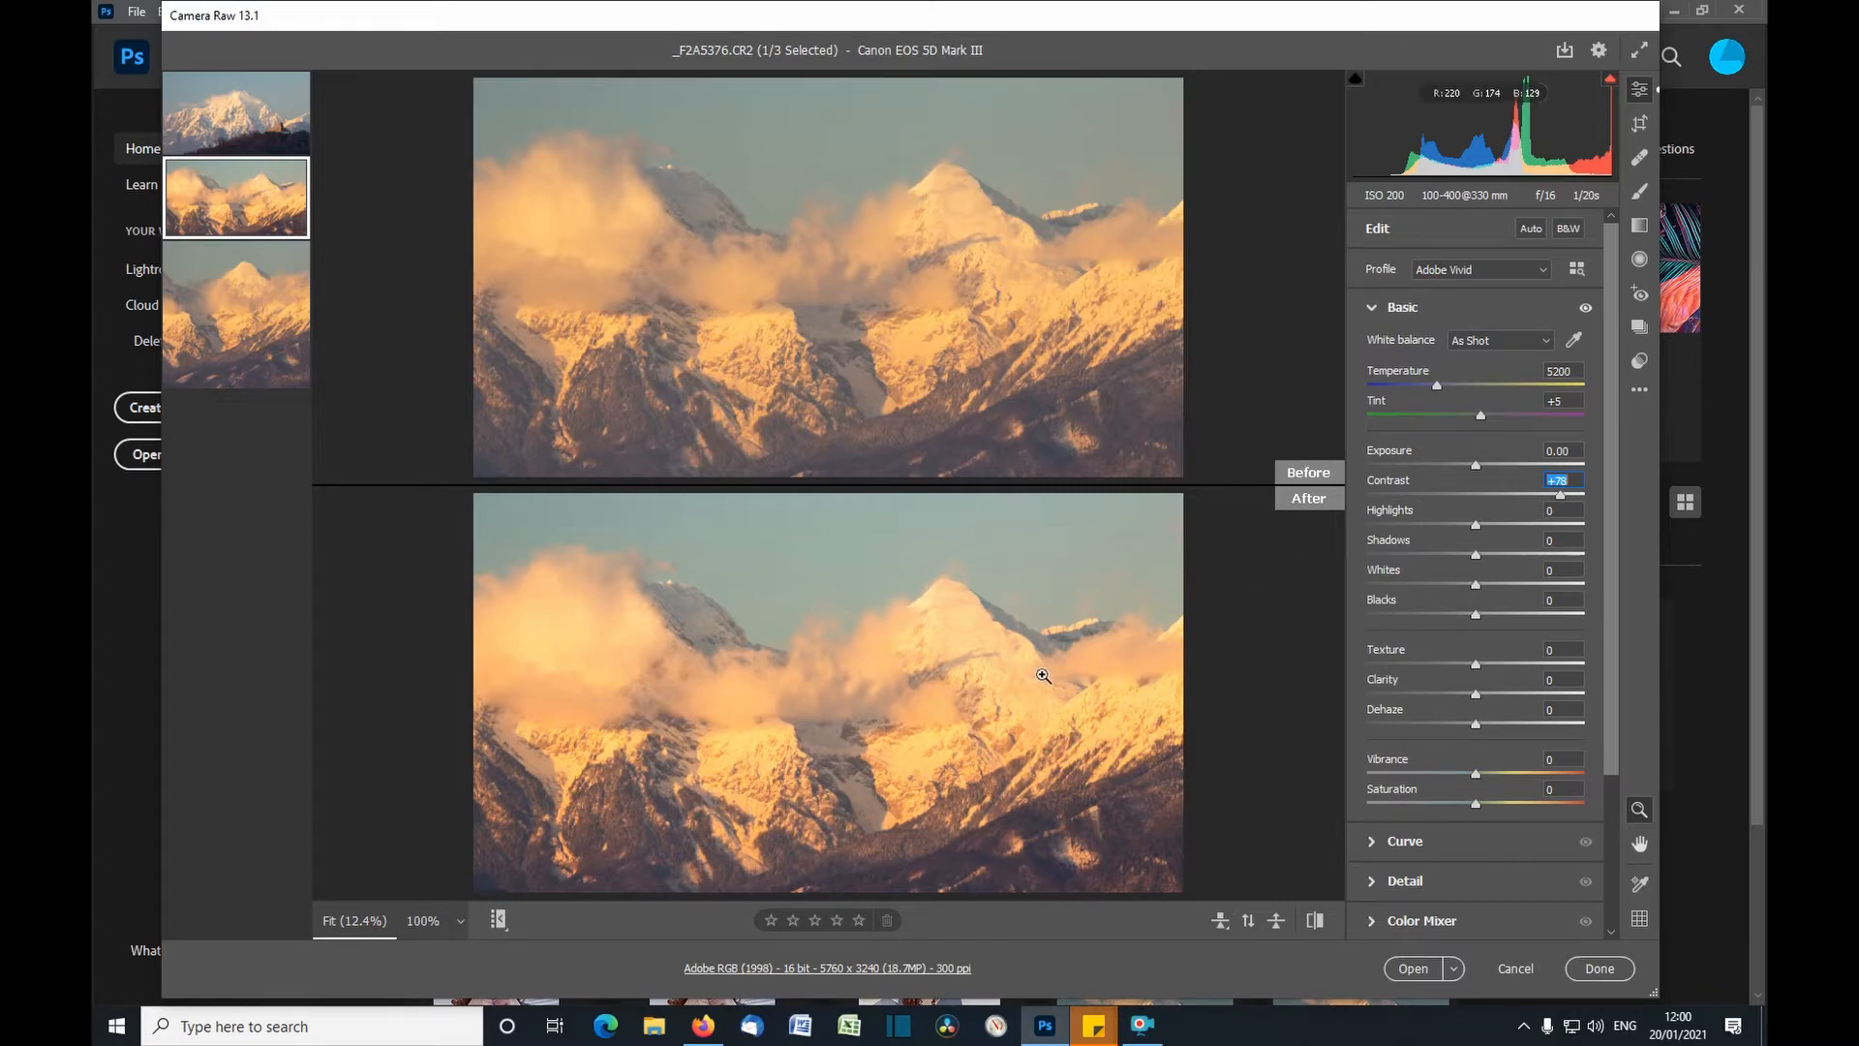
left_click(1221, 920)
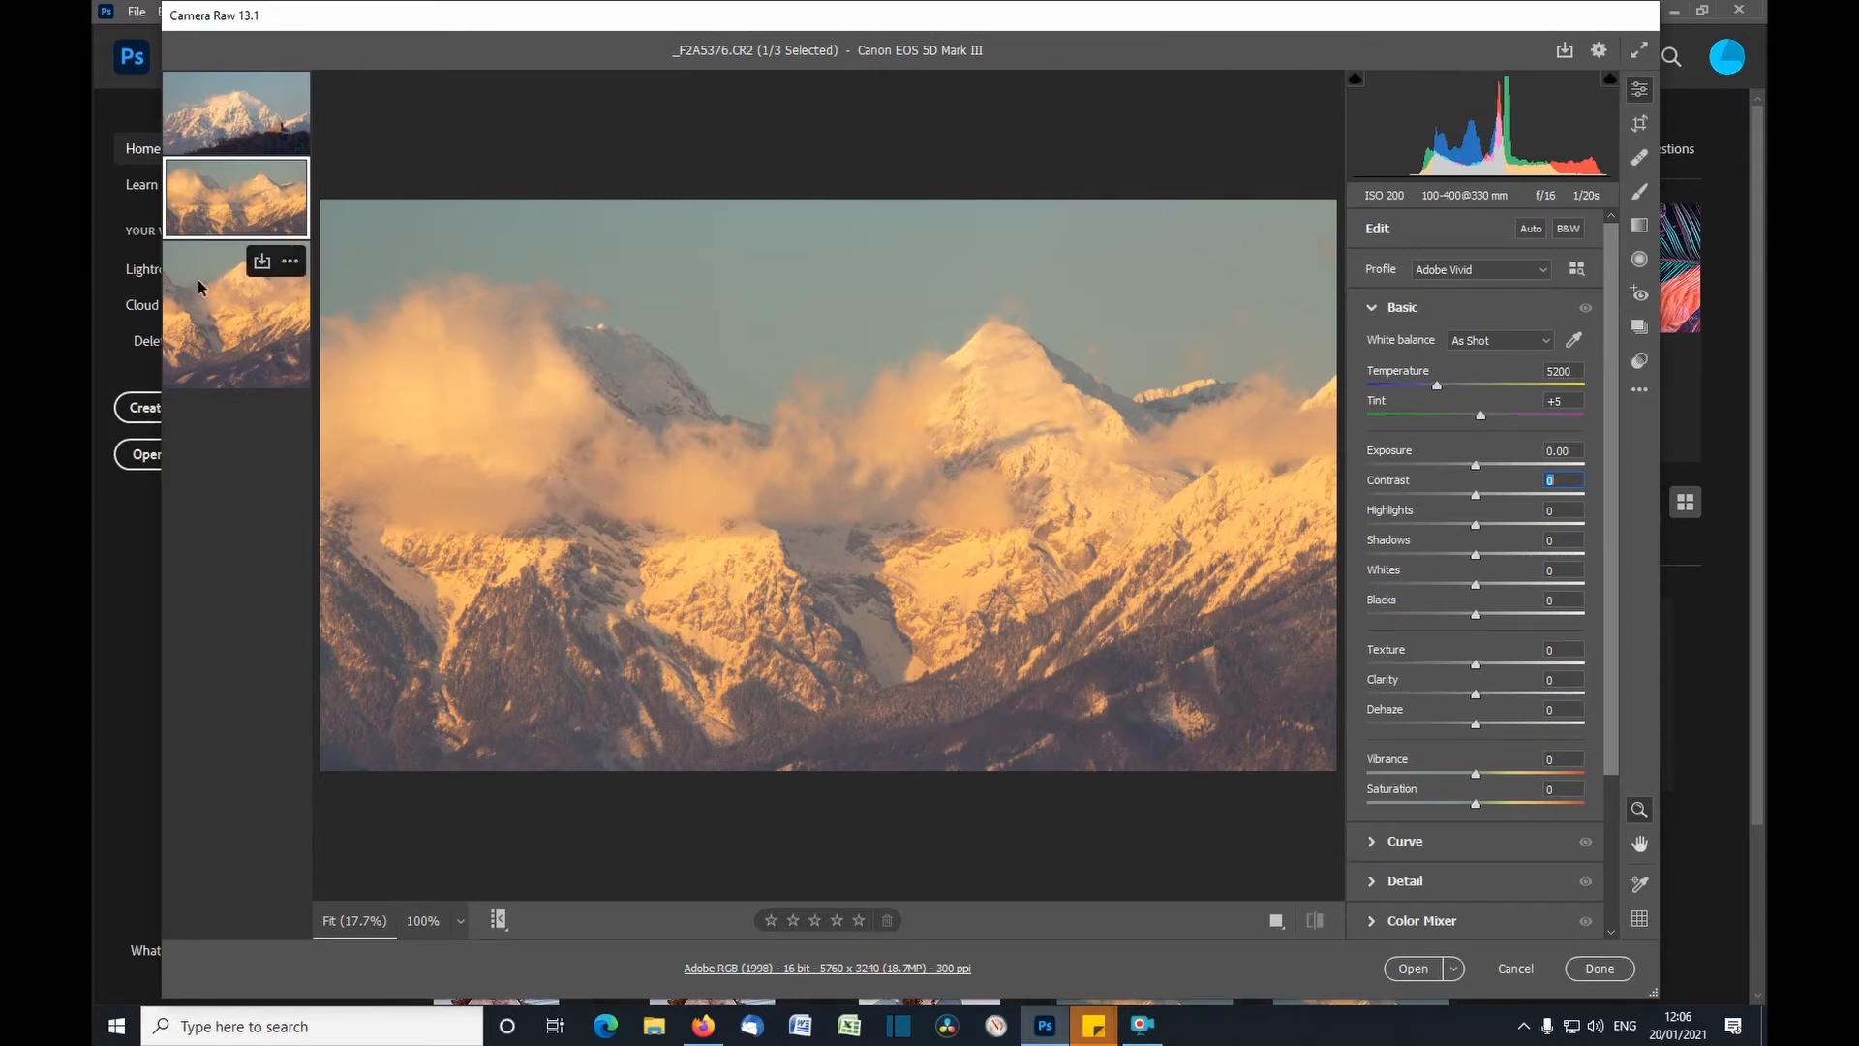
- Switch between the second and third filmstrip photos, ending with the third one open
left_click(269, 309)
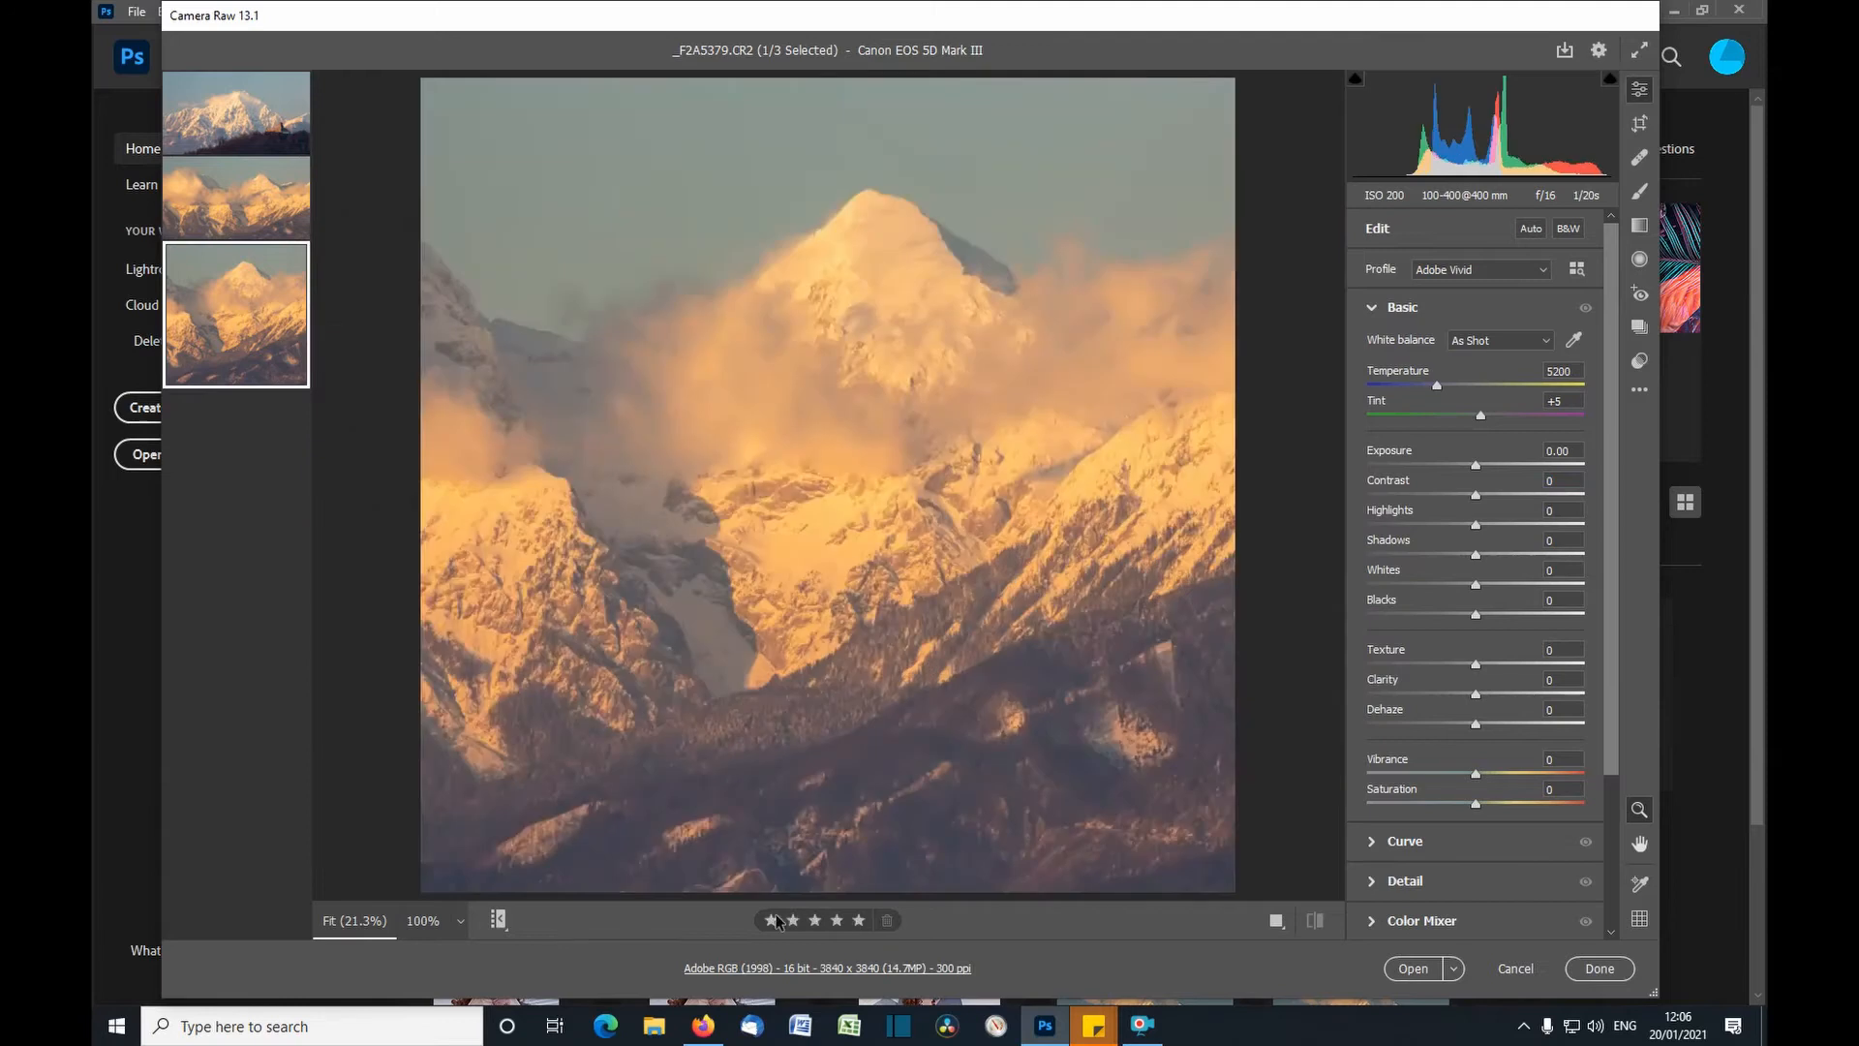
left_click(230, 205)
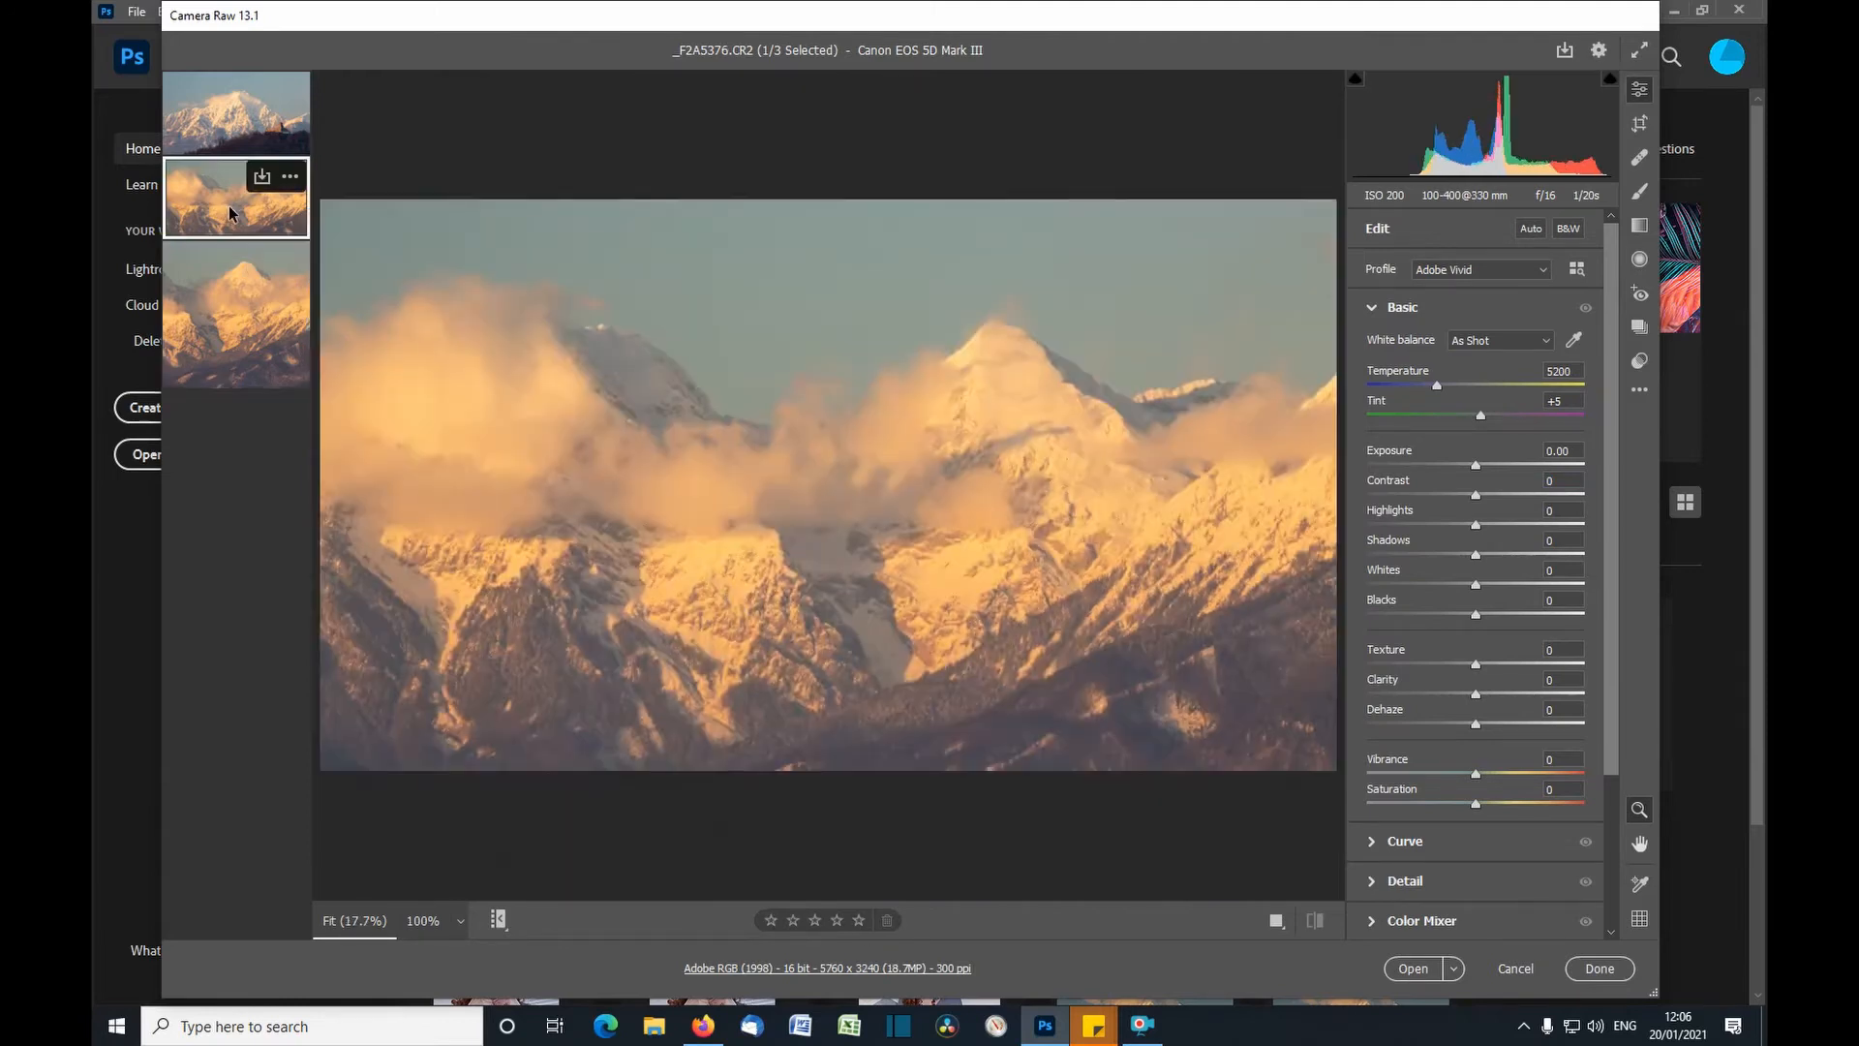
left_click(237, 320)
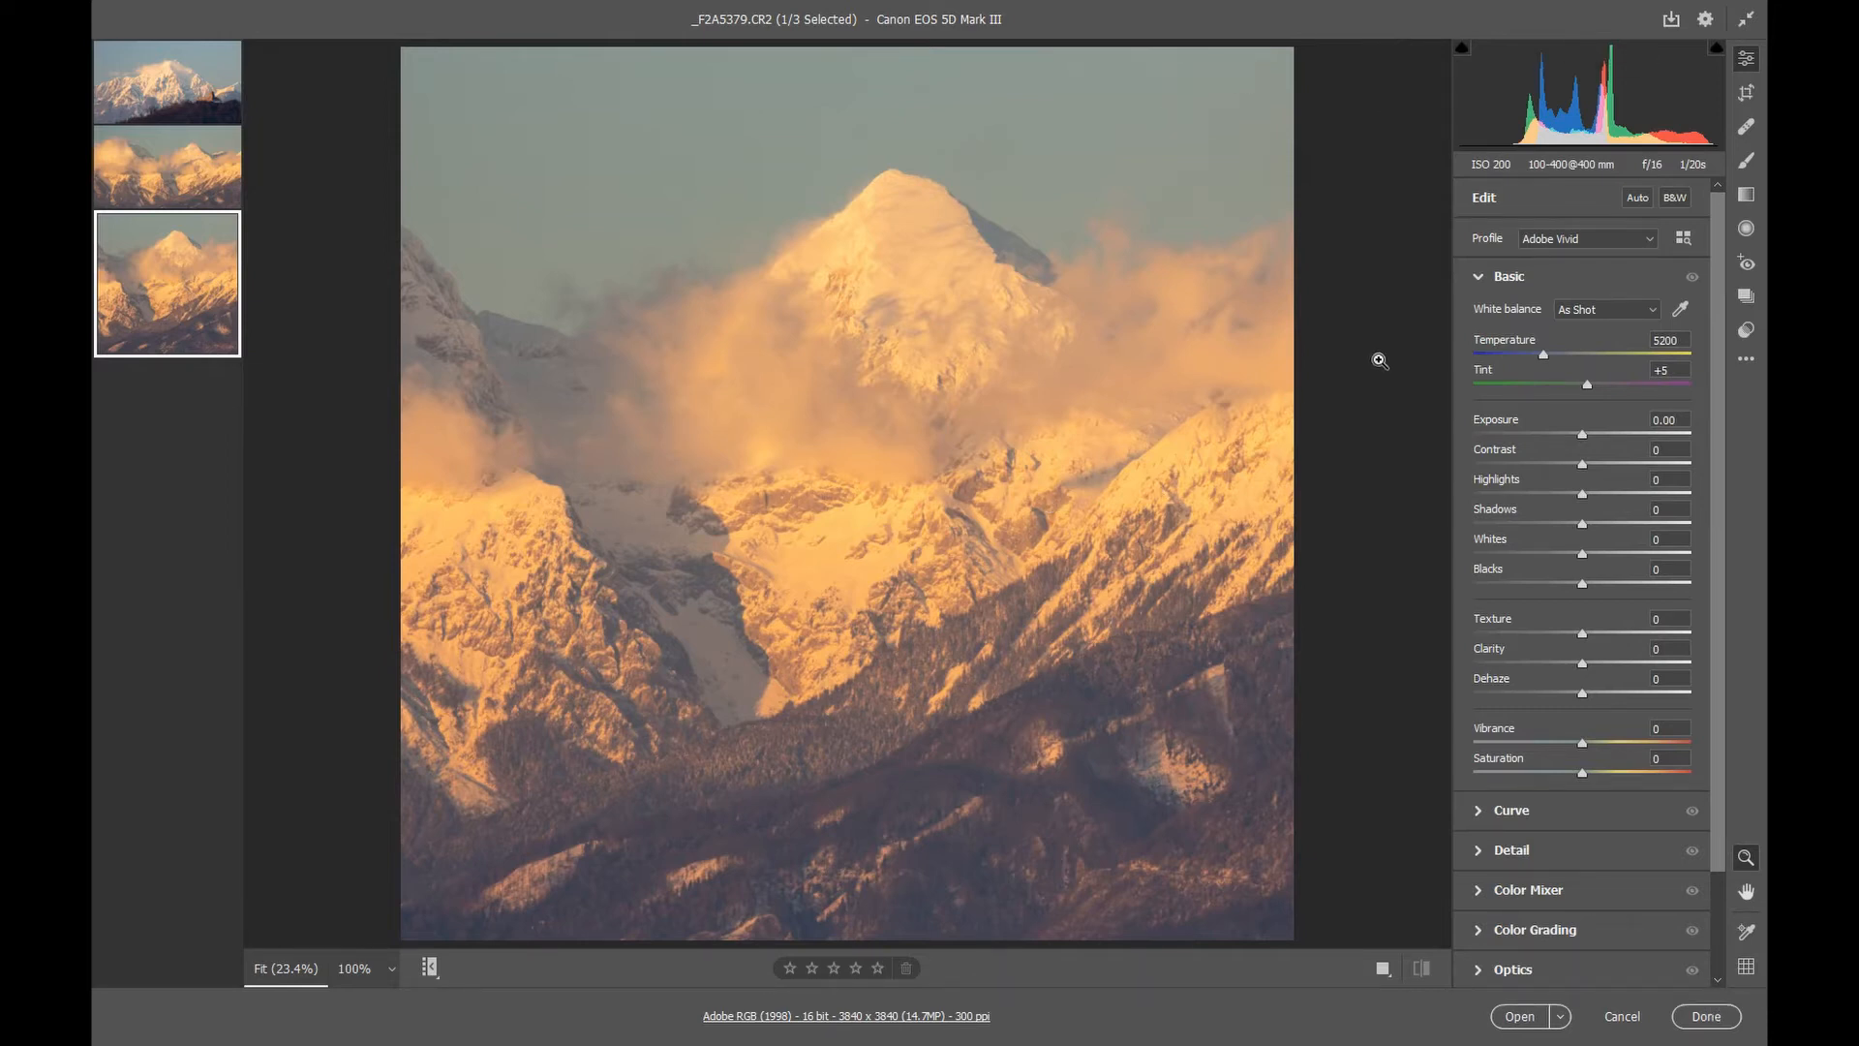
- Look through the settings of the crop, healing, brush, filter, red-eye, snapshot and preset tools, and return to the edit settings
left_click(1745, 96)
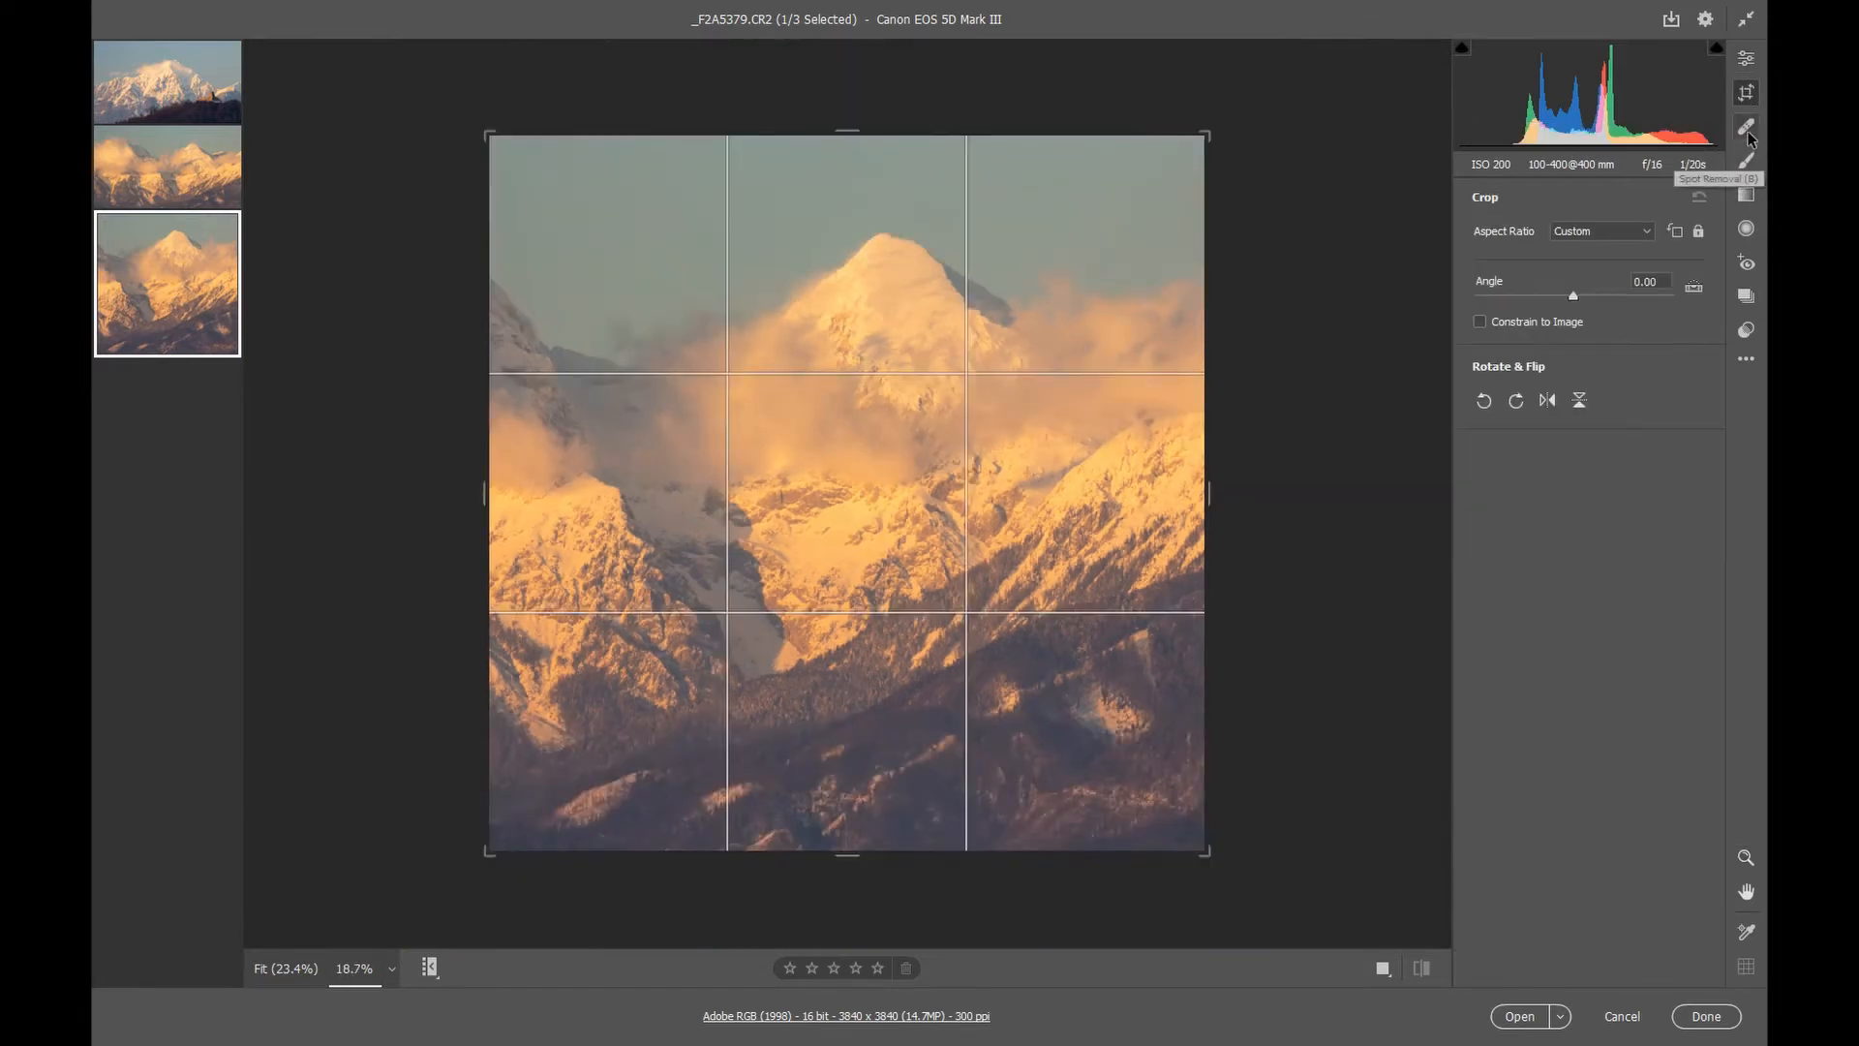
left_click(1748, 132)
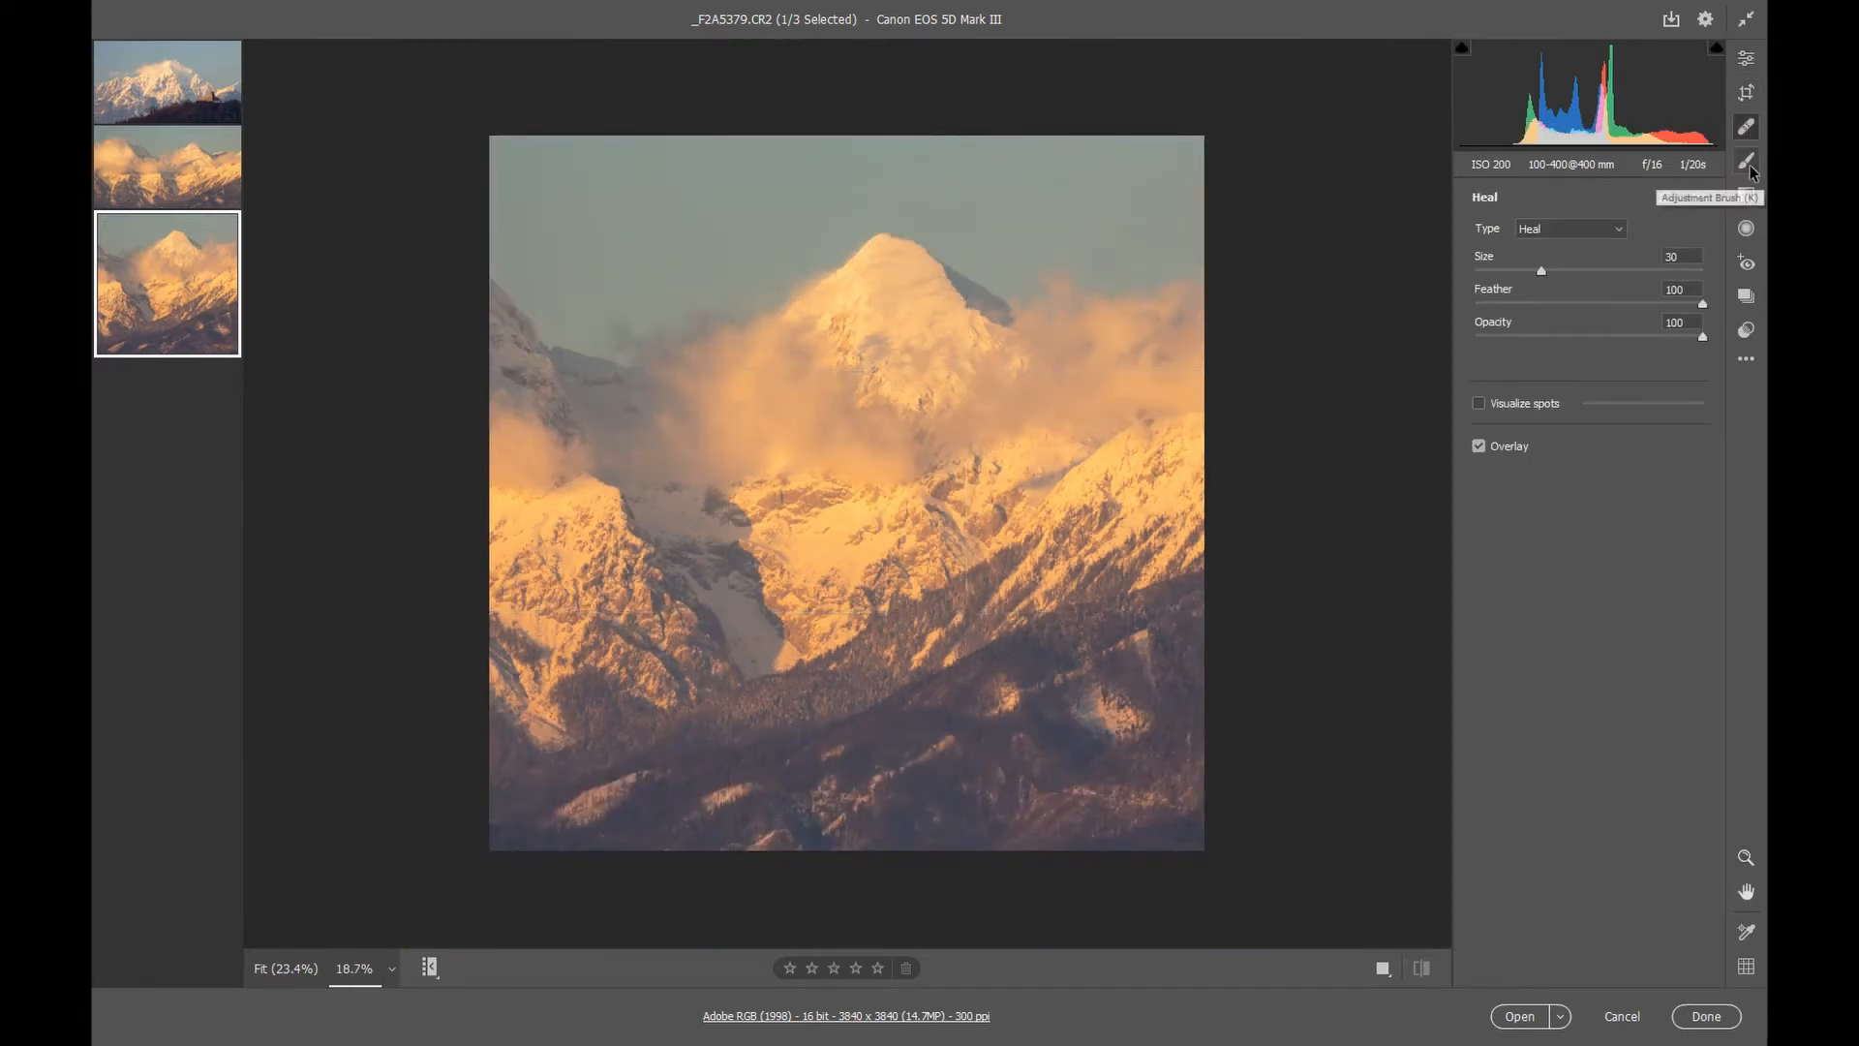
left_click(1748, 165)
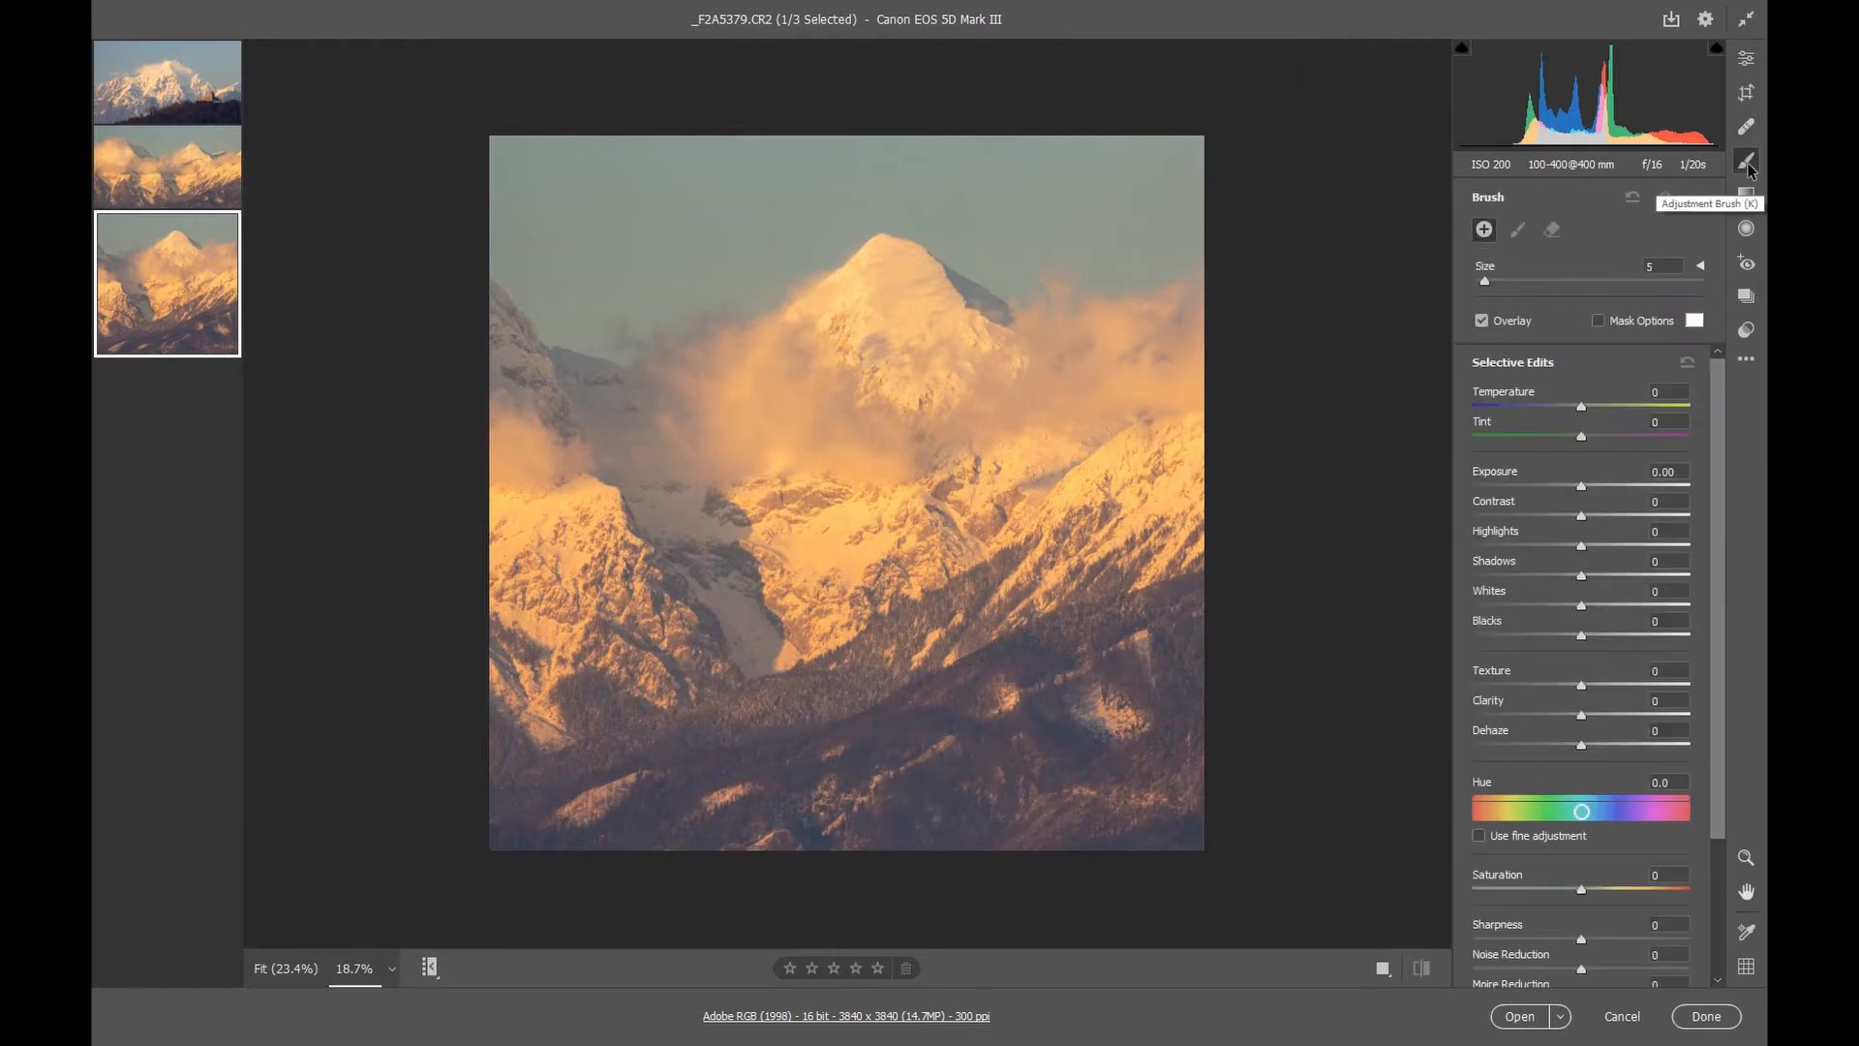
left_click(1747, 197)
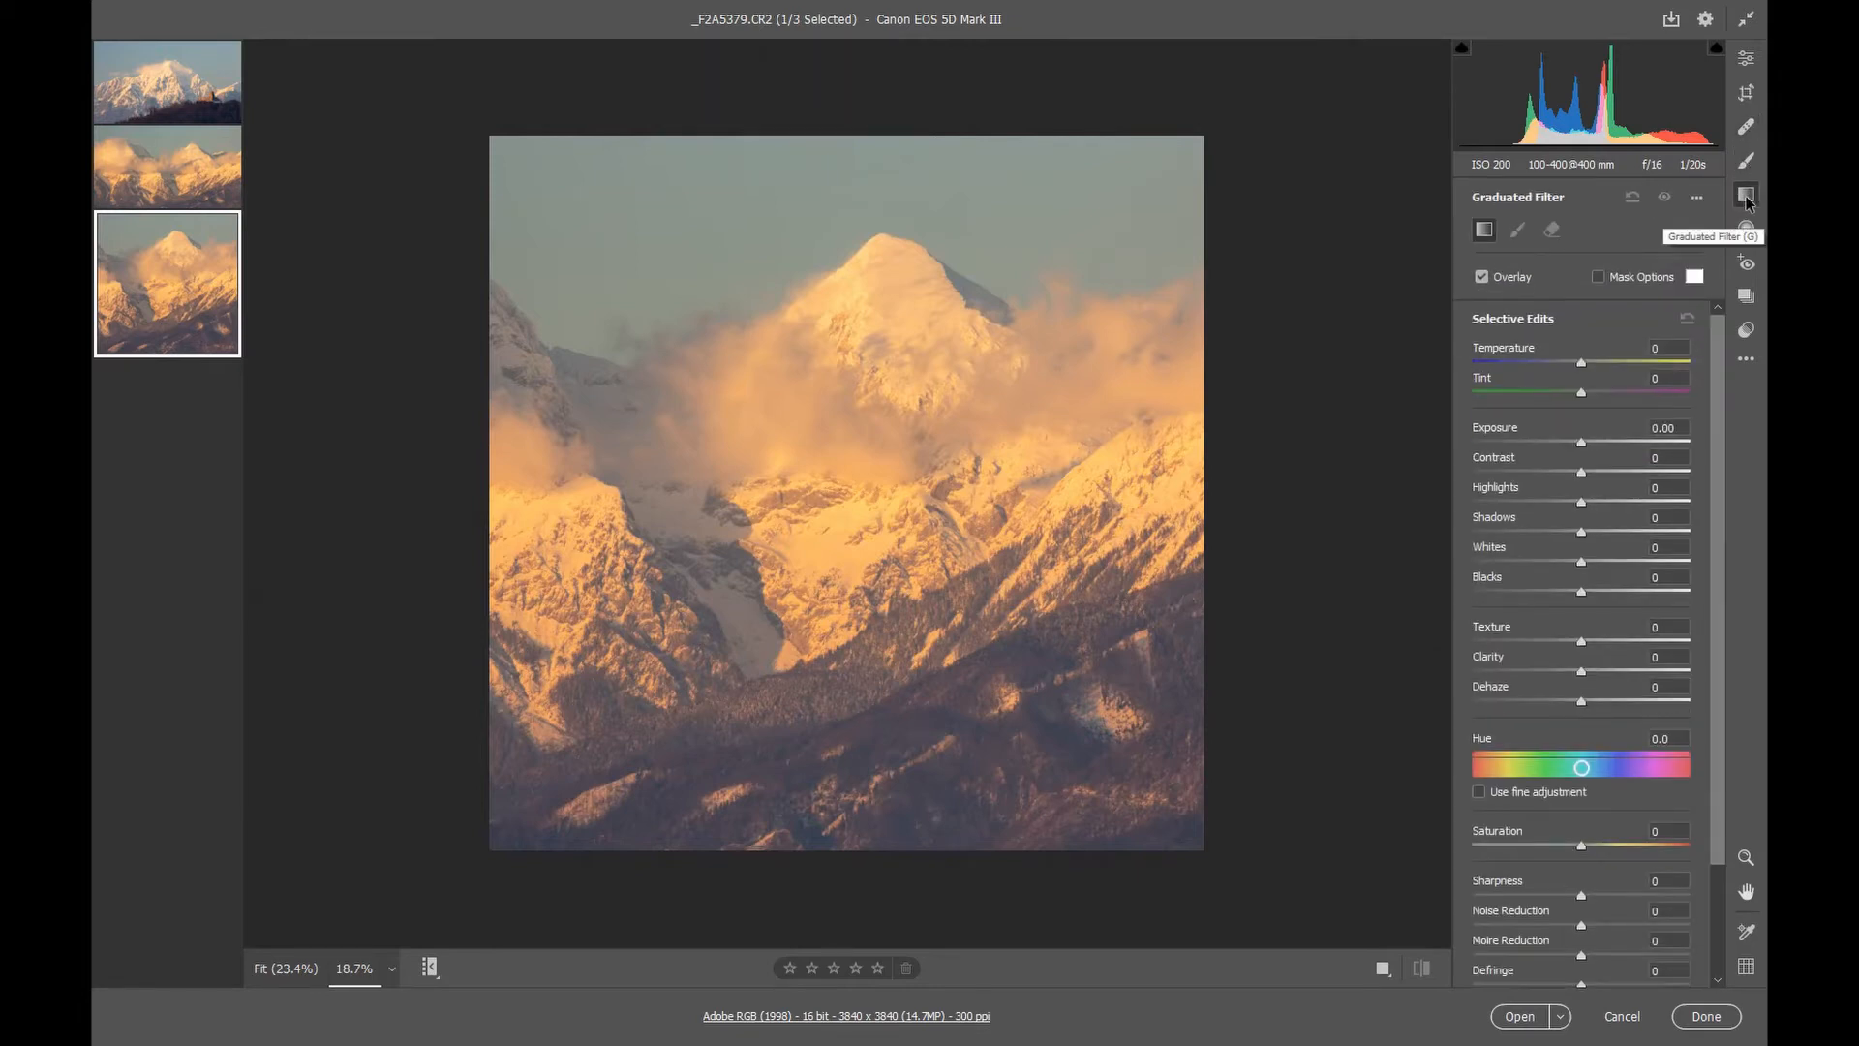
left_click(1748, 231)
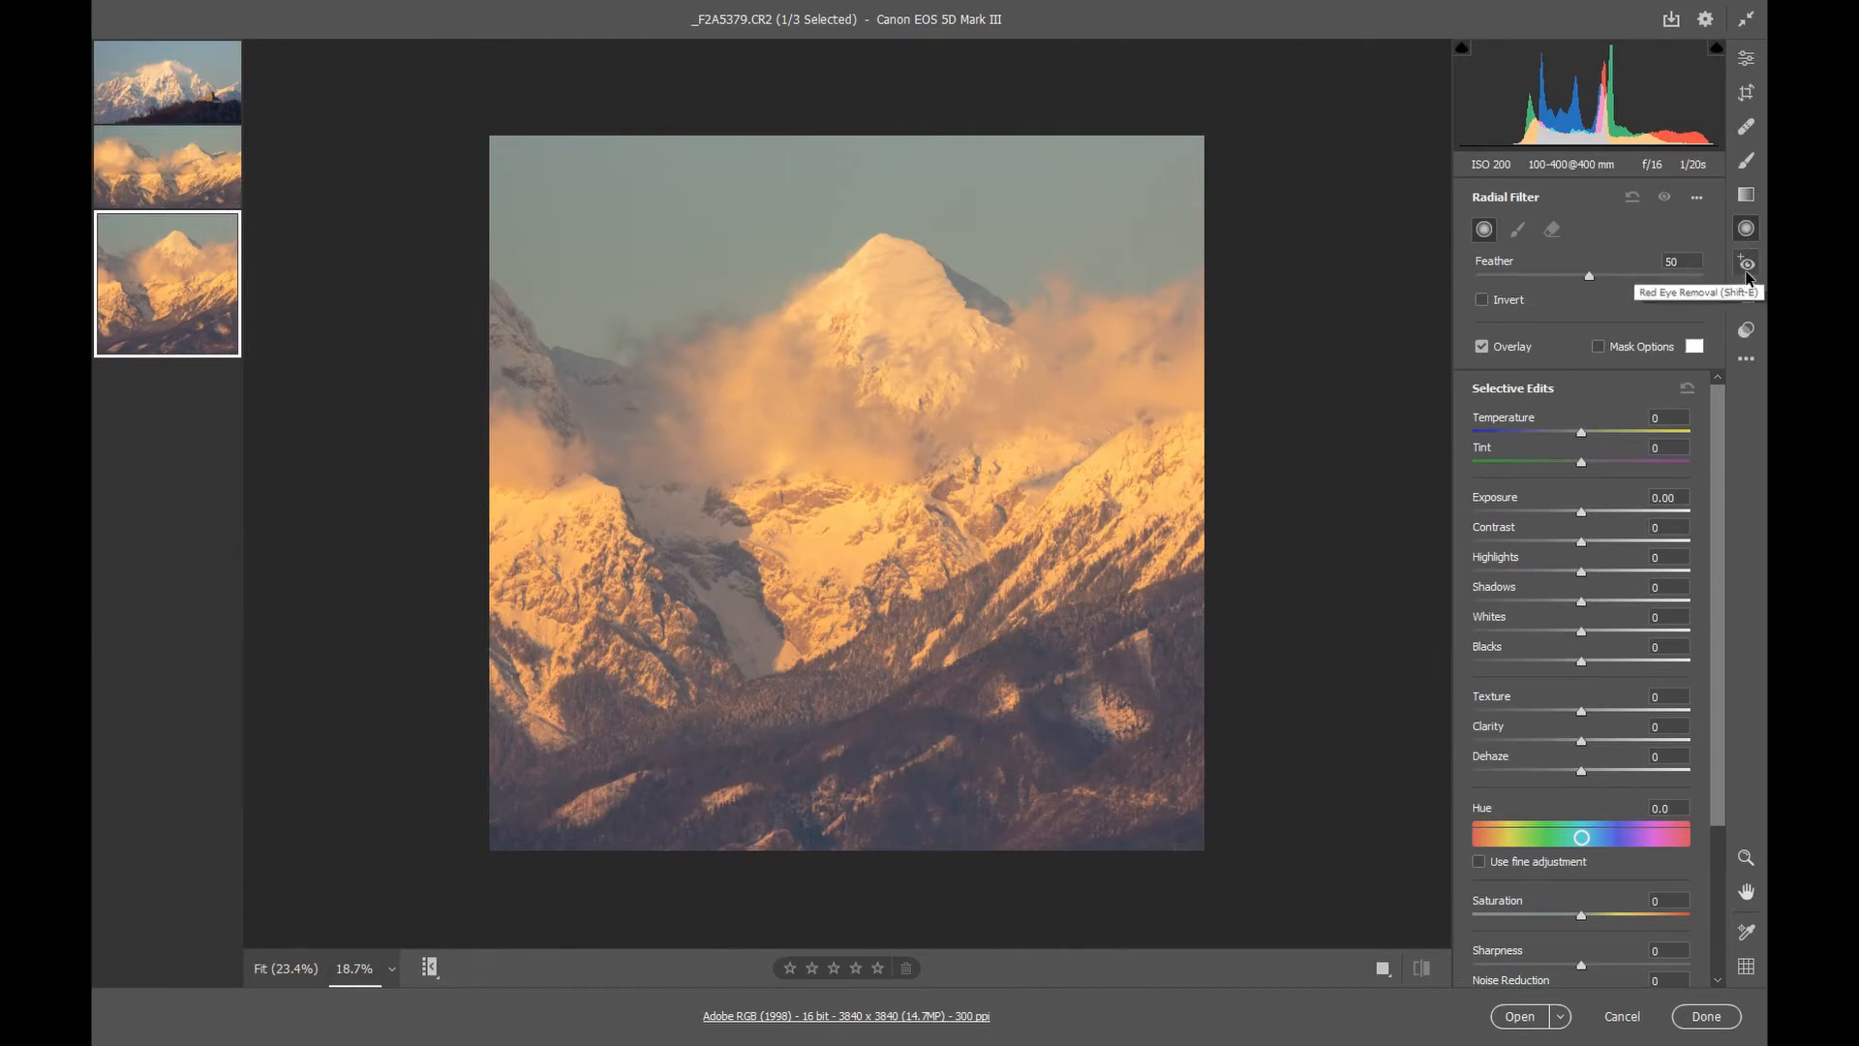
left_click(1748, 267)
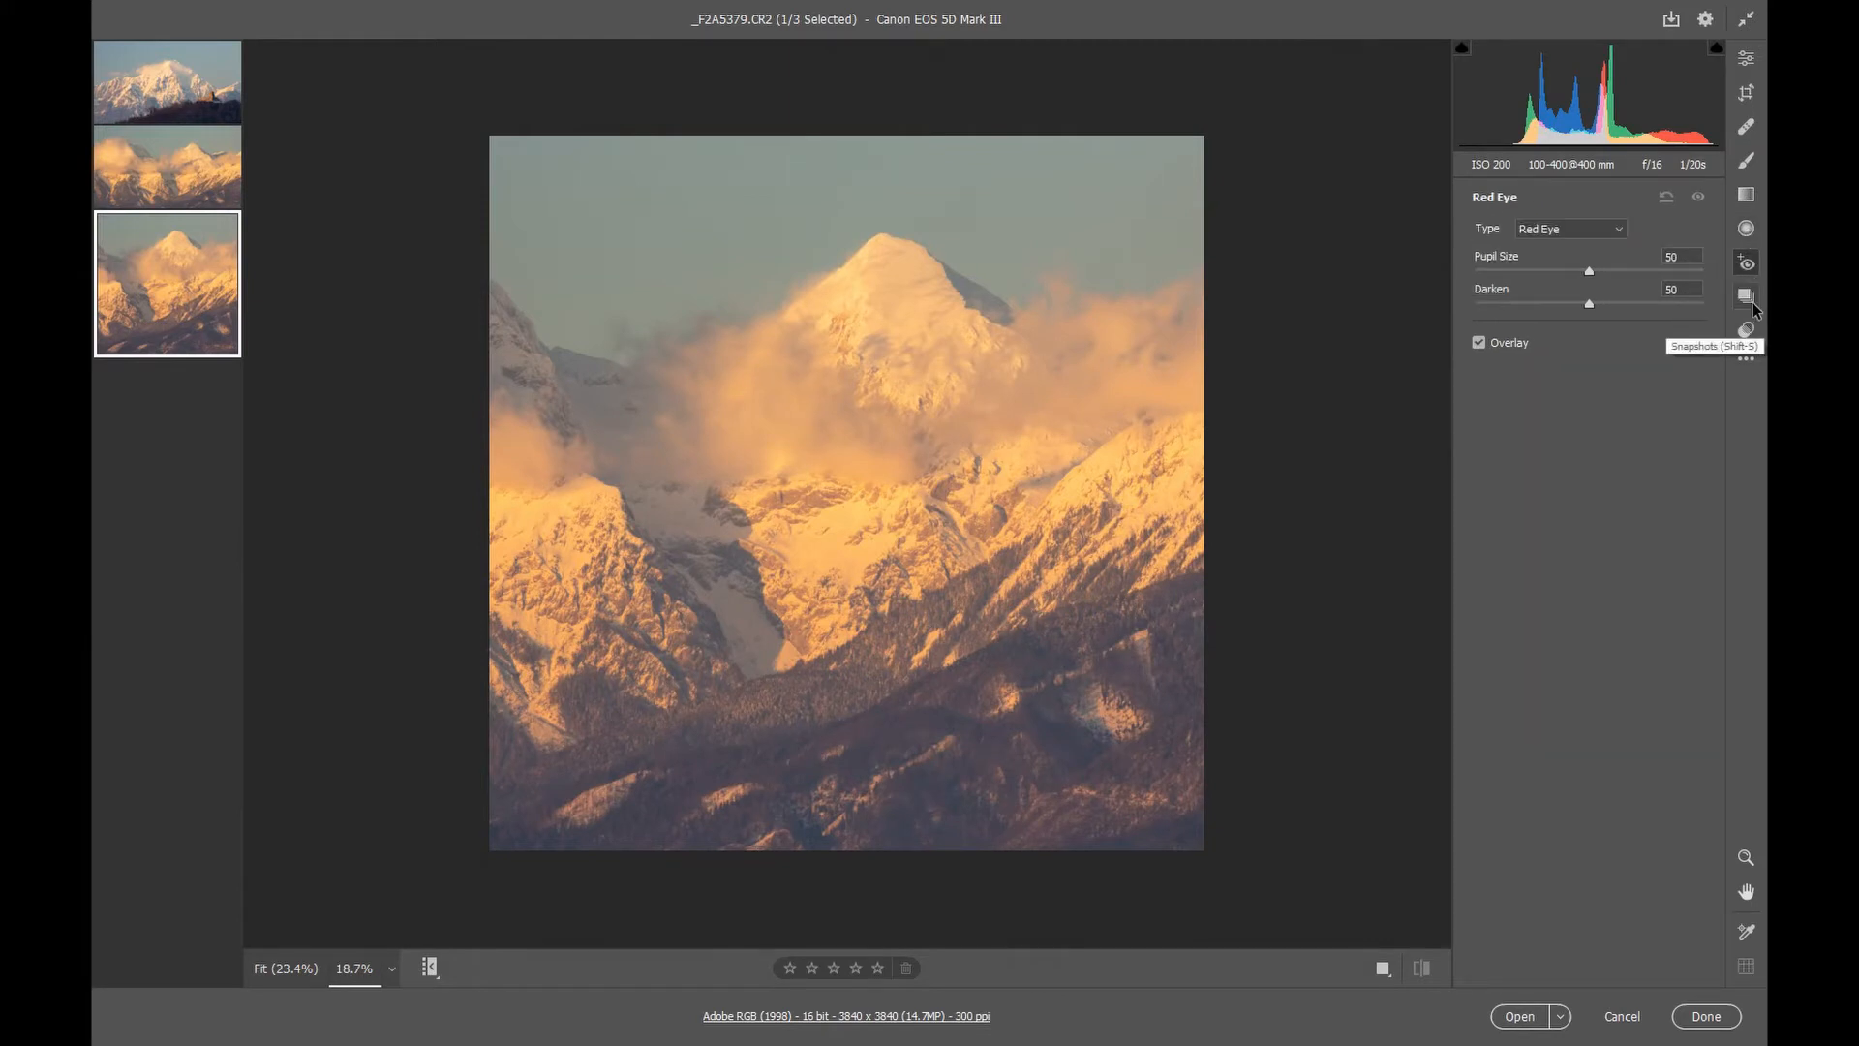
left_click(1749, 298)
left_click(1748, 331)
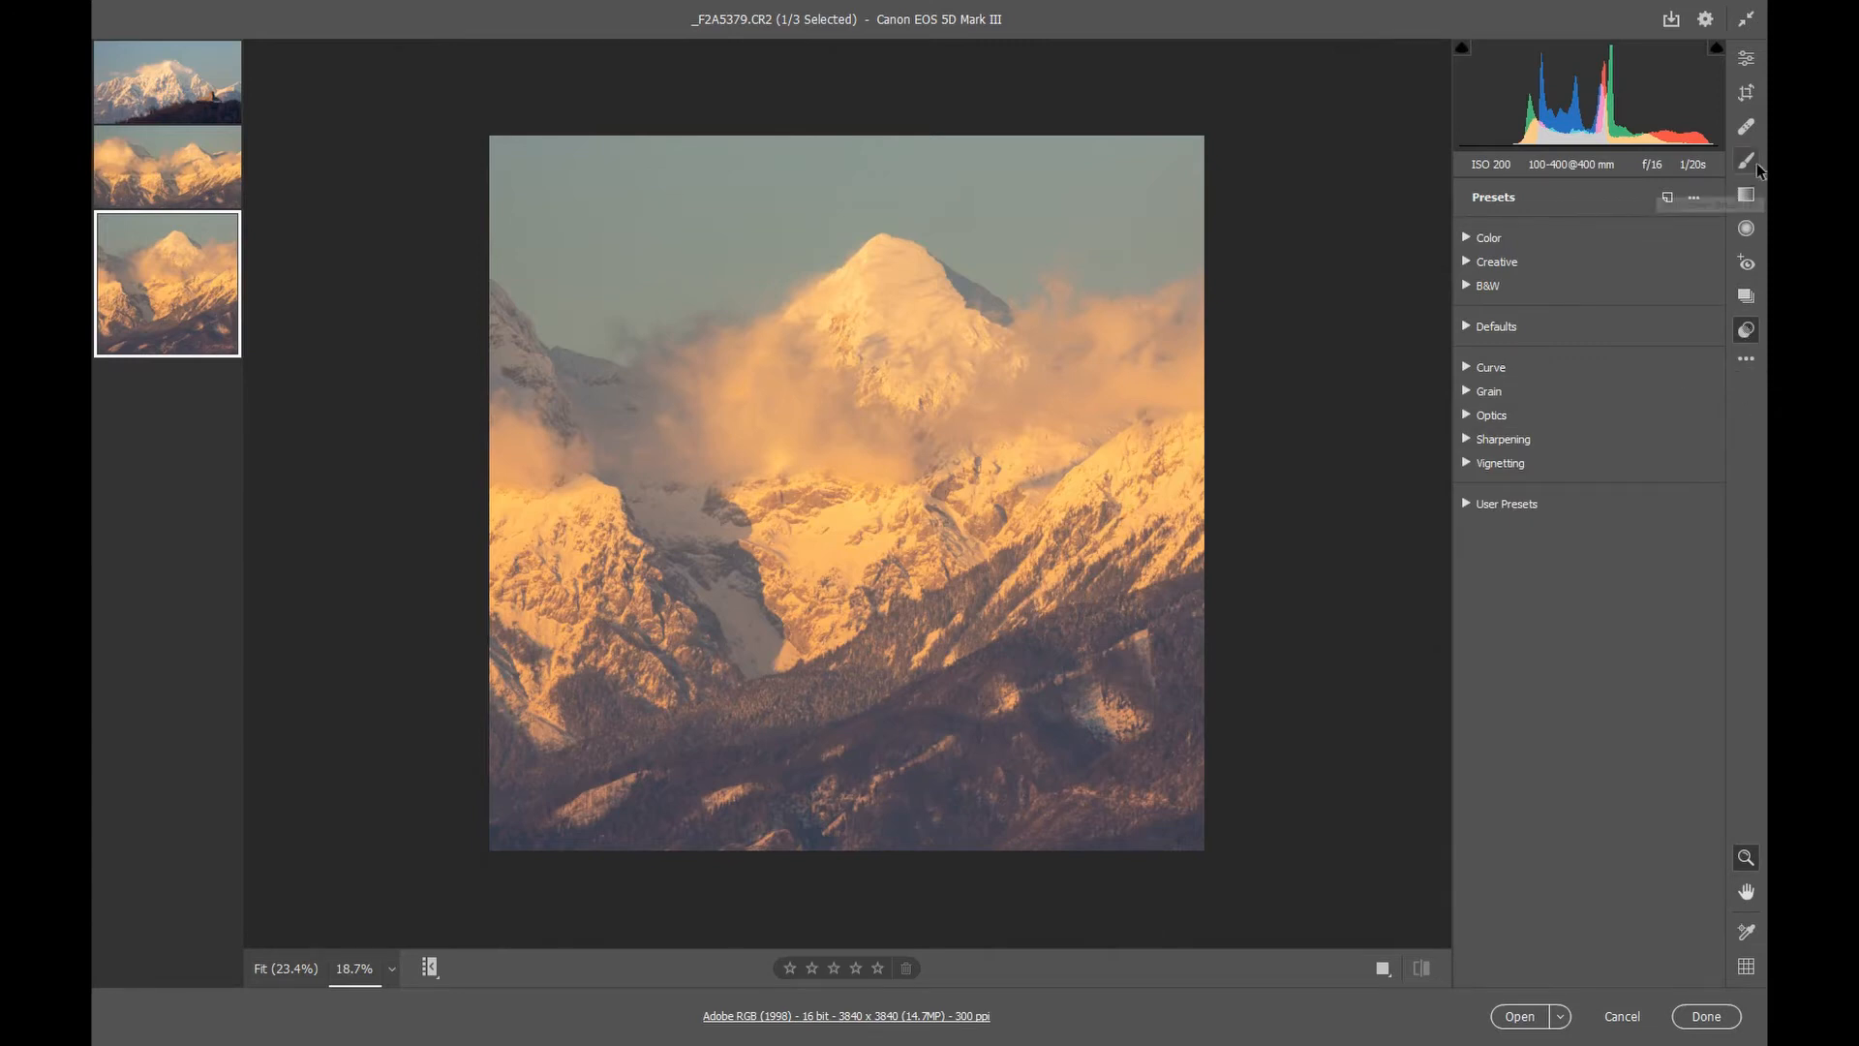
left_click(1748, 61)
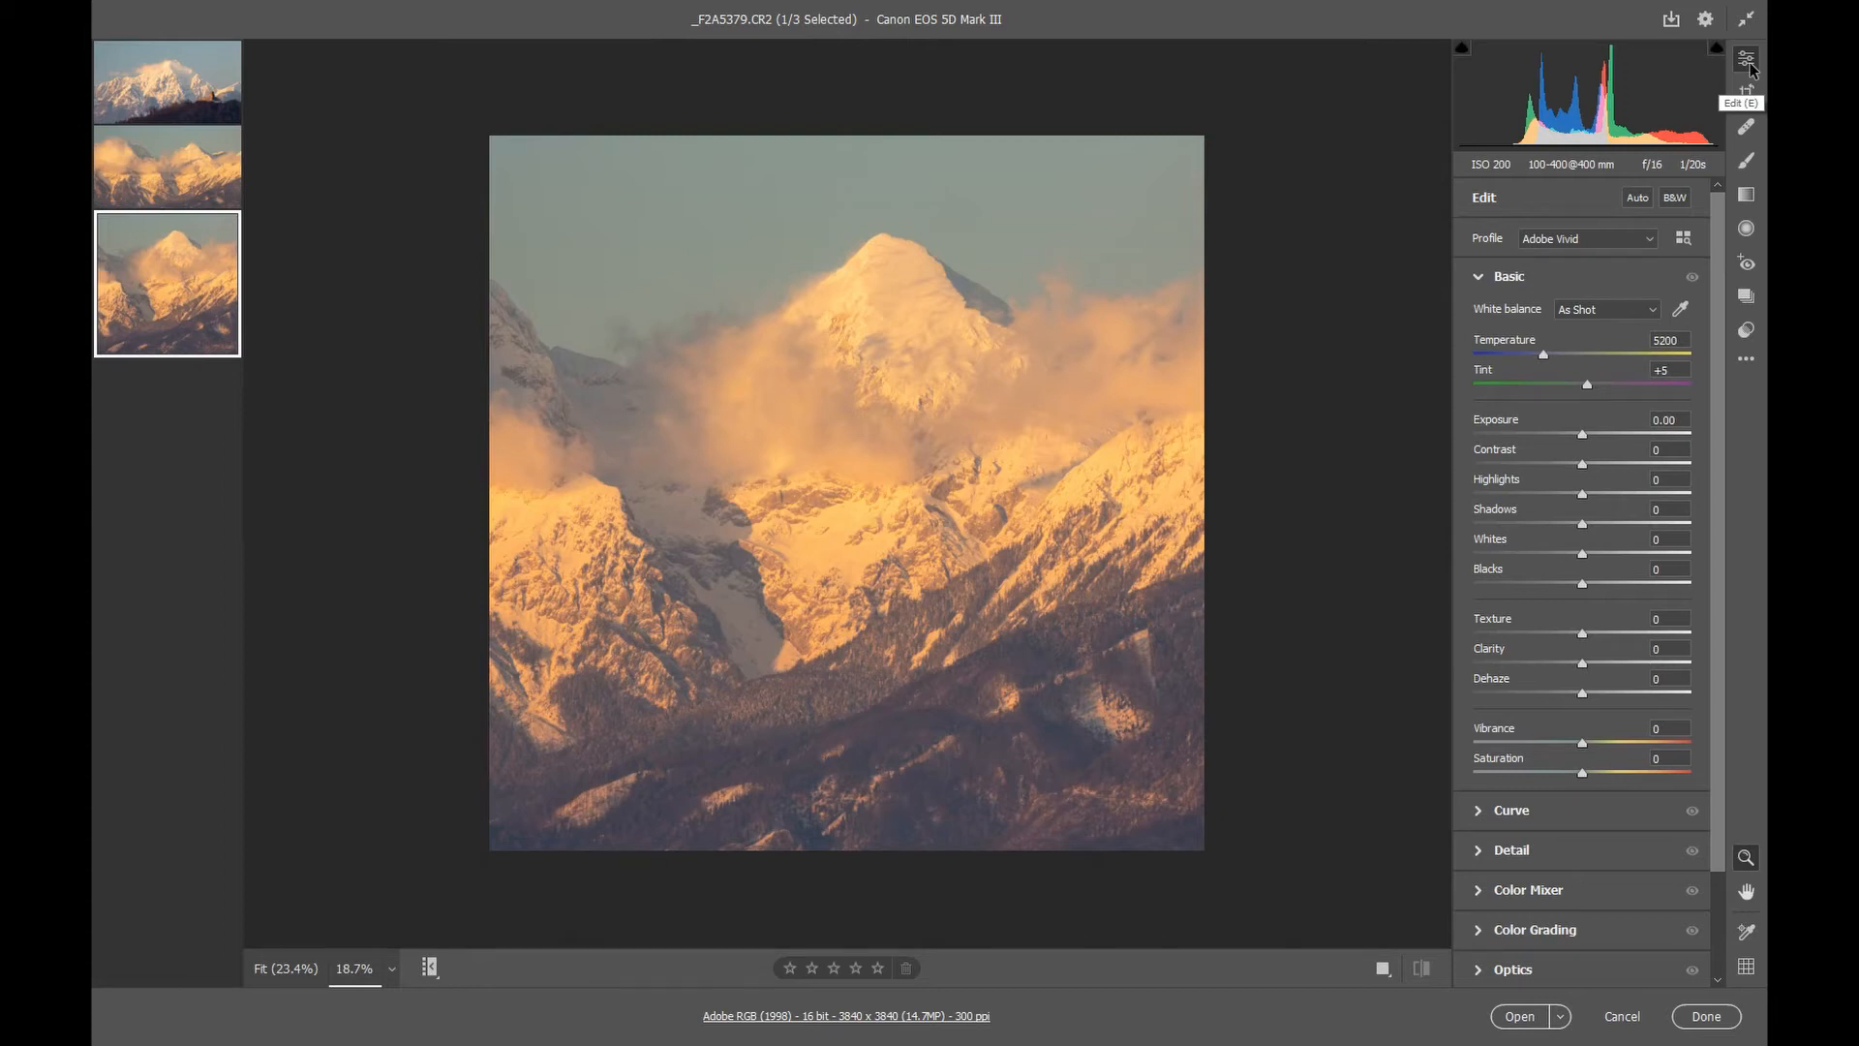
- Collapse the Basic adjustments and look through the Curve, Detail and Color Mixer settings, collapsing each one again
left_click(1485, 277)
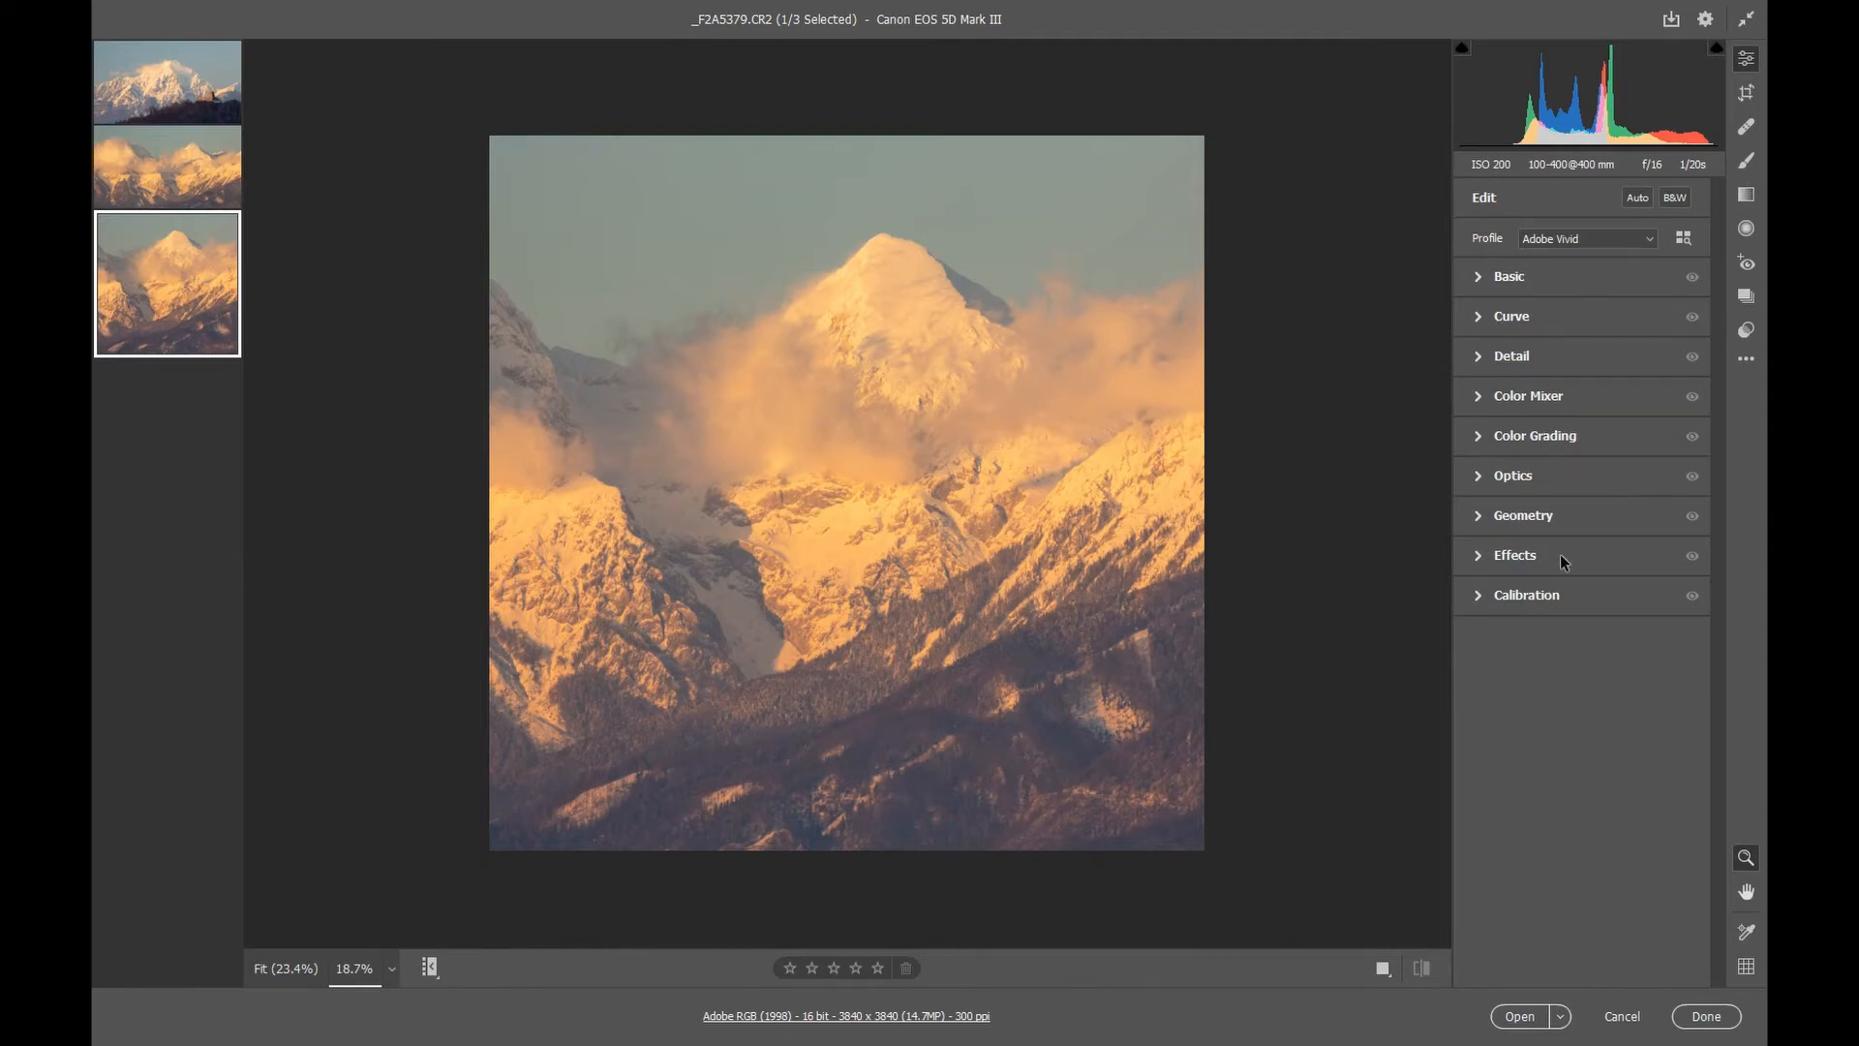
left_click(1479, 320)
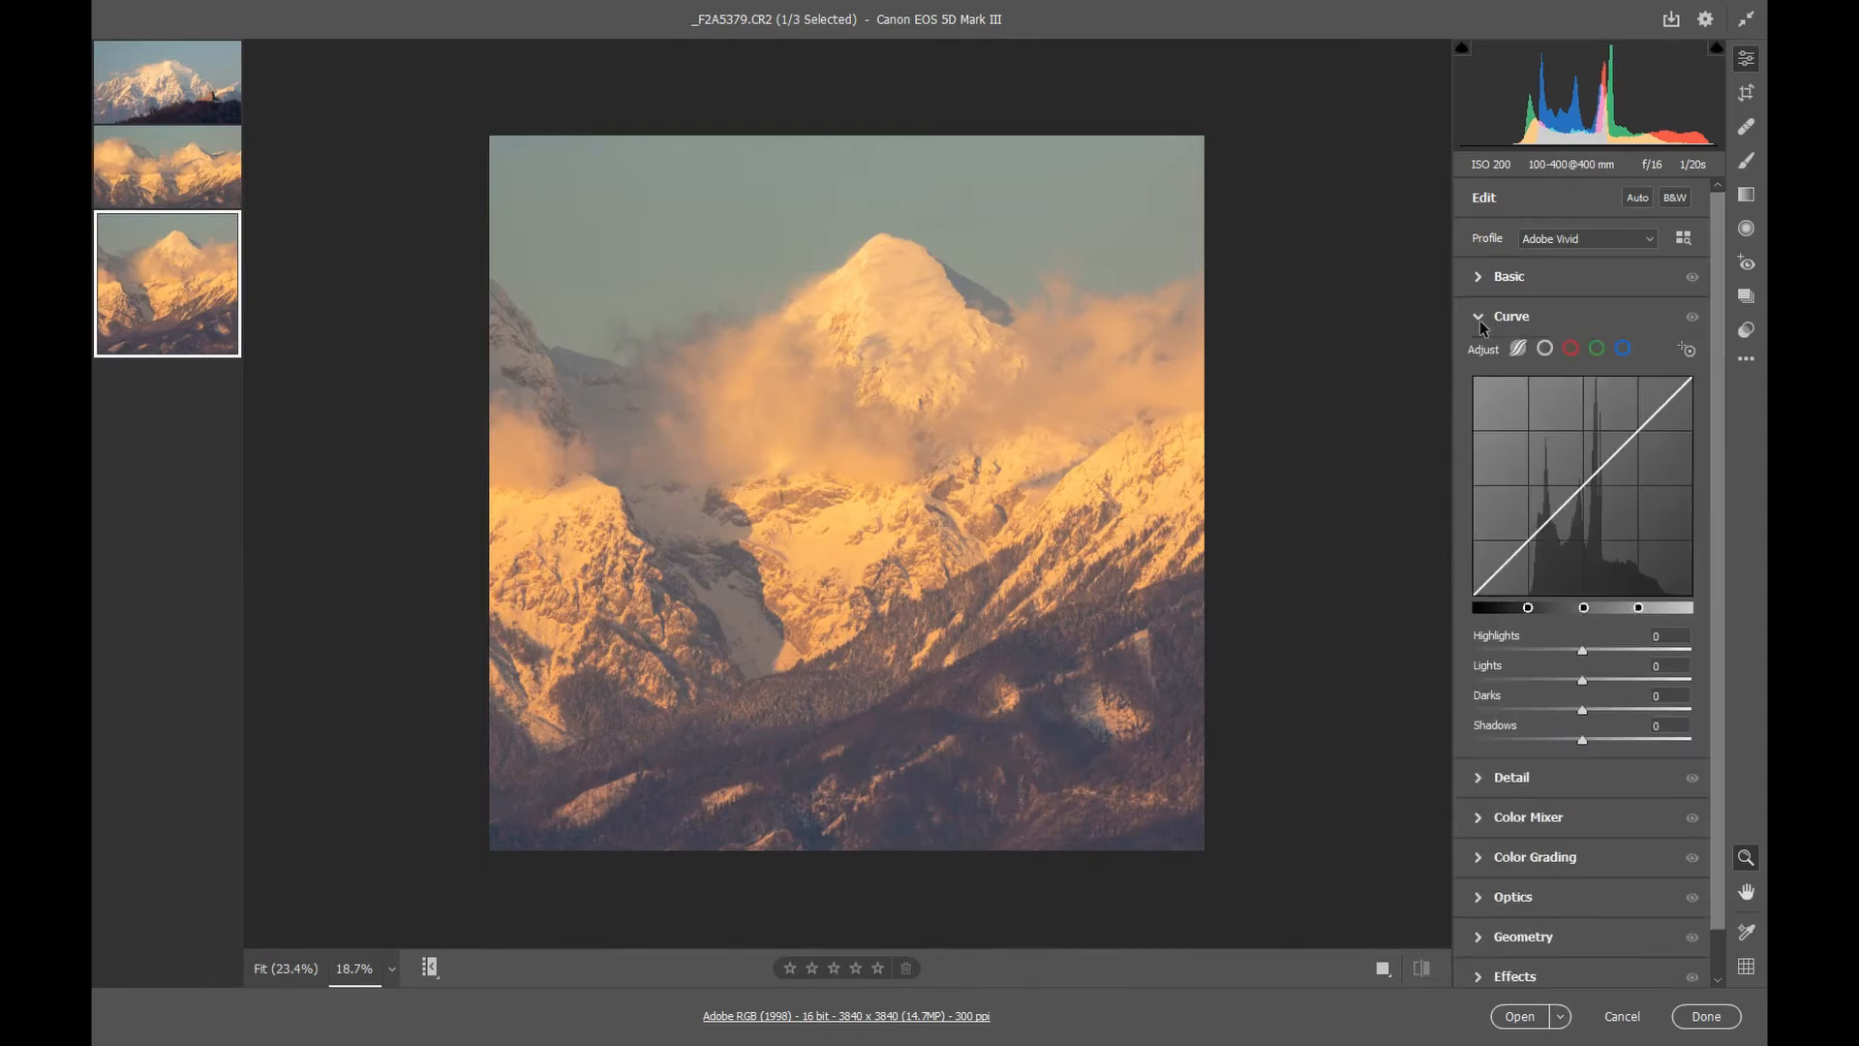
left_click(1479, 317)
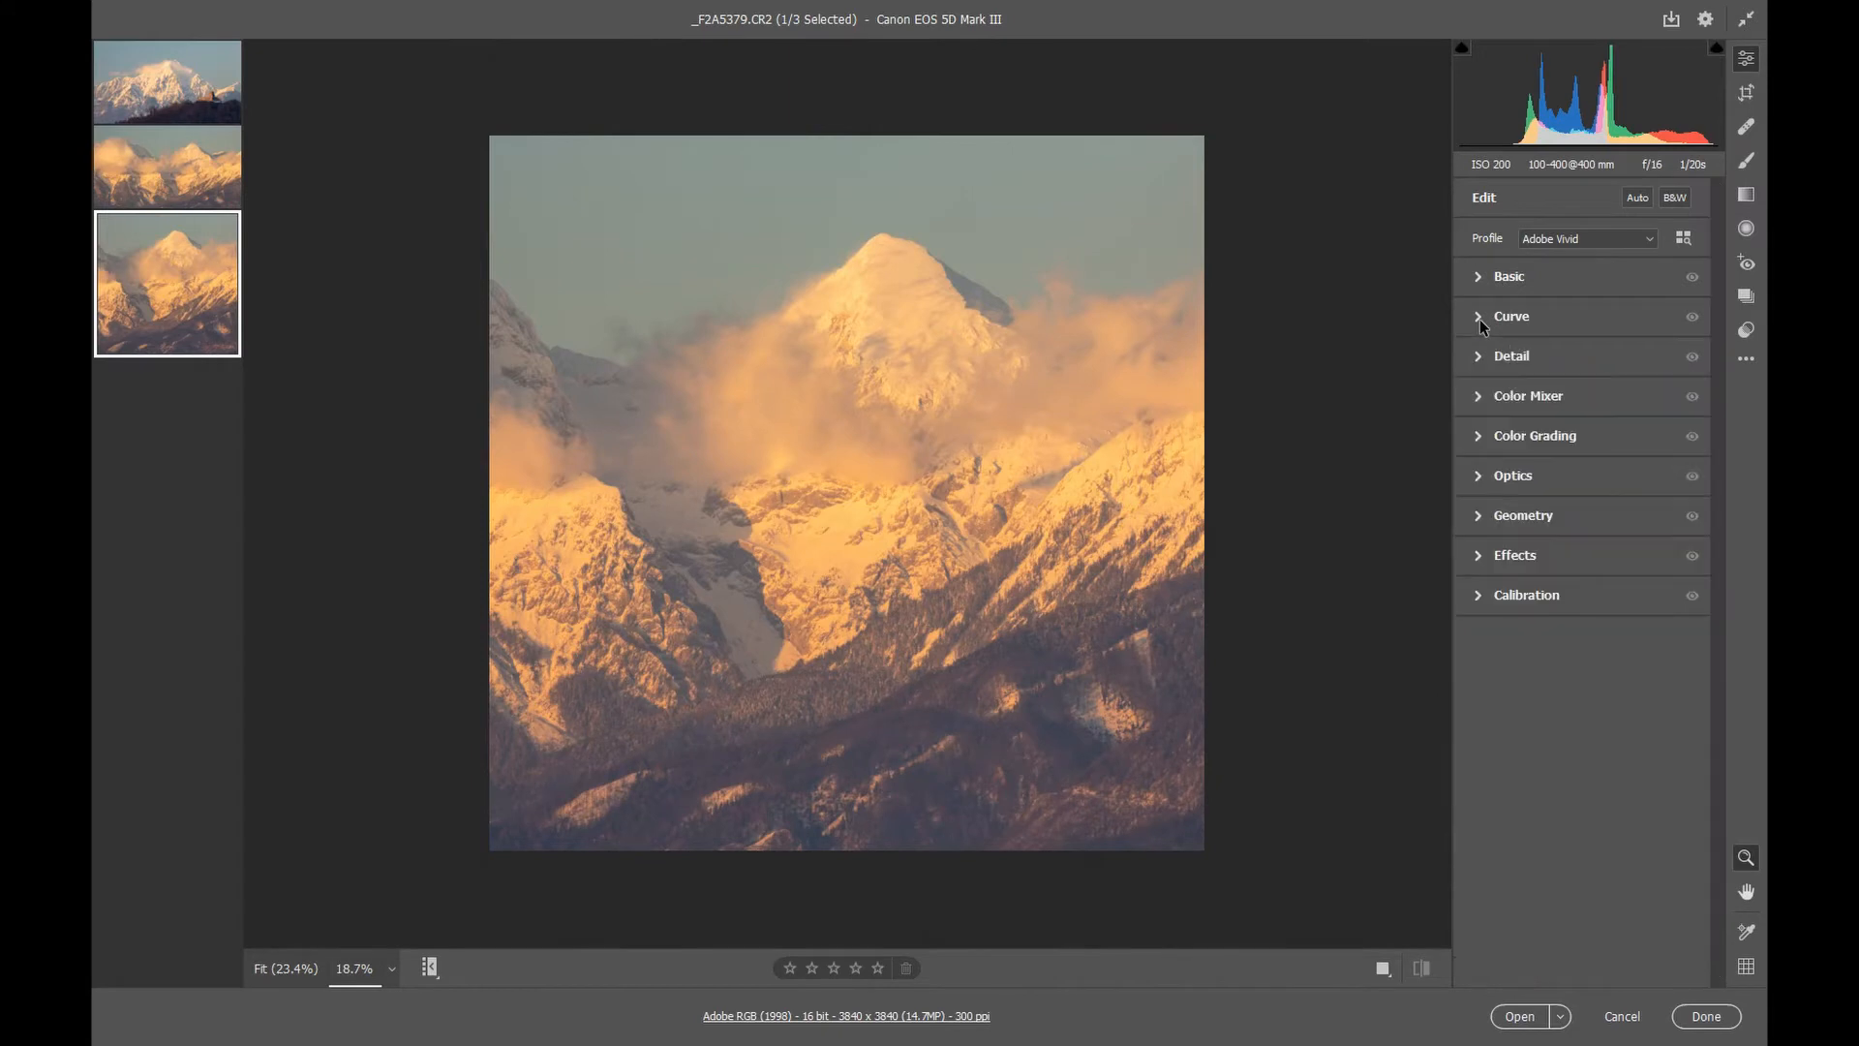
left_click(1479, 318)
left_click(1479, 320)
left_click(1481, 358)
left_click(1483, 358)
left_click(1481, 395)
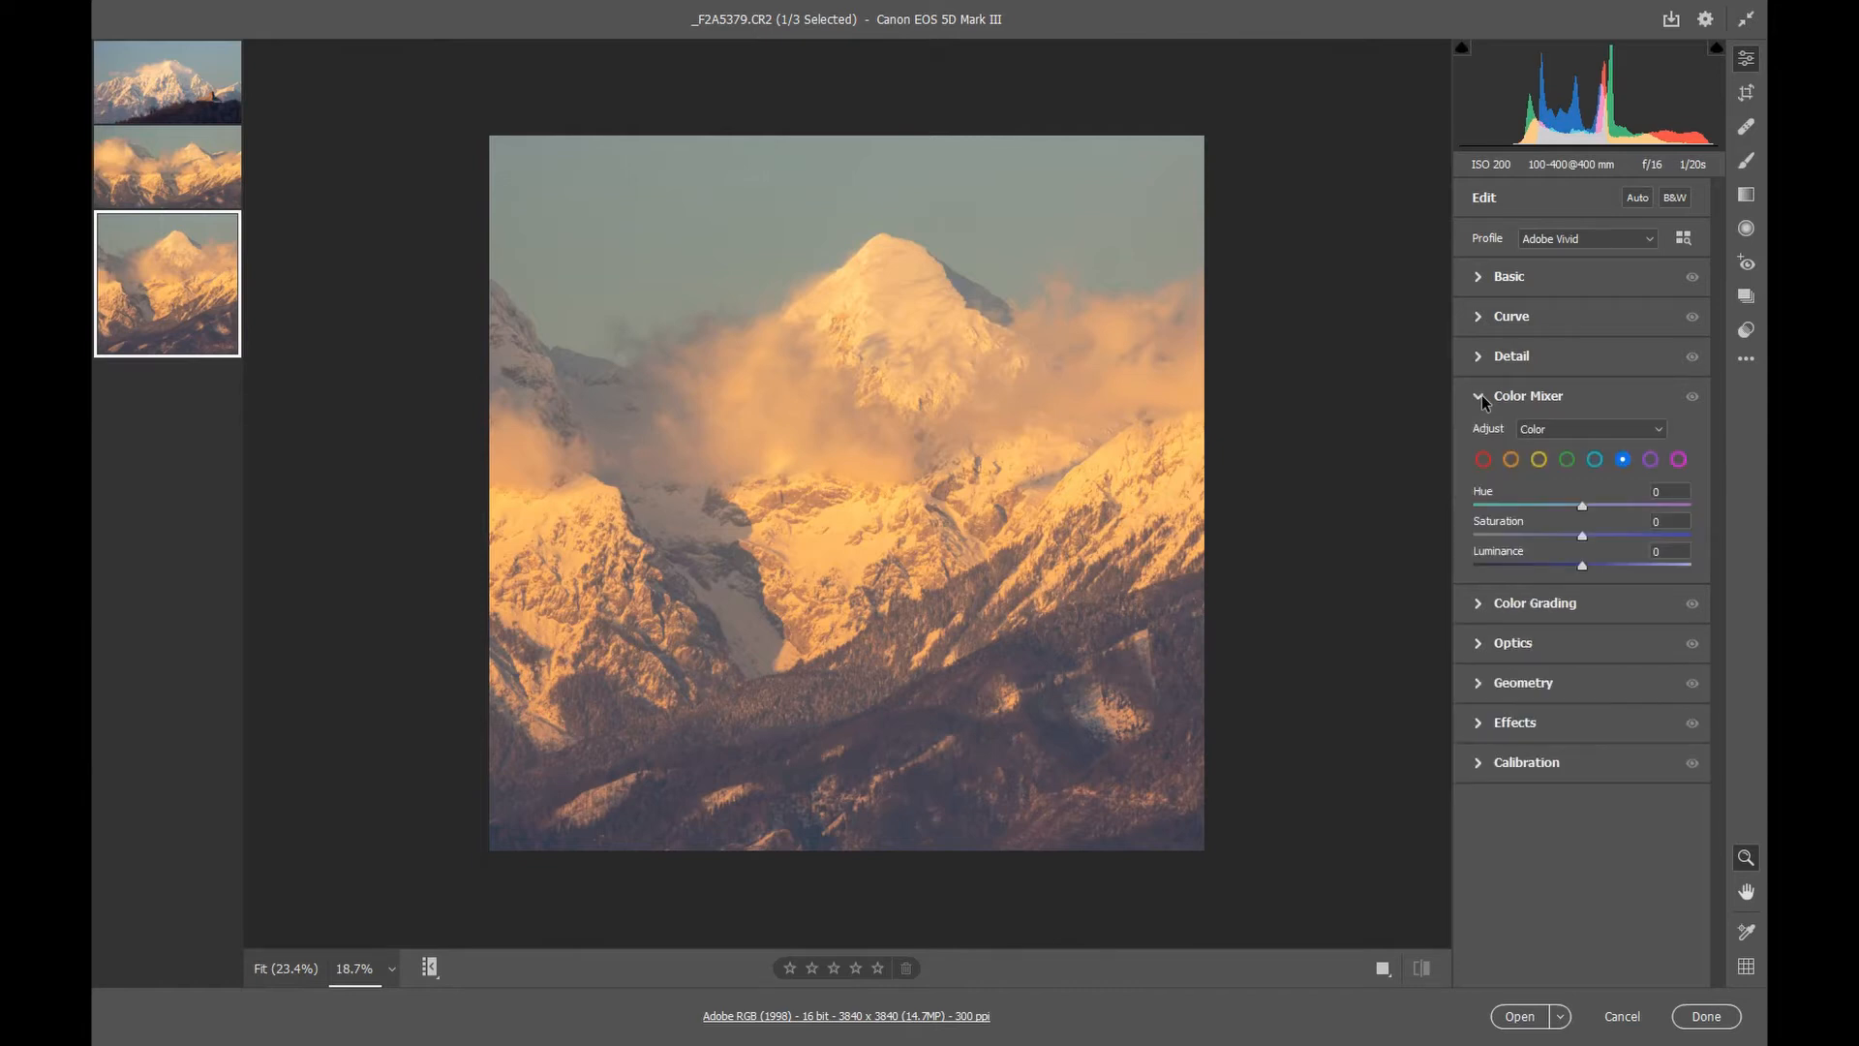
left_click(1482, 395)
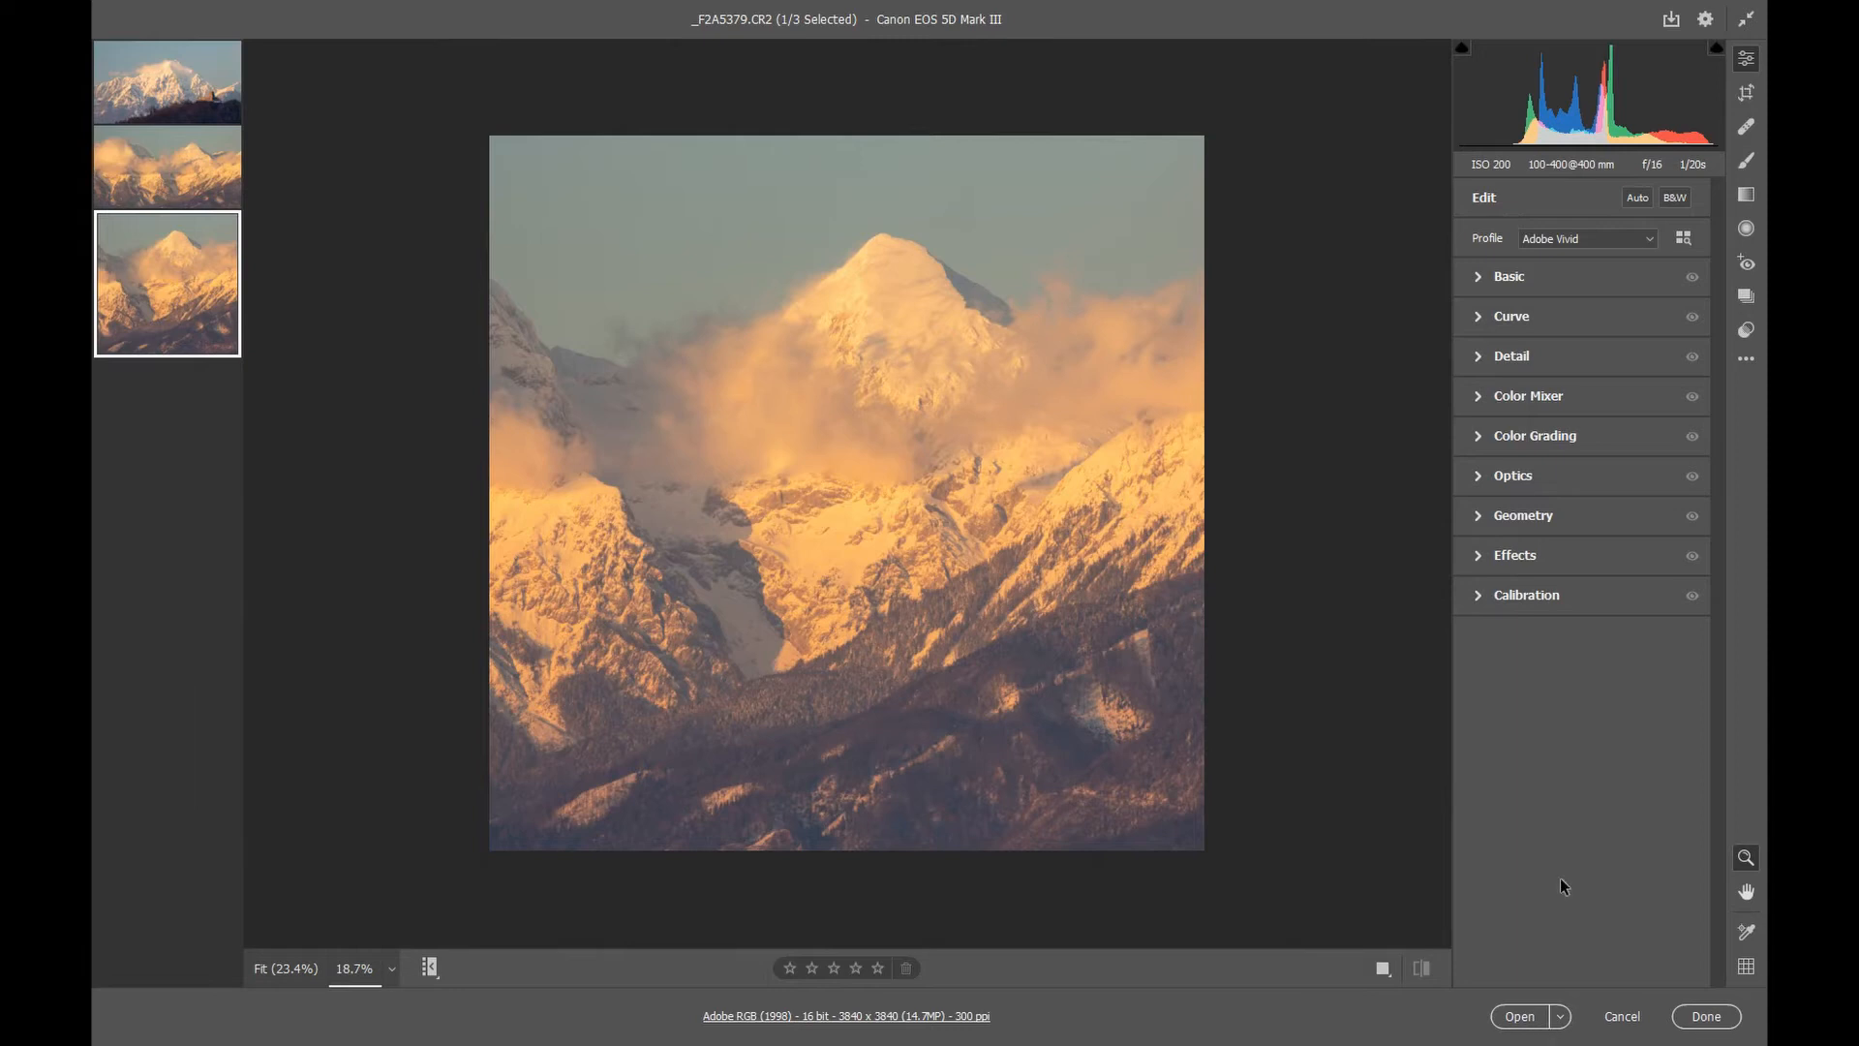
- Review the Basic, Curve, Detail and Optics settings one at a time, leaving every section collapsed
mouse_move(1563, 112)
left_click(1478, 279)
left_click(1478, 279)
left_click(1478, 277)
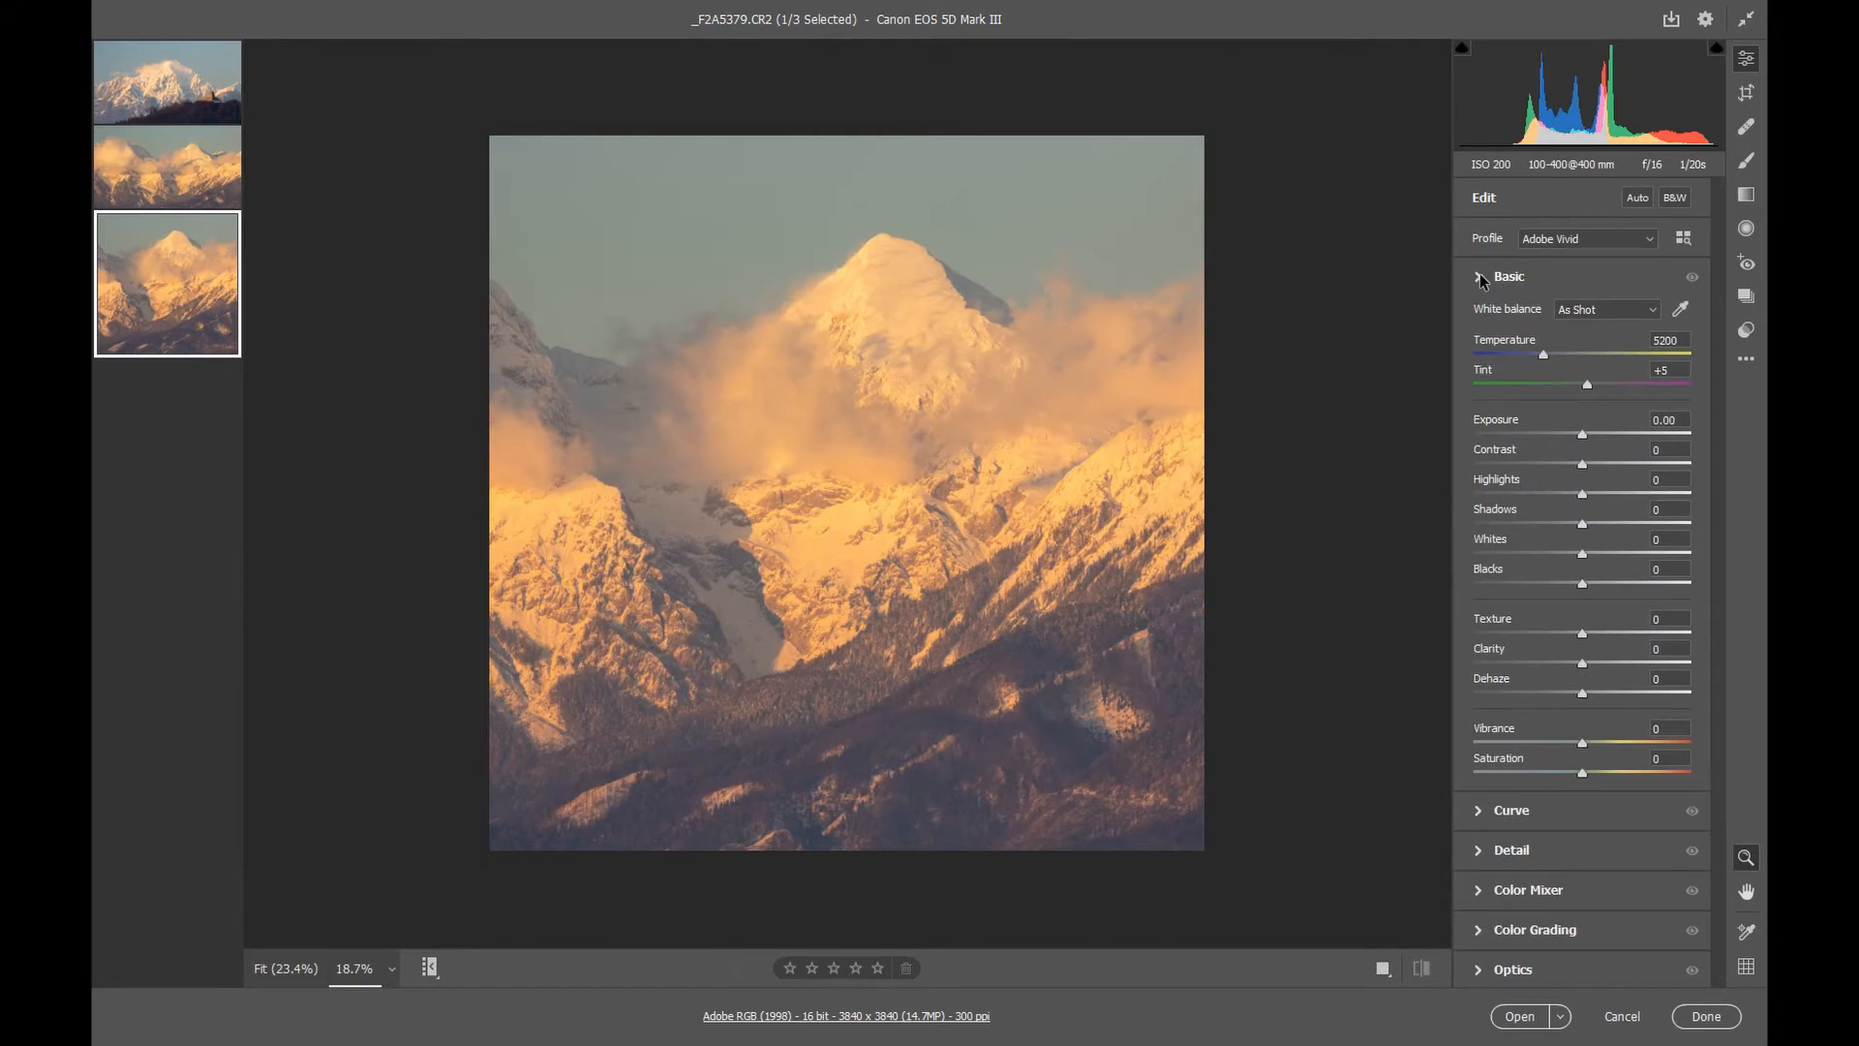
left_click(1478, 276)
left_click(1478, 316)
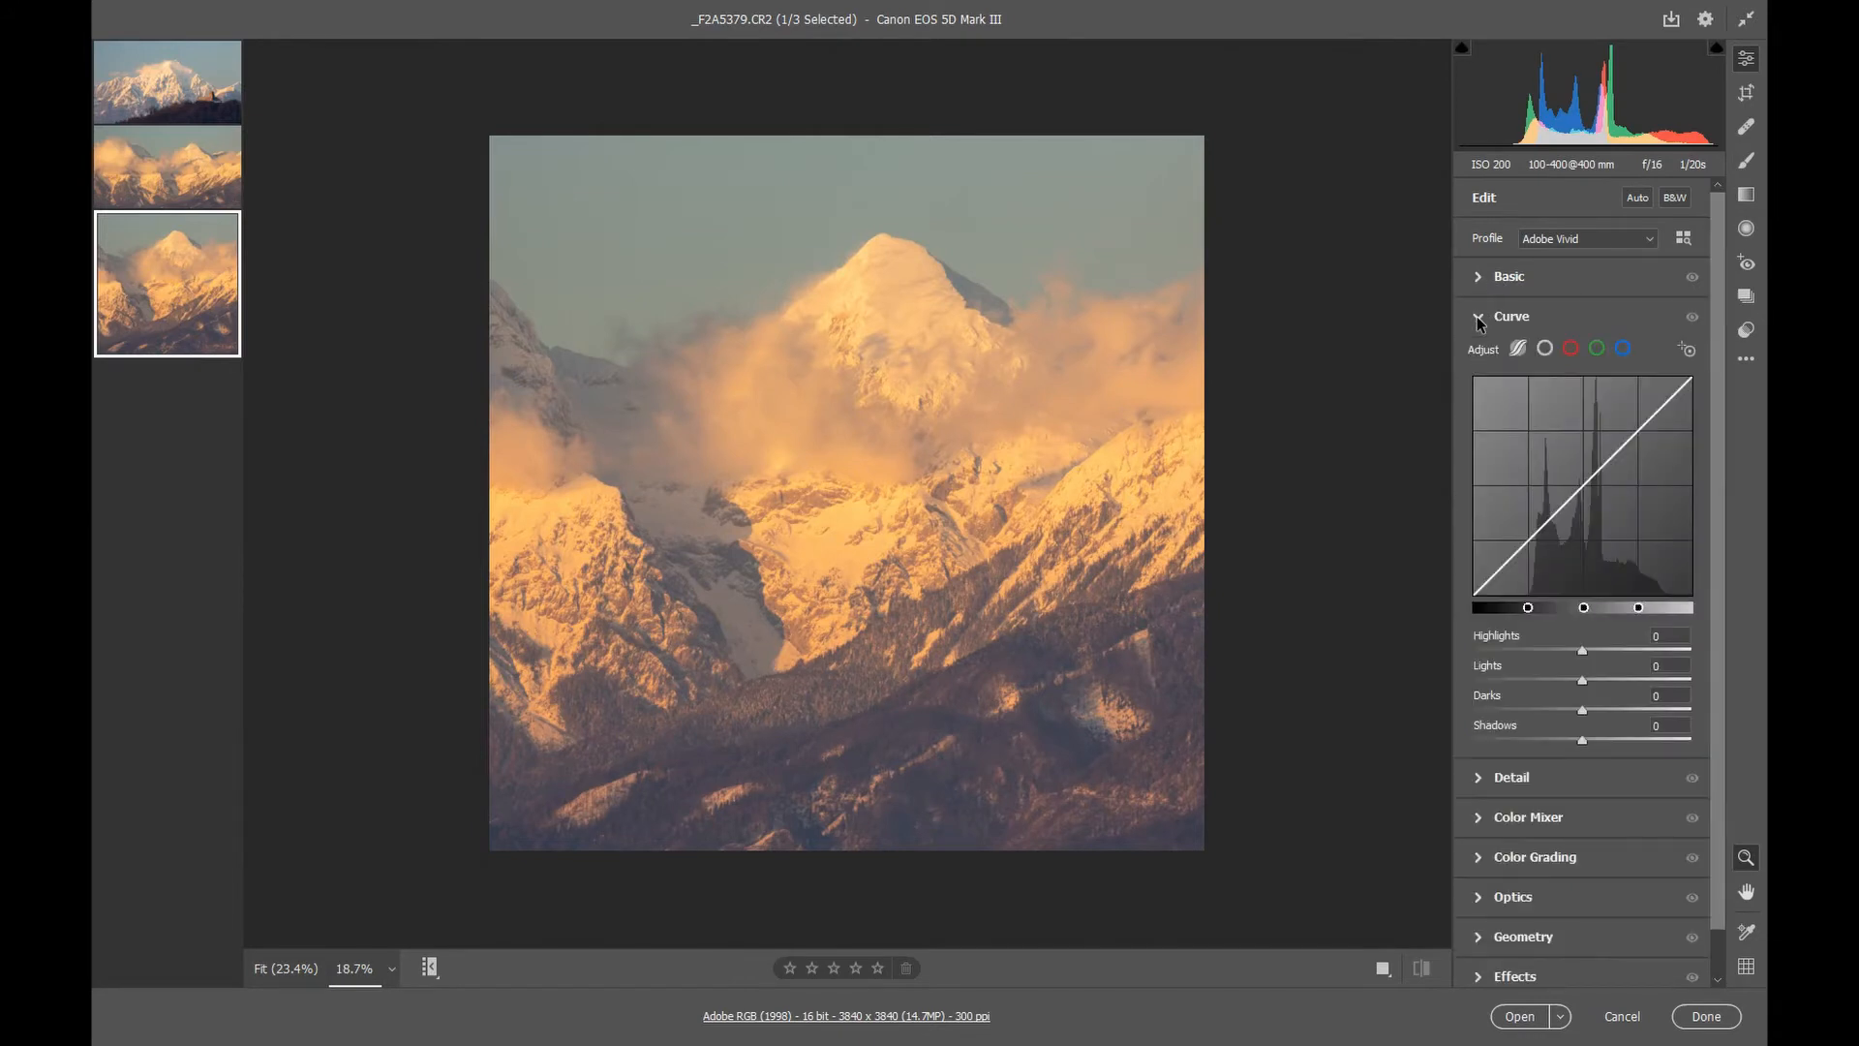
left_click(1478, 317)
left_click(1479, 356)
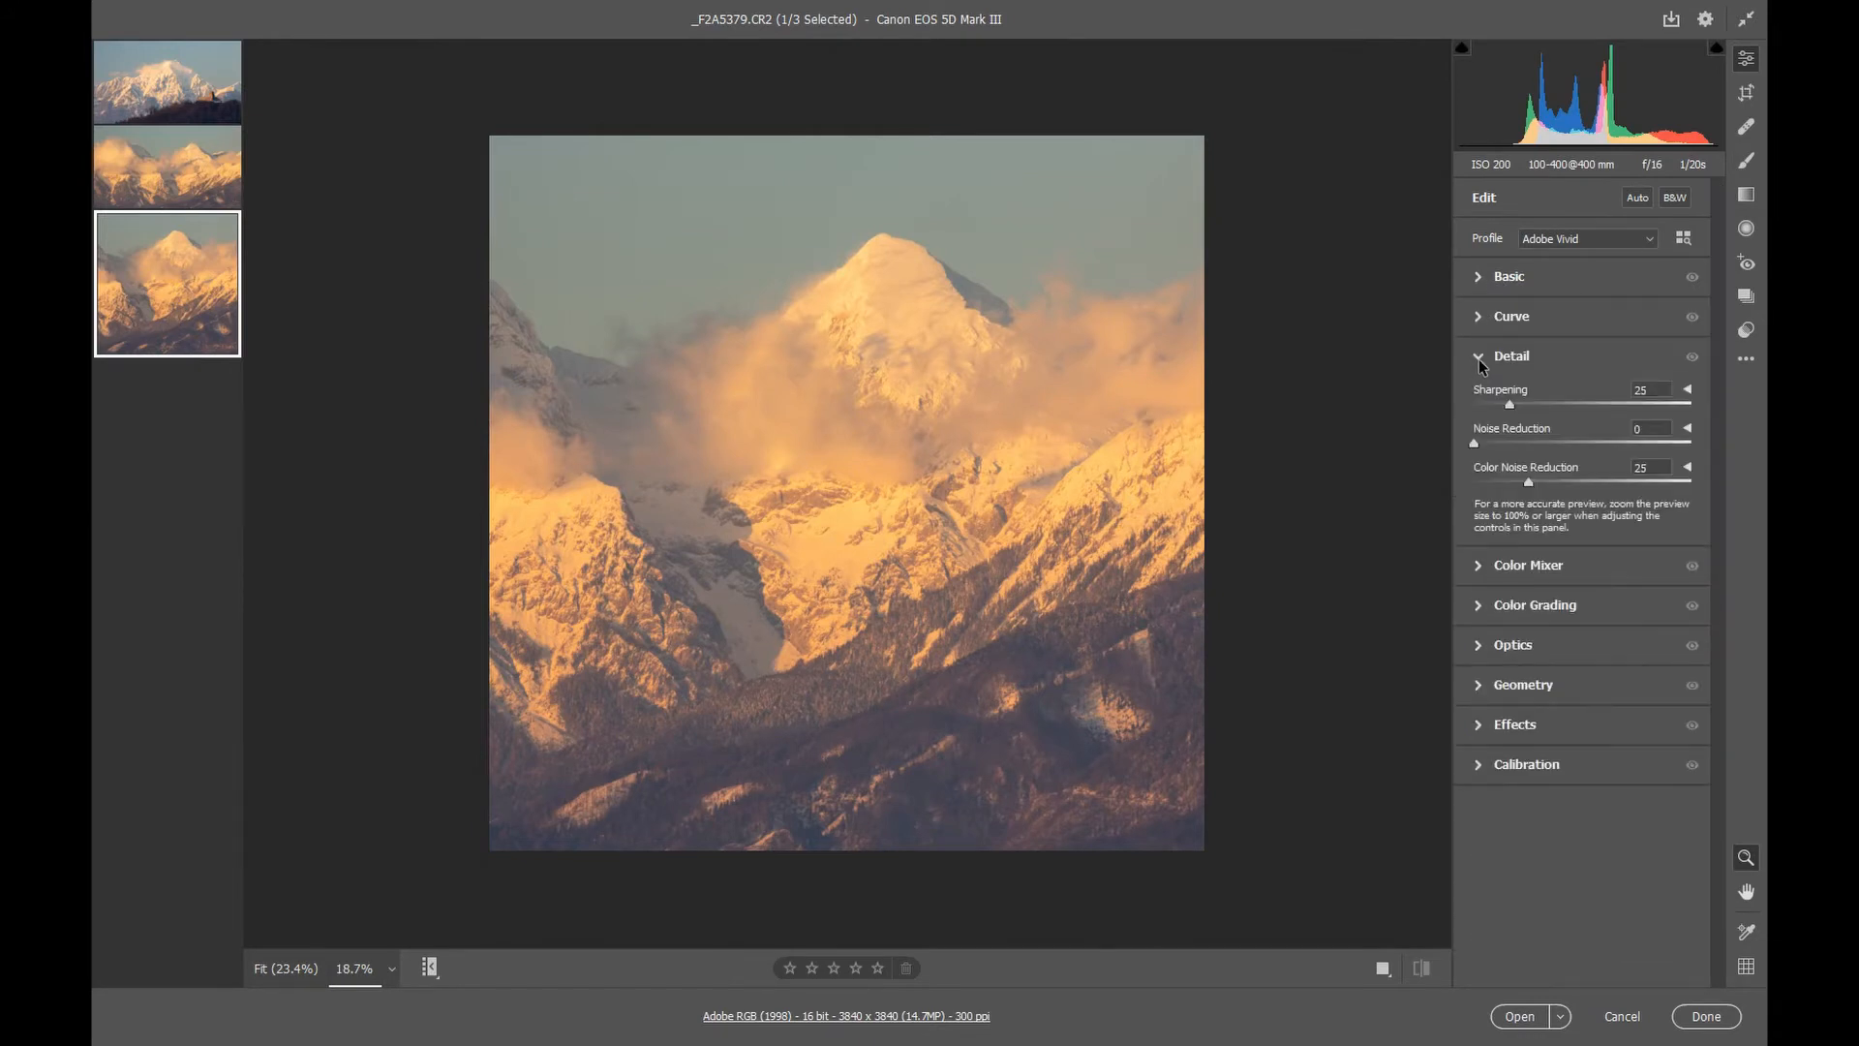
left_click(1480, 358)
left_click(1477, 476)
left_click(1478, 276)
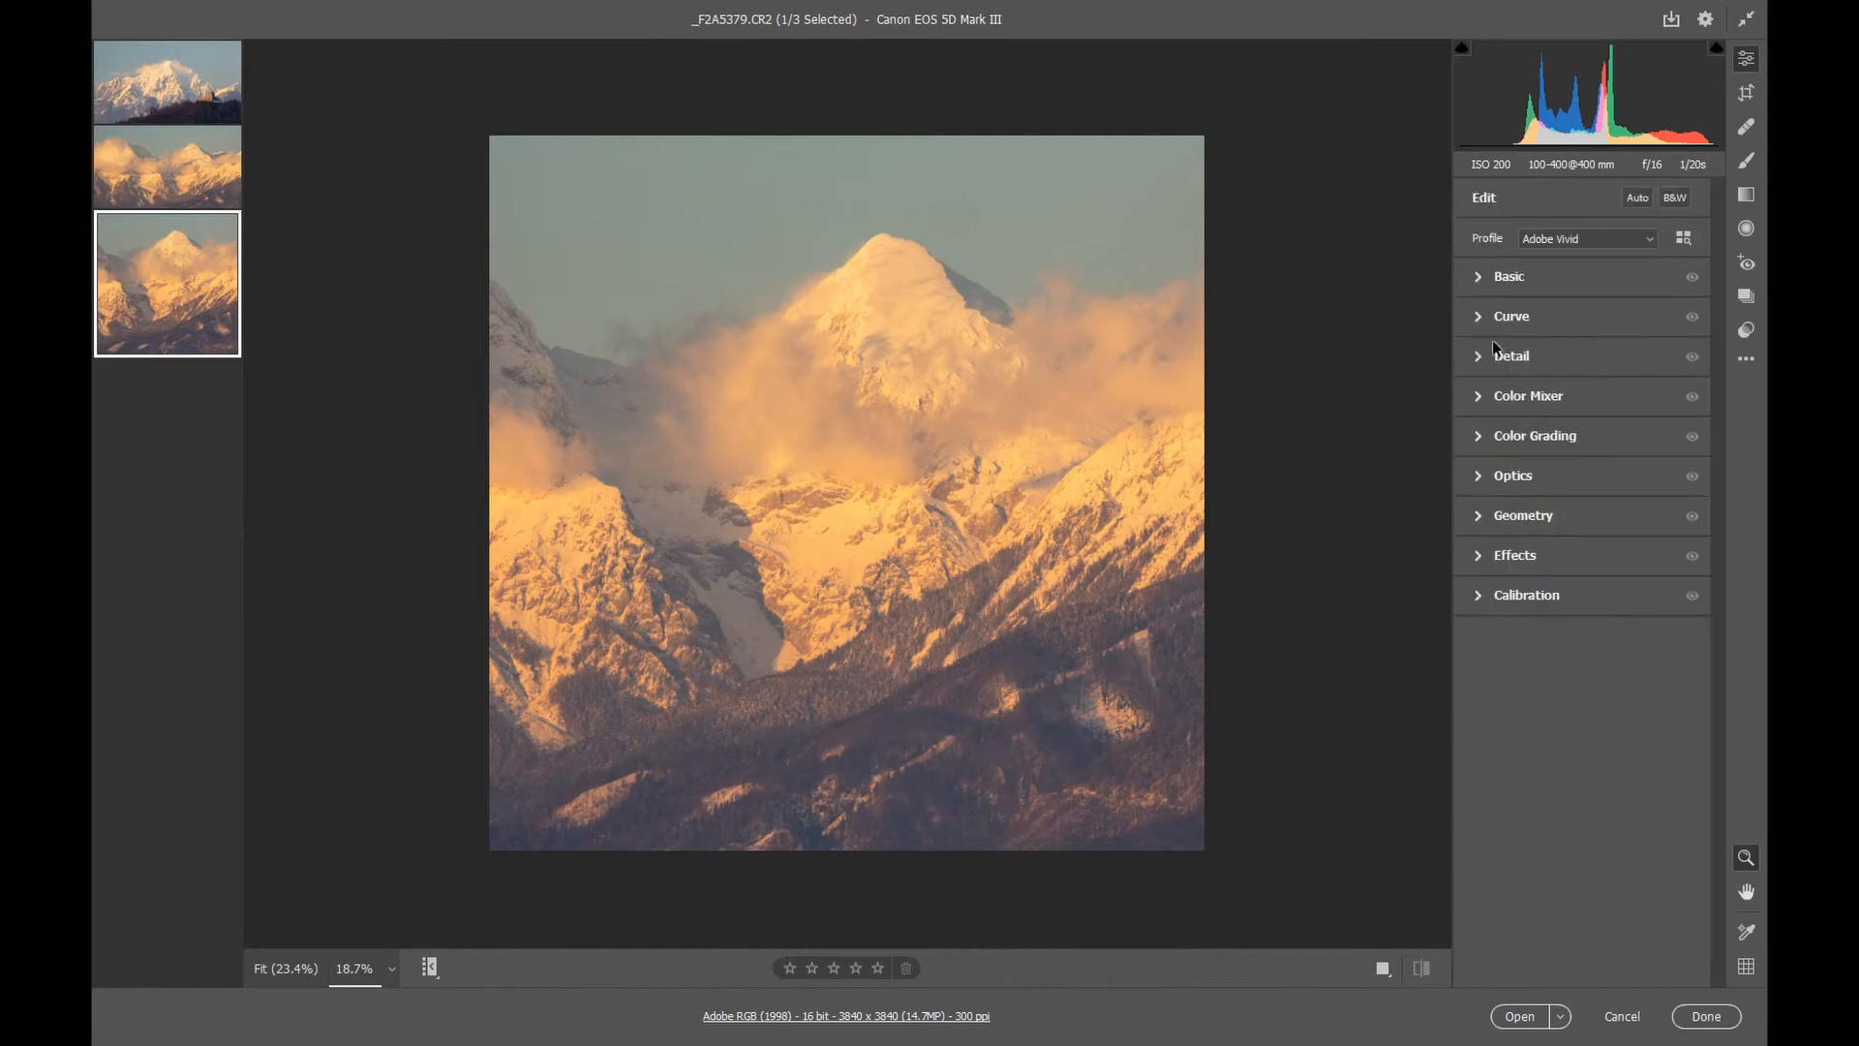
- Look through the Geometry, Effects and Calibration settings, and expand the Basic adjustments again
left_click(1478, 511)
left_click(1479, 522)
left_click(1479, 555)
left_click(1480, 556)
left_click(1483, 595)
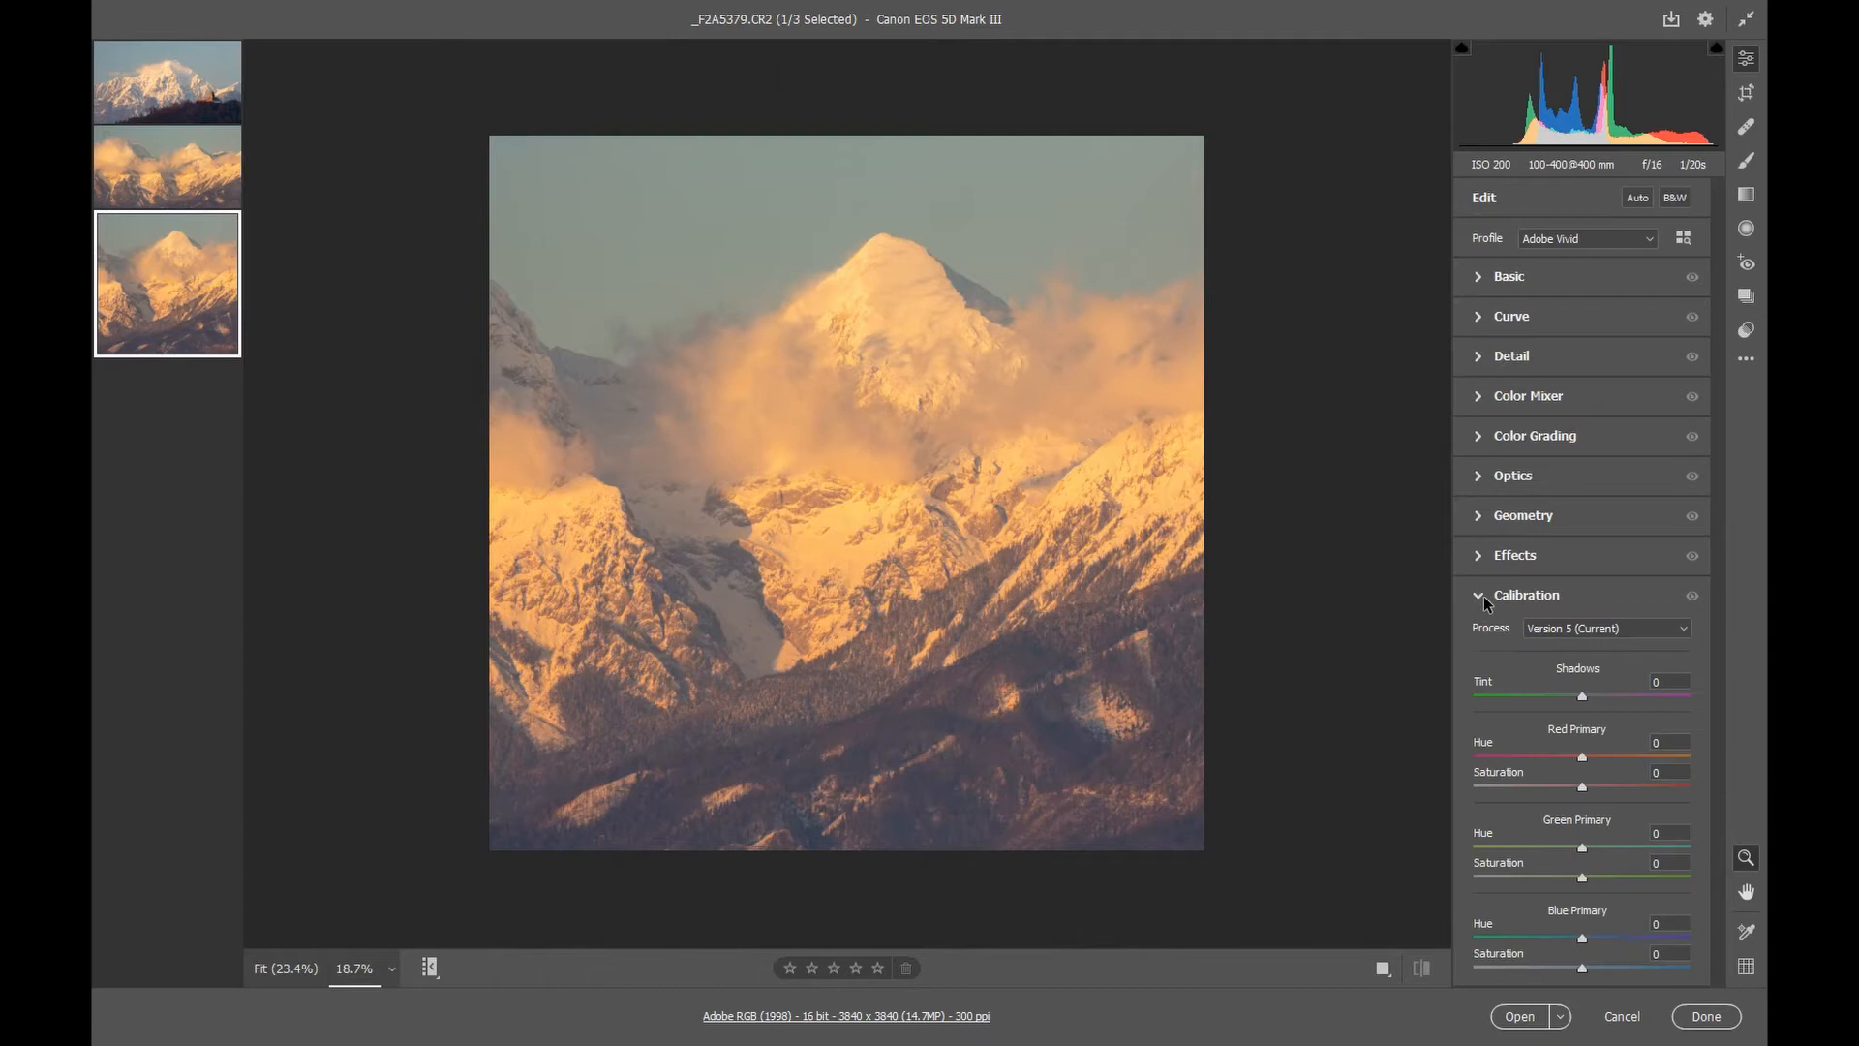
left_click(1484, 596)
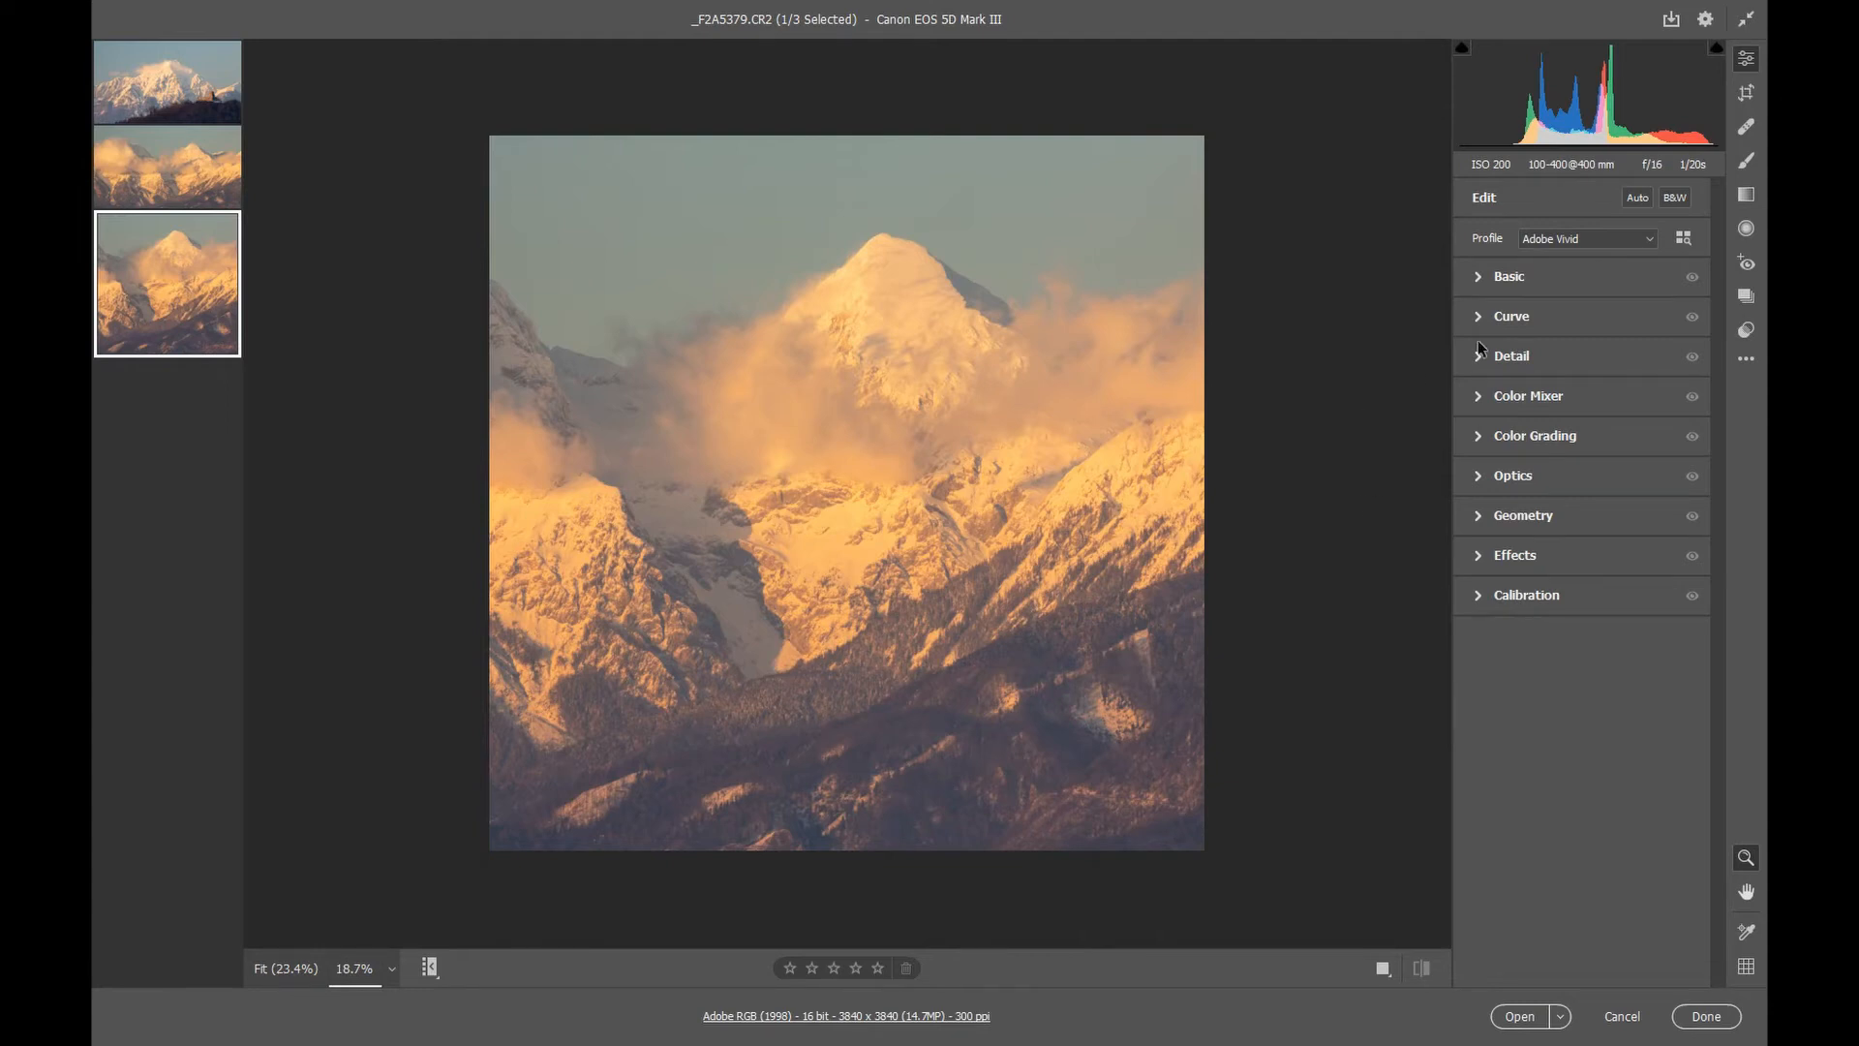
left_click(1478, 276)
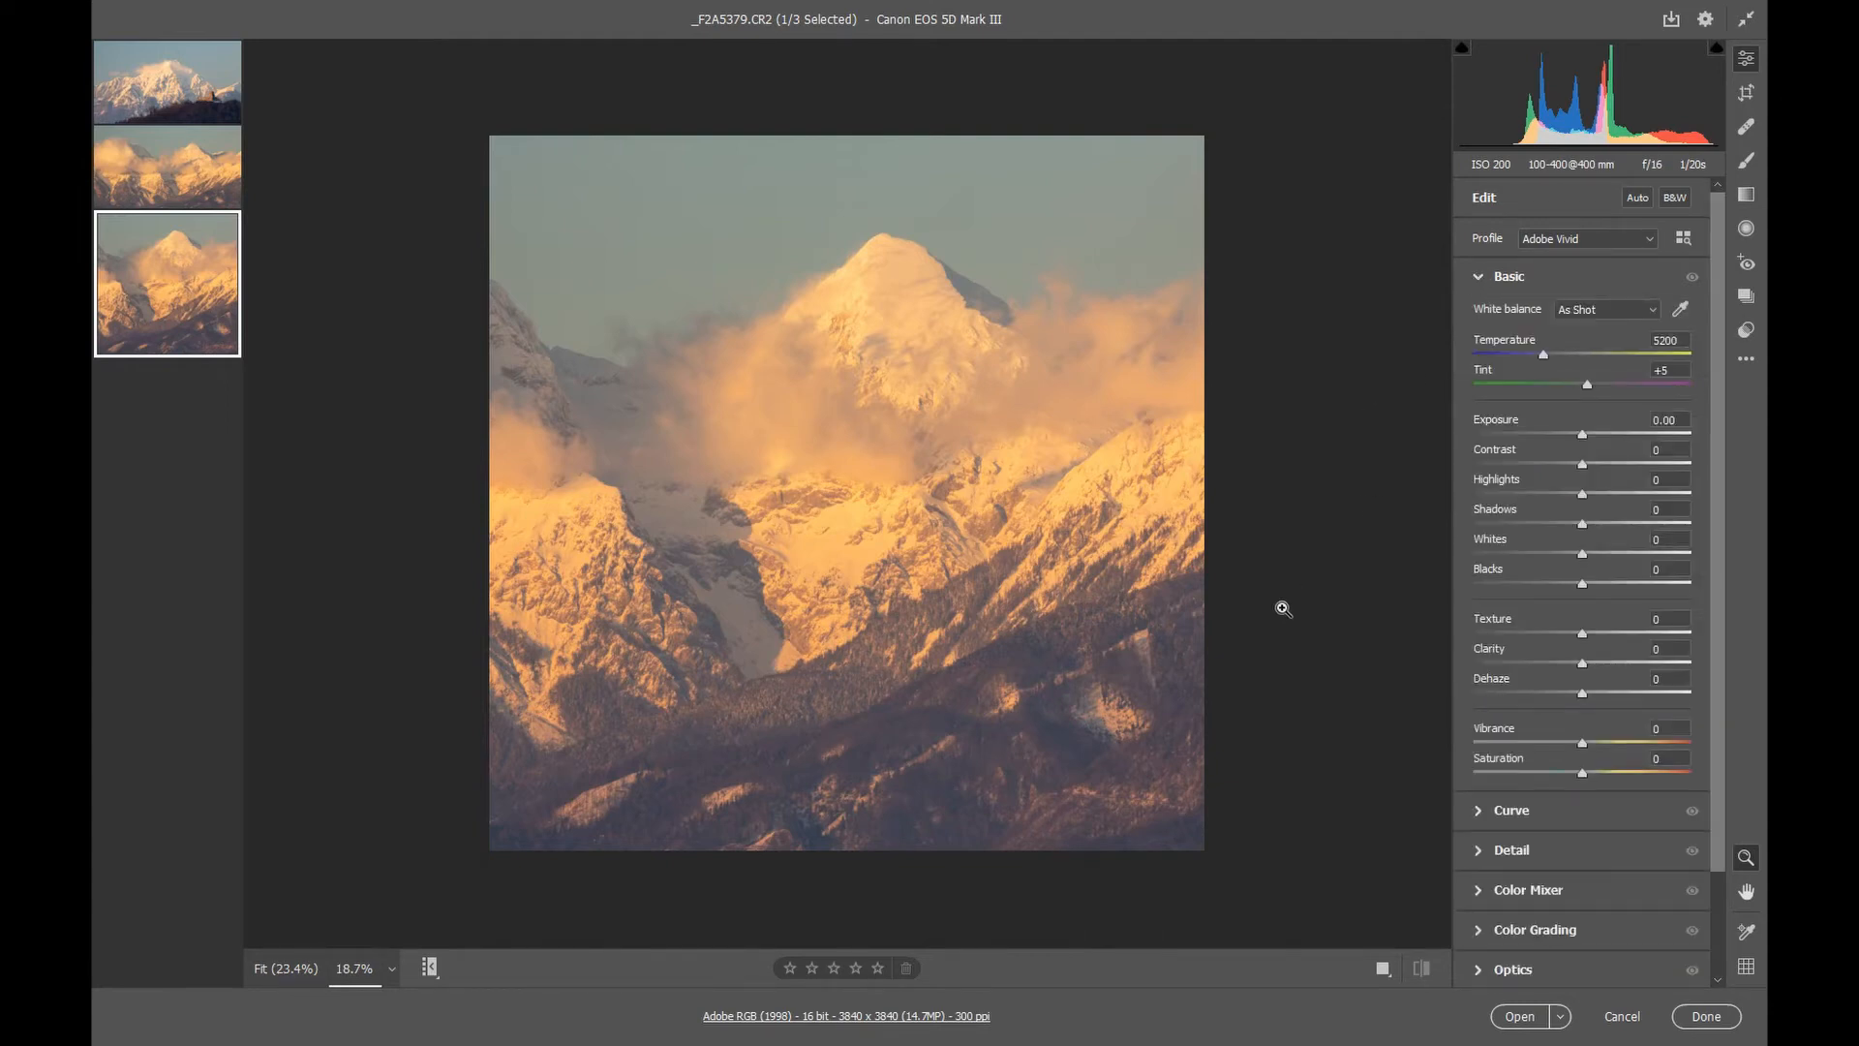
- Save the first photo, with the castle, as an uncompressed 16-bit TIFF in Adobe RGB (1998) at 300 pixels/inch
left_click(142, 94)
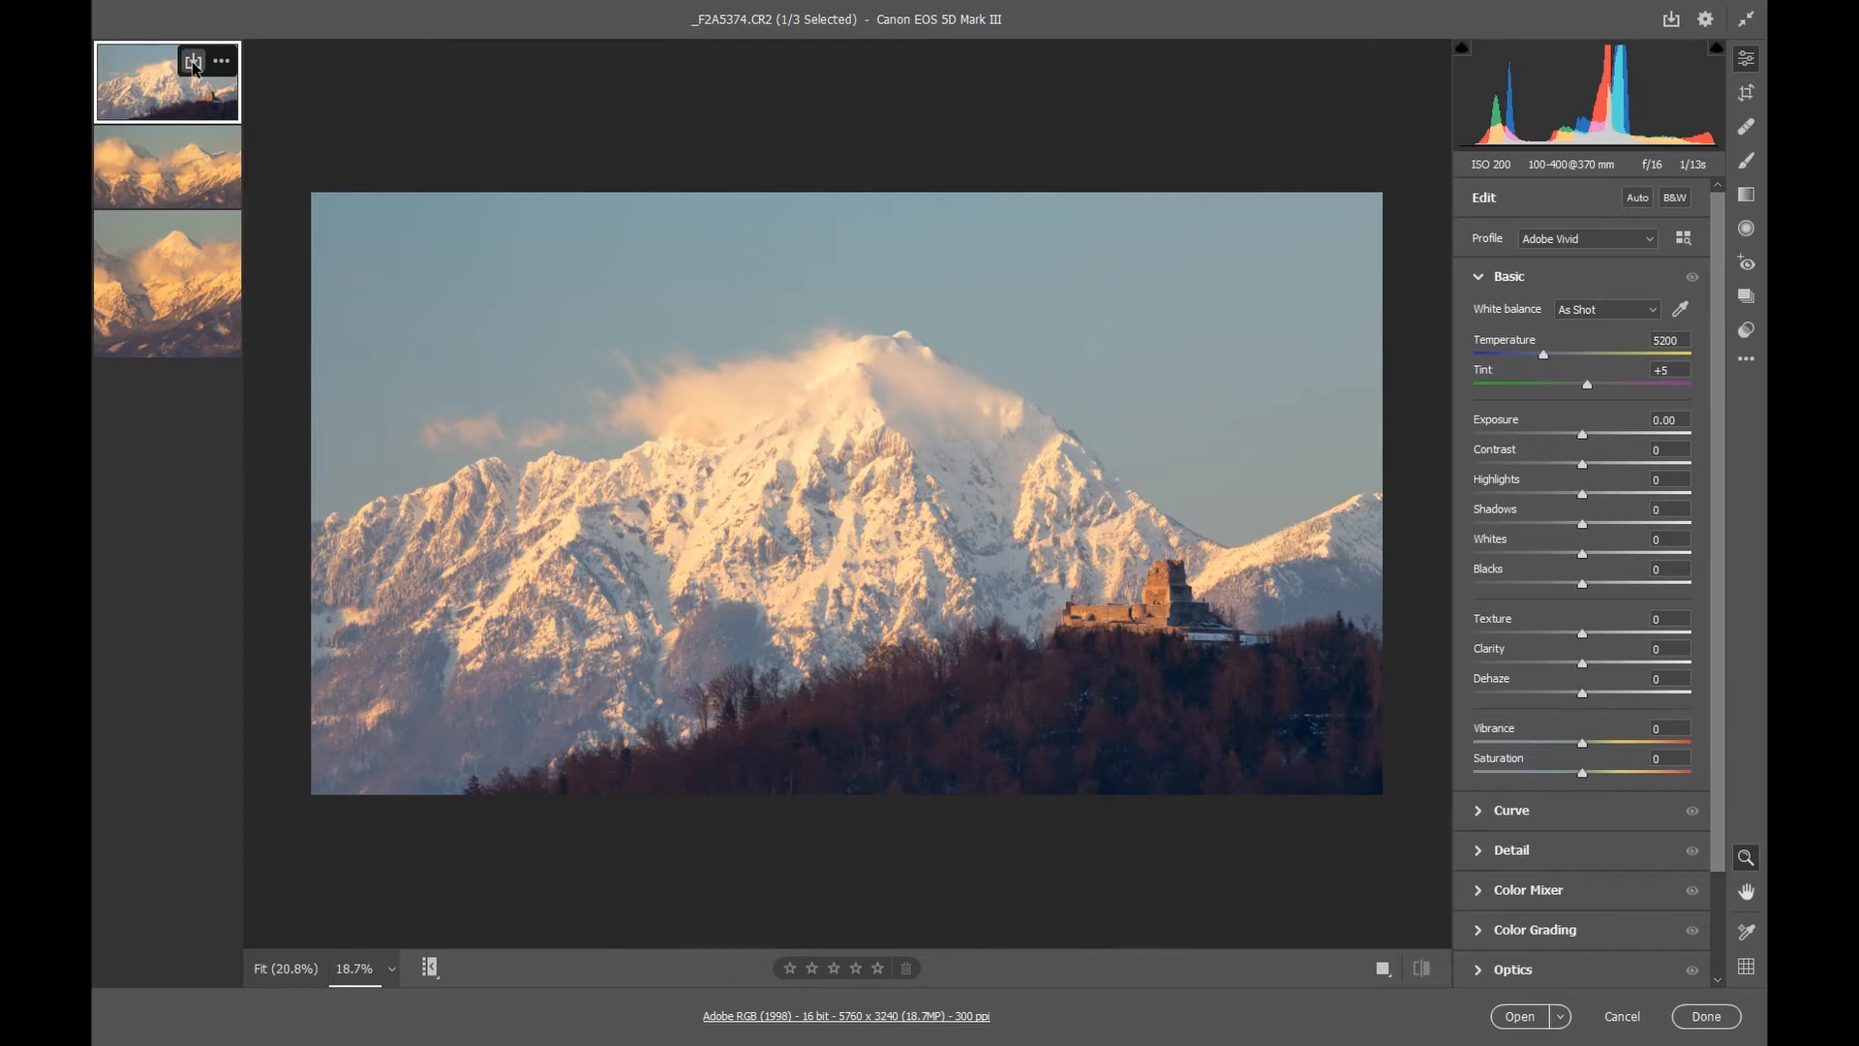
left_click(191, 61)
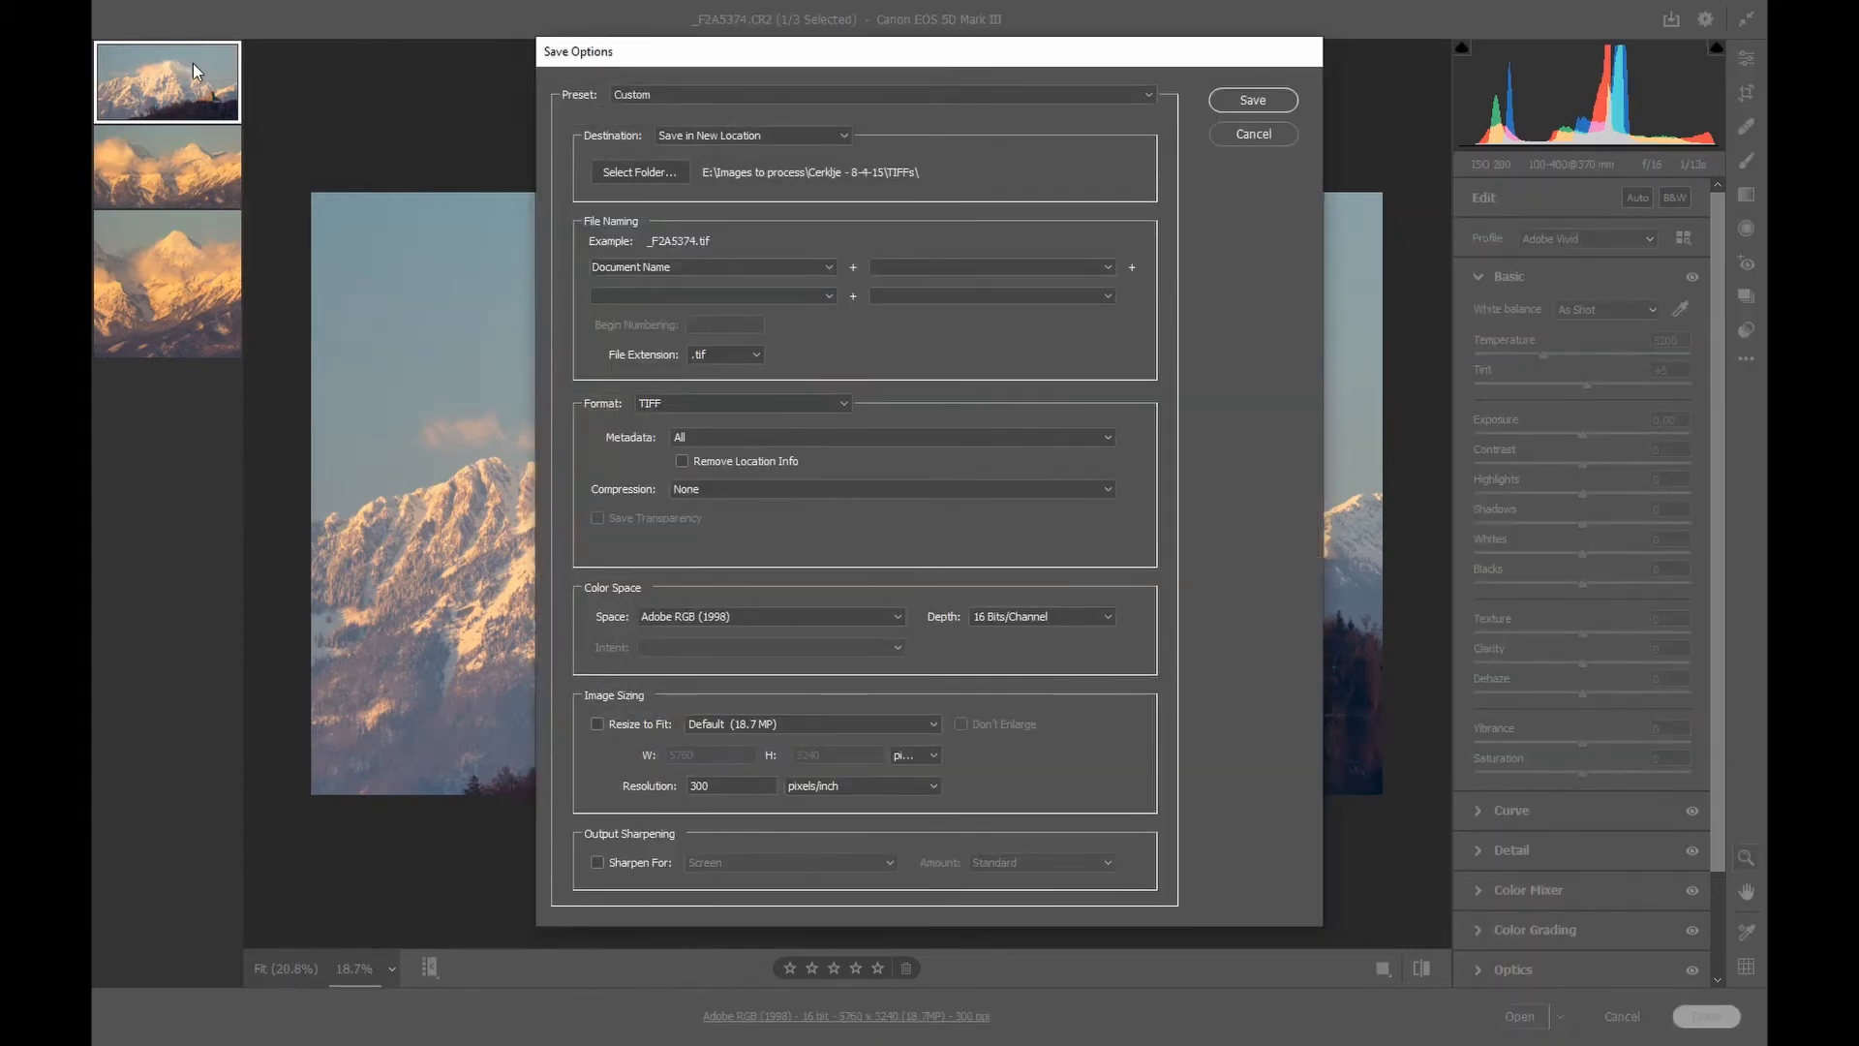
left_click(1228, 104)
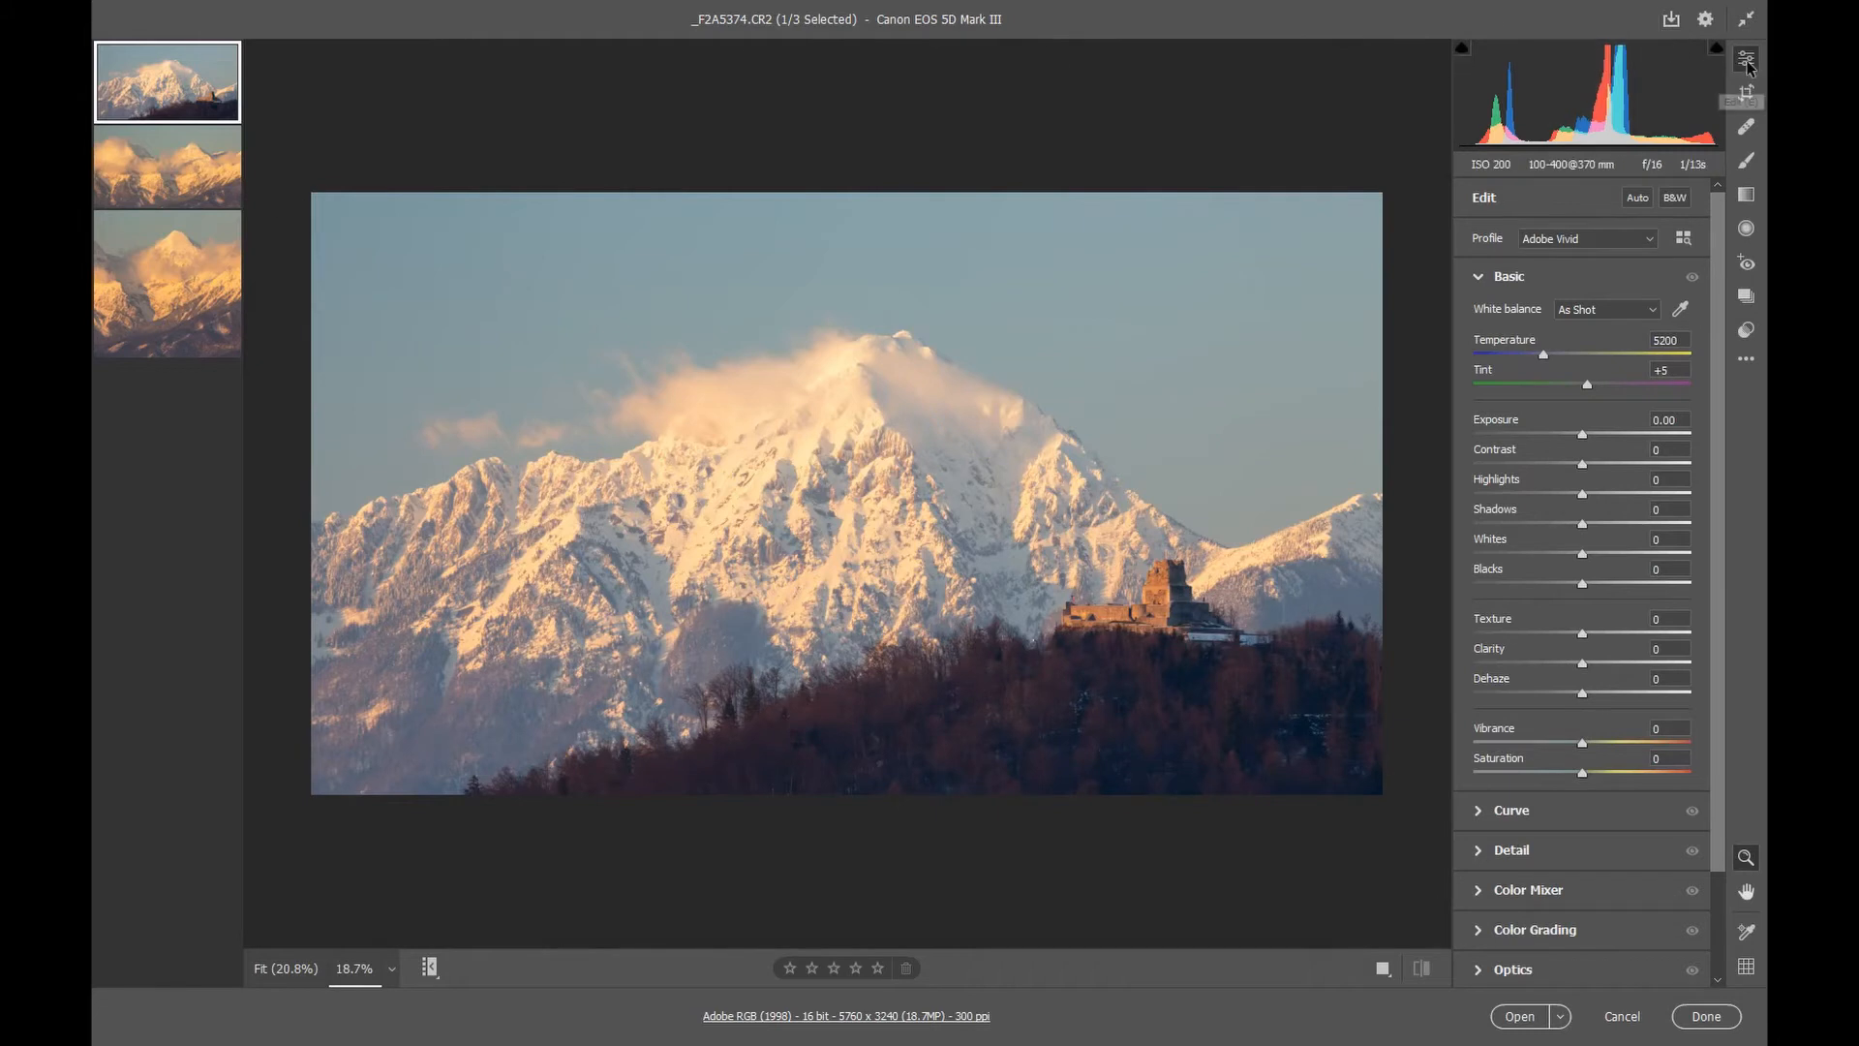
- View the second and third photos in turn and return to the castle photo
left_click(194, 177)
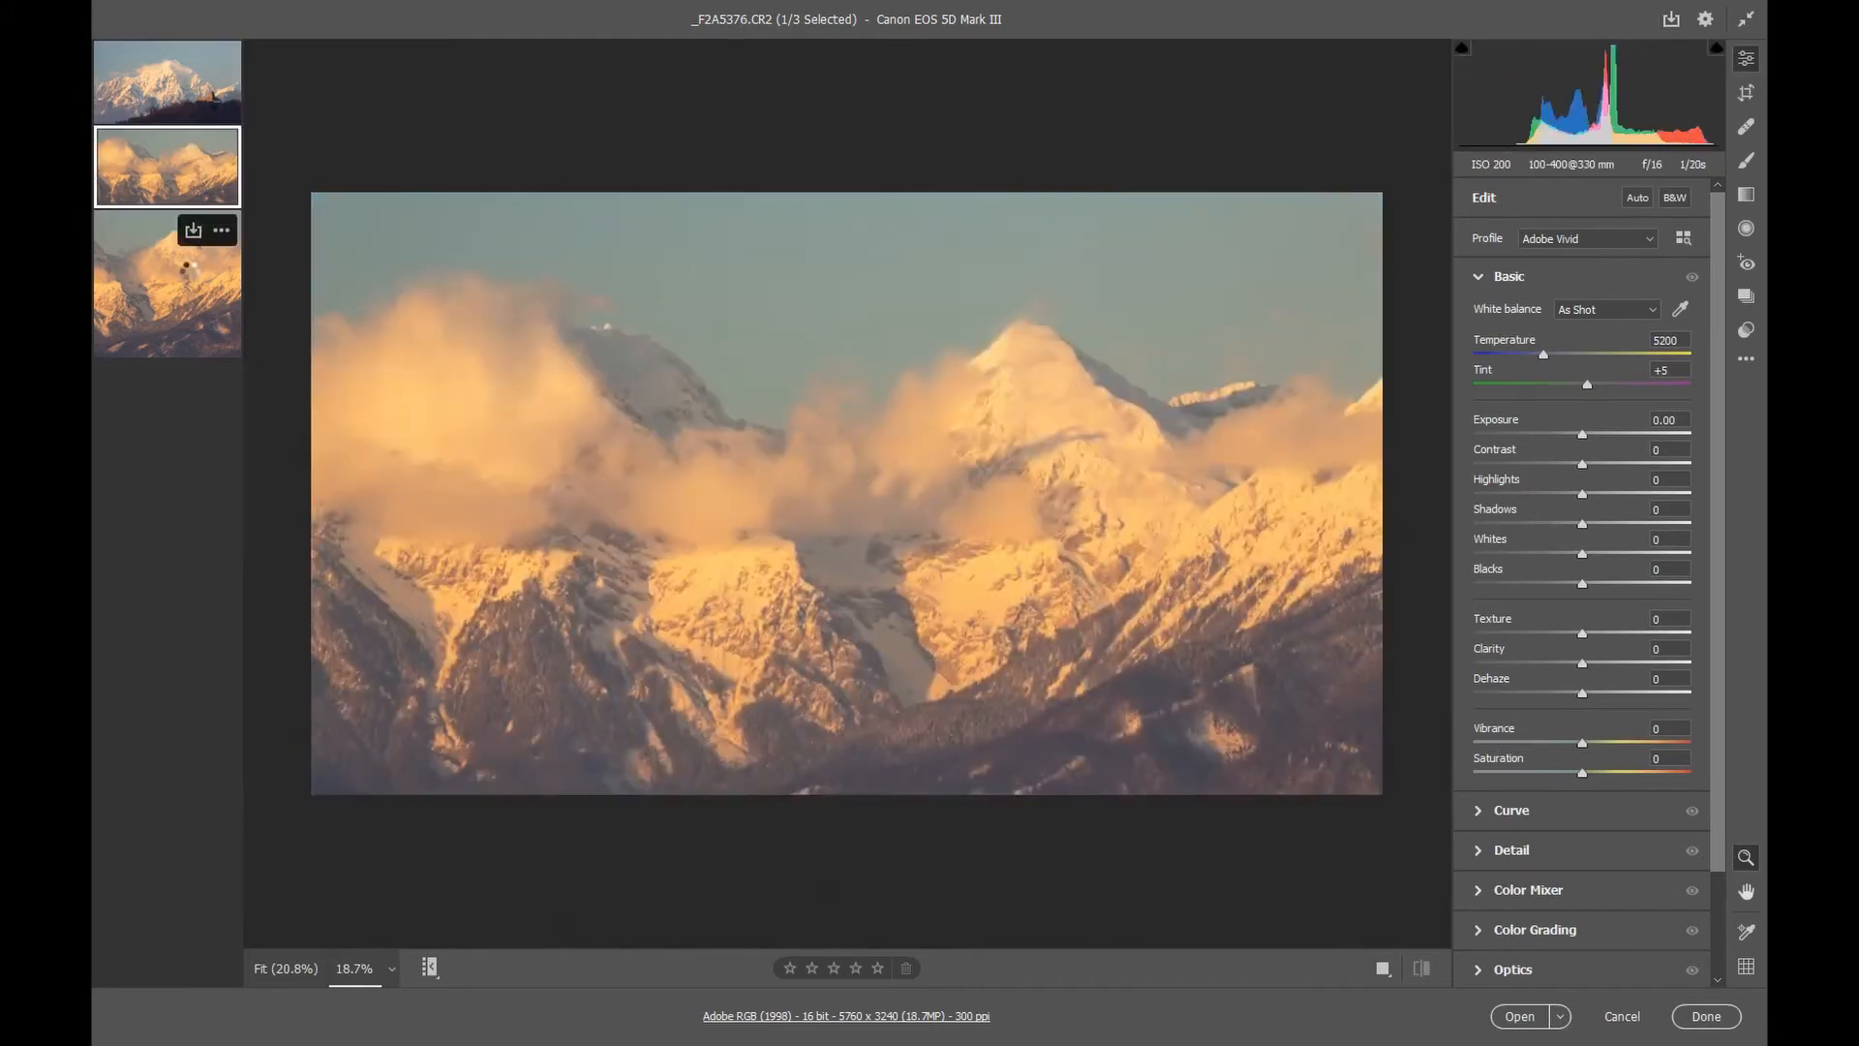
left_click(189, 270)
left_click(155, 110)
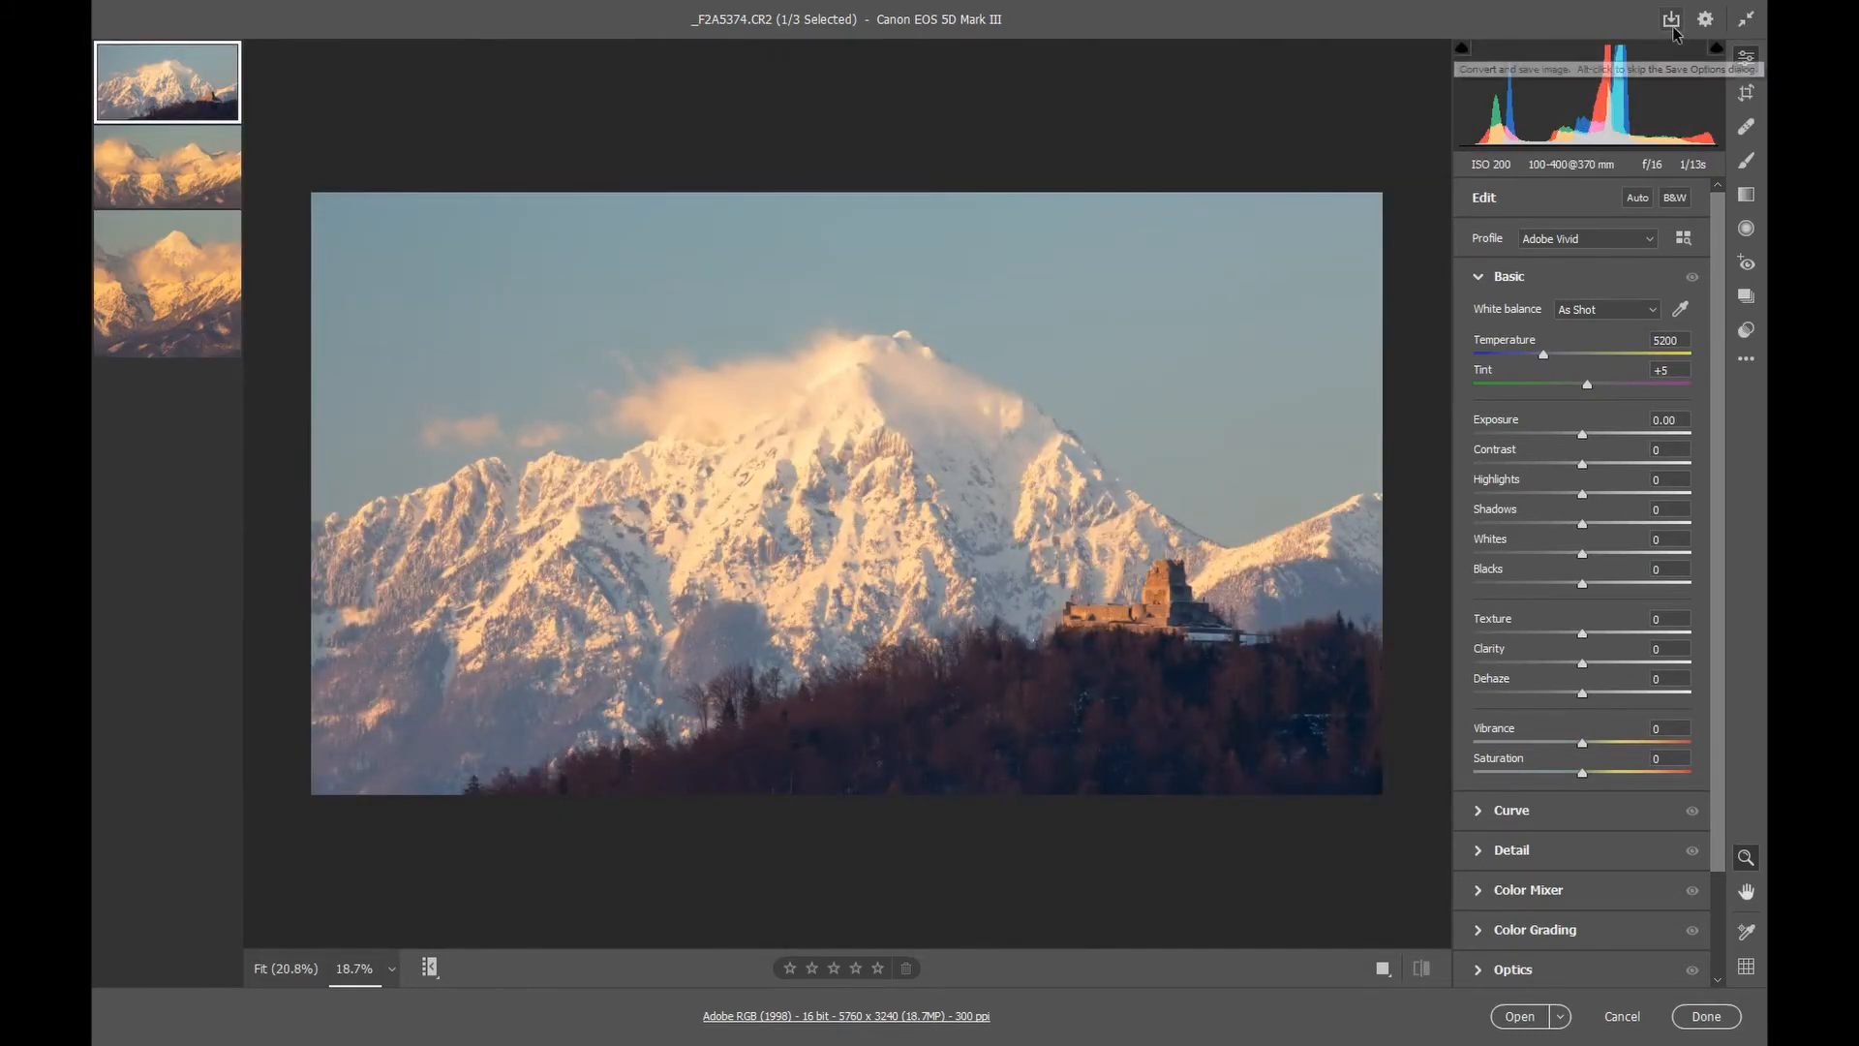
- Select only the first and third photos together, then select the whole range from the first to the third photo
mouse_move(170, 176)
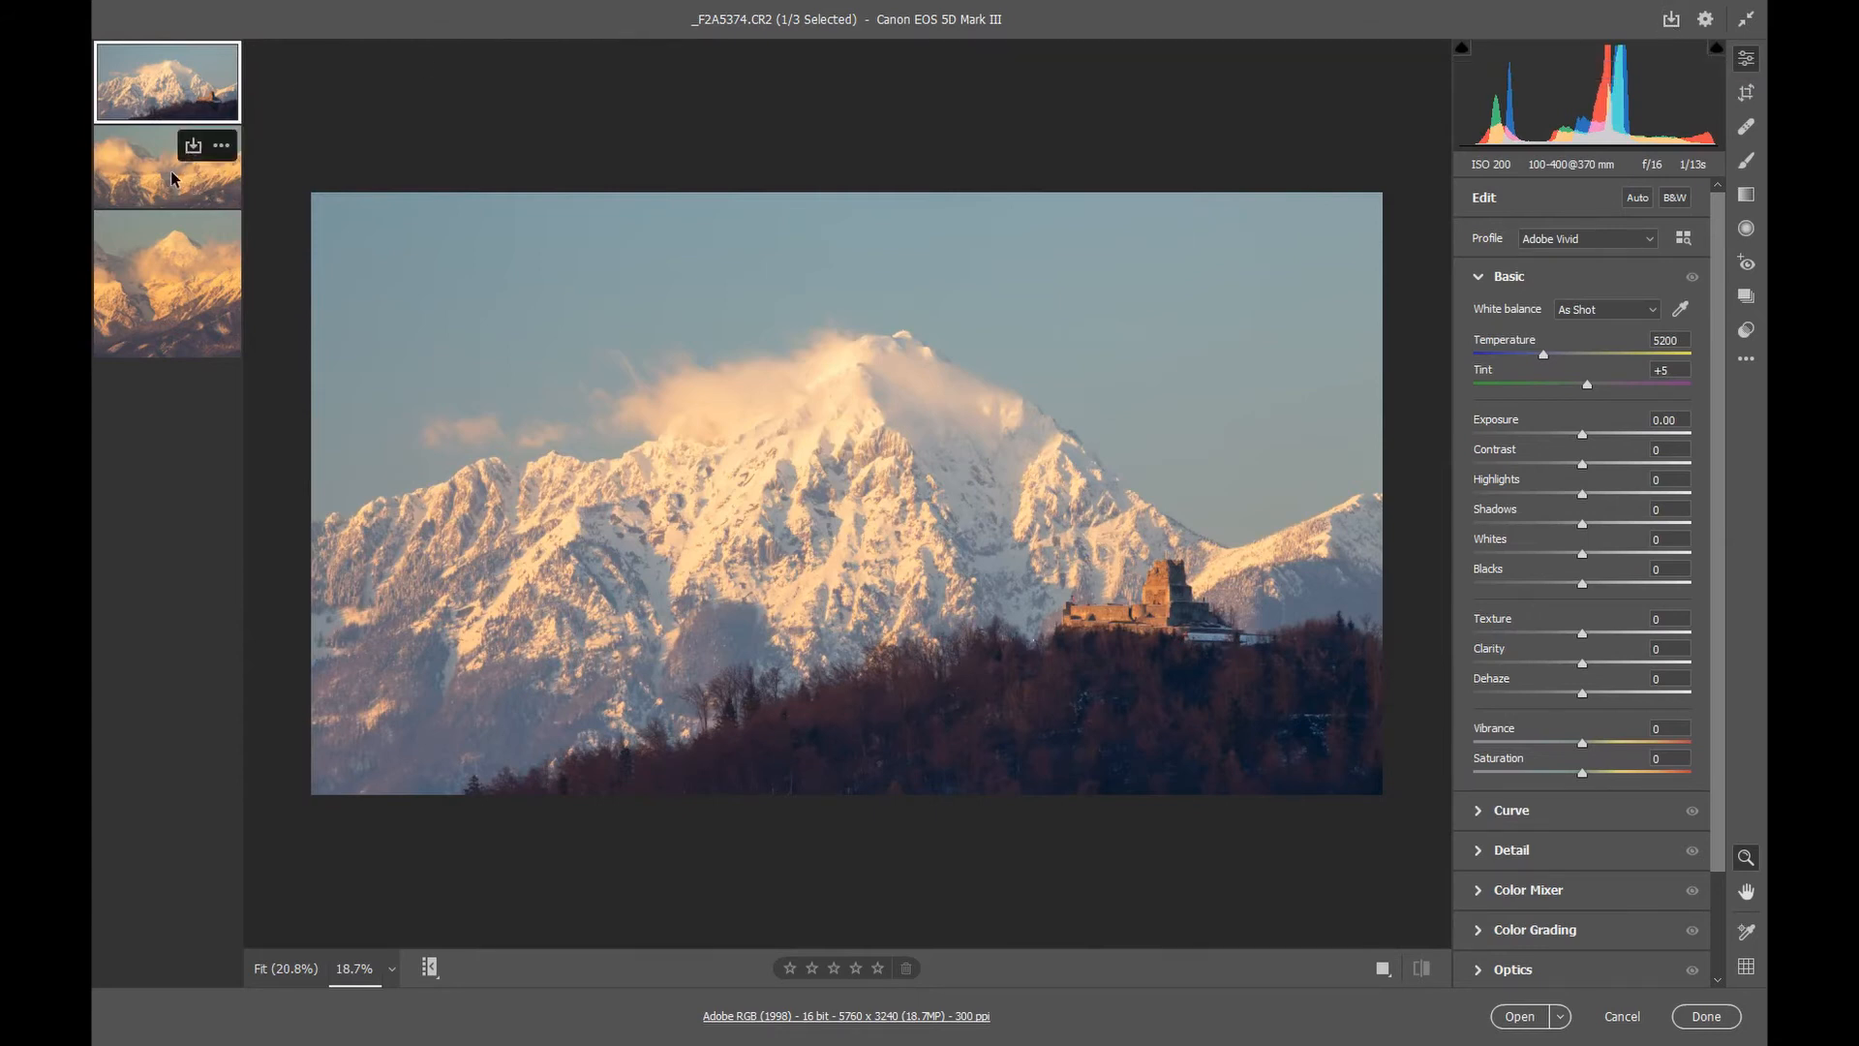
left_click(161, 275, "ctrl")
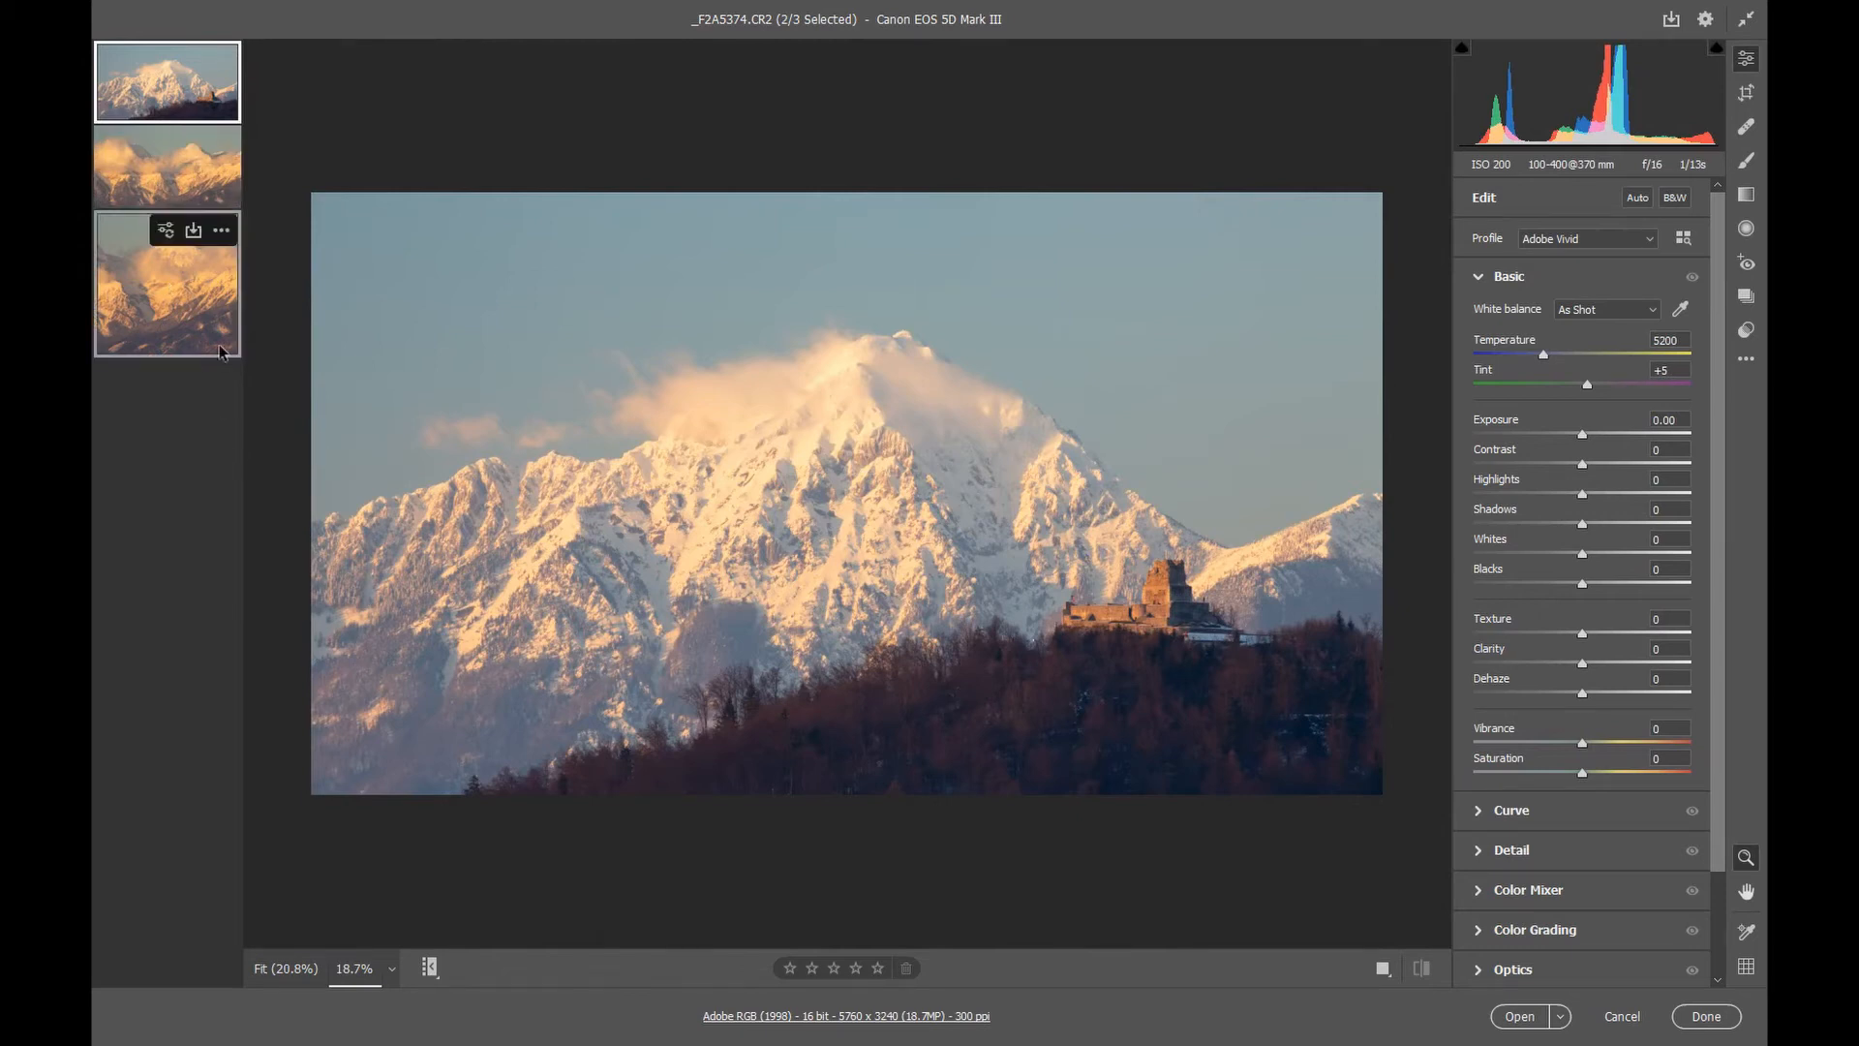
mouse_move(155, 180)
left_click(149, 251)
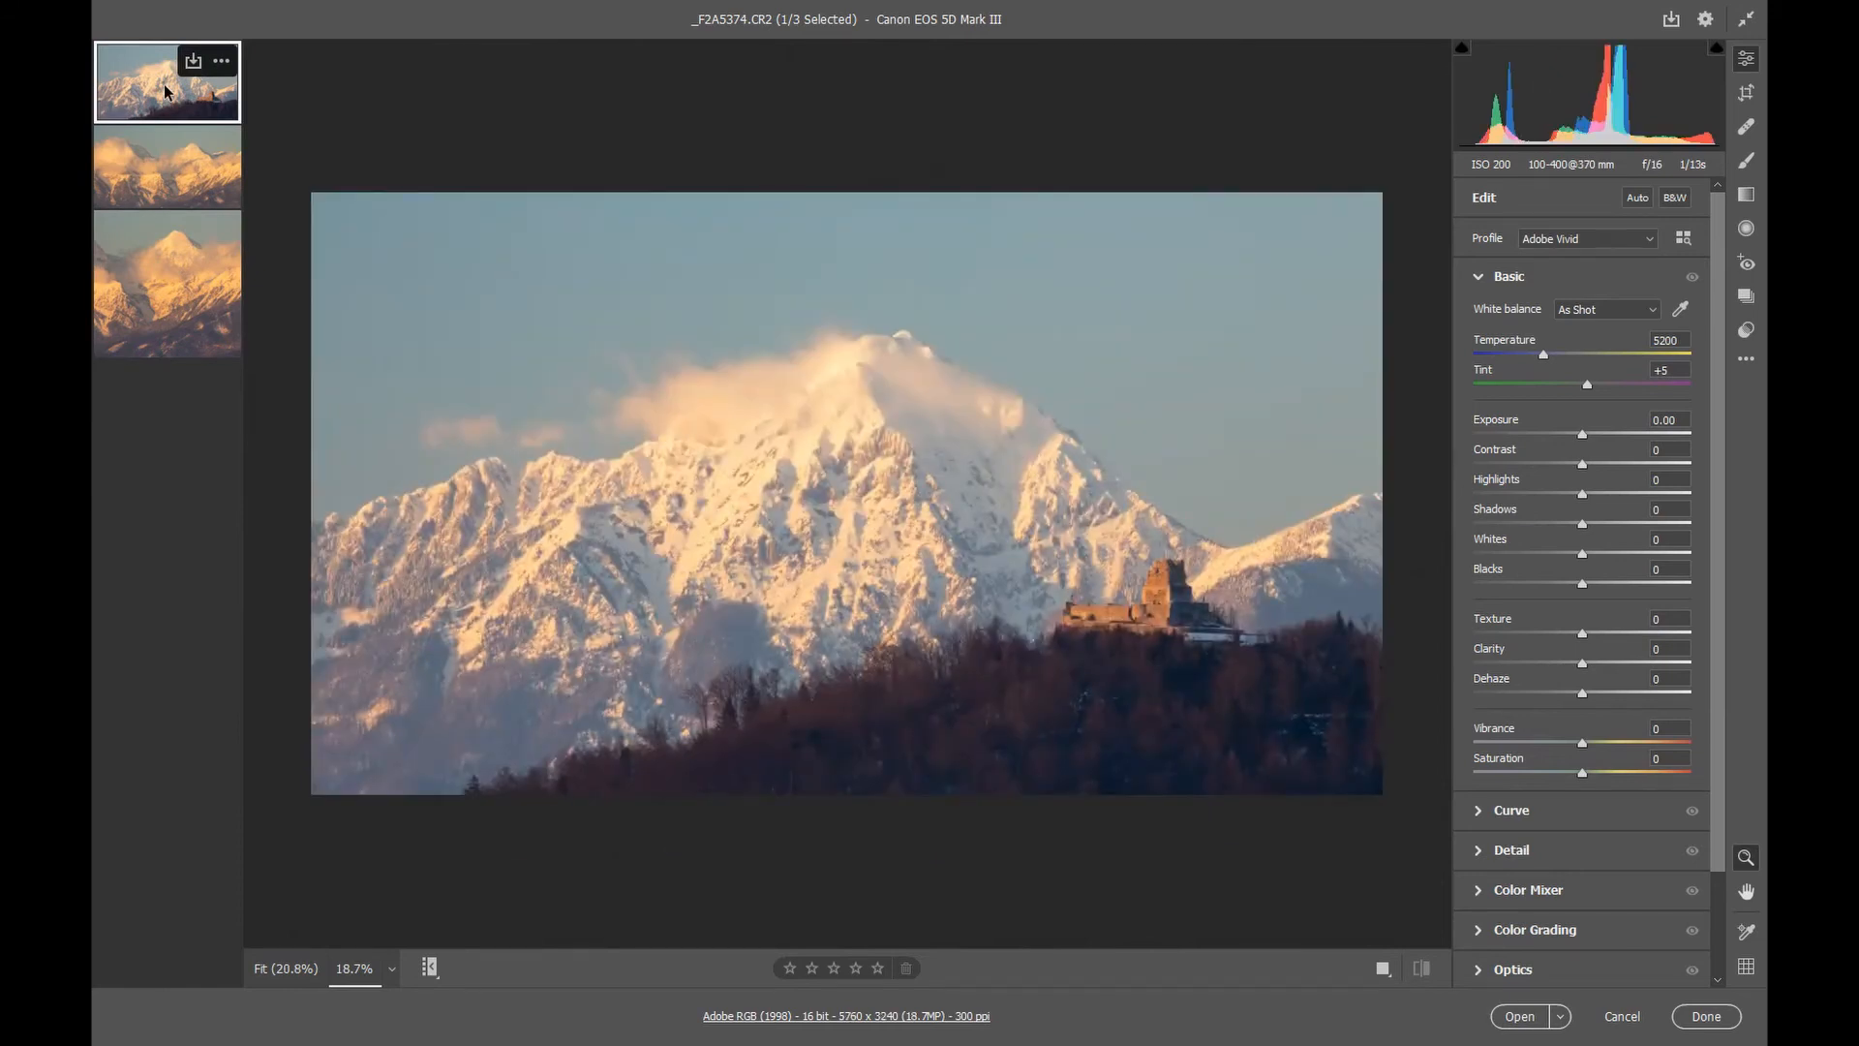
left_click(145, 330, "shift")
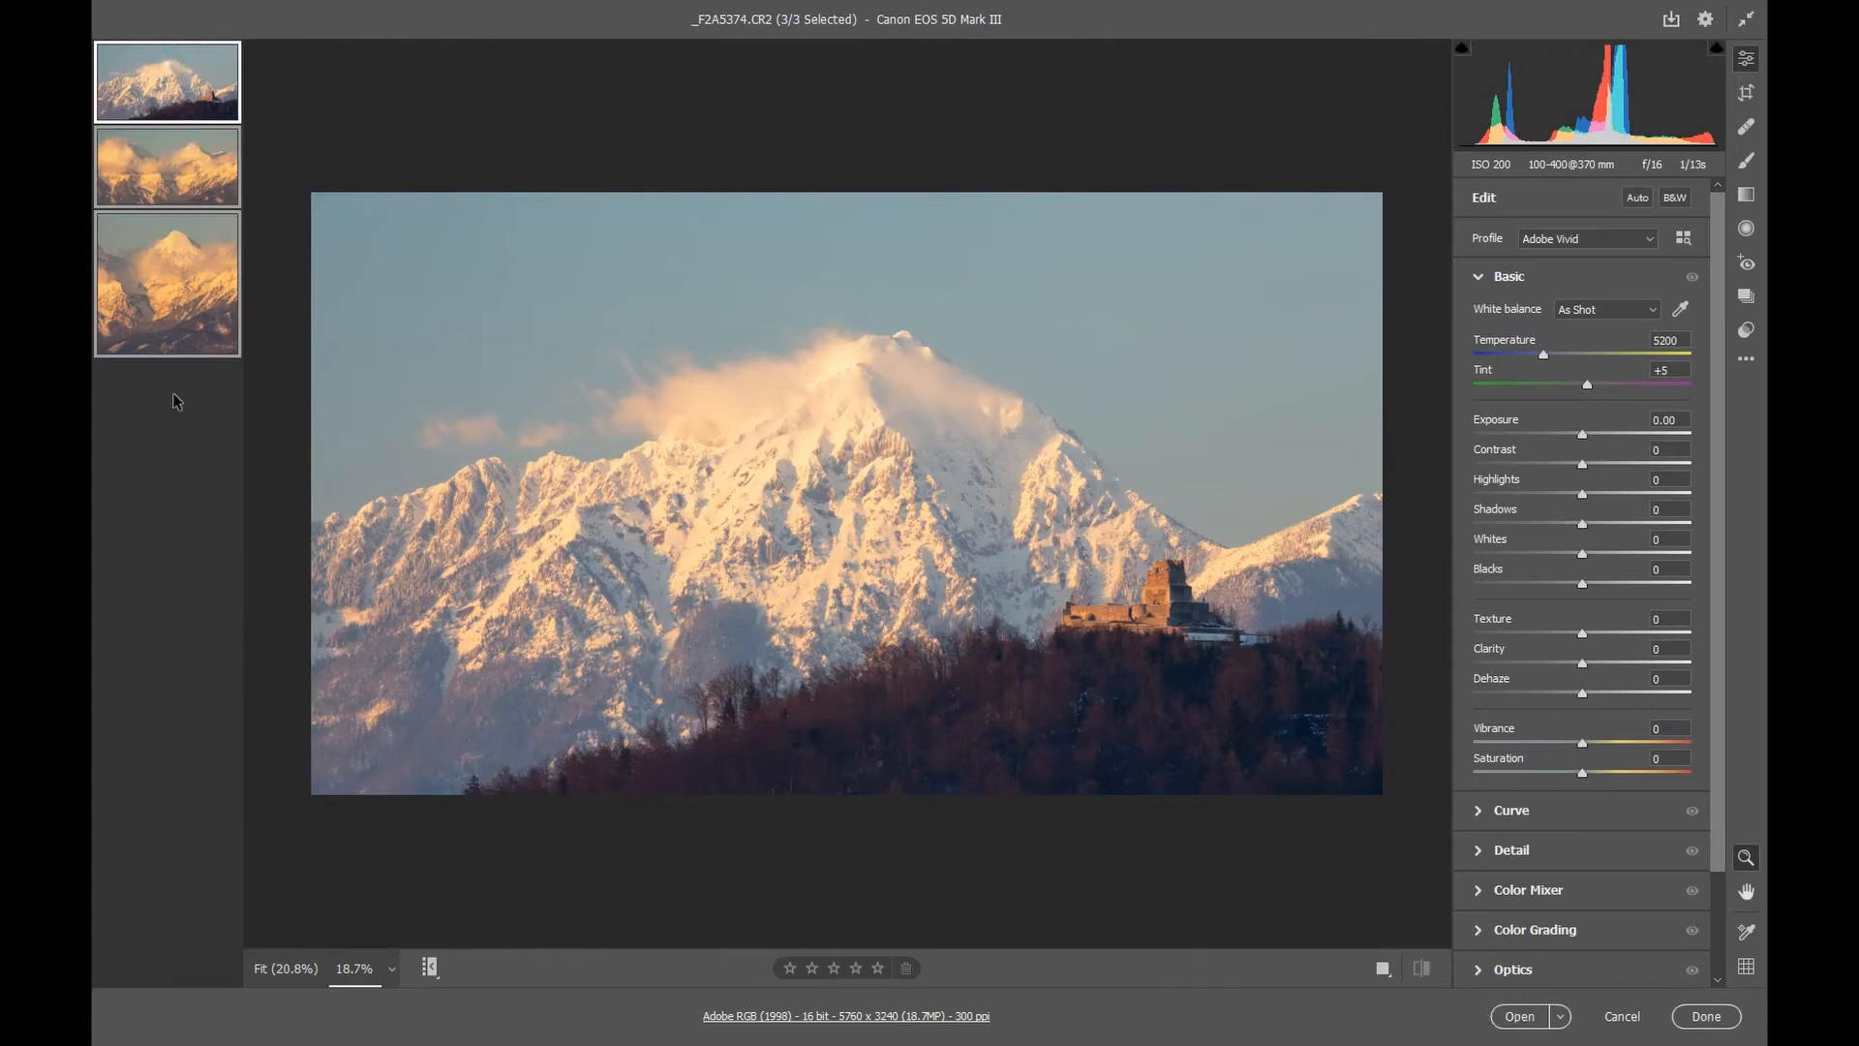
- Select all three photos, review the save options for them, cancel, and reselect only the castle photo
left_click(126, 89)
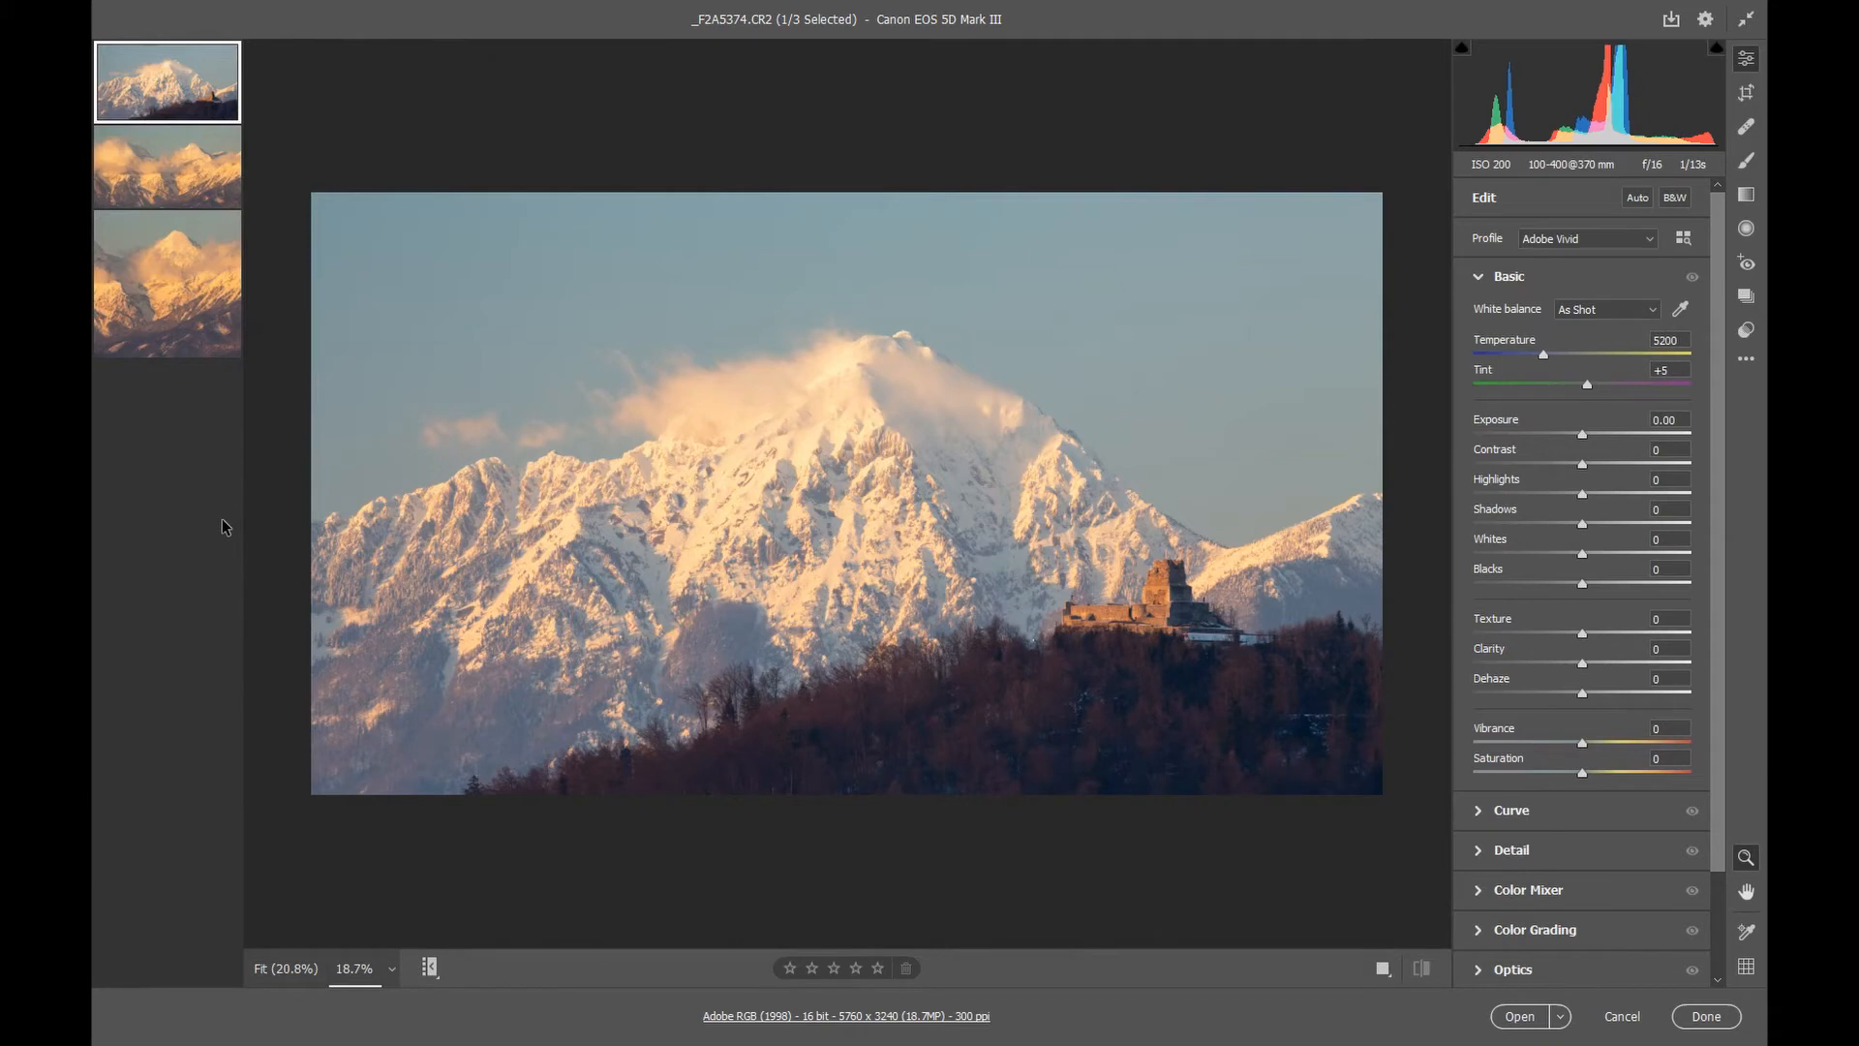
key("ctrl+a")
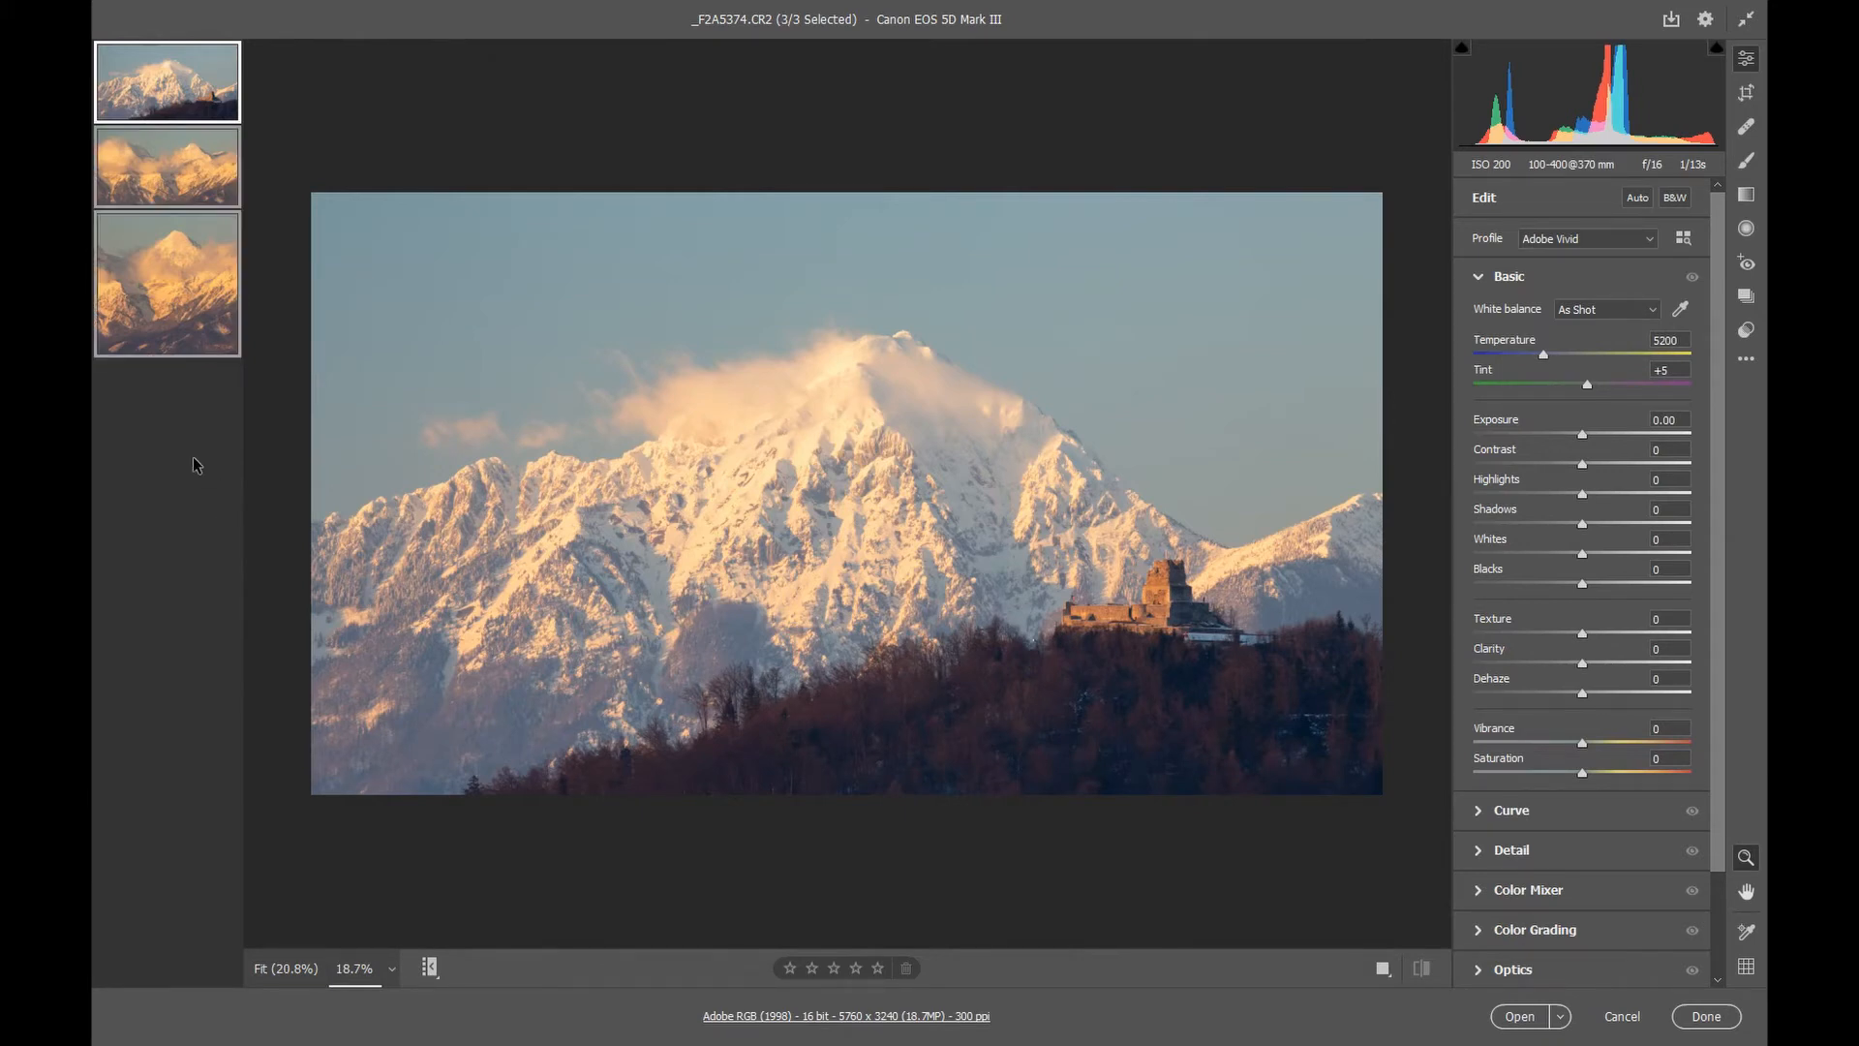
mouse_move(165, 276)
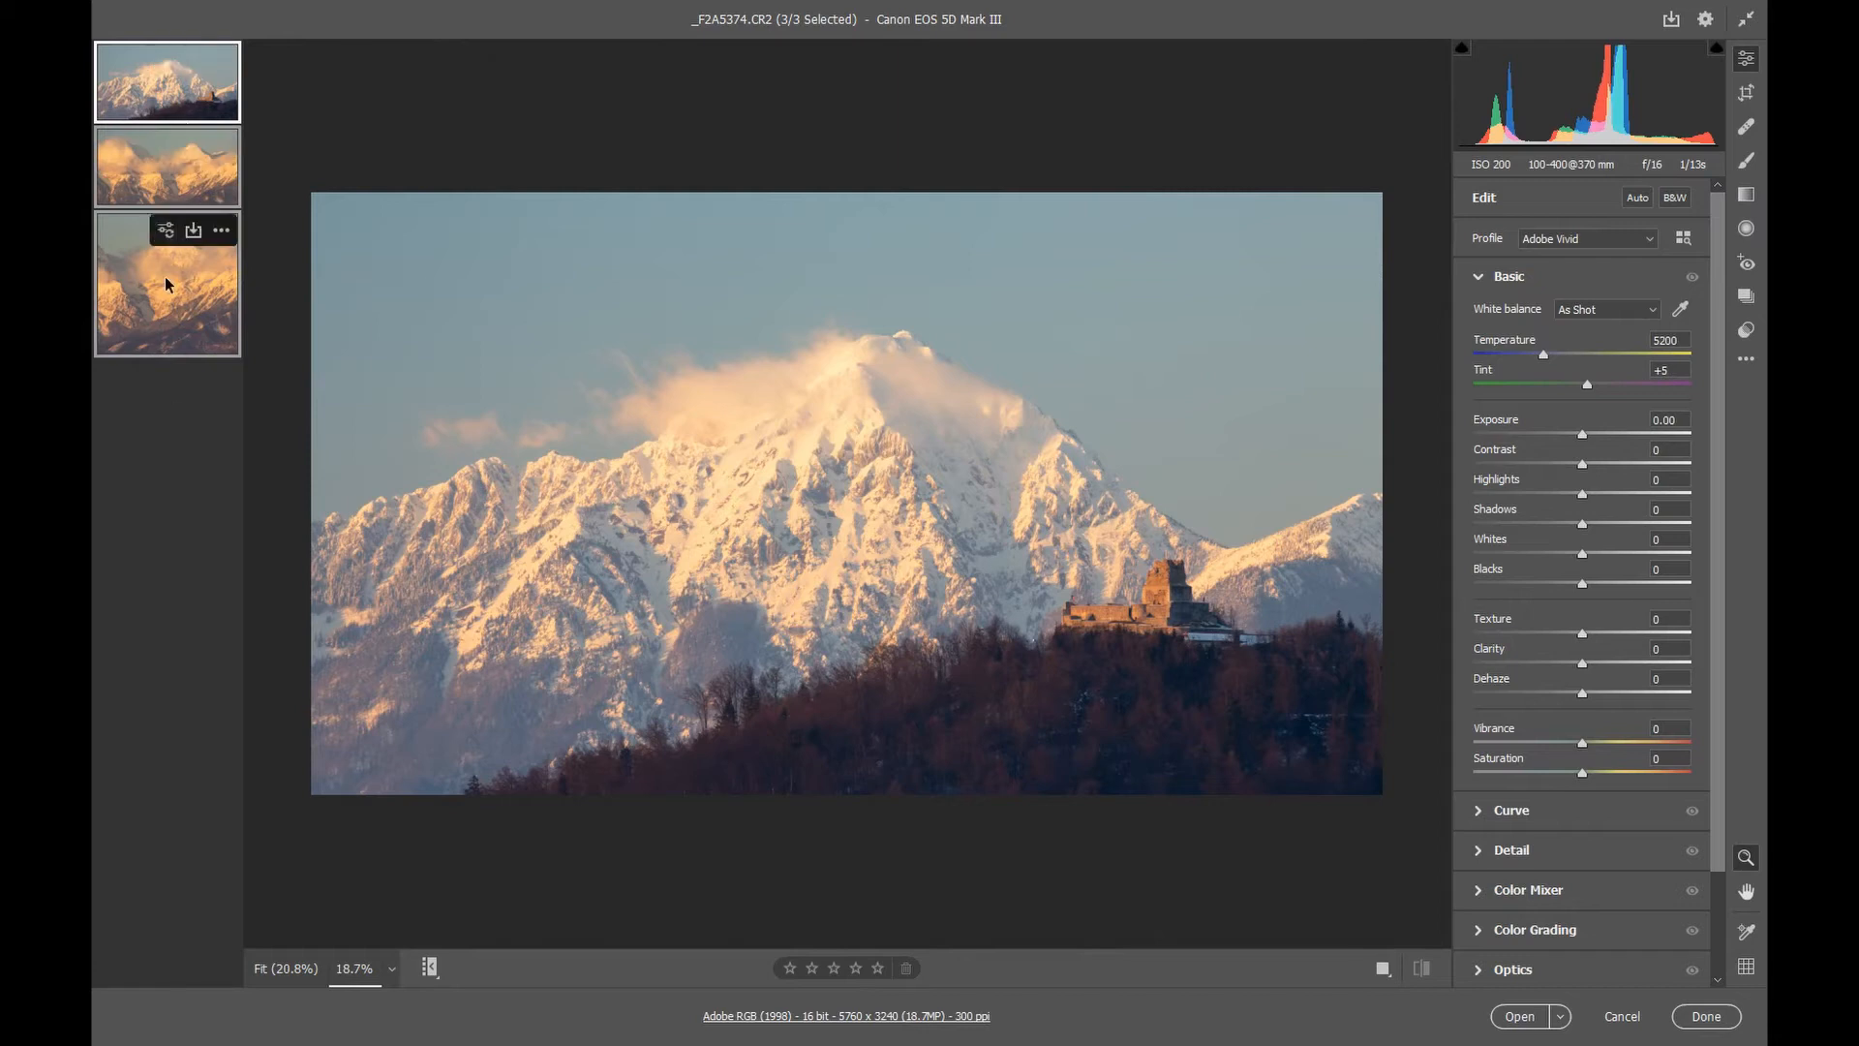
left_click(1672, 25)
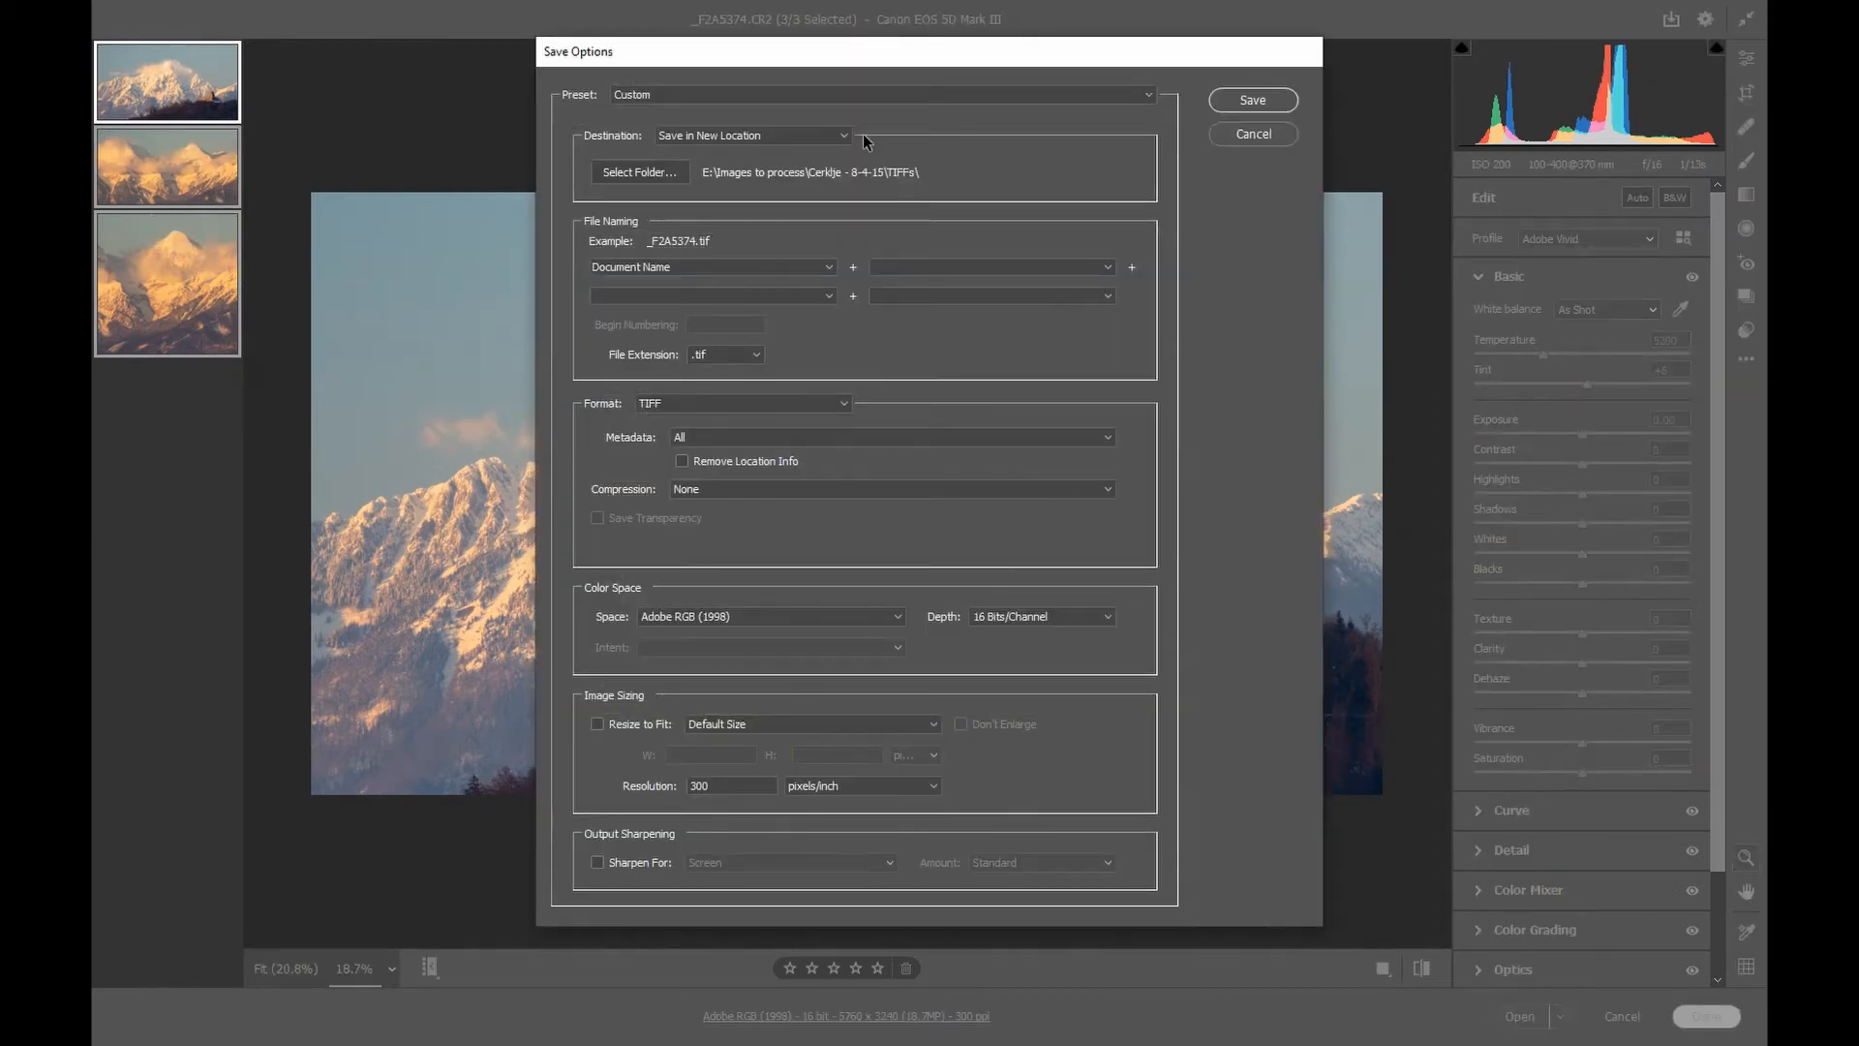
left_click(1235, 138)
left_click(127, 96)
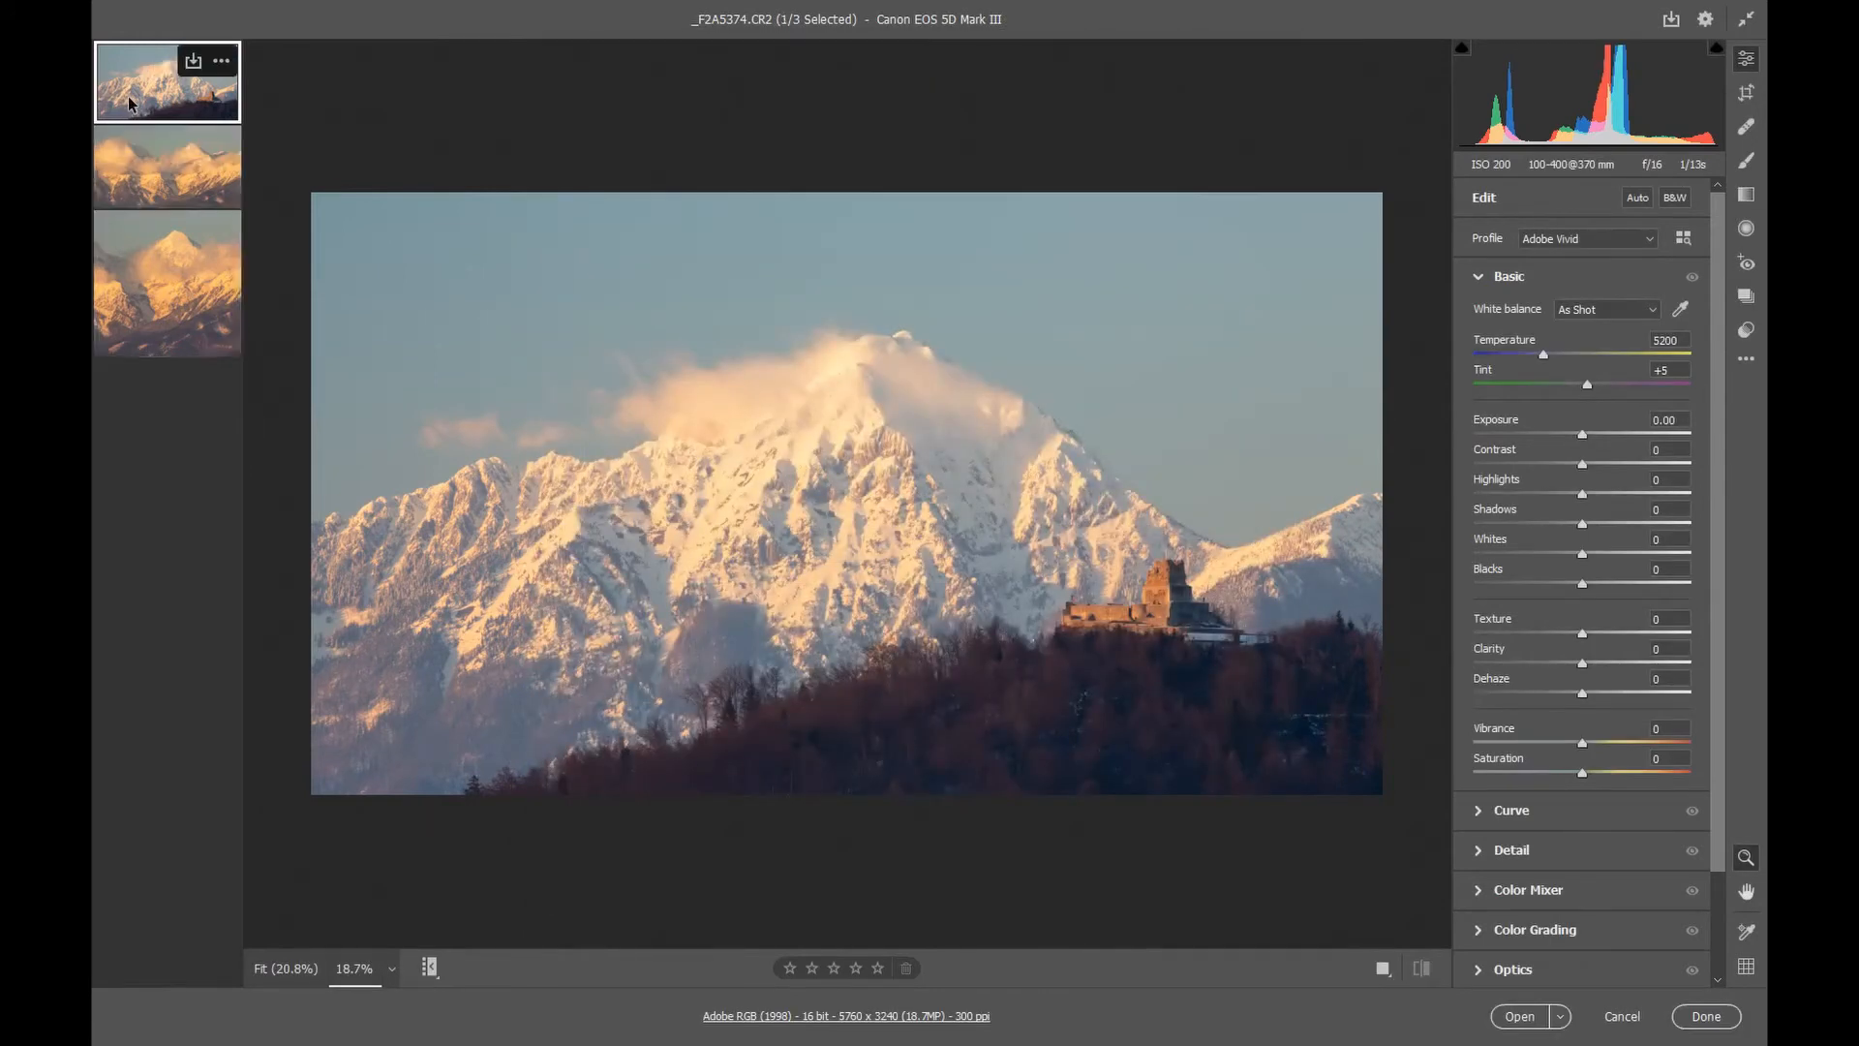
- Look through the additional commands available for the castle photo in the filmstrip and close them without choosing one
left_click(220, 62)
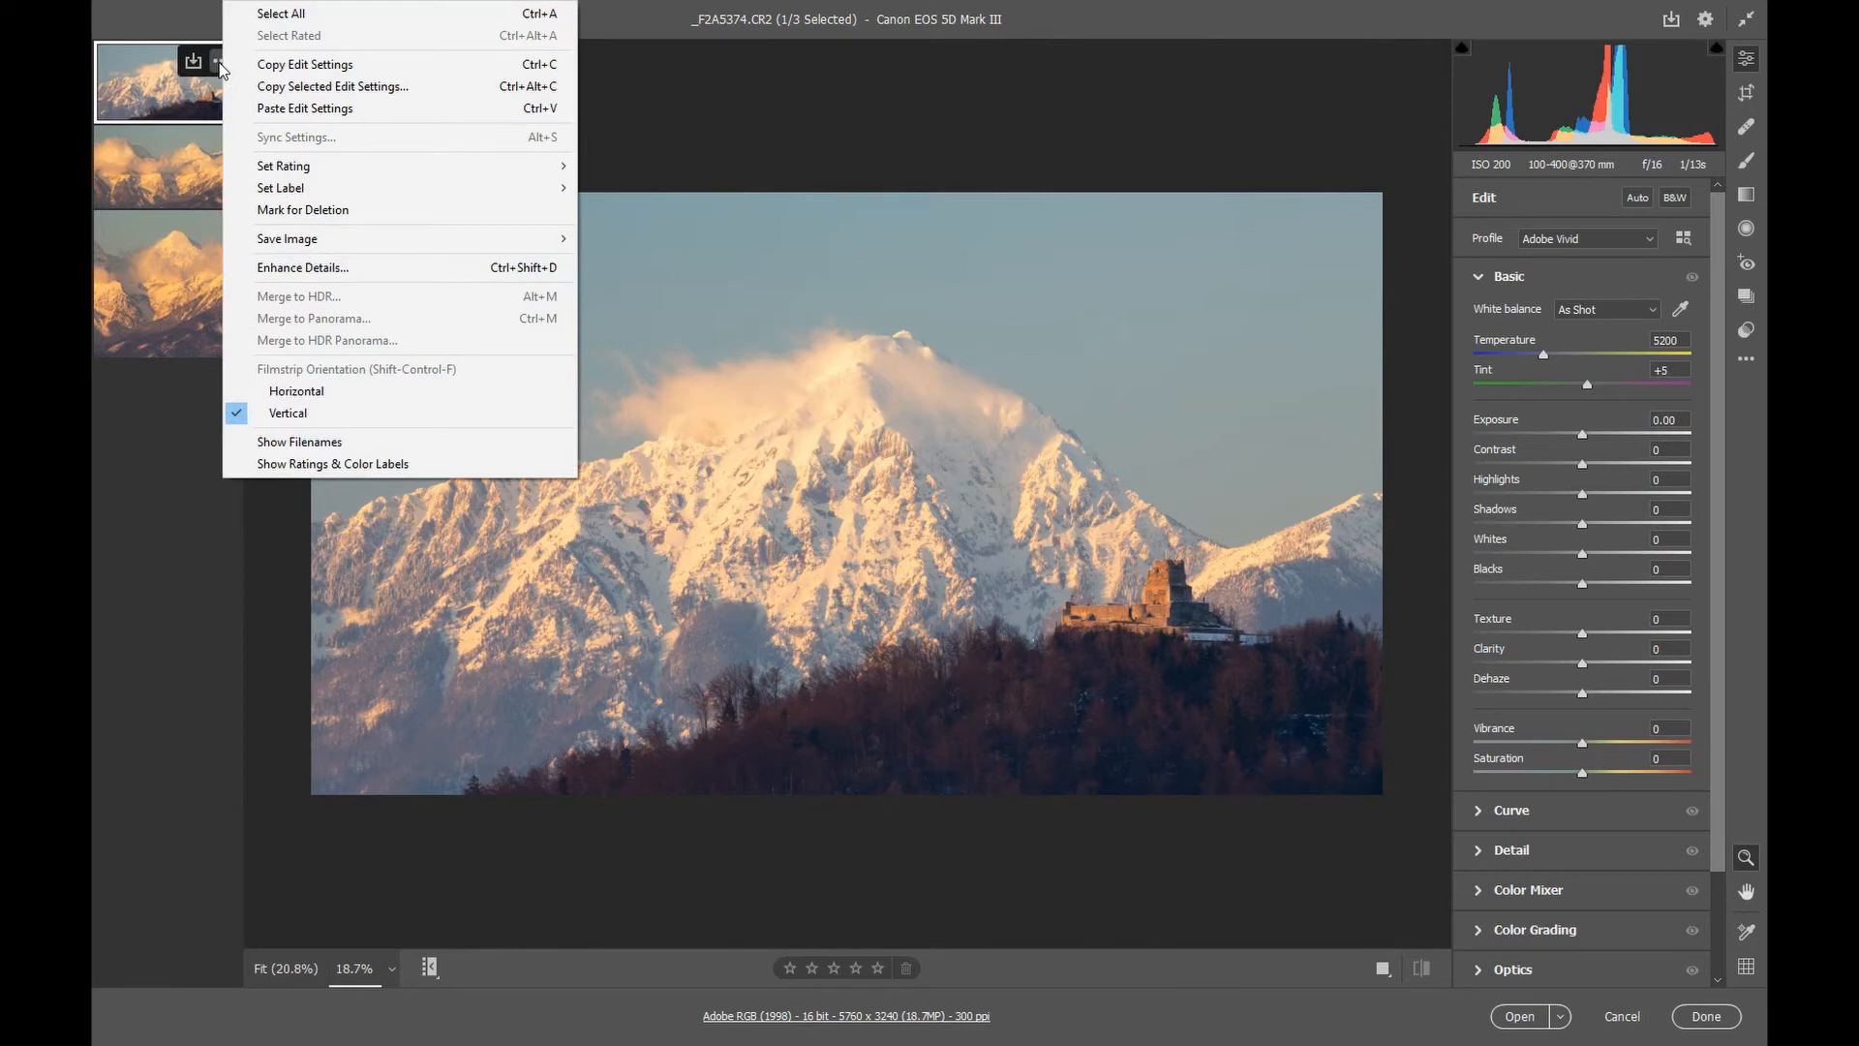
left_click(155, 153)
left_click(137, 95)
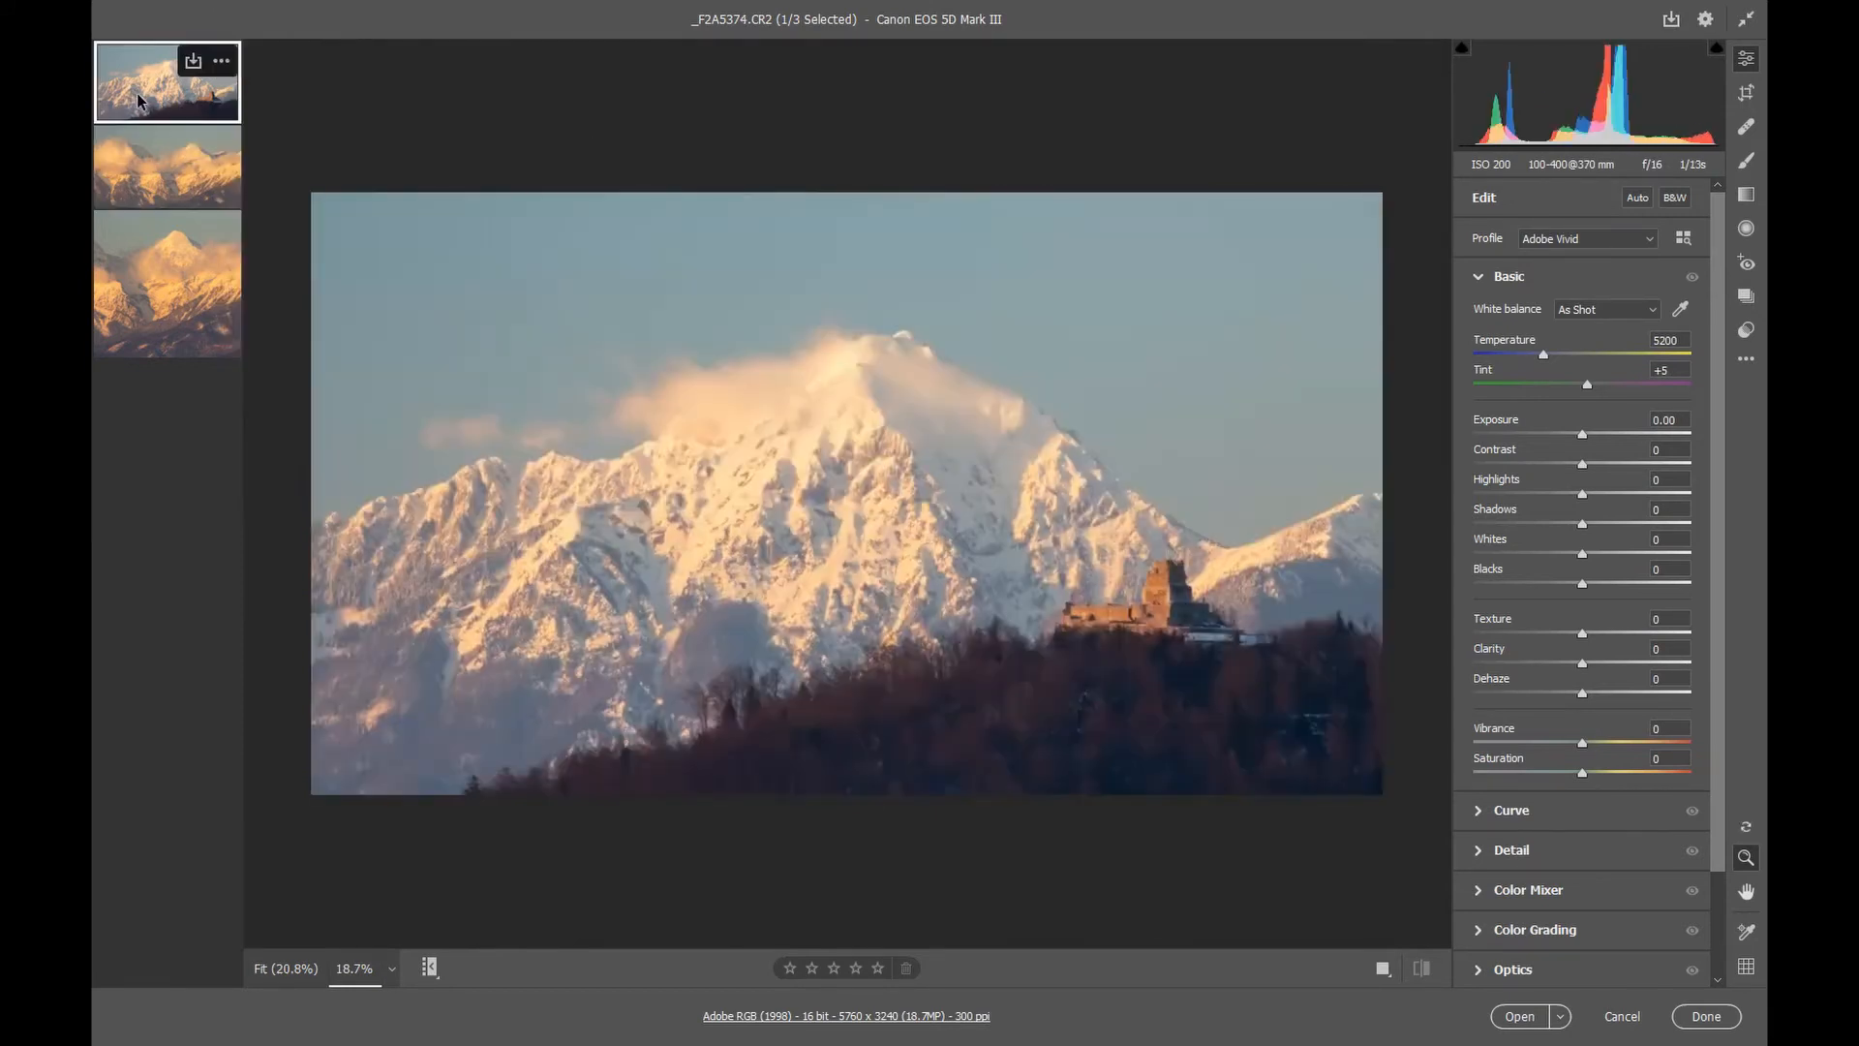
- Add the second and third photos to the castle photo's selection and raise the exposure of all three to +1.00
left_click(138, 177)
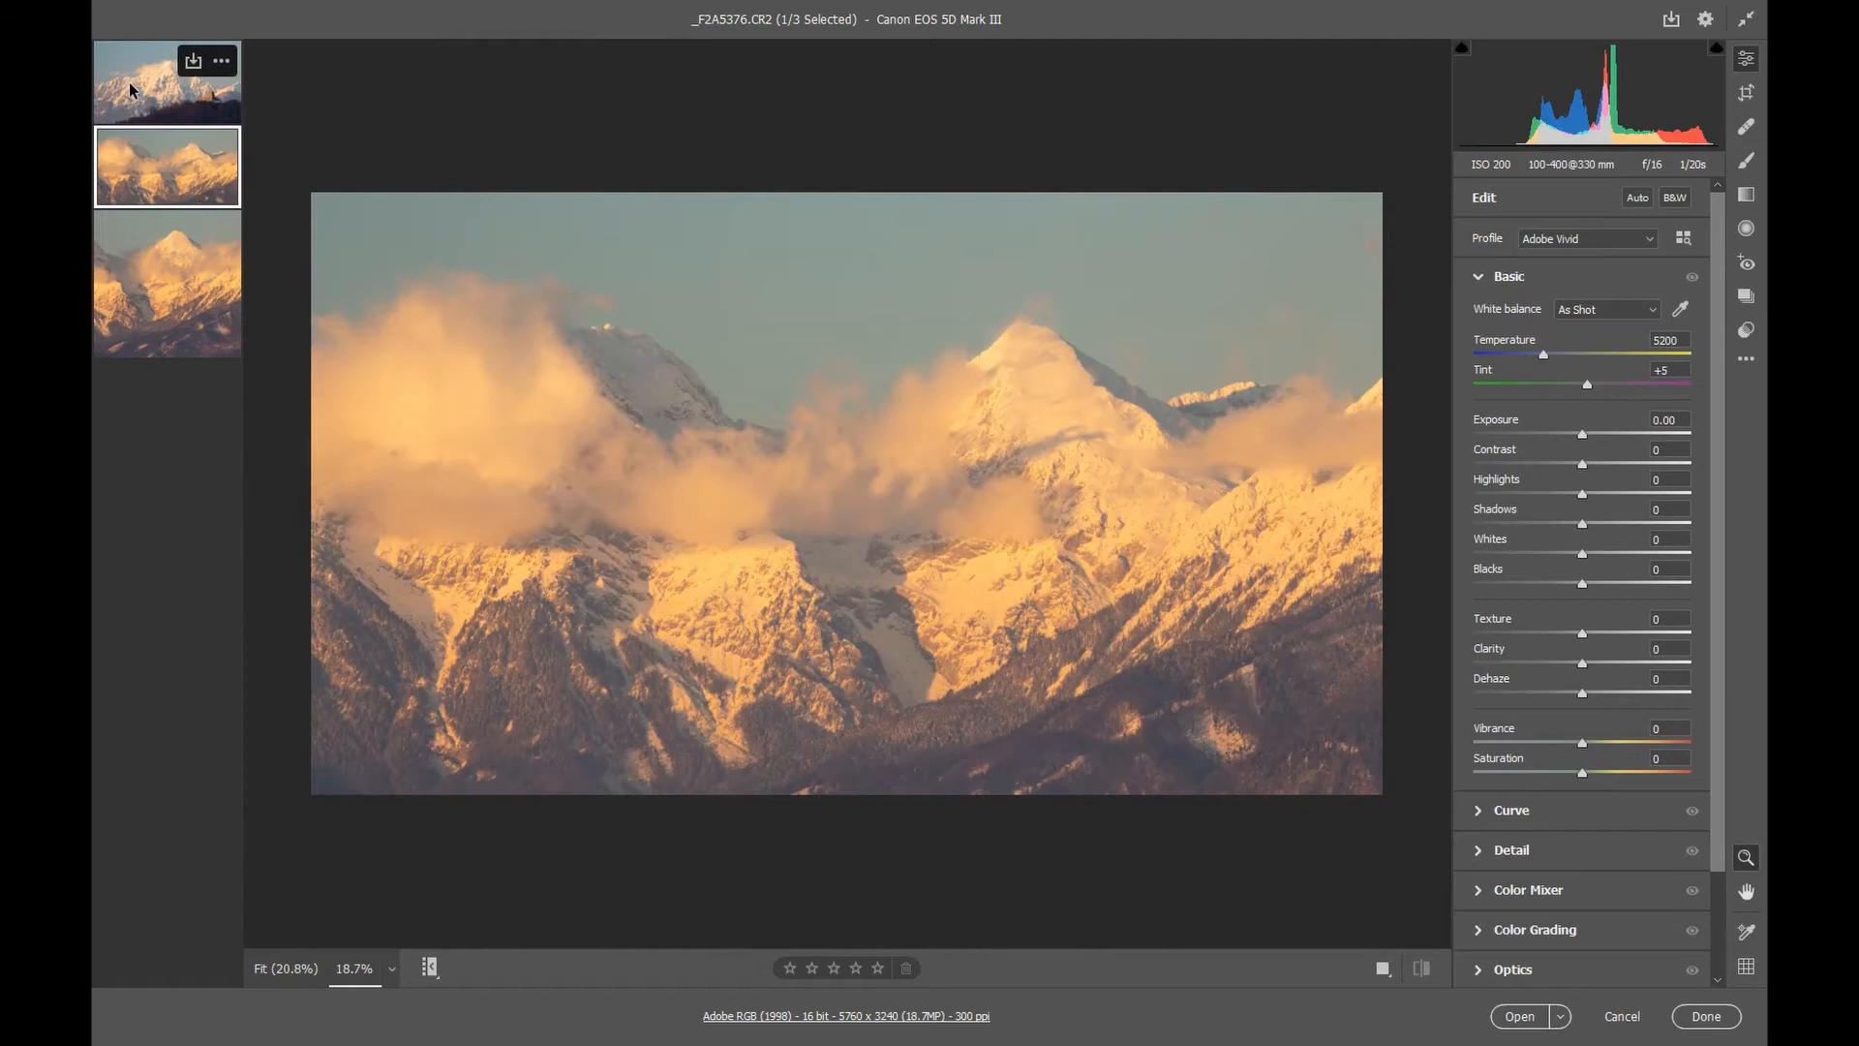
left_click(132, 86)
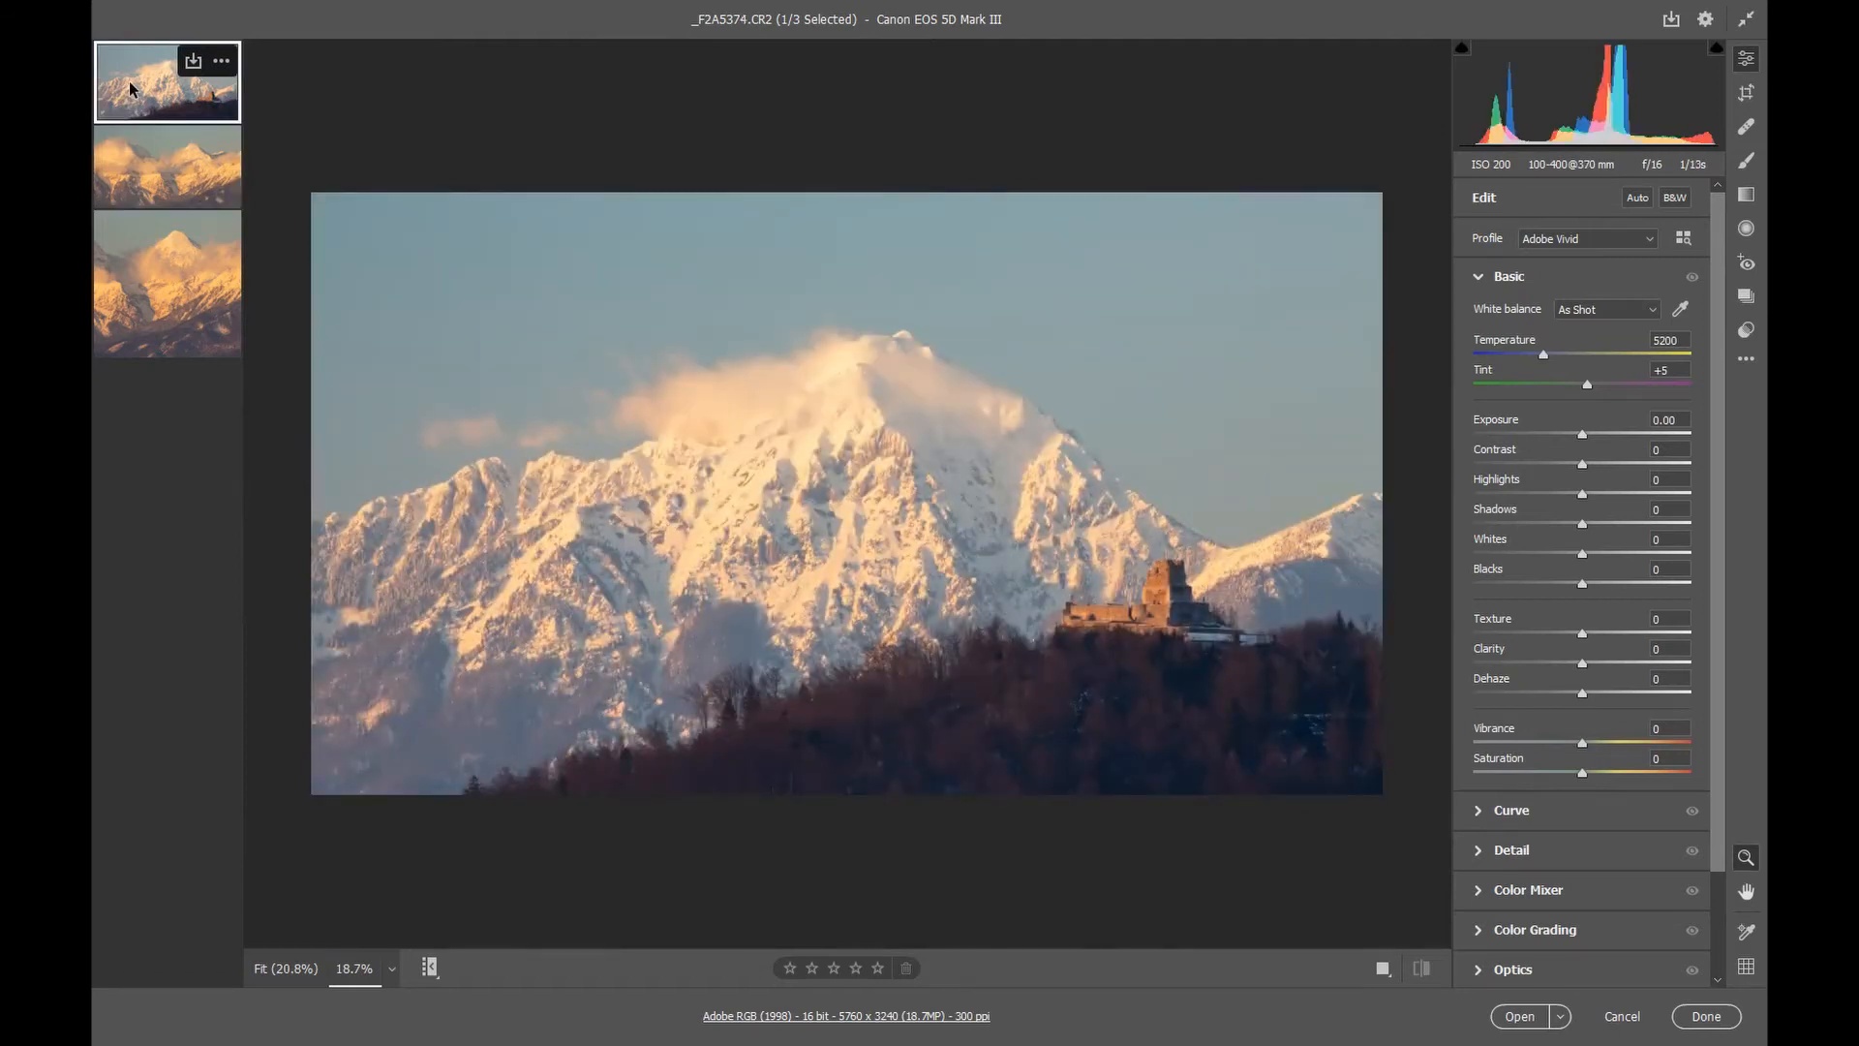
left_click(160, 167, "ctrl")
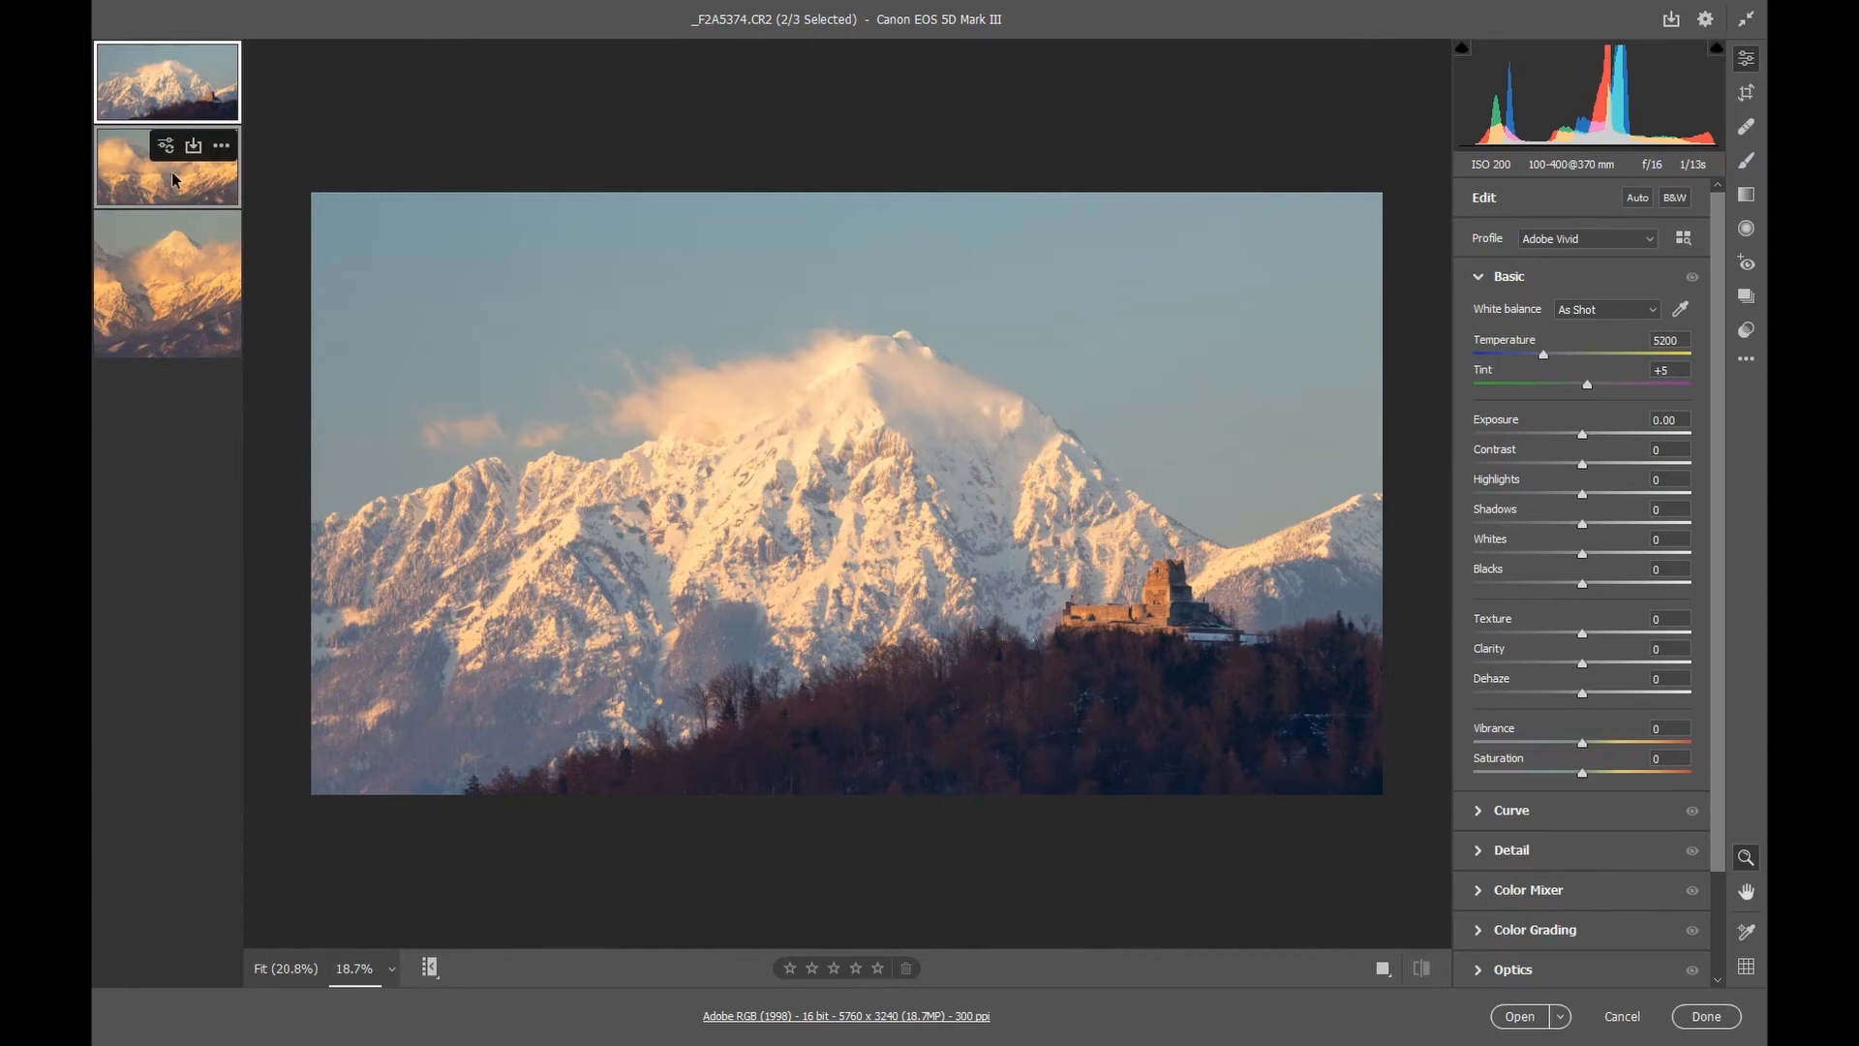
left_click(180, 301, "ctrl")
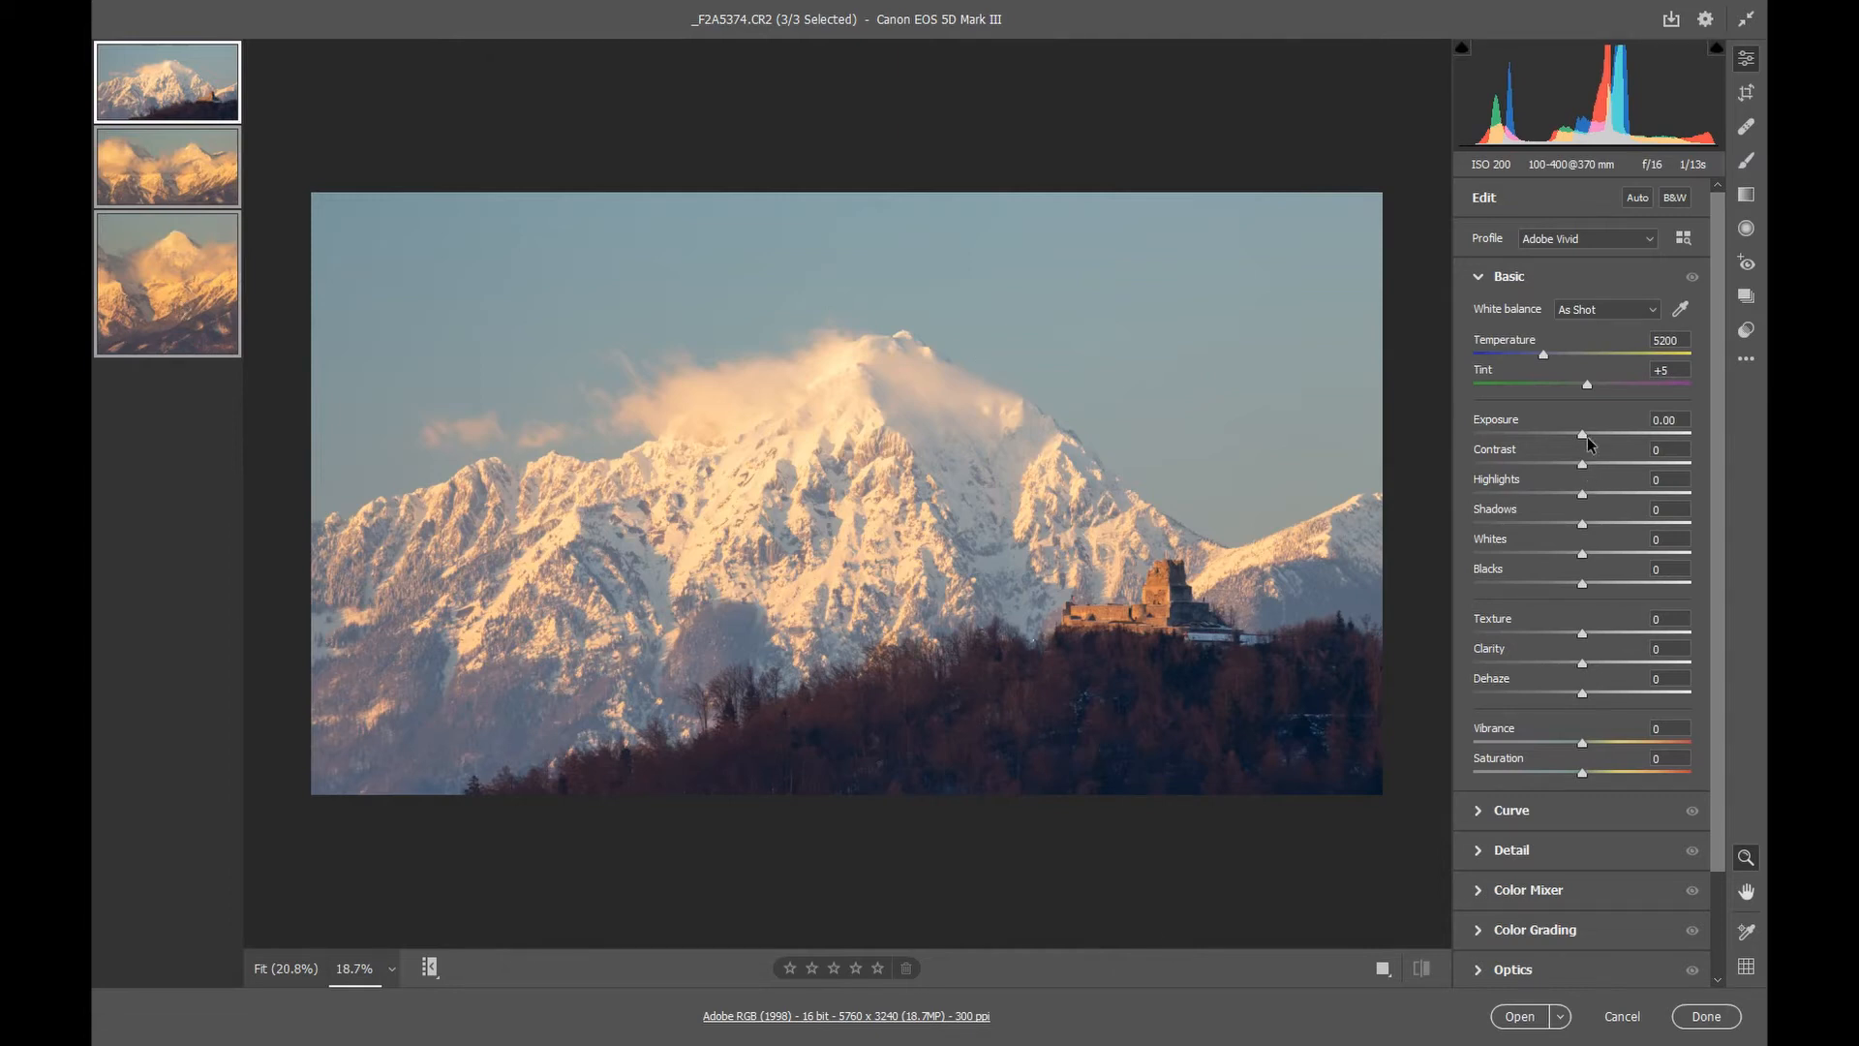
left_click_drag(1586, 433, 1605, 433)
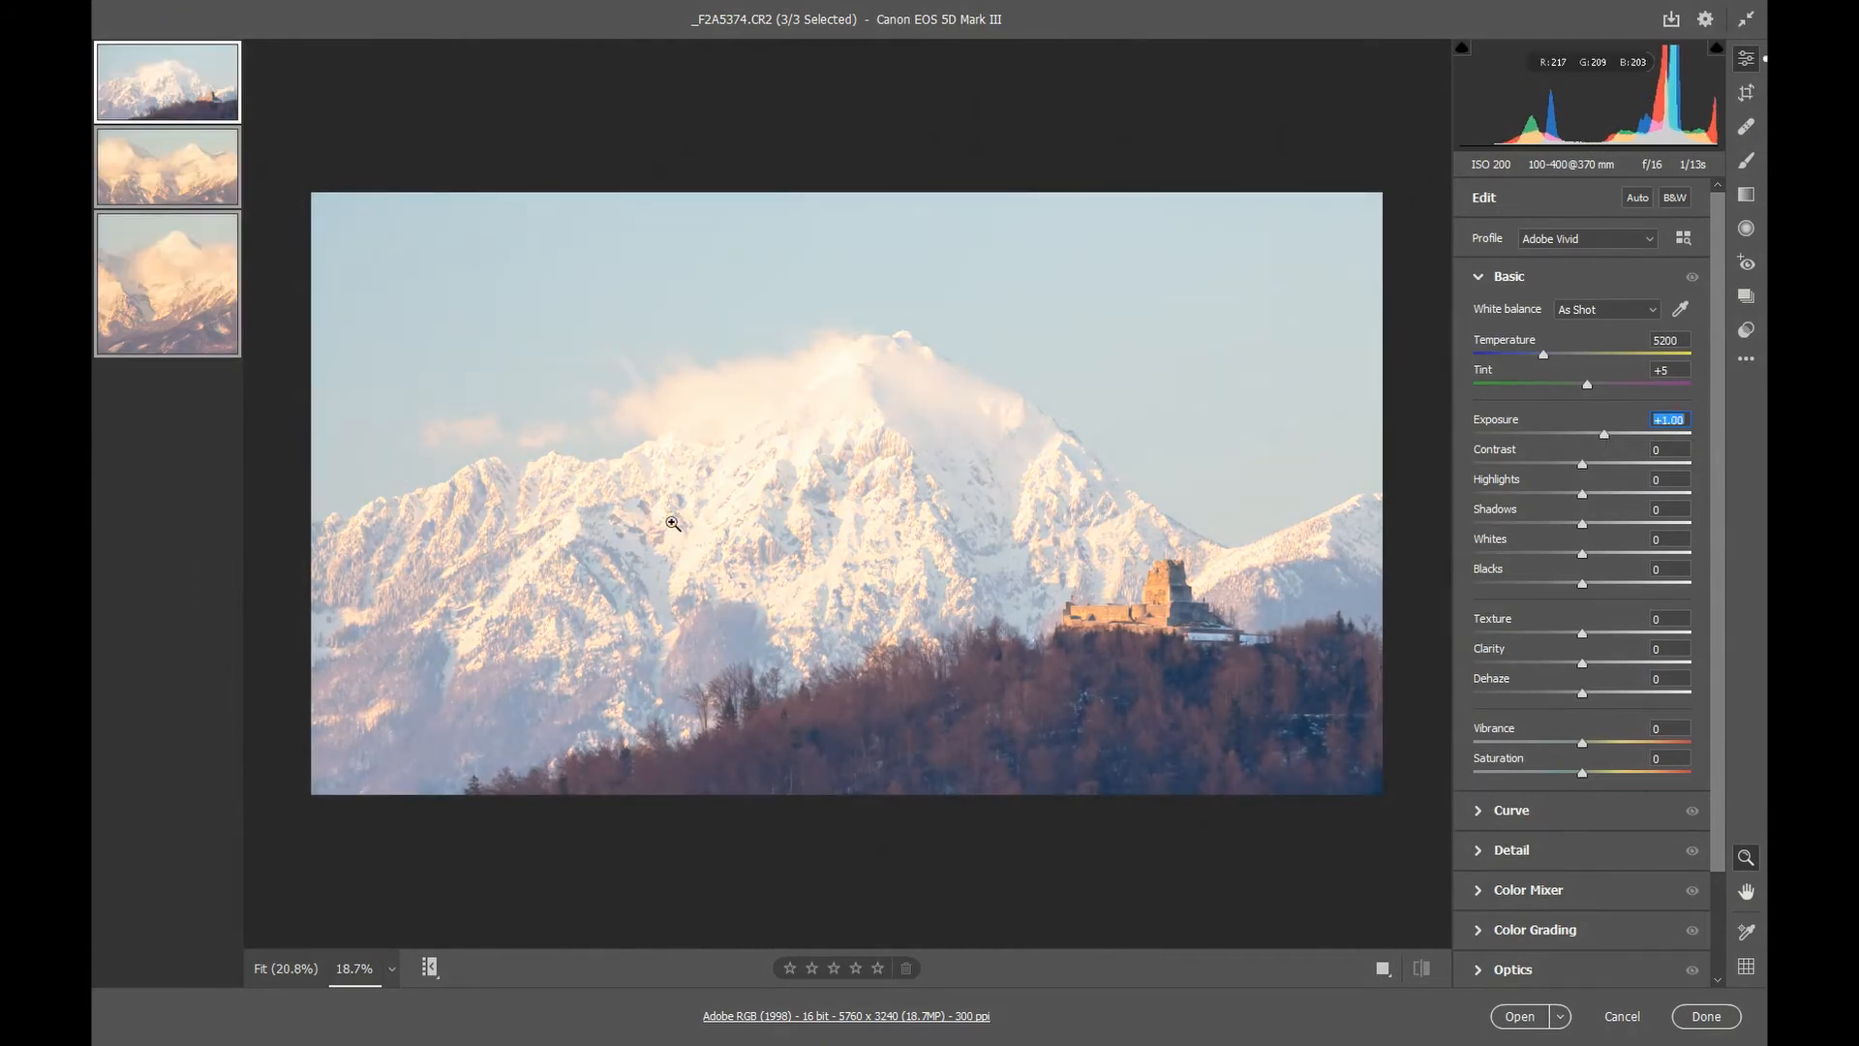
- Check the exposure change on the second, third and first photos individually
left_click(150, 162)
left_click(148, 265)
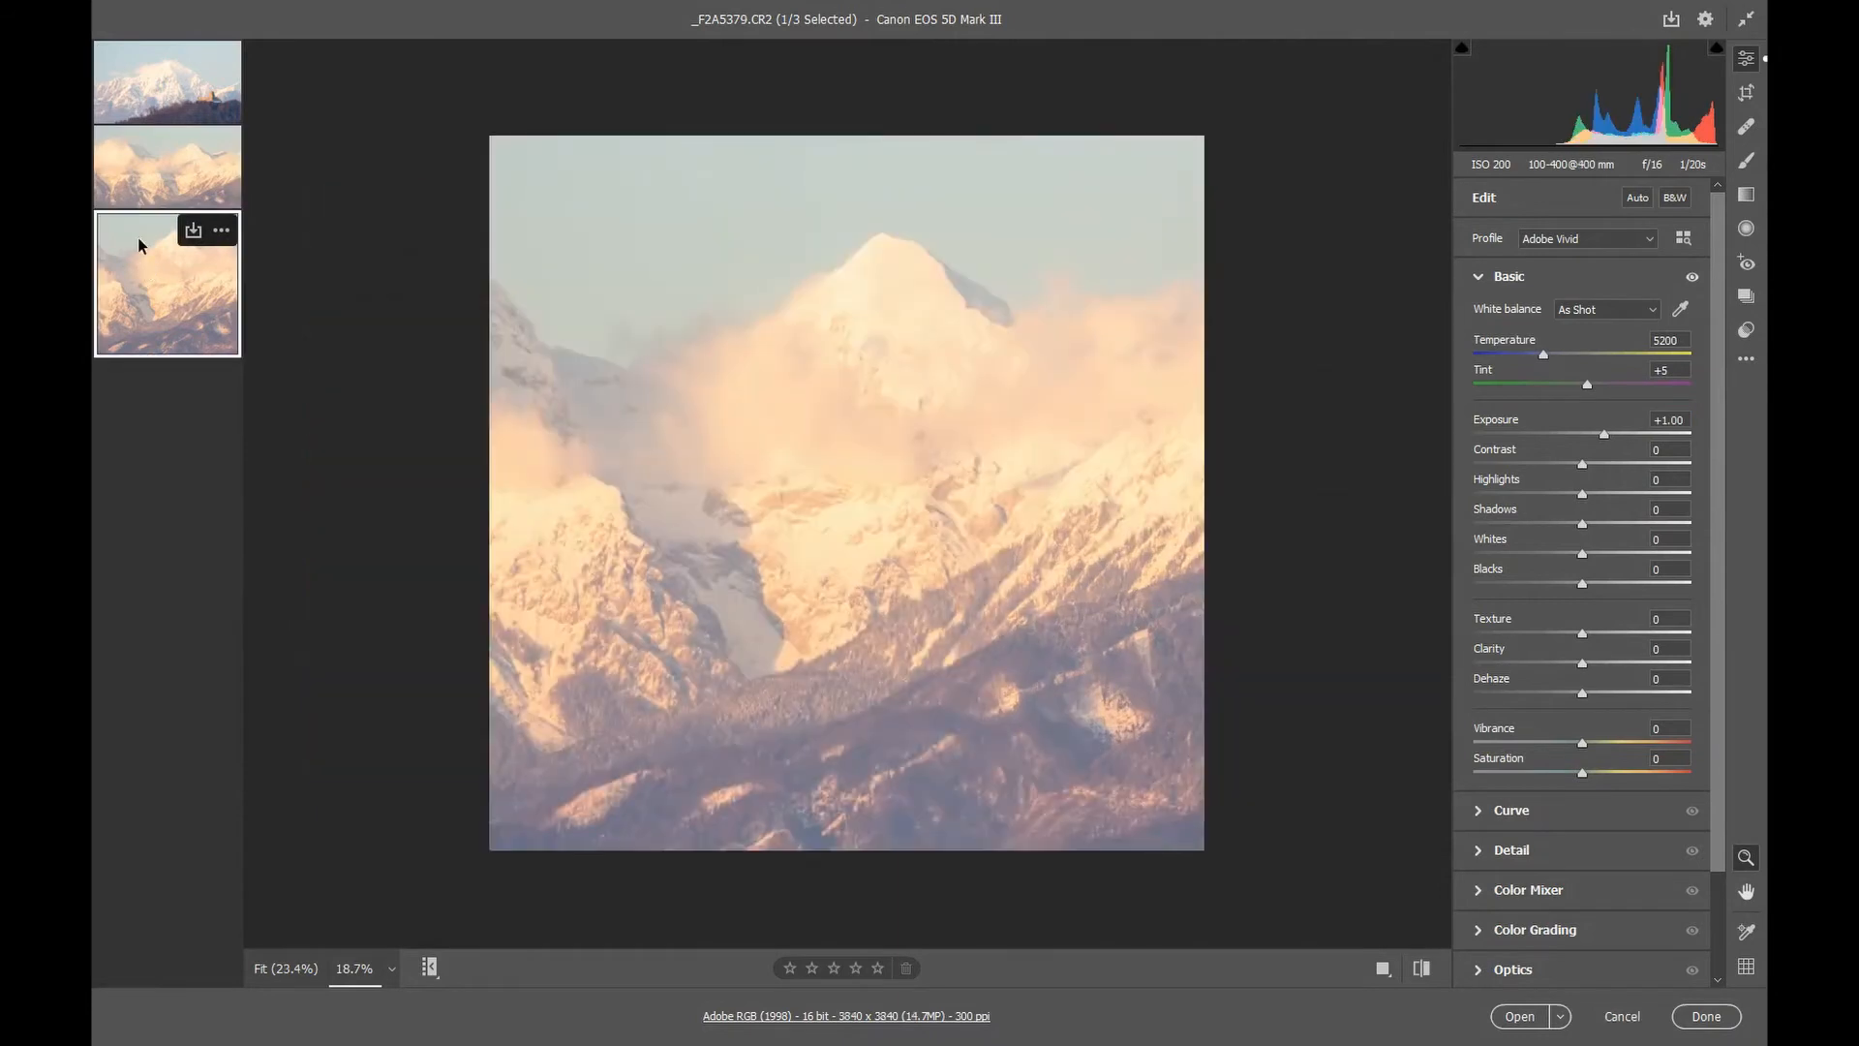
left_click(115, 98)
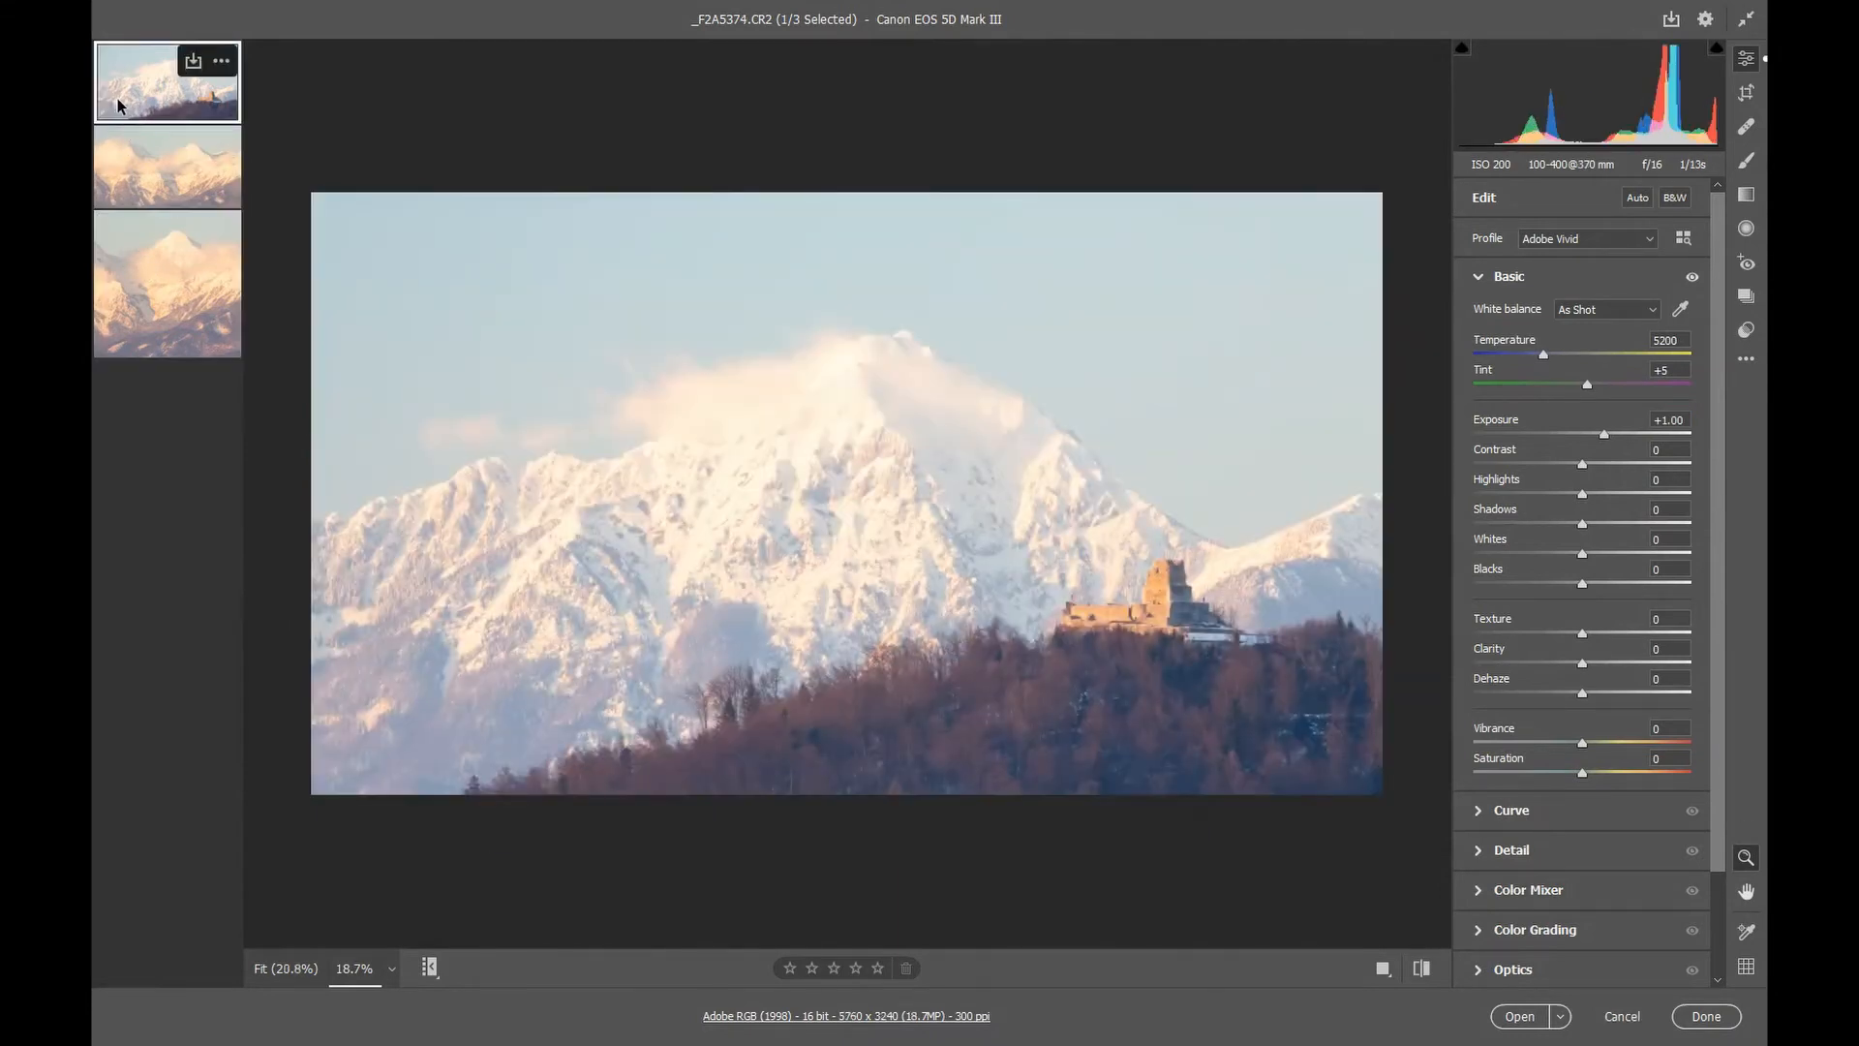
- Select all photos again, set their exposure back to 0.00, and reselect only the castle photo
key("ctrl+a")
left_click(1604, 436)
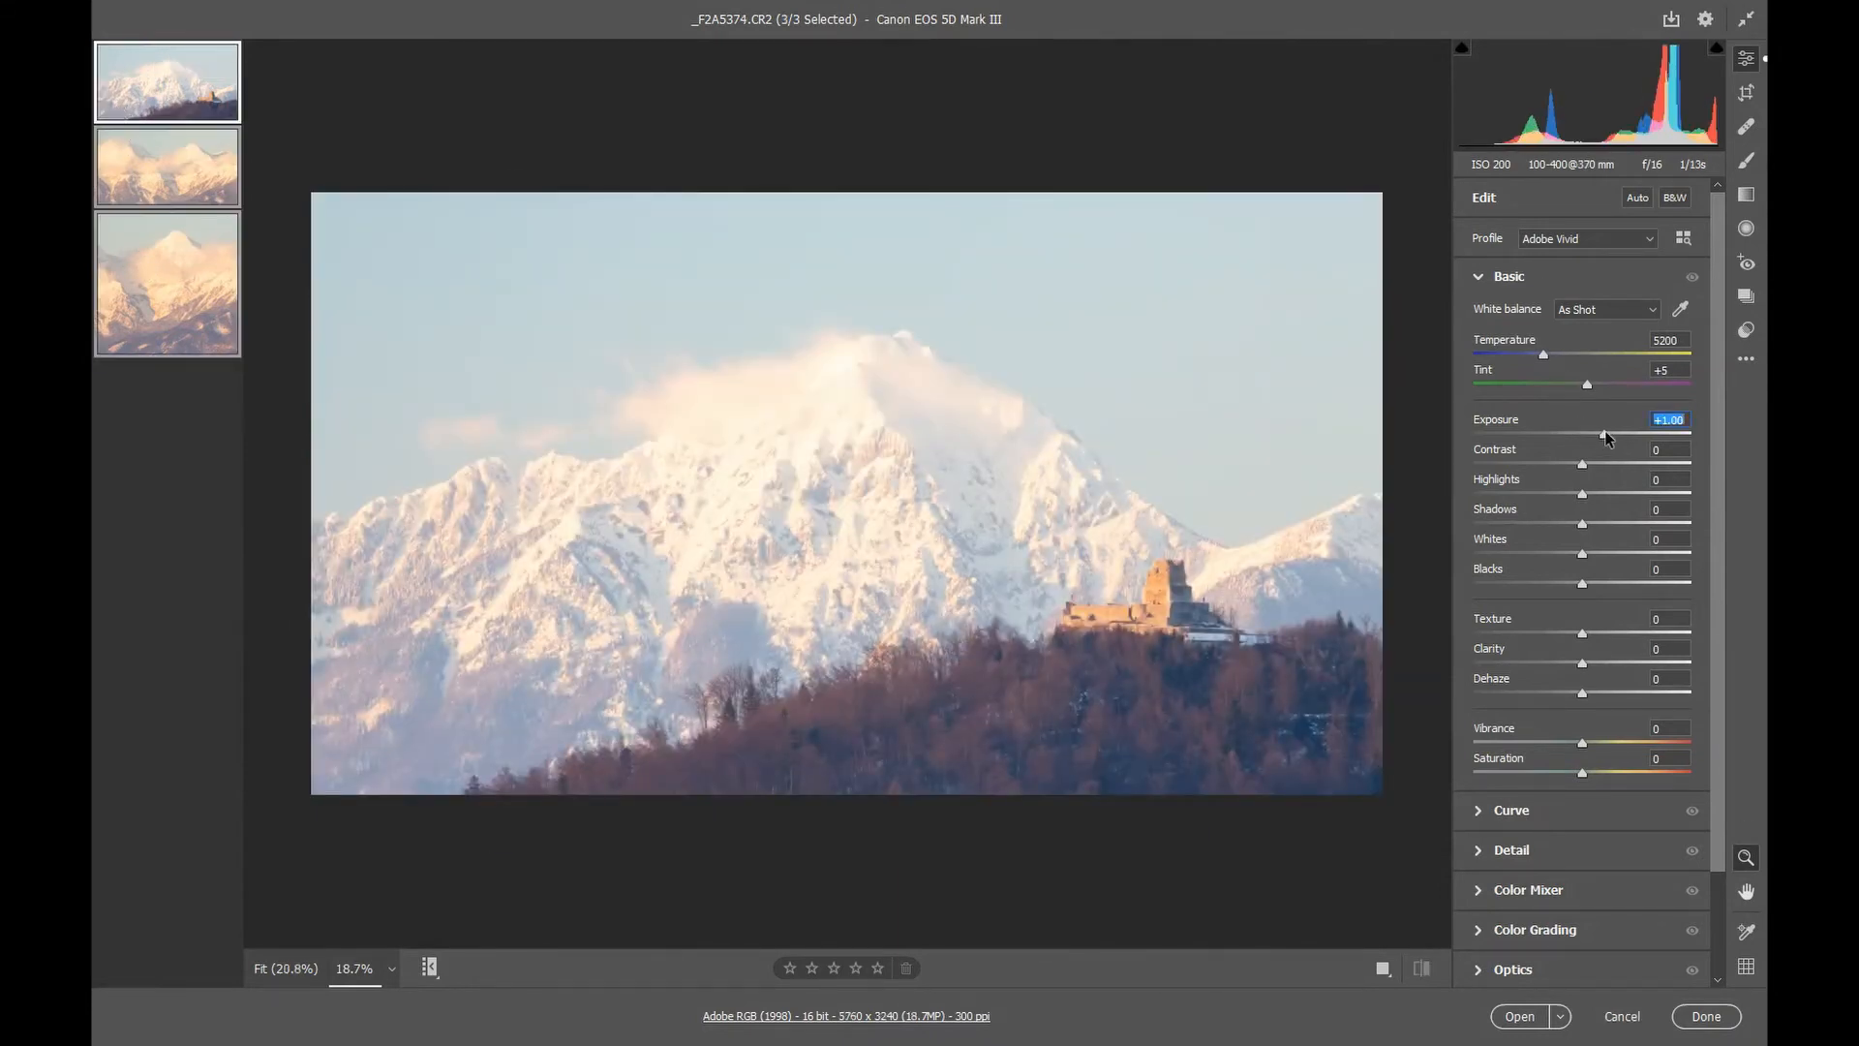
left_click_drag(1604, 436, 1584, 438)
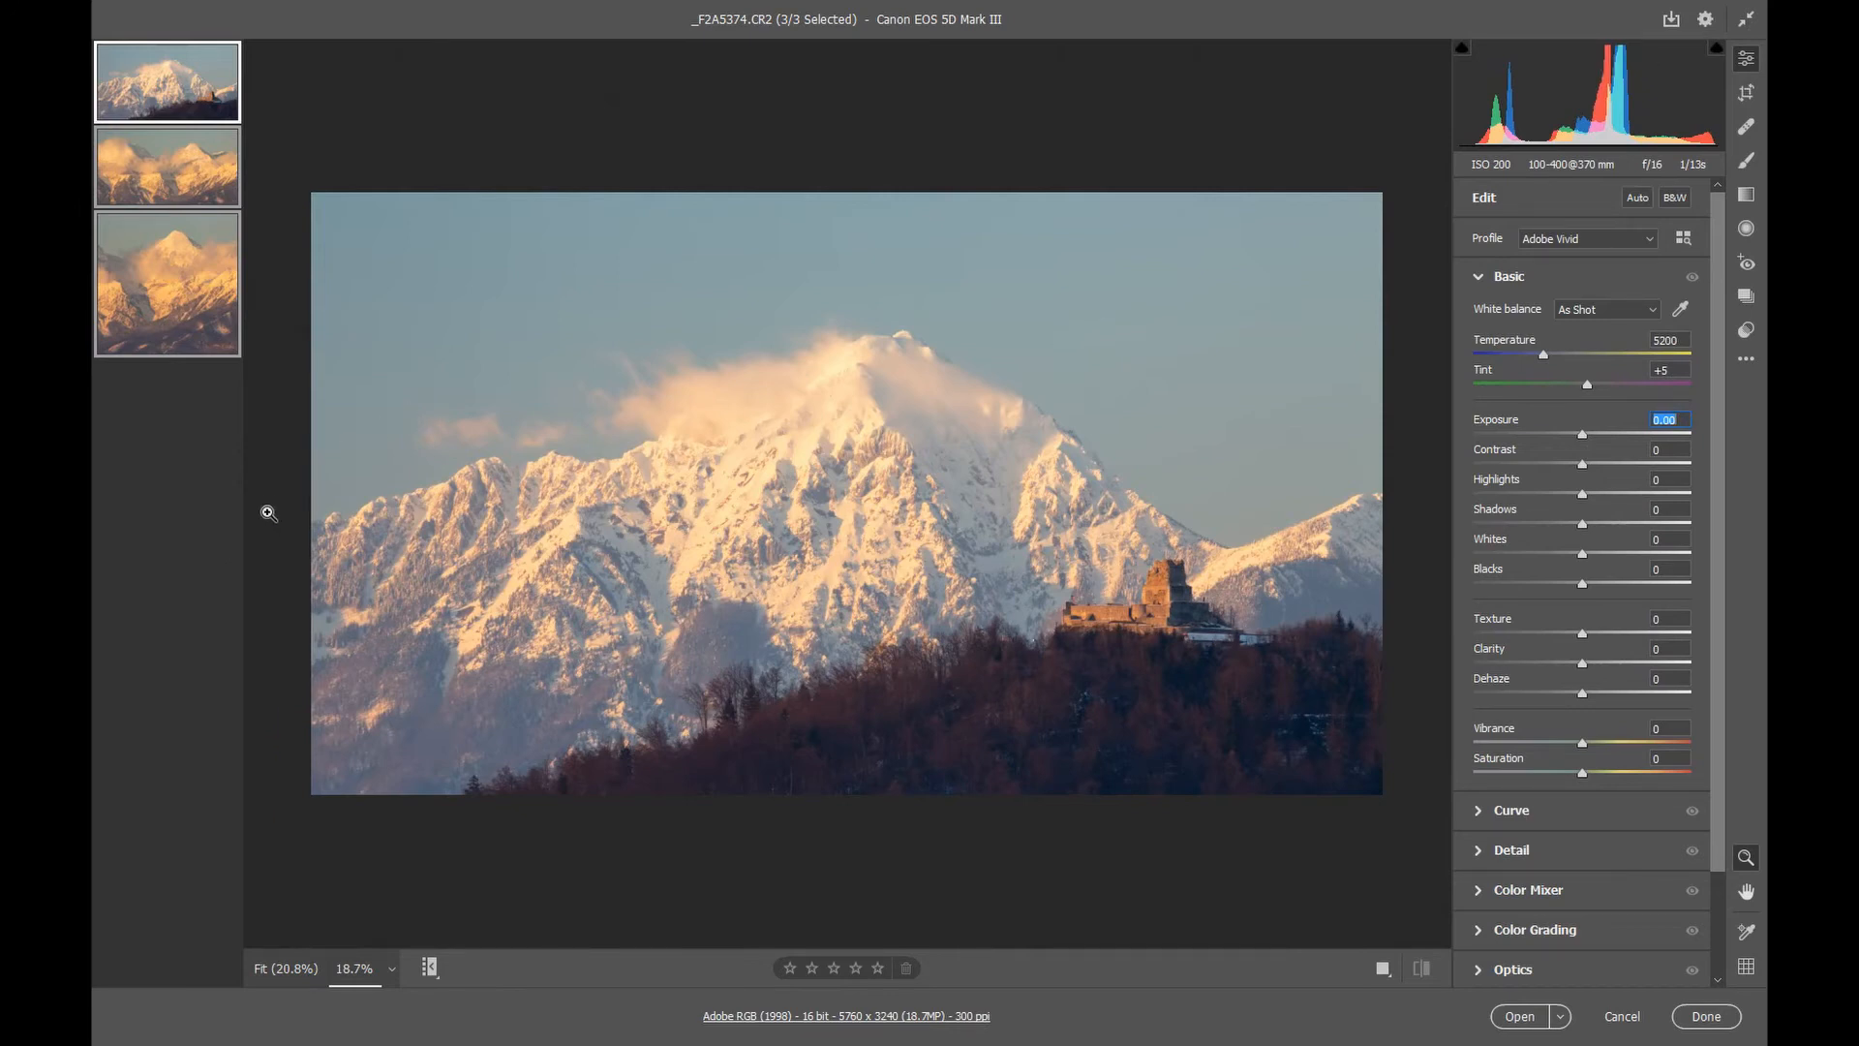
left_click(149, 95)
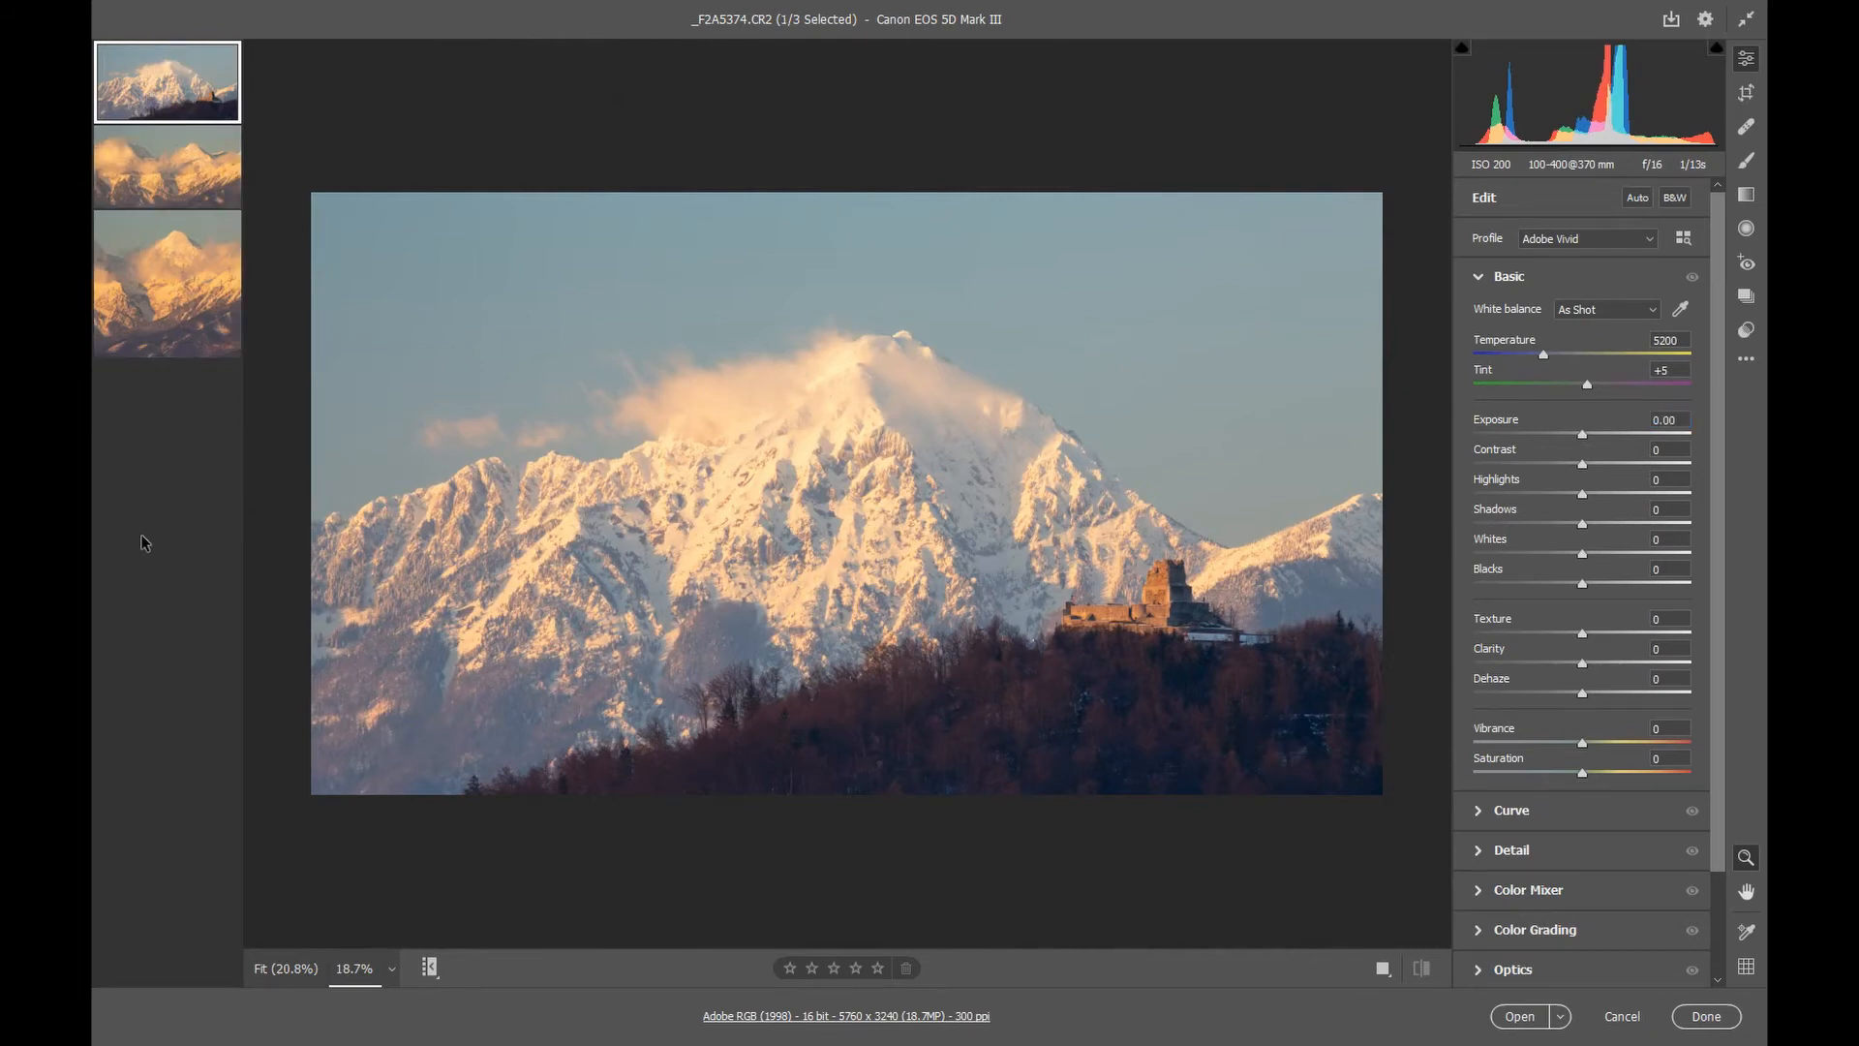
- Try the Auto adjustments and the black-and-white conversion on the second photo, turning each one off again
left_click(138, 162)
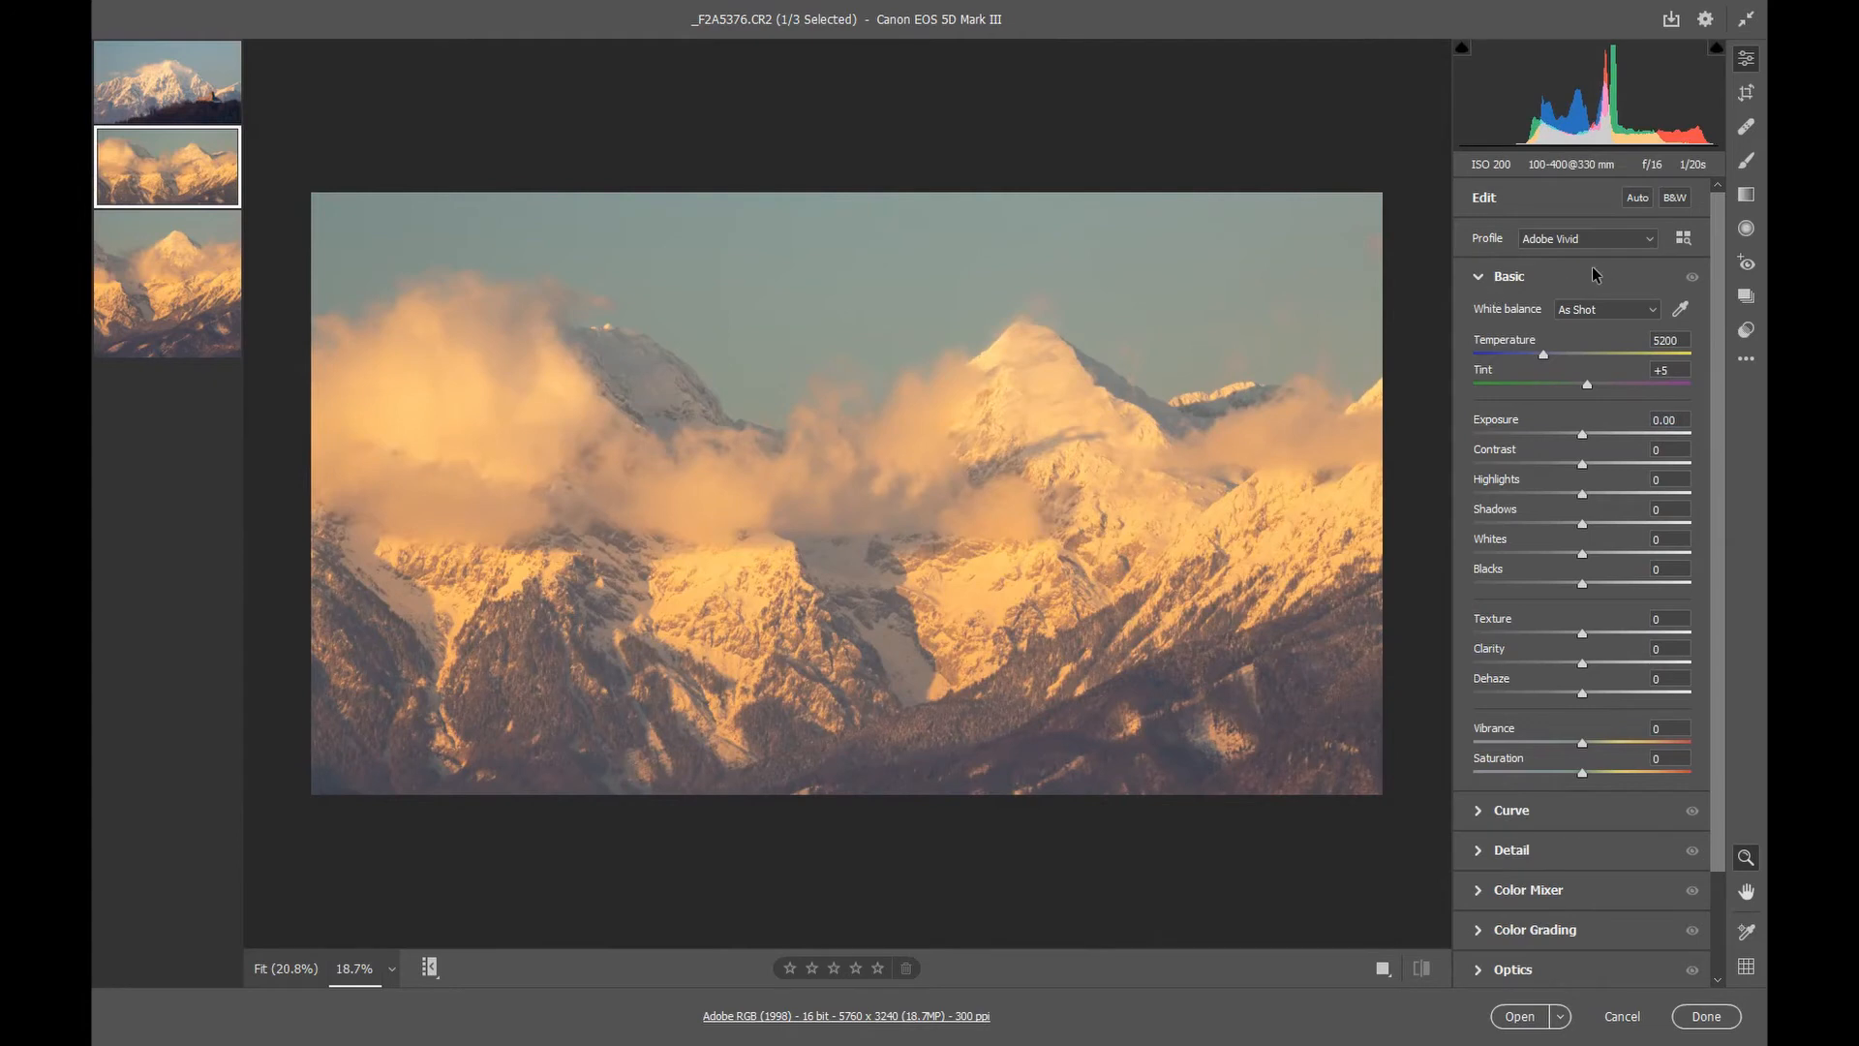
left_click(1637, 199)
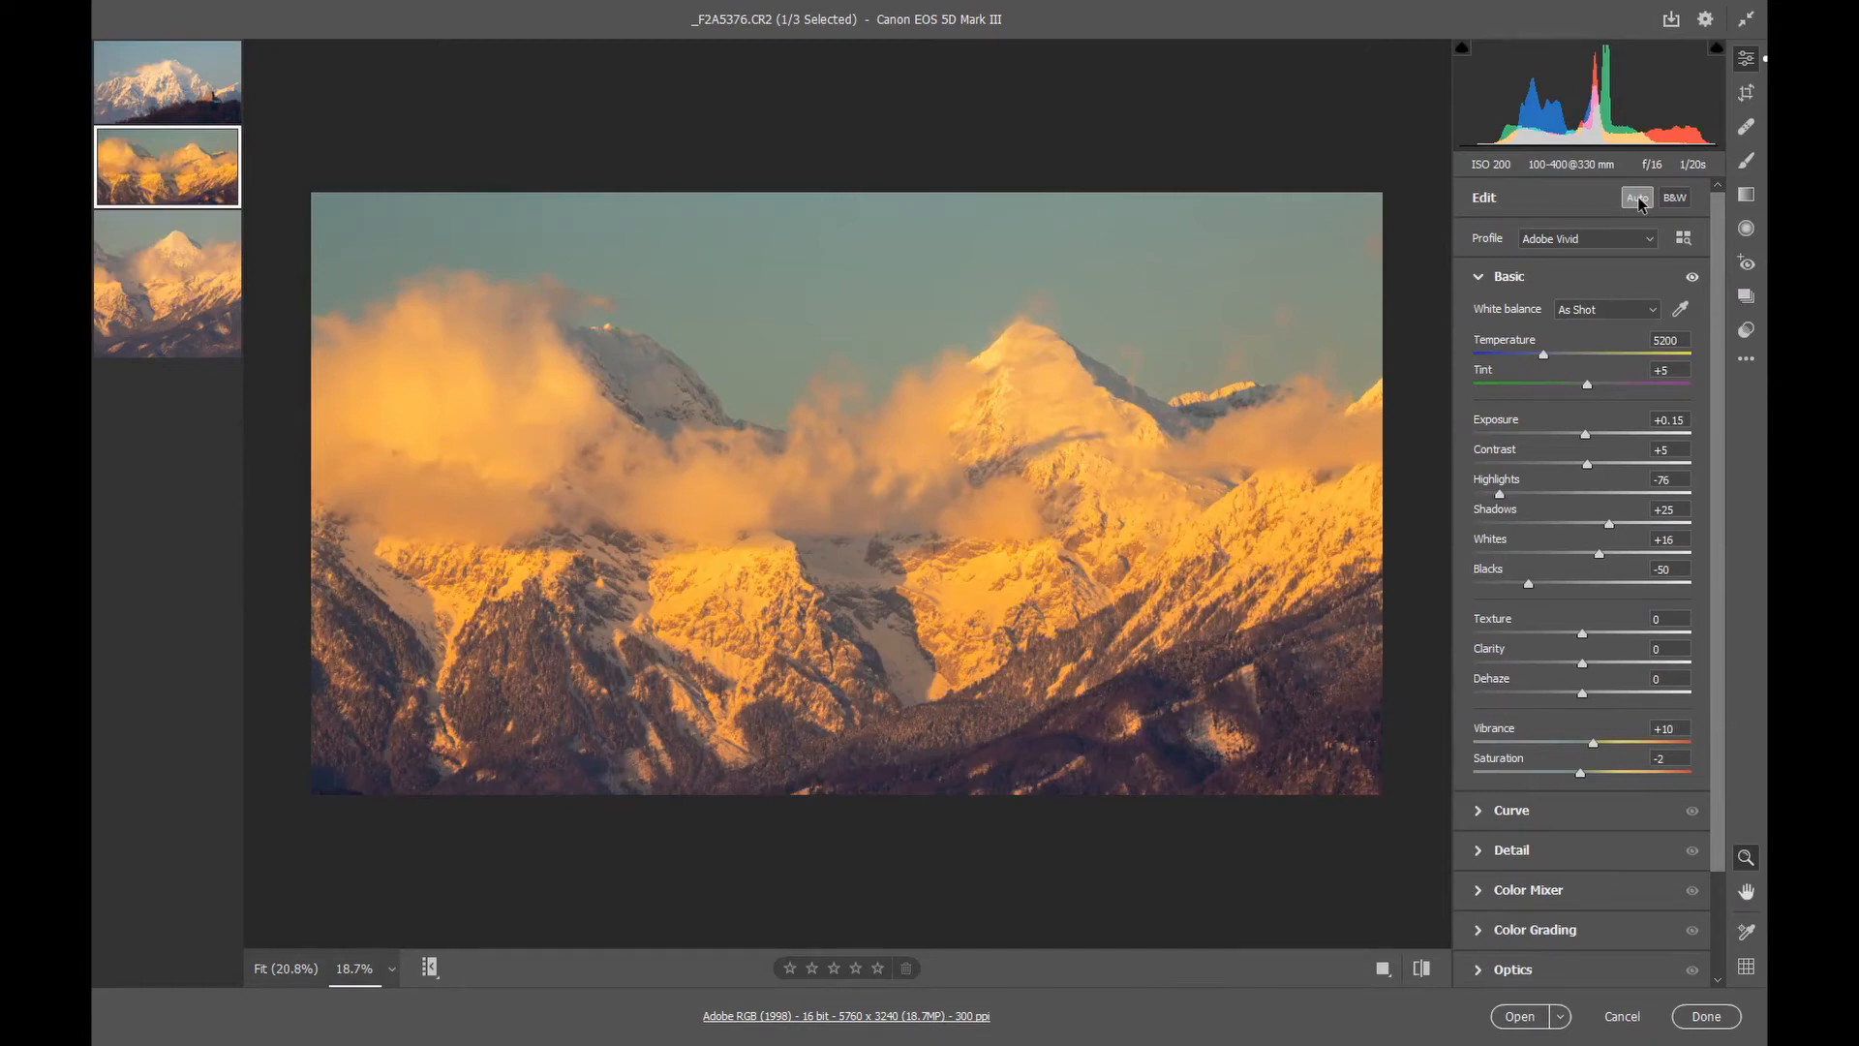
left_click(1639, 199)
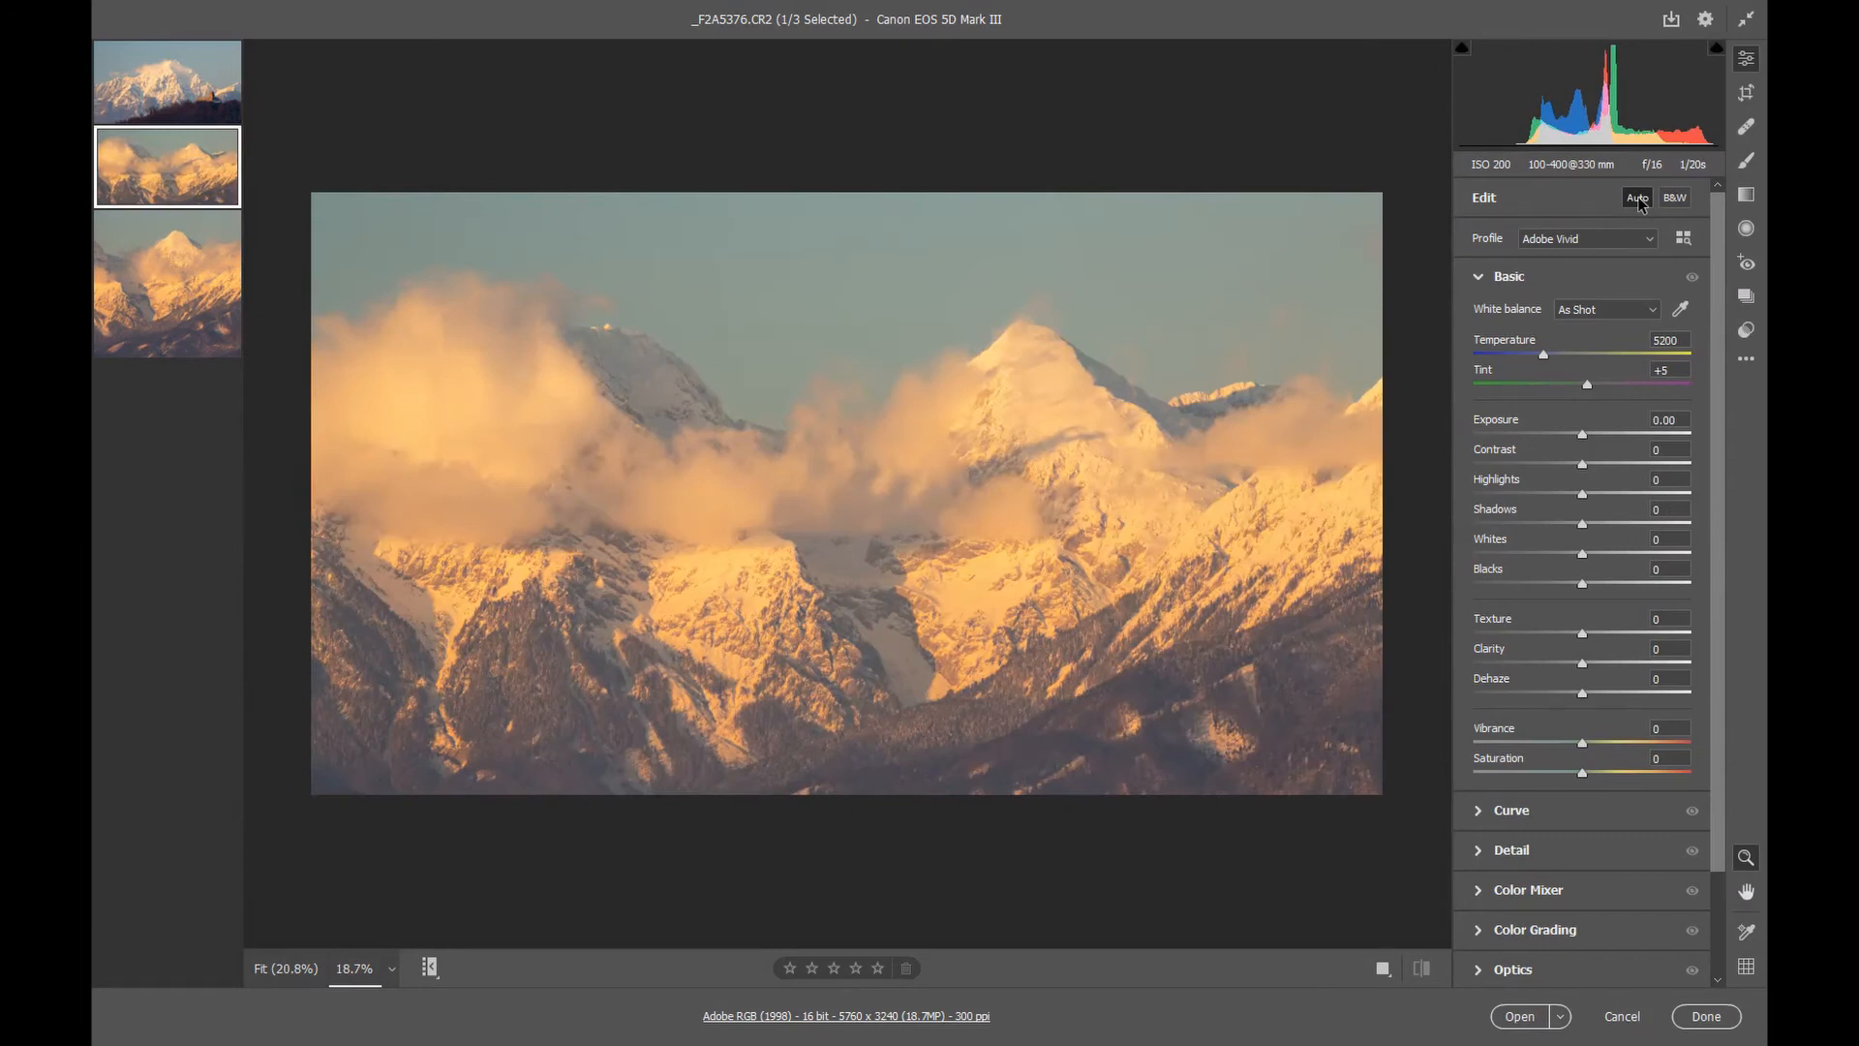
left_click(1639, 200)
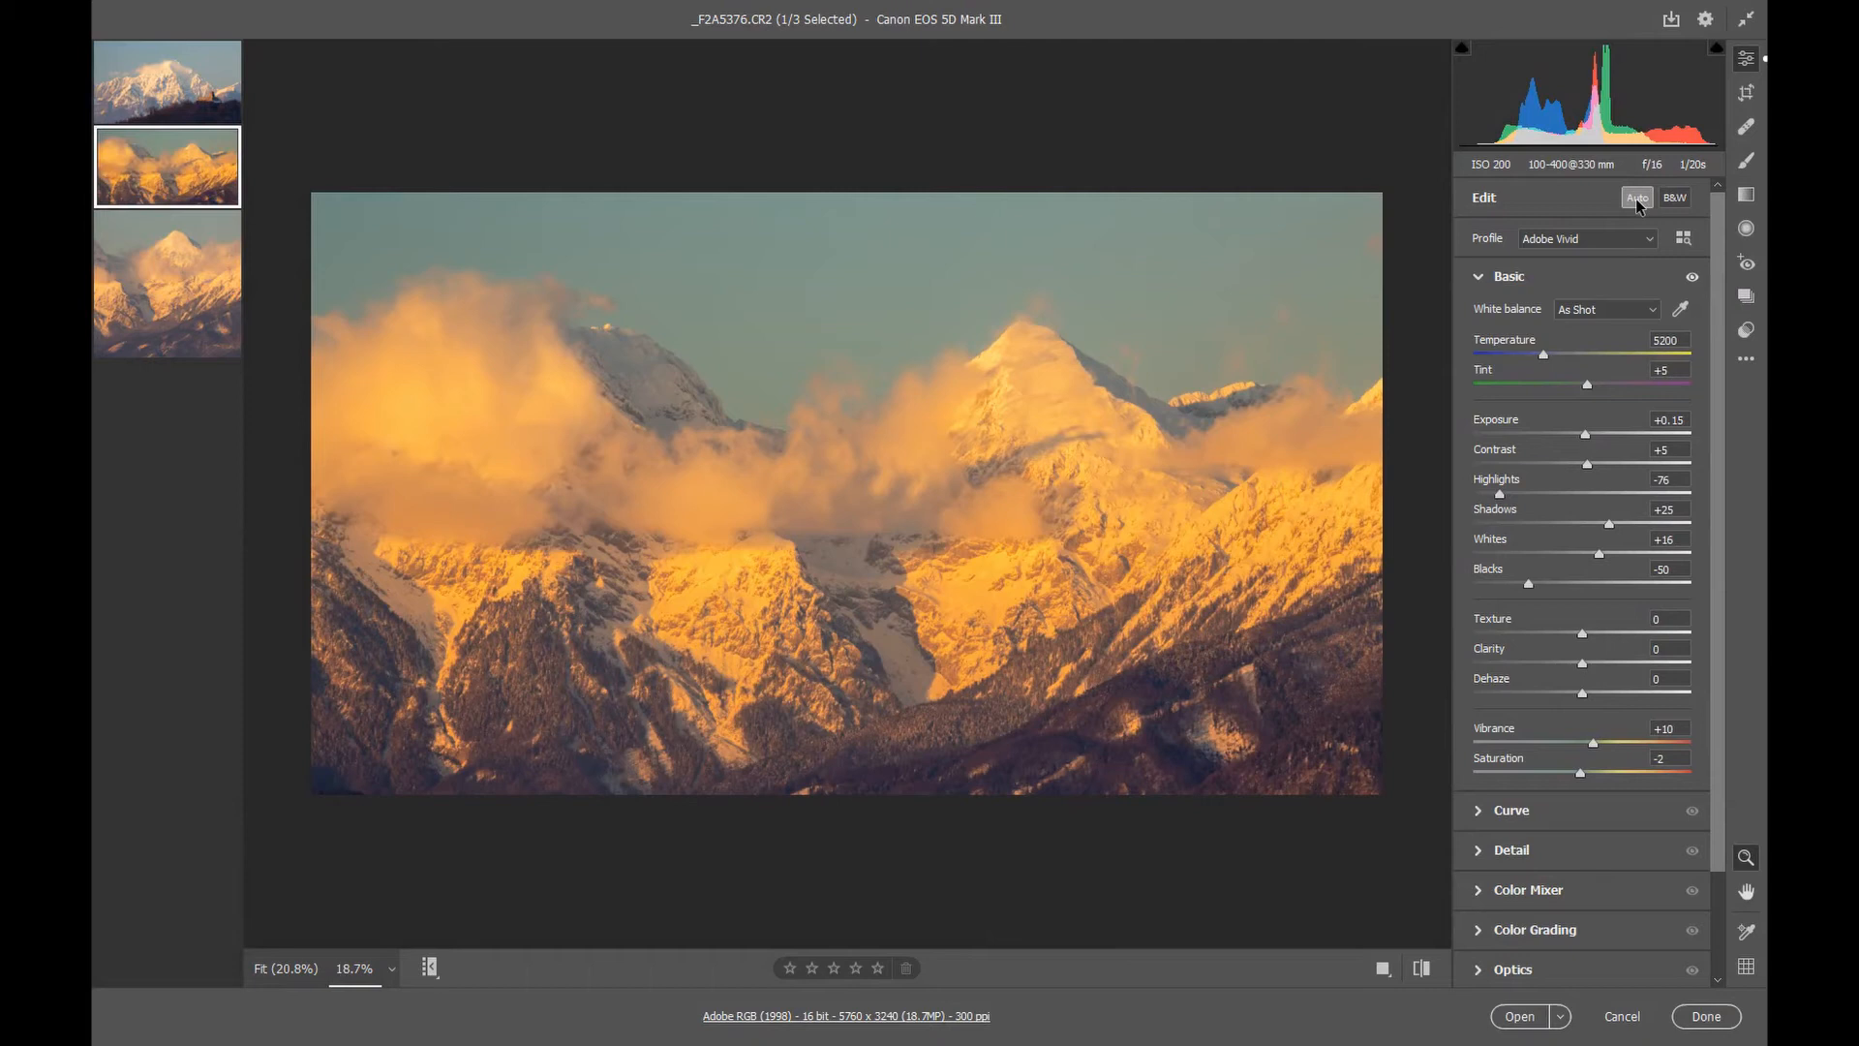
left_click(1637, 200)
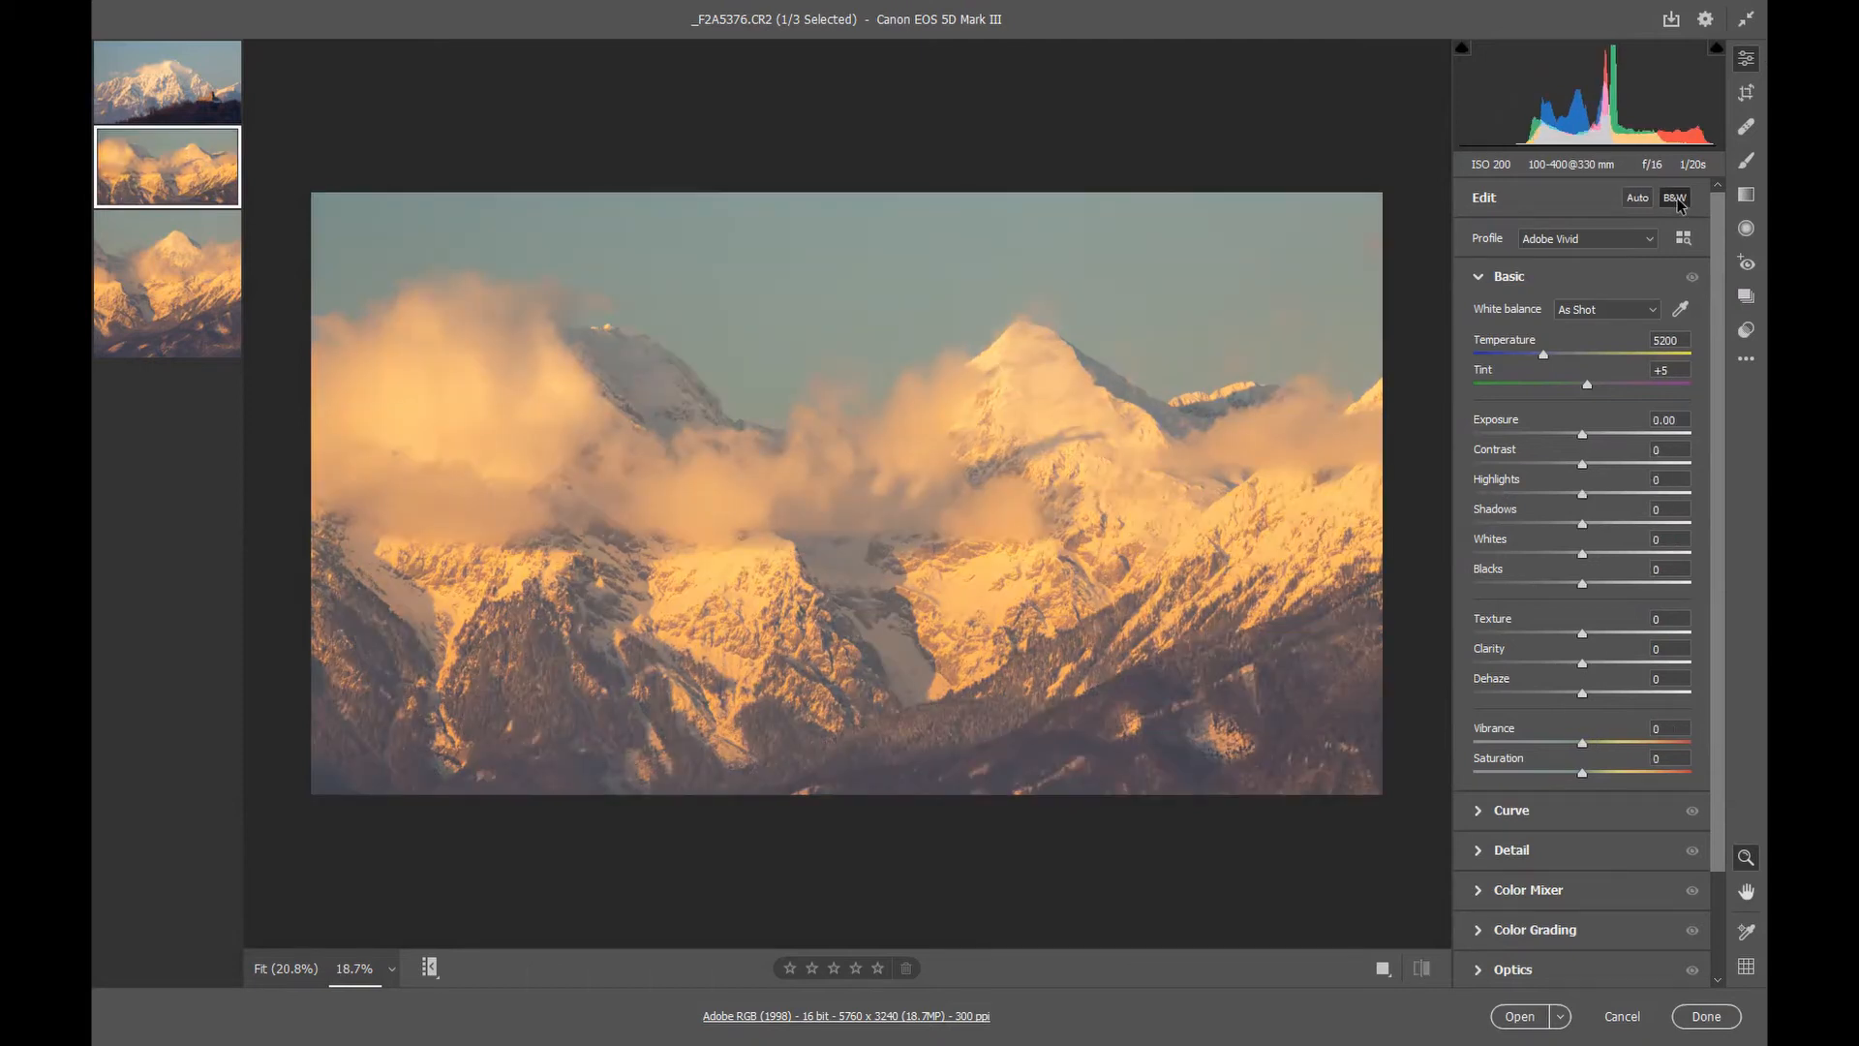
left_click(1677, 198)
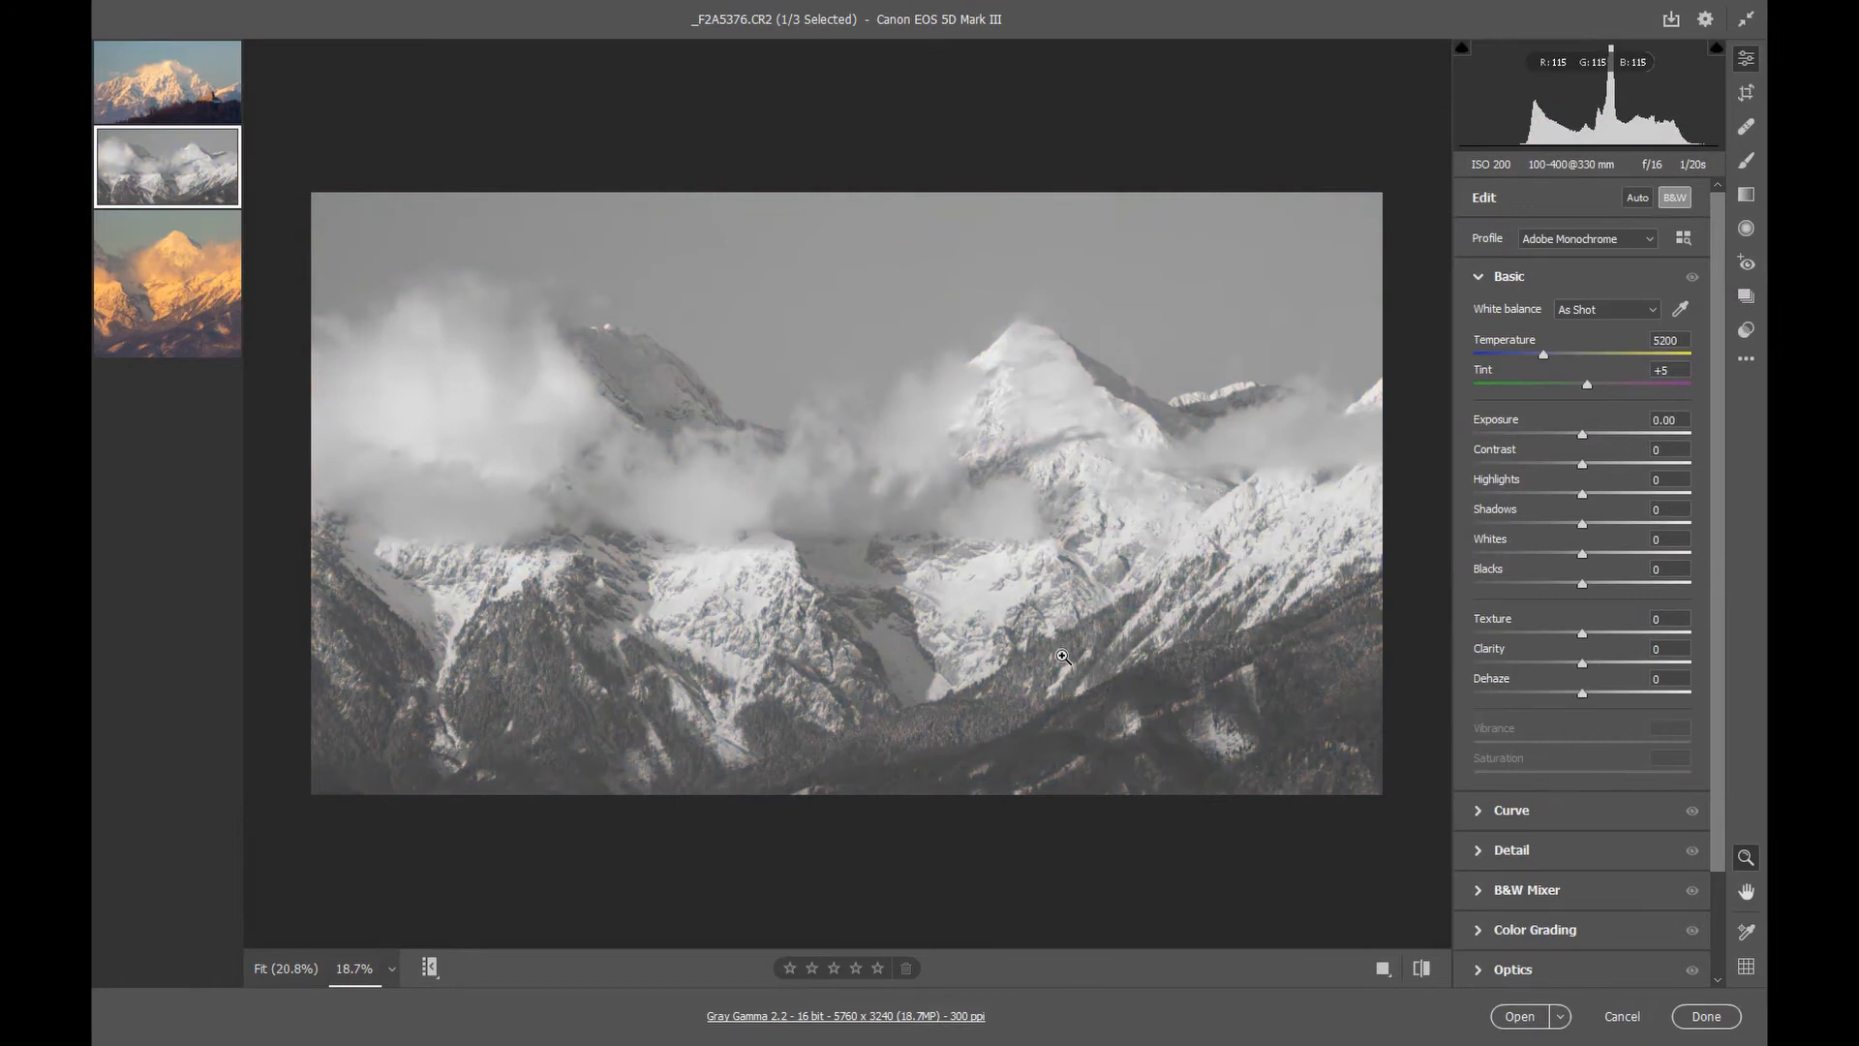
left_click(1679, 200)
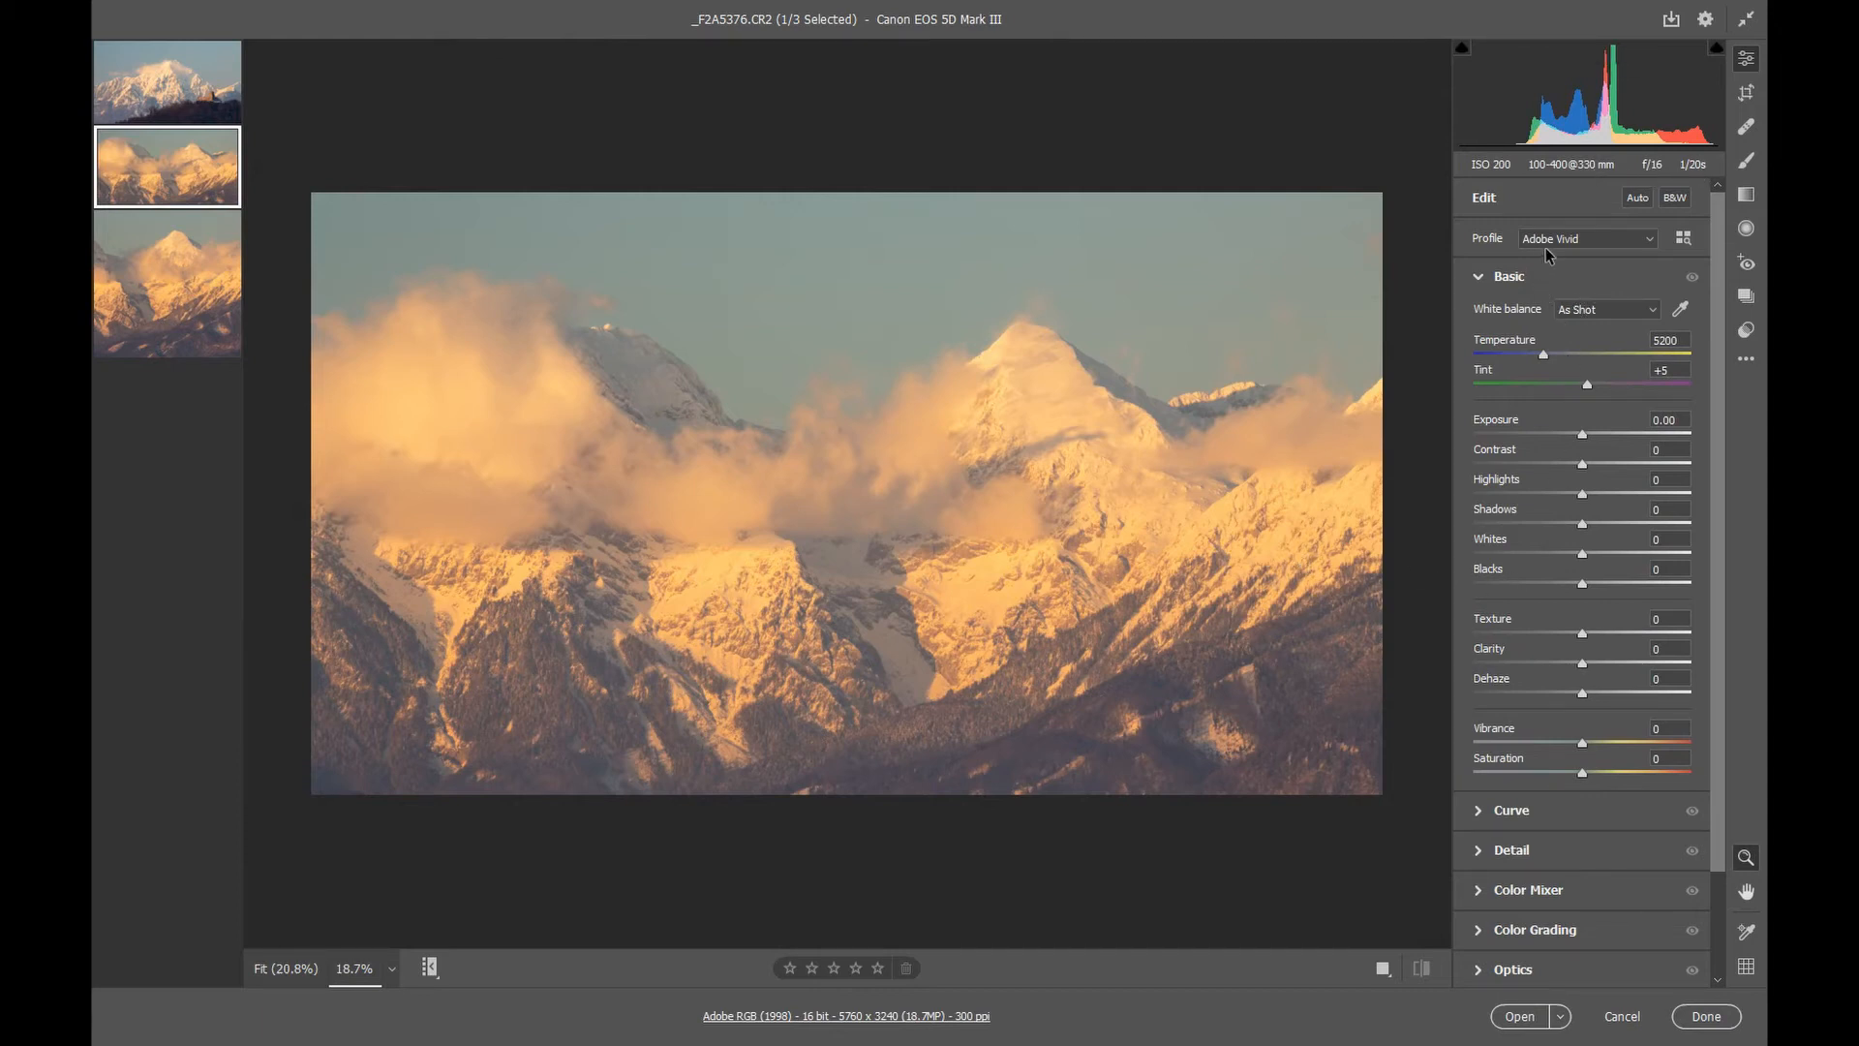
- Change the second photo's profile to Adobe Standard
left_click(1630, 239)
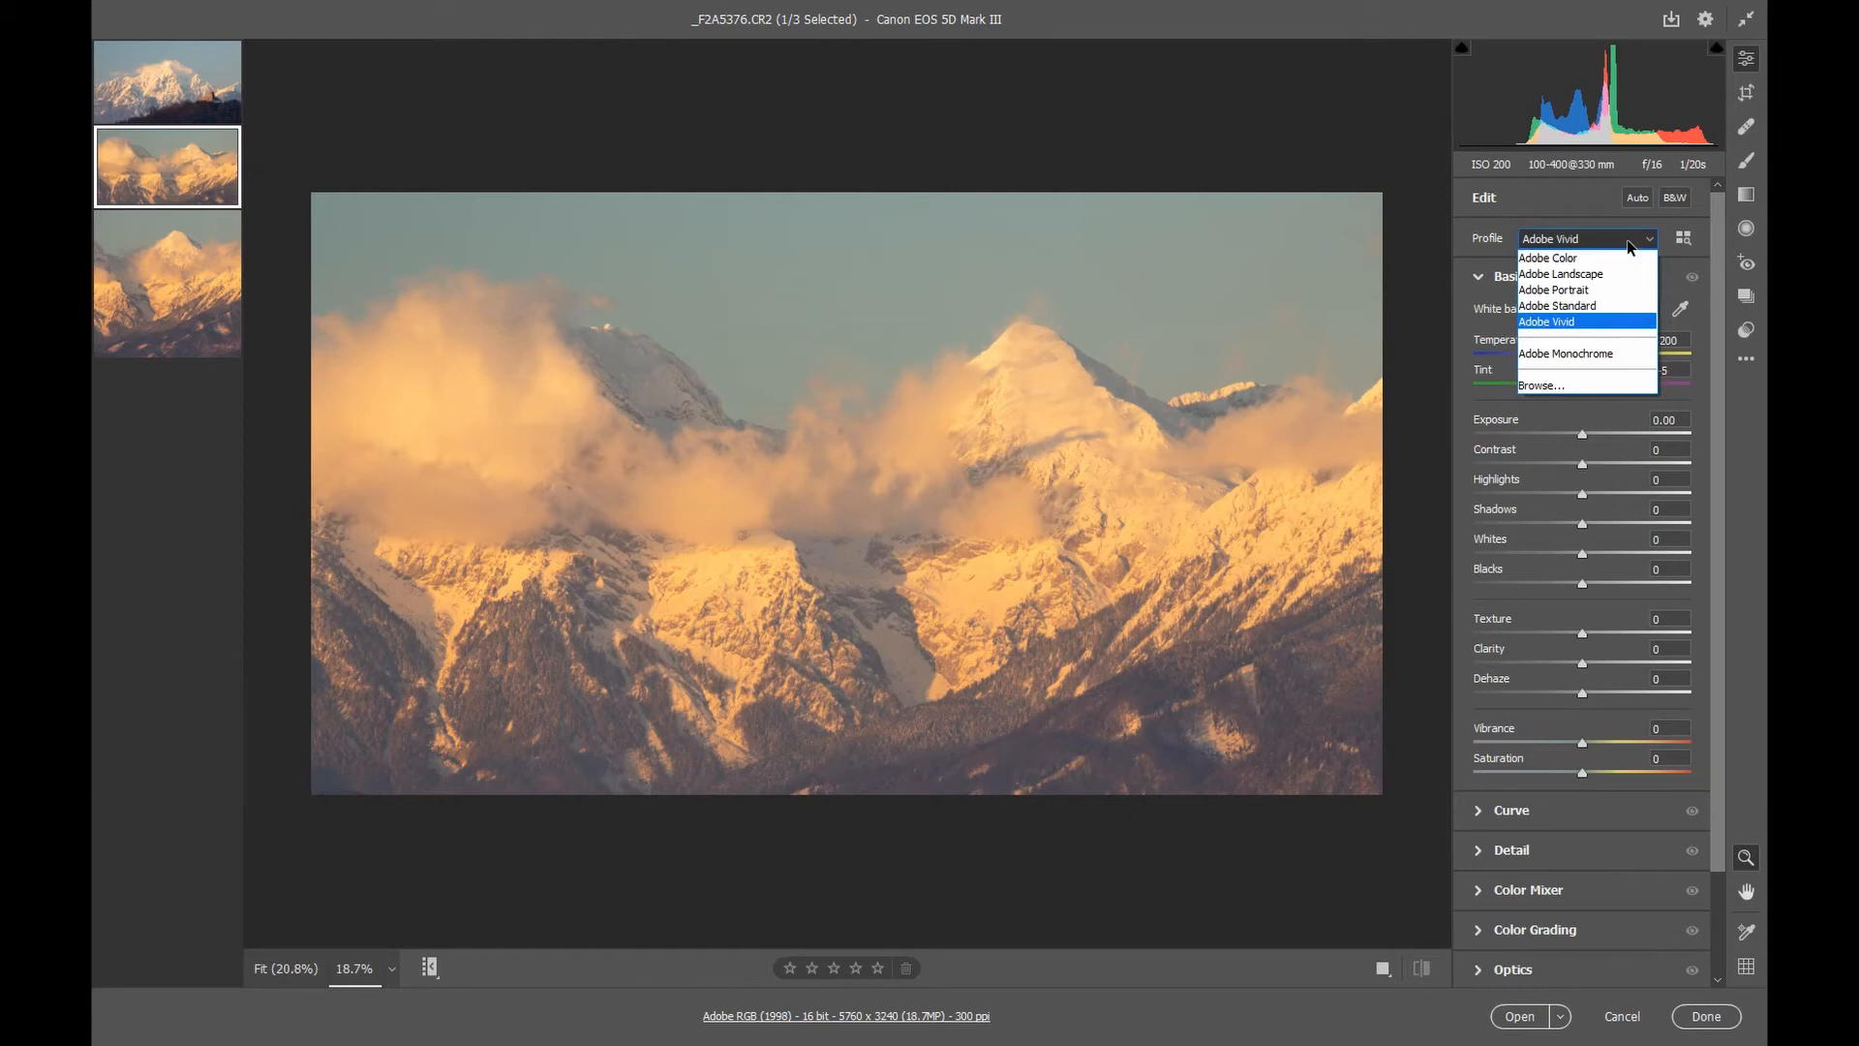
left_click(1604, 306)
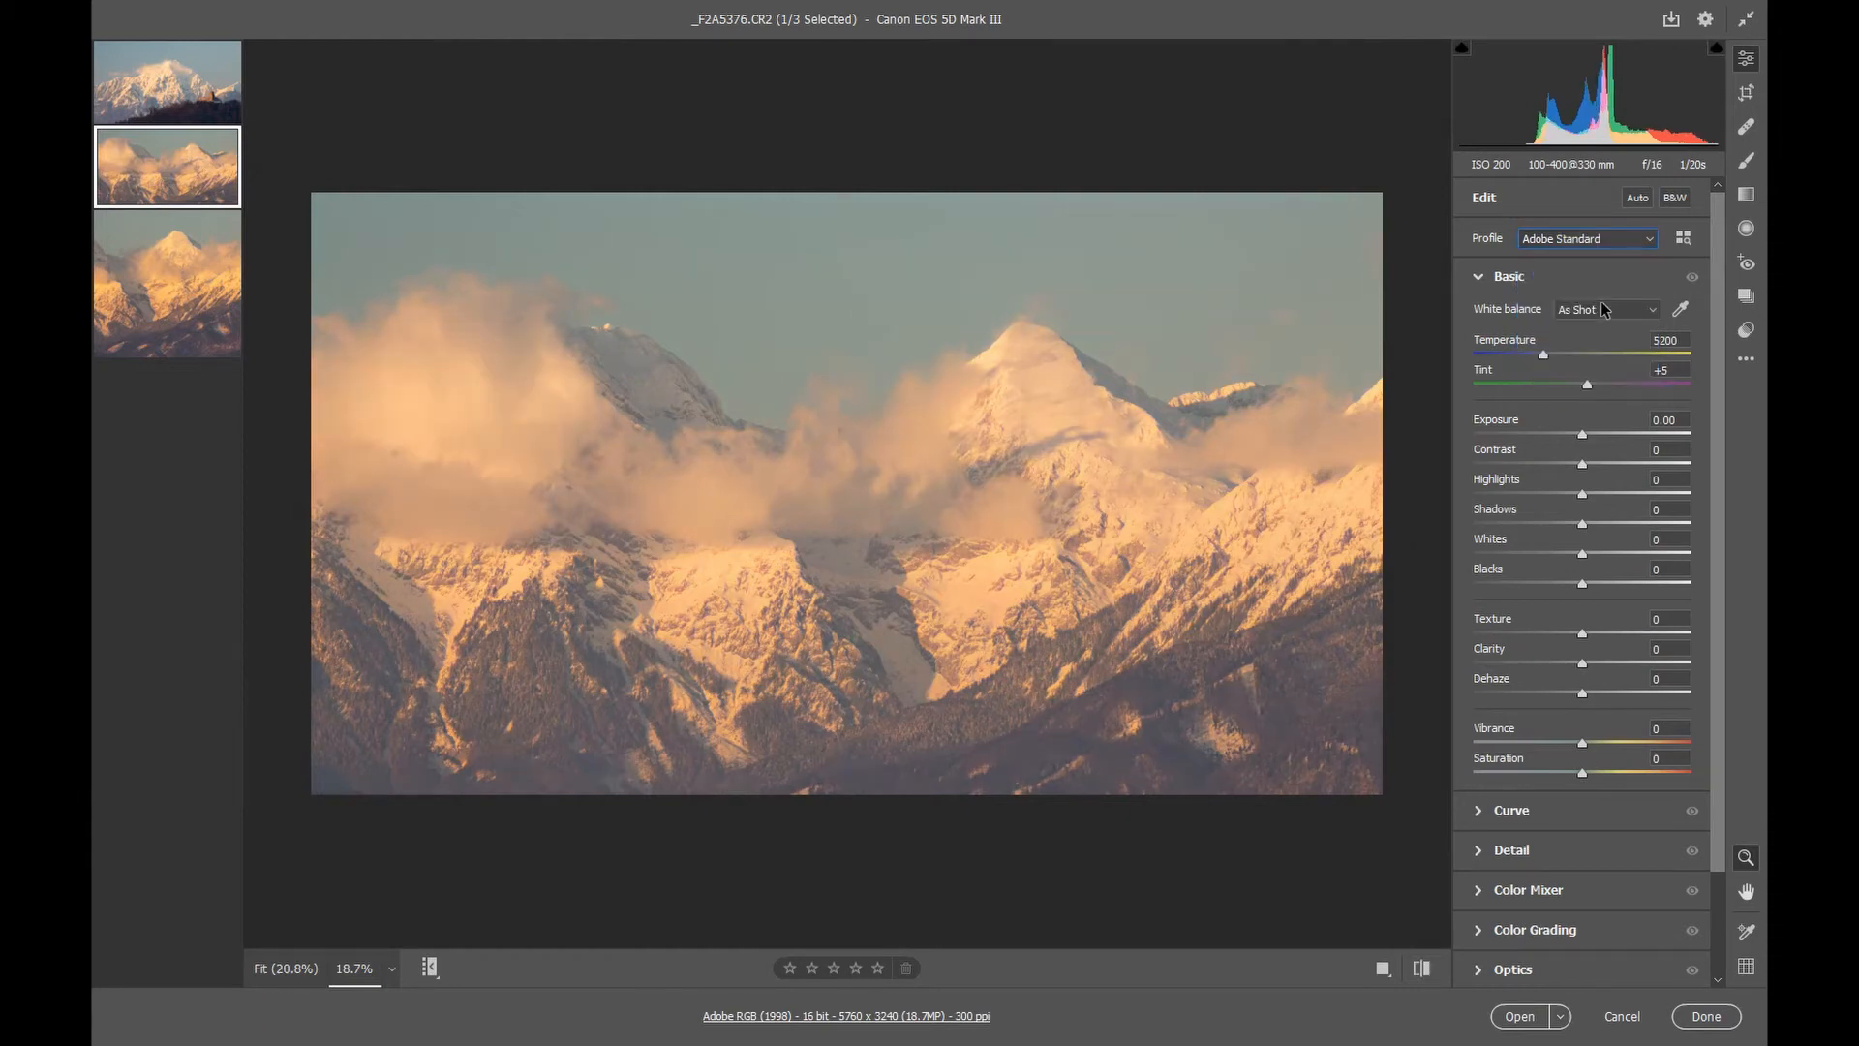
- Try the Adobe Color, Adobe Landscape, Adobe Portrait and Adobe Vivid profiles one after another on the second photo
left_click(1589, 242)
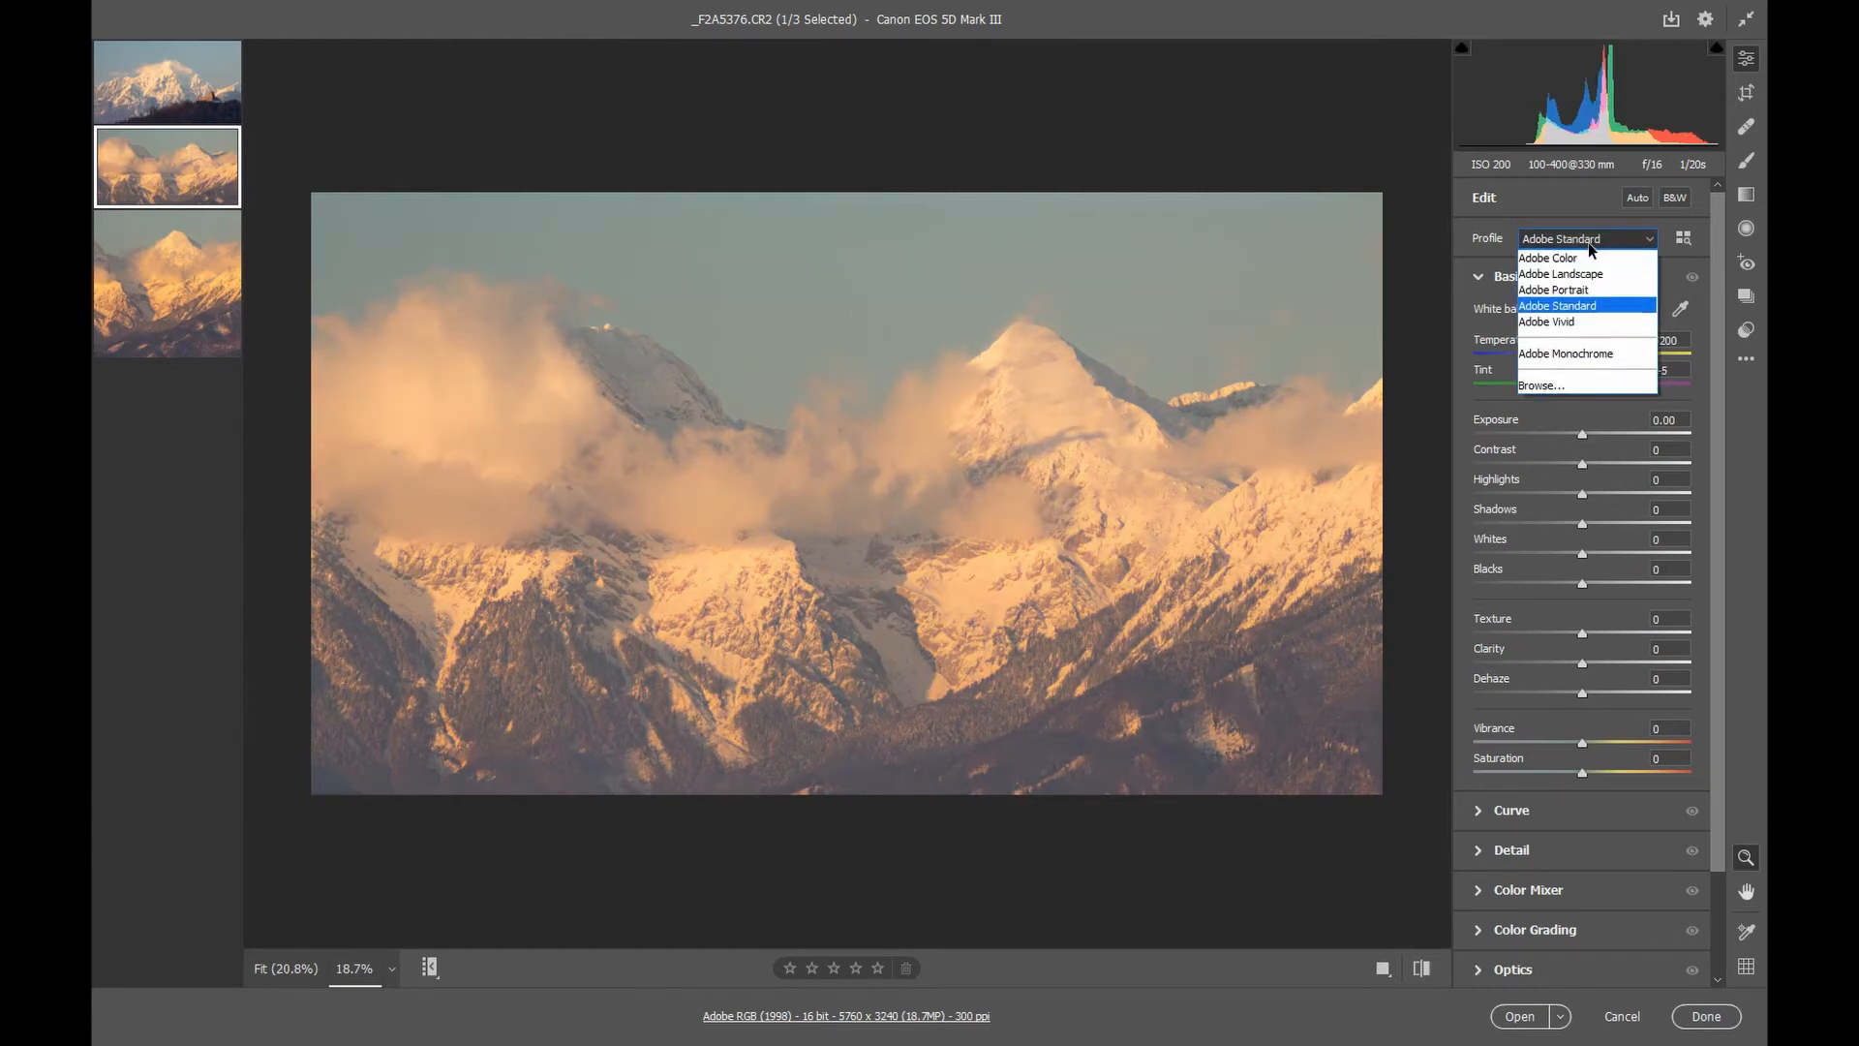
left_click(1582, 258)
left_click(1595, 242)
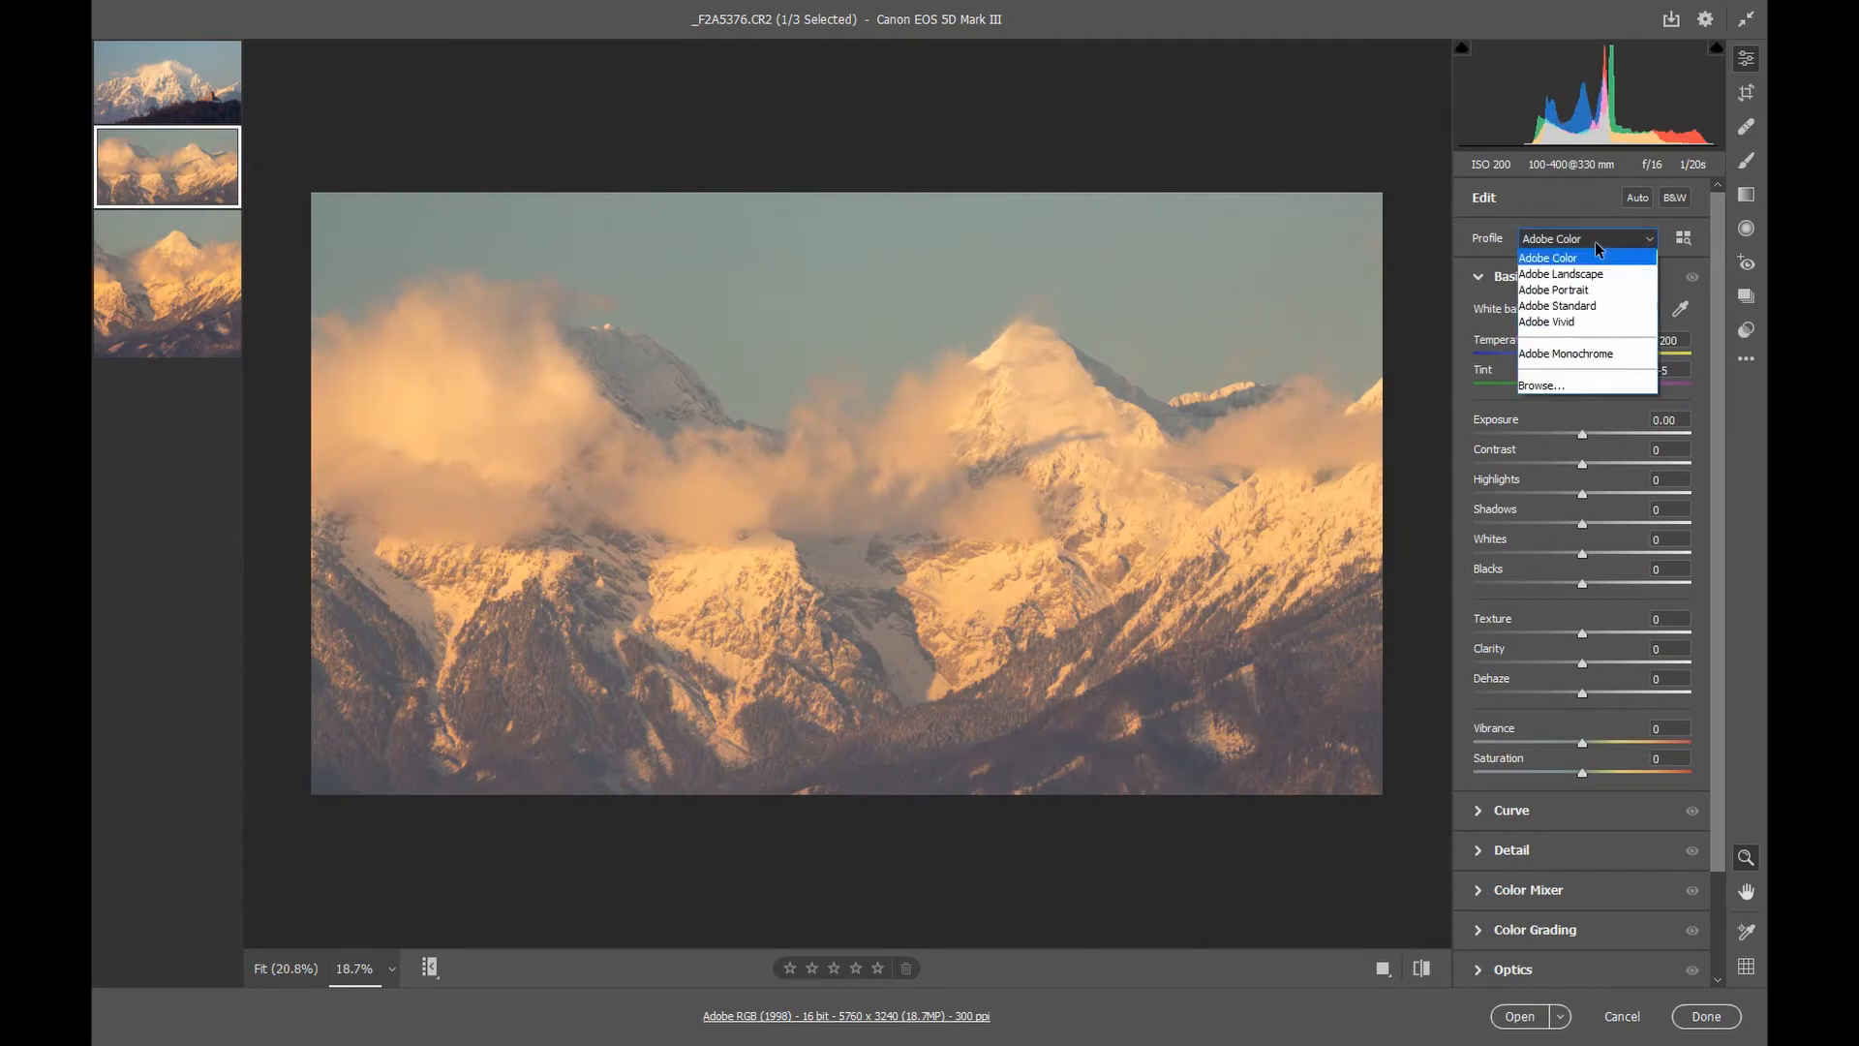
left_click(1588, 274)
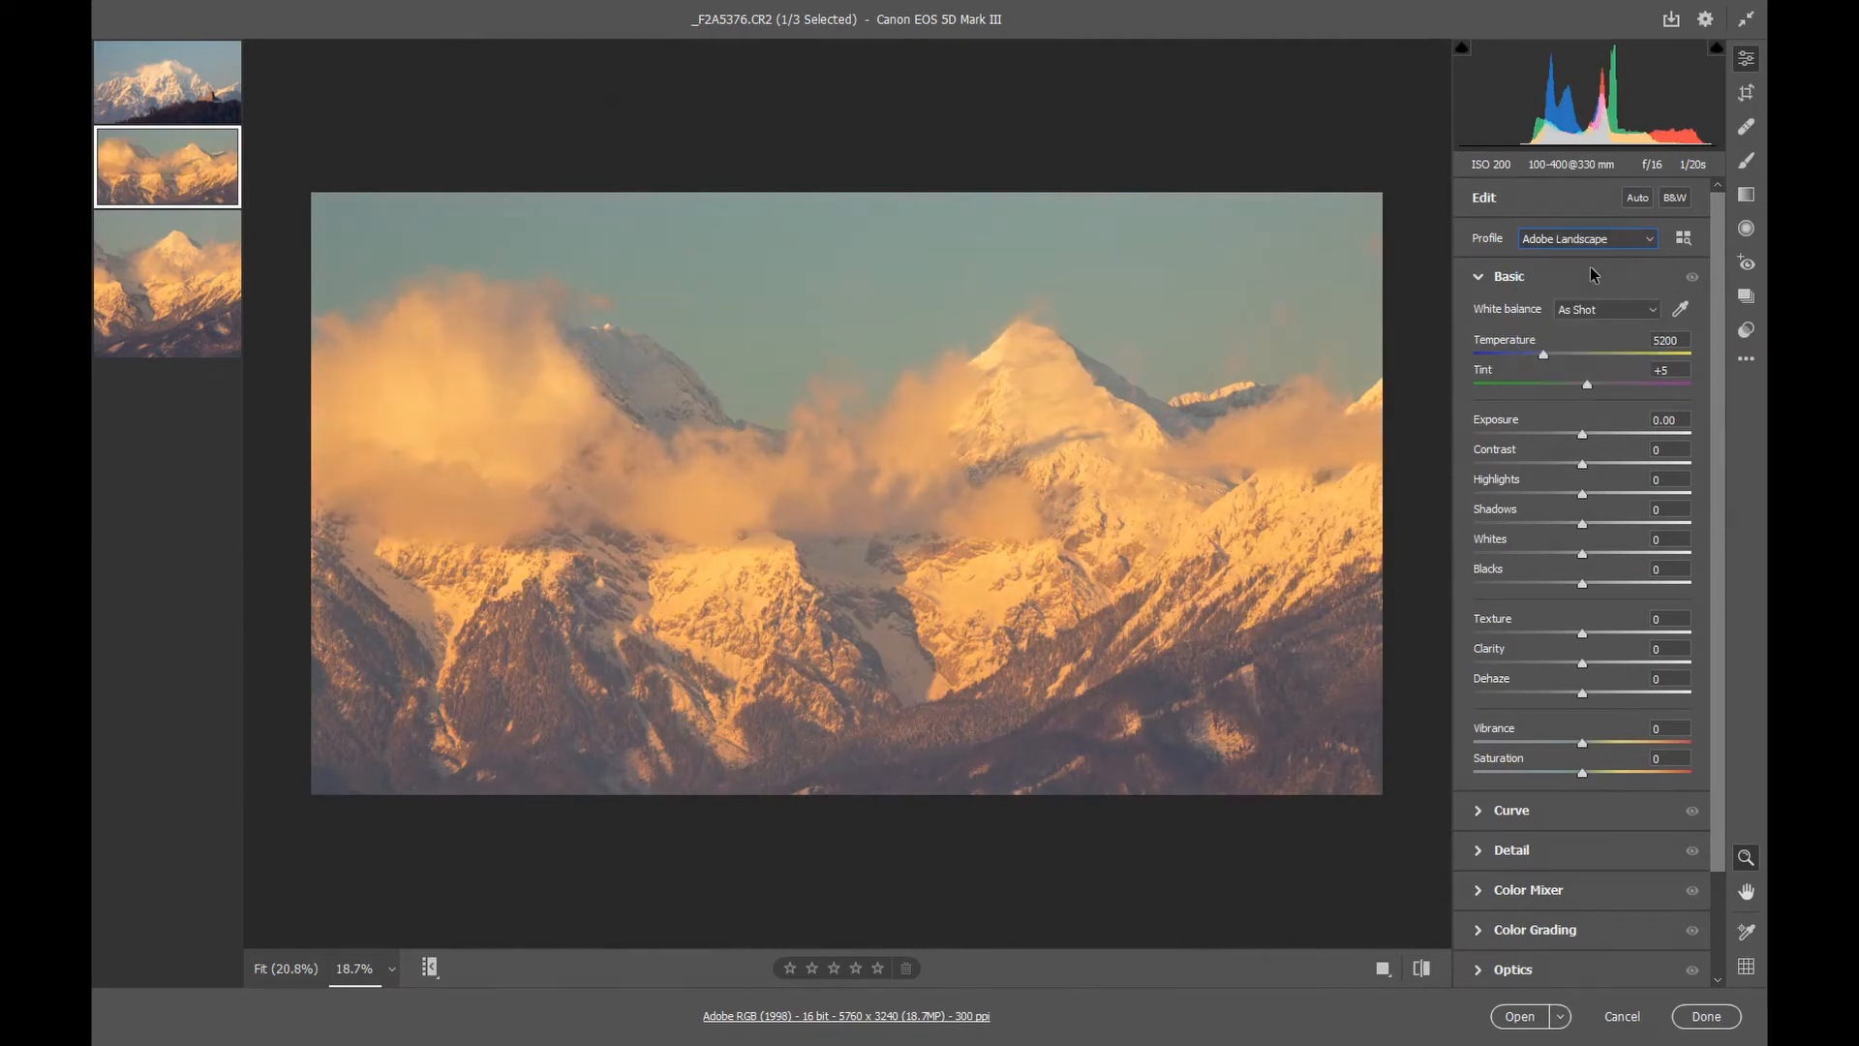
left_click(1590, 244)
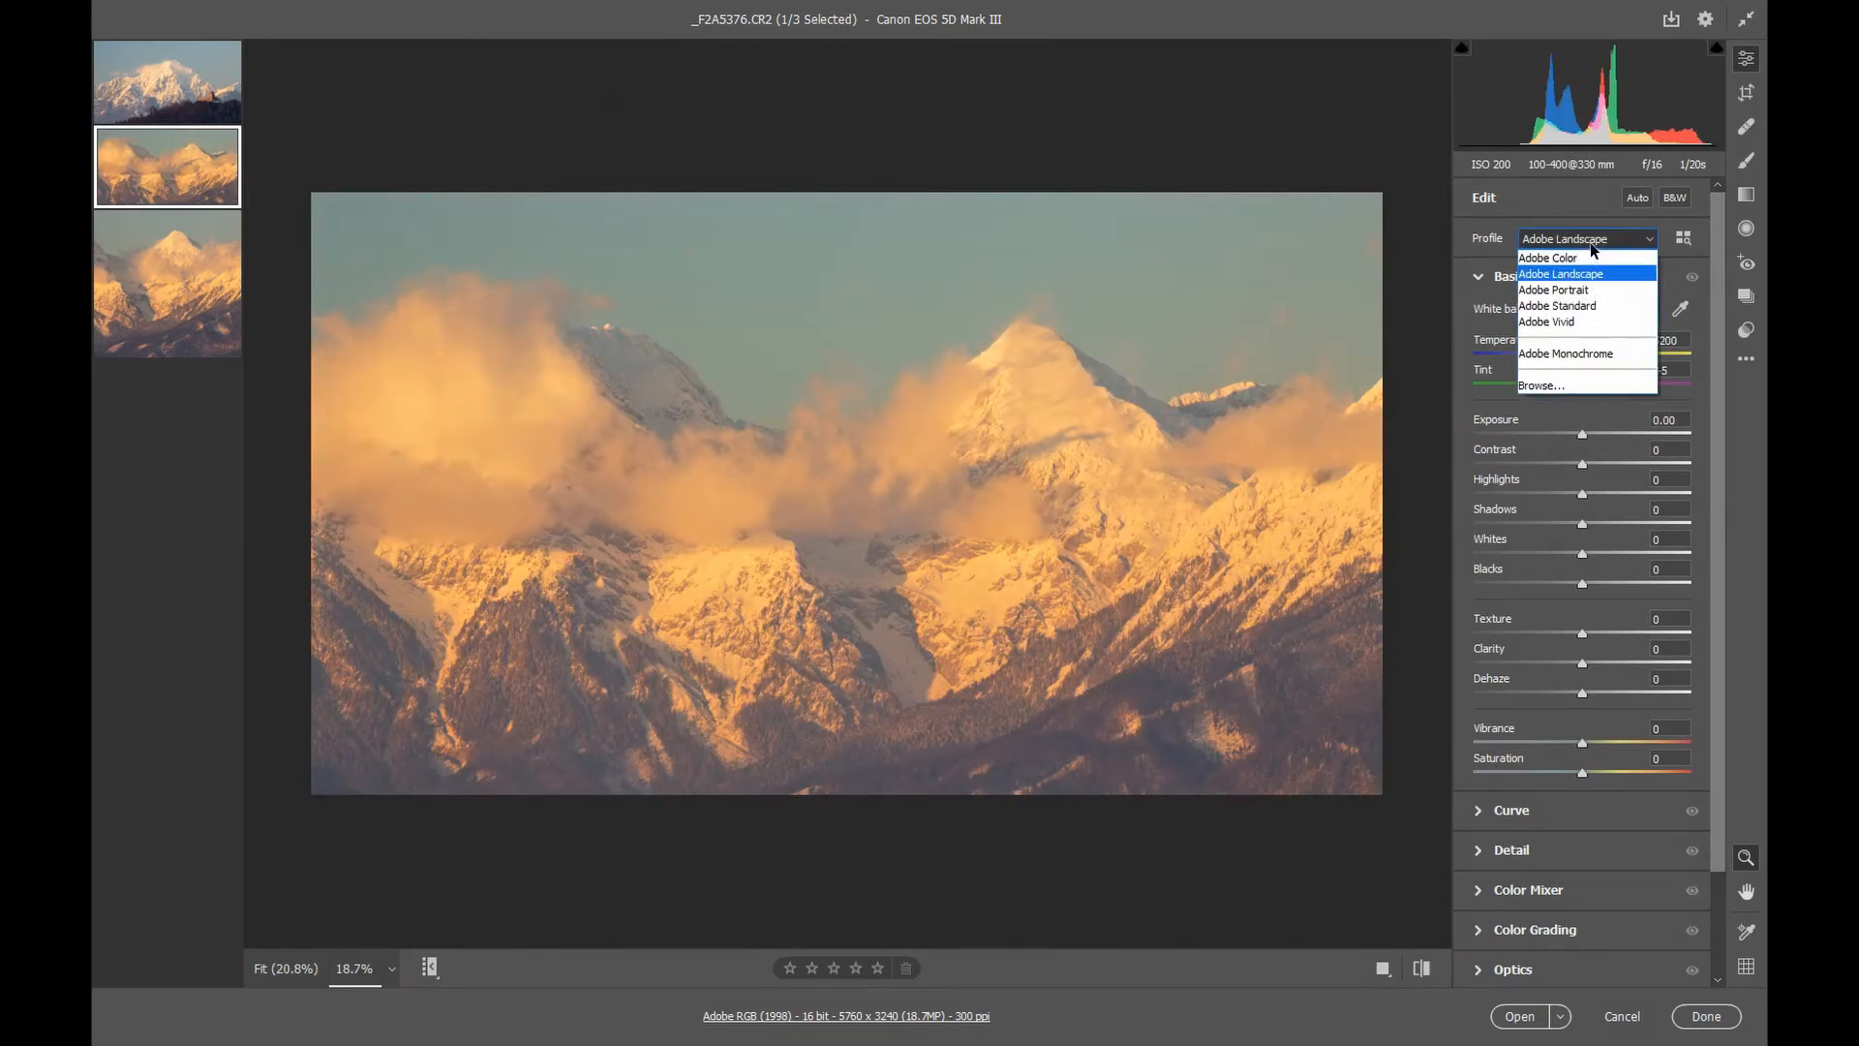
left_click(1582, 289)
left_click(1588, 238)
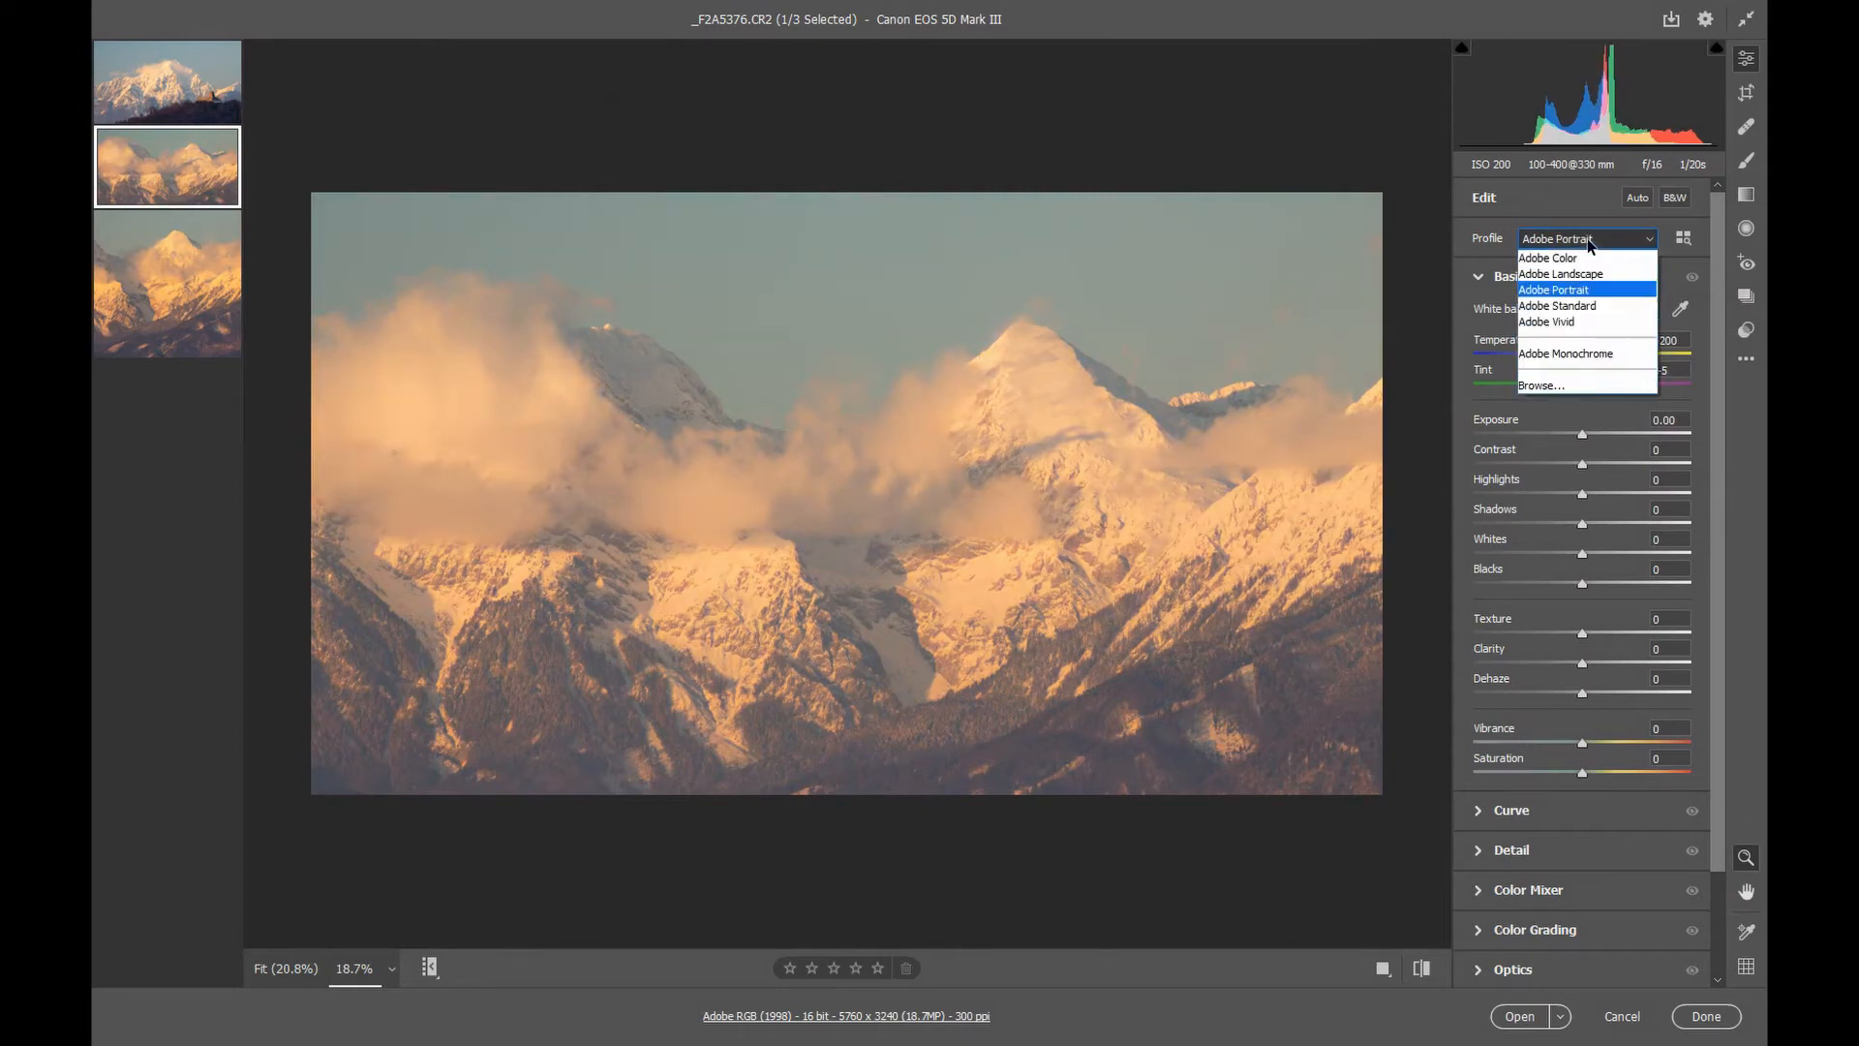
left_click(1564, 320)
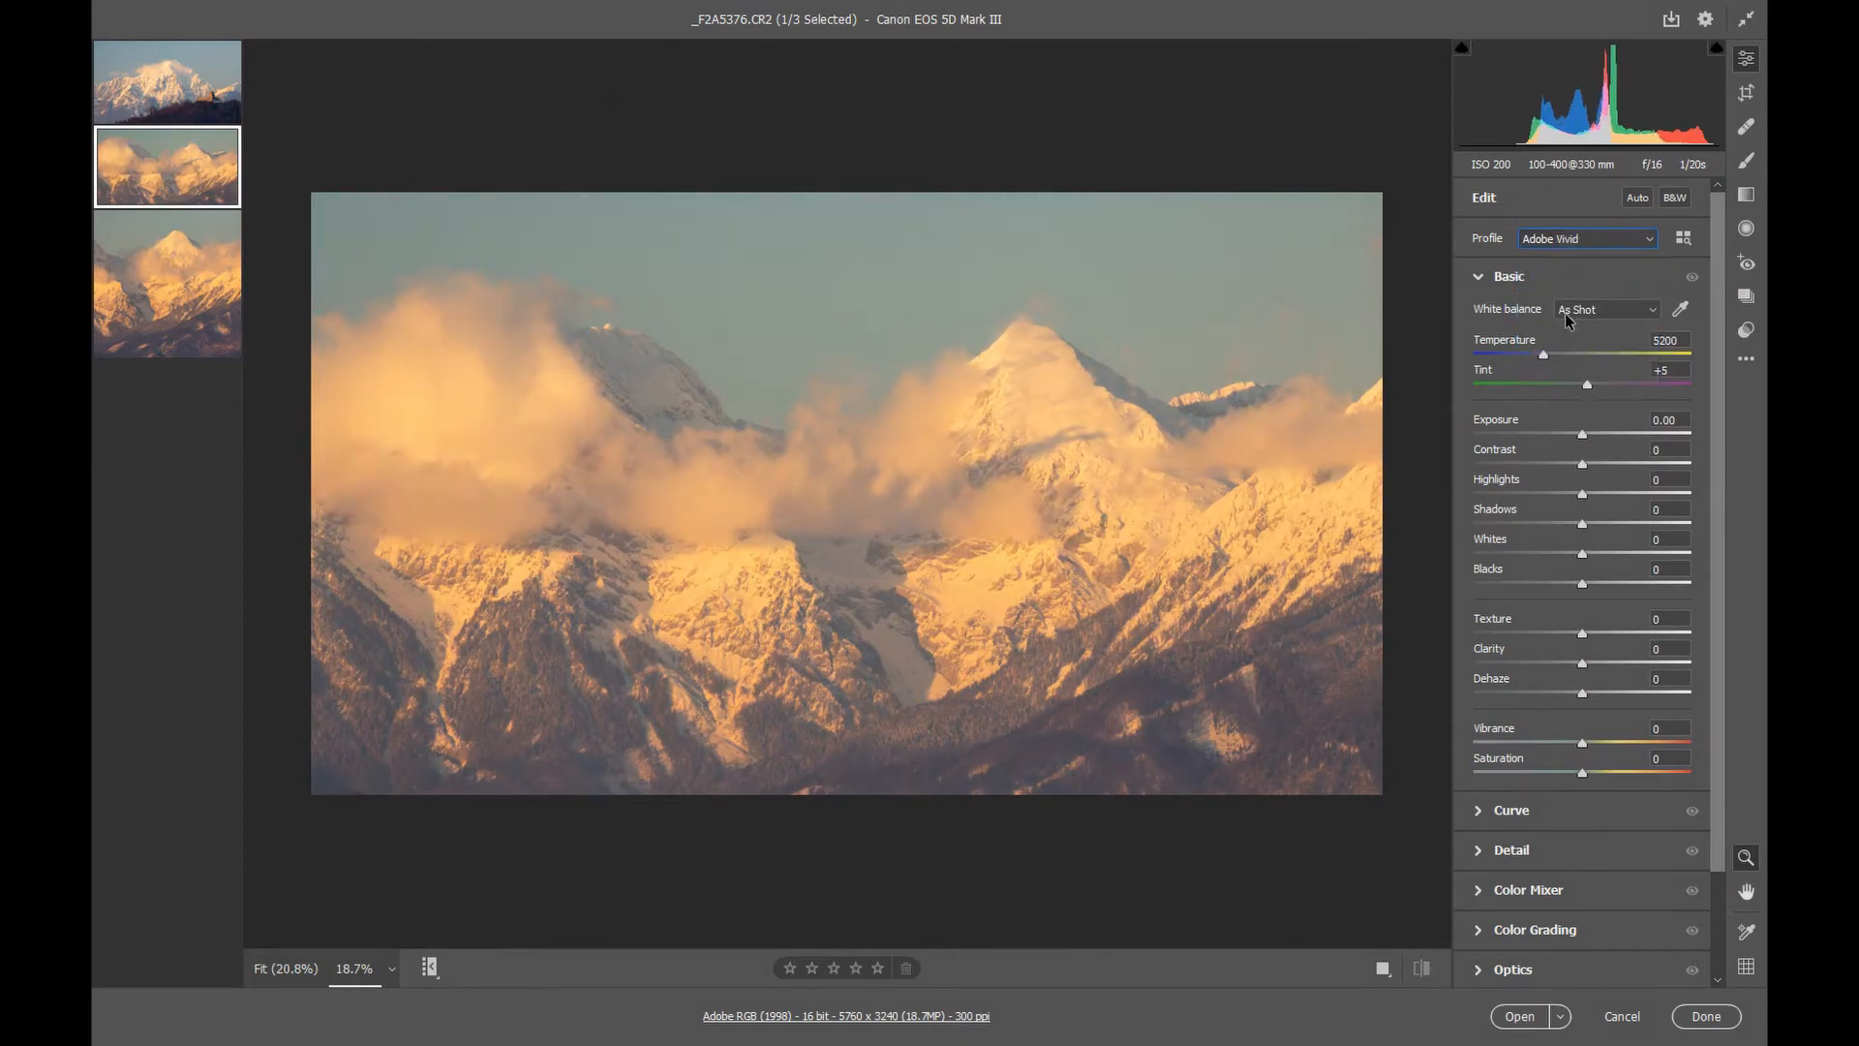
- Try the Adobe Monochrome and Adobe Color profiles, and set the second photo's profile to Adobe Vivid
left_click(1588, 240)
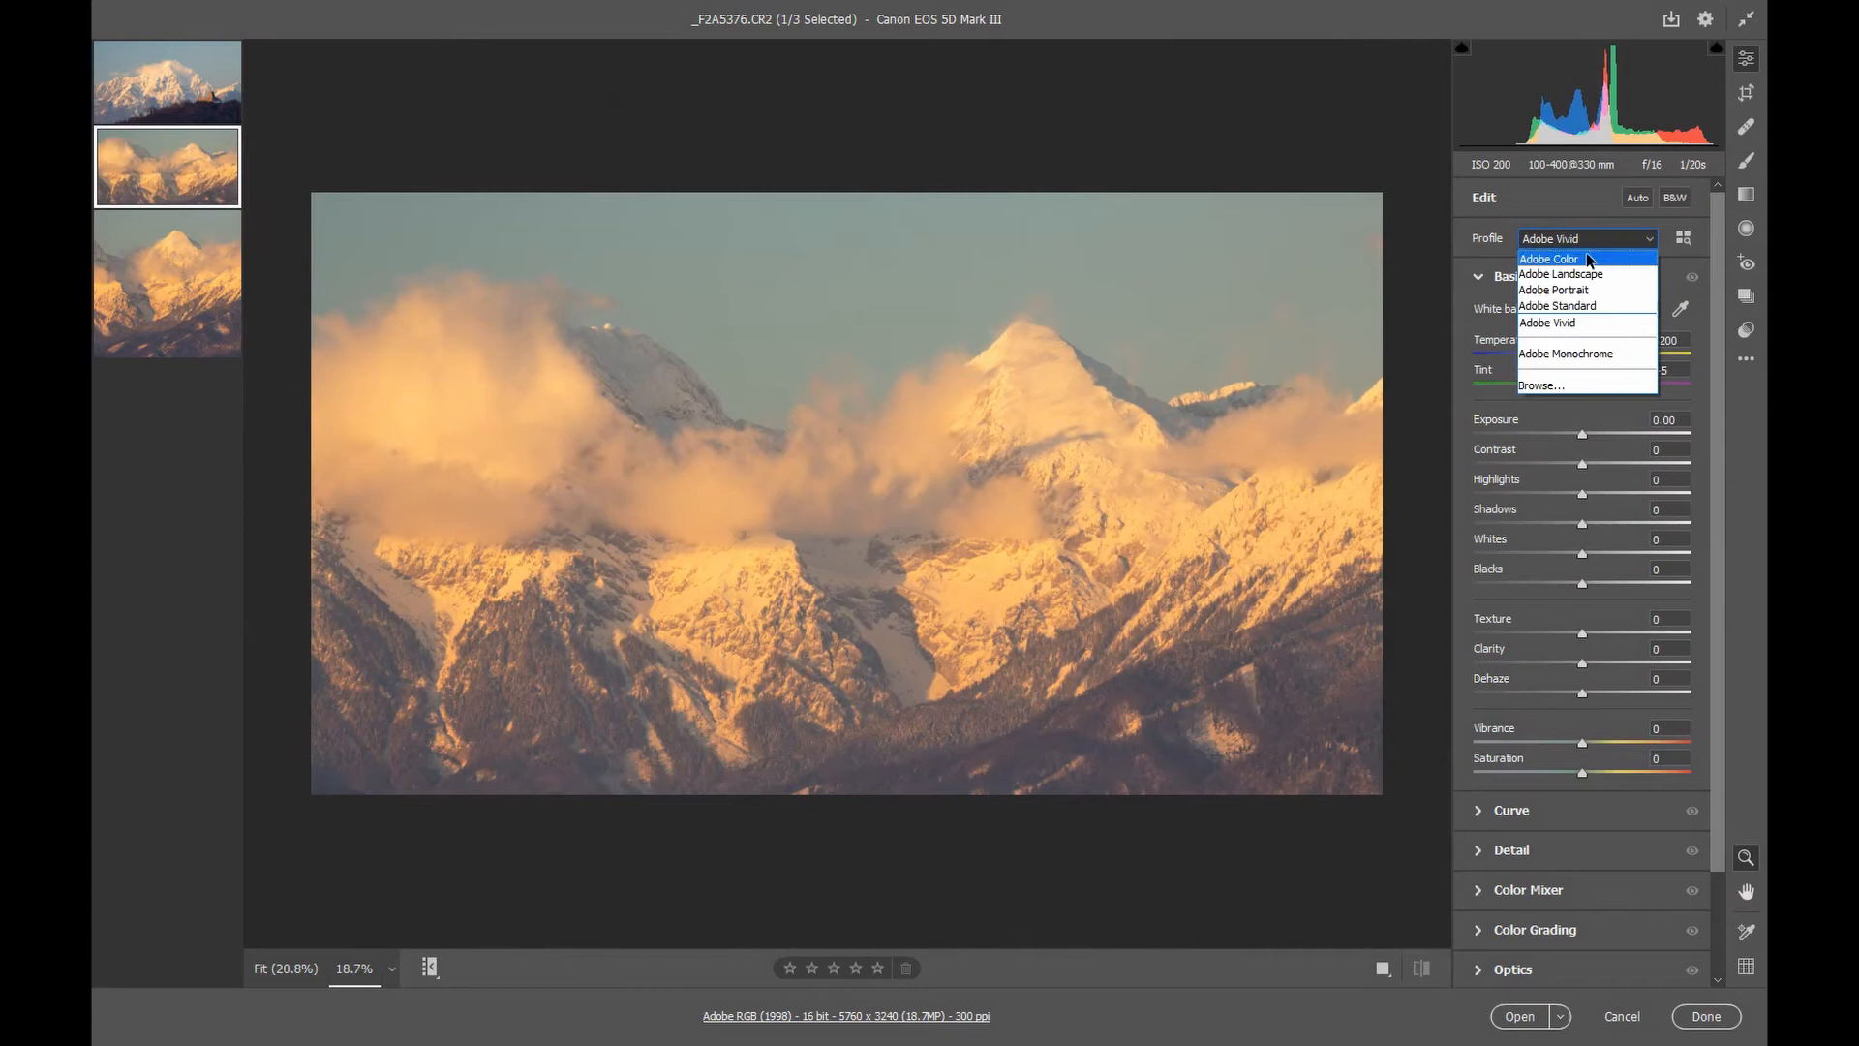
left_click(1564, 355)
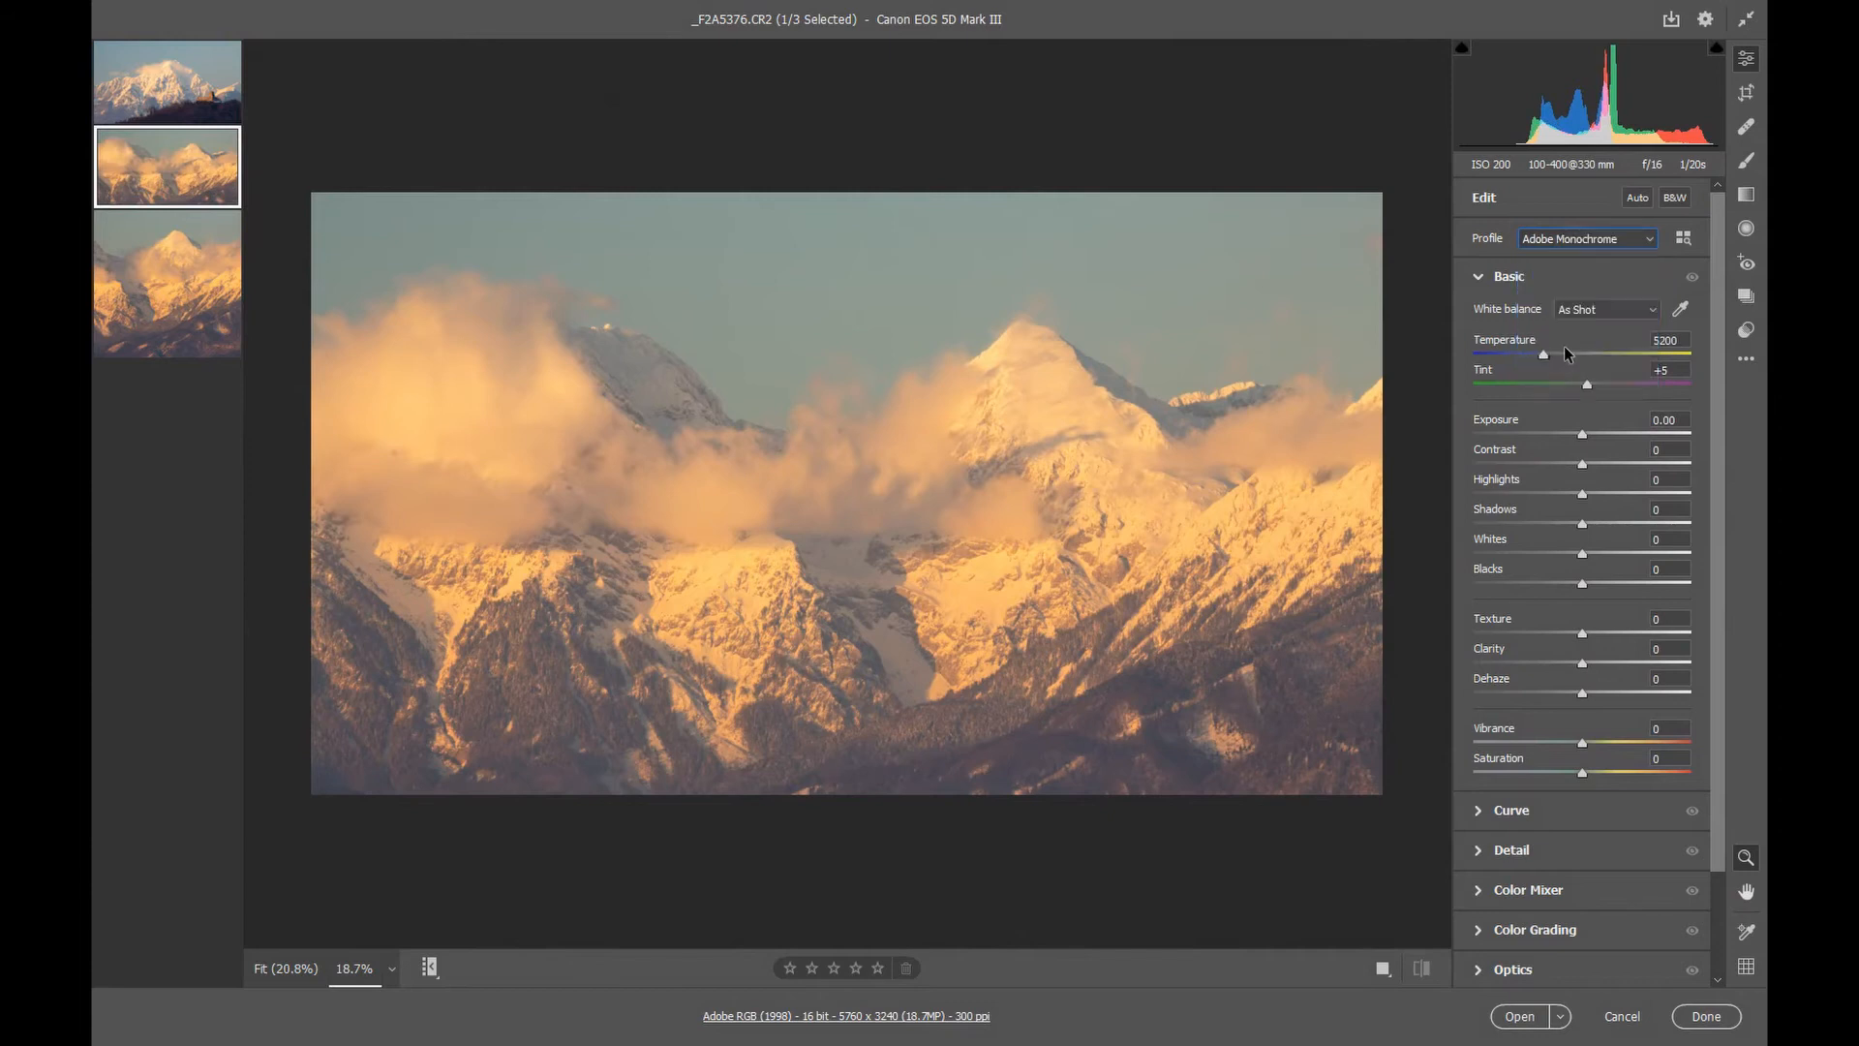
left_click(1628, 240)
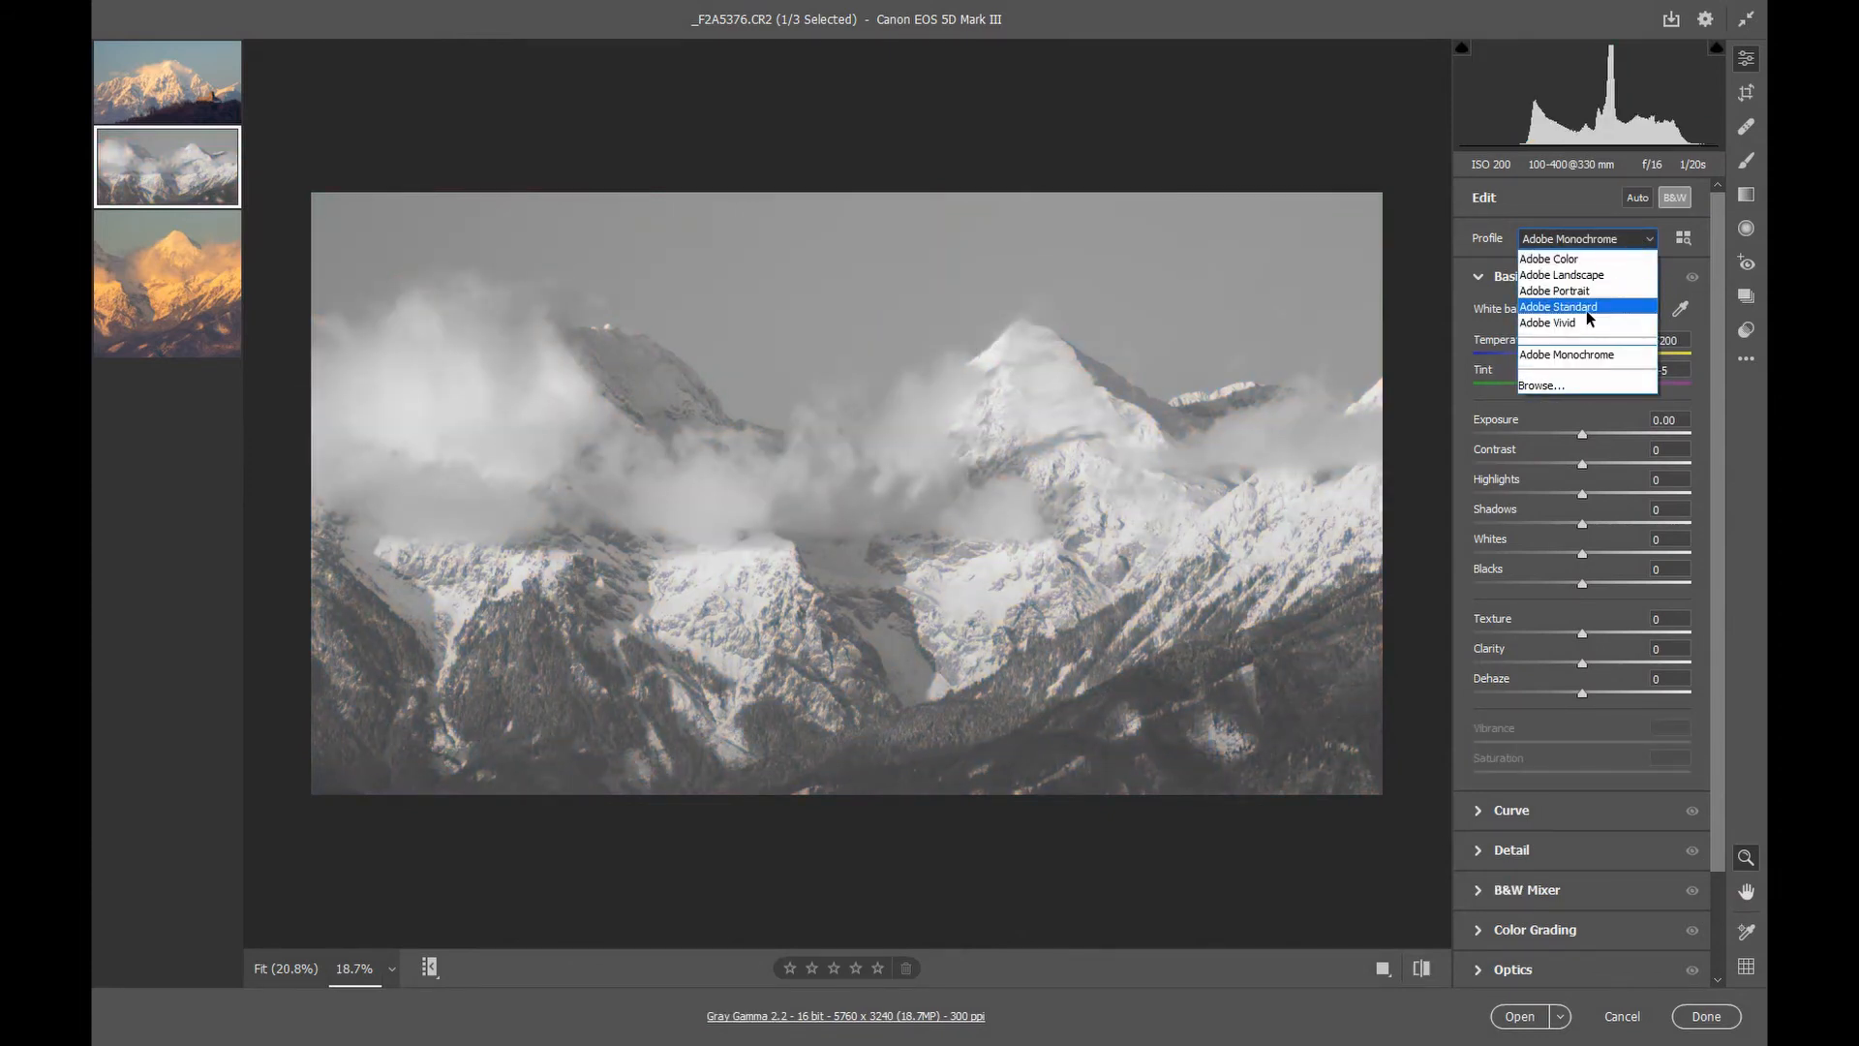
left_click(1585, 259)
left_click(1583, 242)
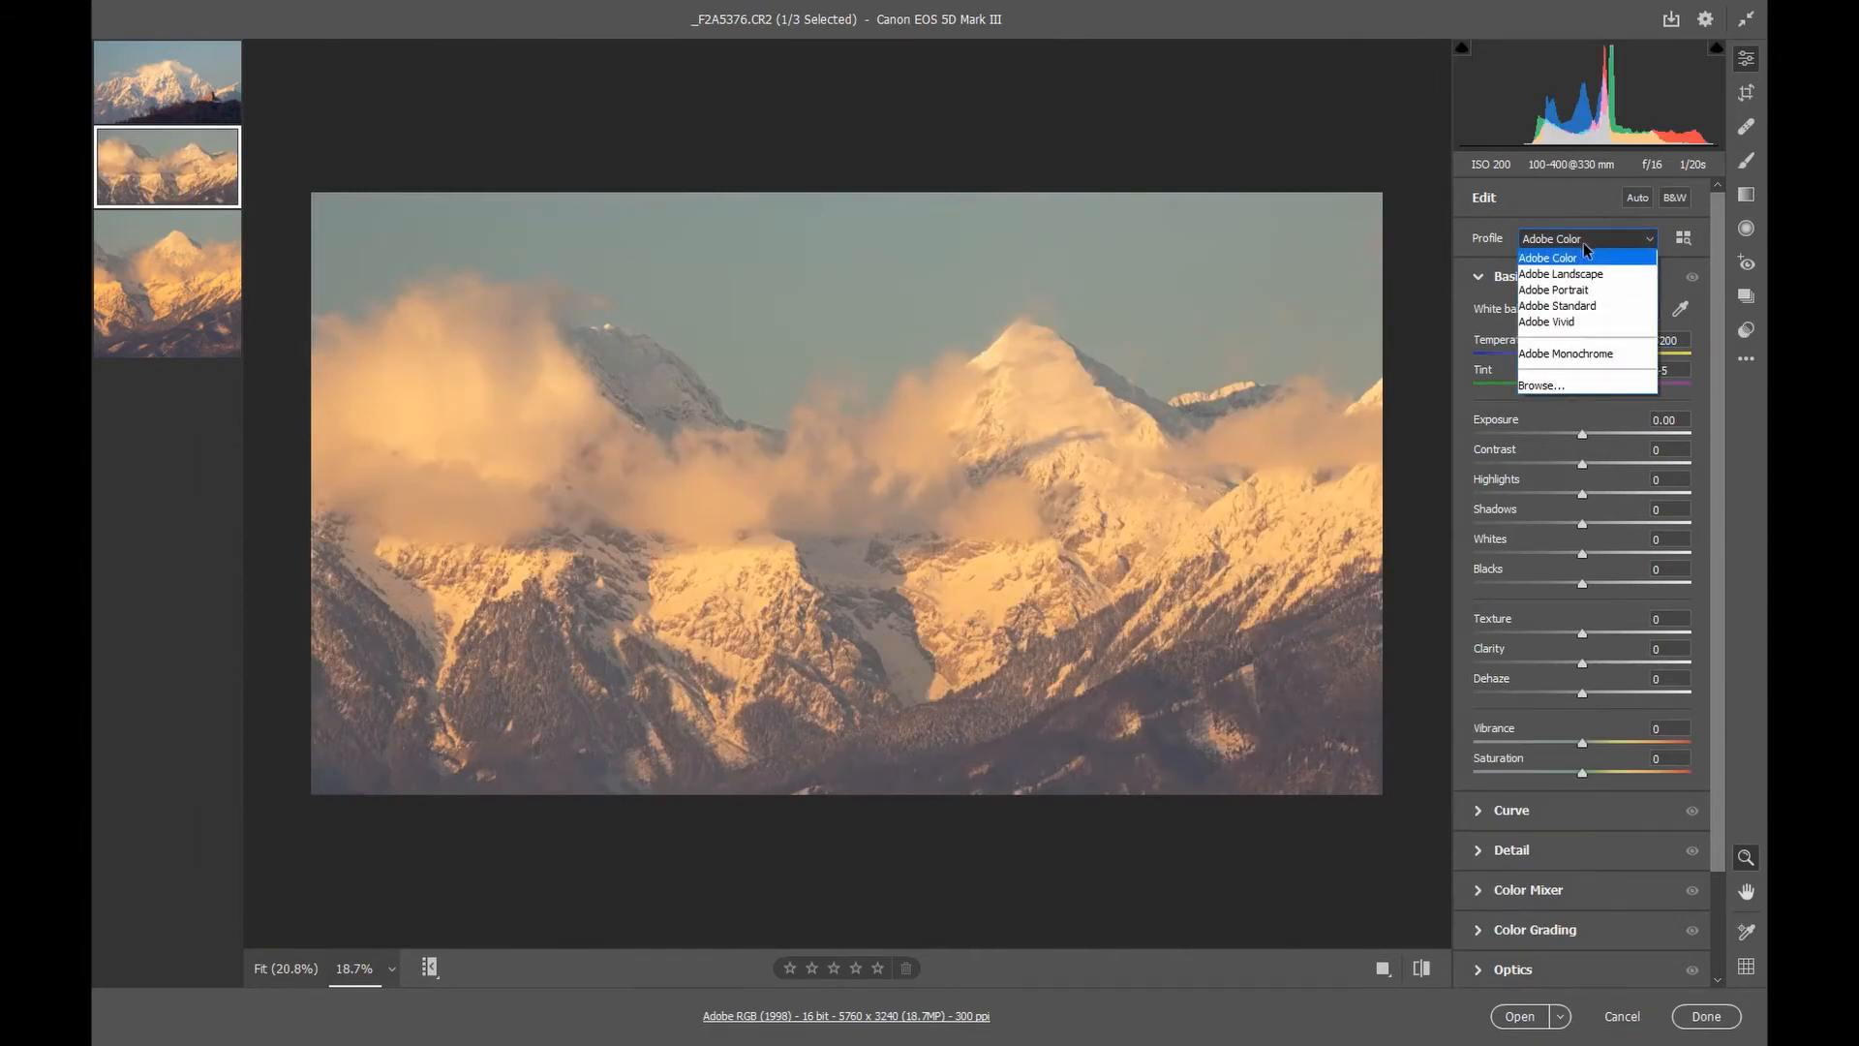
left_click(1574, 326)
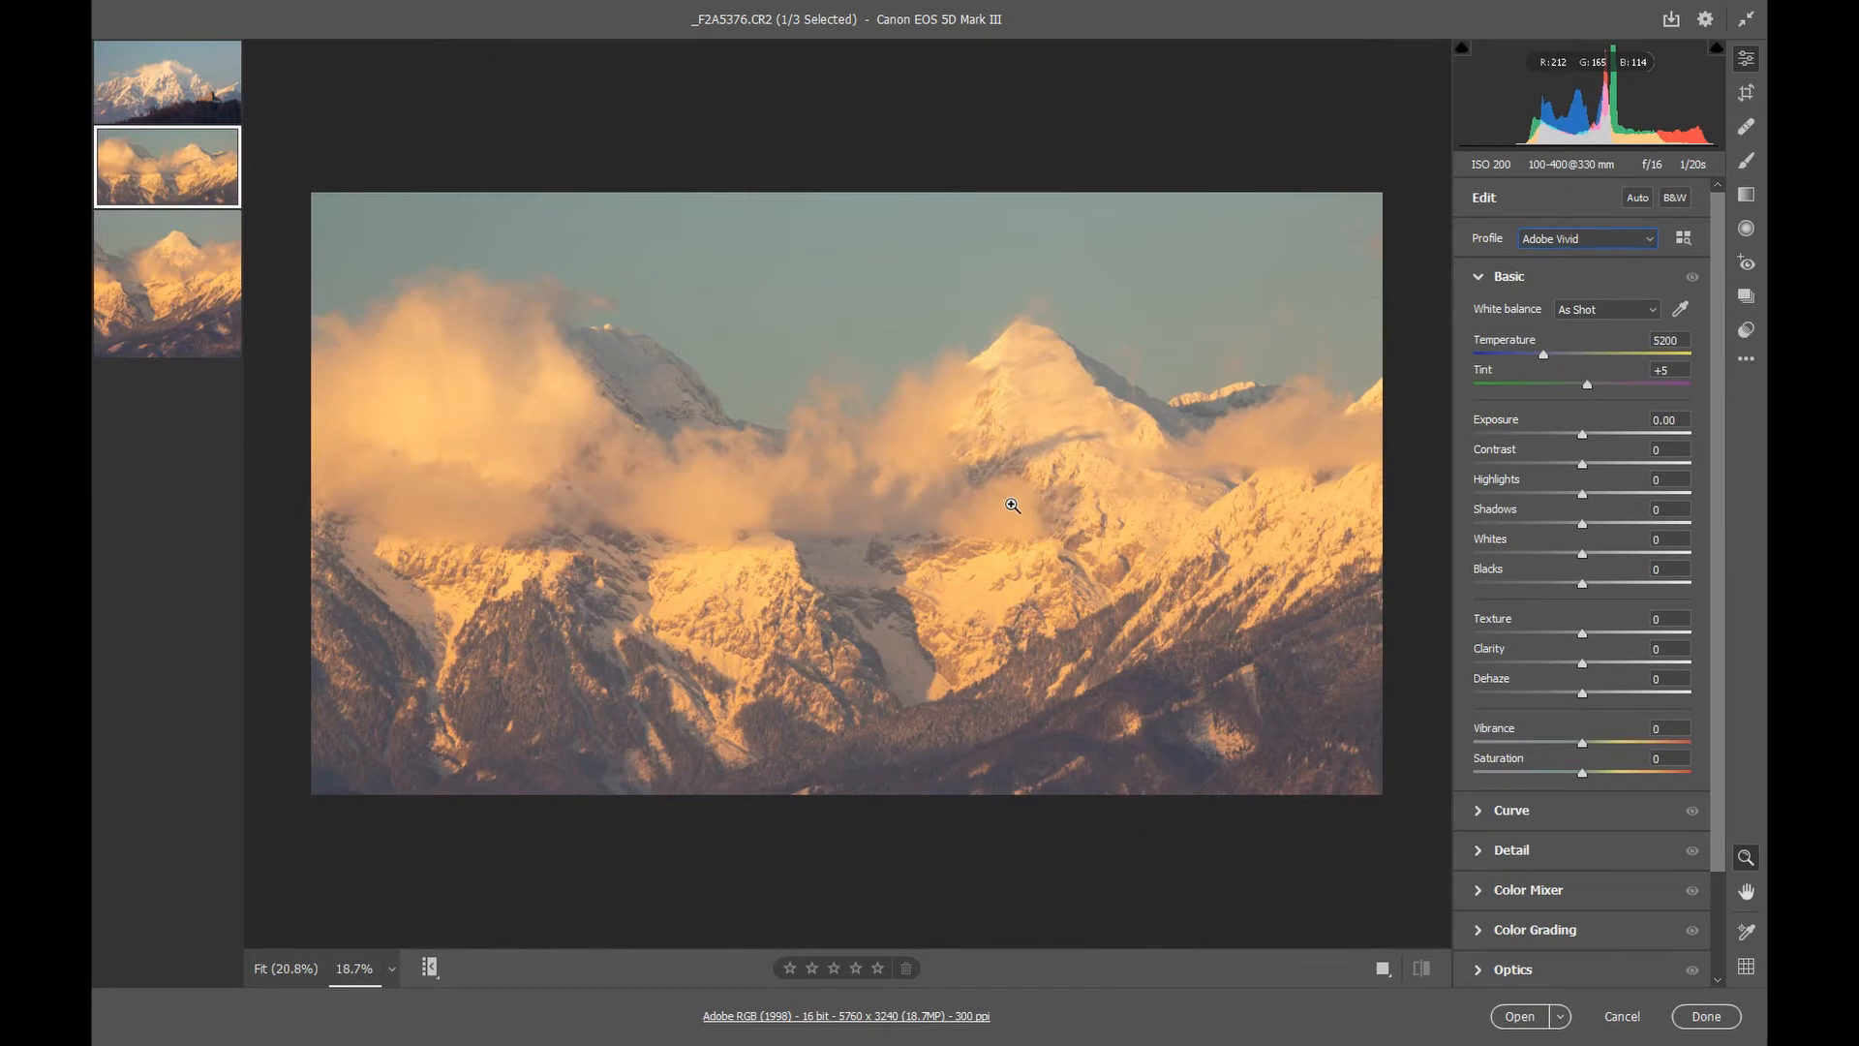
- Try the Shade and Cloudy white balance presets on the second photo and return it to As Shot
left_click(1651, 311)
left_click(1650, 314)
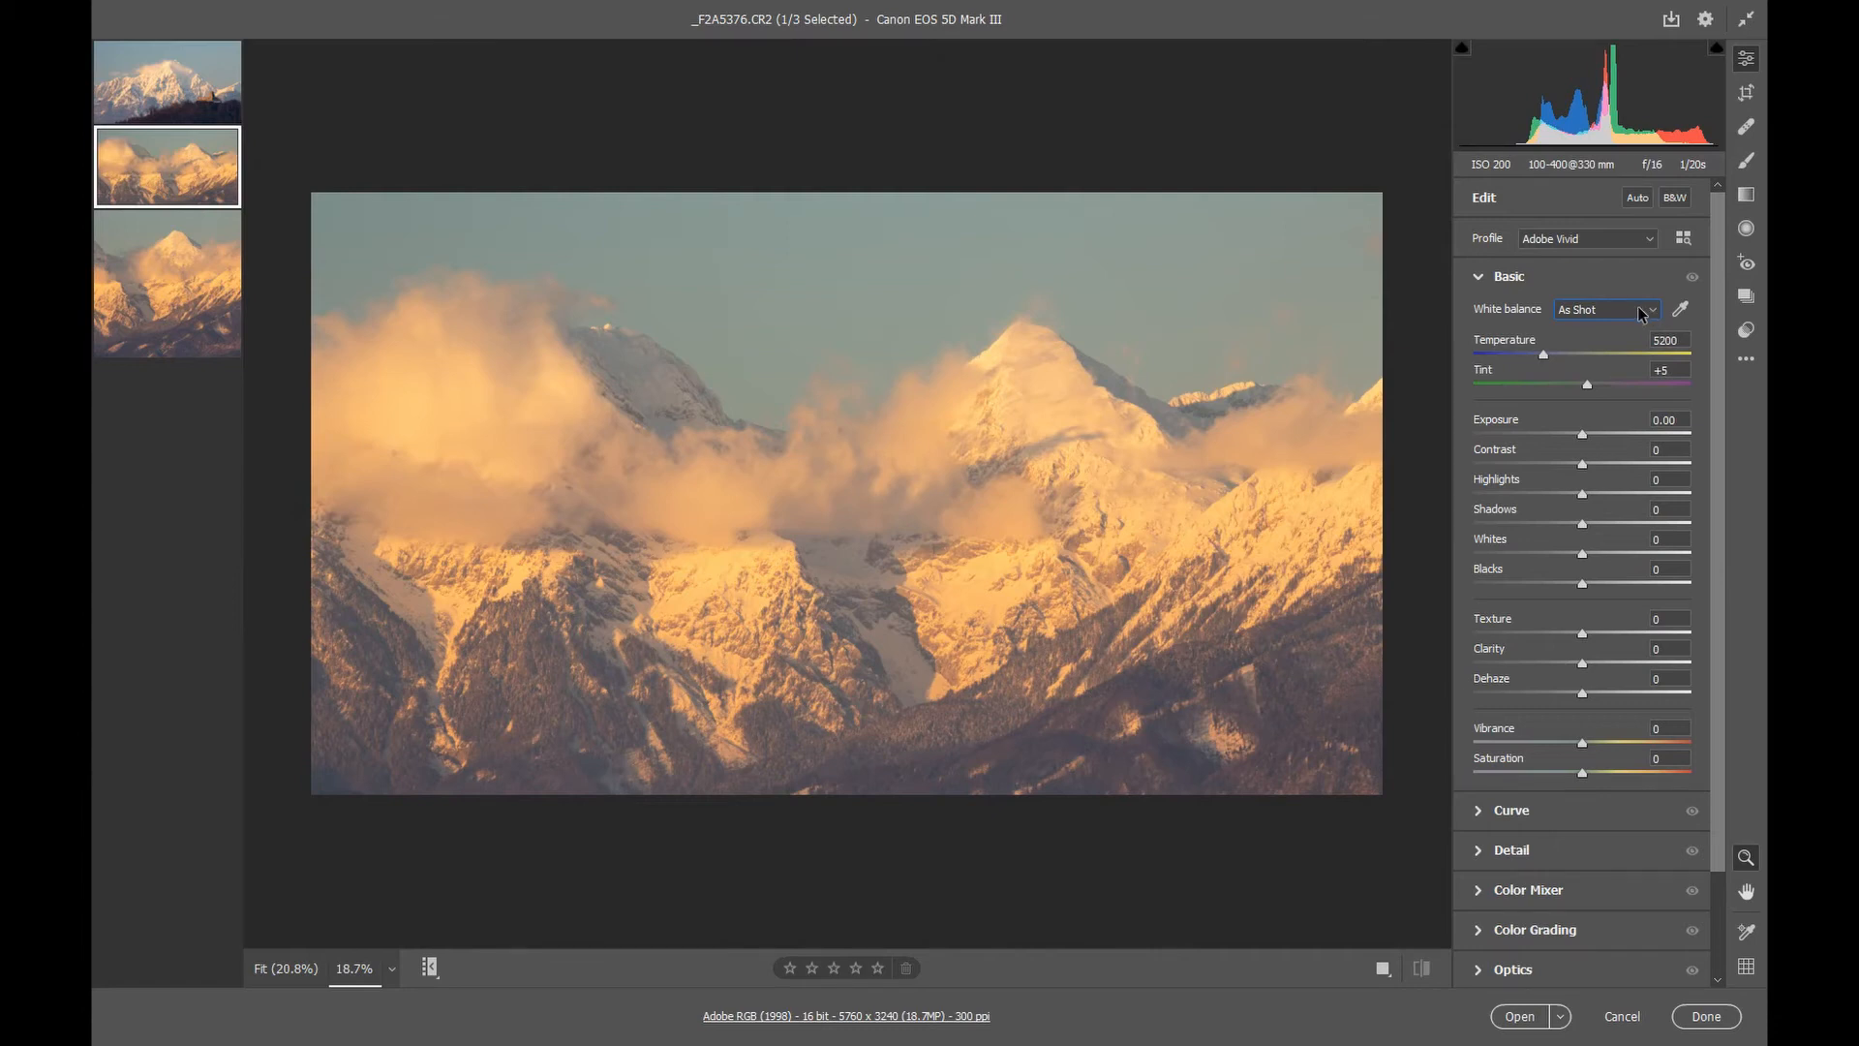
left_click(1643, 315)
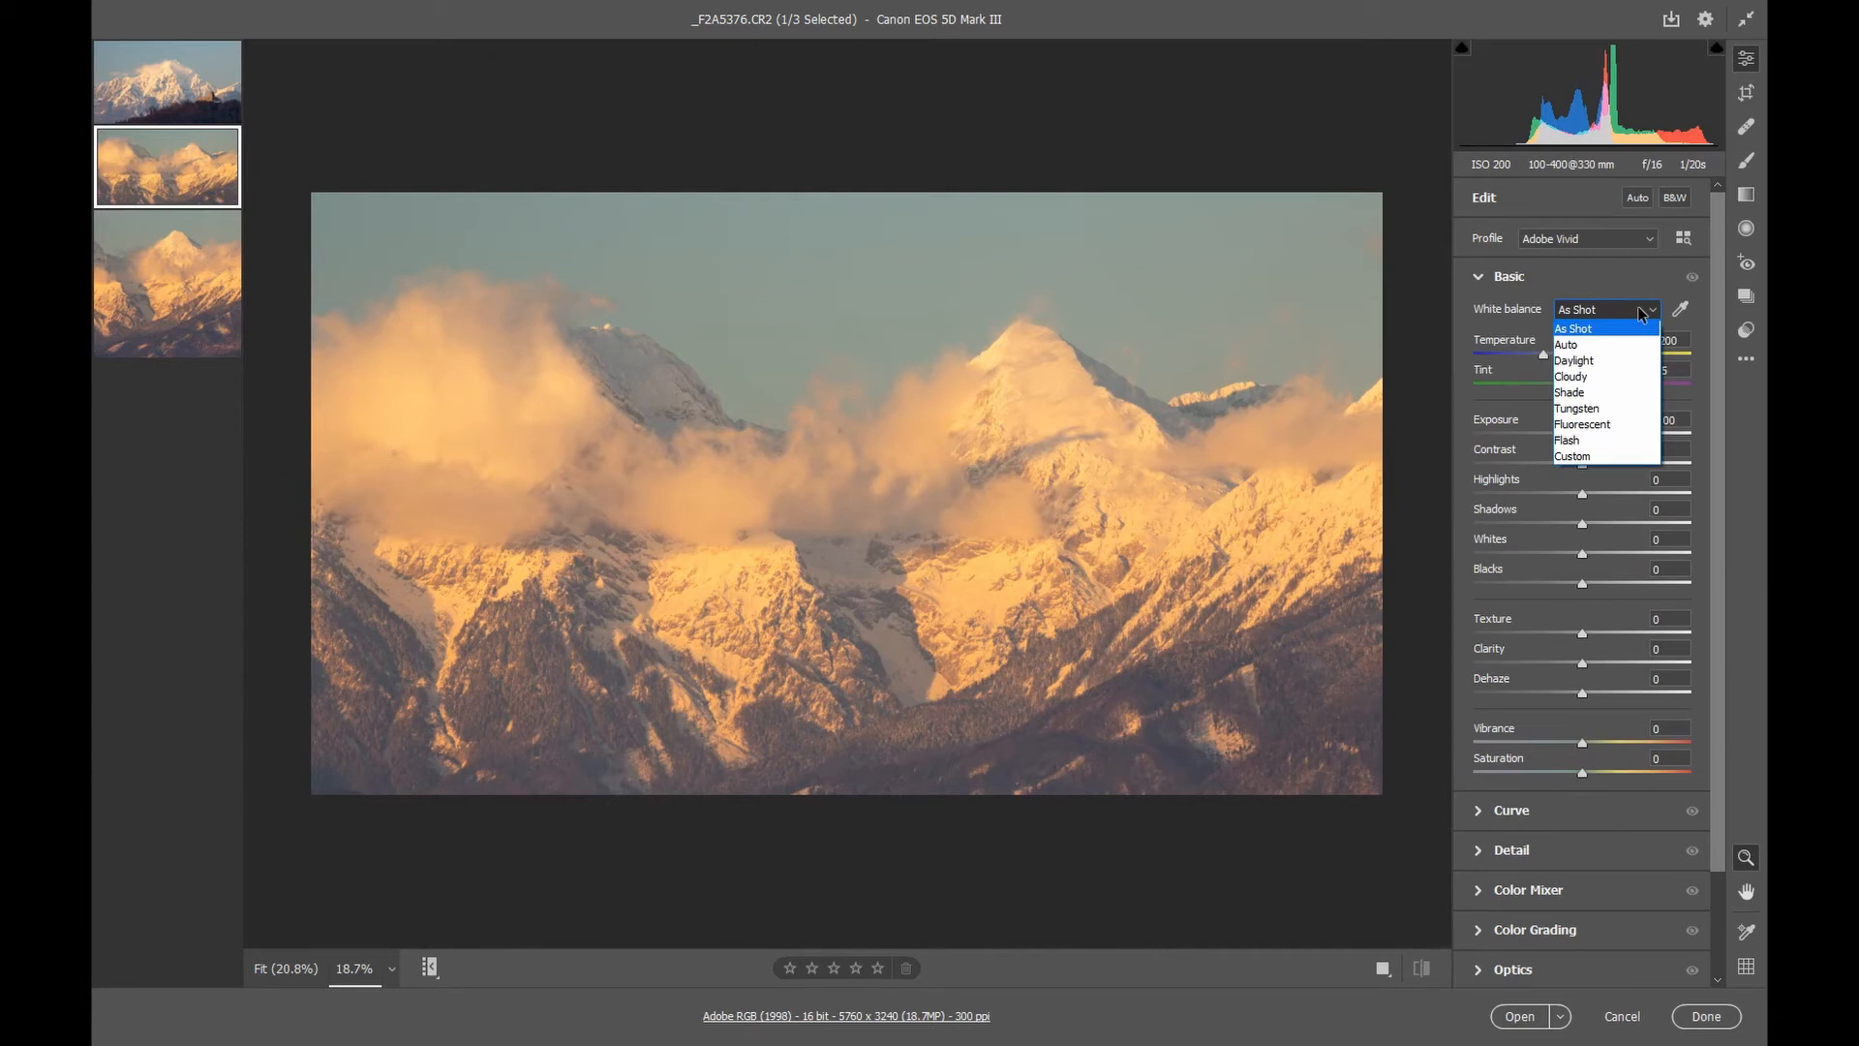
left_click(1600, 391)
left_click(1624, 311)
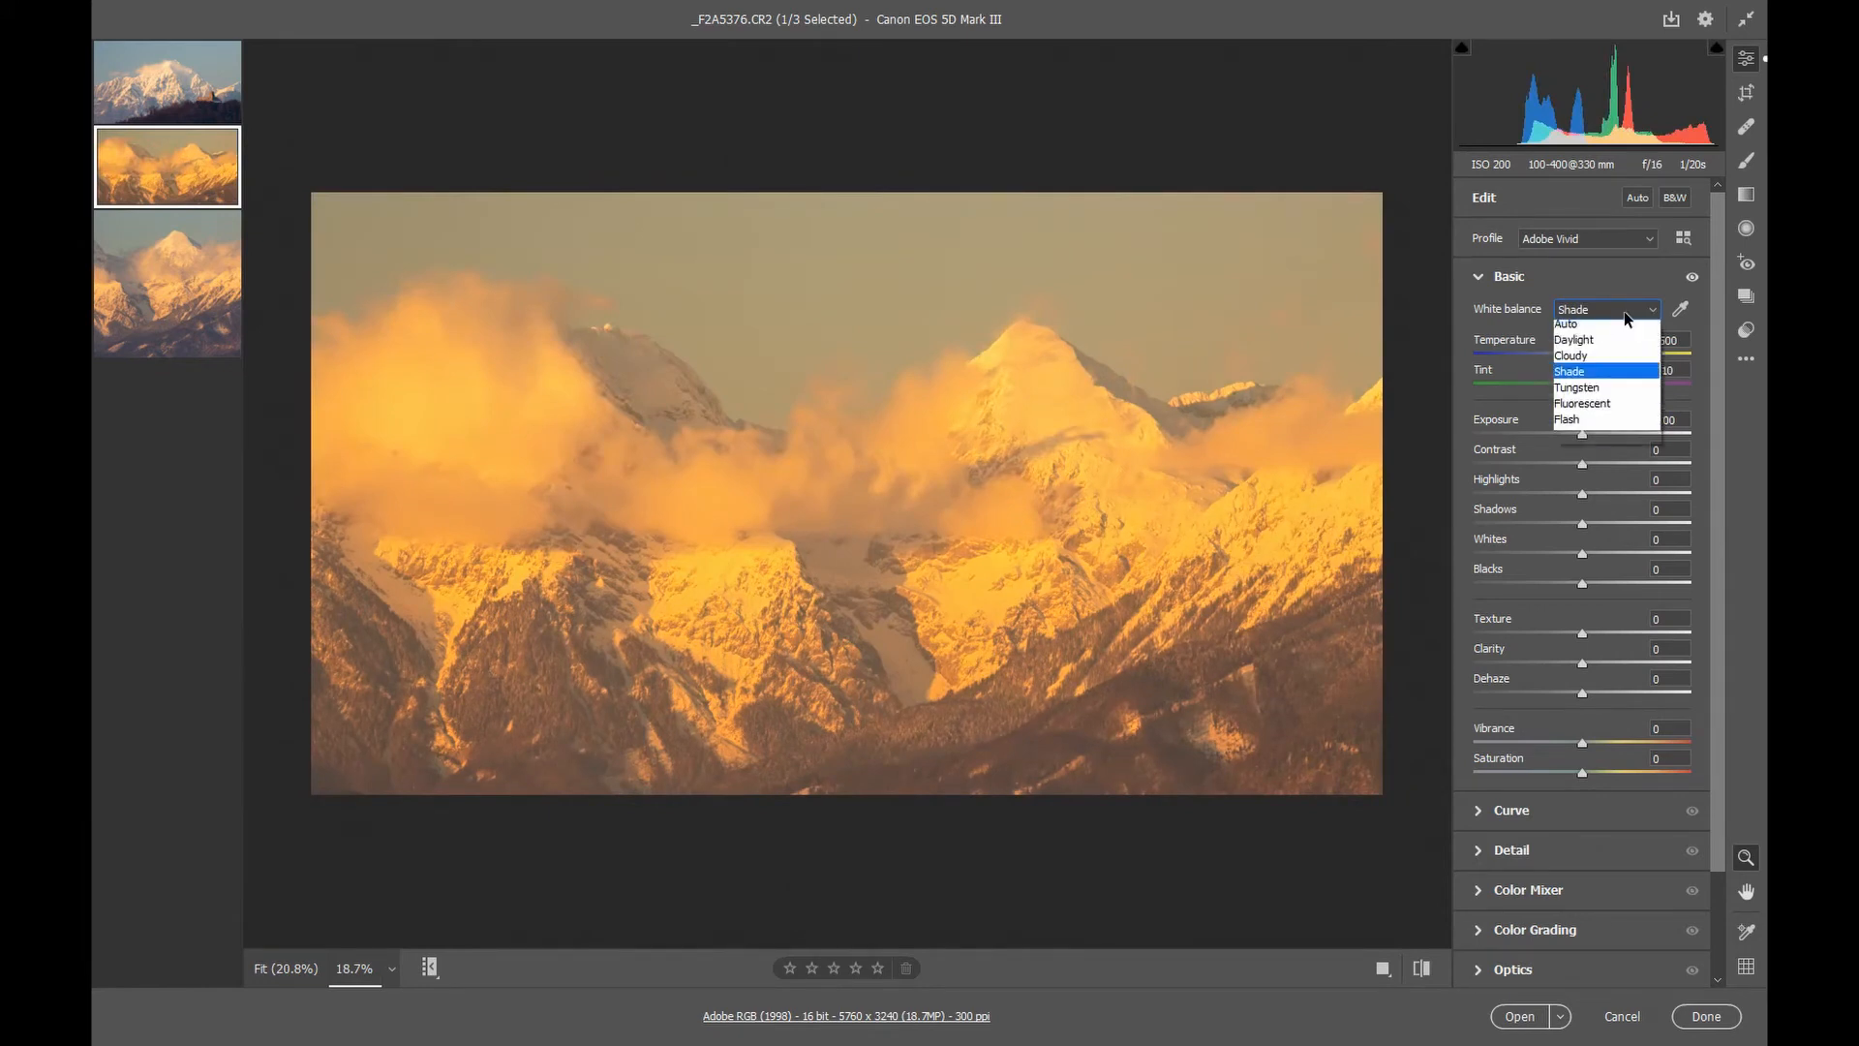
left_click(1615, 388)
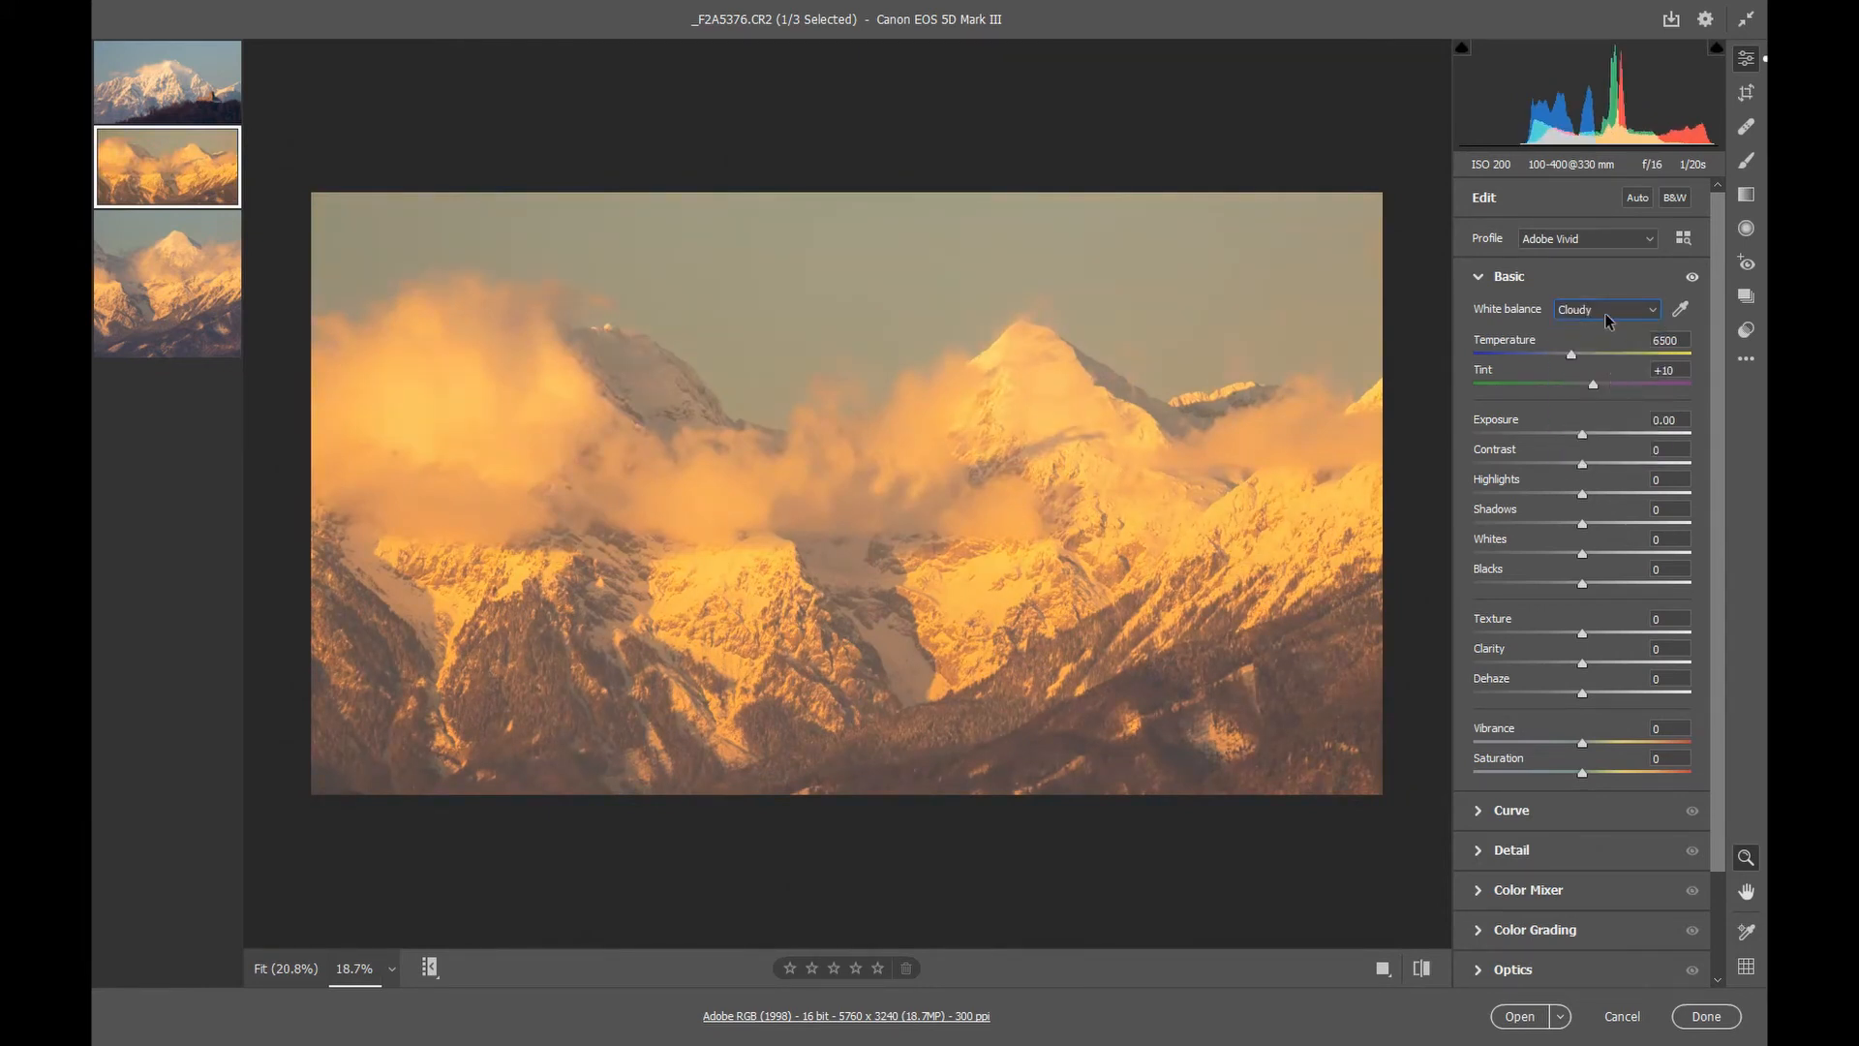
left_click(1608, 312)
left_click(1596, 331)
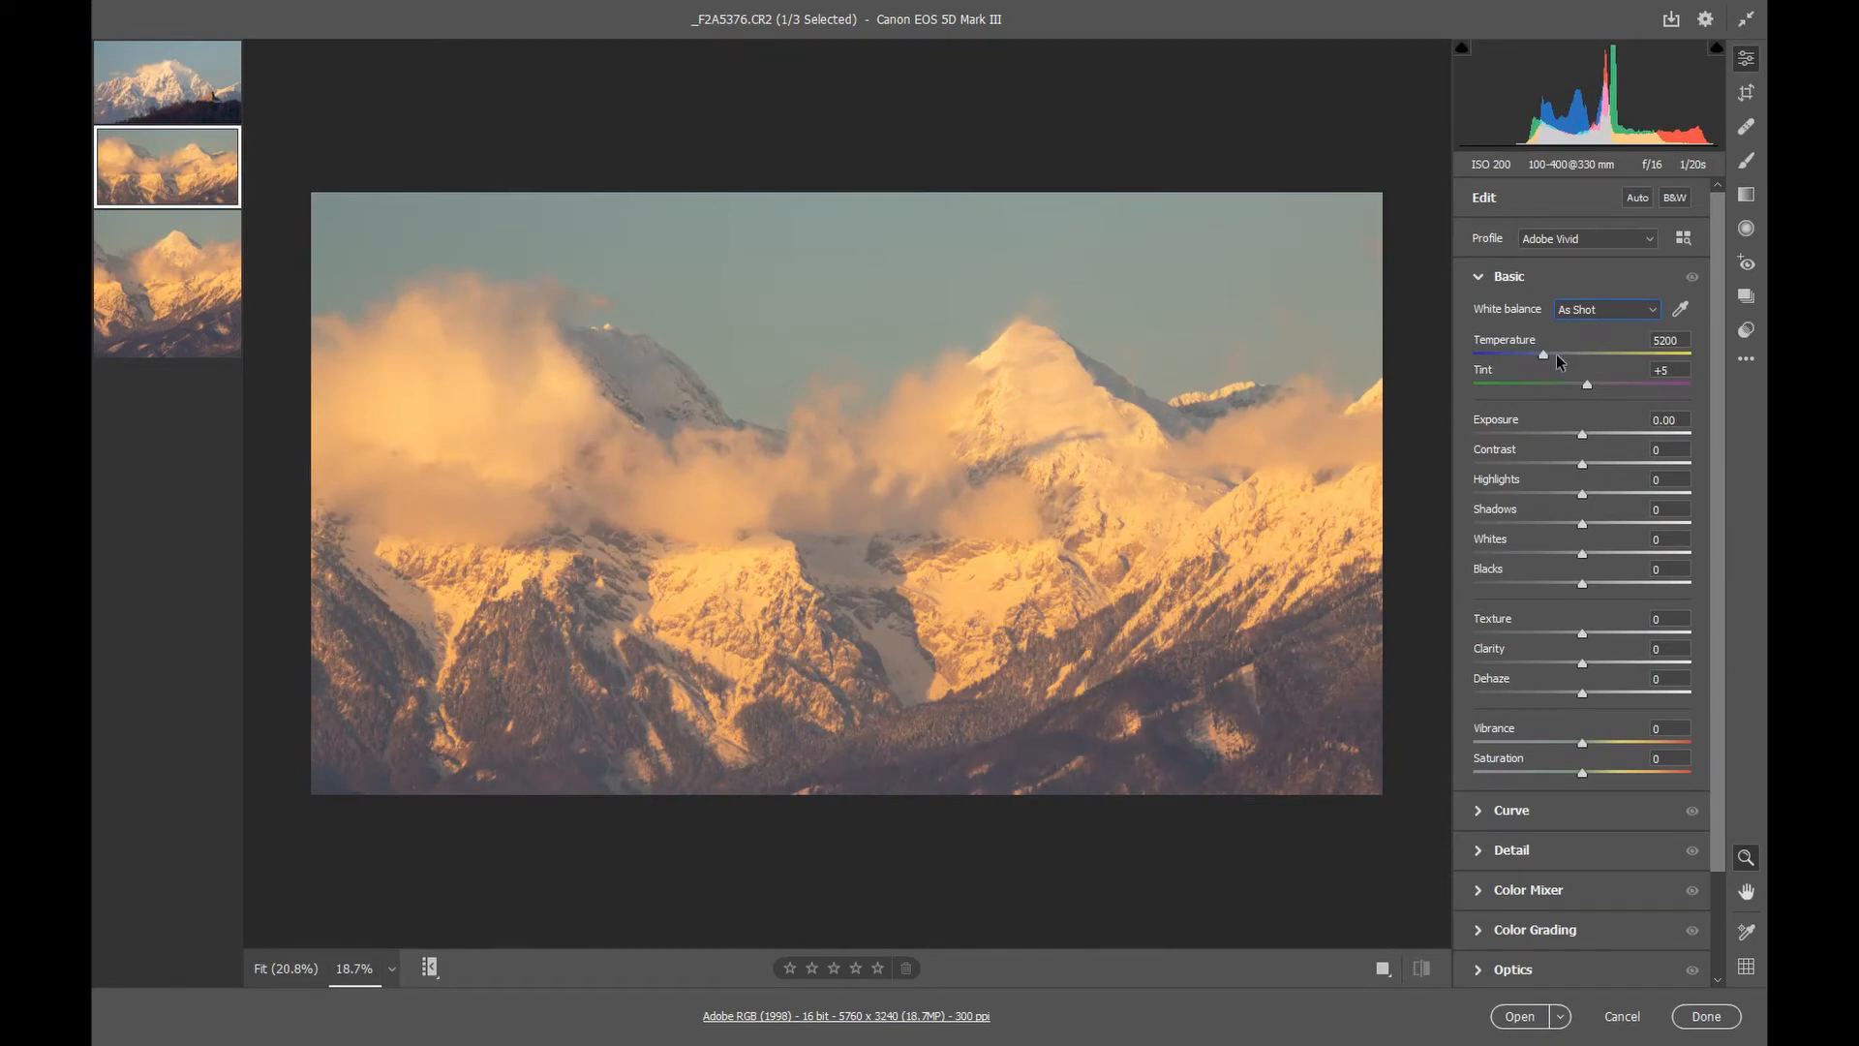
- Try a custom color temperature and tint on the second photo and restore the As Shot white balance
left_click_drag(1544, 358, 1574, 384)
left_click(1623, 304)
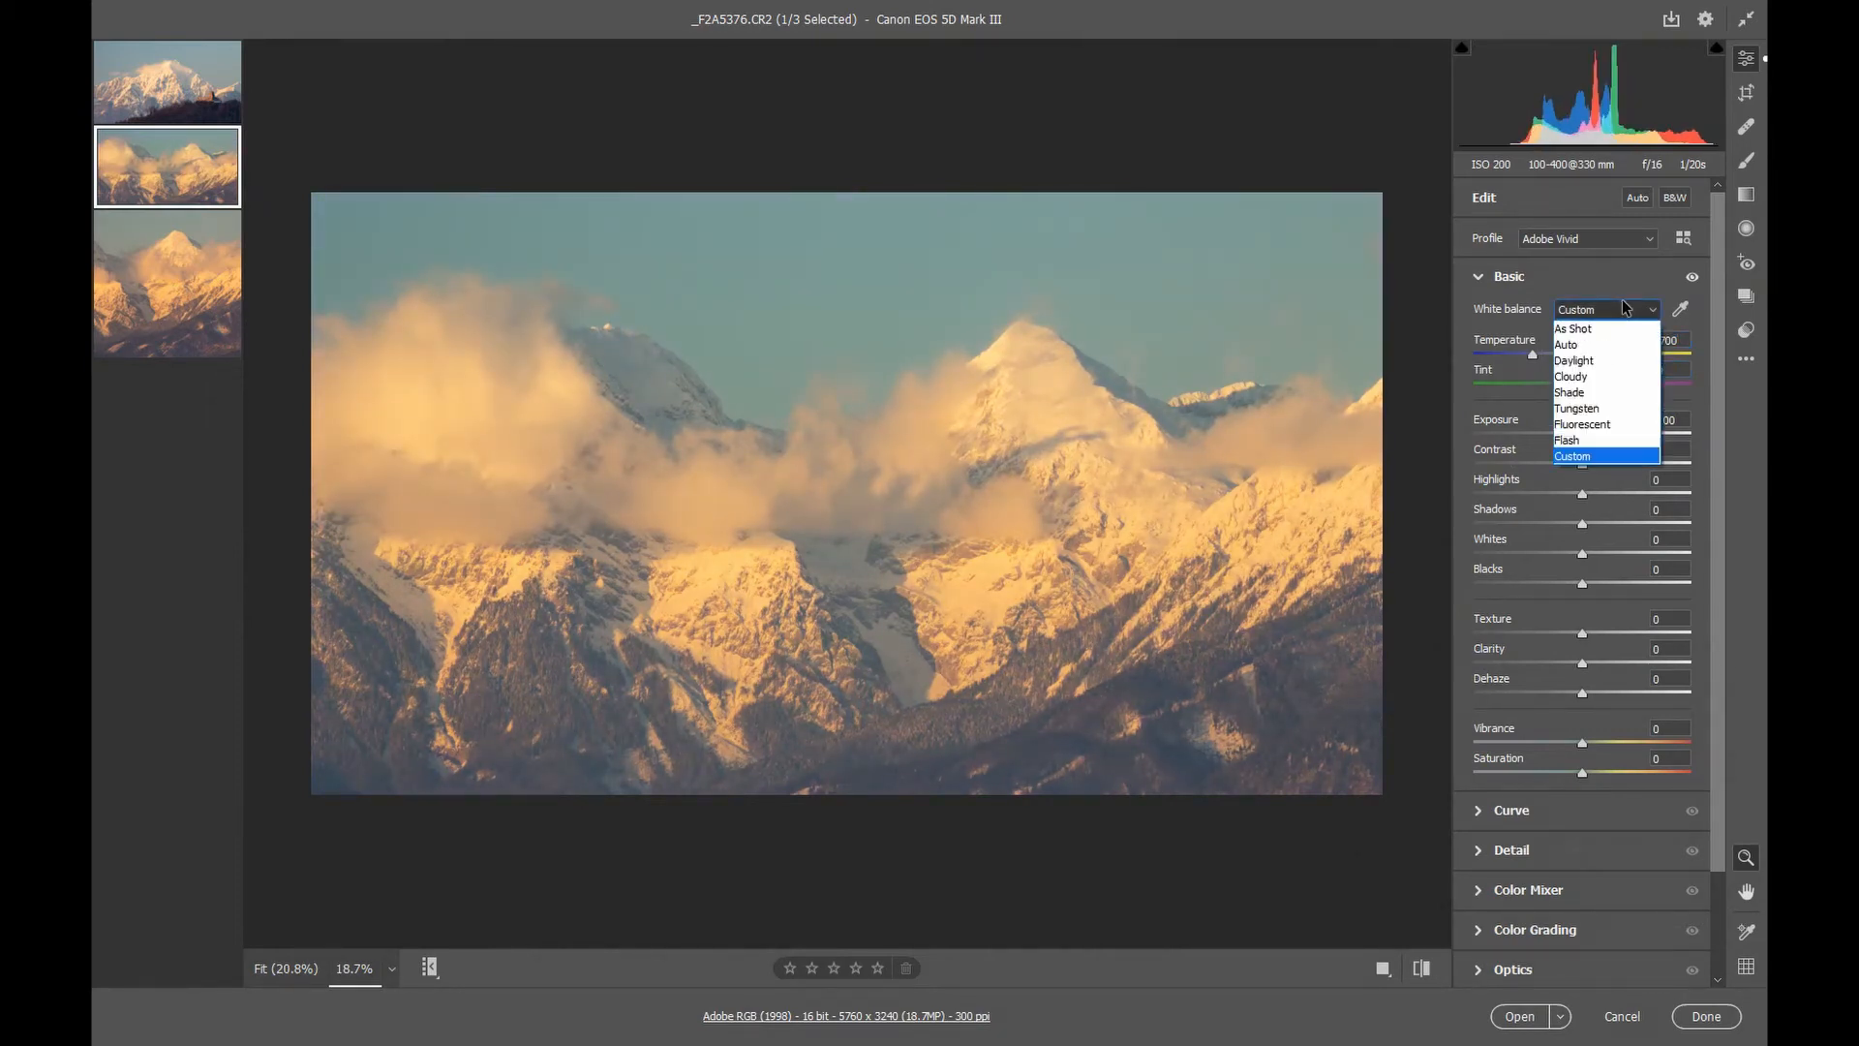
left_click(1578, 328)
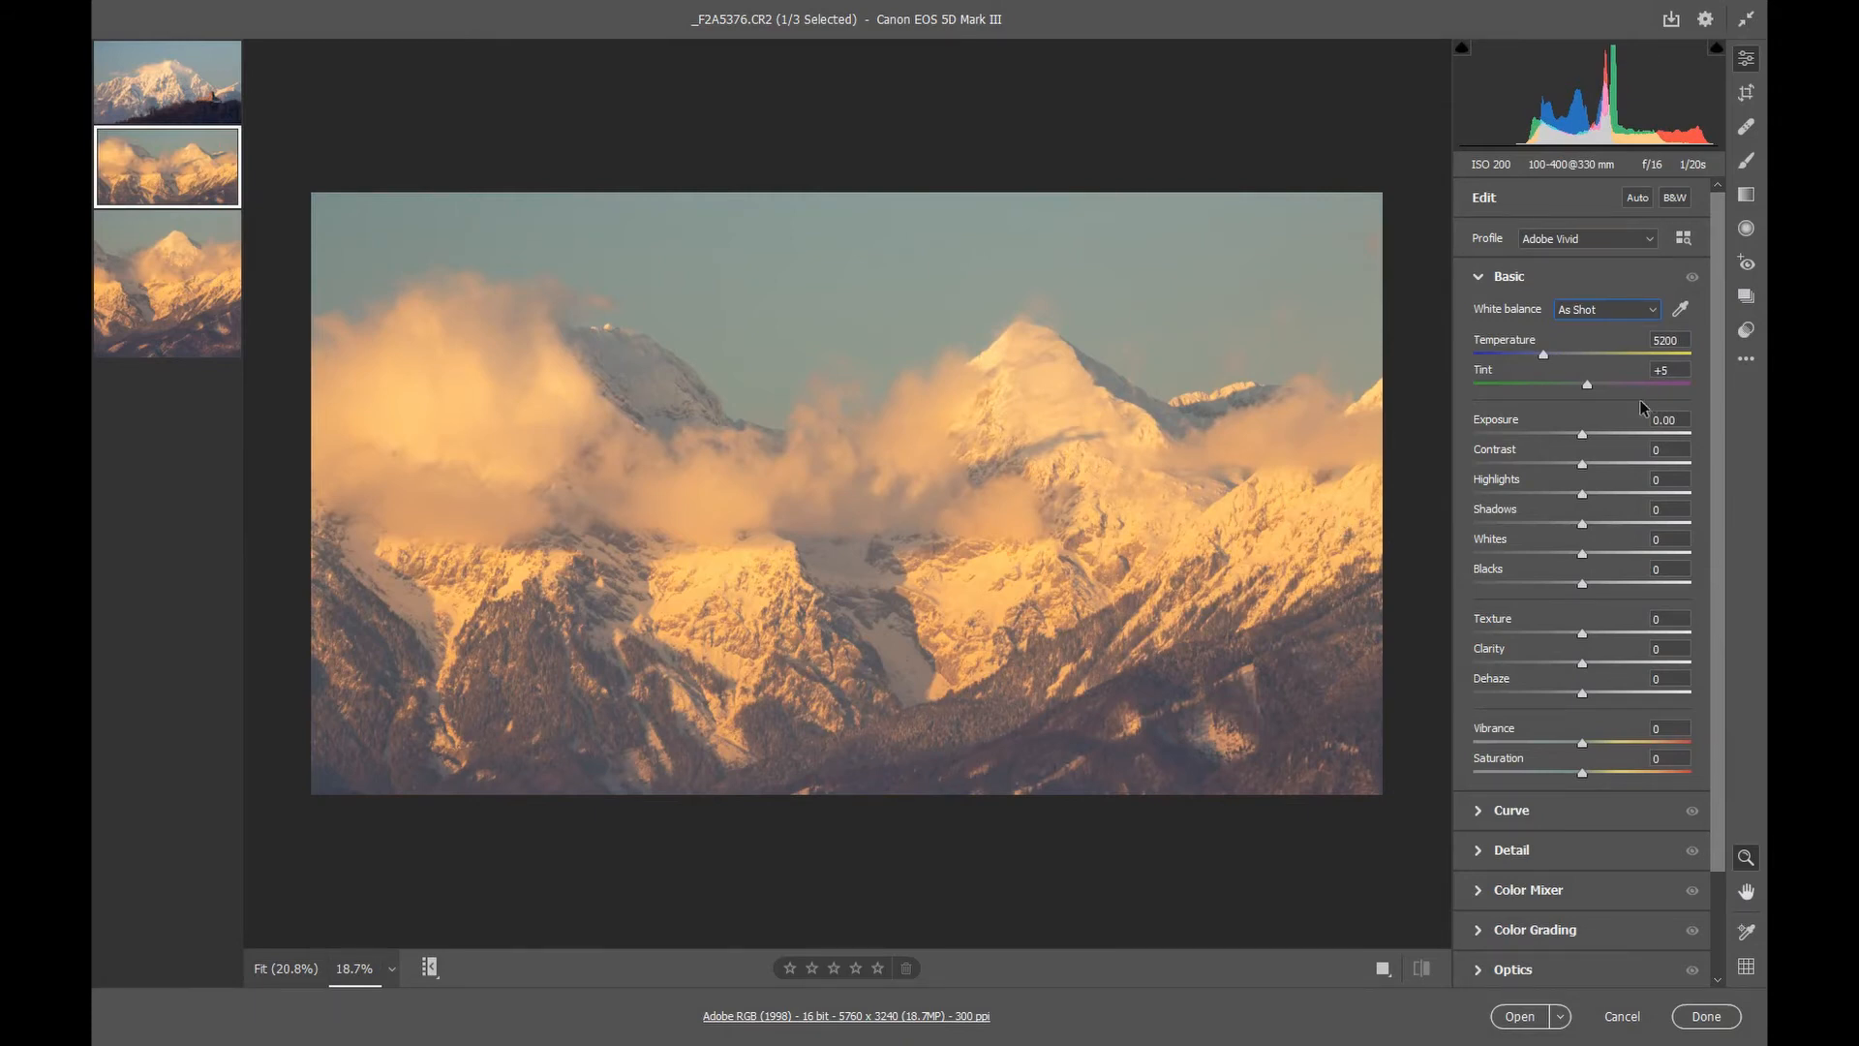
- Try a lower exposure on the second photo and reset the exposure to 0.00
left_click(1581, 436)
left_click_drag(1581, 435, 1572, 438)
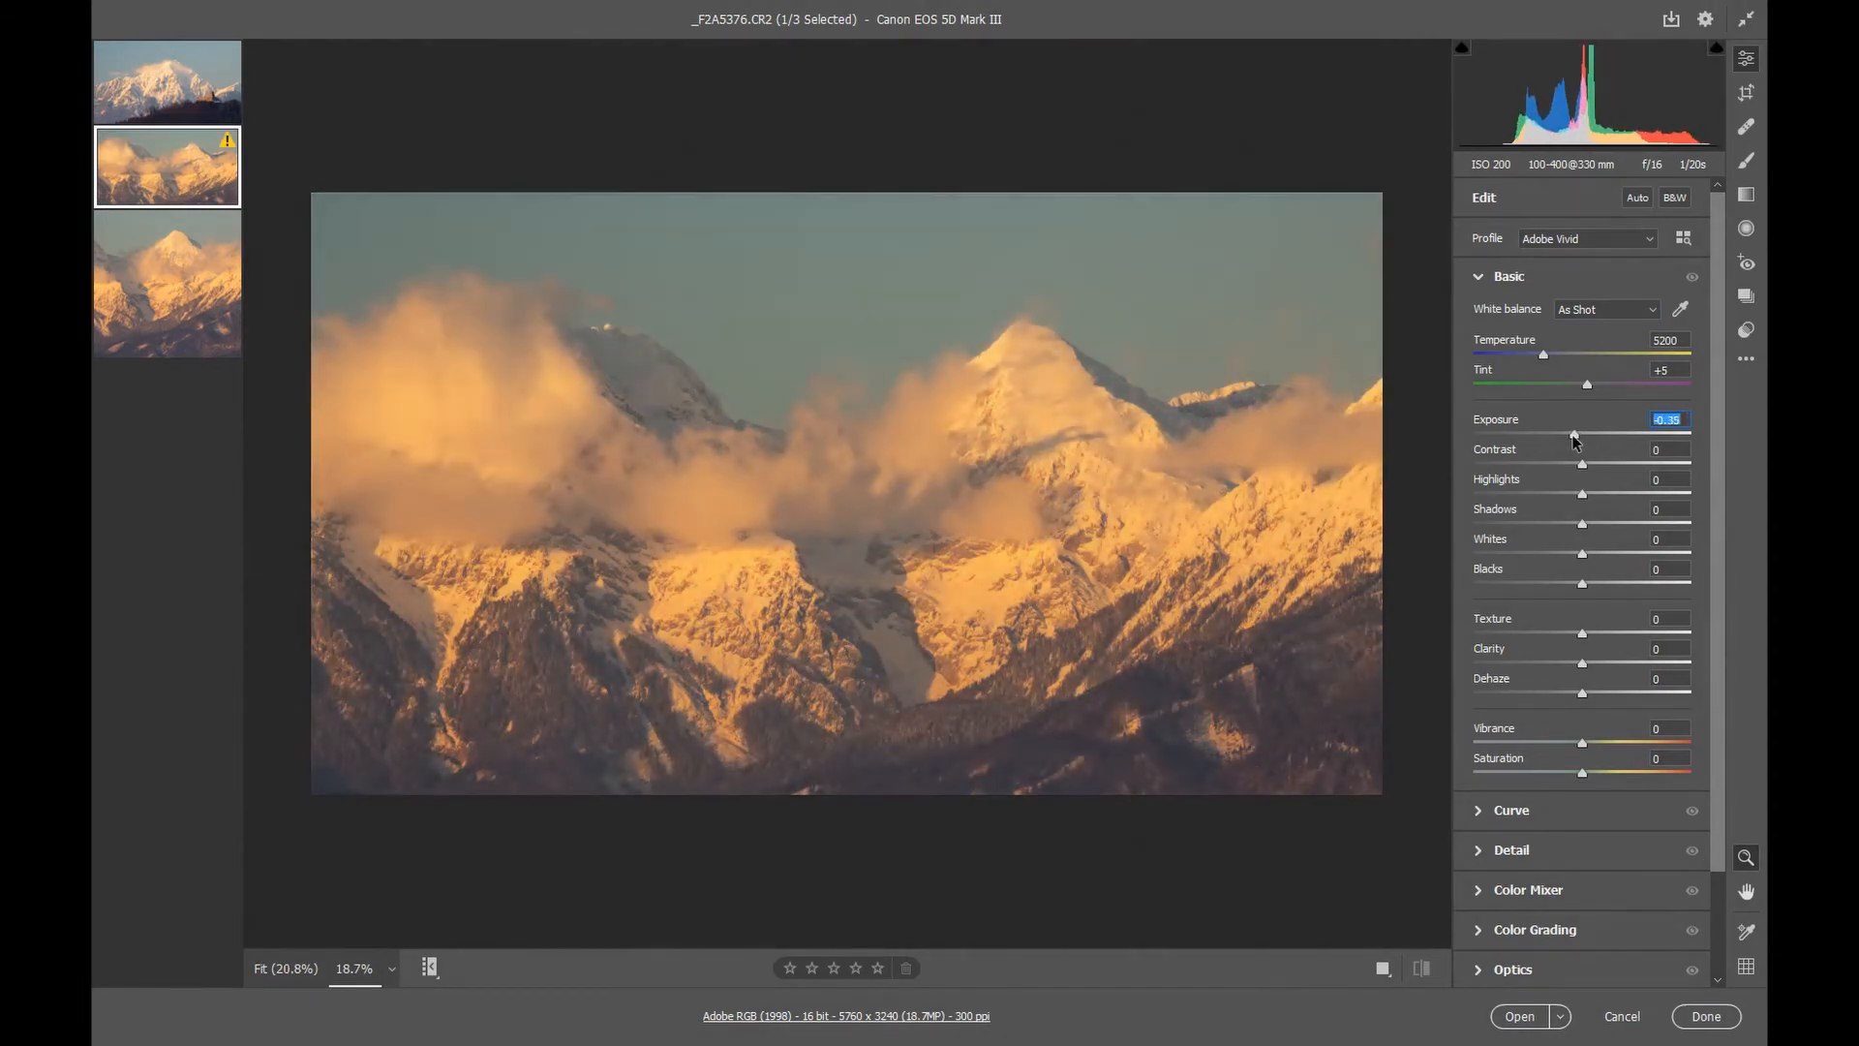
double_click(1572, 436)
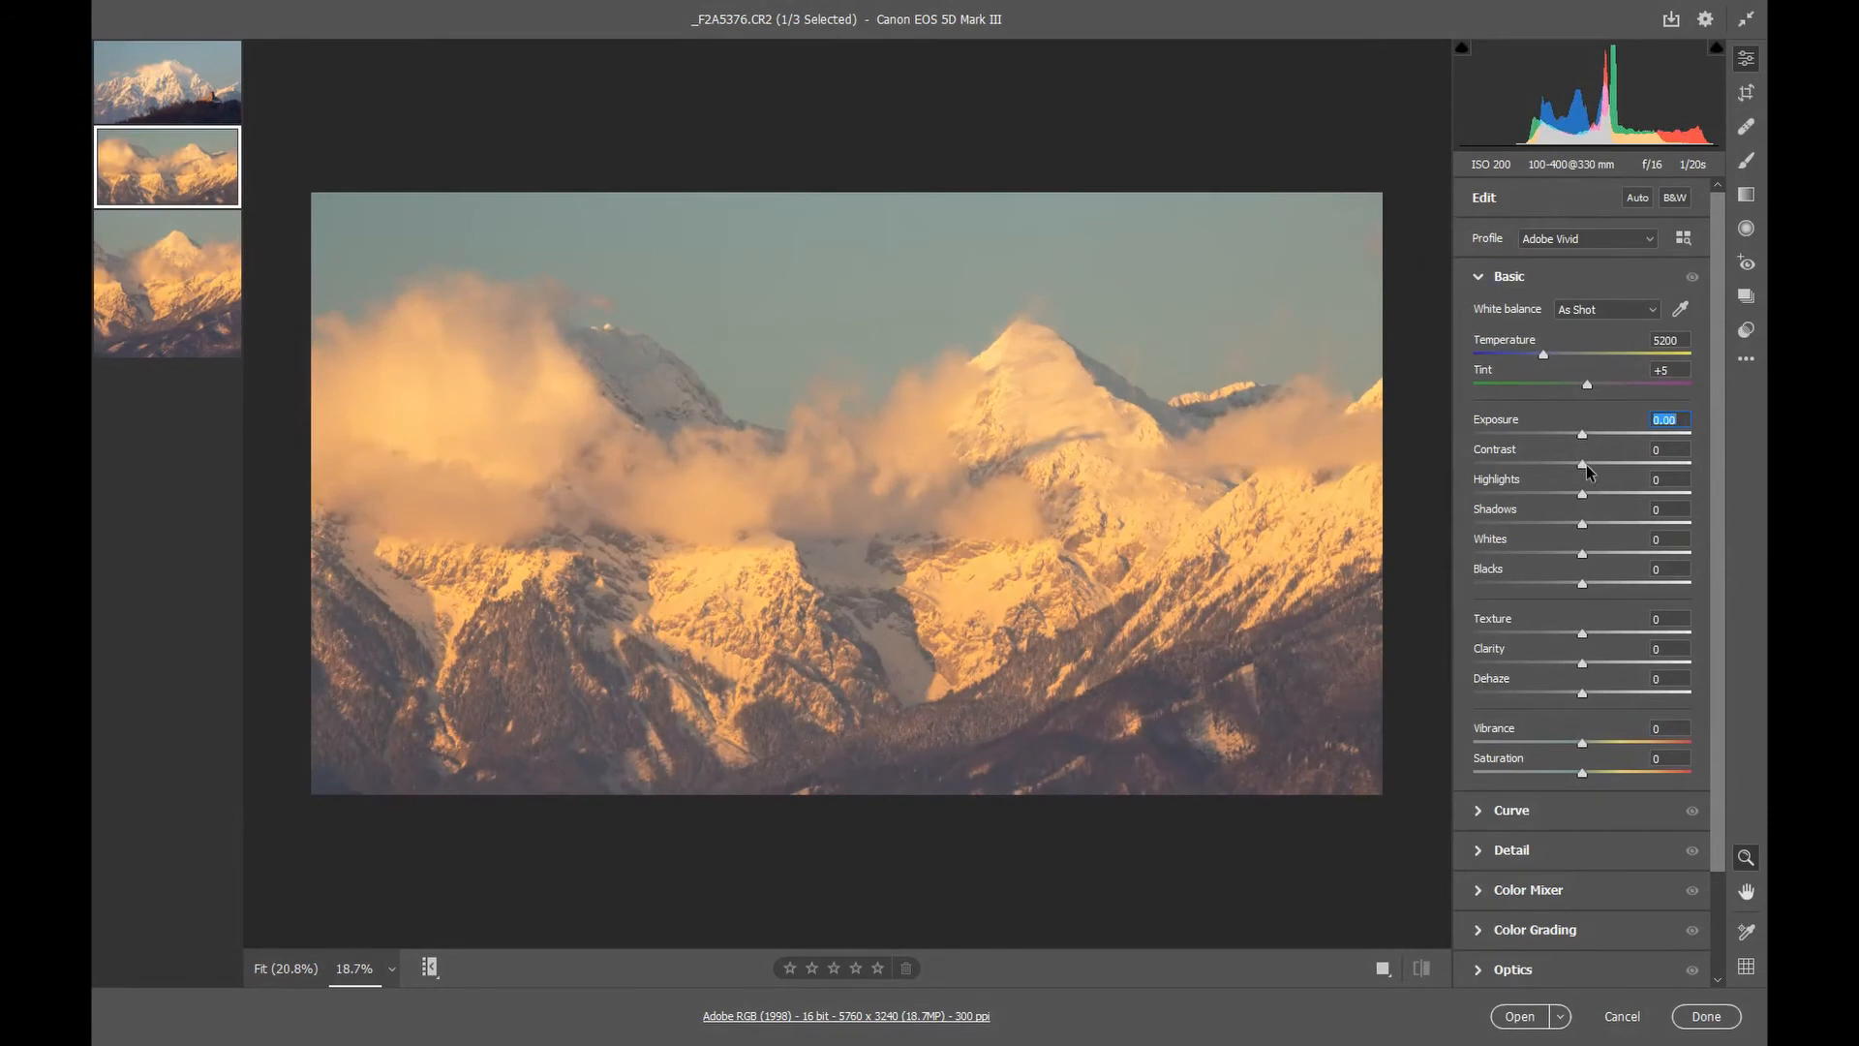
- Set the second photo's highlights to -15, checking the mountain detail at 100% zoom
left_click_drag(1586, 464, 1565, 499)
left_click_drag(1566, 499, 1566, 500)
left_click(615, 322)
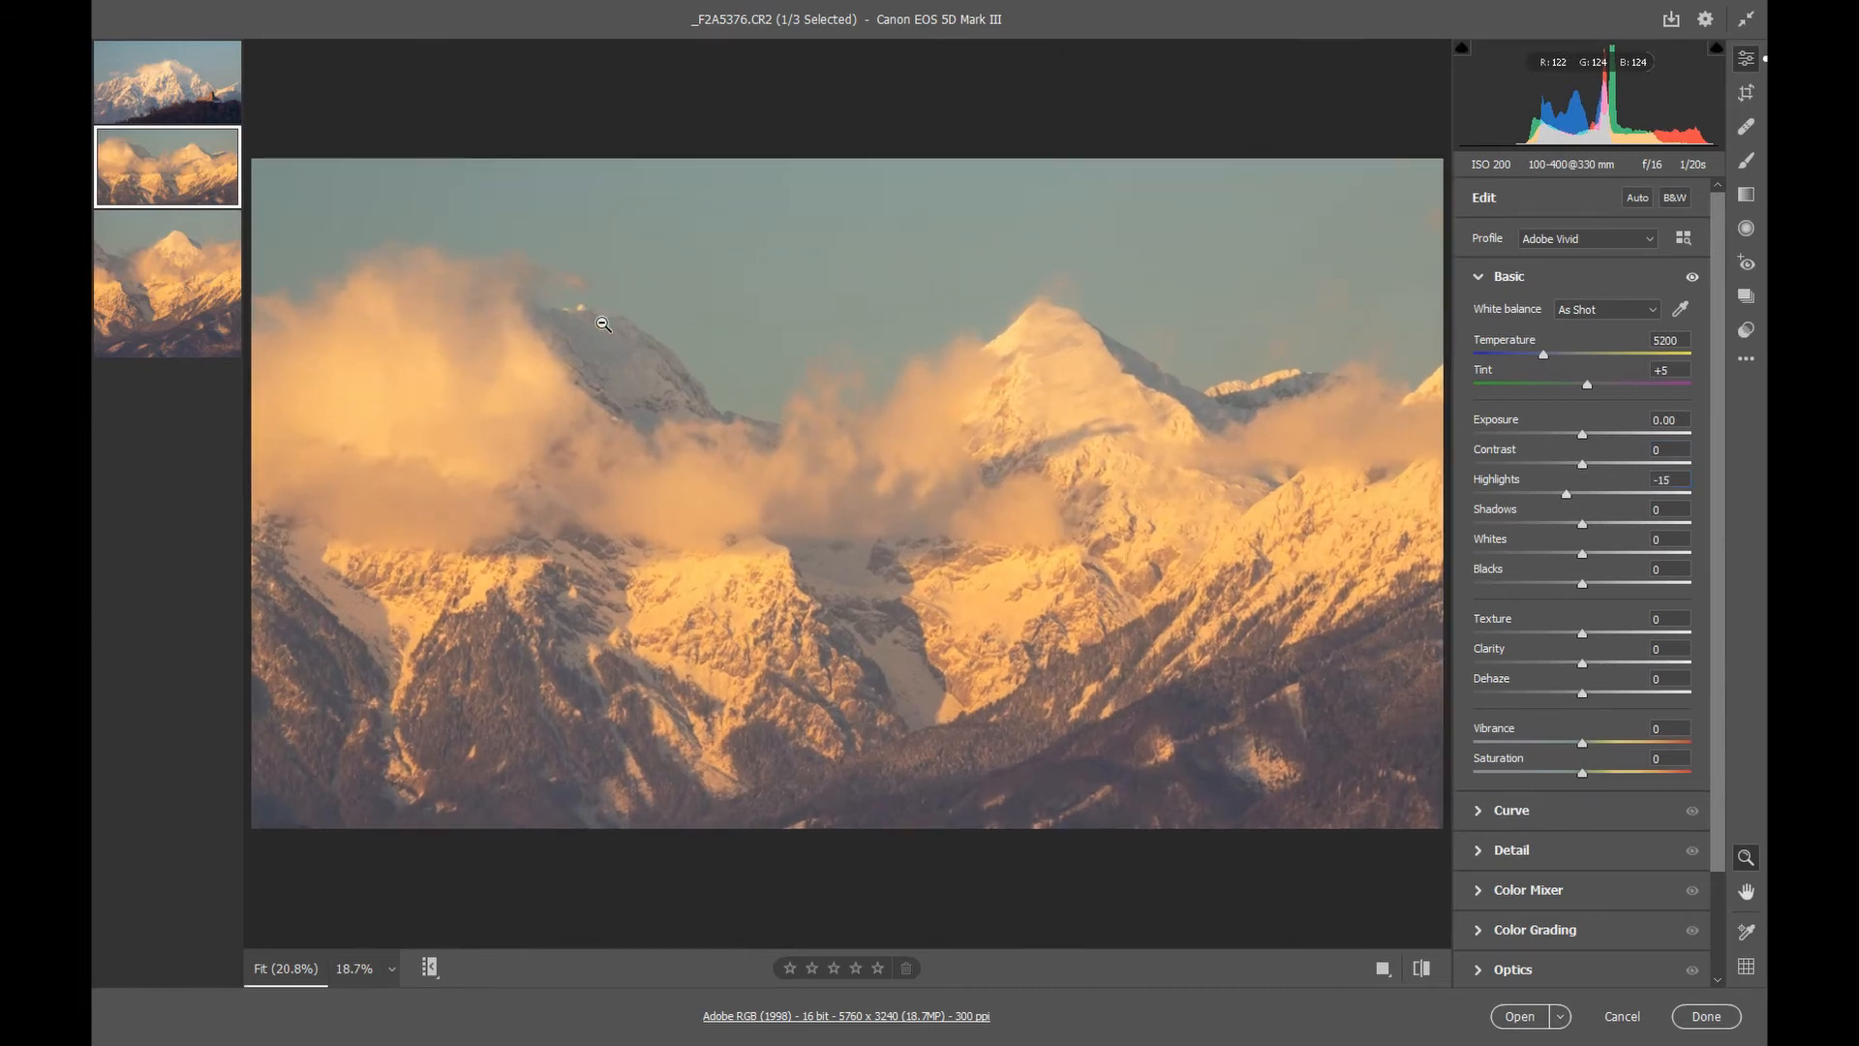
left_click(603, 324)
left_click(391, 969)
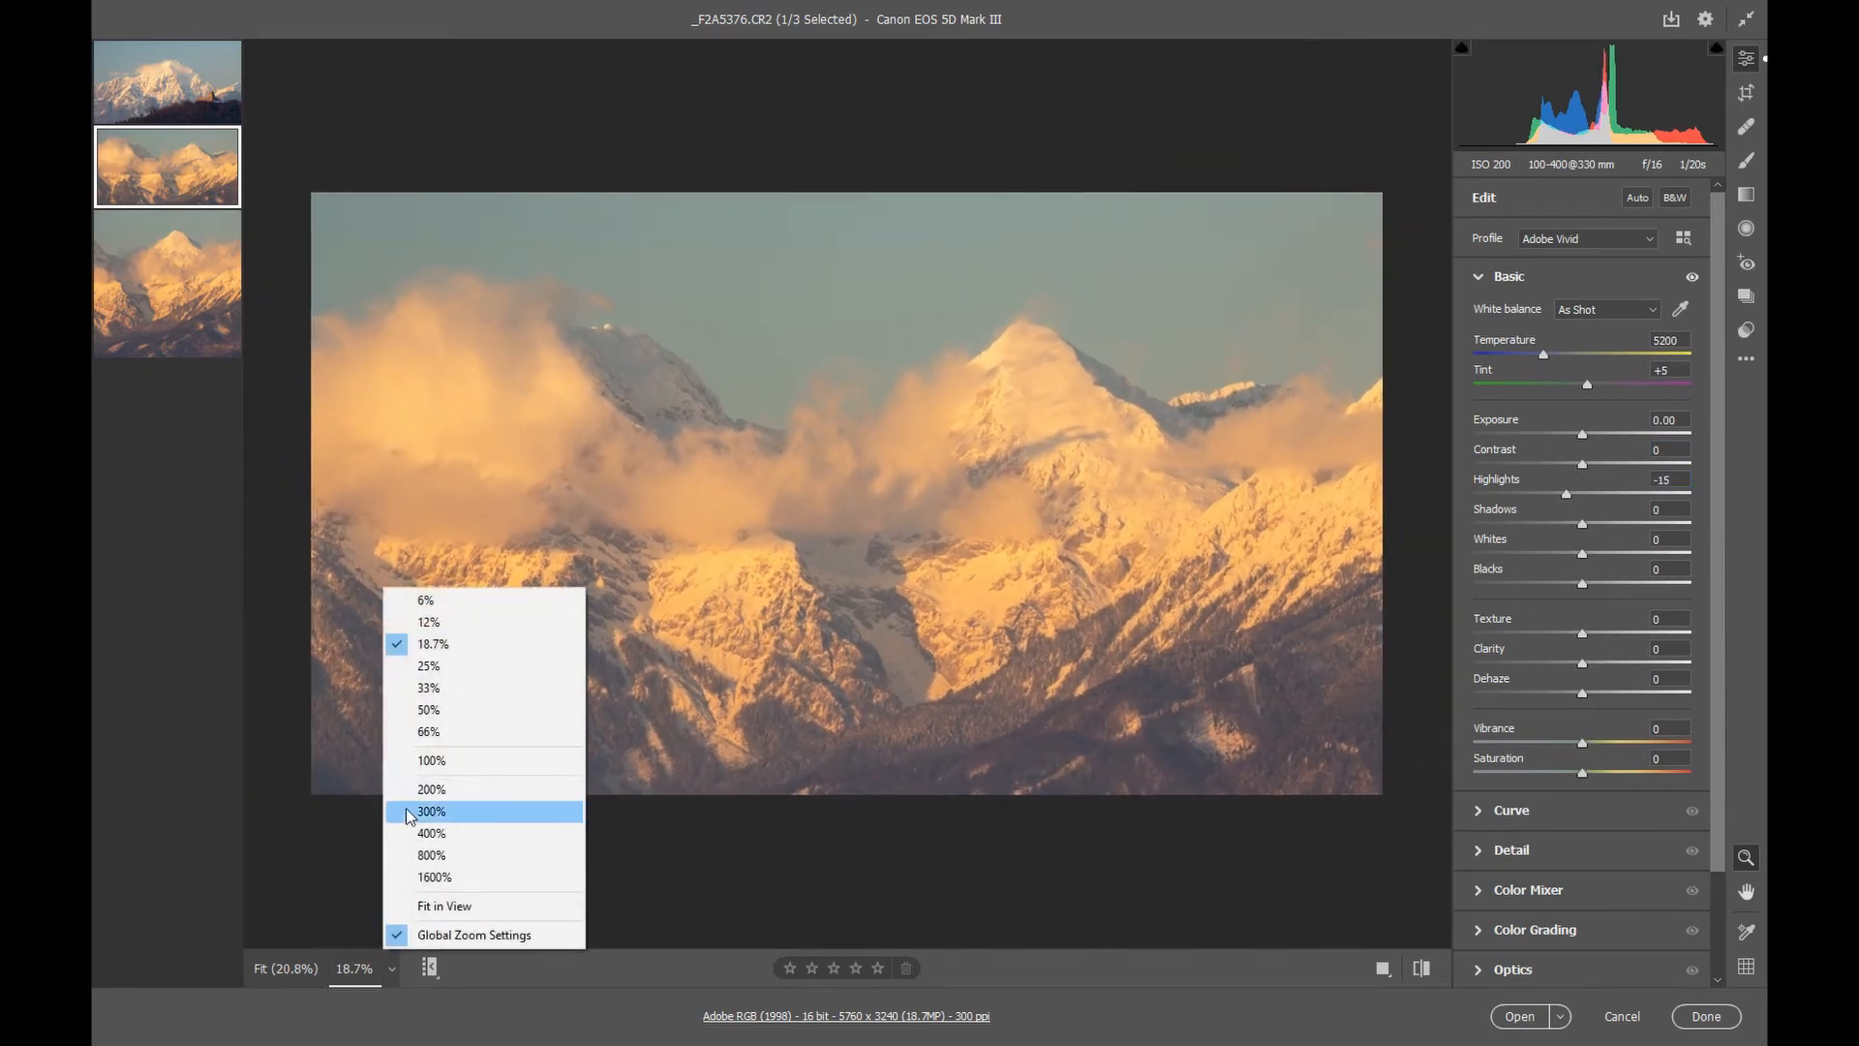
left_click(448, 760)
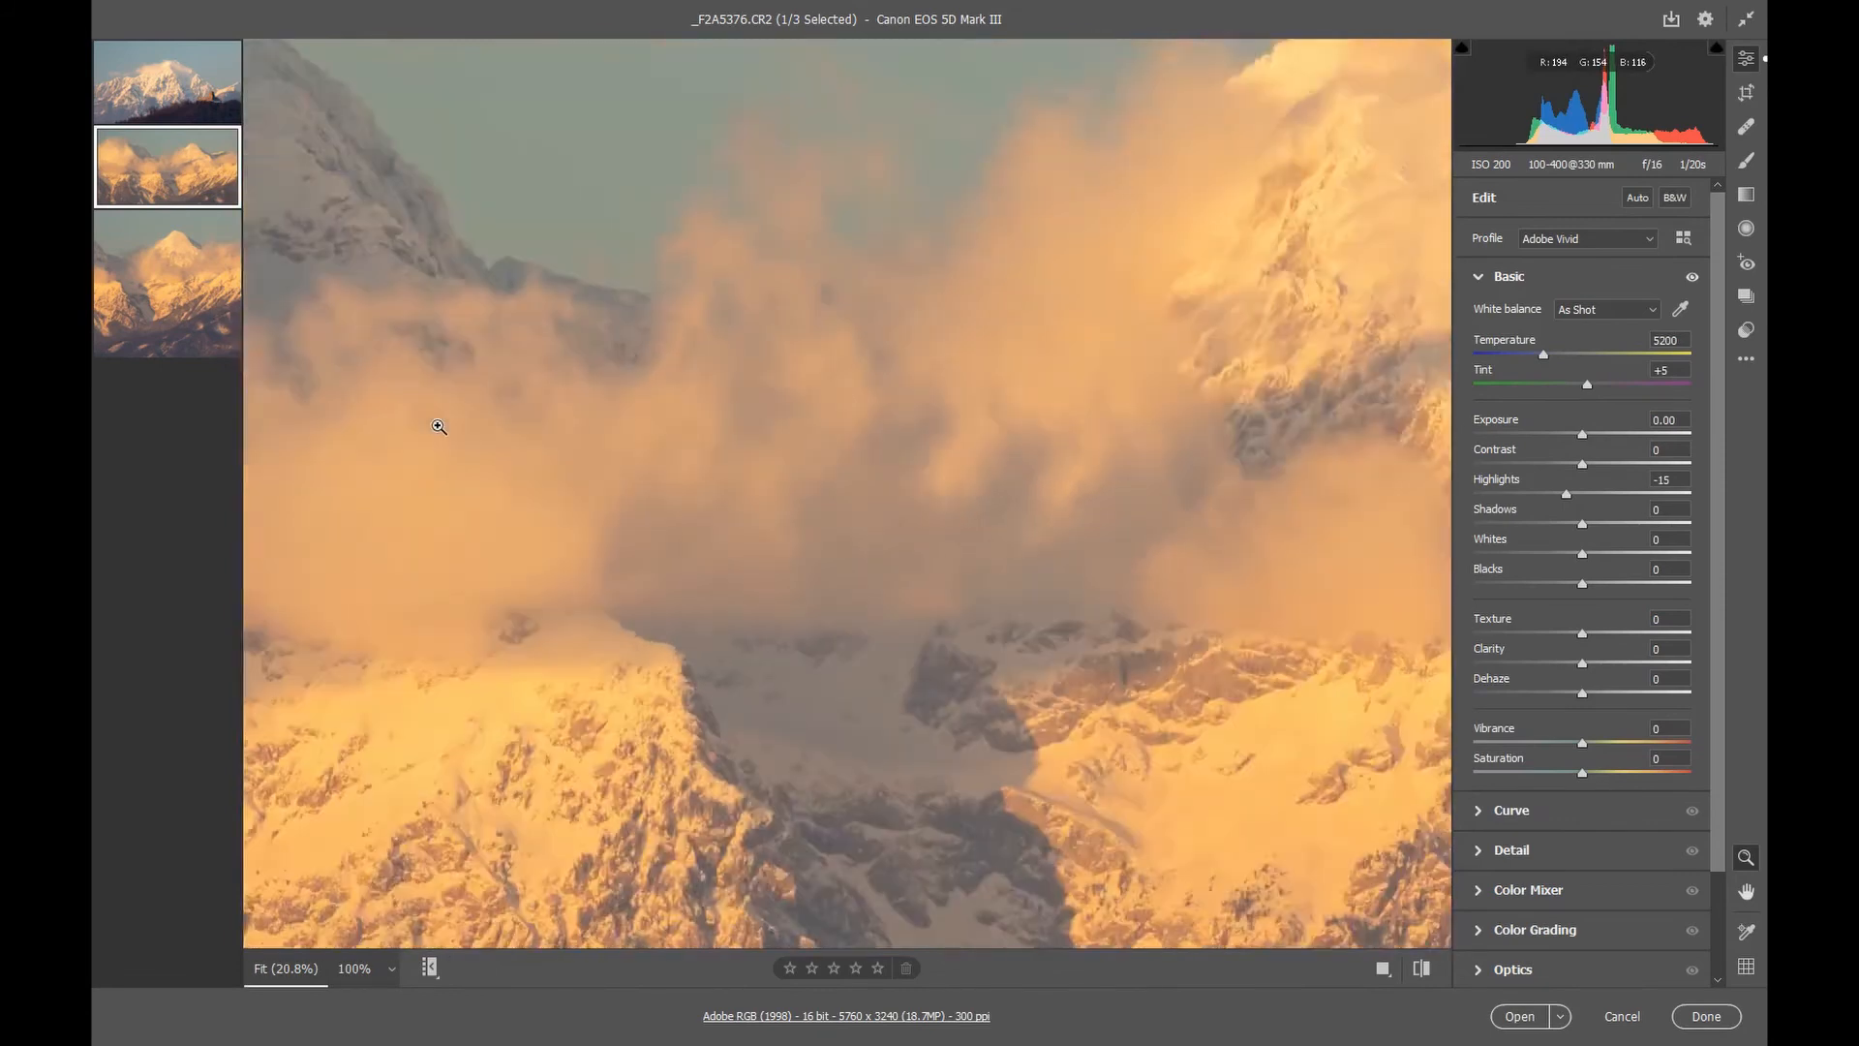
left_click(439, 426)
left_click(581, 290)
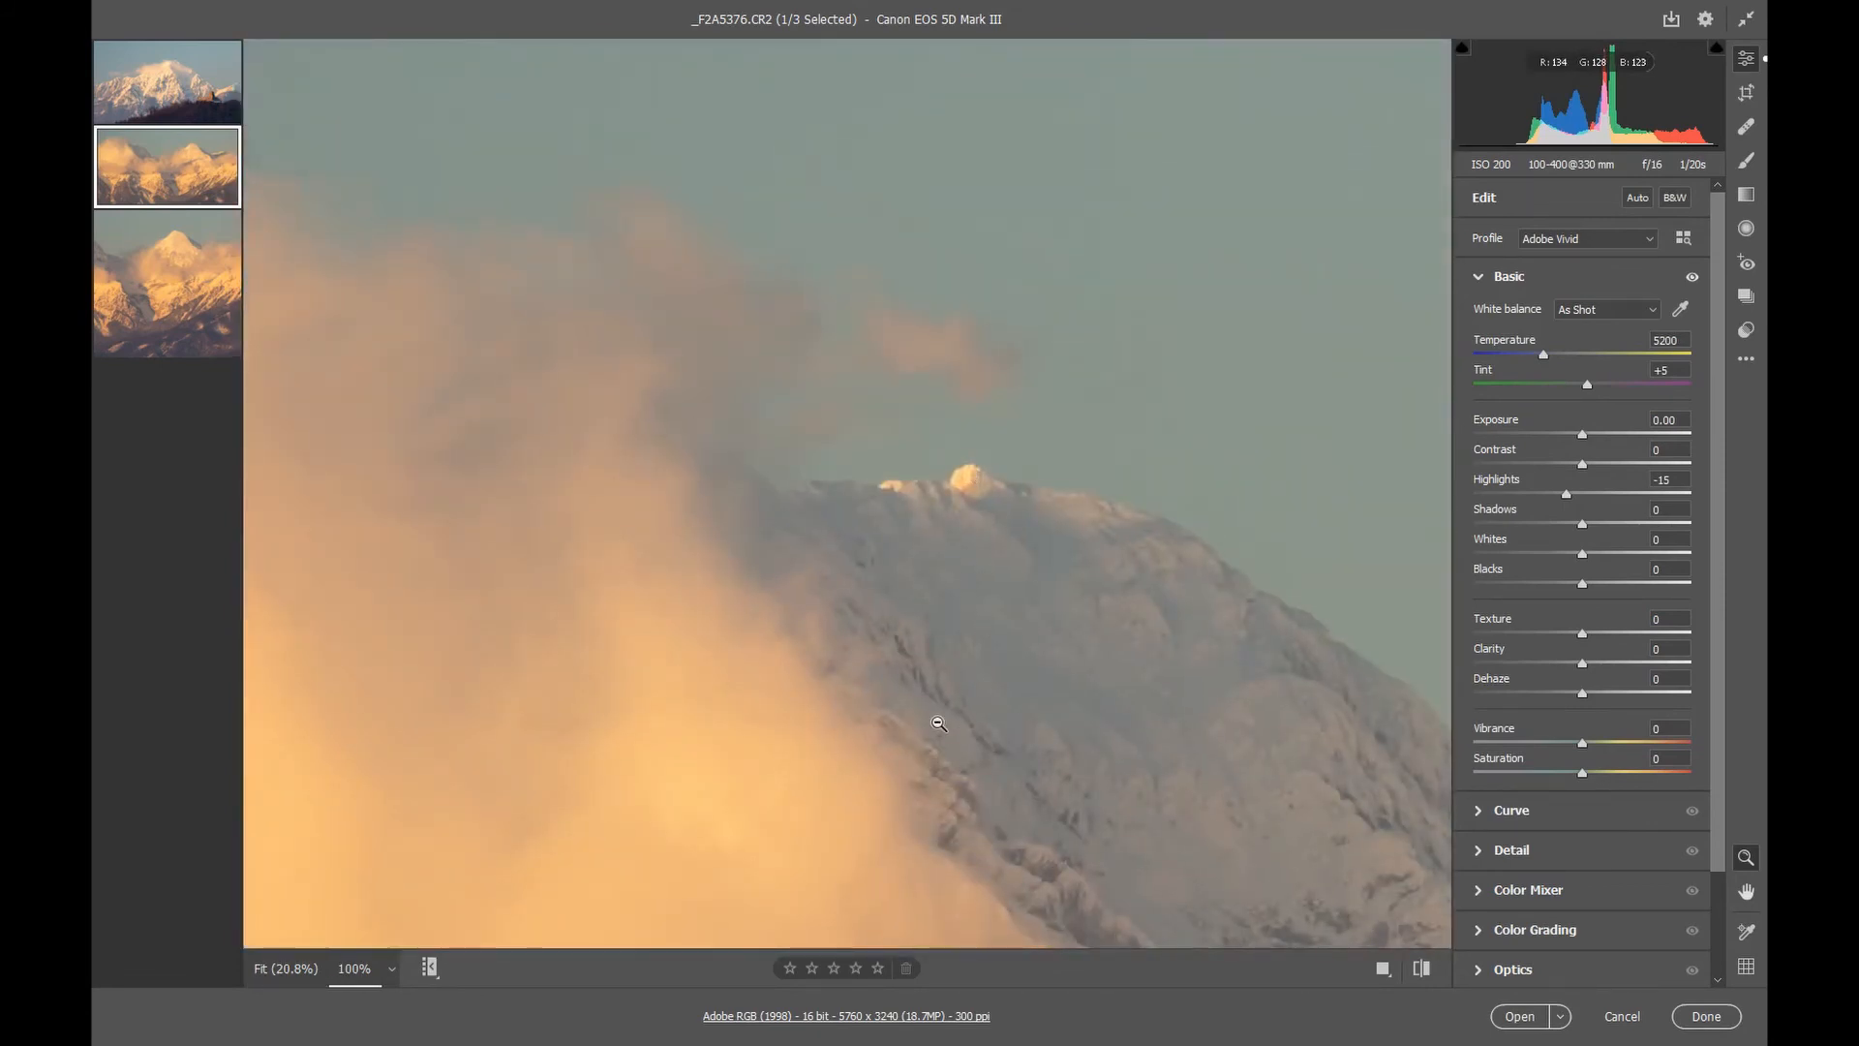
mouse_move(1566, 494)
left_mouse_down()
mouse_move(1546, 494)
mouse_move(1570, 497)
left_mouse_up()
left_click(1175, 495)
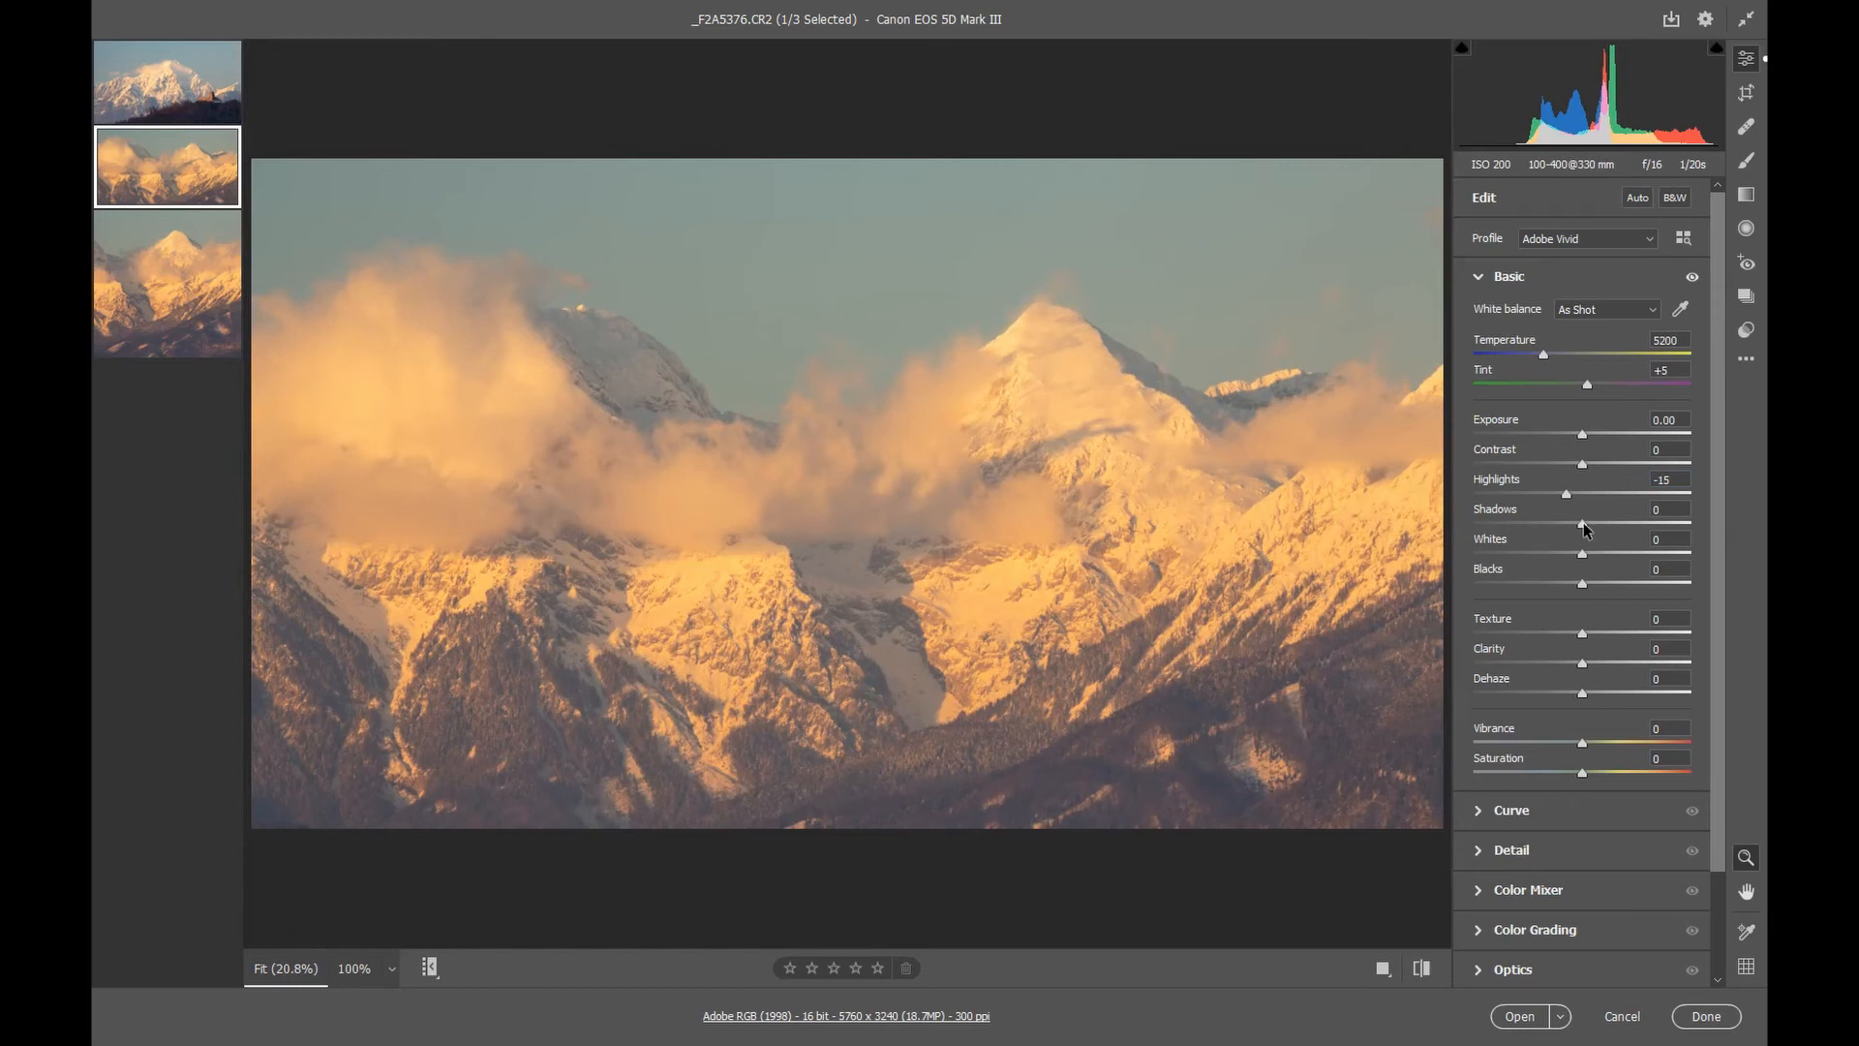
- Set the second photo's blacks to -32
mouse_move(1583, 521)
left_mouse_down()
mouse_move(1646, 523)
mouse_move(1543, 523)
mouse_move(1583, 520)
left_mouse_up()
left_click_drag(1581, 580, 1519, 579)
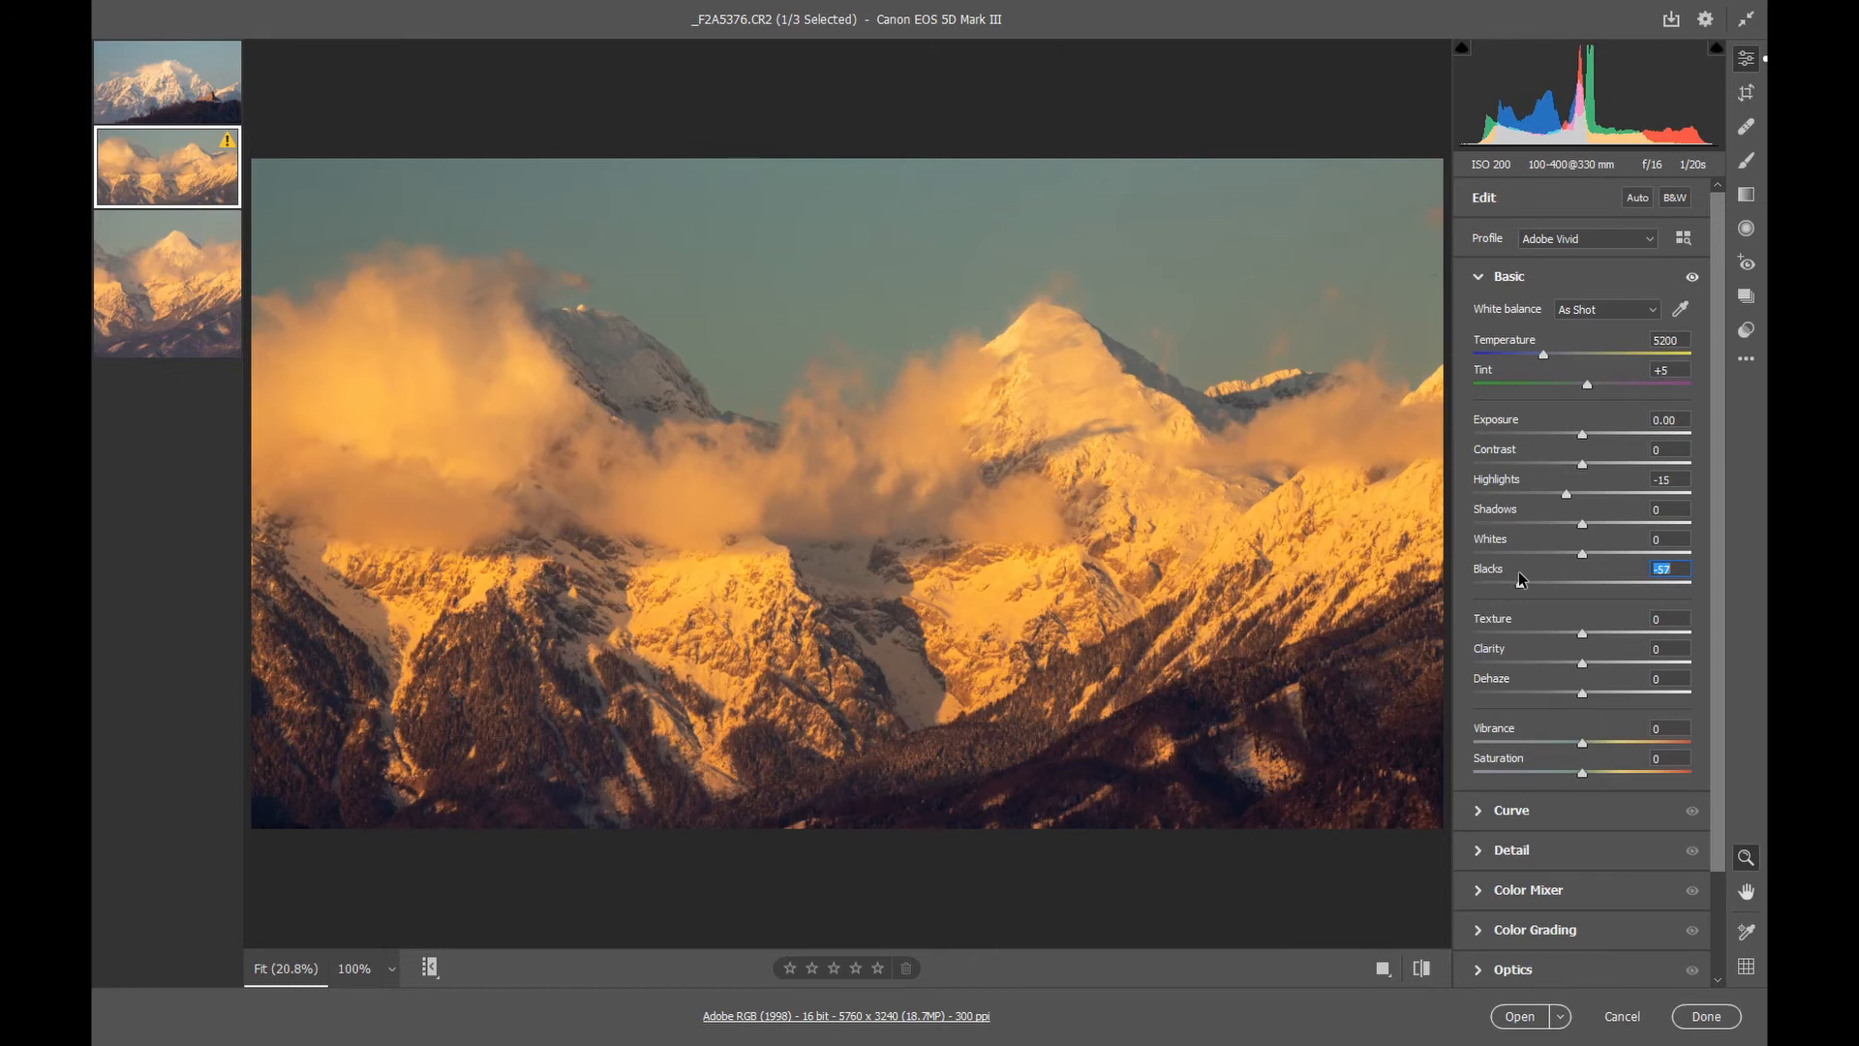
left_click_drag(1519, 579, 1547, 581)
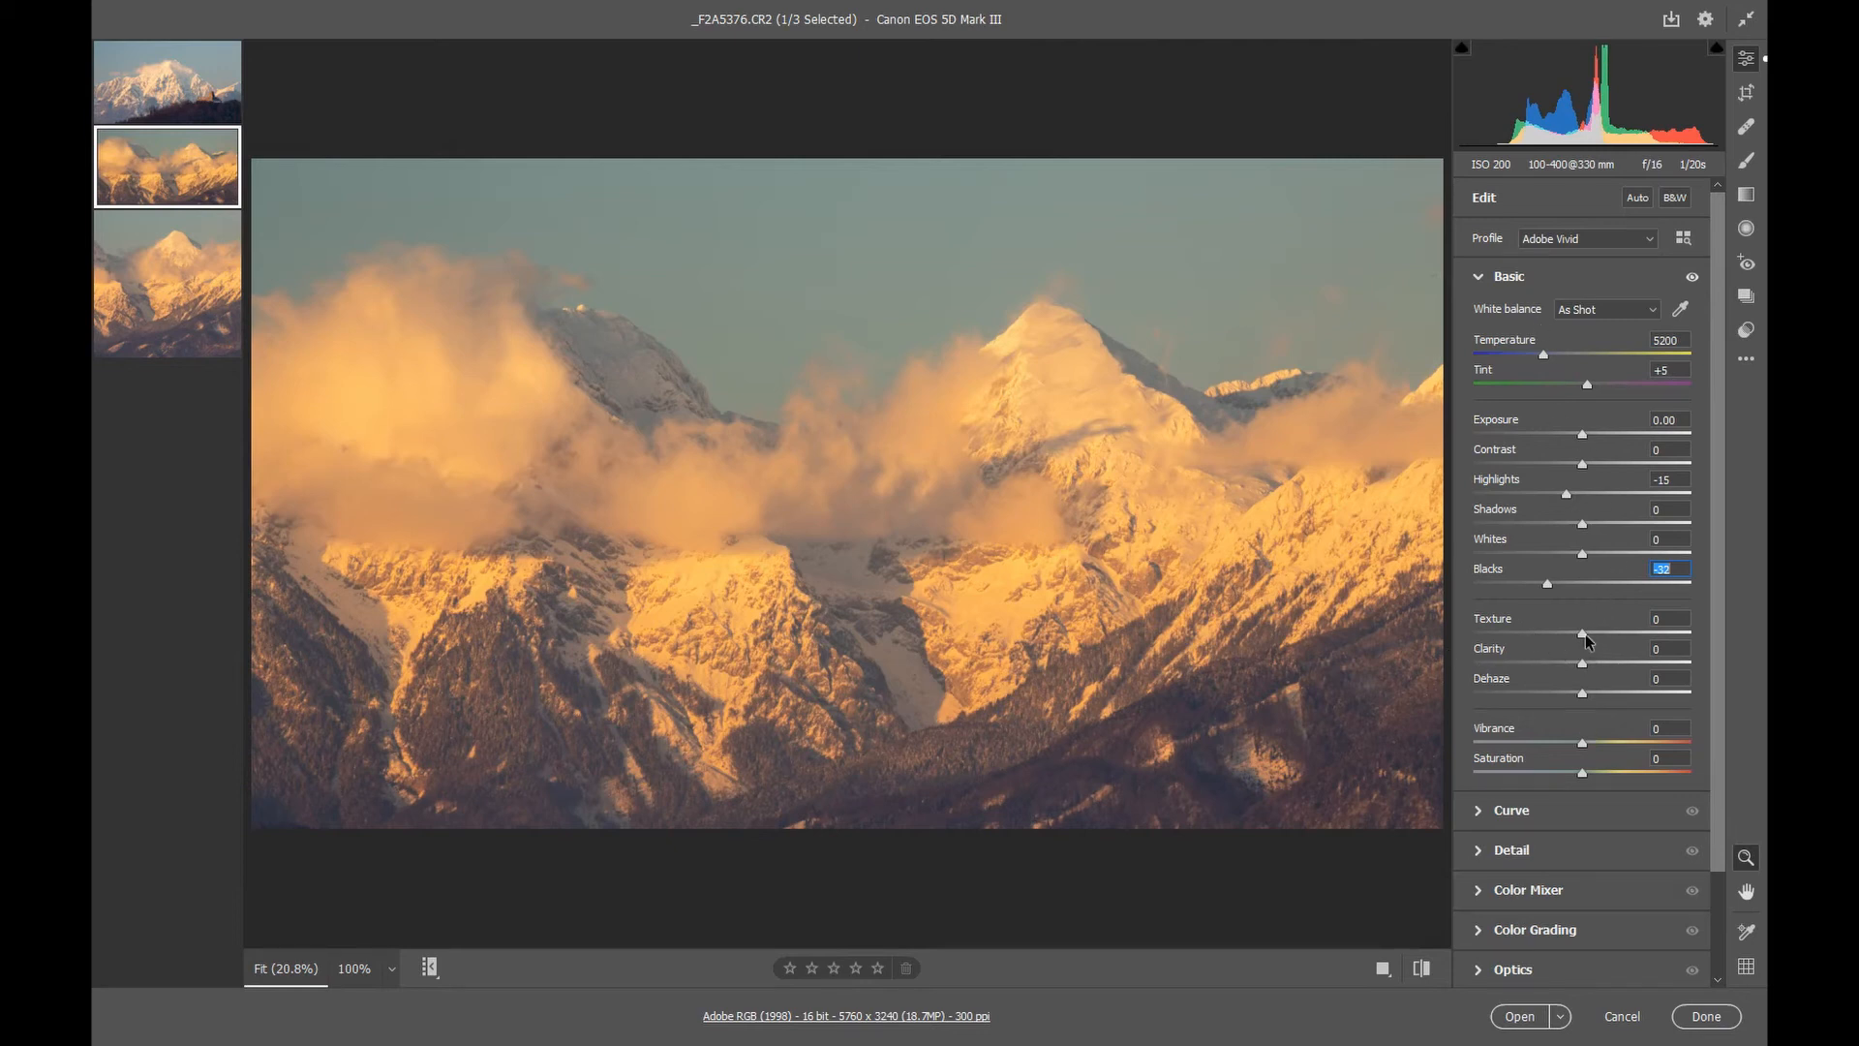
- On the castle photo, set the texture to +21 and try a negative clarity before resetting clarity to 0
left_click(185, 95)
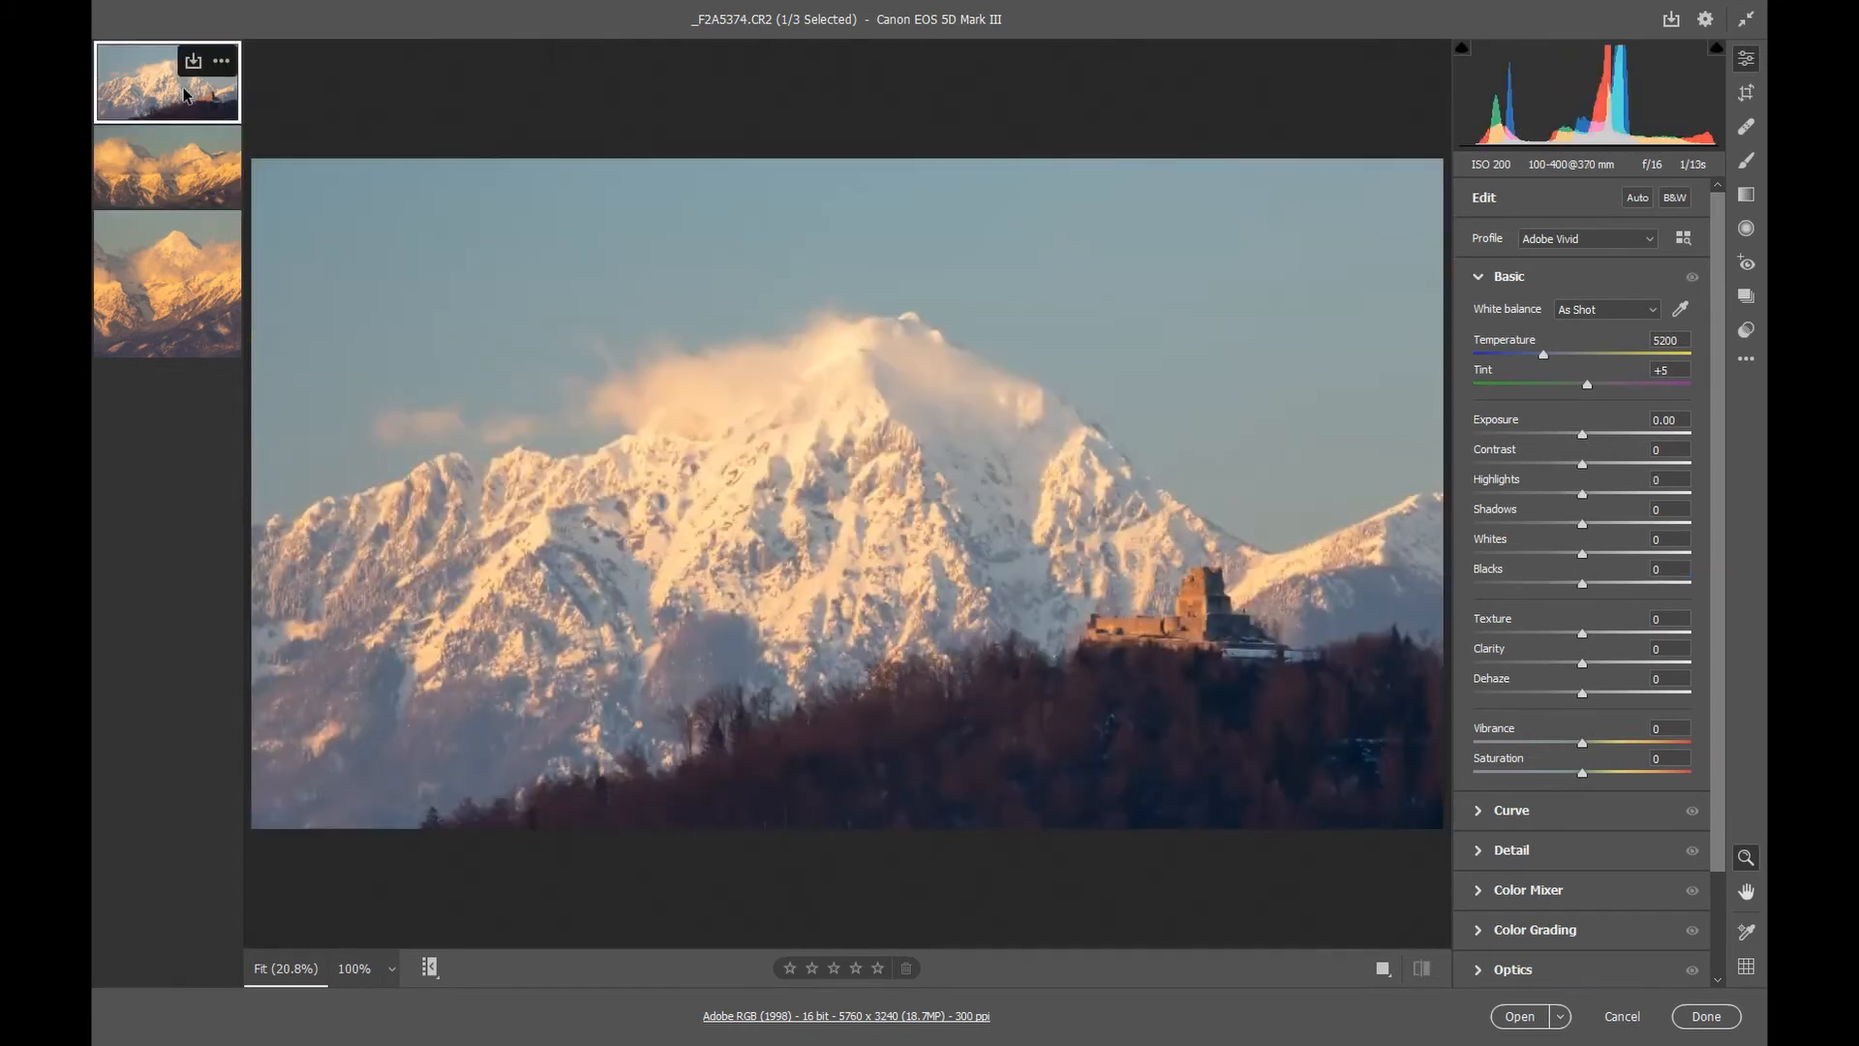
left_click(1196, 618)
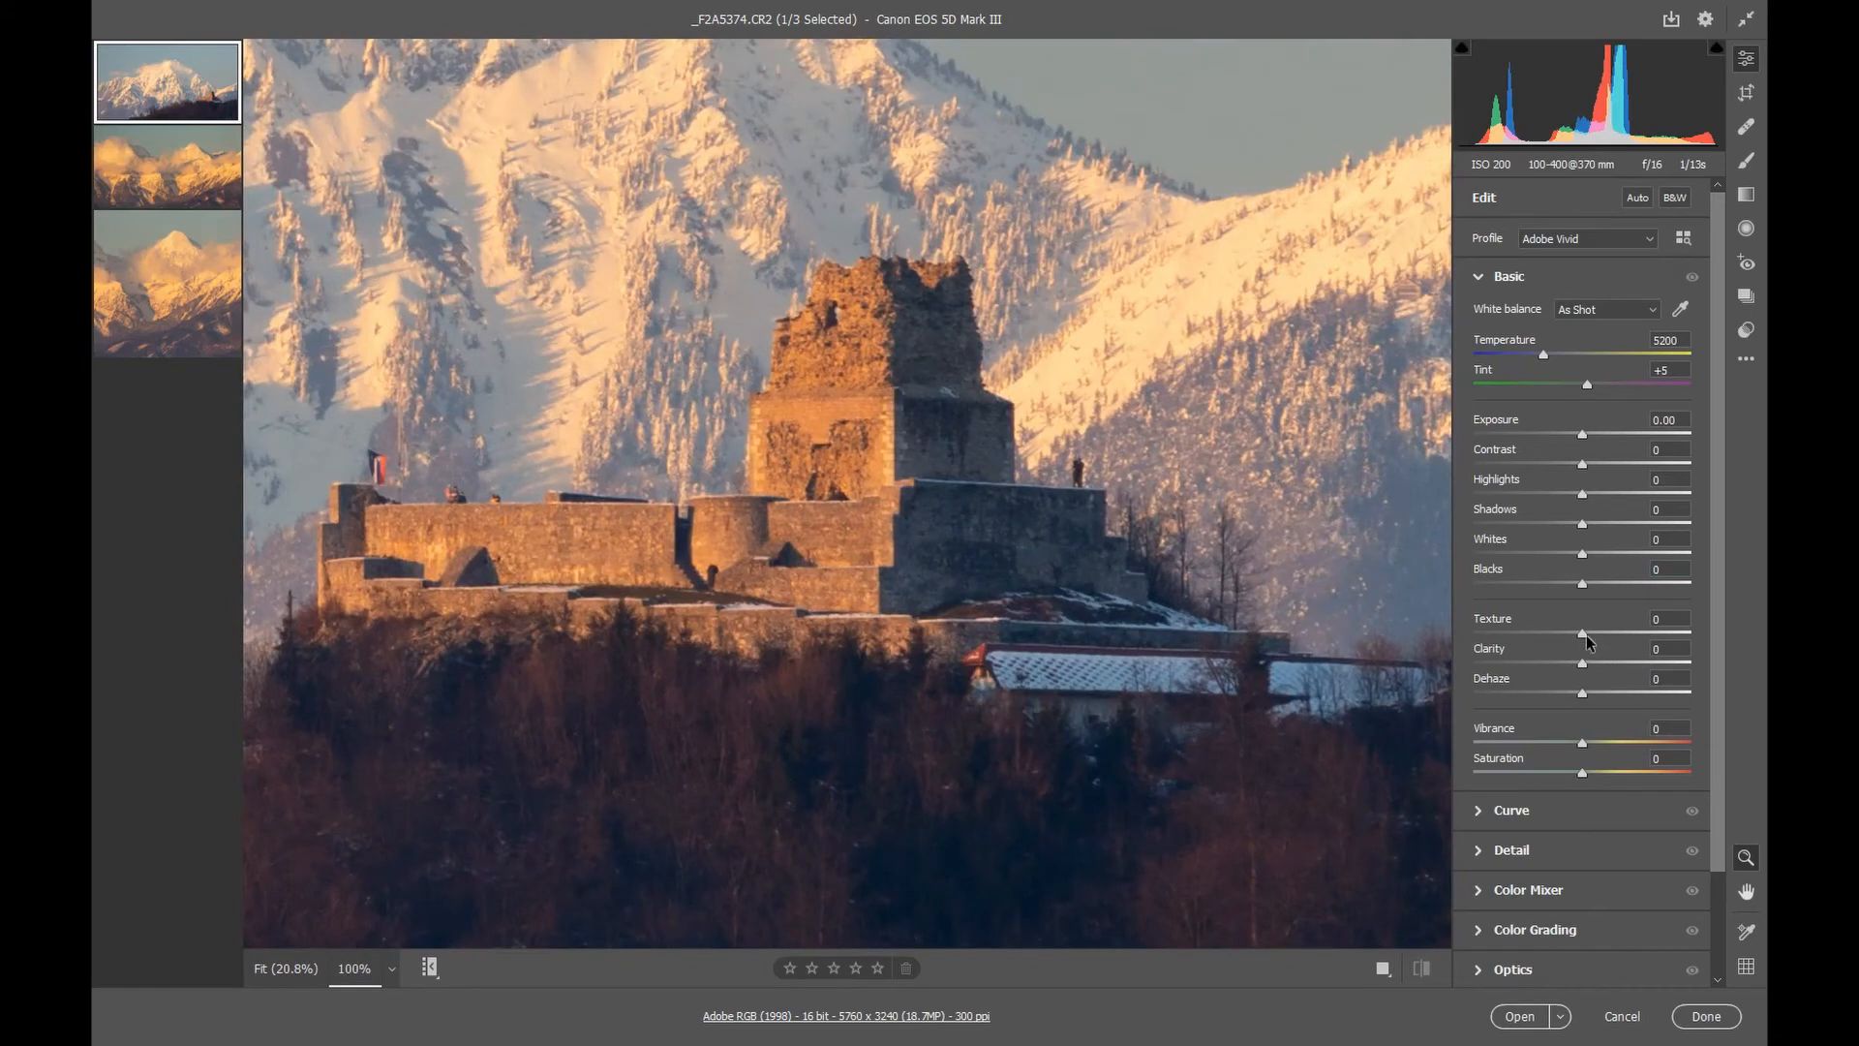
mouse_move(1586, 635)
left_mouse_down()
mouse_move(1612, 634)
mouse_move(1558, 634)
mouse_move(1609, 637)
left_mouse_up()
mouse_move(1604, 639)
left_mouse_down()
mouse_move(1579, 637)
mouse_move(1612, 637)
left_mouse_up()
left_click_drag(1612, 636, 1608, 636)
left_click_drag(1609, 640, 1561, 661)
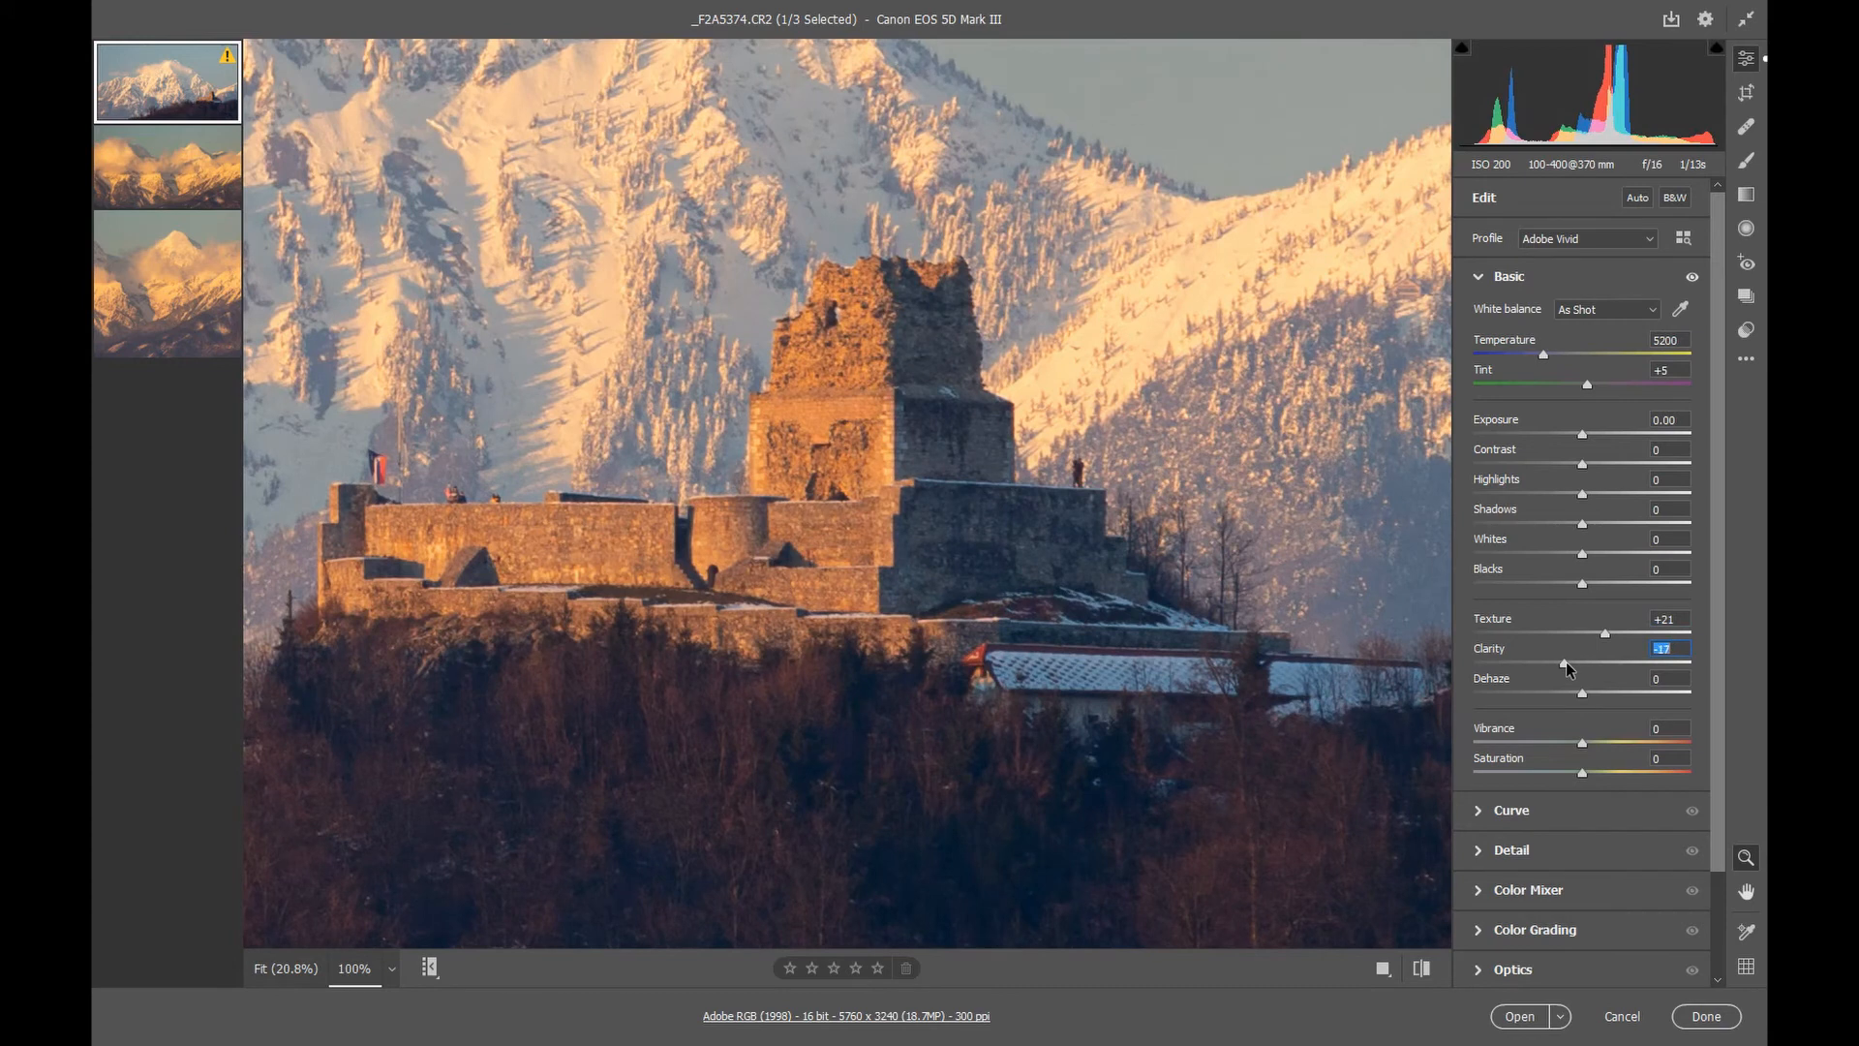
left_click_drag(1562, 662, 1586, 664)
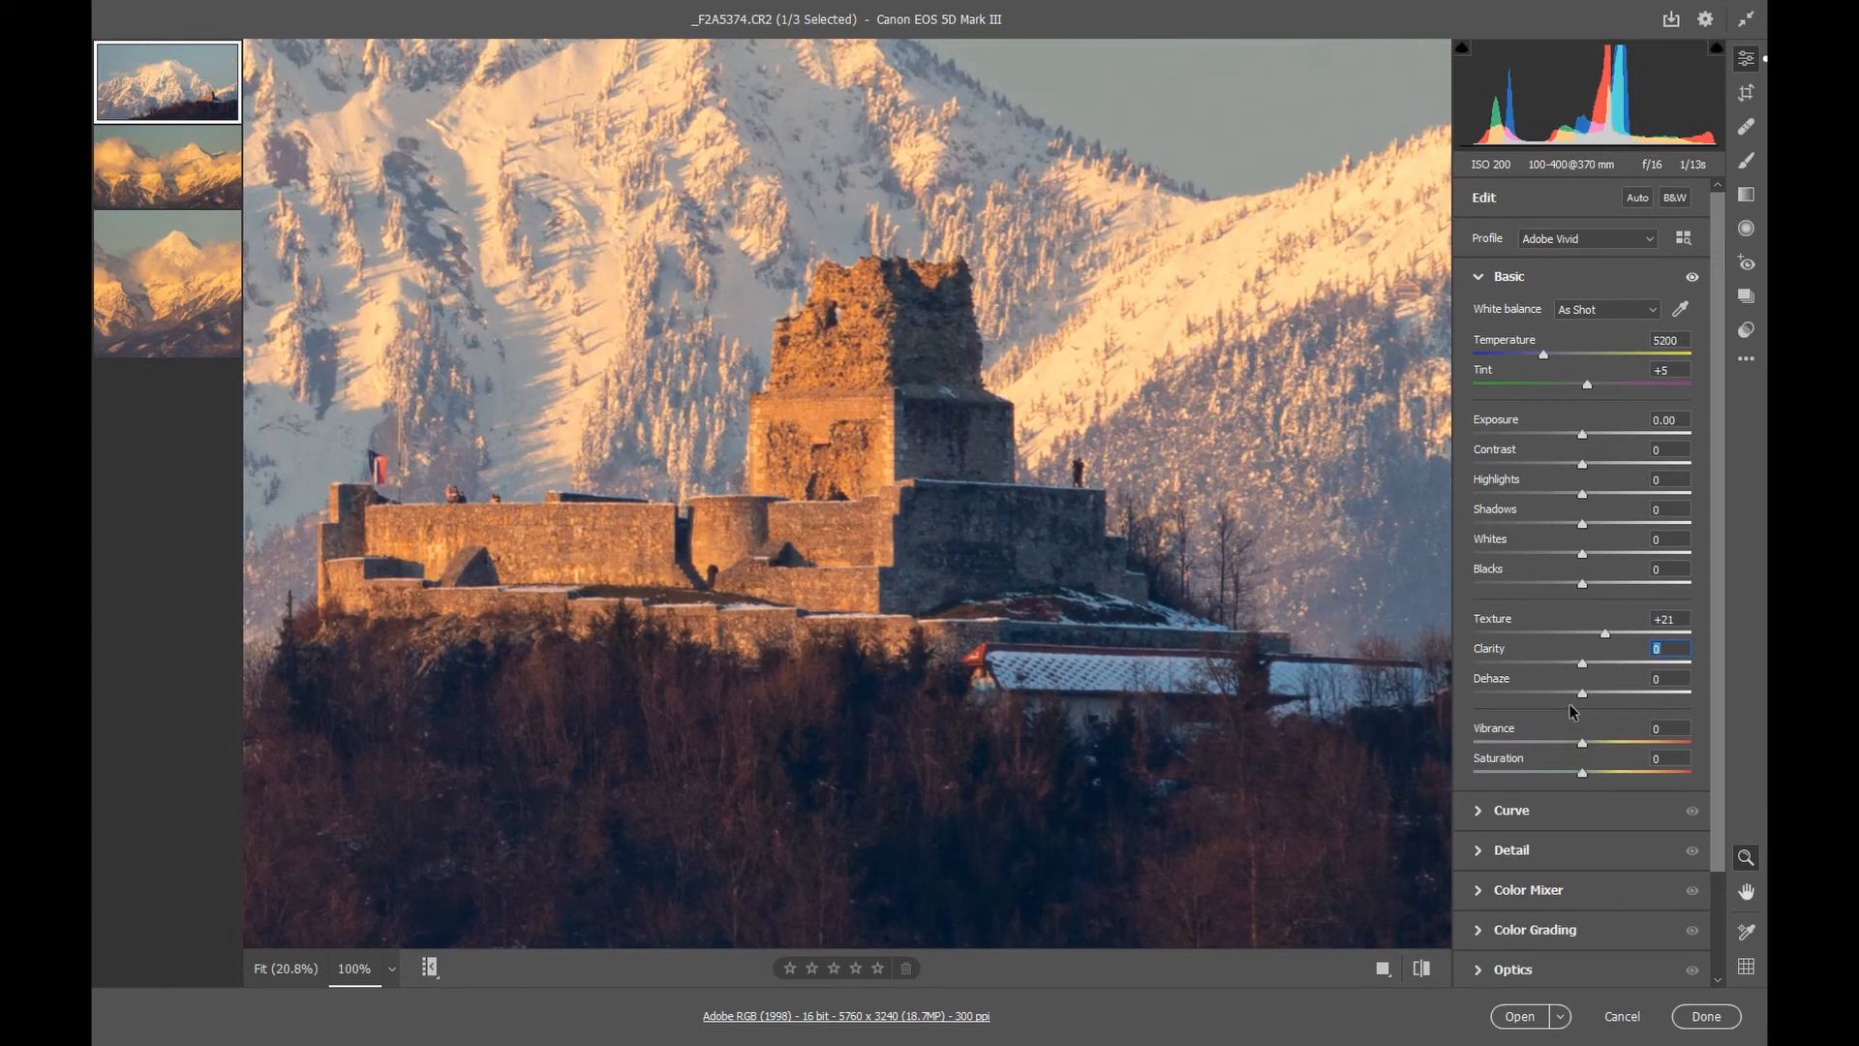
- Set the castle photo's dehaze to +15 and switch back to the second photo
left_click(1043, 450)
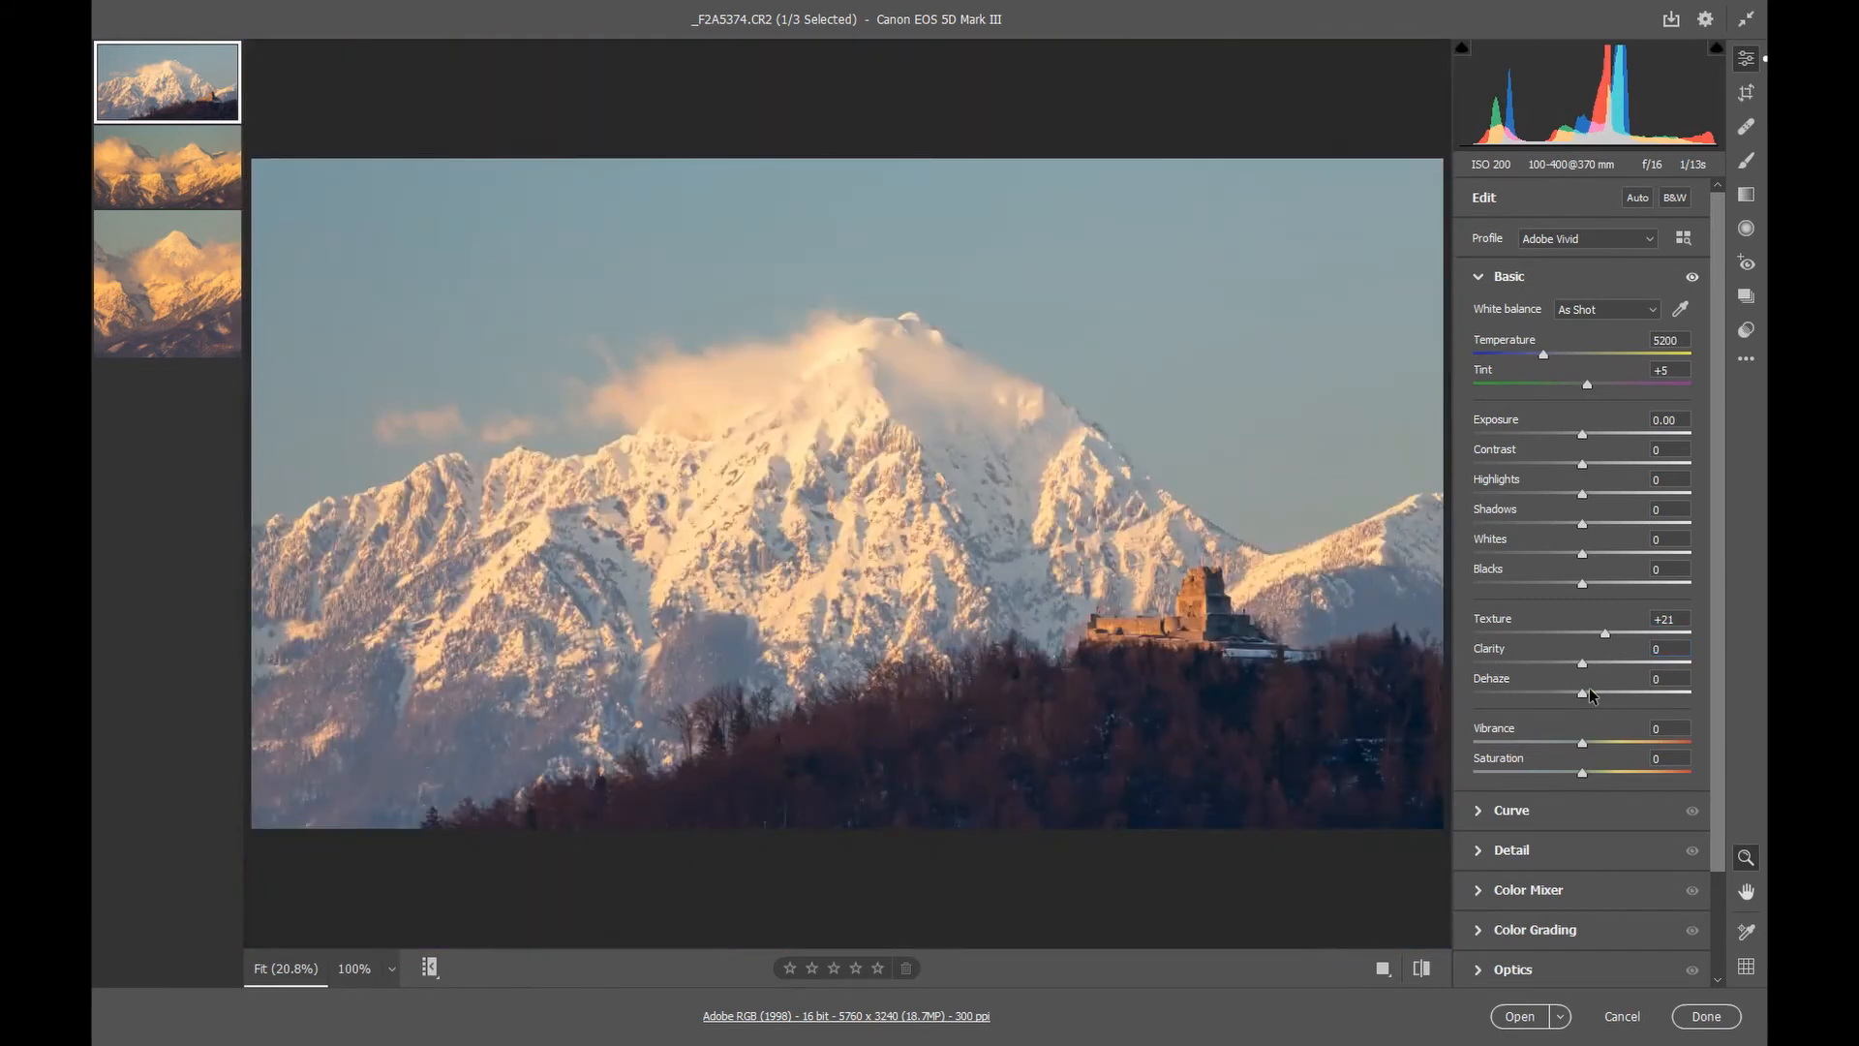
mouse_move(1583, 695)
left_mouse_down()
mouse_move(1634, 696)
mouse_move(1597, 692)
left_mouse_up()
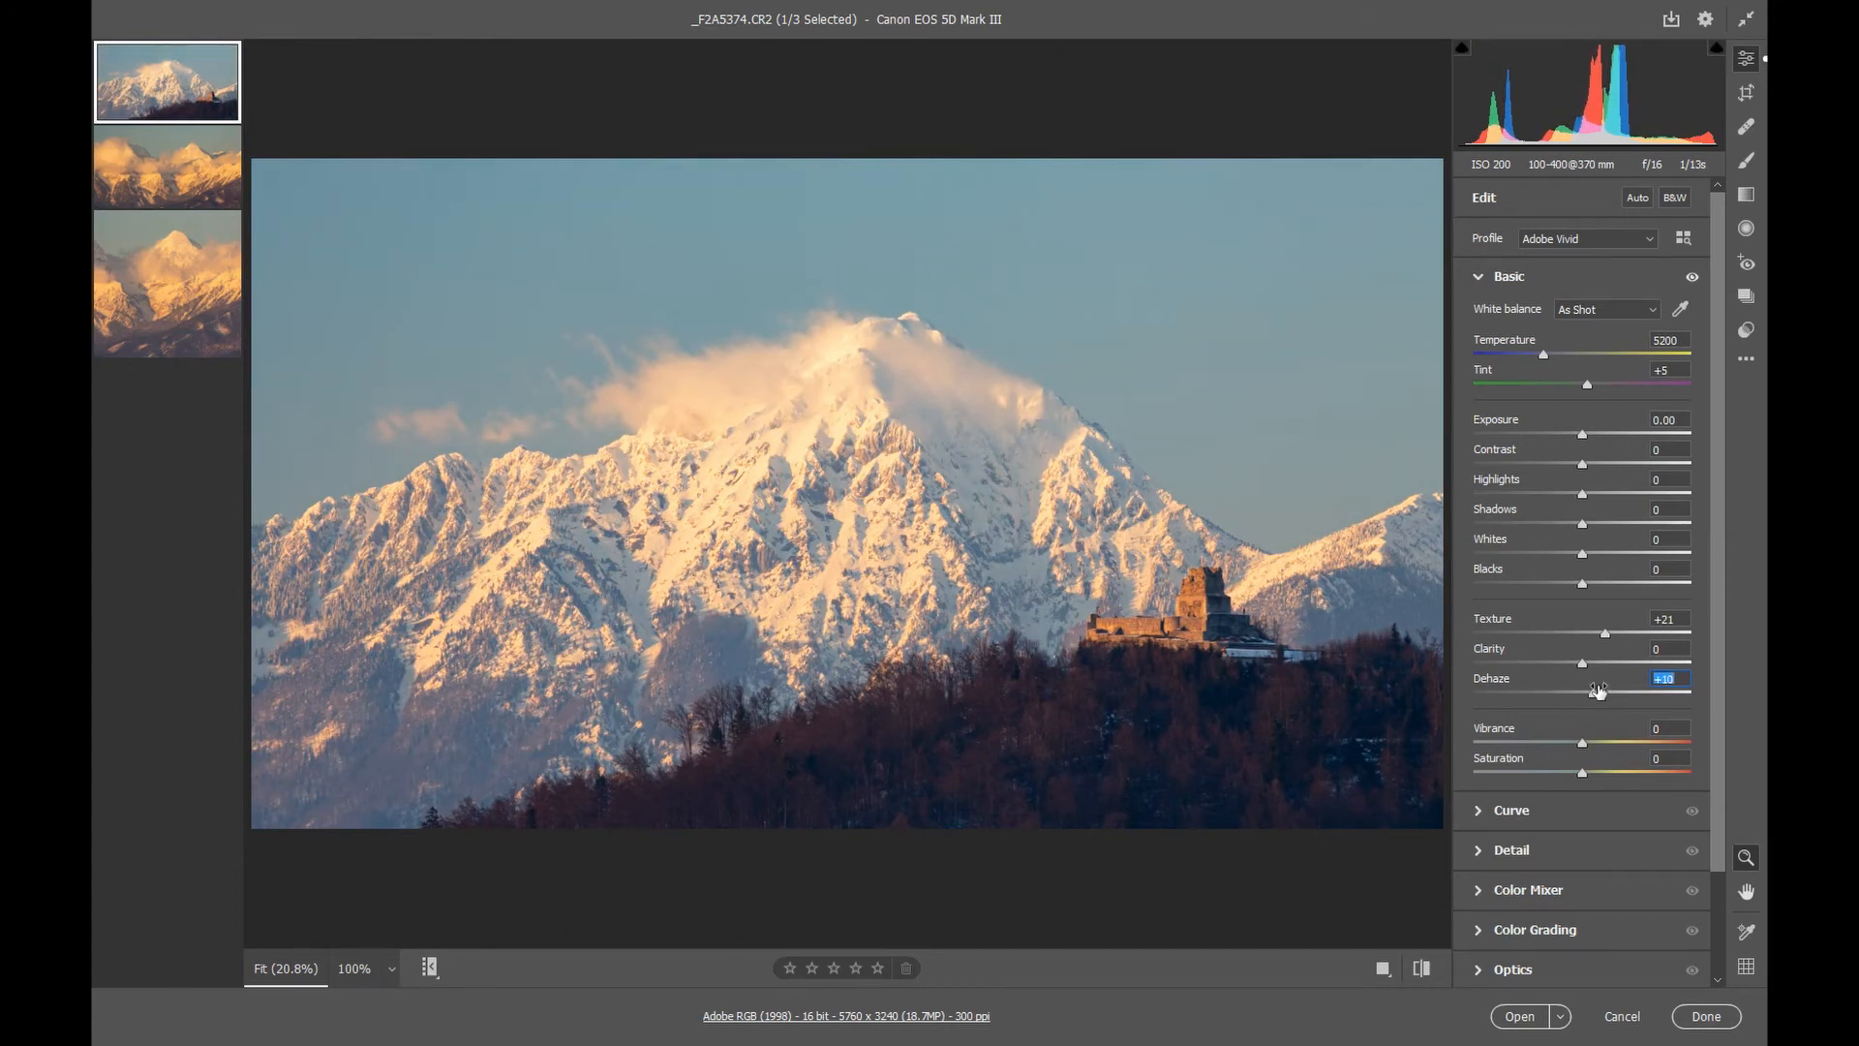
left_click_drag(1598, 692, 1602, 697)
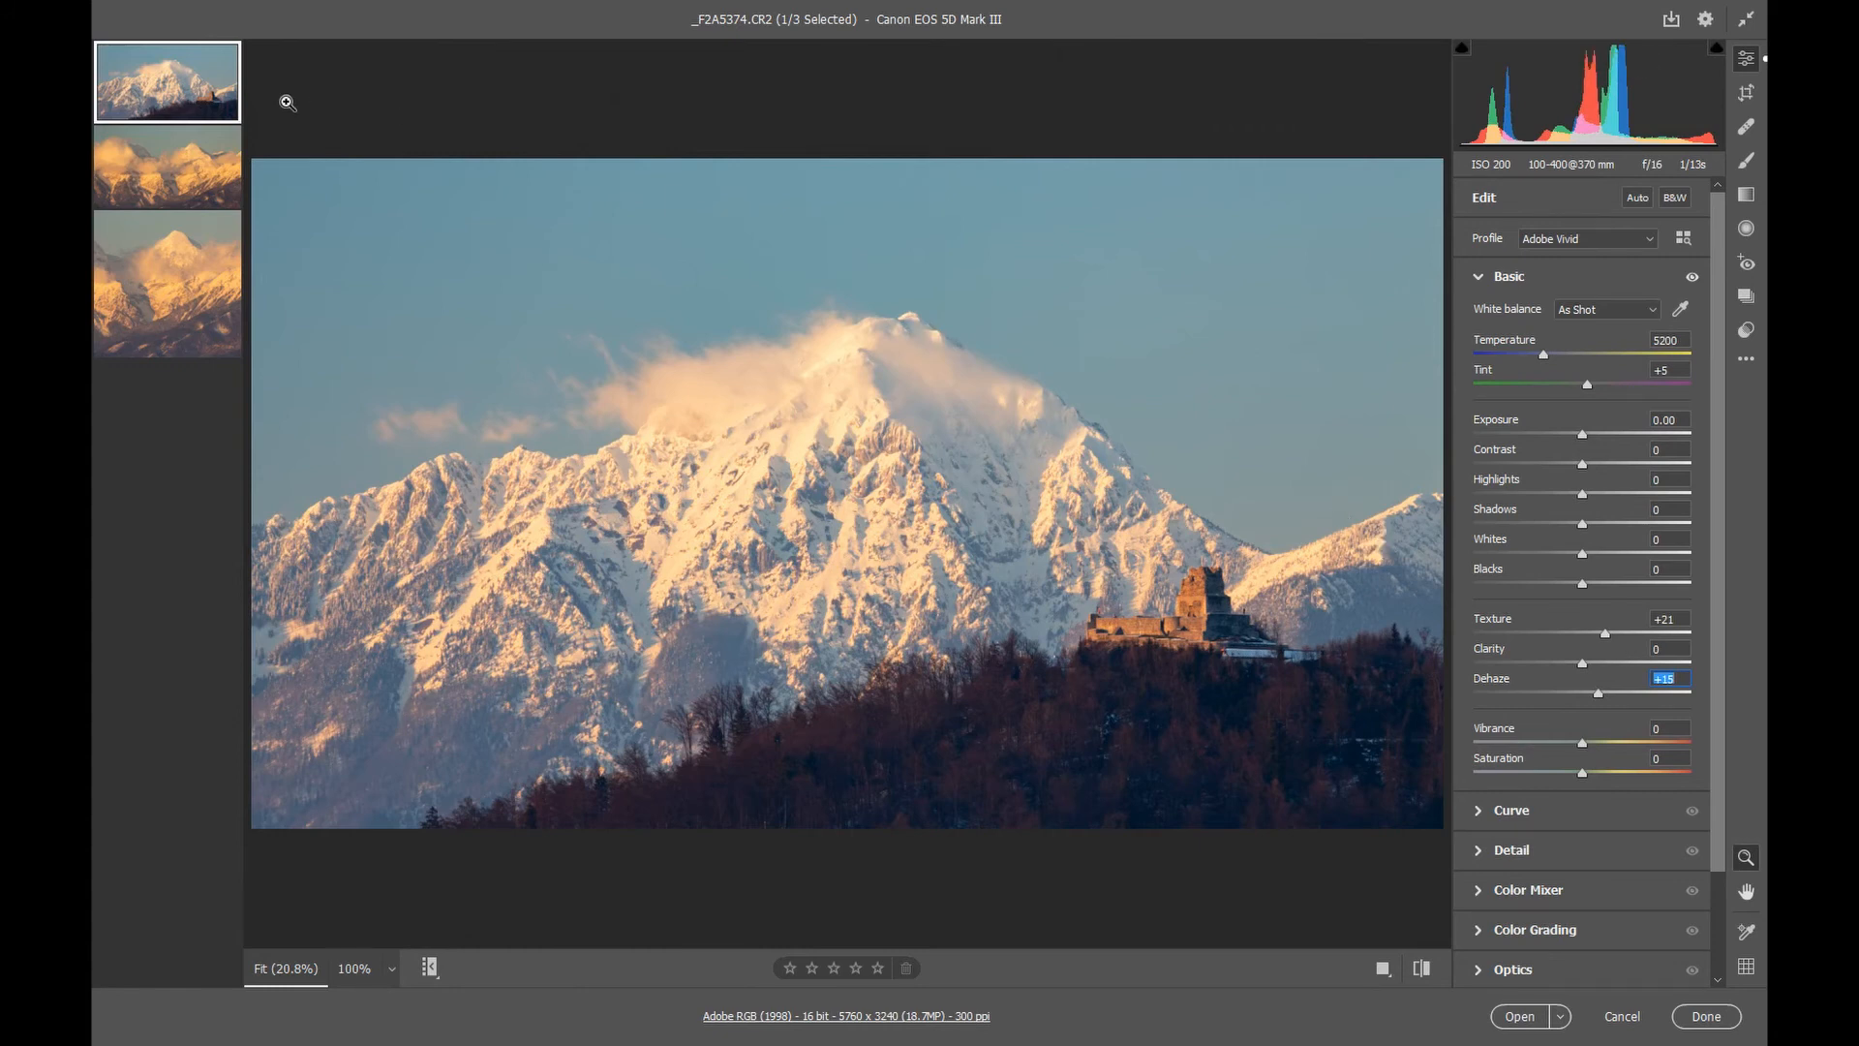
left_click(157, 181)
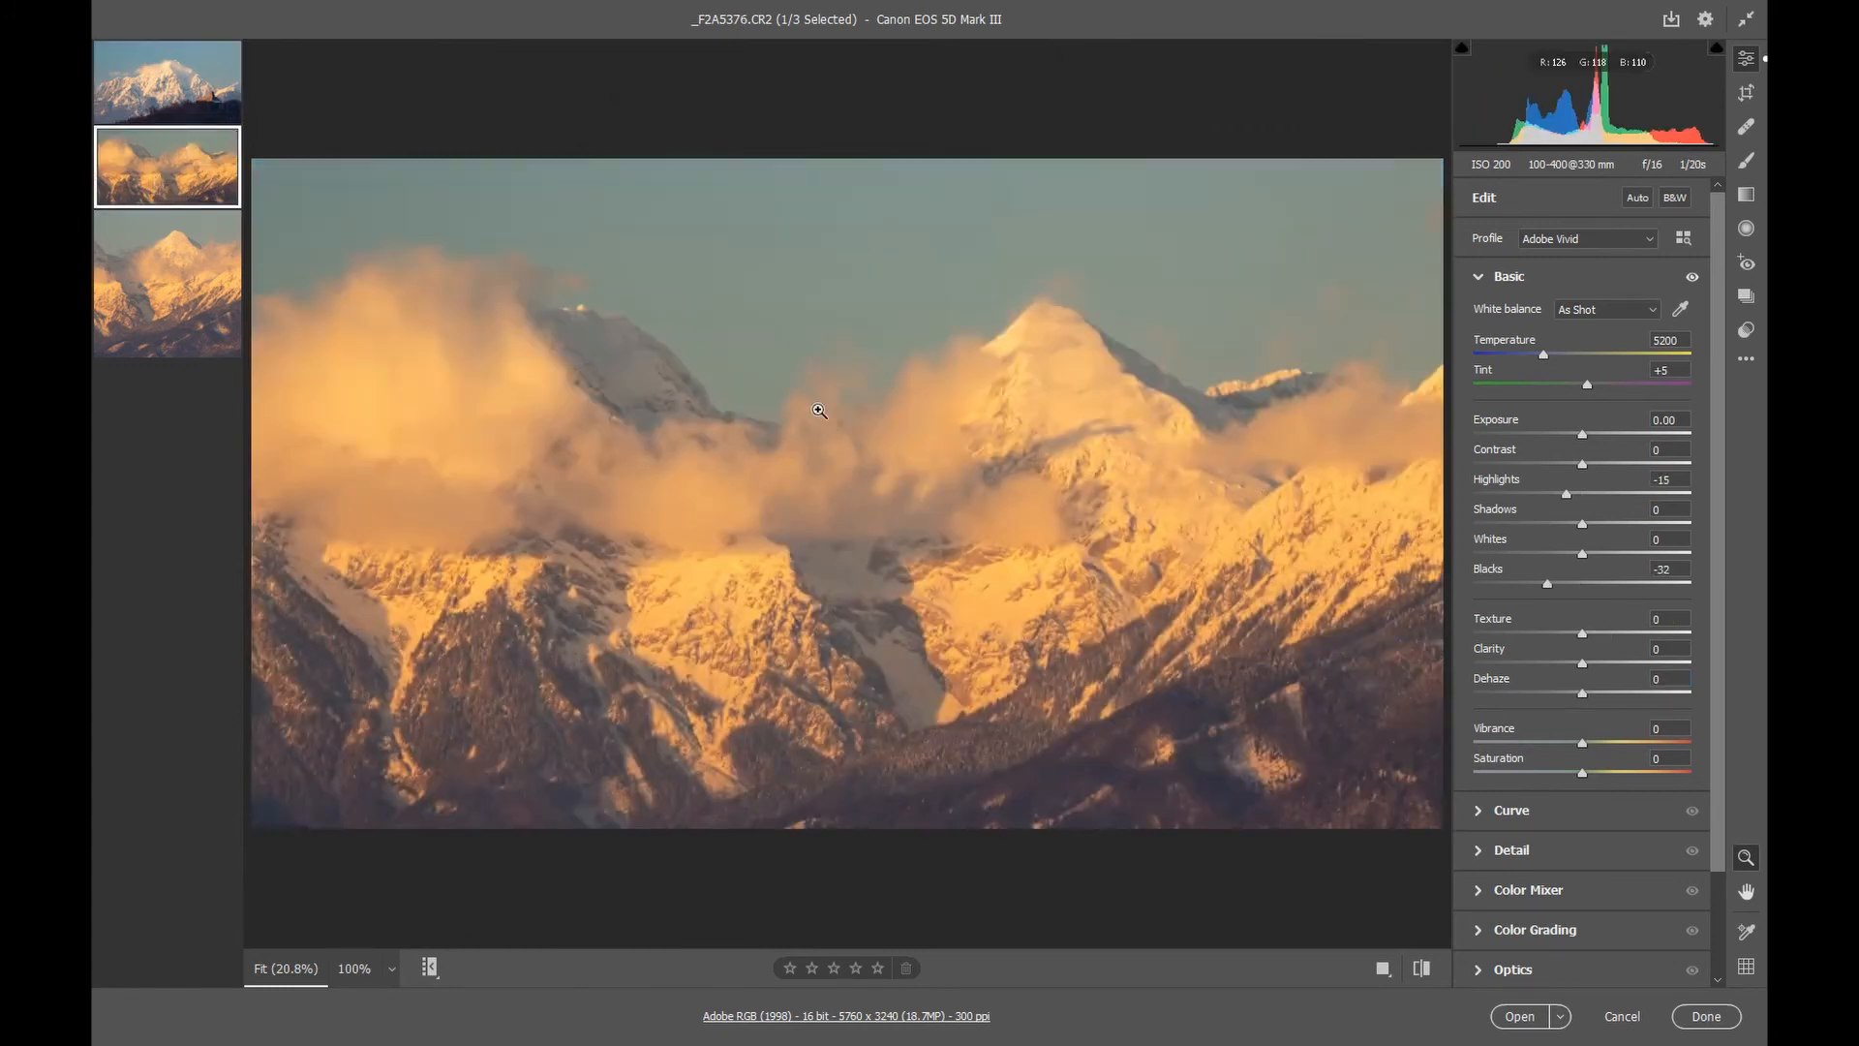
- Set the second photo's dehaze to +10 and switch back to the castle photo
left_click_drag(1581, 694, 1597, 697)
left_click_drag(1598, 698, 1595, 698)
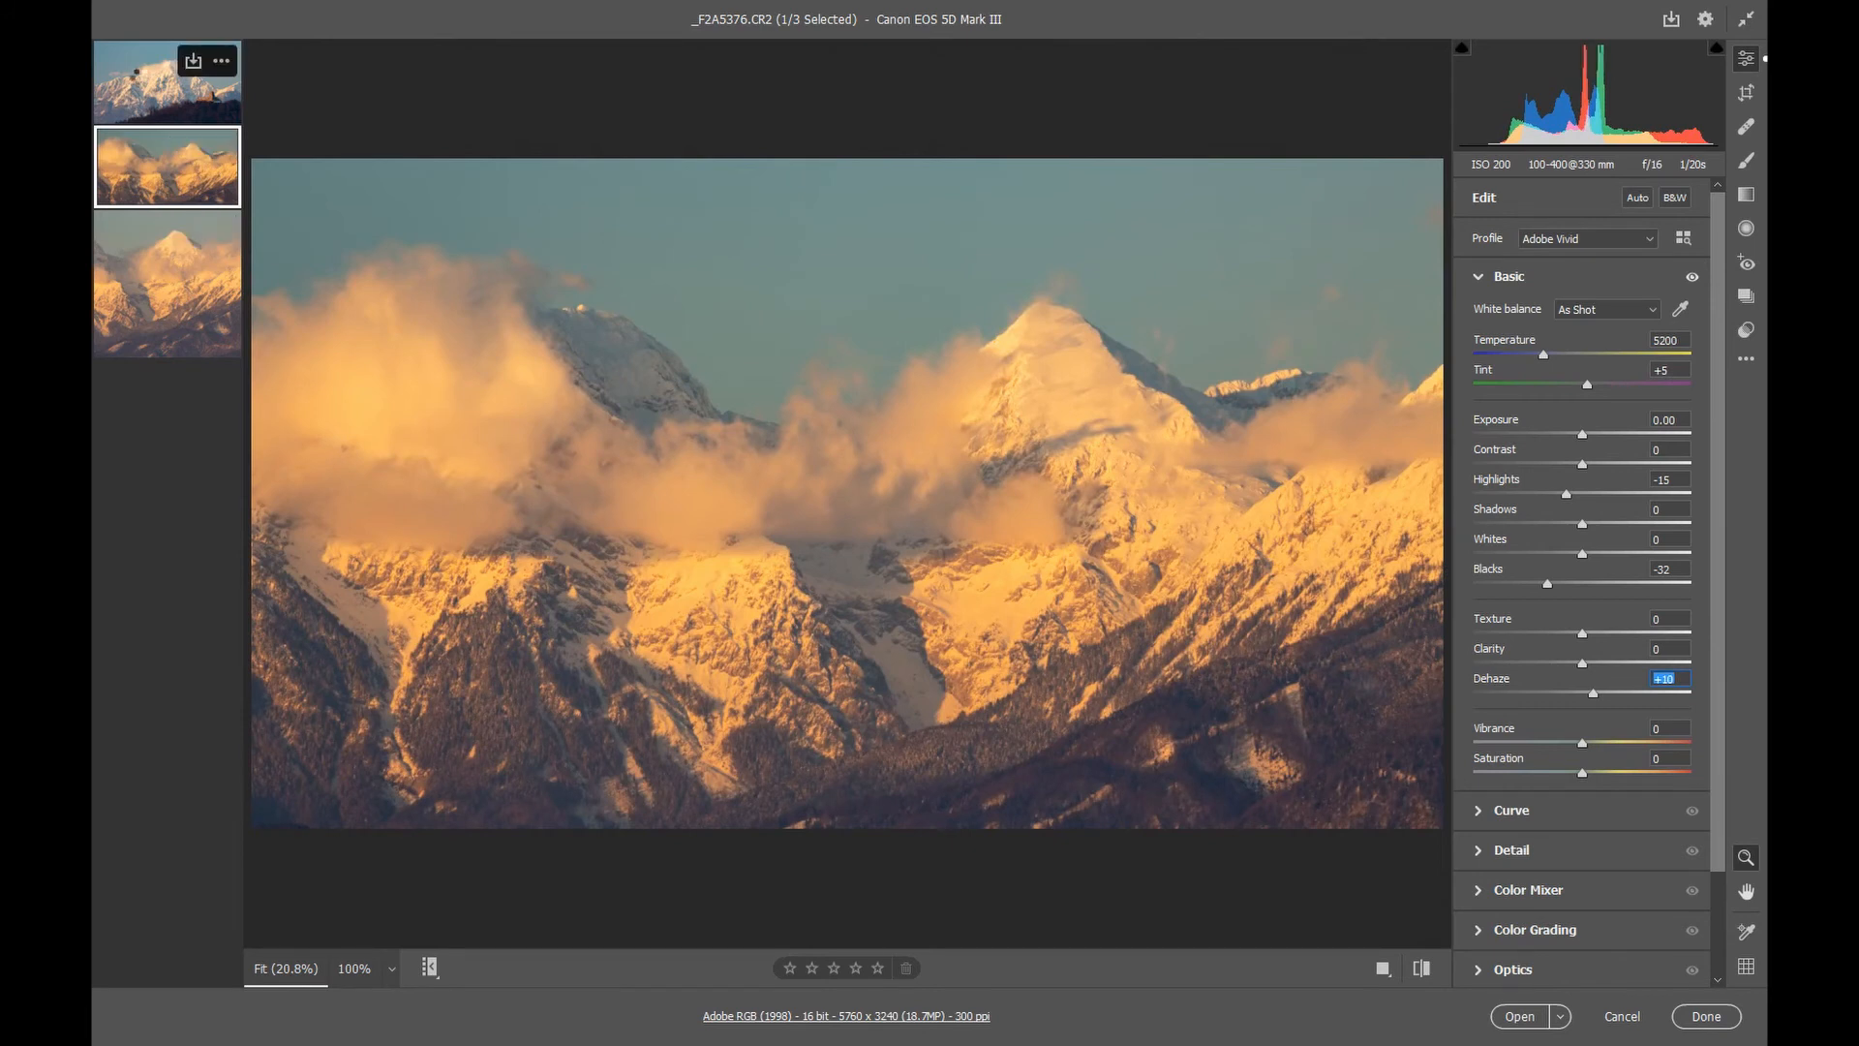
left_click(136, 72)
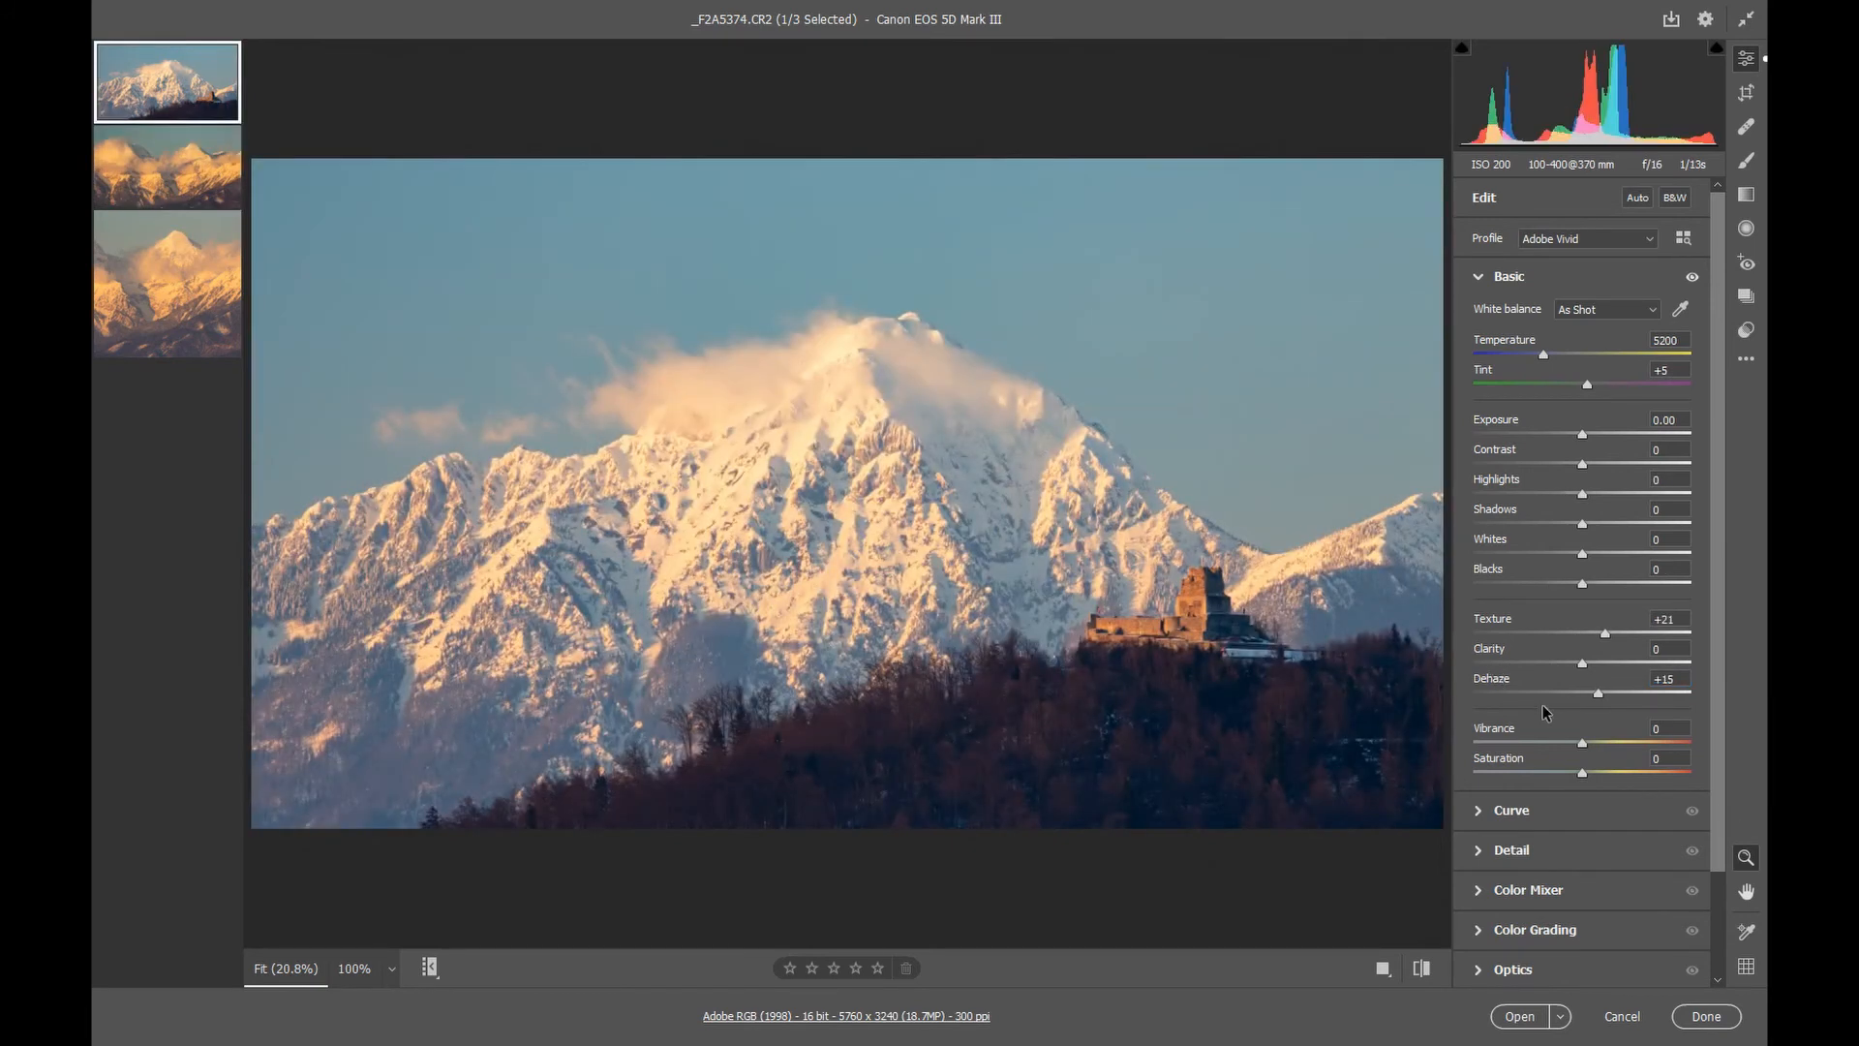
- Set the castle photo's vibrance to +10, trying the saturation and resetting it to 0
left_click_drag(1584, 743, 1593, 750)
mouse_move(1586, 772)
left_mouse_down()
mouse_move(1608, 771)
mouse_move(1582, 772)
left_mouse_up()
left_click(1590, 741)
left_click_drag(1587, 740, 1593, 741)
double_click(1582, 769)
- Fine-tune the castle photo with contrast +5, highlights -5 and texture +11
left_click_drag(1588, 472, 1593, 468)
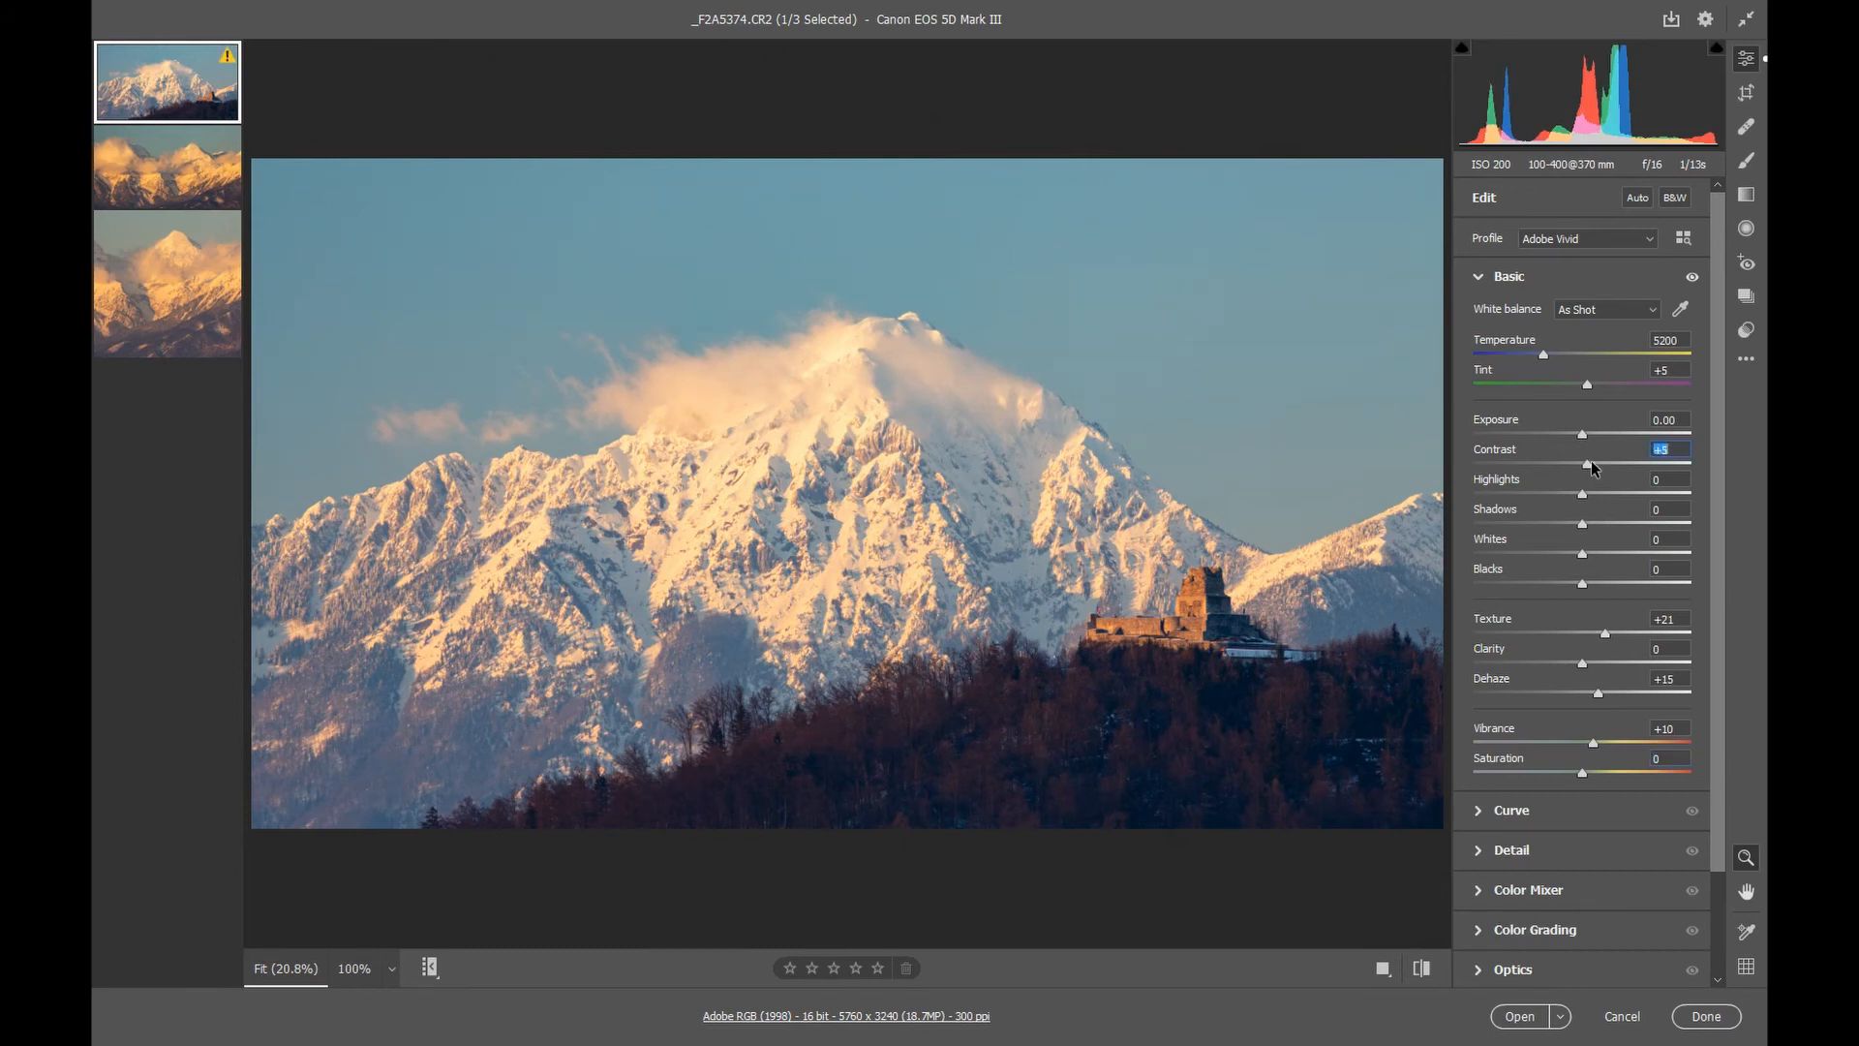
mouse_move(1586, 496)
left_mouse_down()
mouse_move(1560, 493)
mouse_move(1578, 499)
left_mouse_up()
left_click_drag(1599, 637, 1591, 631)
- Open the workflow preferences and choose Adobe RGB (1998) as the color space
left_click(821, 1019)
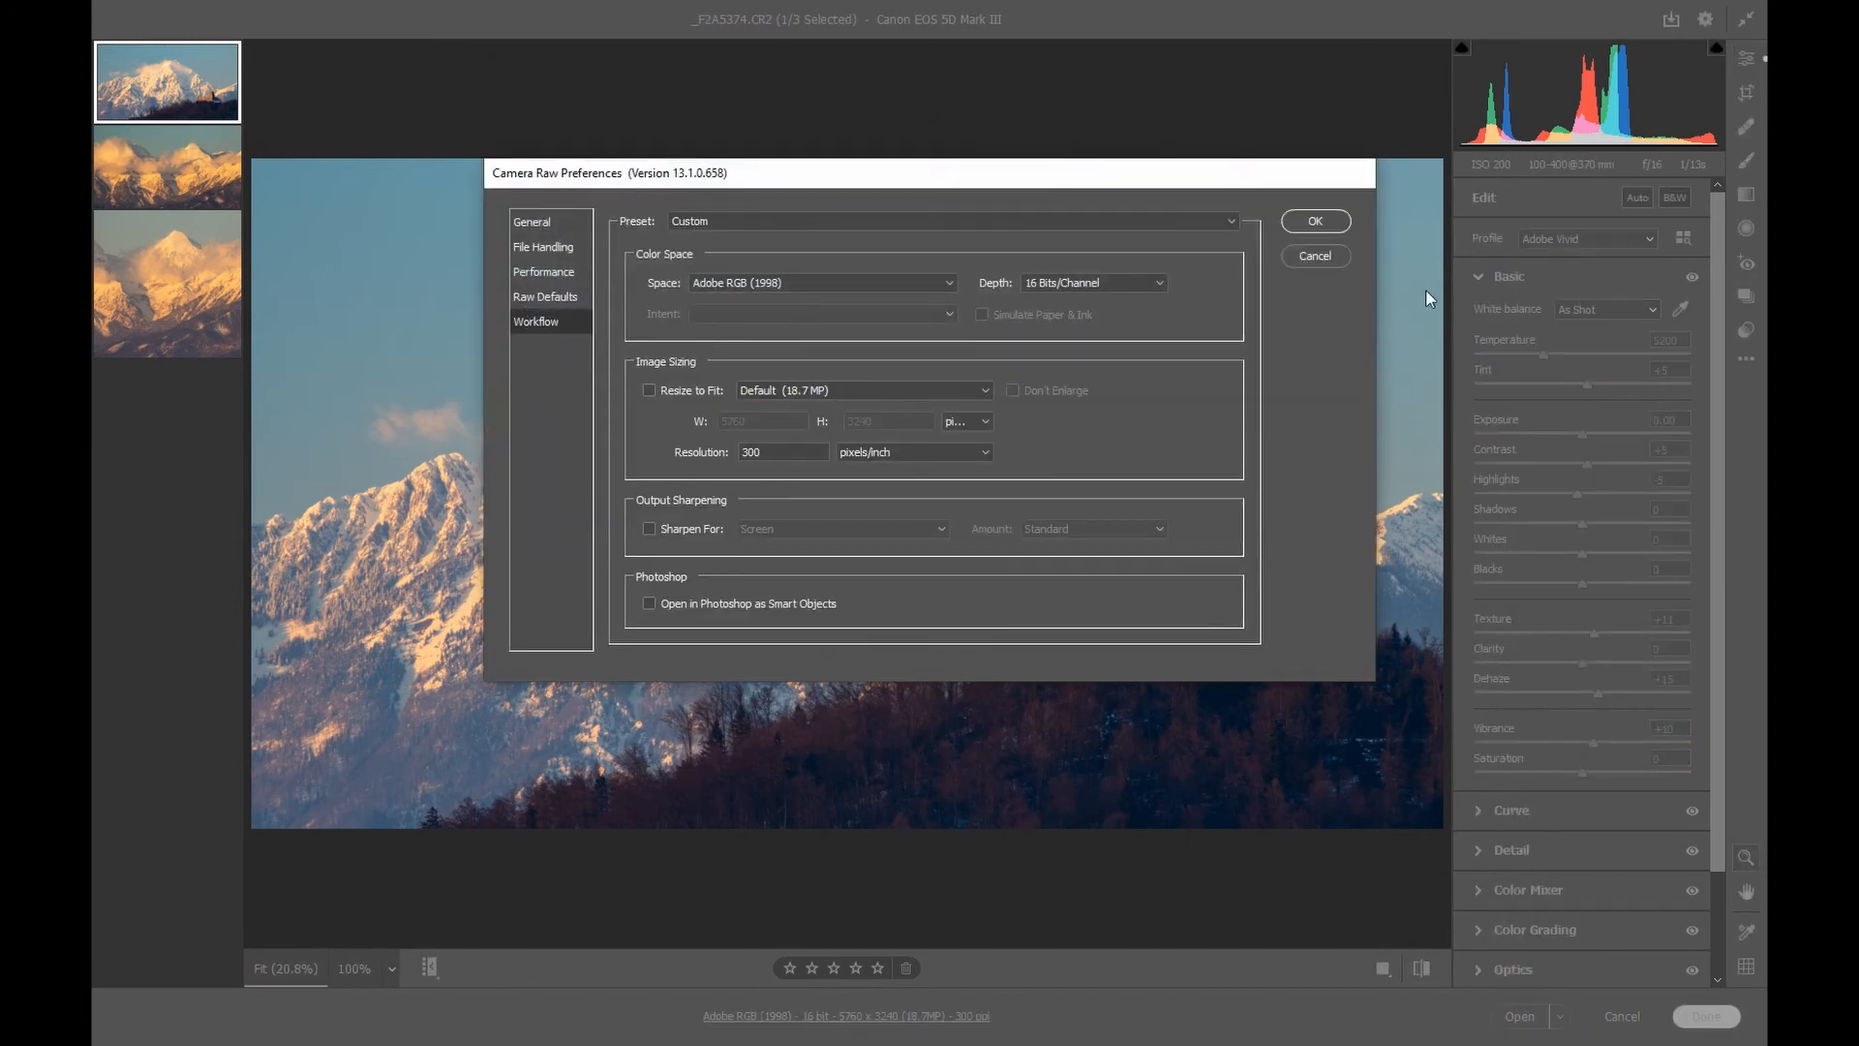
left_click(1307, 257)
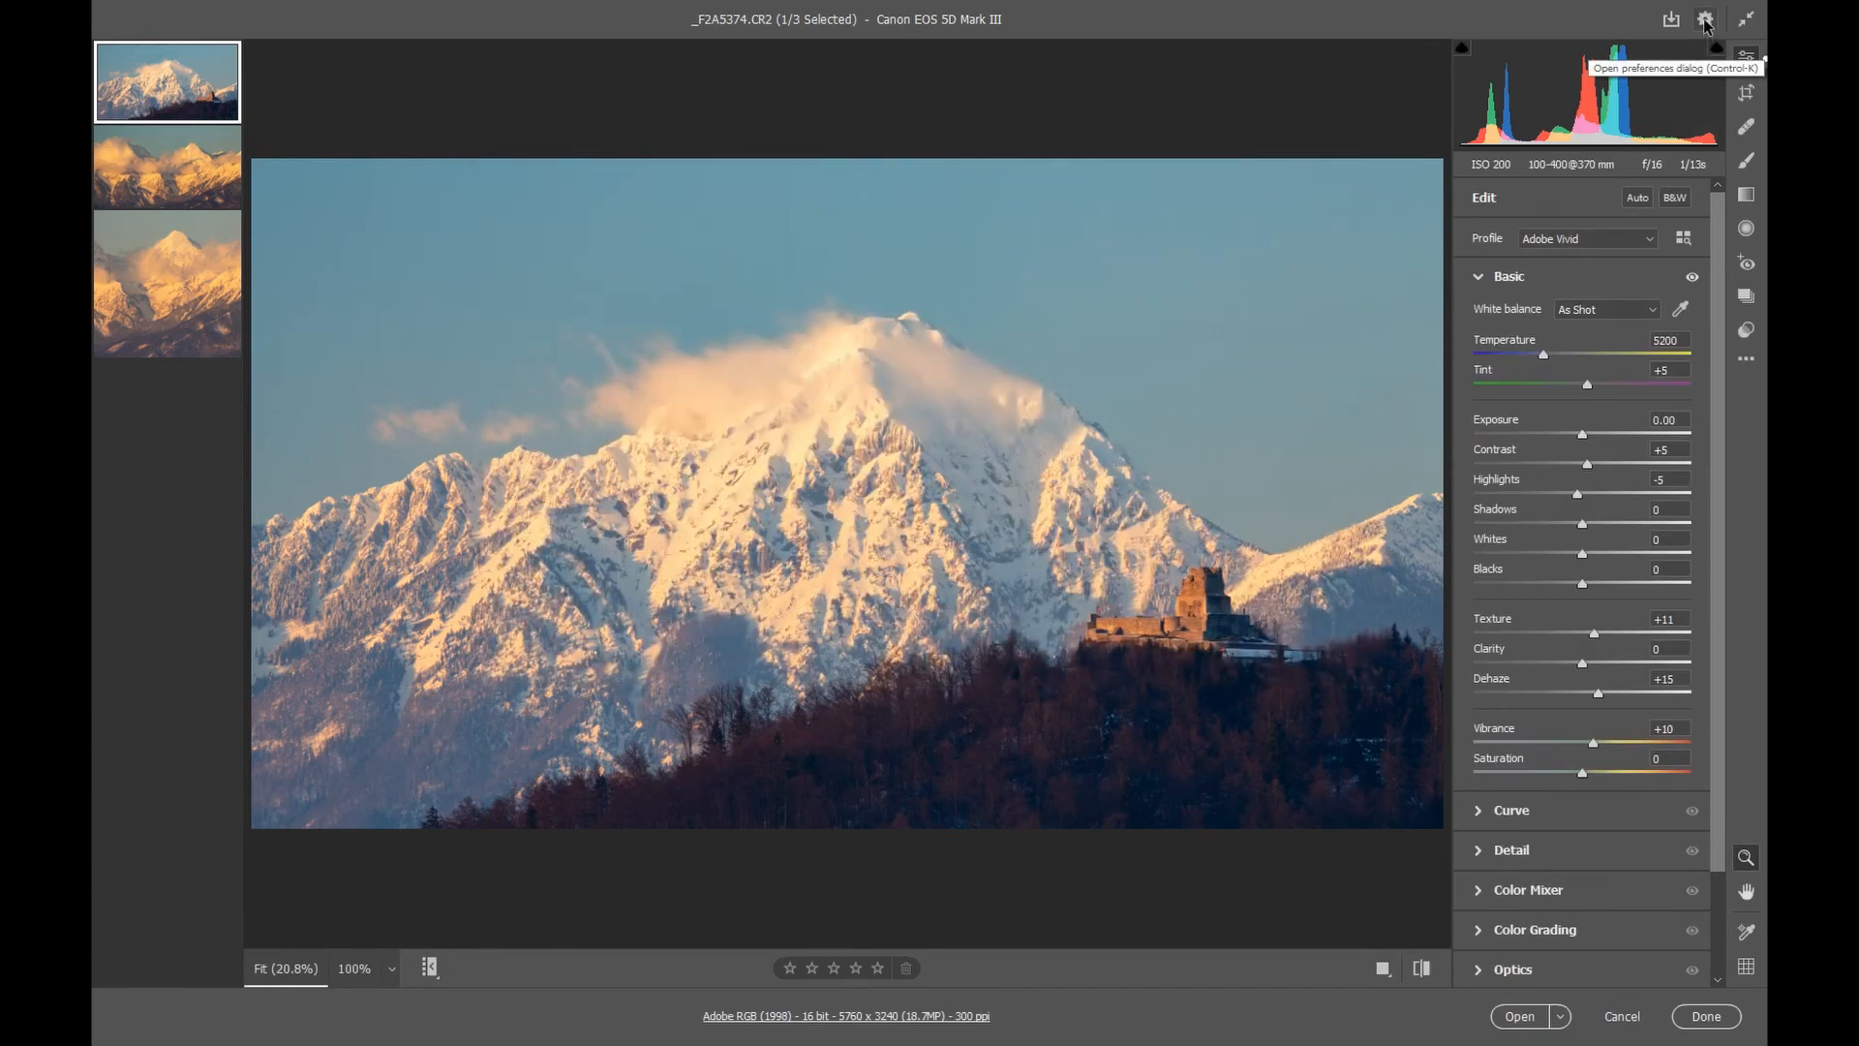
left_click(1706, 21)
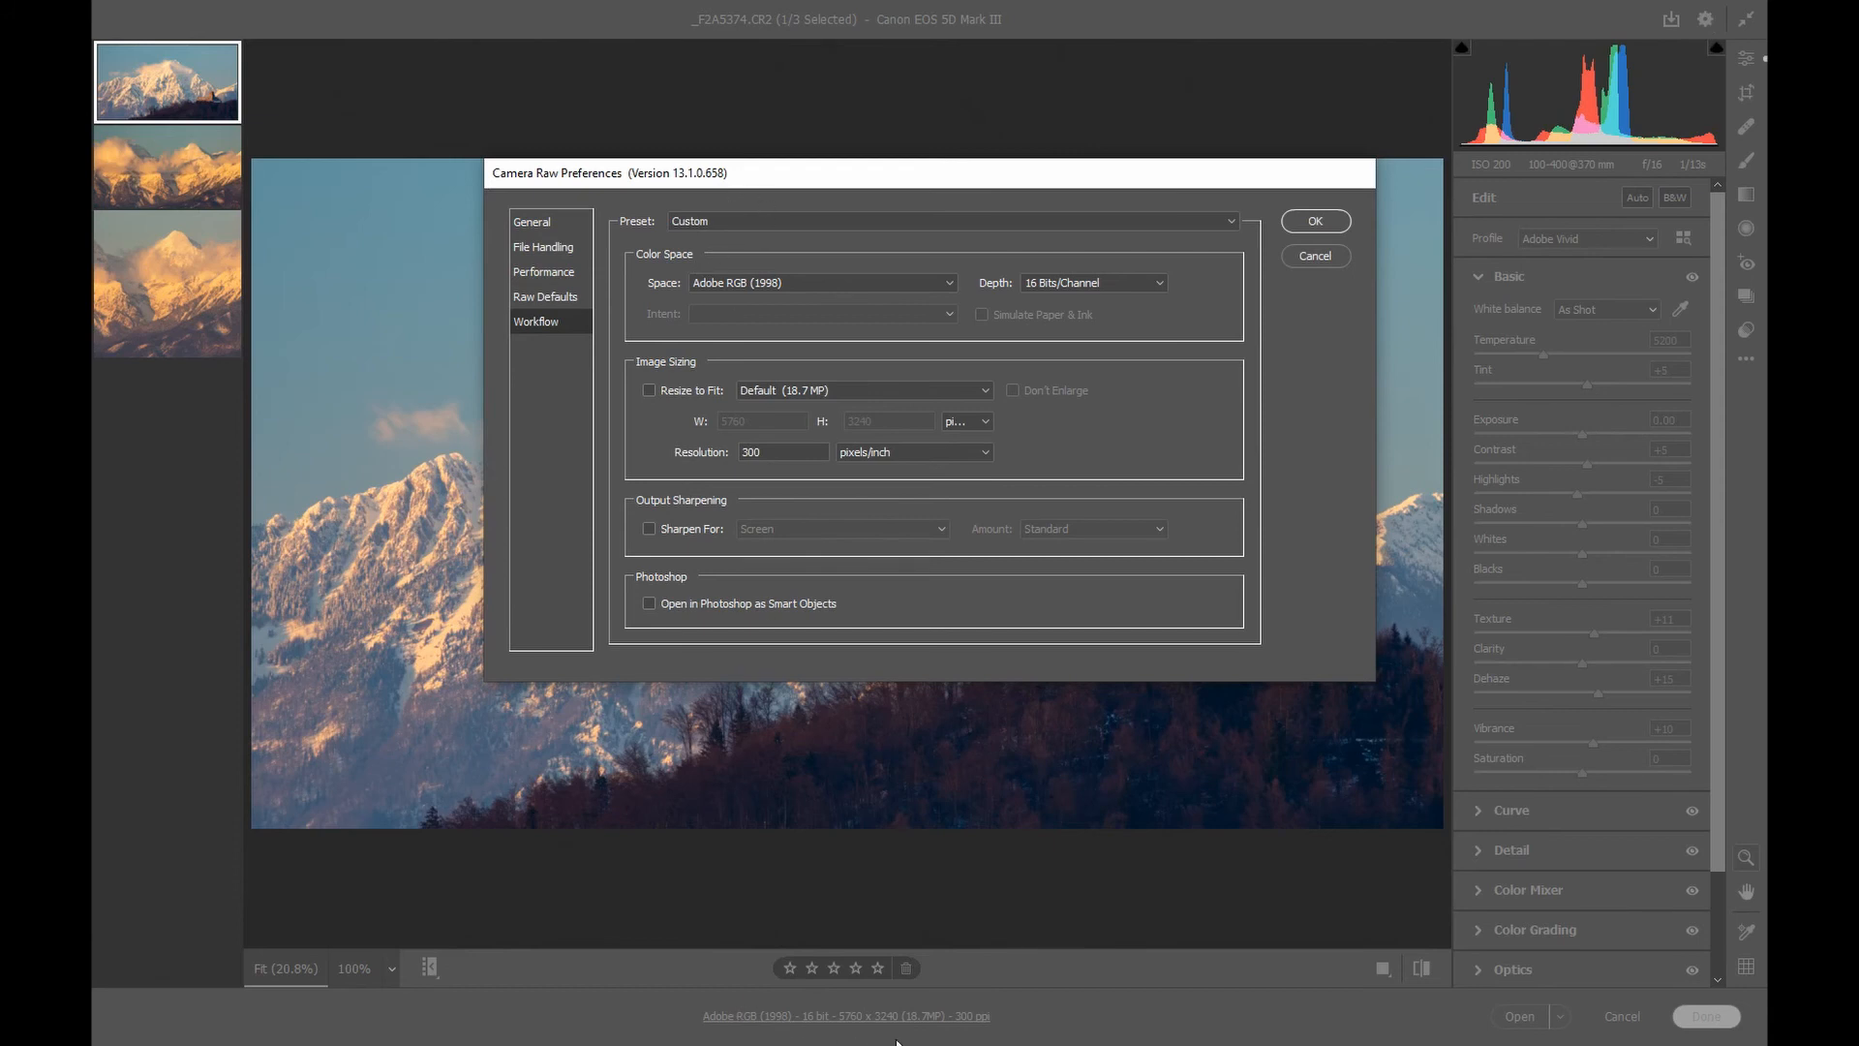
left_click(870, 284)
left_click(869, 282)
left_click(874, 285)
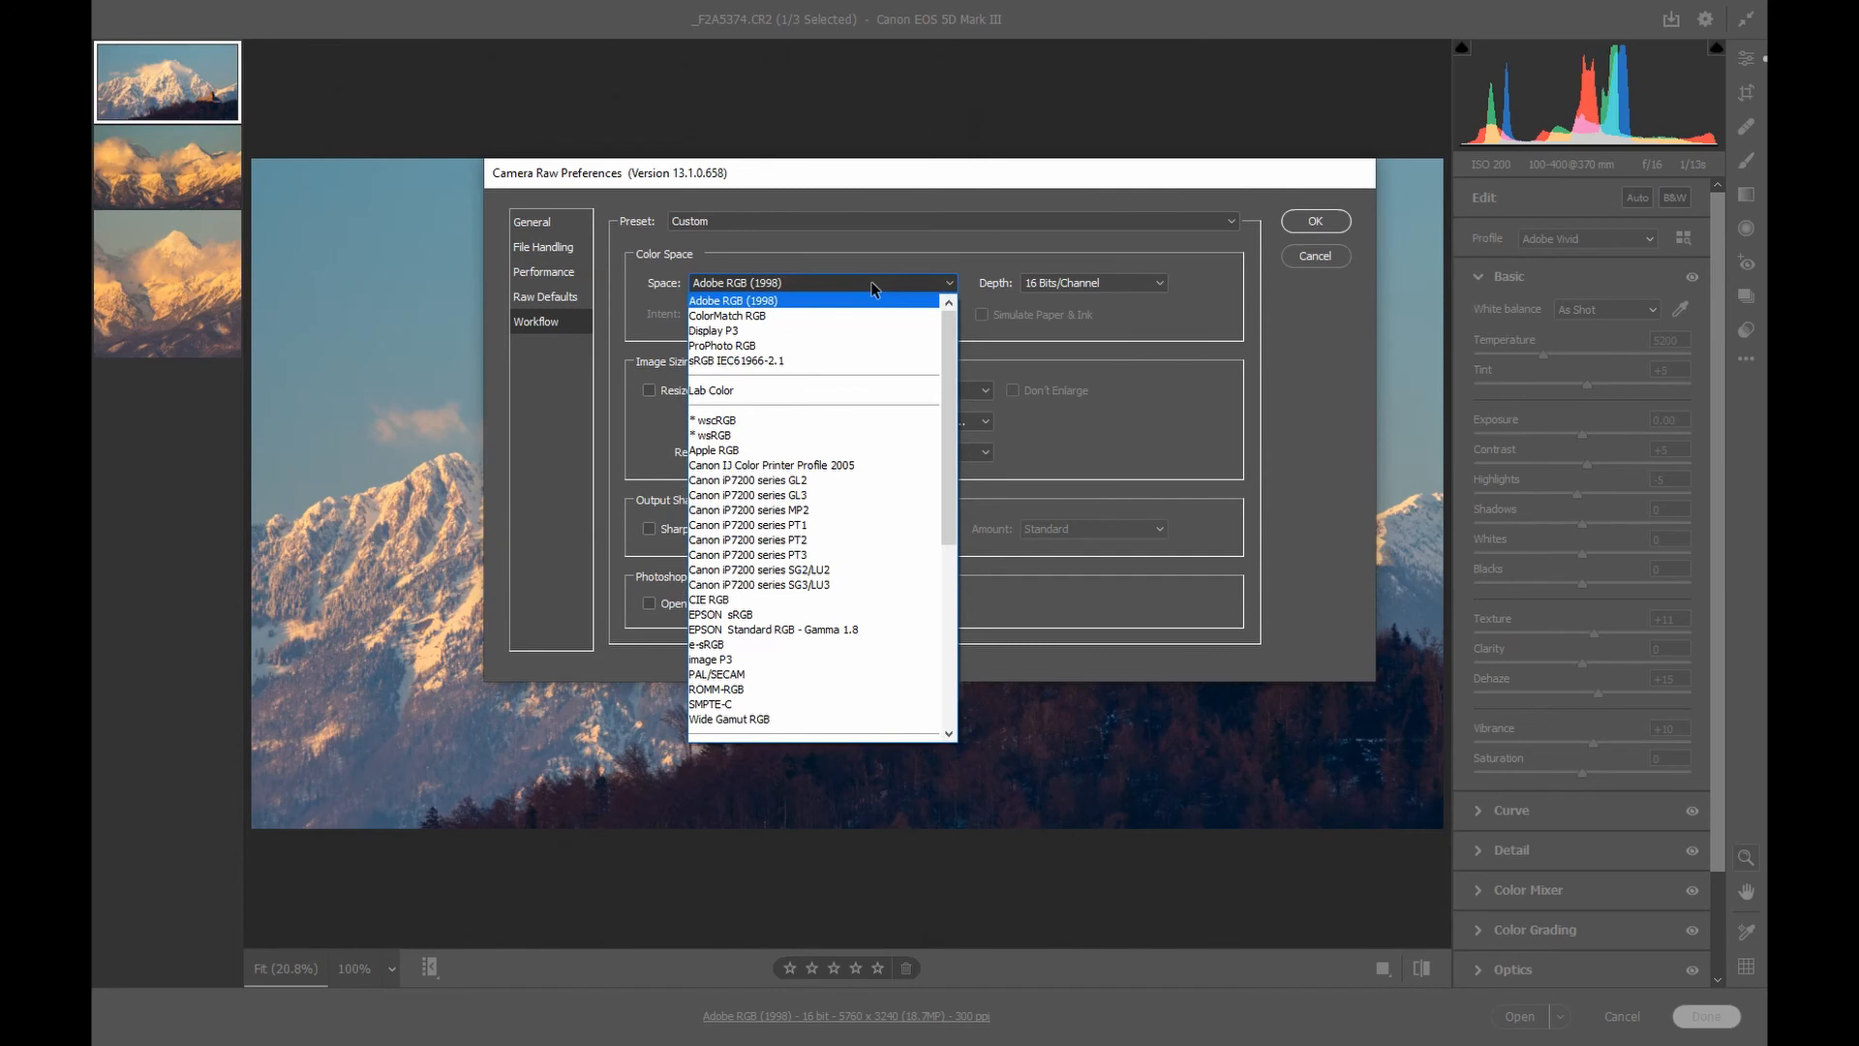
left_click(768, 305)
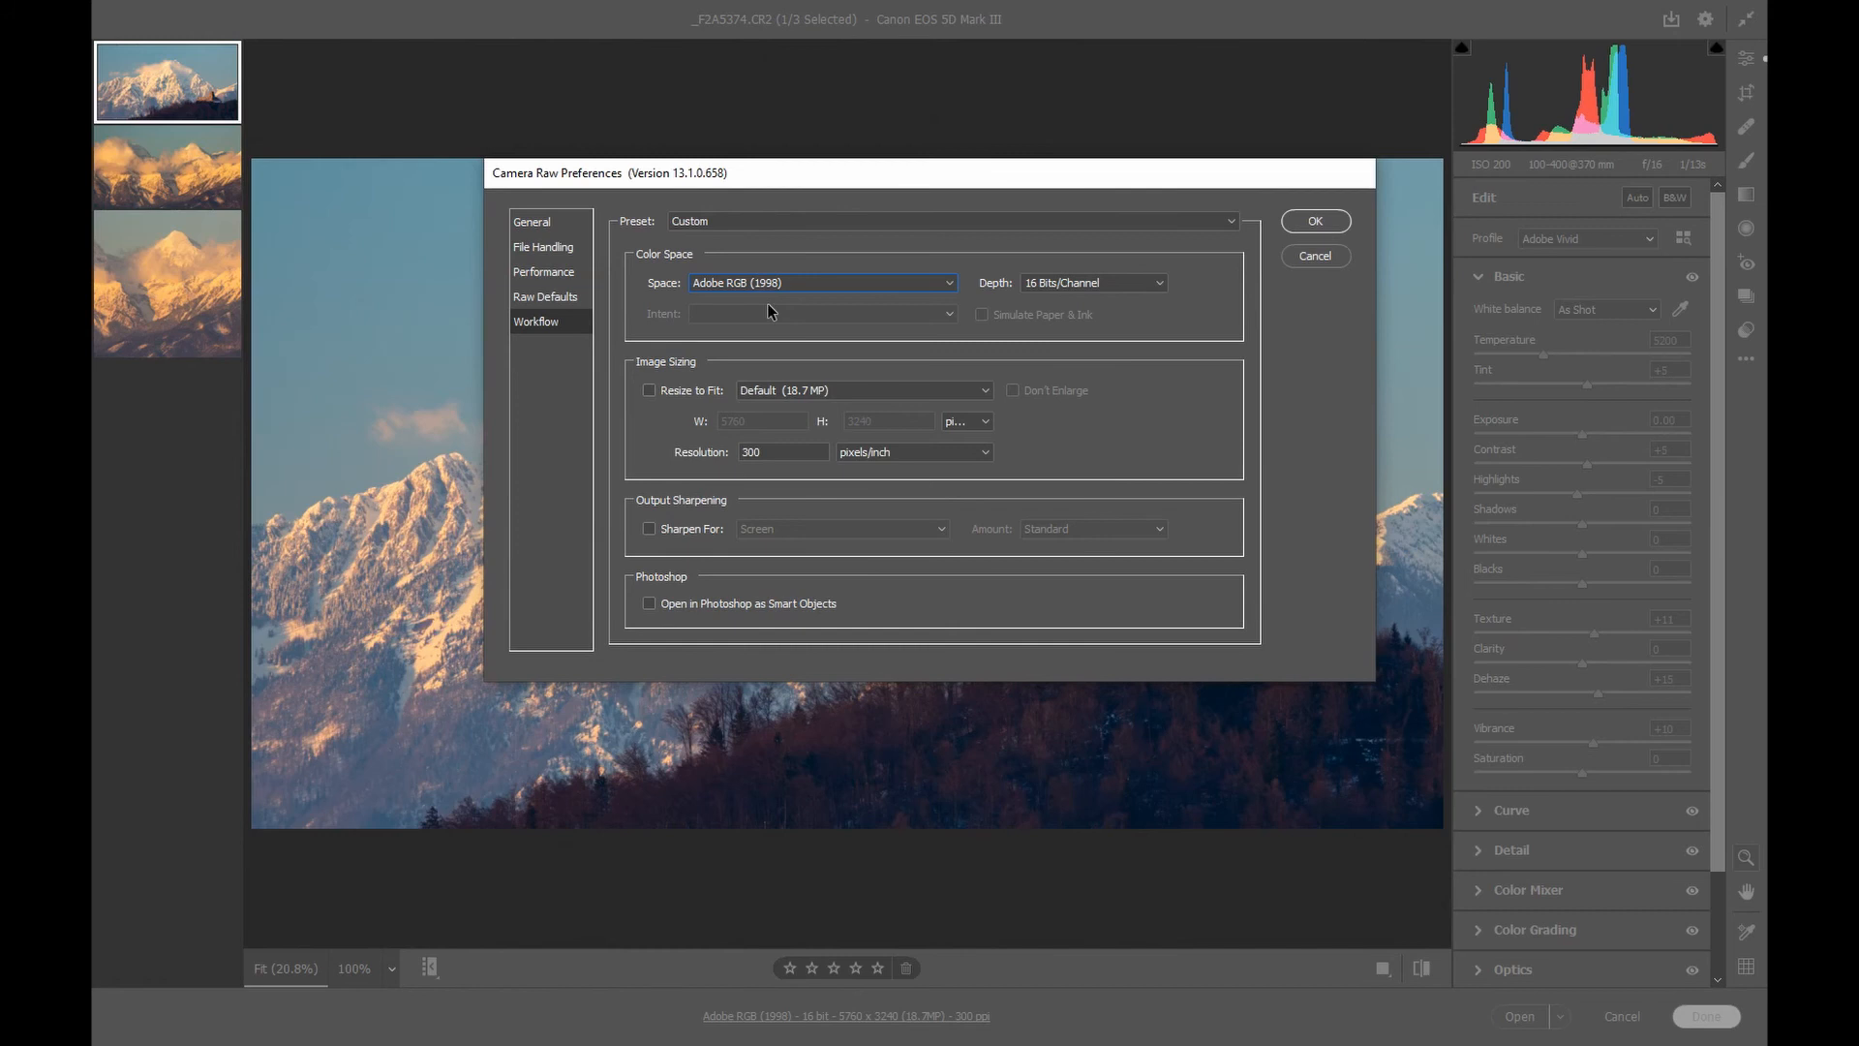
- Try a depth of 8 Bits/Channel in the workflow preferences and restore 16 Bits/Channel
left_click(1096, 282)
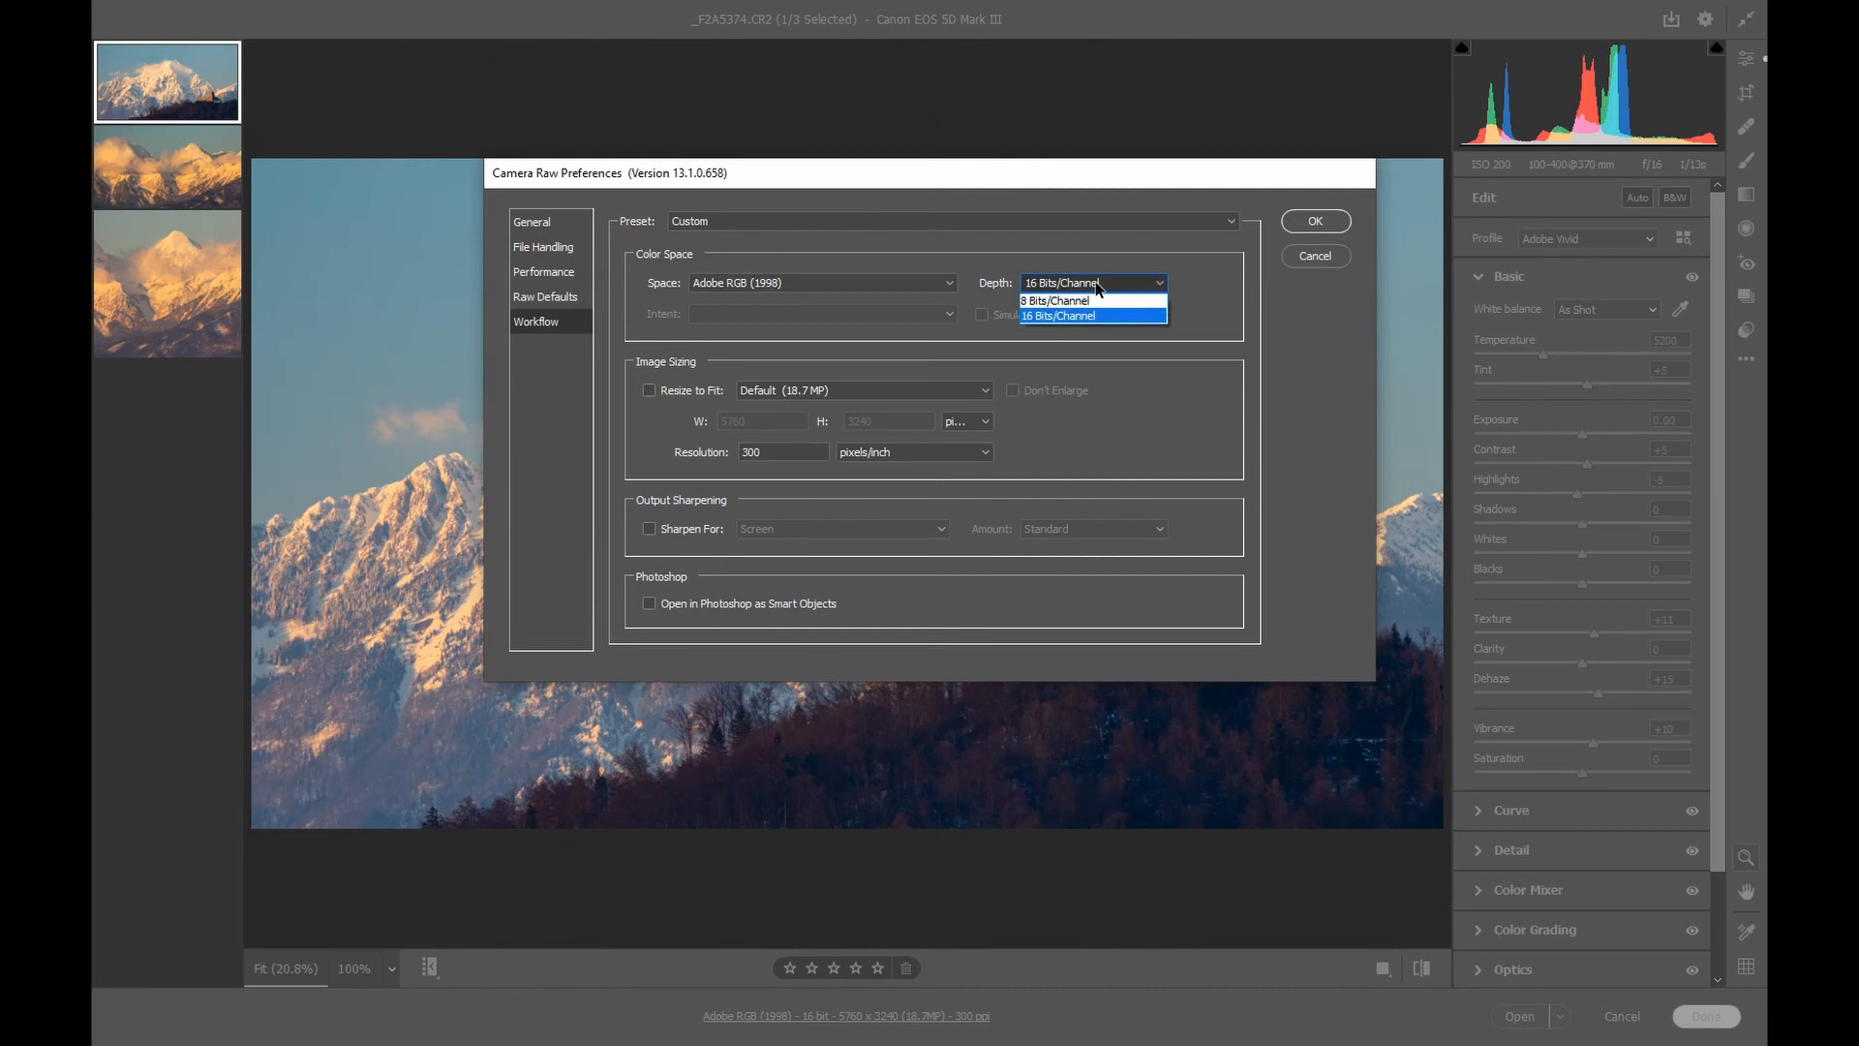
left_click(1085, 301)
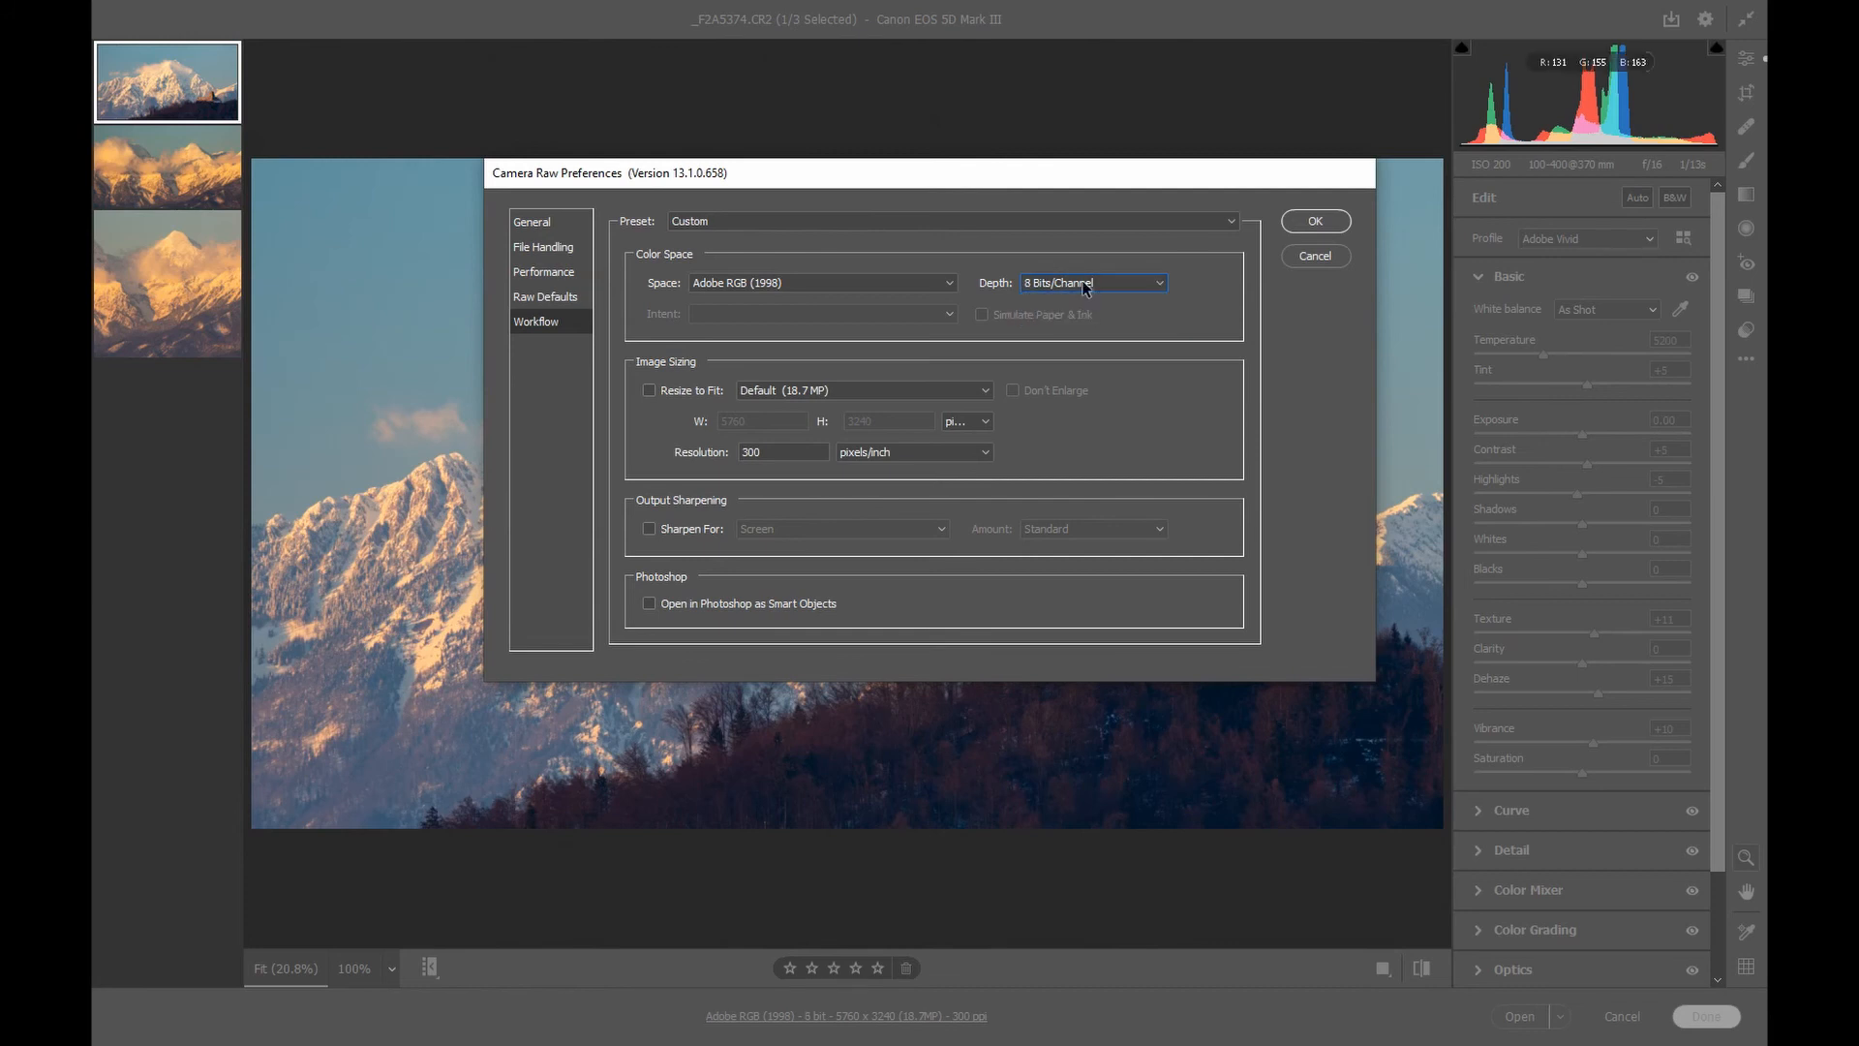
left_click(1086, 285)
left_click(1073, 314)
- Review the available color spaces in the workflow preferences while keeping Adobe RGB (1998)
left_click(811, 281)
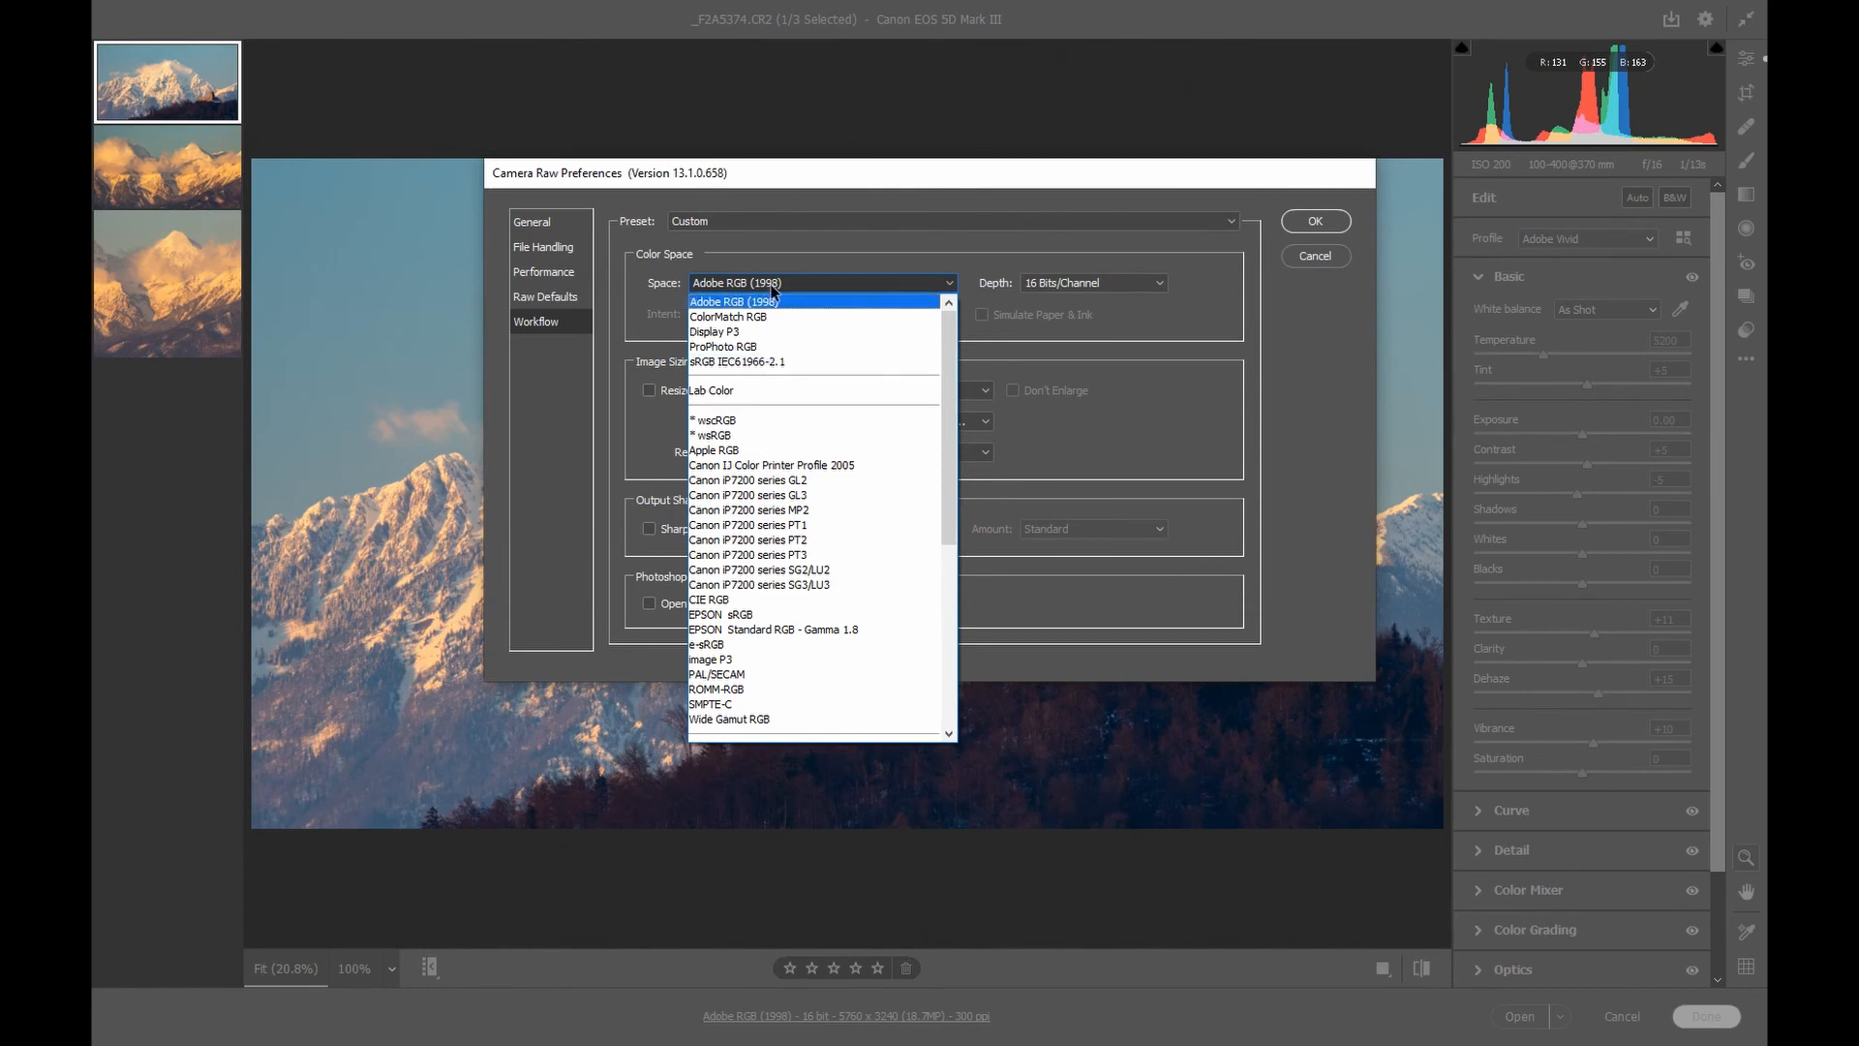
left_click(799, 283)
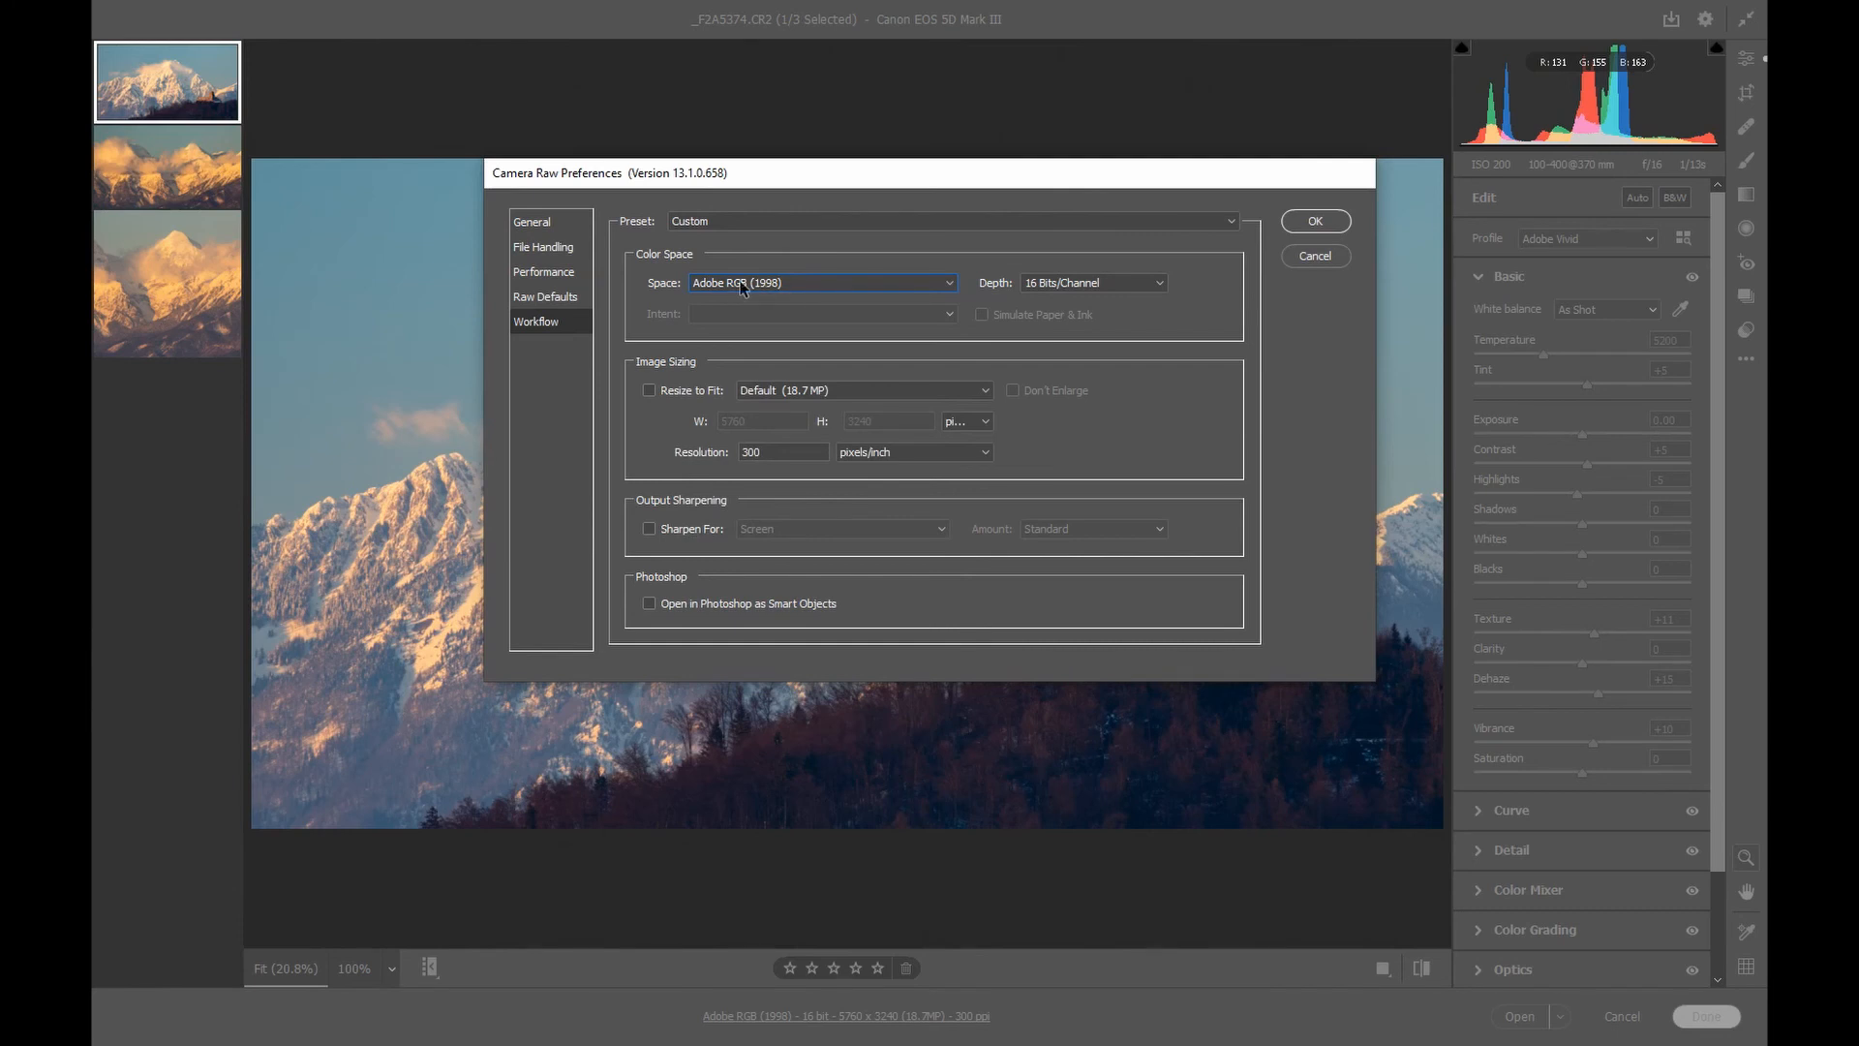
left_click(807, 286)
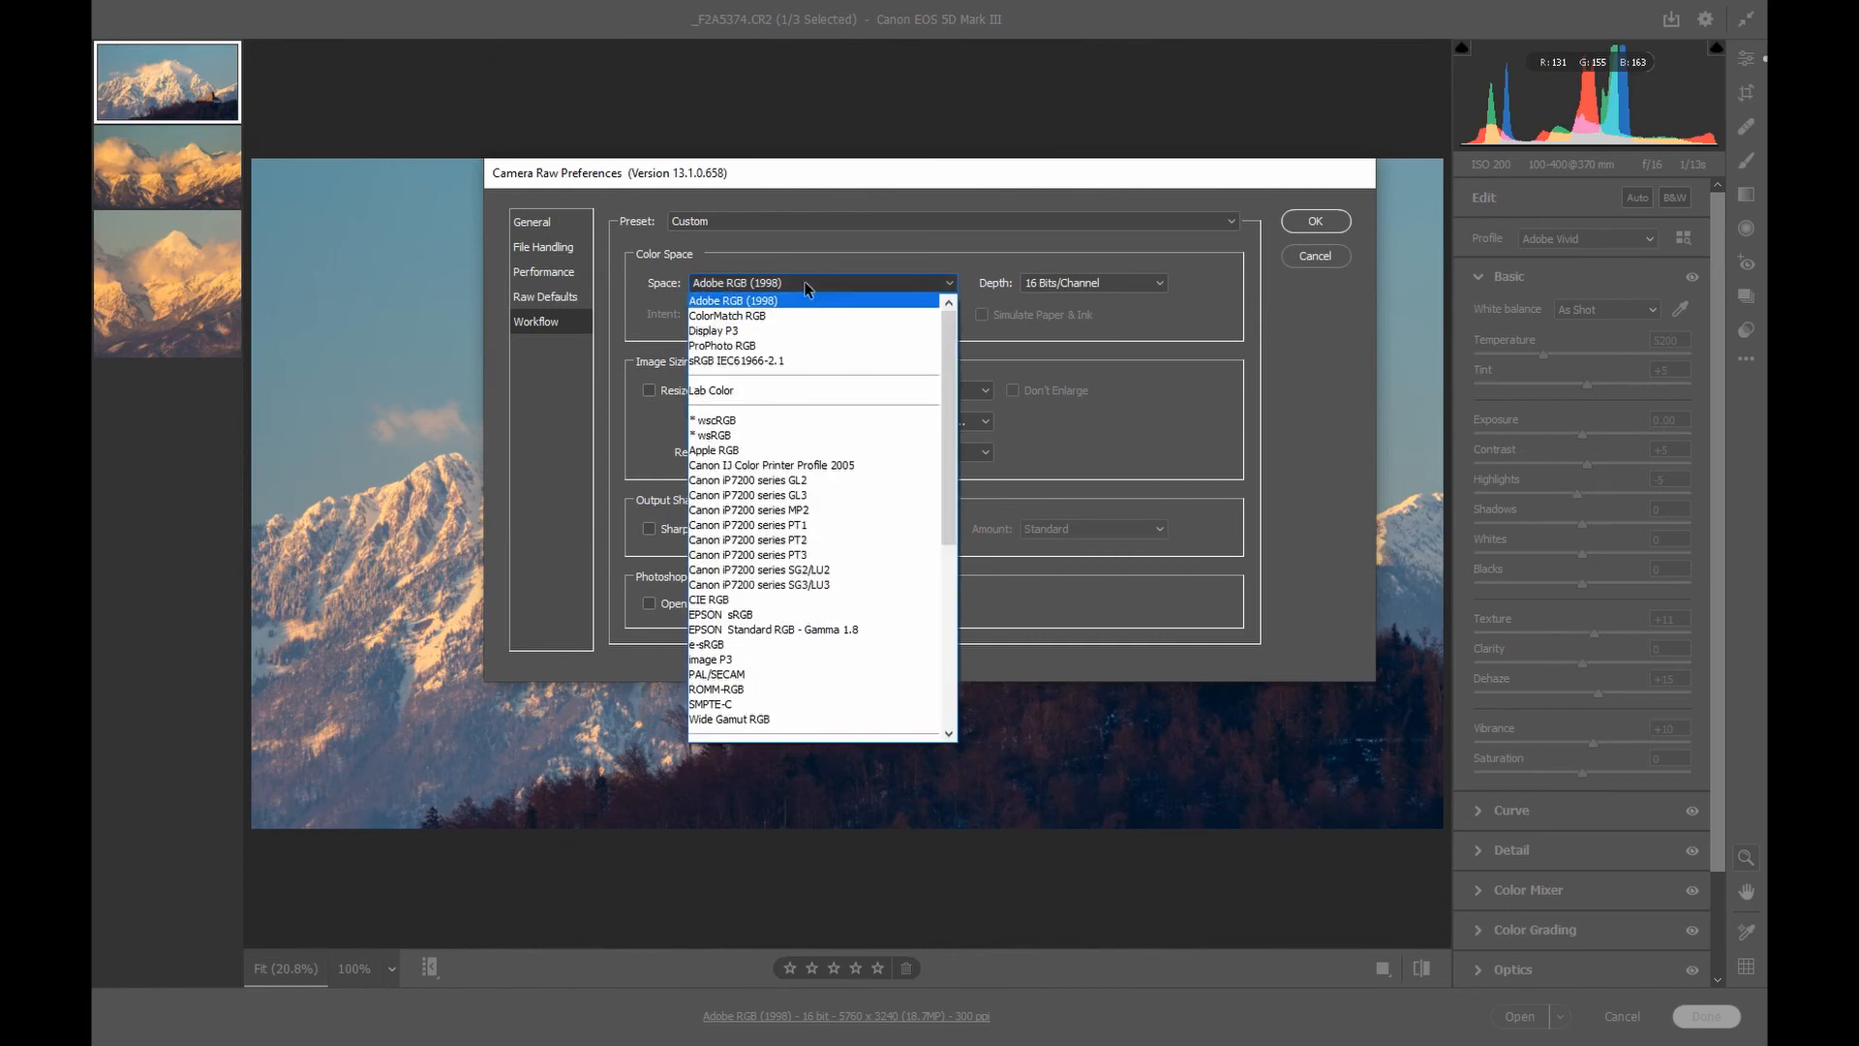
left_click(807, 287)
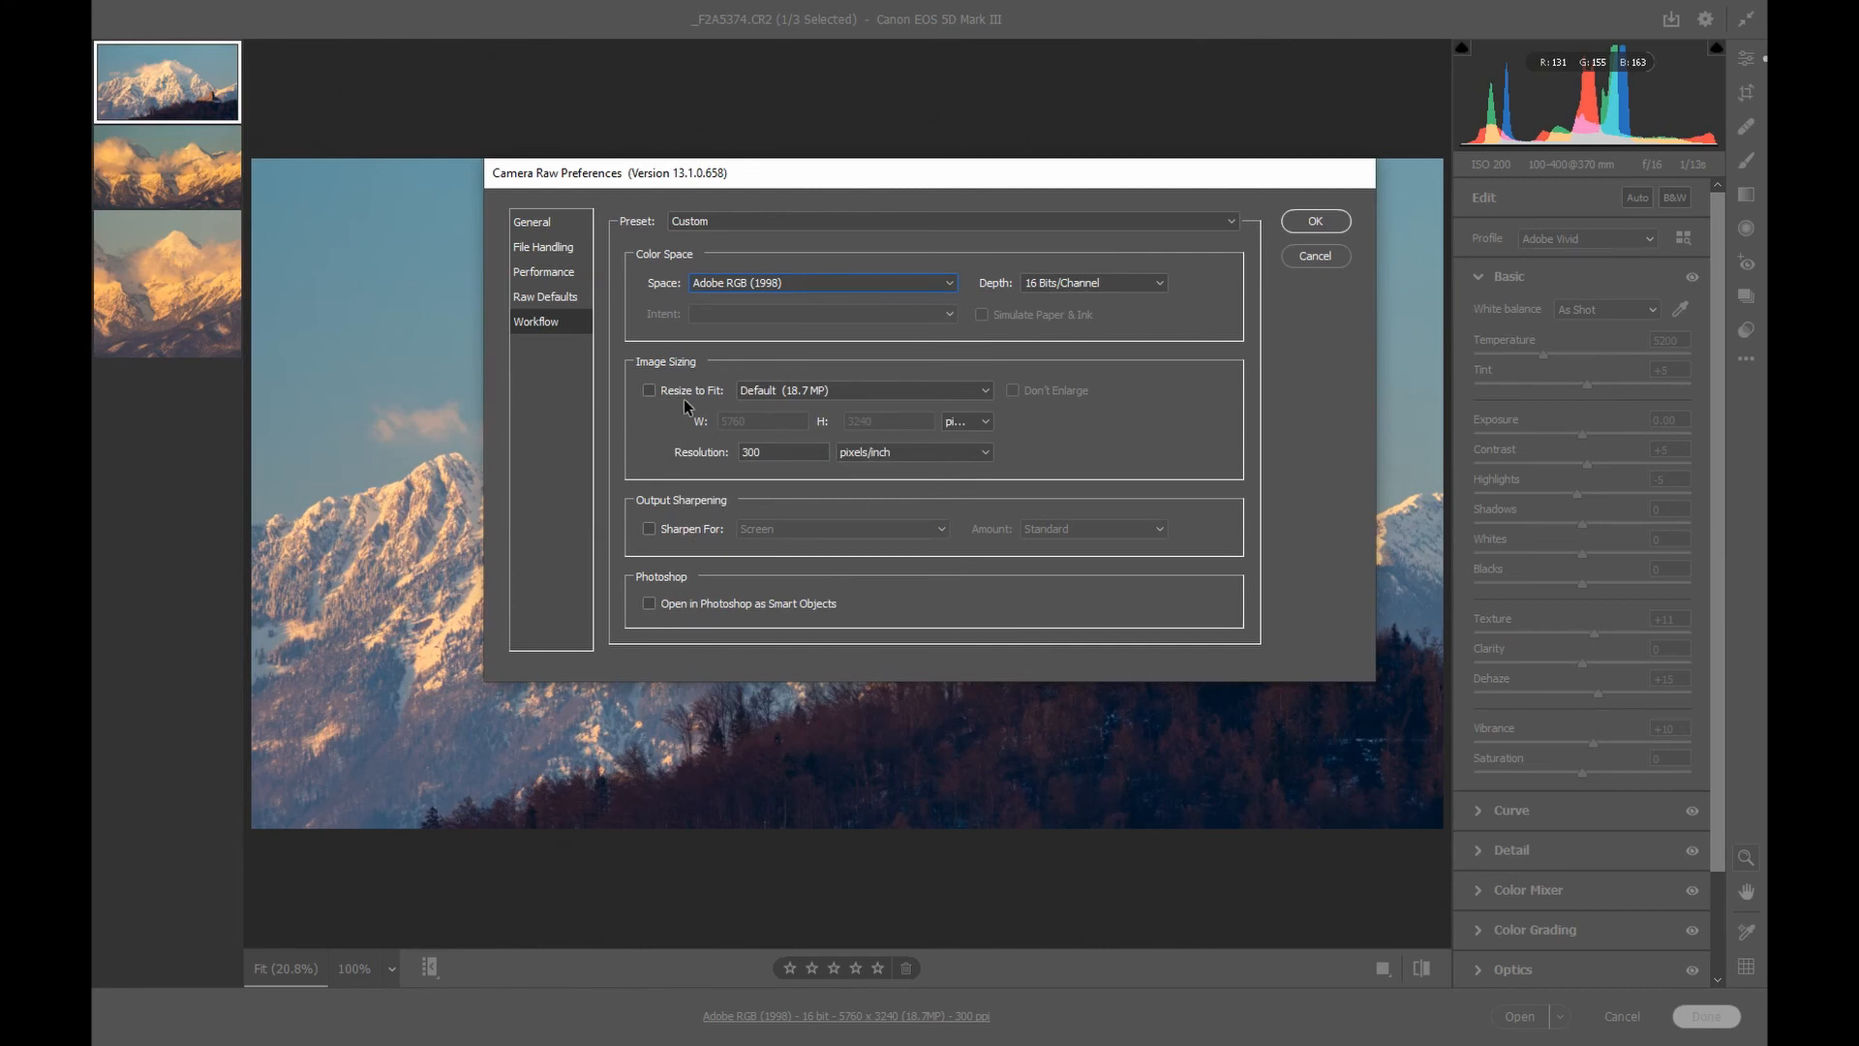
- Try the Resize to Fit option, look at its sizing methods and turn it off again
left_click(940, 389)
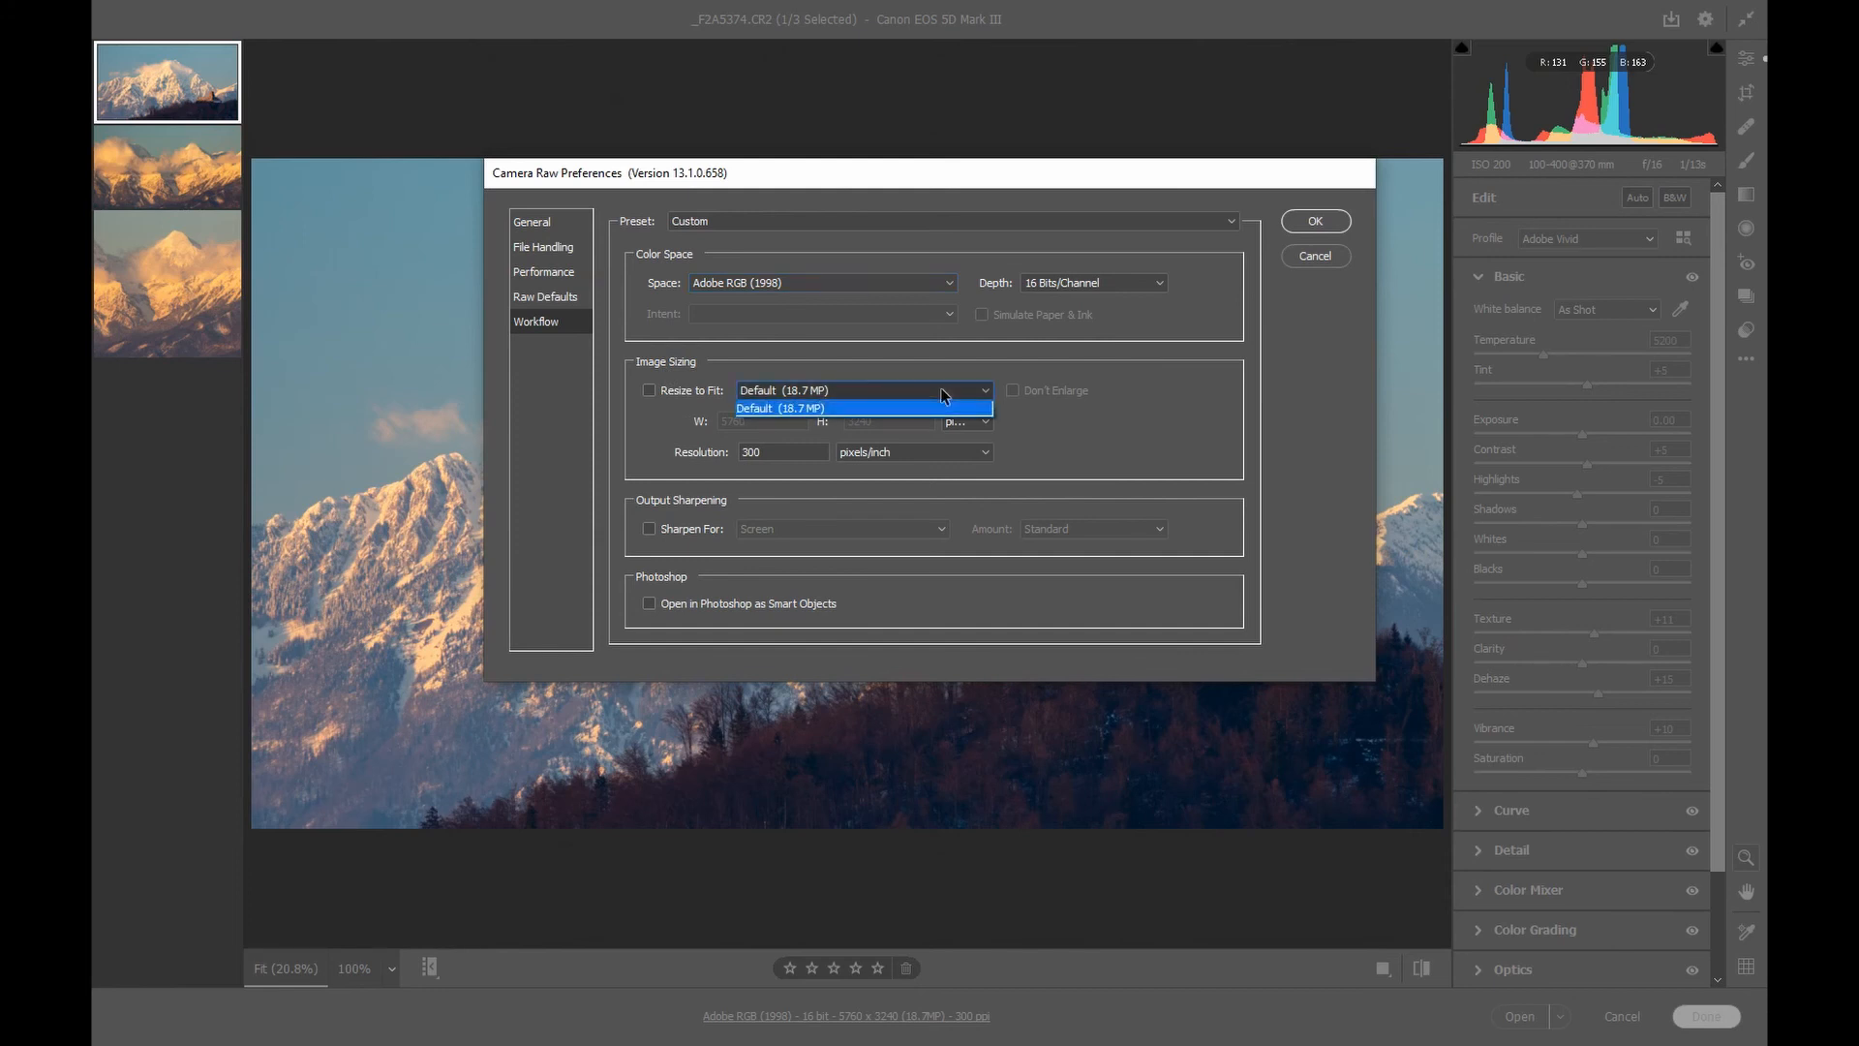
left_click(655, 391)
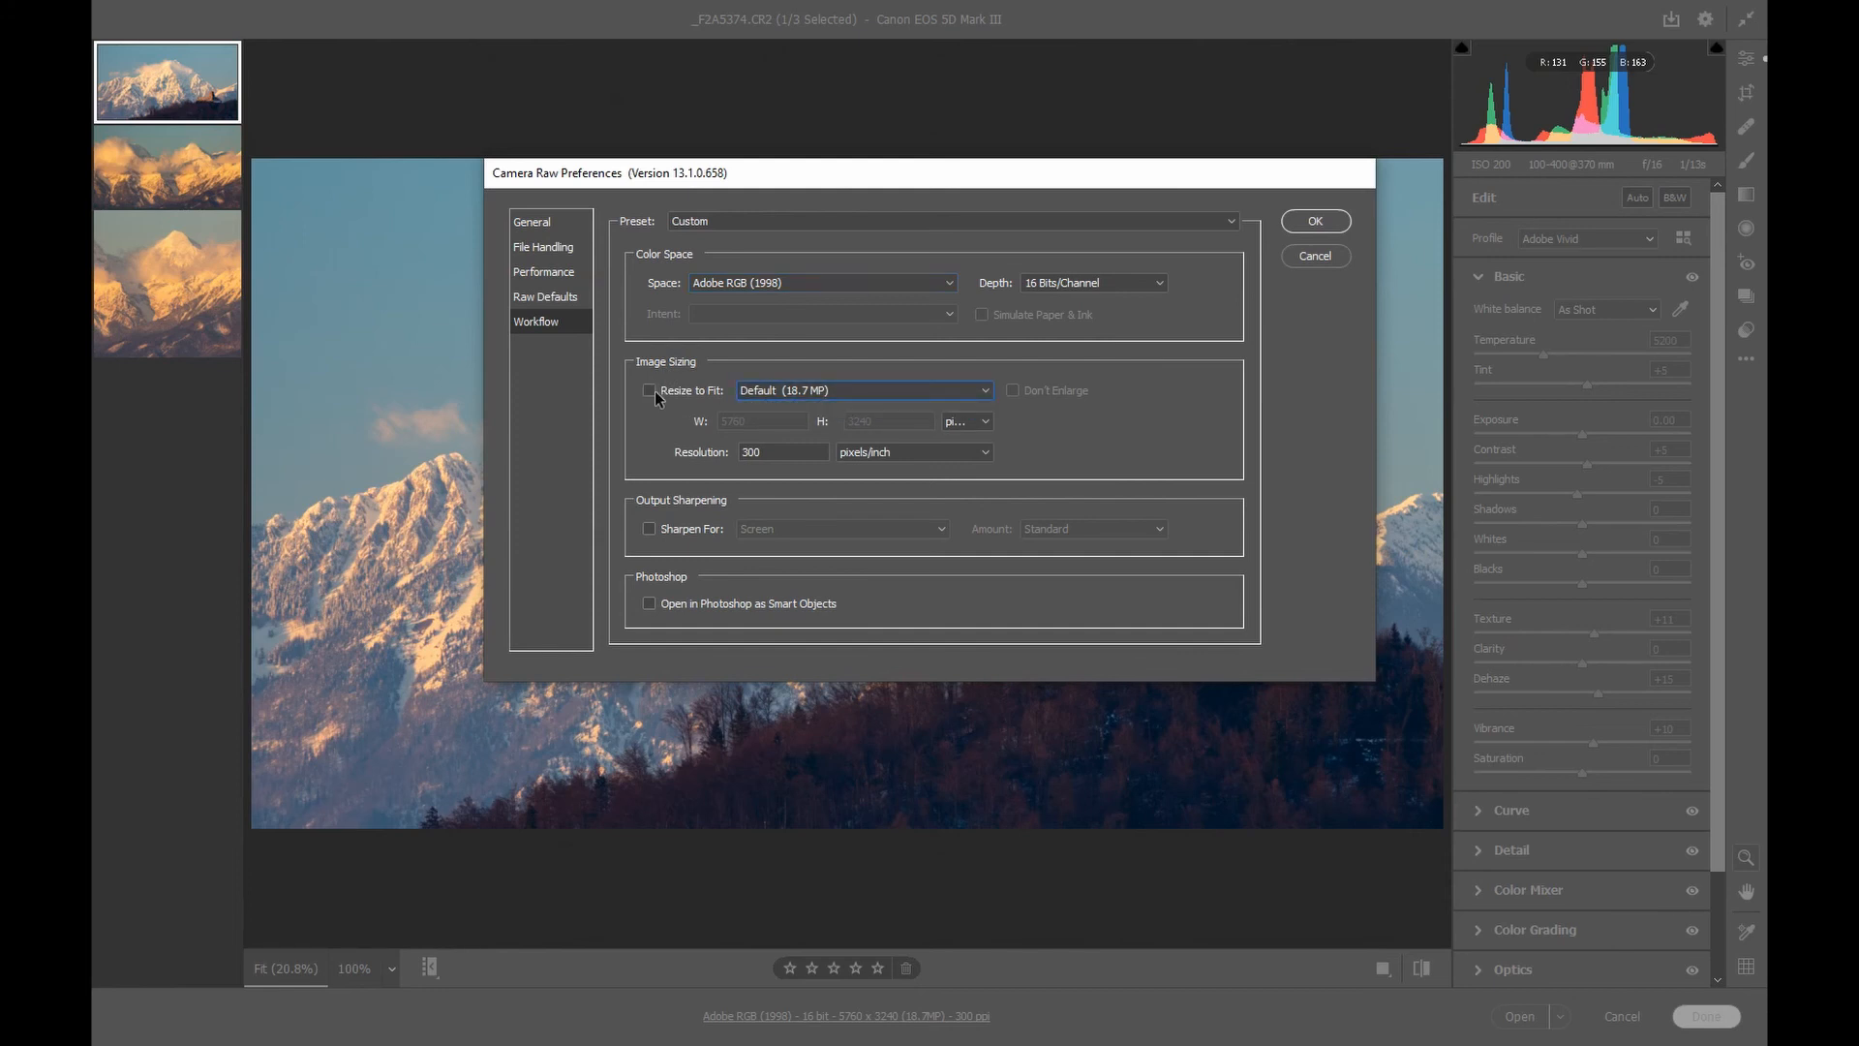
left_click(650, 391)
left_click(954, 391)
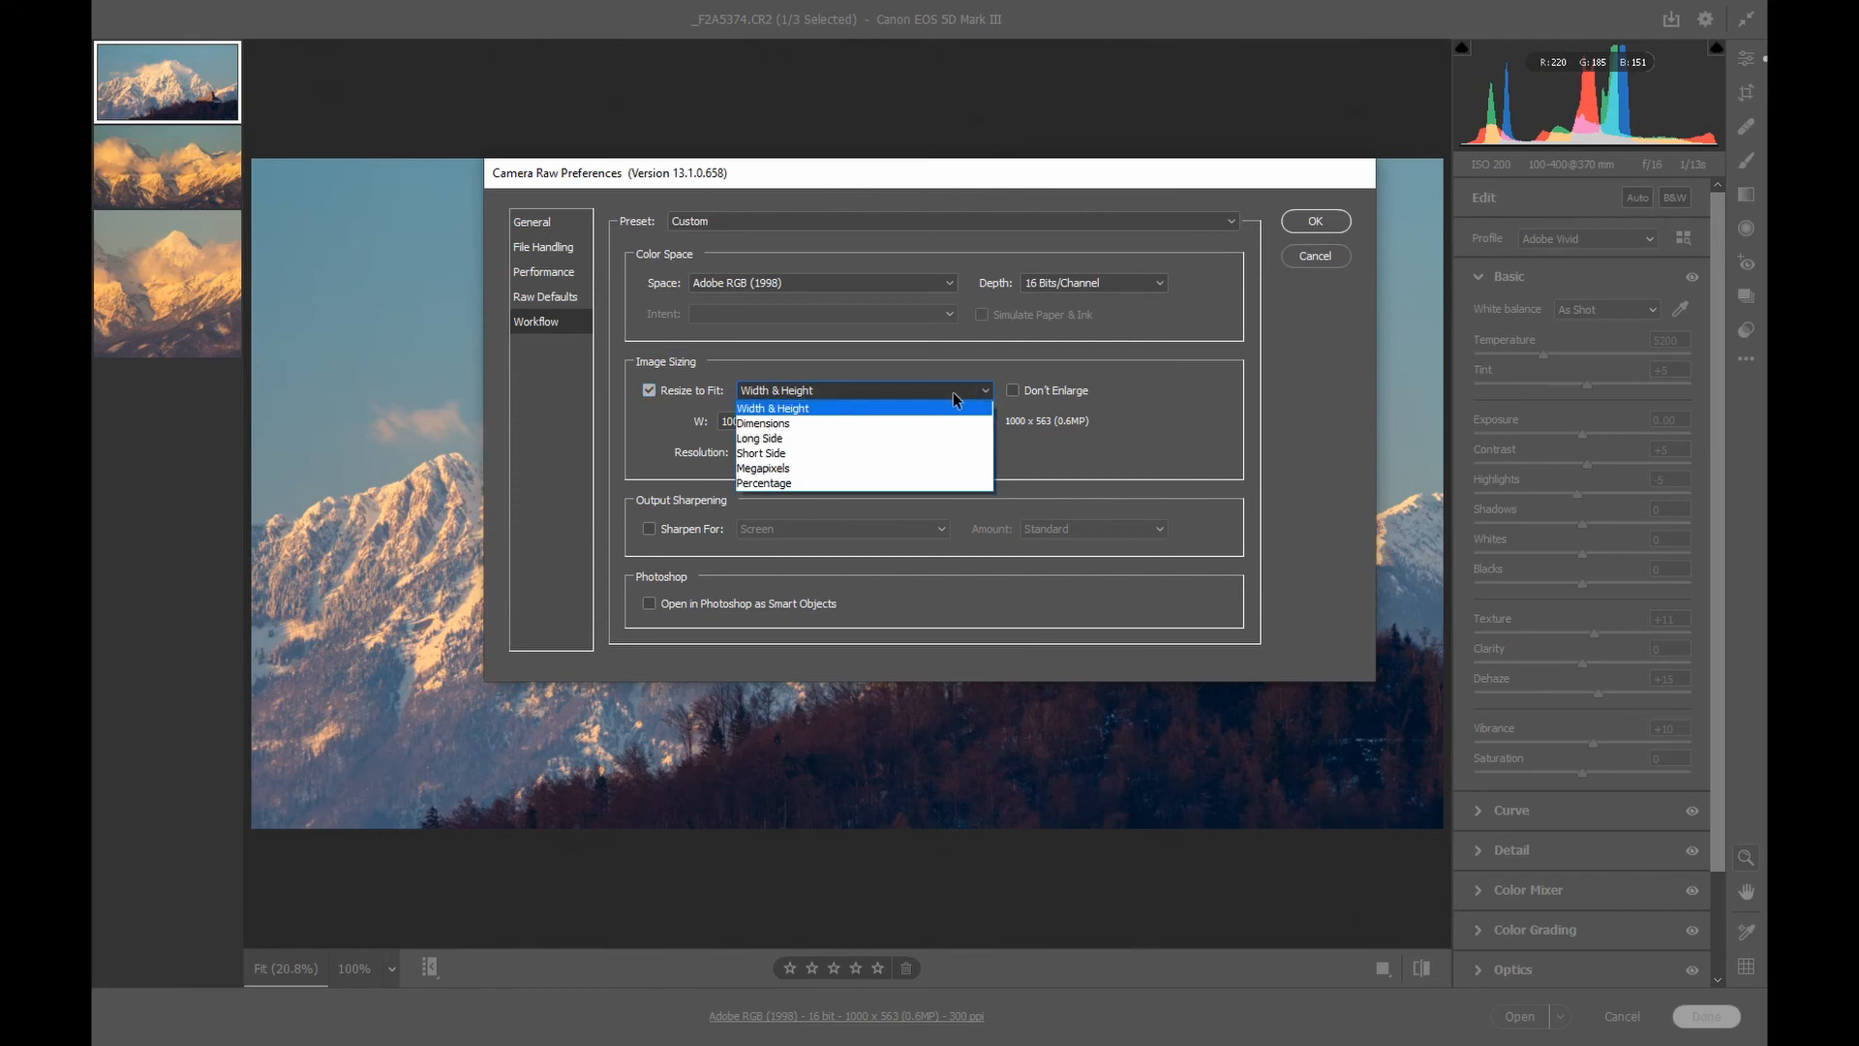
left_click(645, 391)
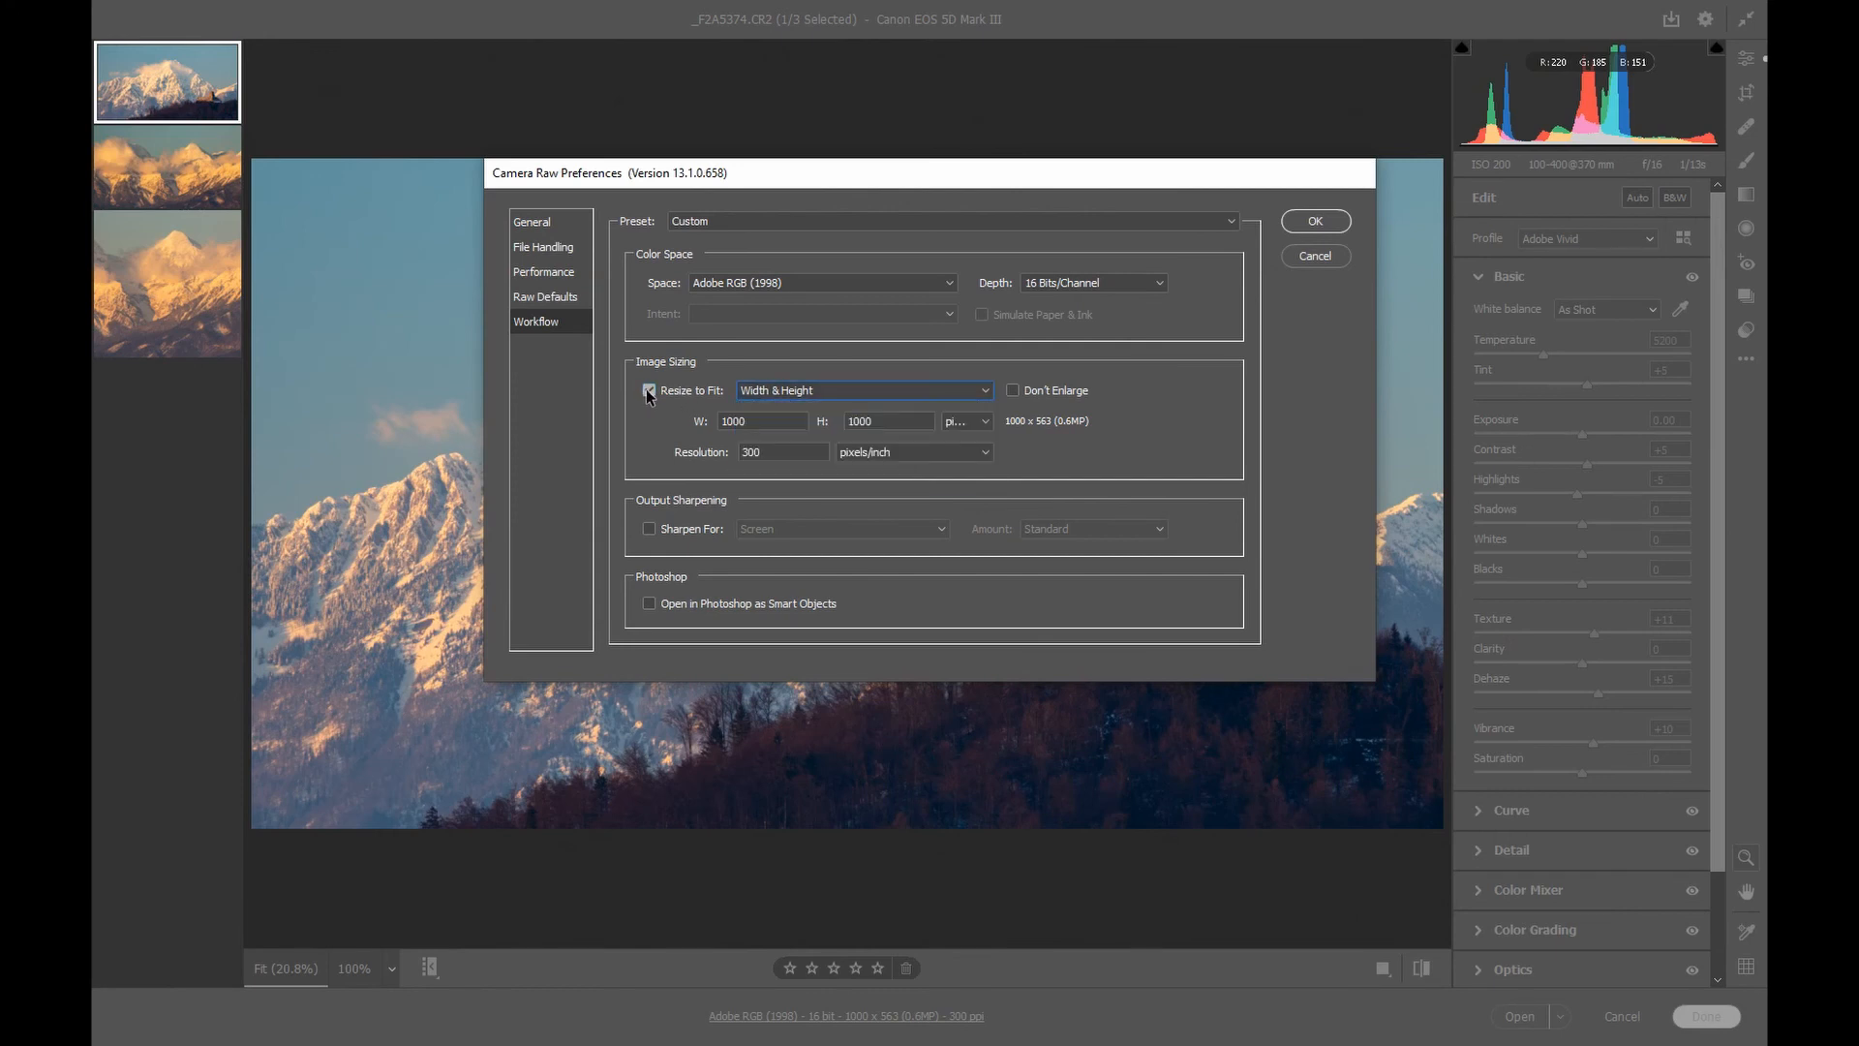
left_click(649, 391)
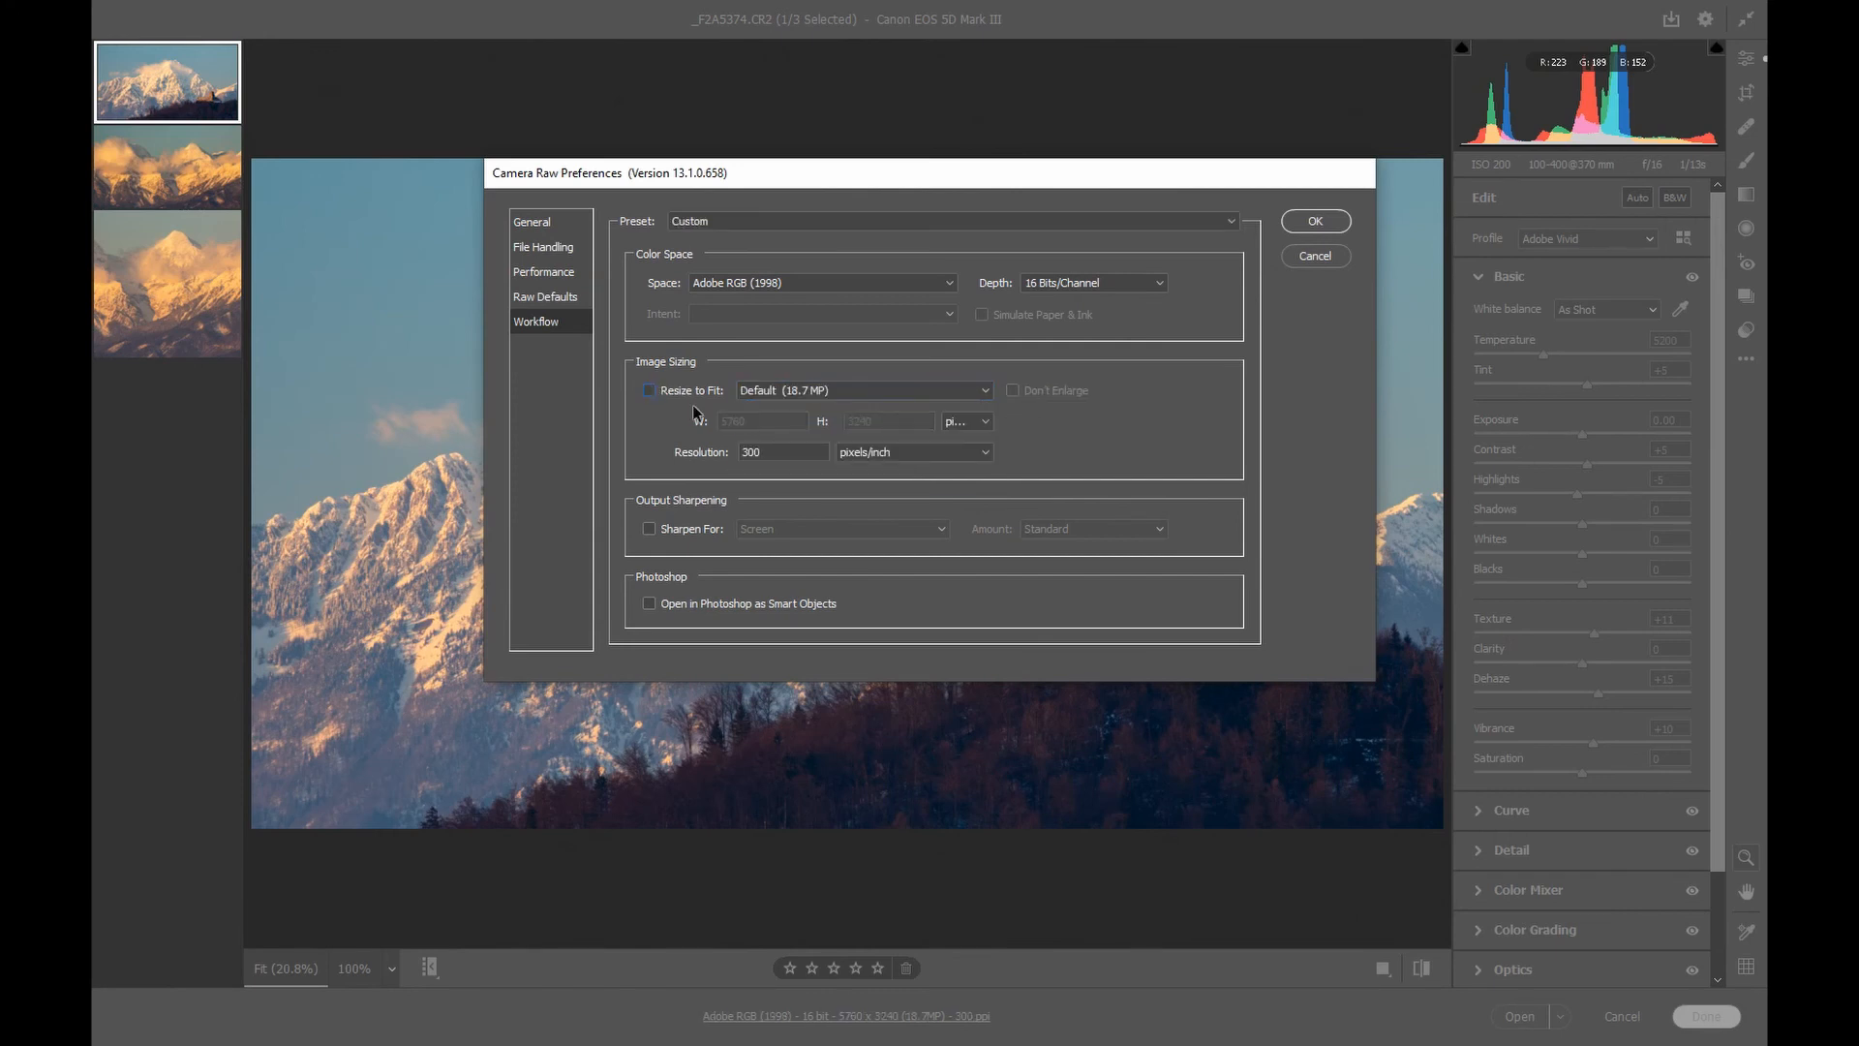
- Look through the General, File Handling, Performance and Raw Defaults preferences, return to Workflow and accept the preferences
left_click(774, 452)
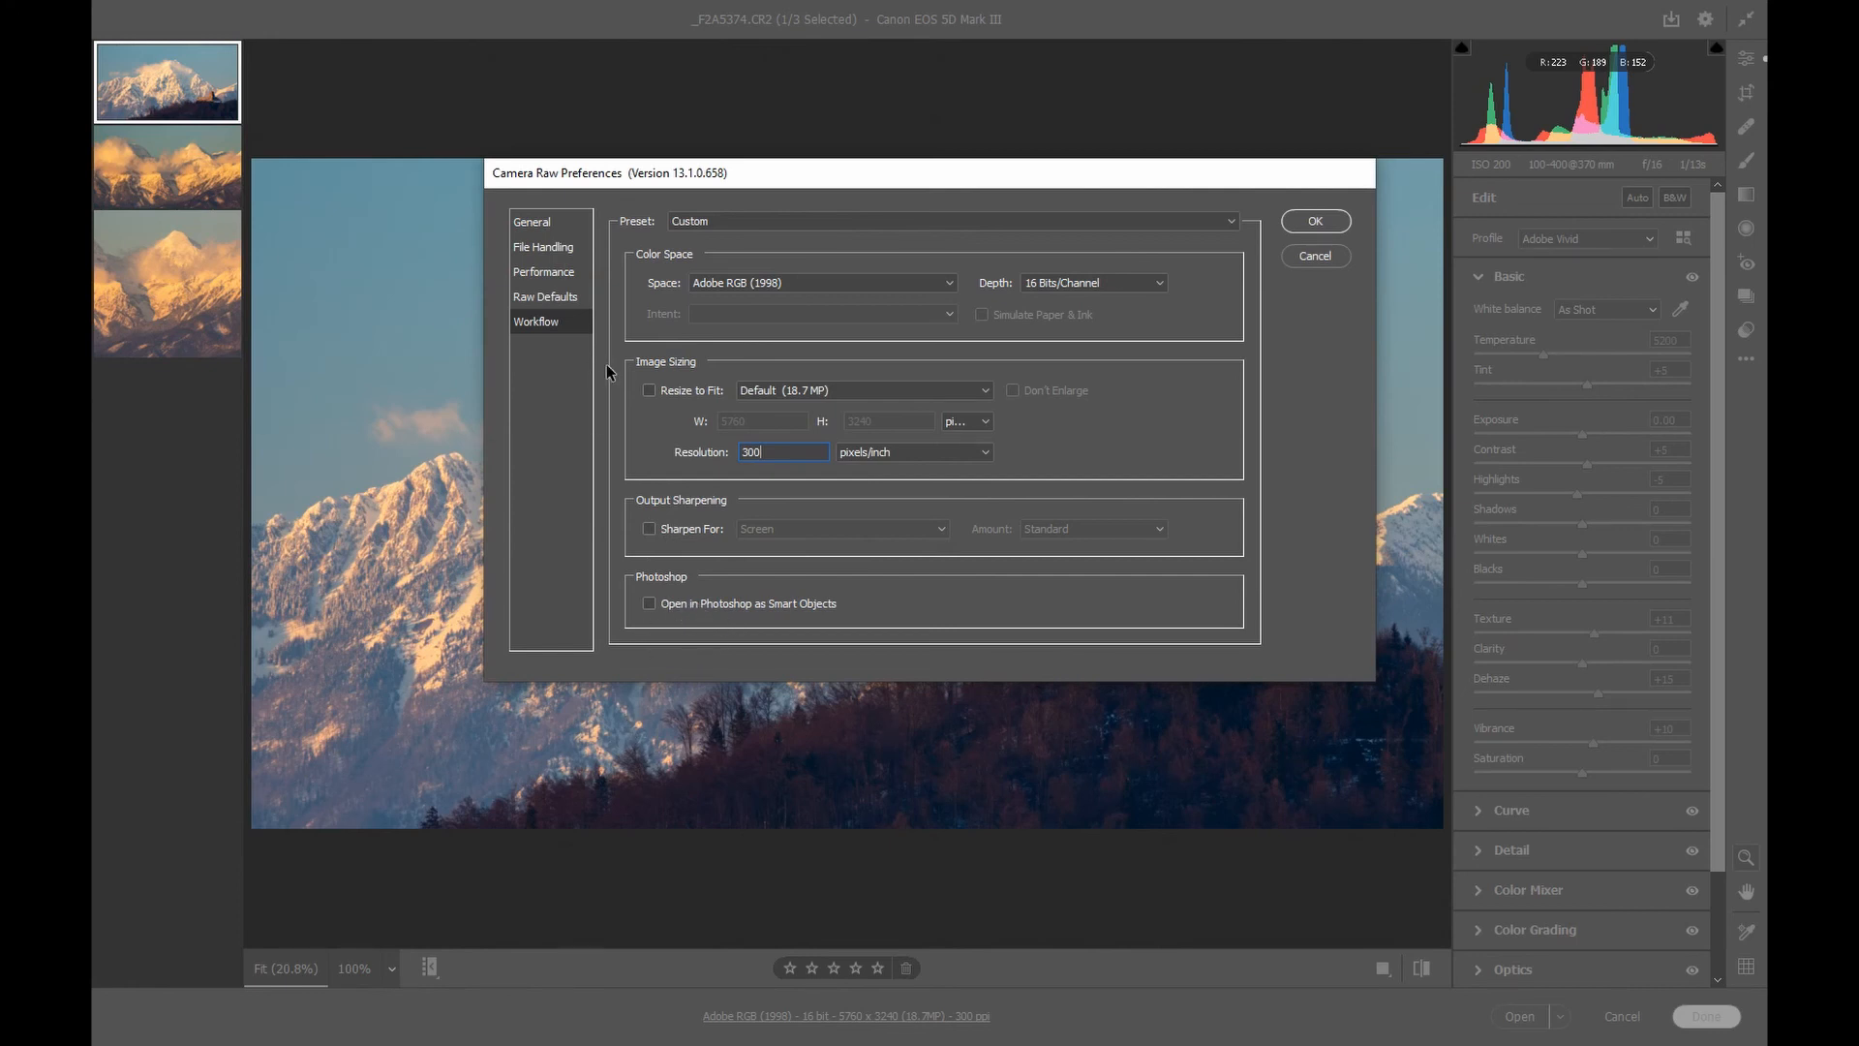
left_click(547, 225)
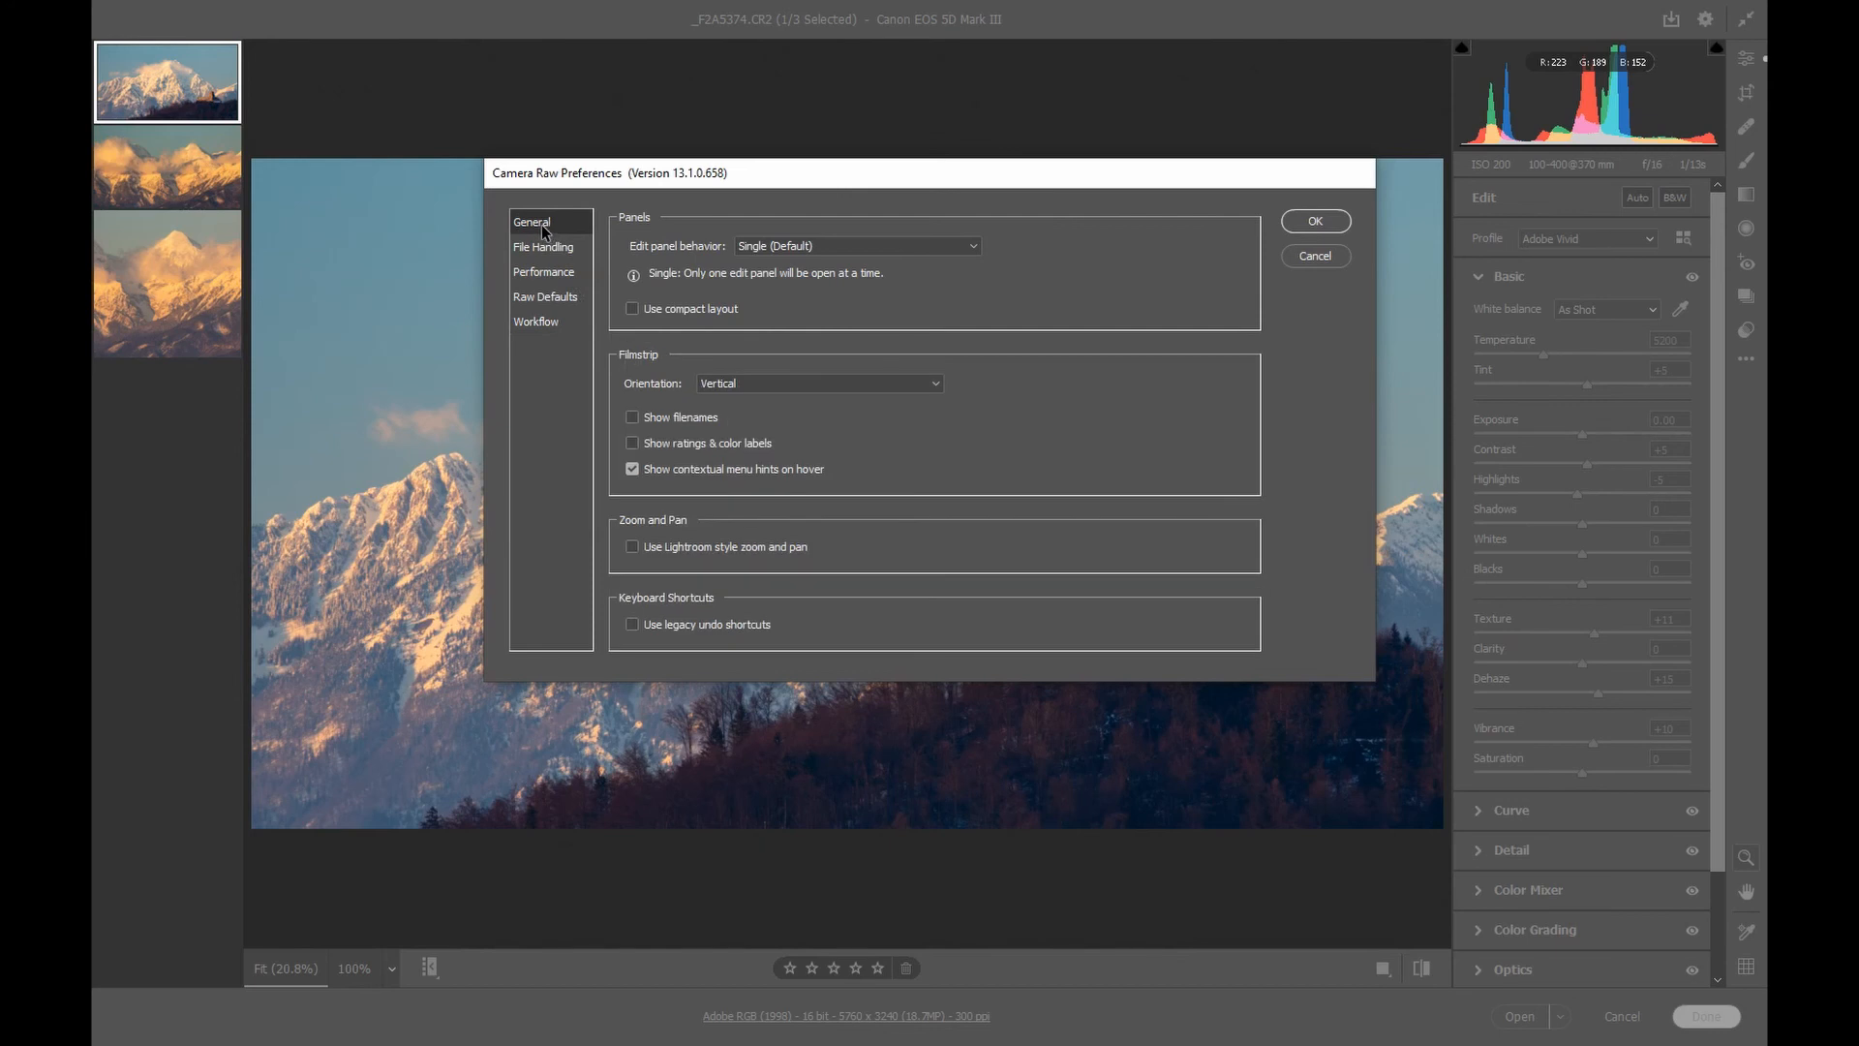
left_click(536, 249)
left_click(530, 274)
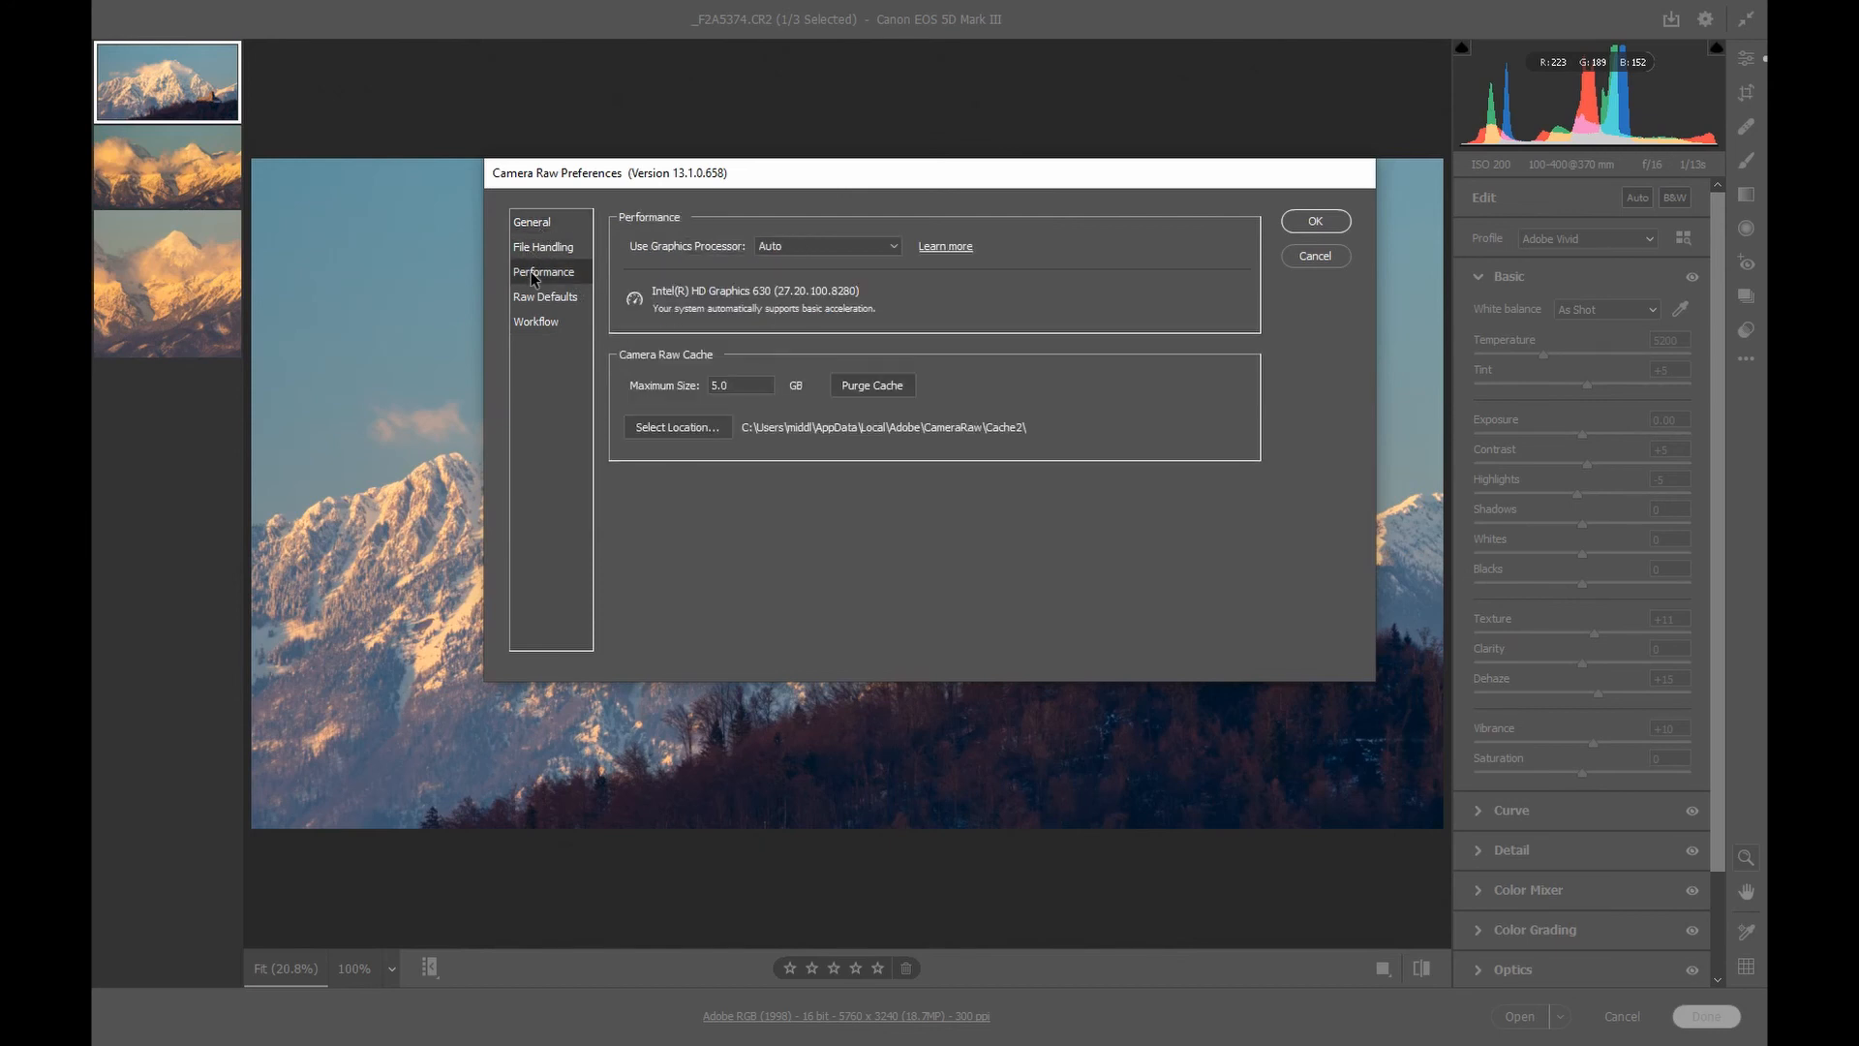
left_click(534, 295)
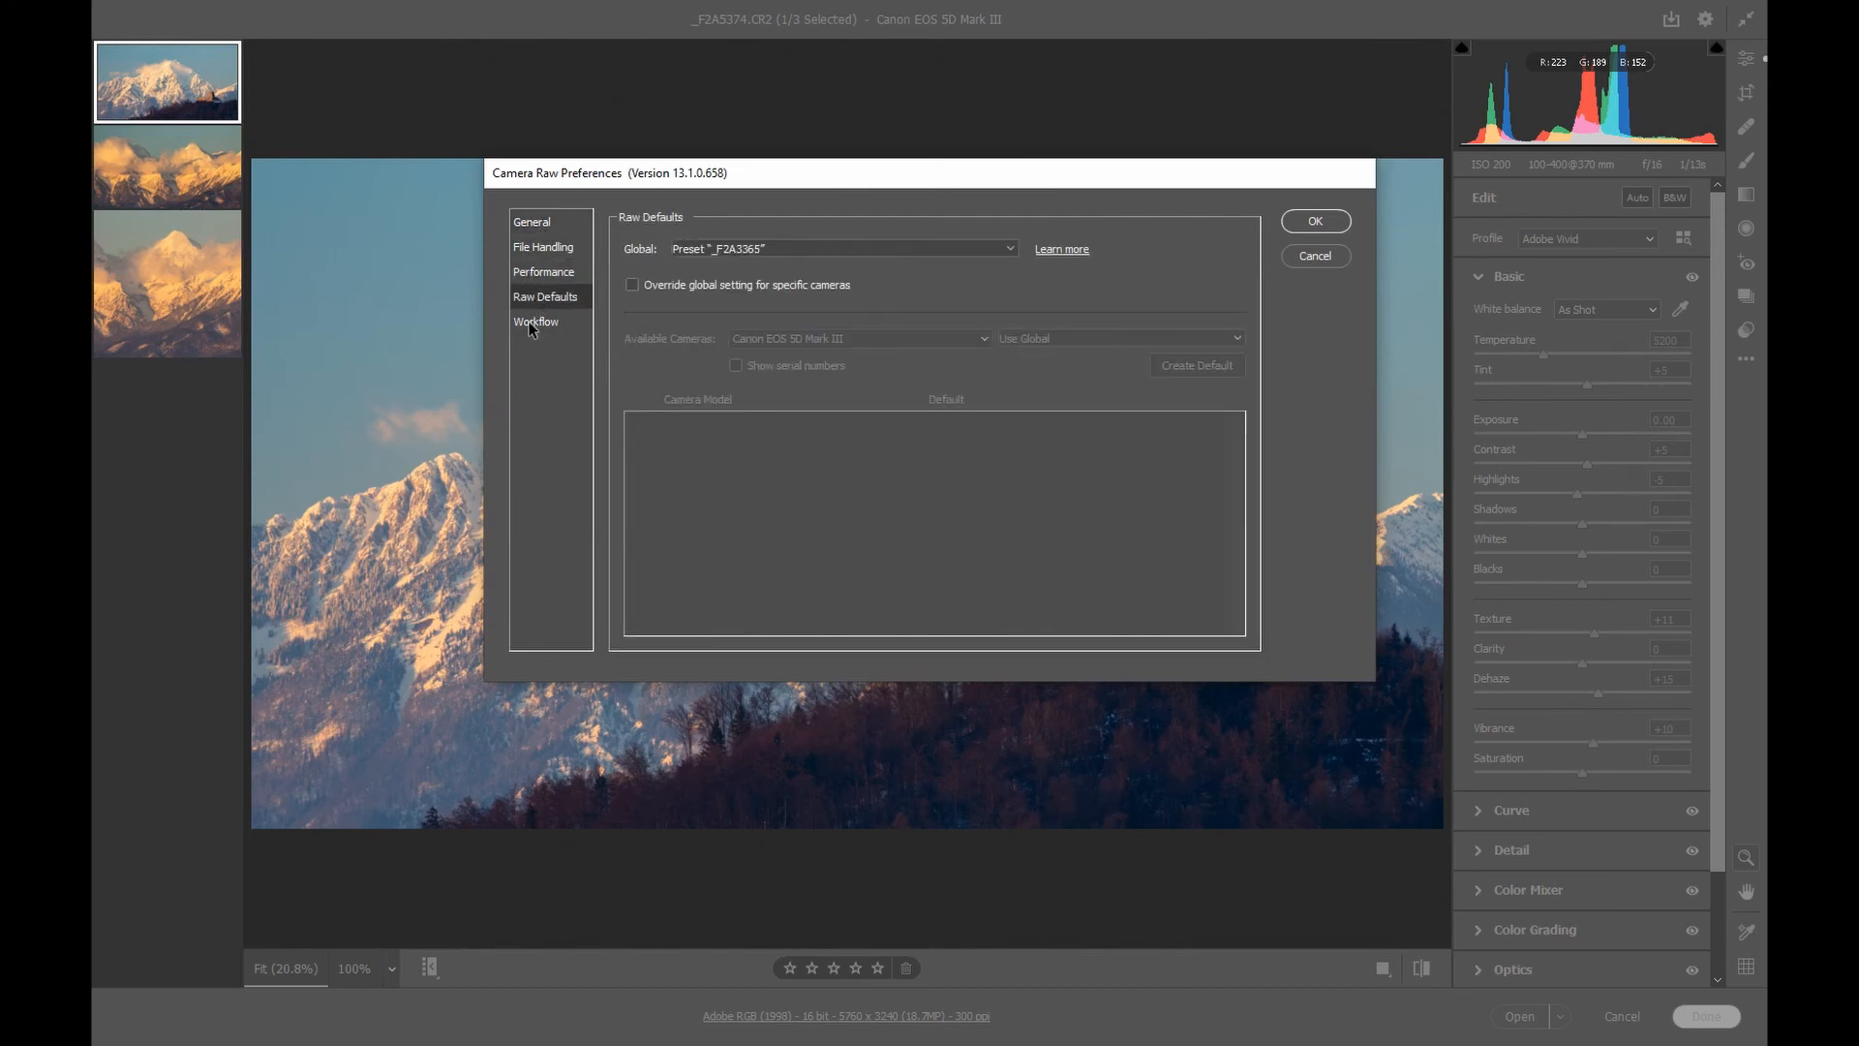
left_click(531, 323)
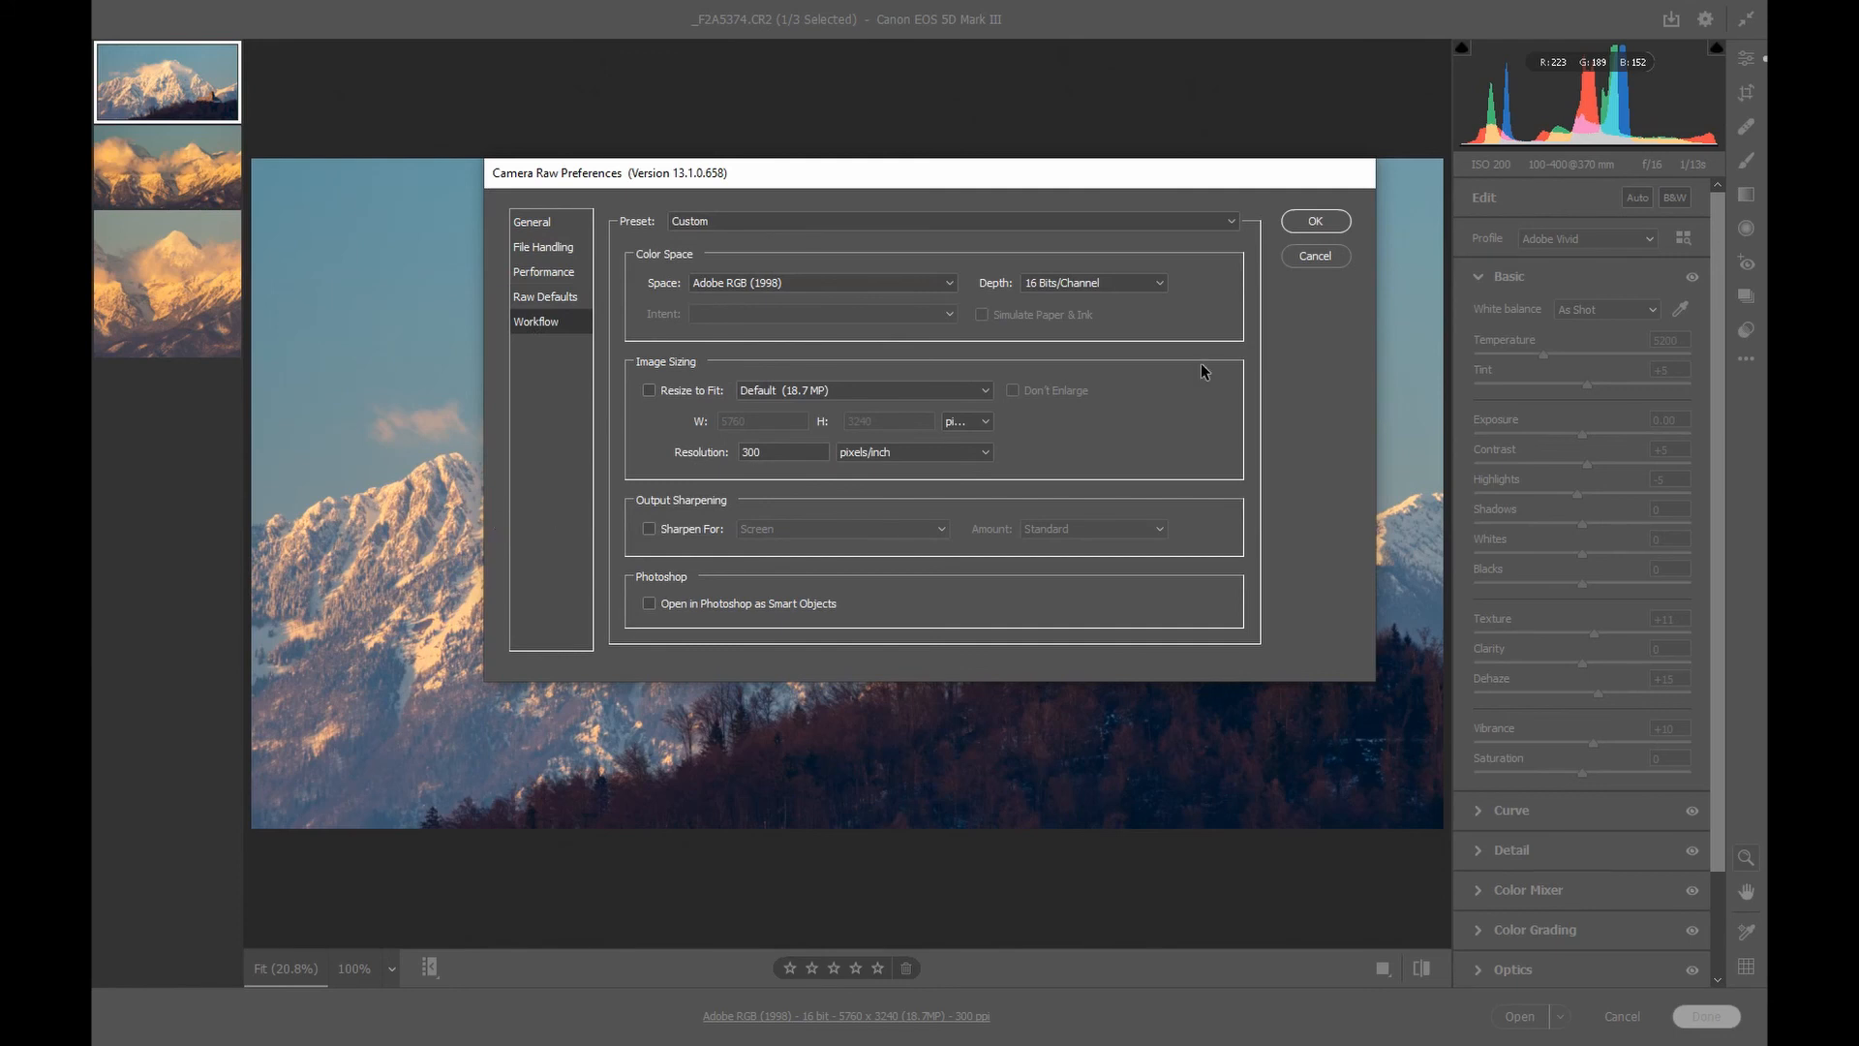
left_click(1329, 230)
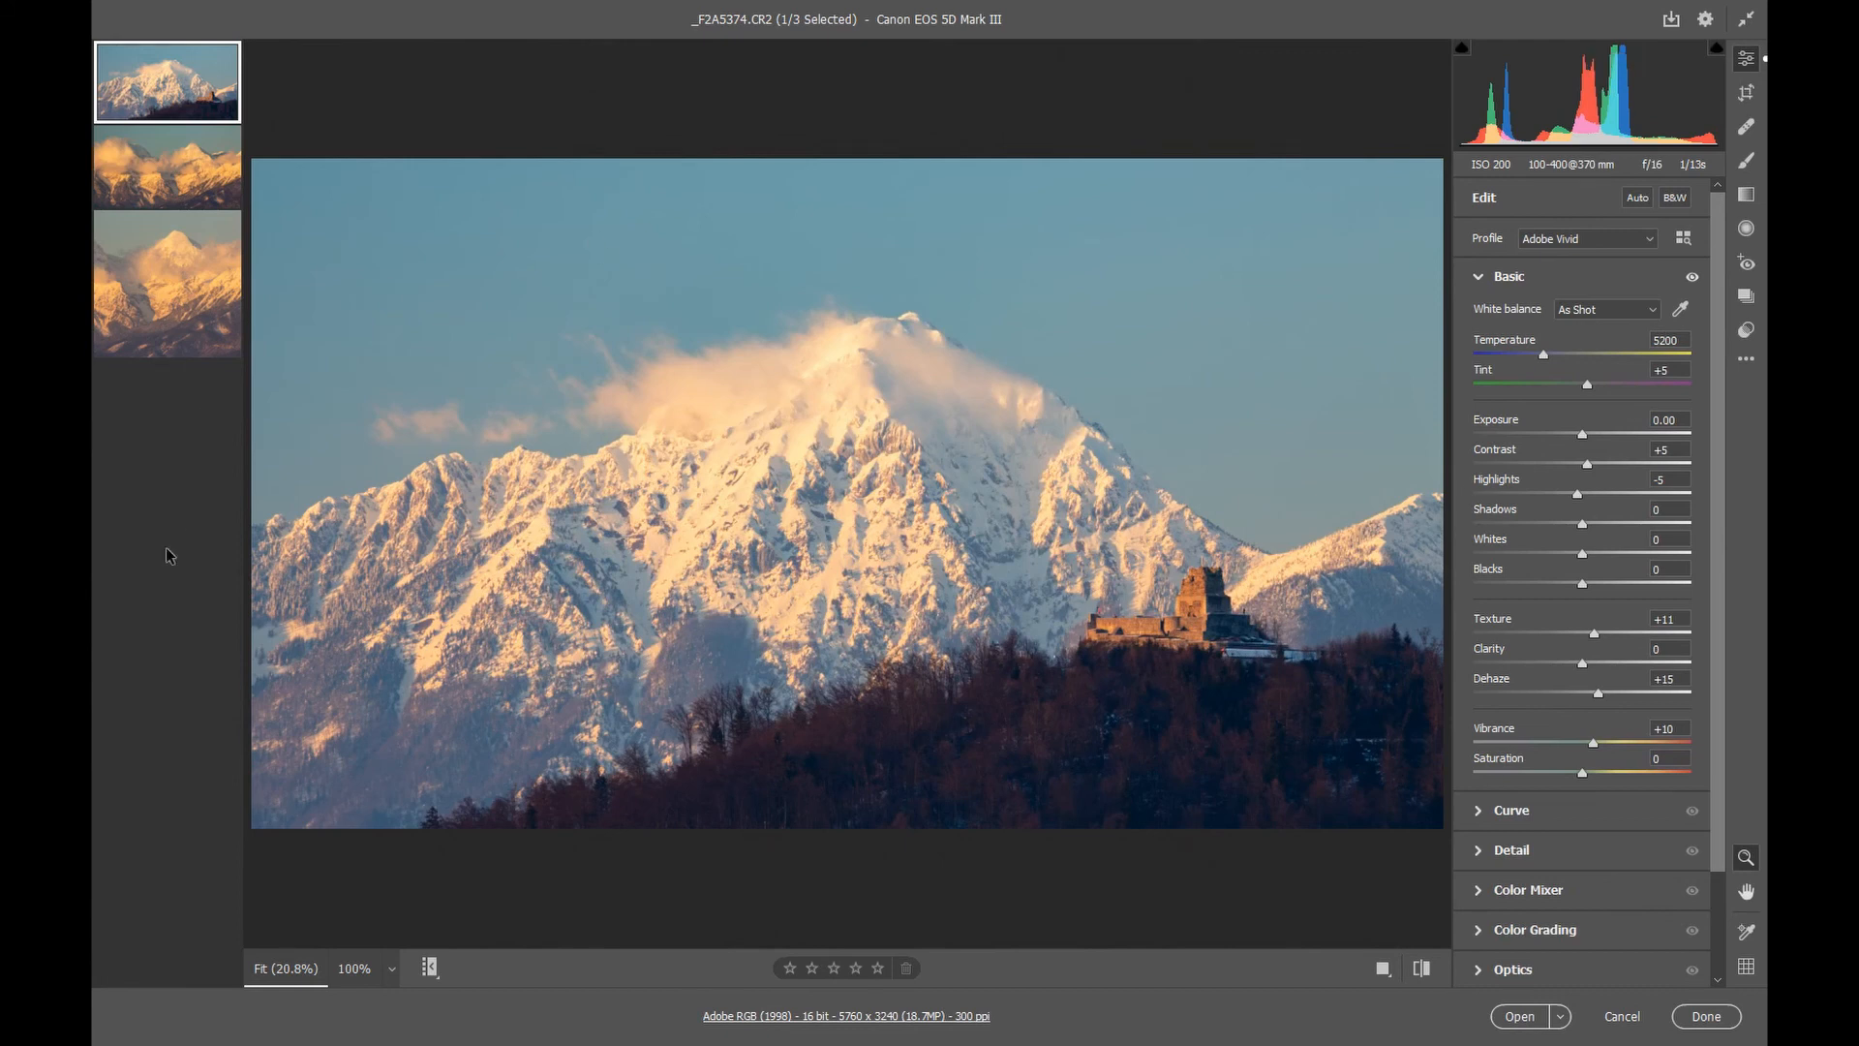
- On the second photo, set the vibrance to +9 and the texture to +10, checking the forested slope at 100% zoom
left_click(149, 190)
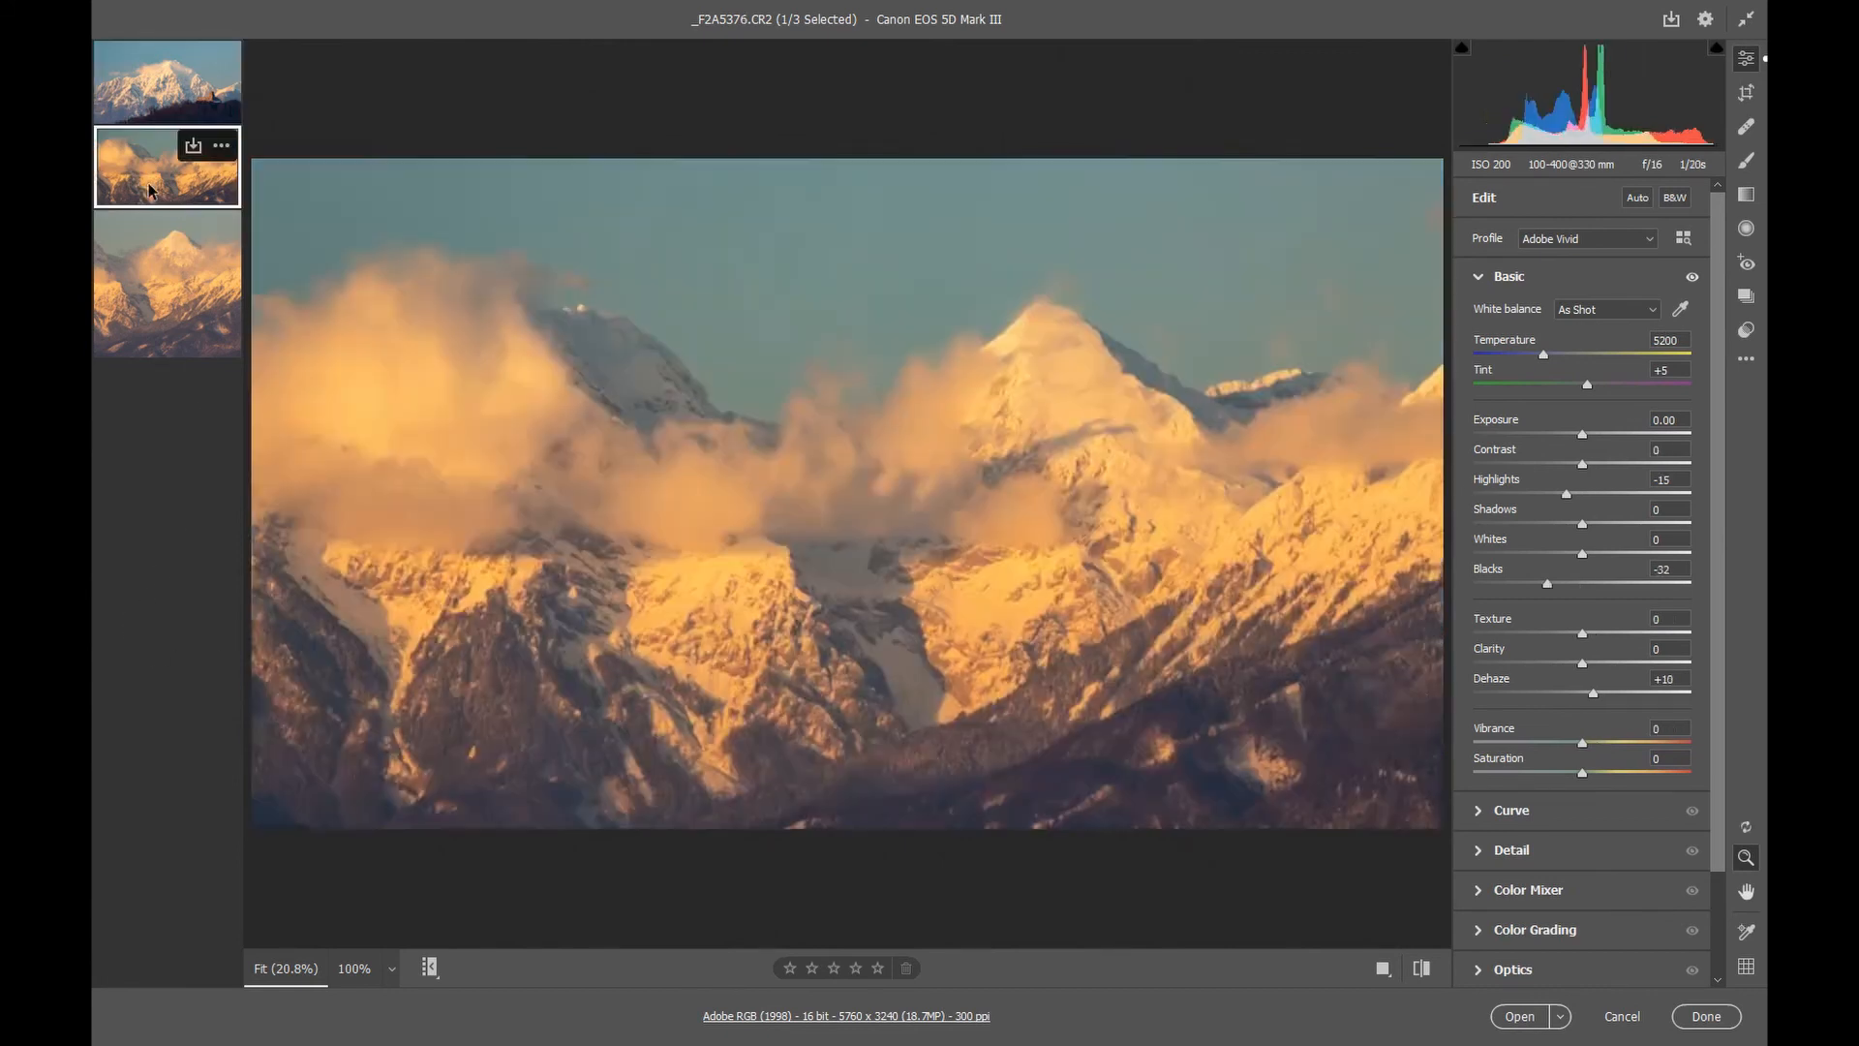
left_click(132, 98)
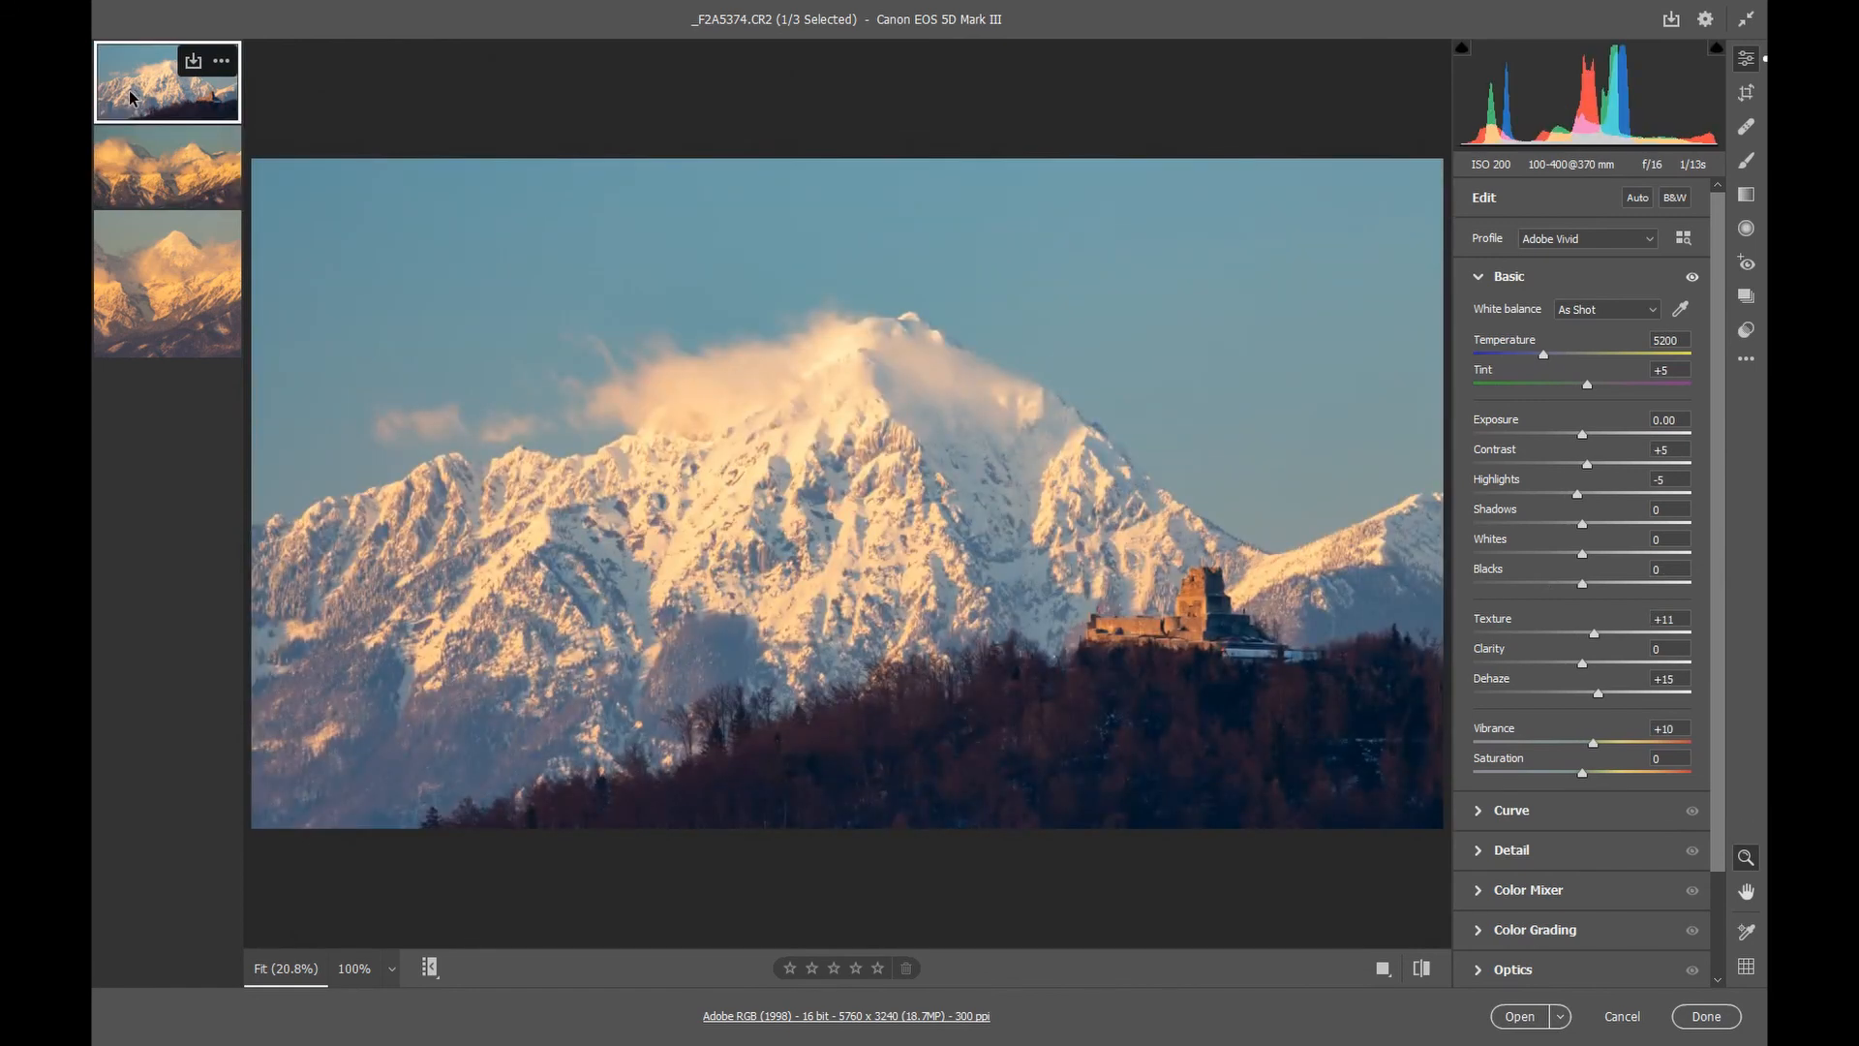
left_click(145, 179)
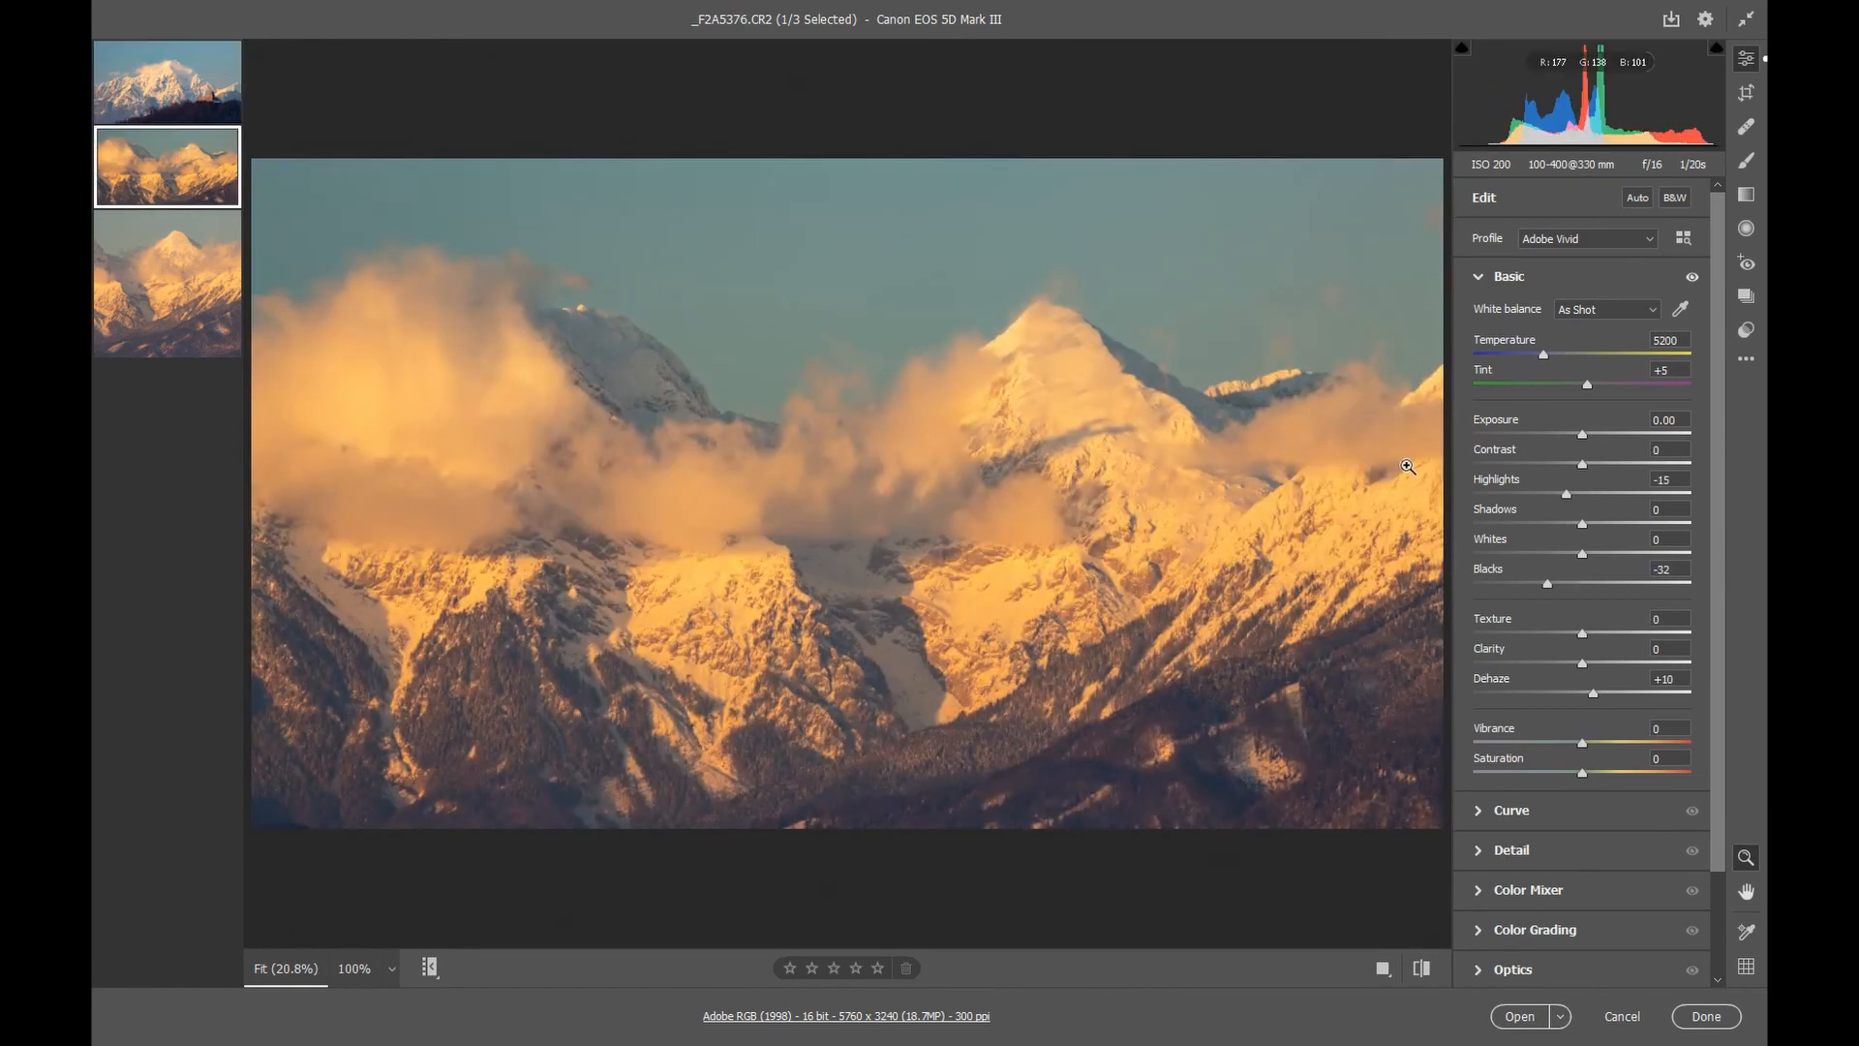
left_click(1594, 741)
left_click_drag(1588, 634, 1595, 639)
left_click(1299, 732)
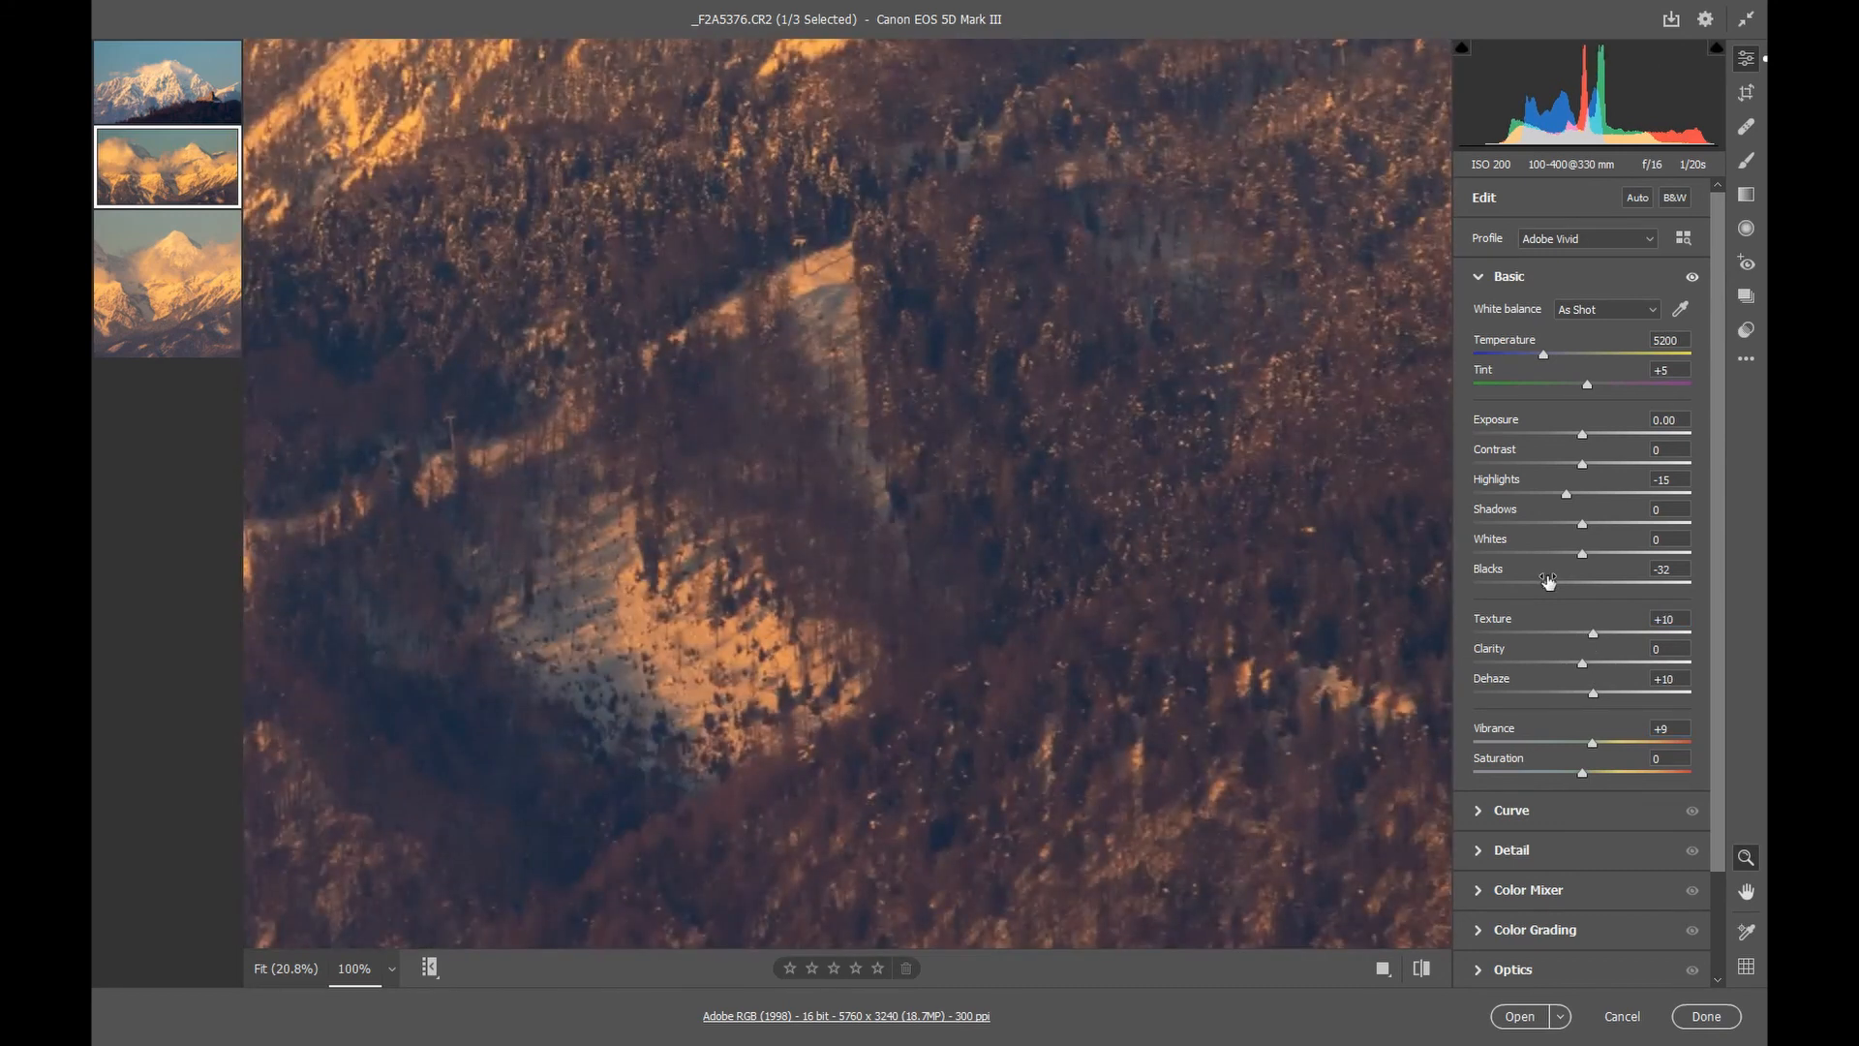
double_click(1593, 634)
left_click_drag(1582, 633, 1593, 634)
left_click(851, 509)
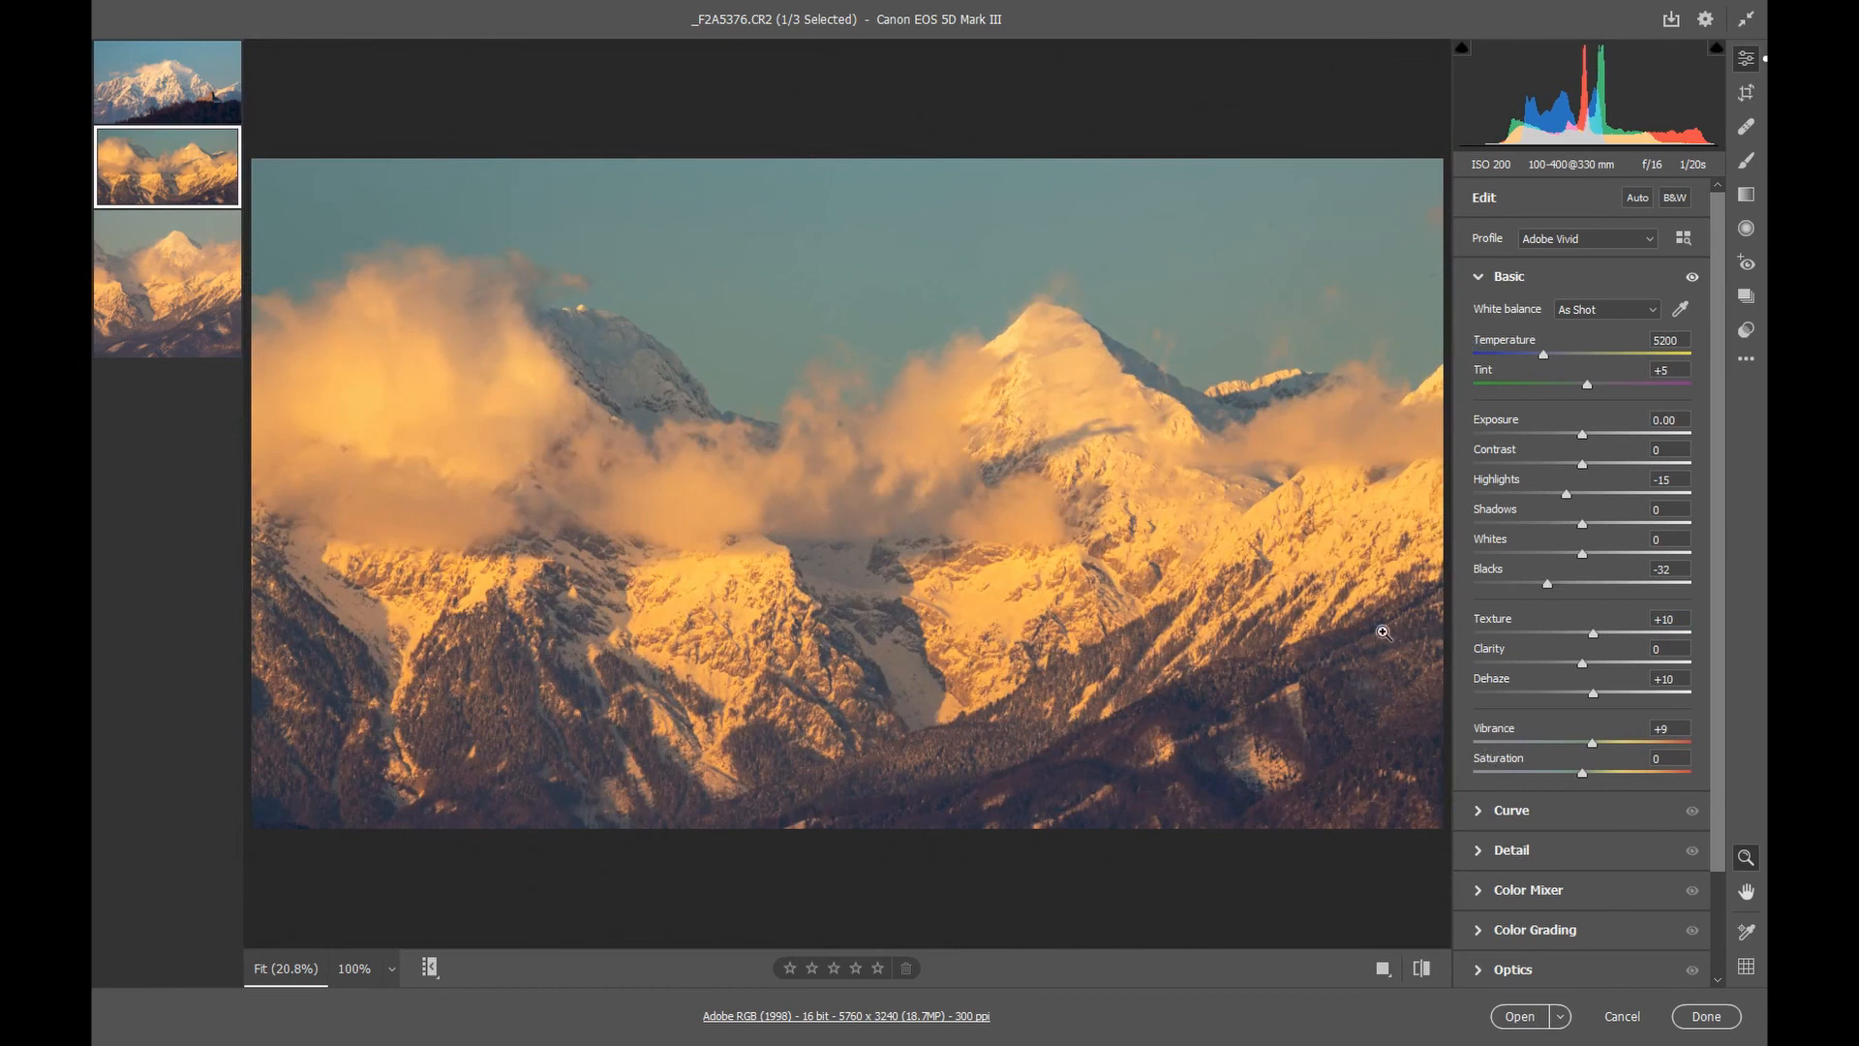
- On the third photo, set the contrast to +7, the highlights to -21 and the blacks to -25
left_click(178, 279)
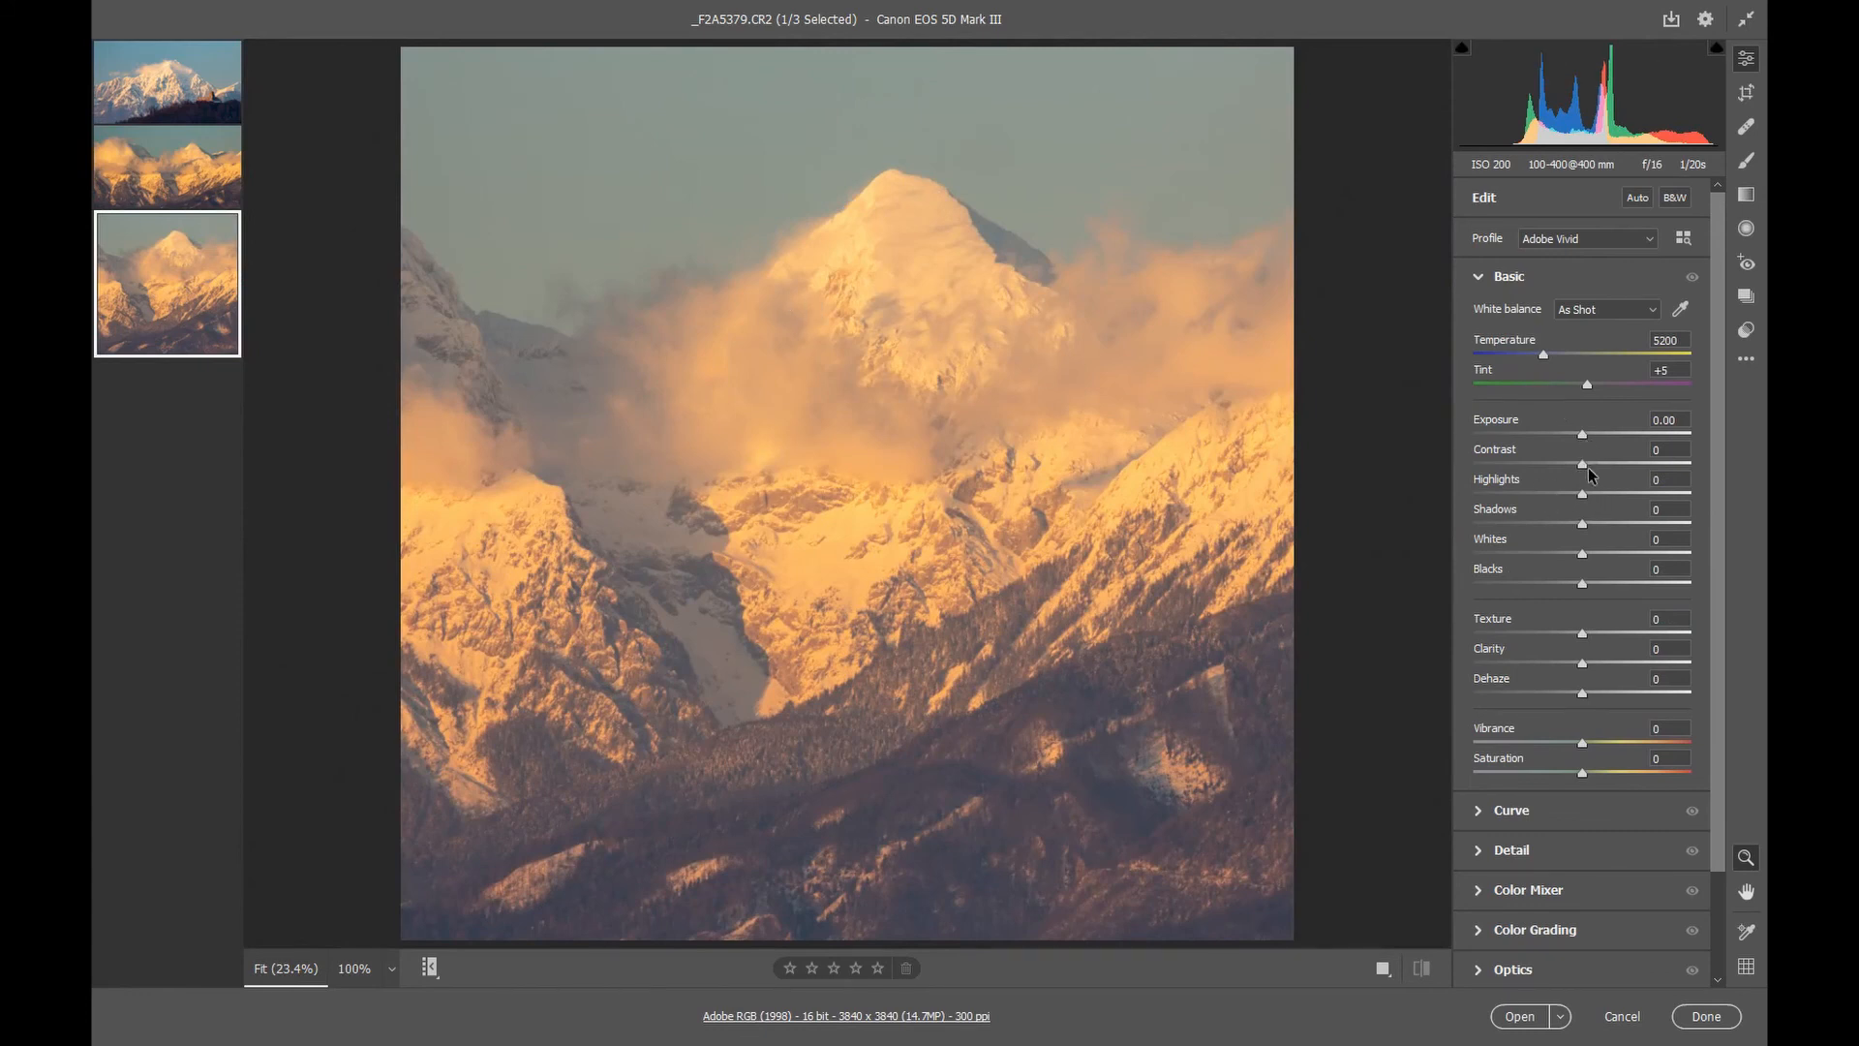
left_click_drag(1589, 473, 1561, 491)
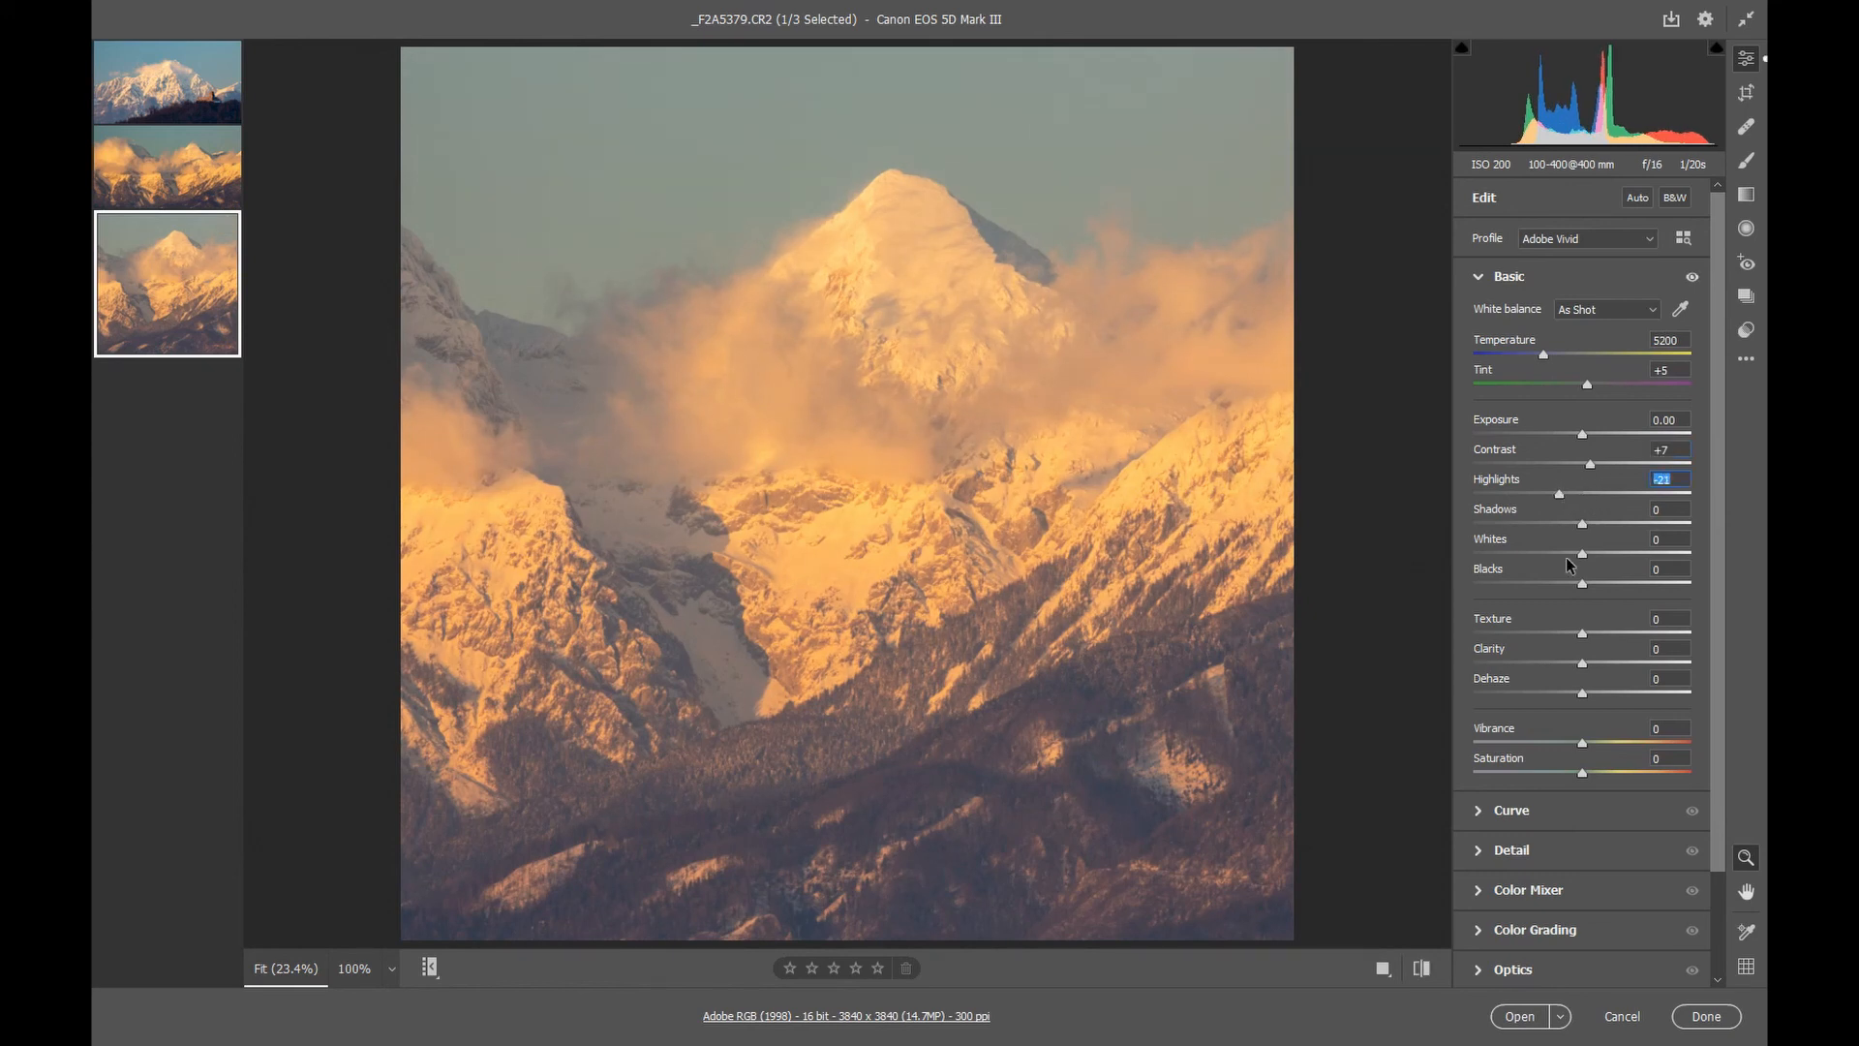
left_click_drag(1590, 581, 1557, 581)
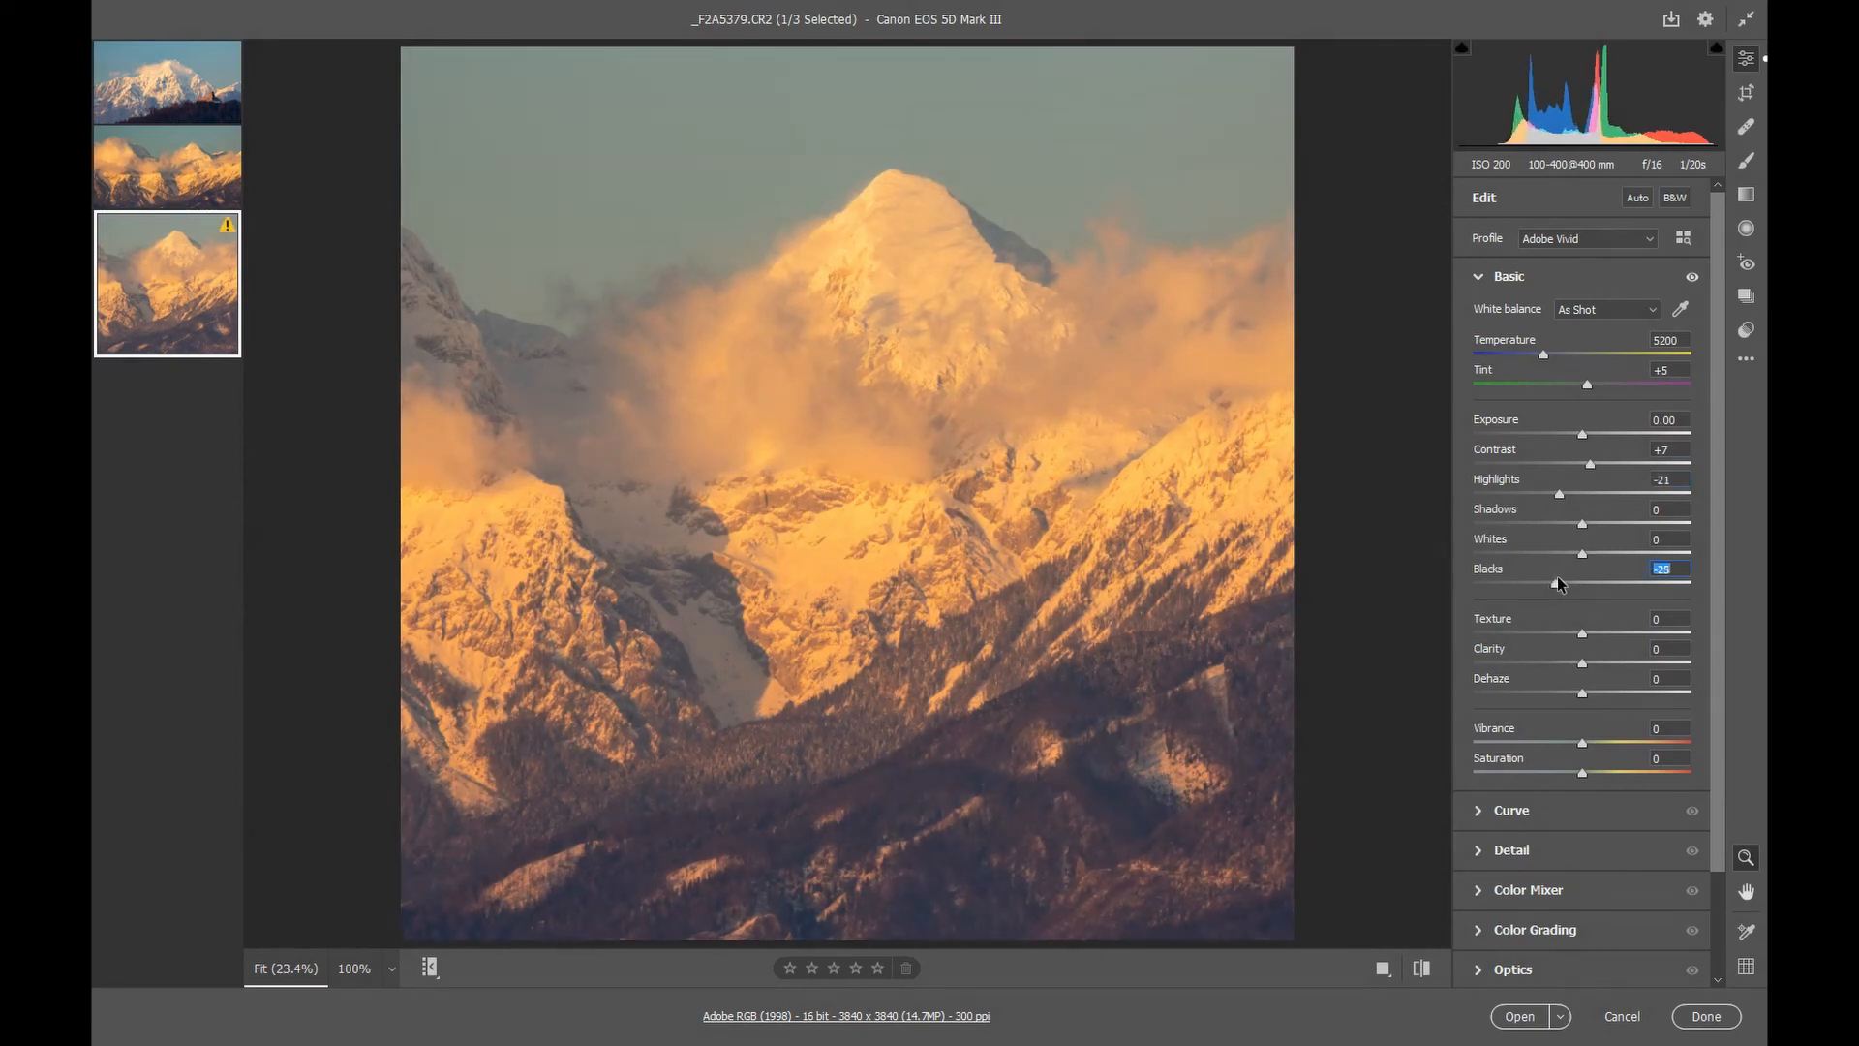
- Set the third photo's dehaze to +10, texture to +10 and vibrance to +5
left_click_drag(1588, 694, 1592, 636)
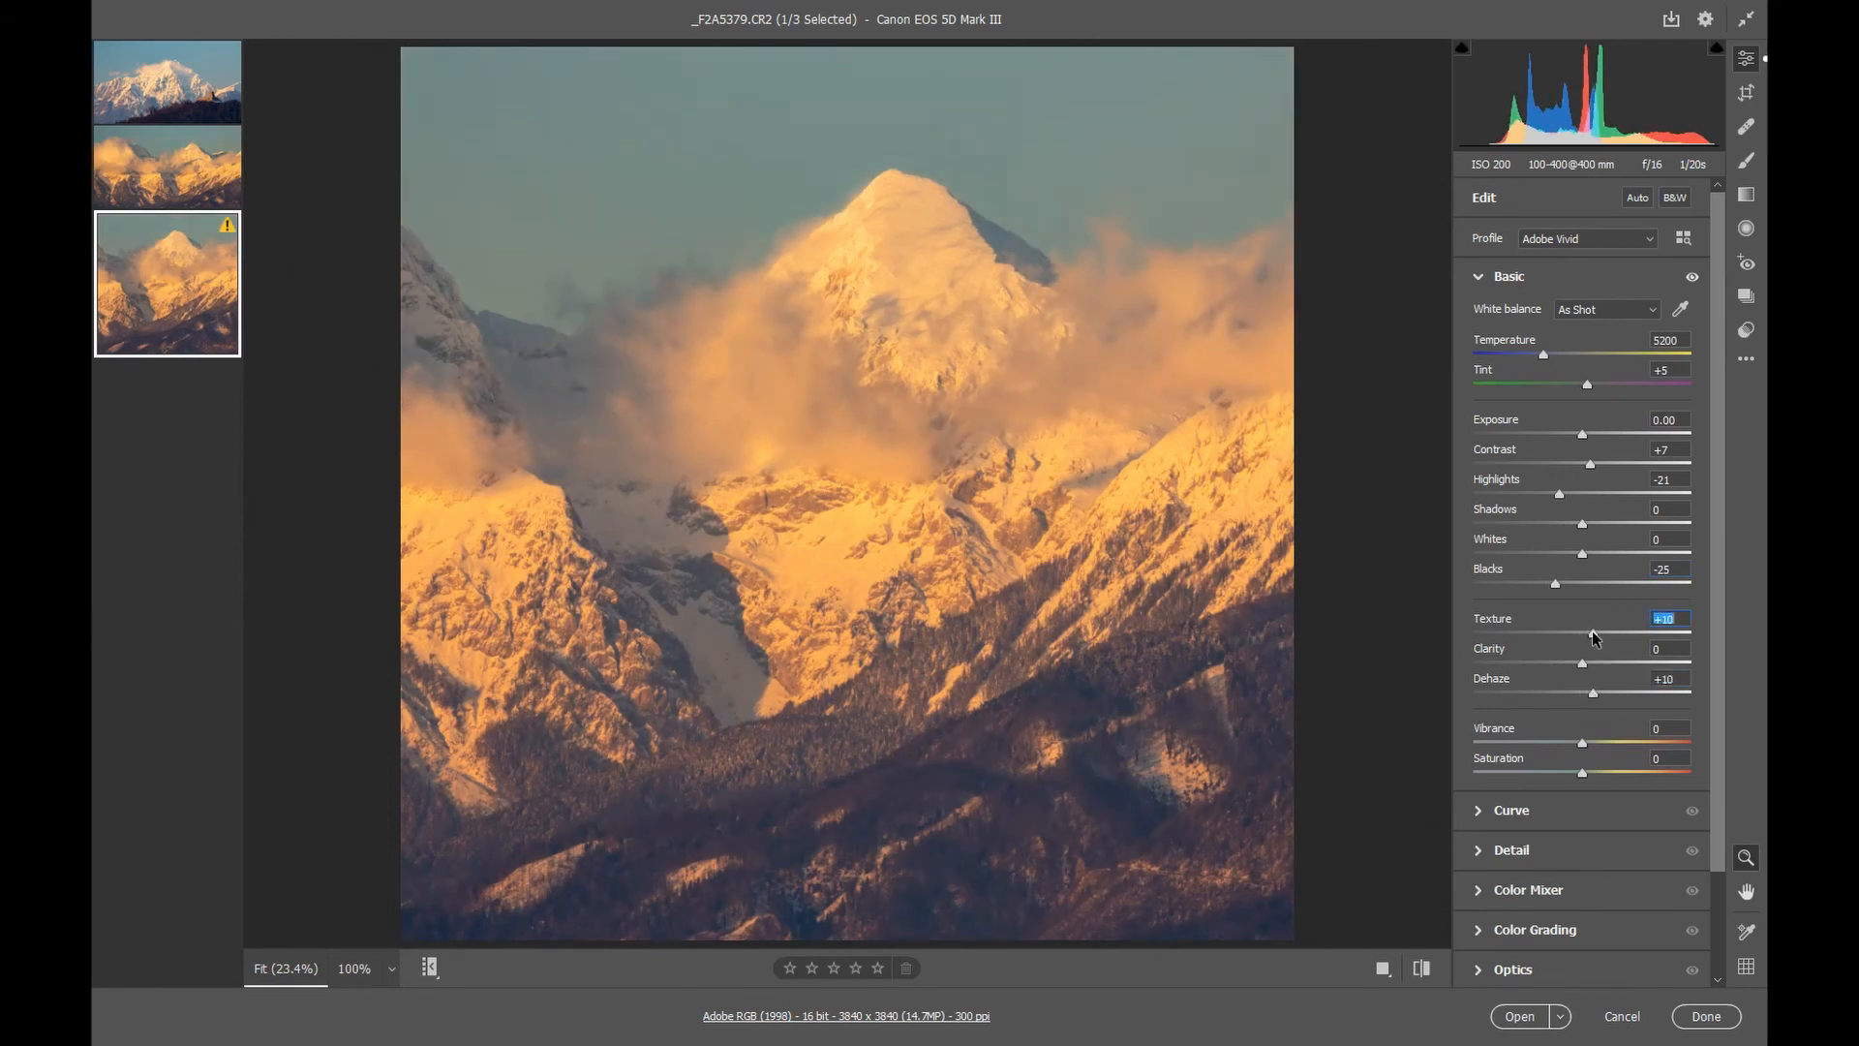
left_click_drag(1585, 744, 1589, 748)
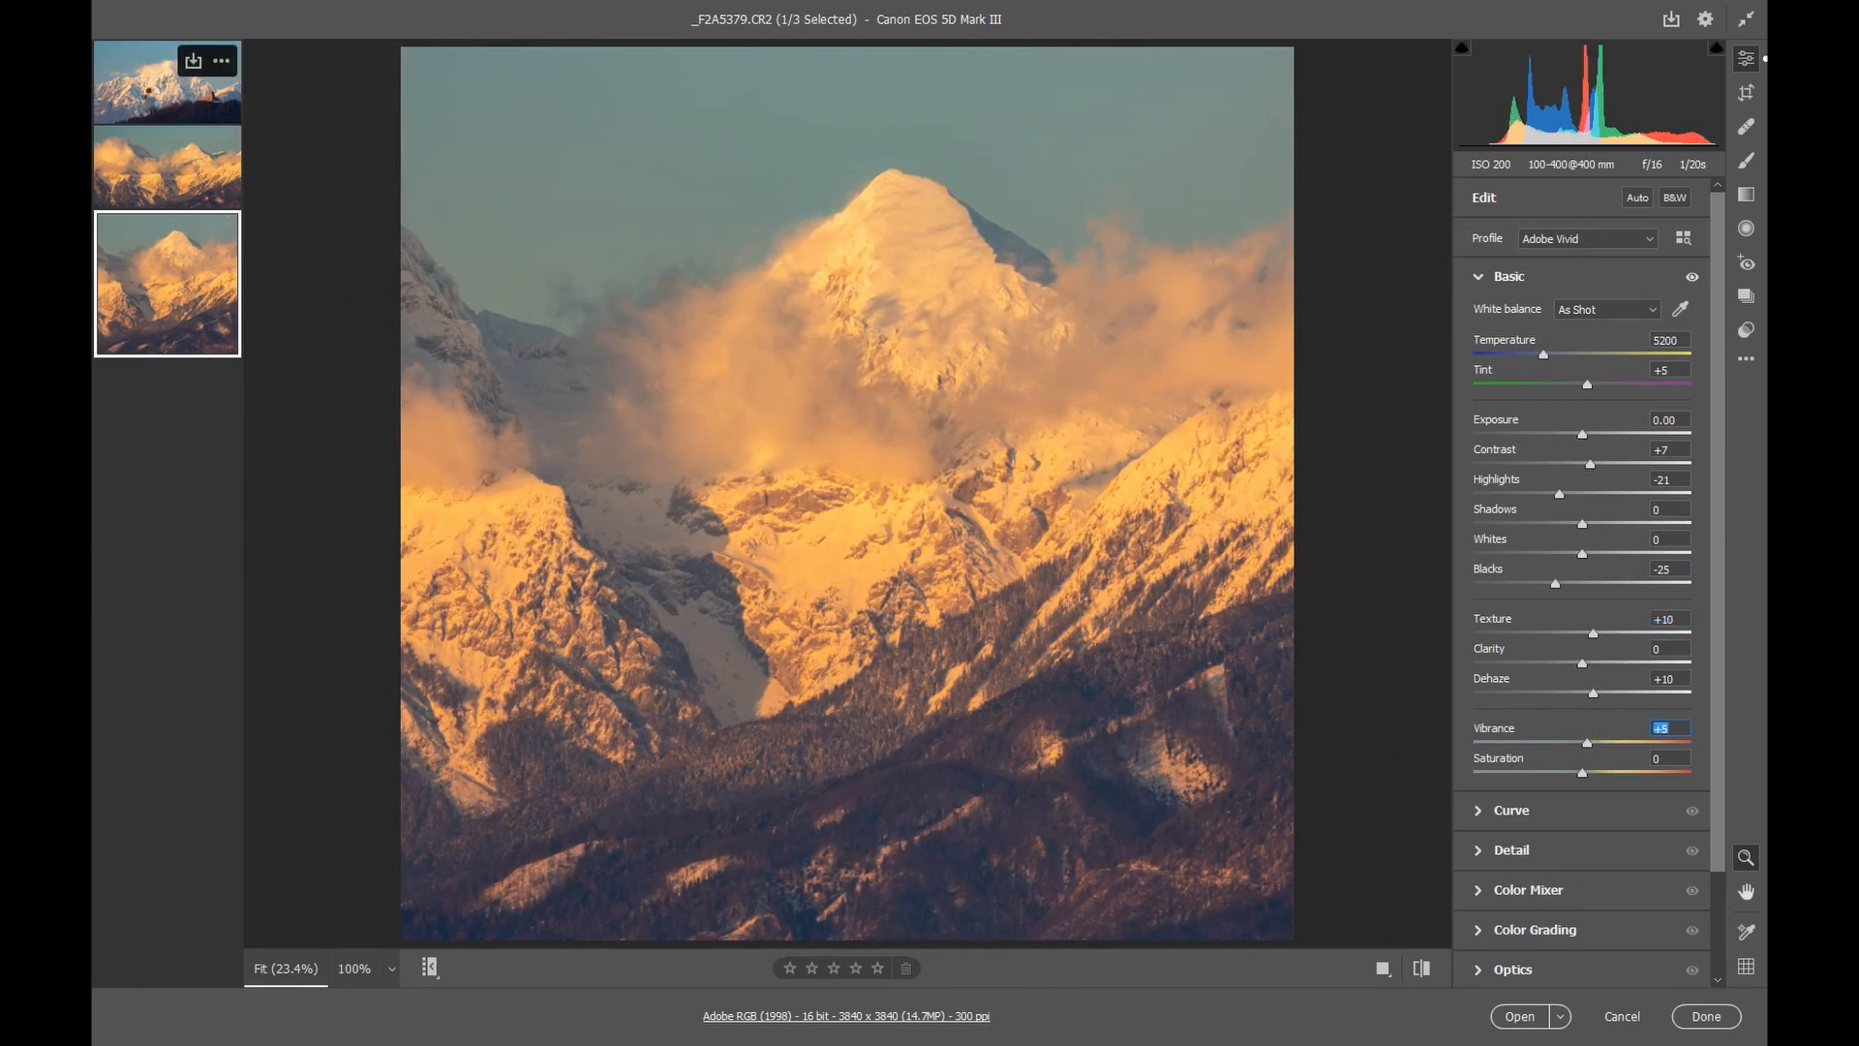
- Select all three photos in the filmstrip, with the castle and mountain photo as the active one
left_click(153, 101)
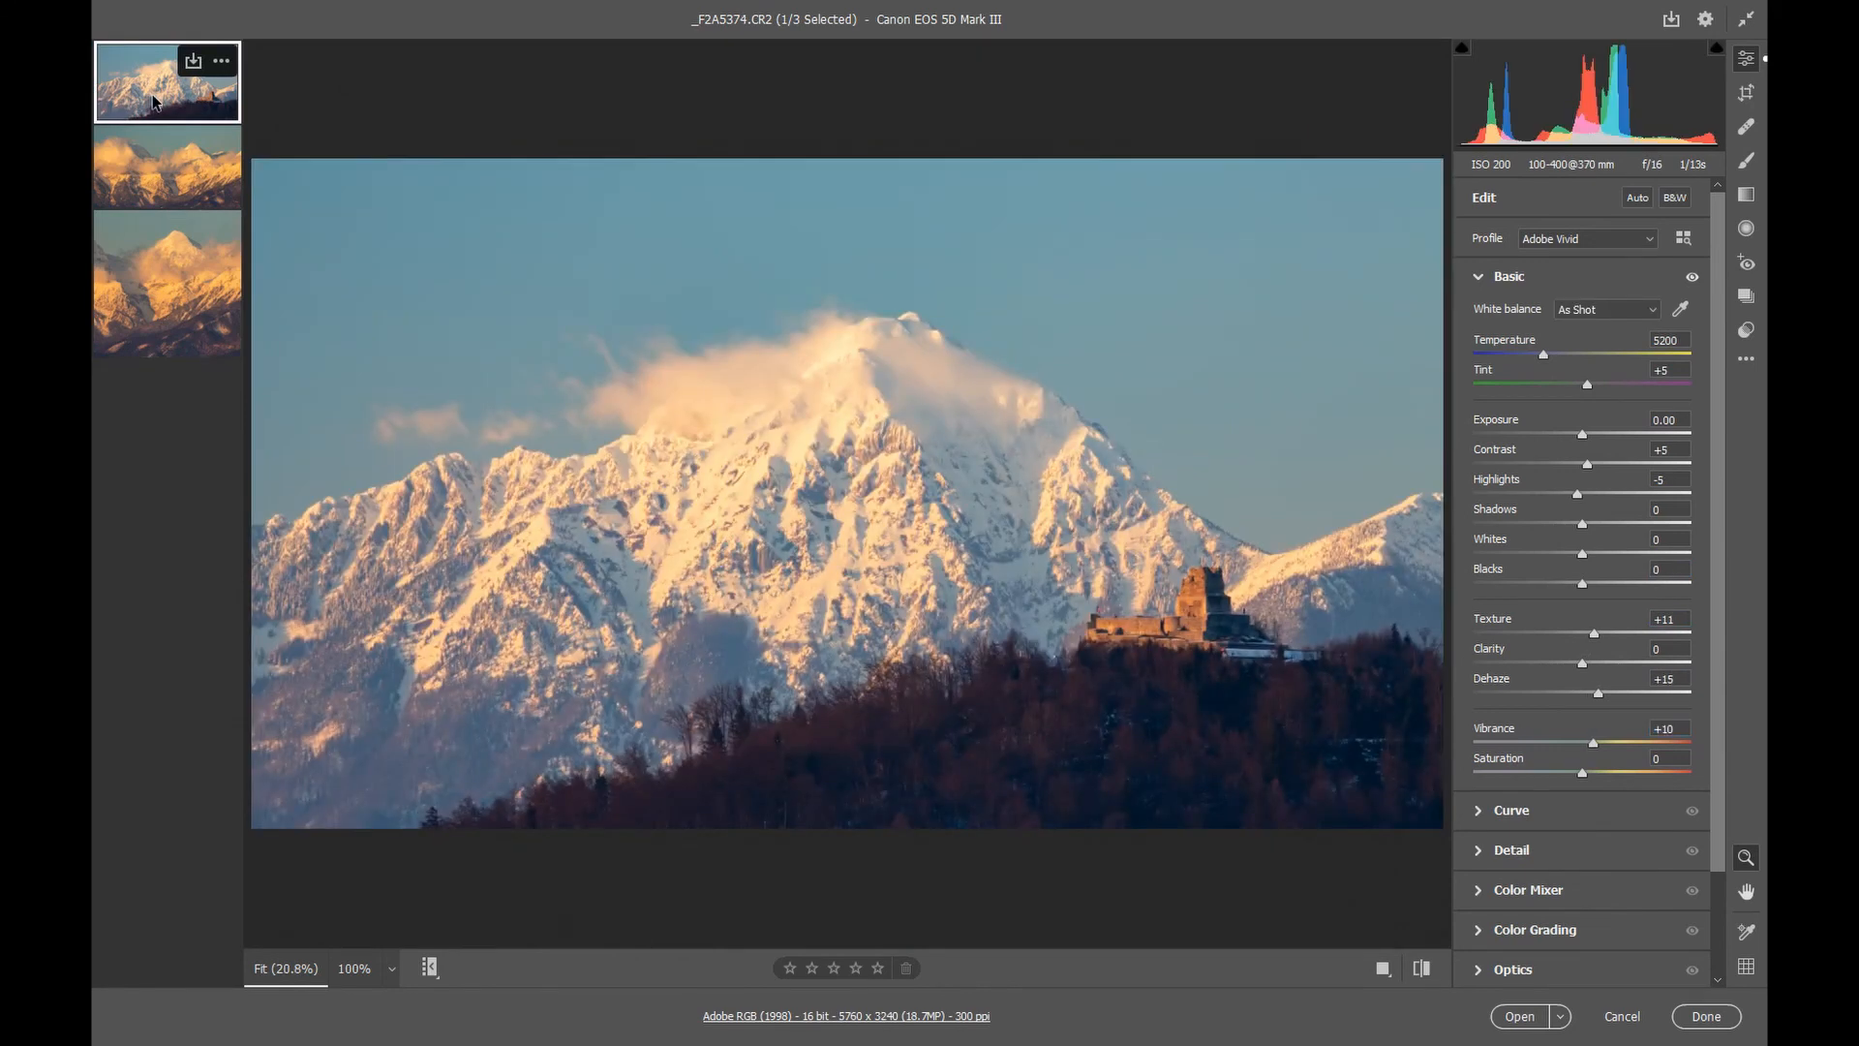
right_click(154, 102)
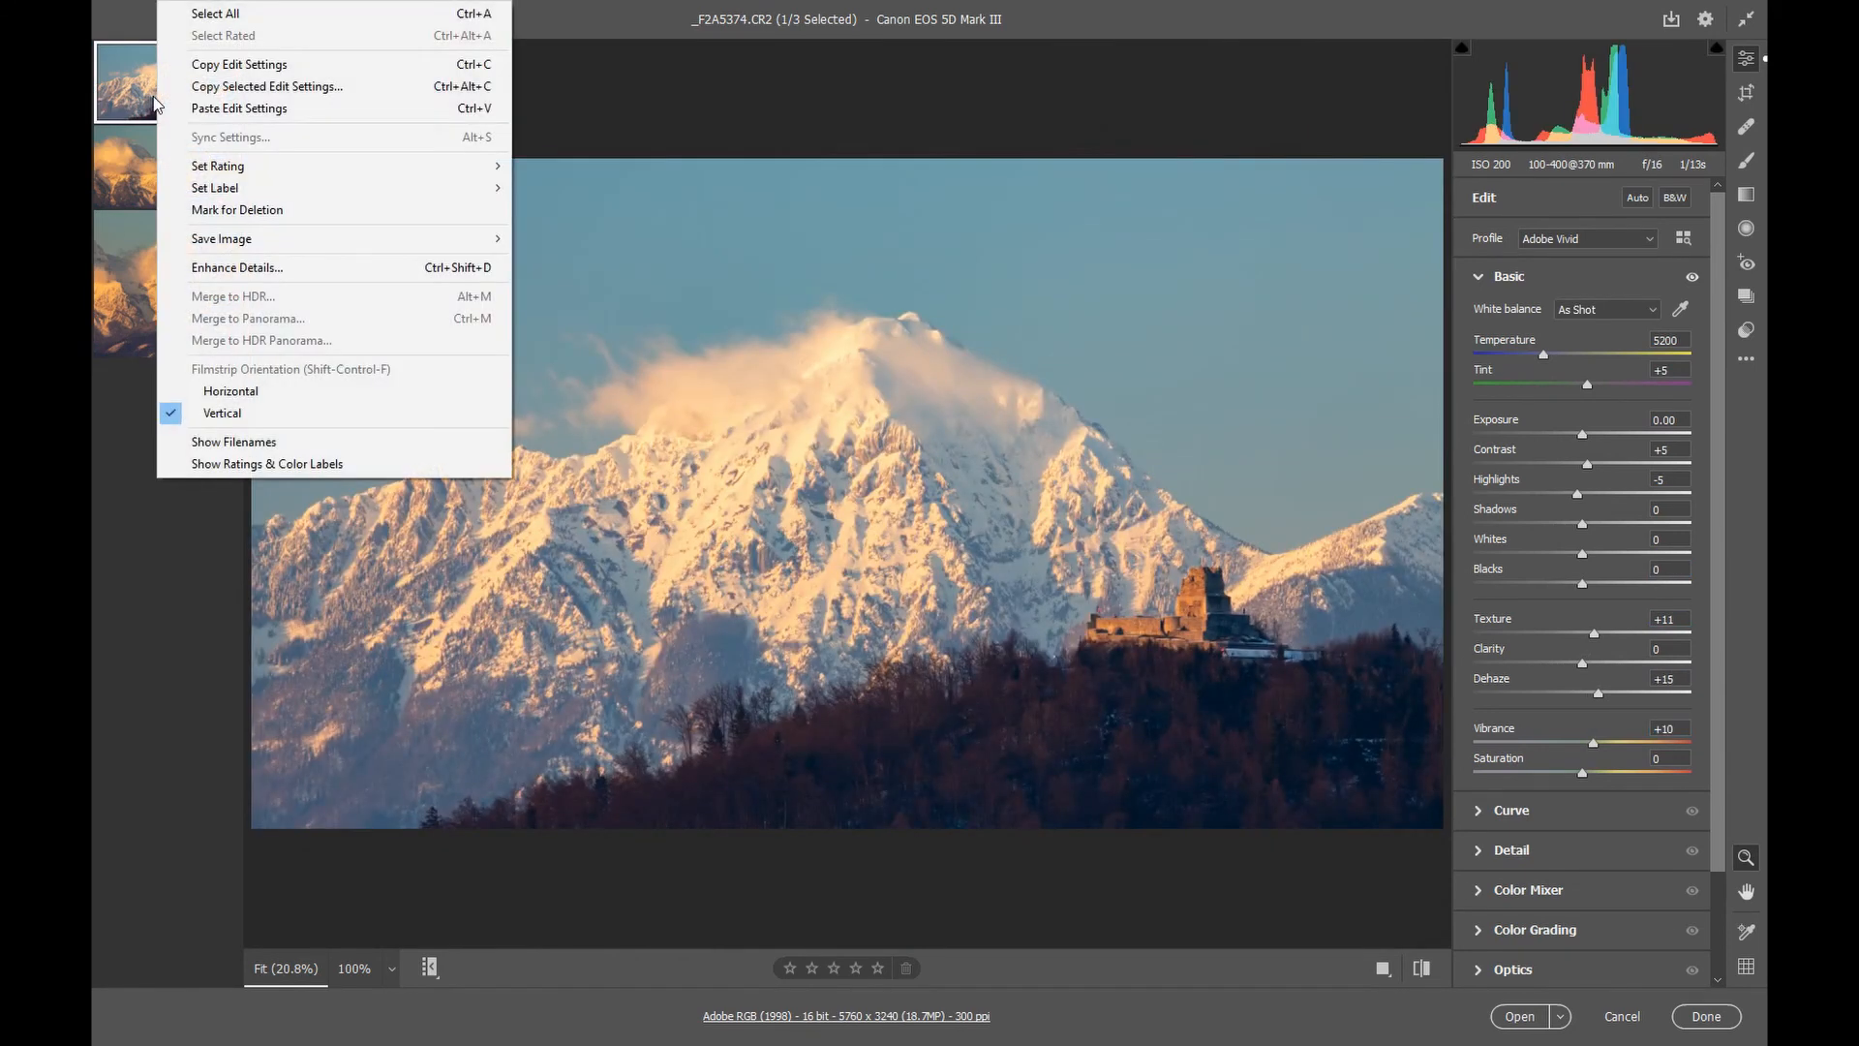
left_click(202, 15)
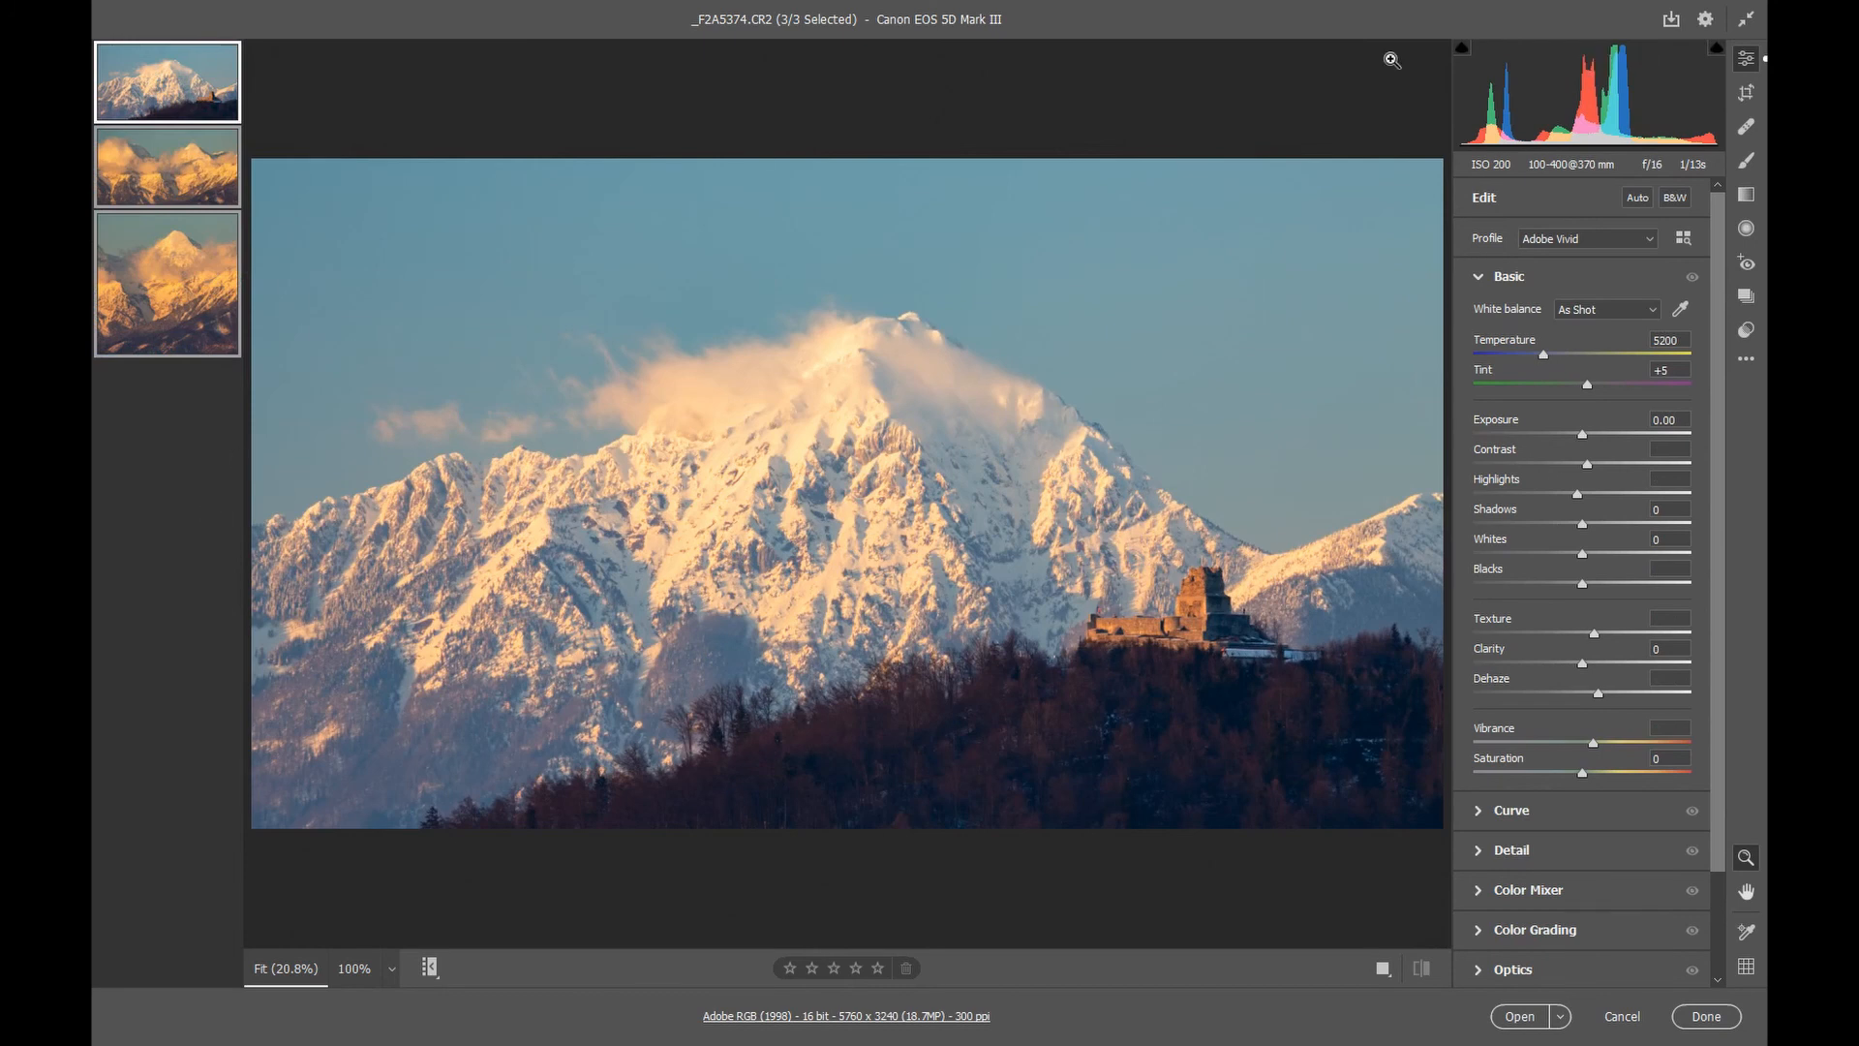
- Bring up the save options for the selected photos and choose the TIFFs folder inside "Smlednik Castle view - 15-1-21" as the destination
left_click(1672, 22)
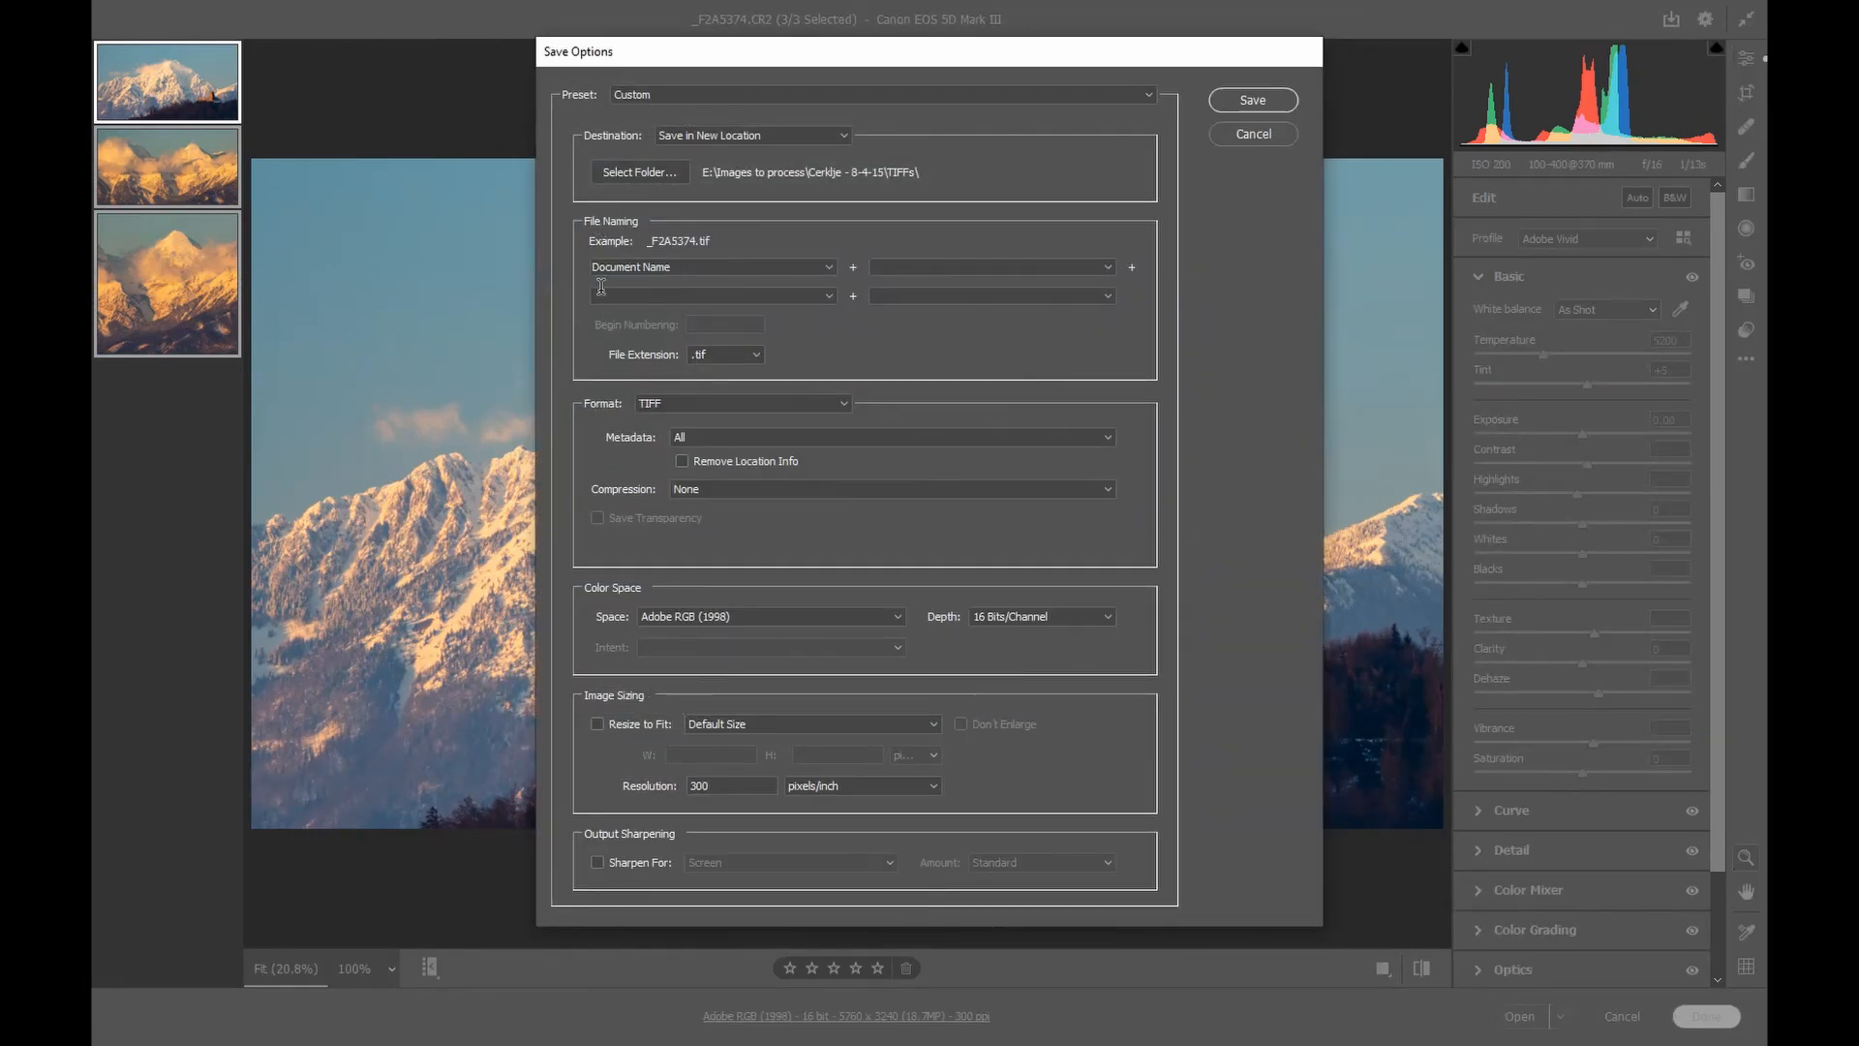
left_click(639, 172)
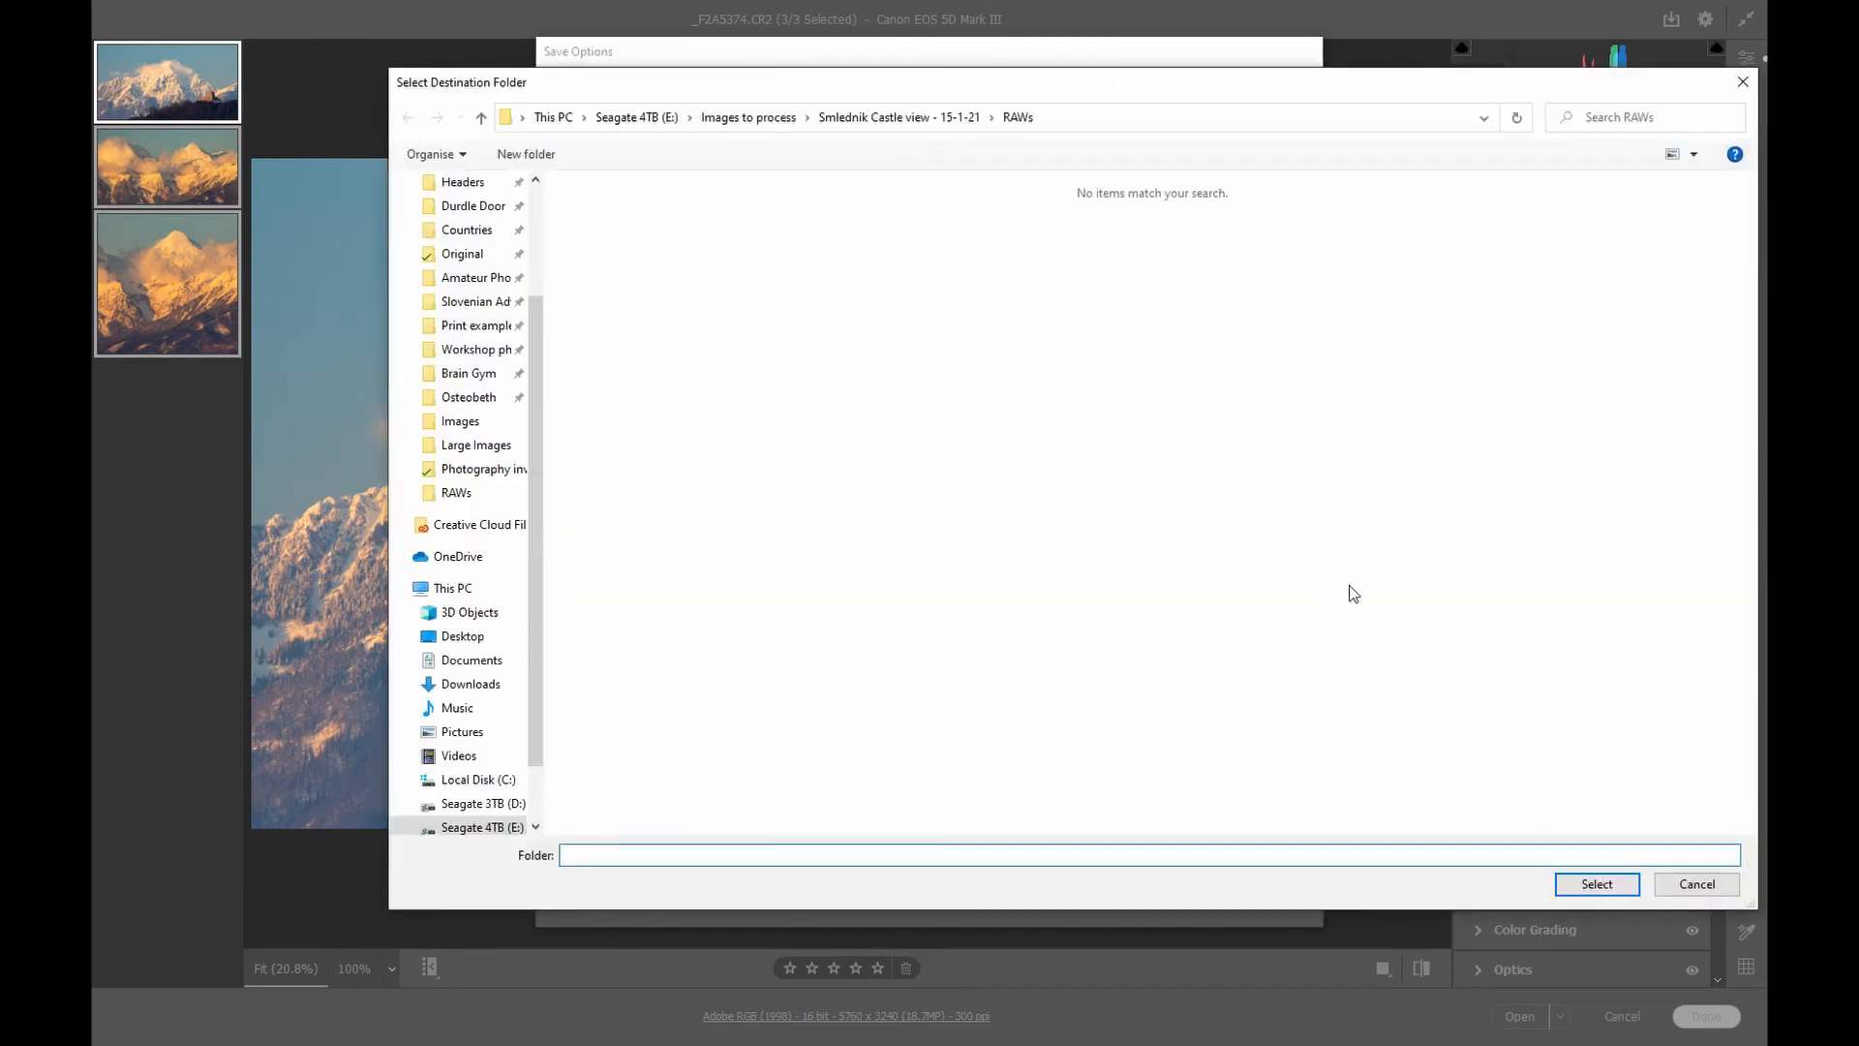
left_click(925, 118)
double_click(710, 253)
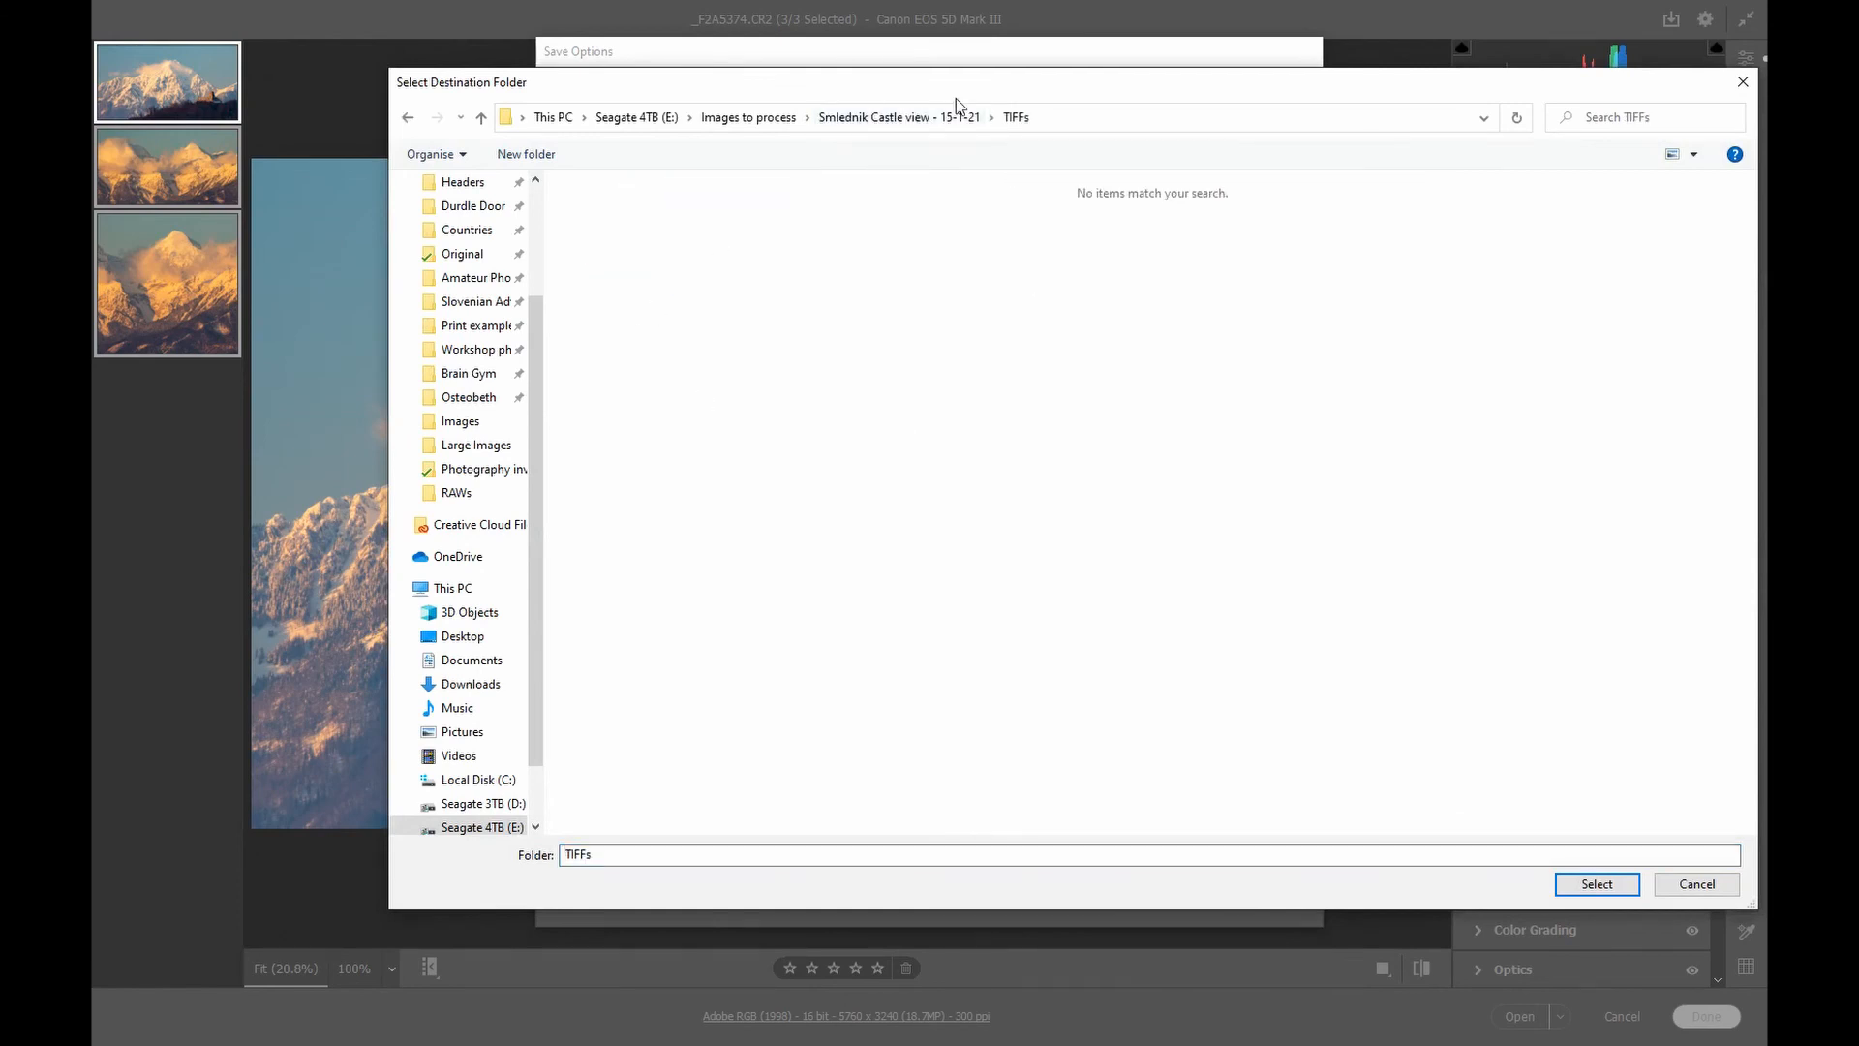
left_click(1578, 885)
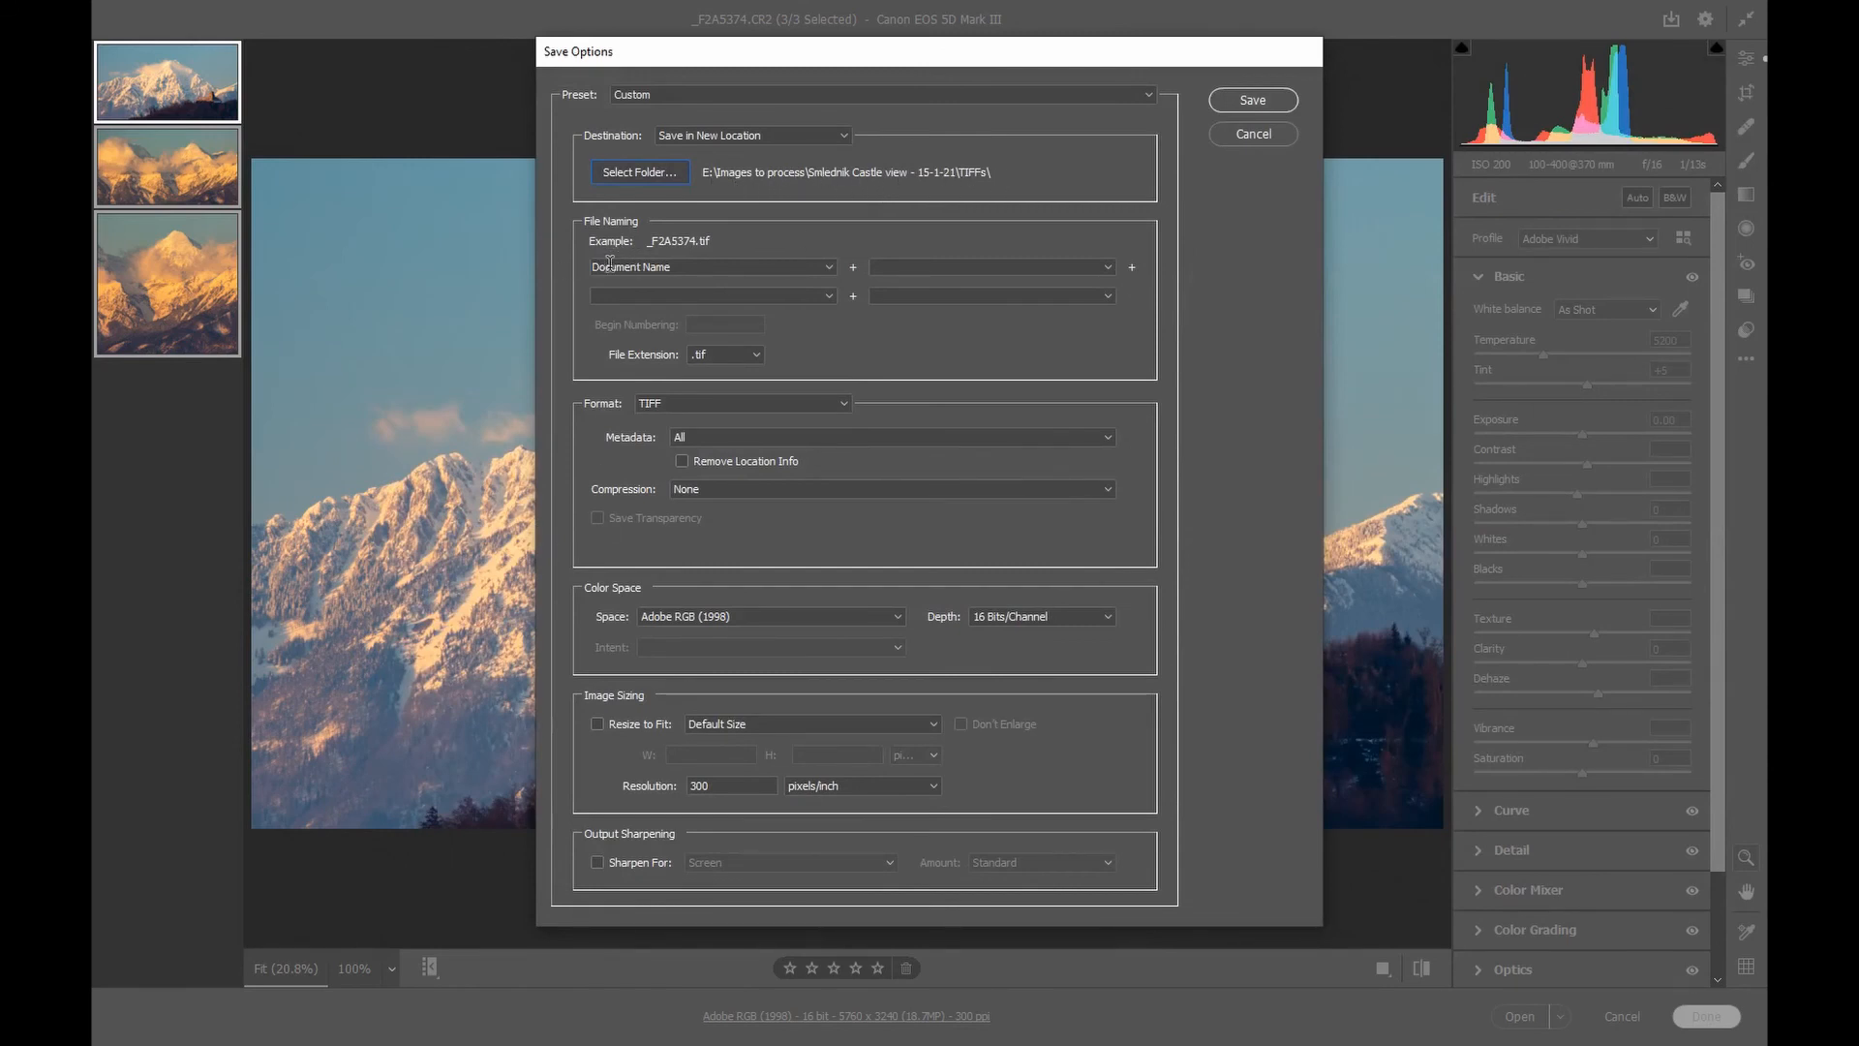
- Examine the choices for file naming, file extension, format, metadata and compression in the save options
left_click(821, 270)
left_click(791, 284)
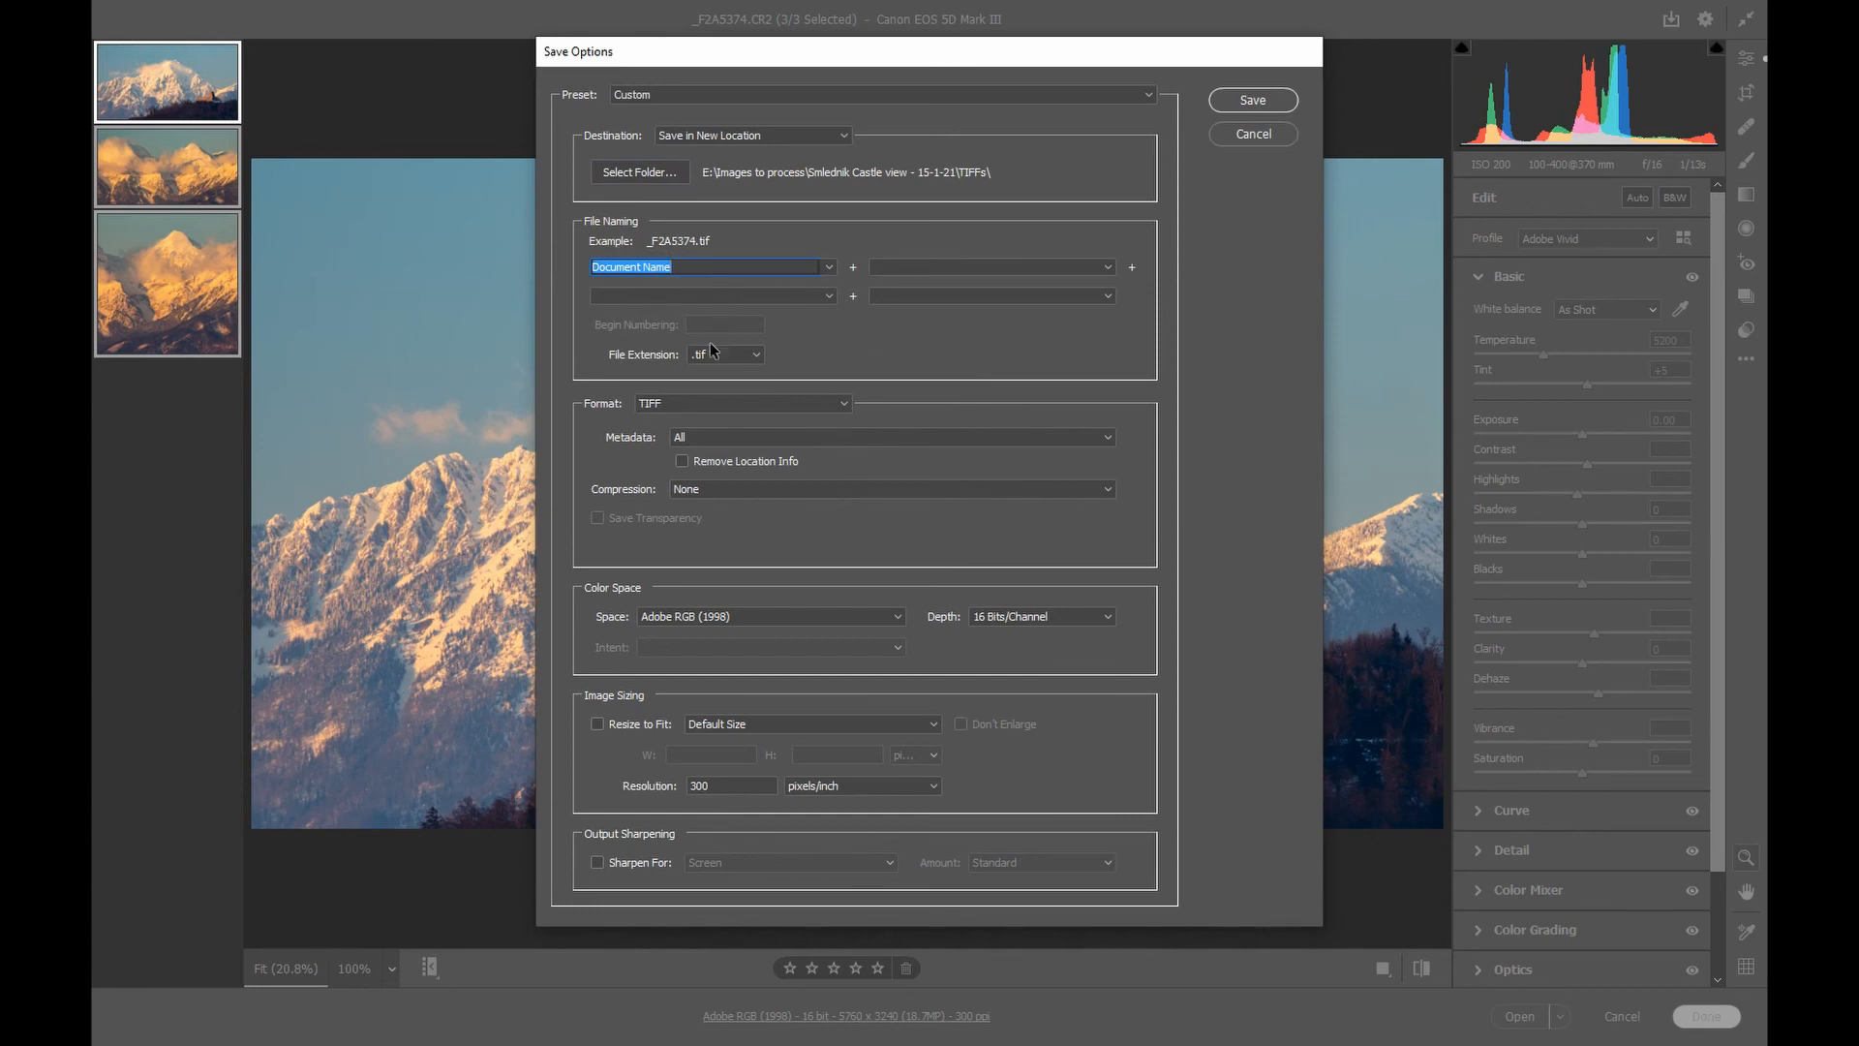
left_click(754, 355)
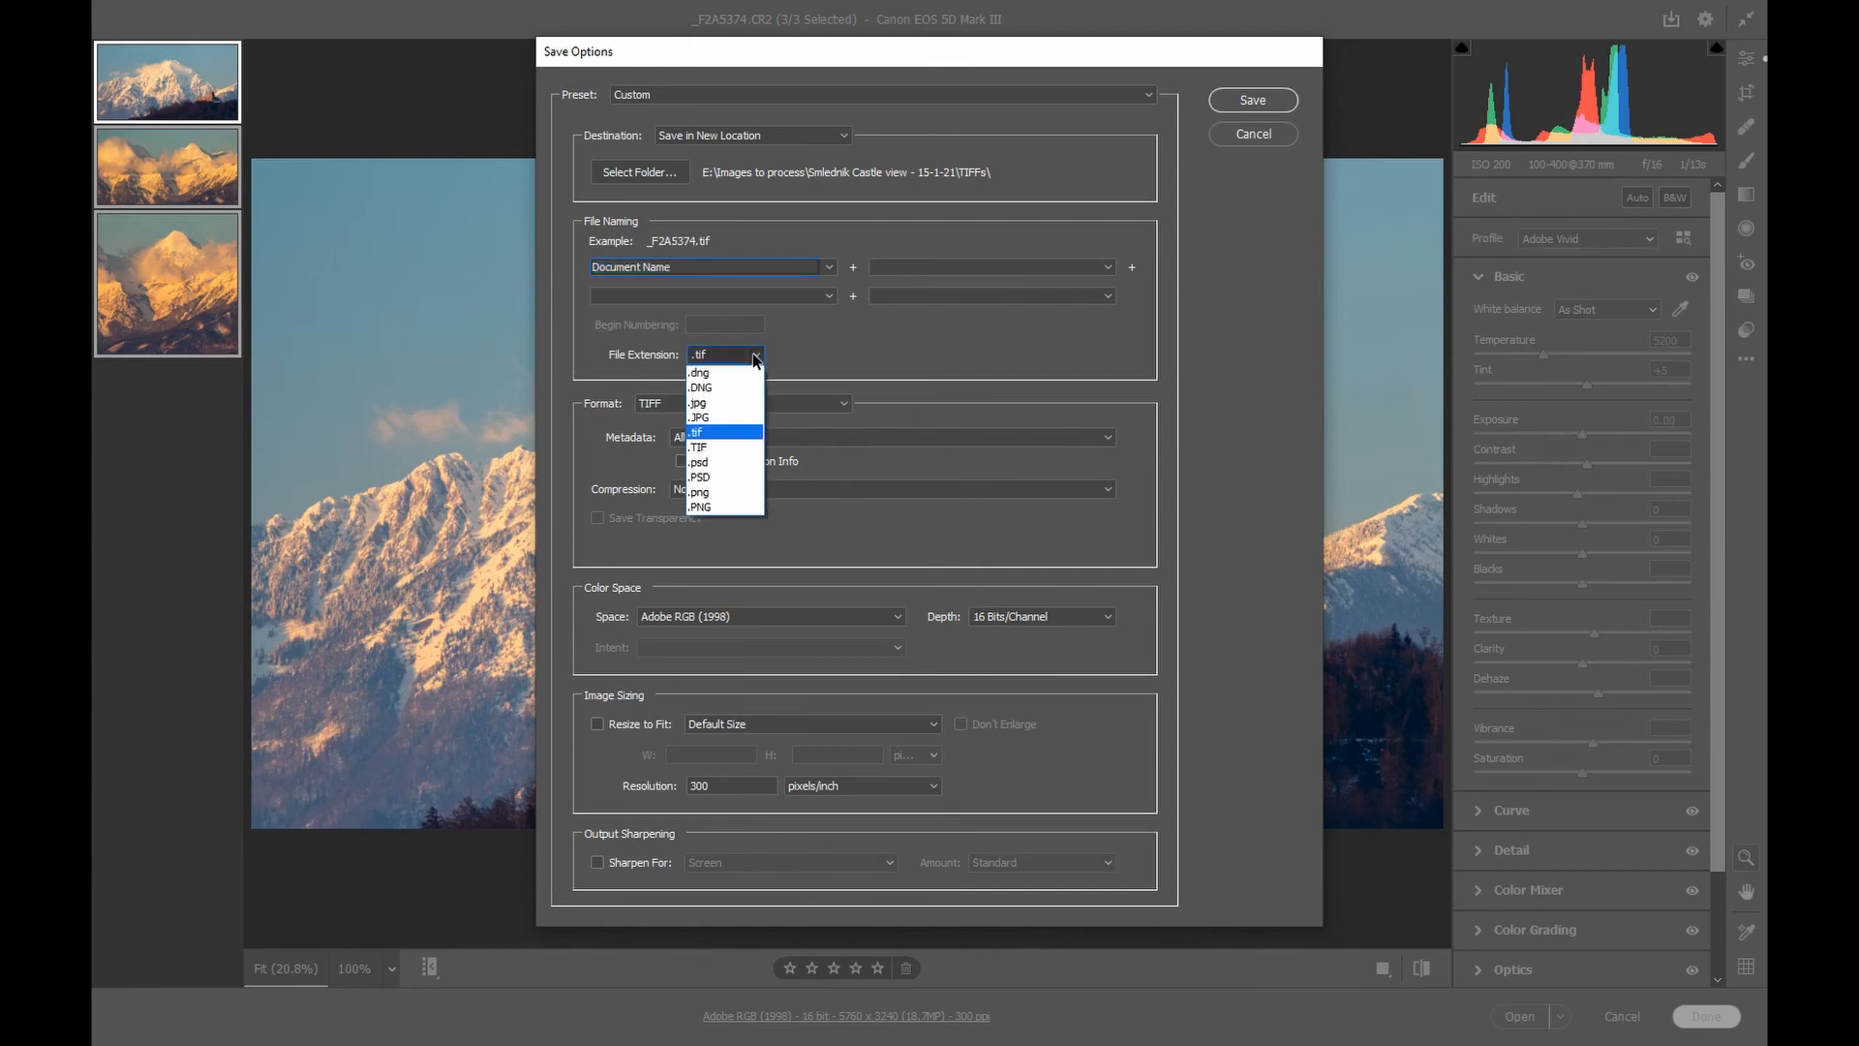
left_click(756, 357)
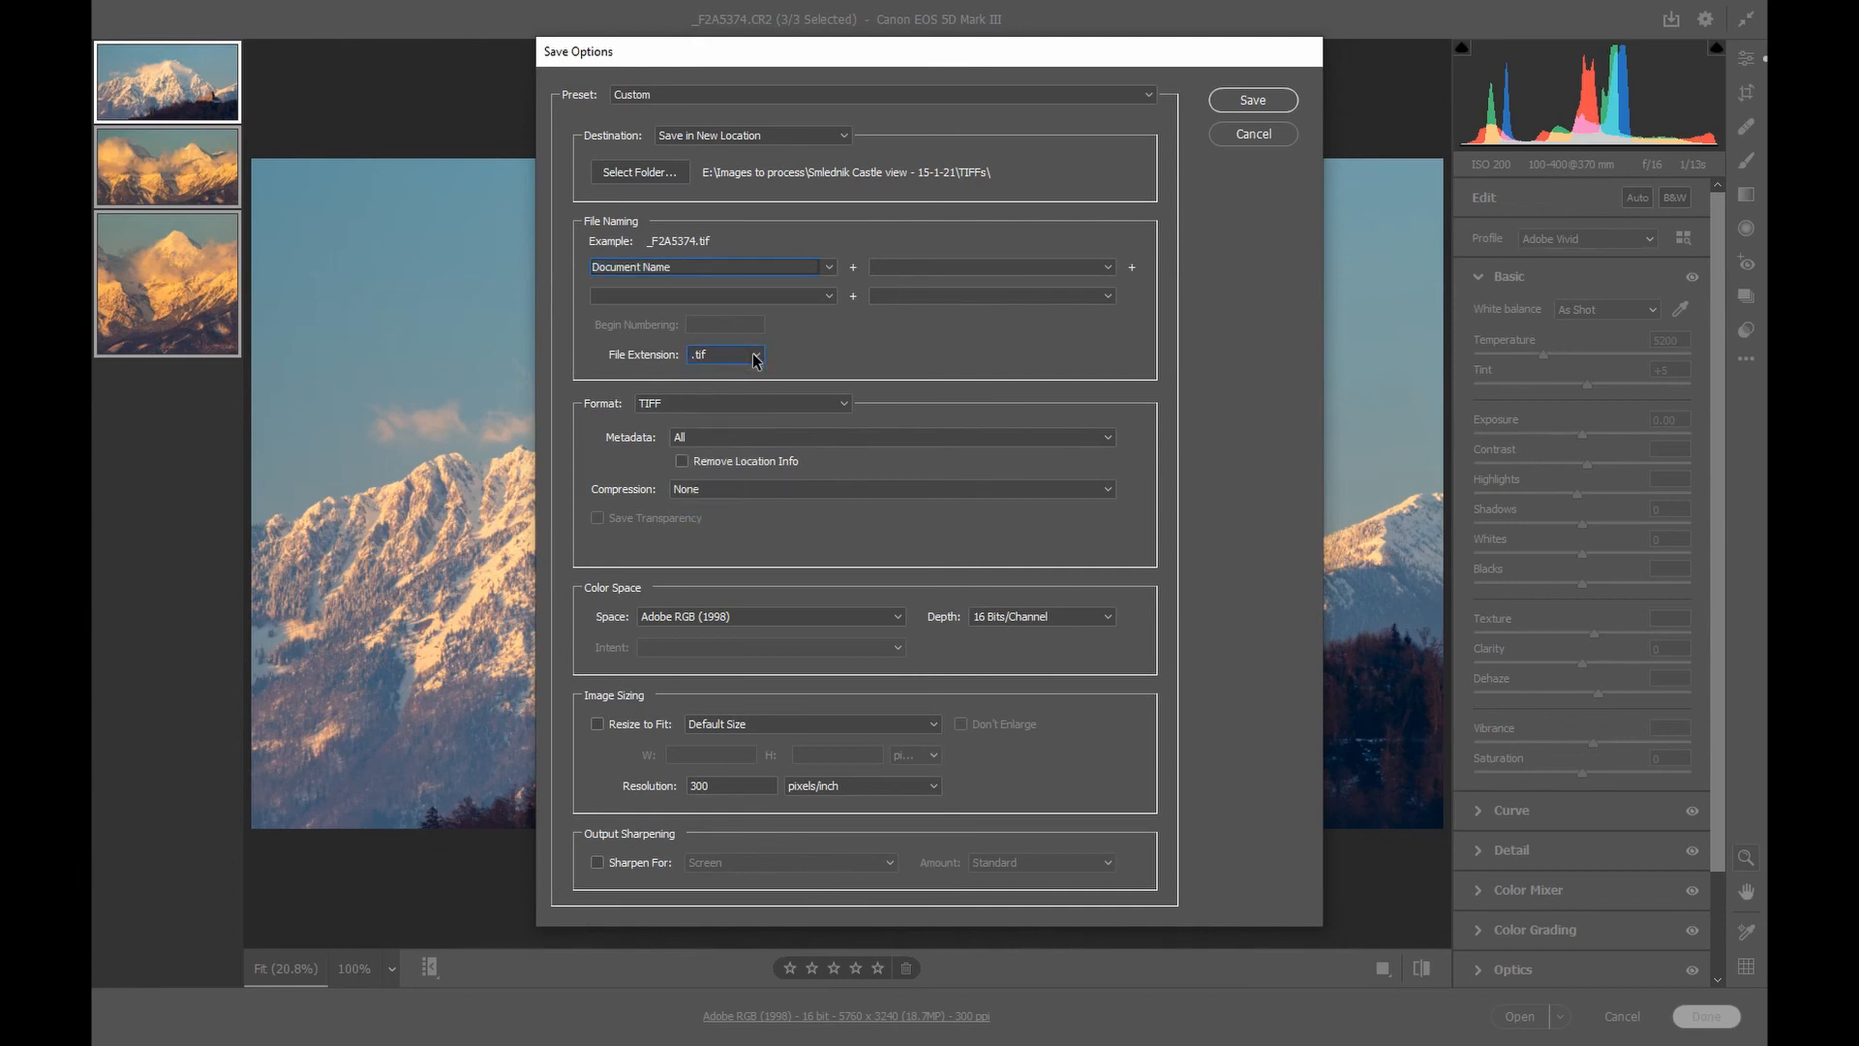
left_click(740, 403)
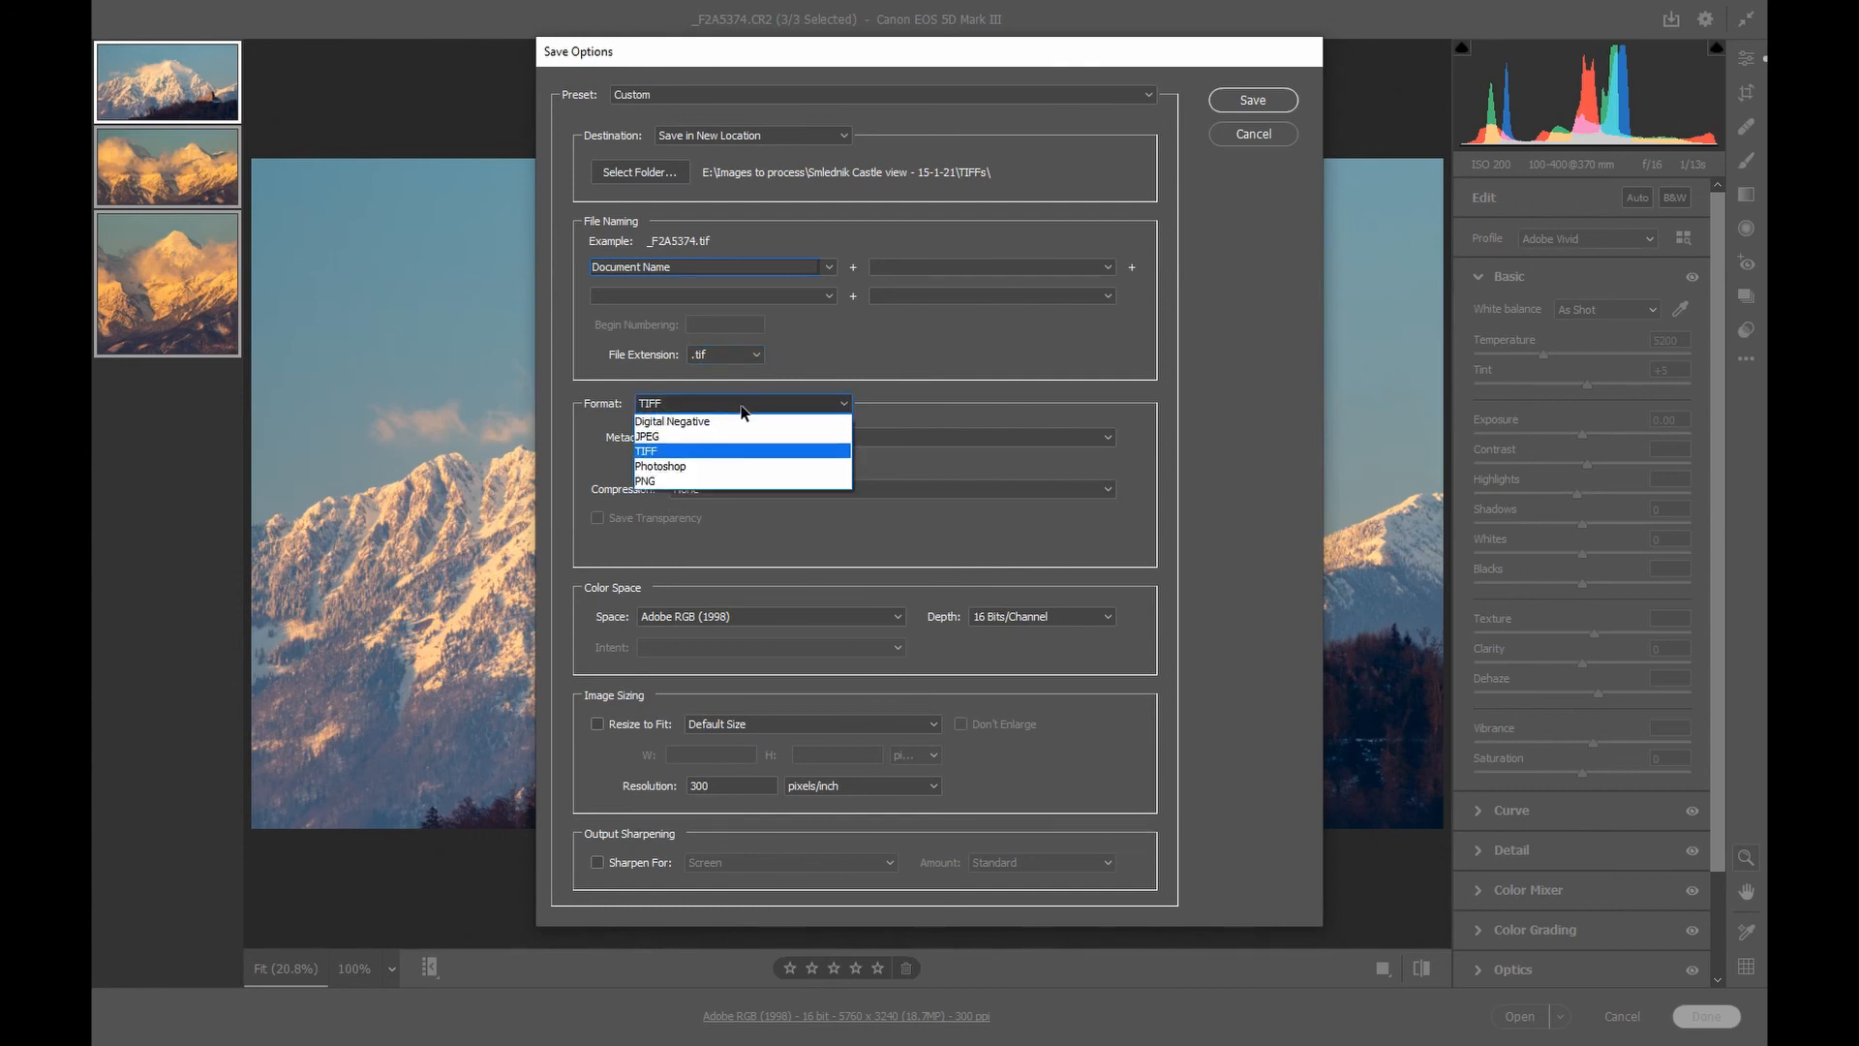
left_click(742, 406)
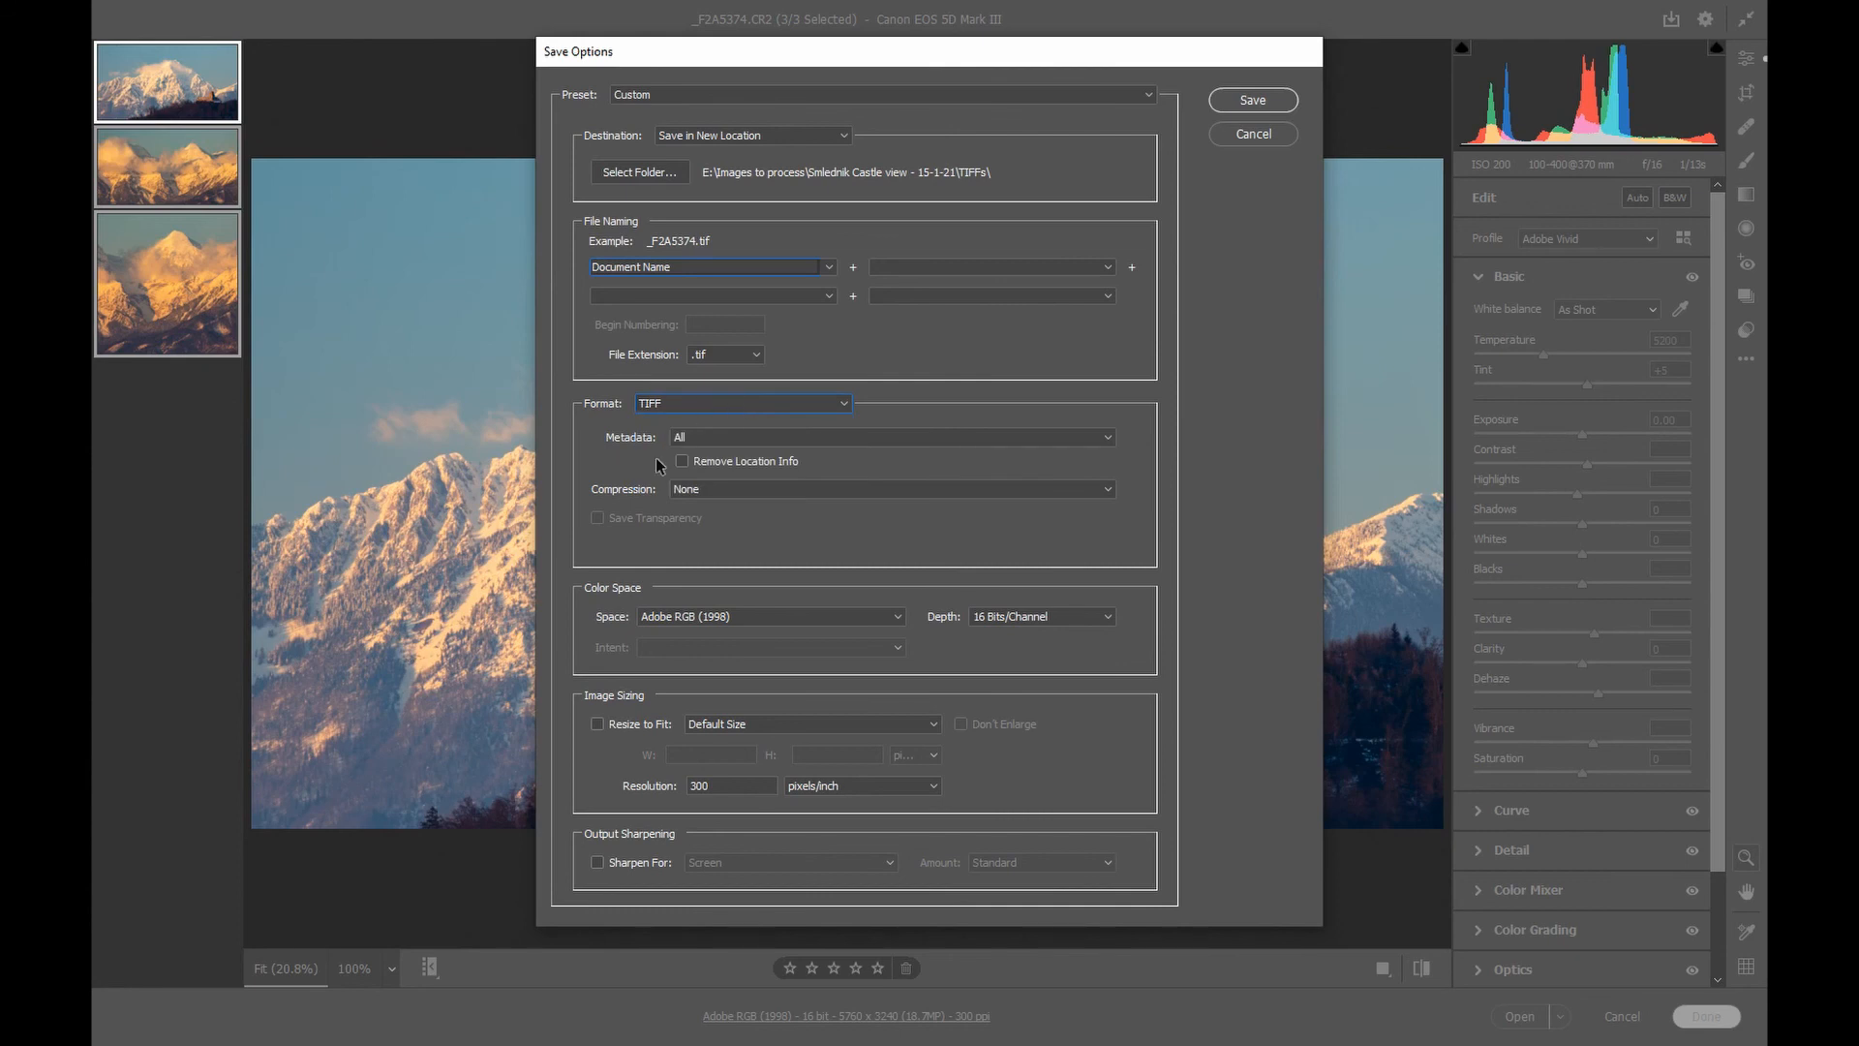
left_click(870, 439)
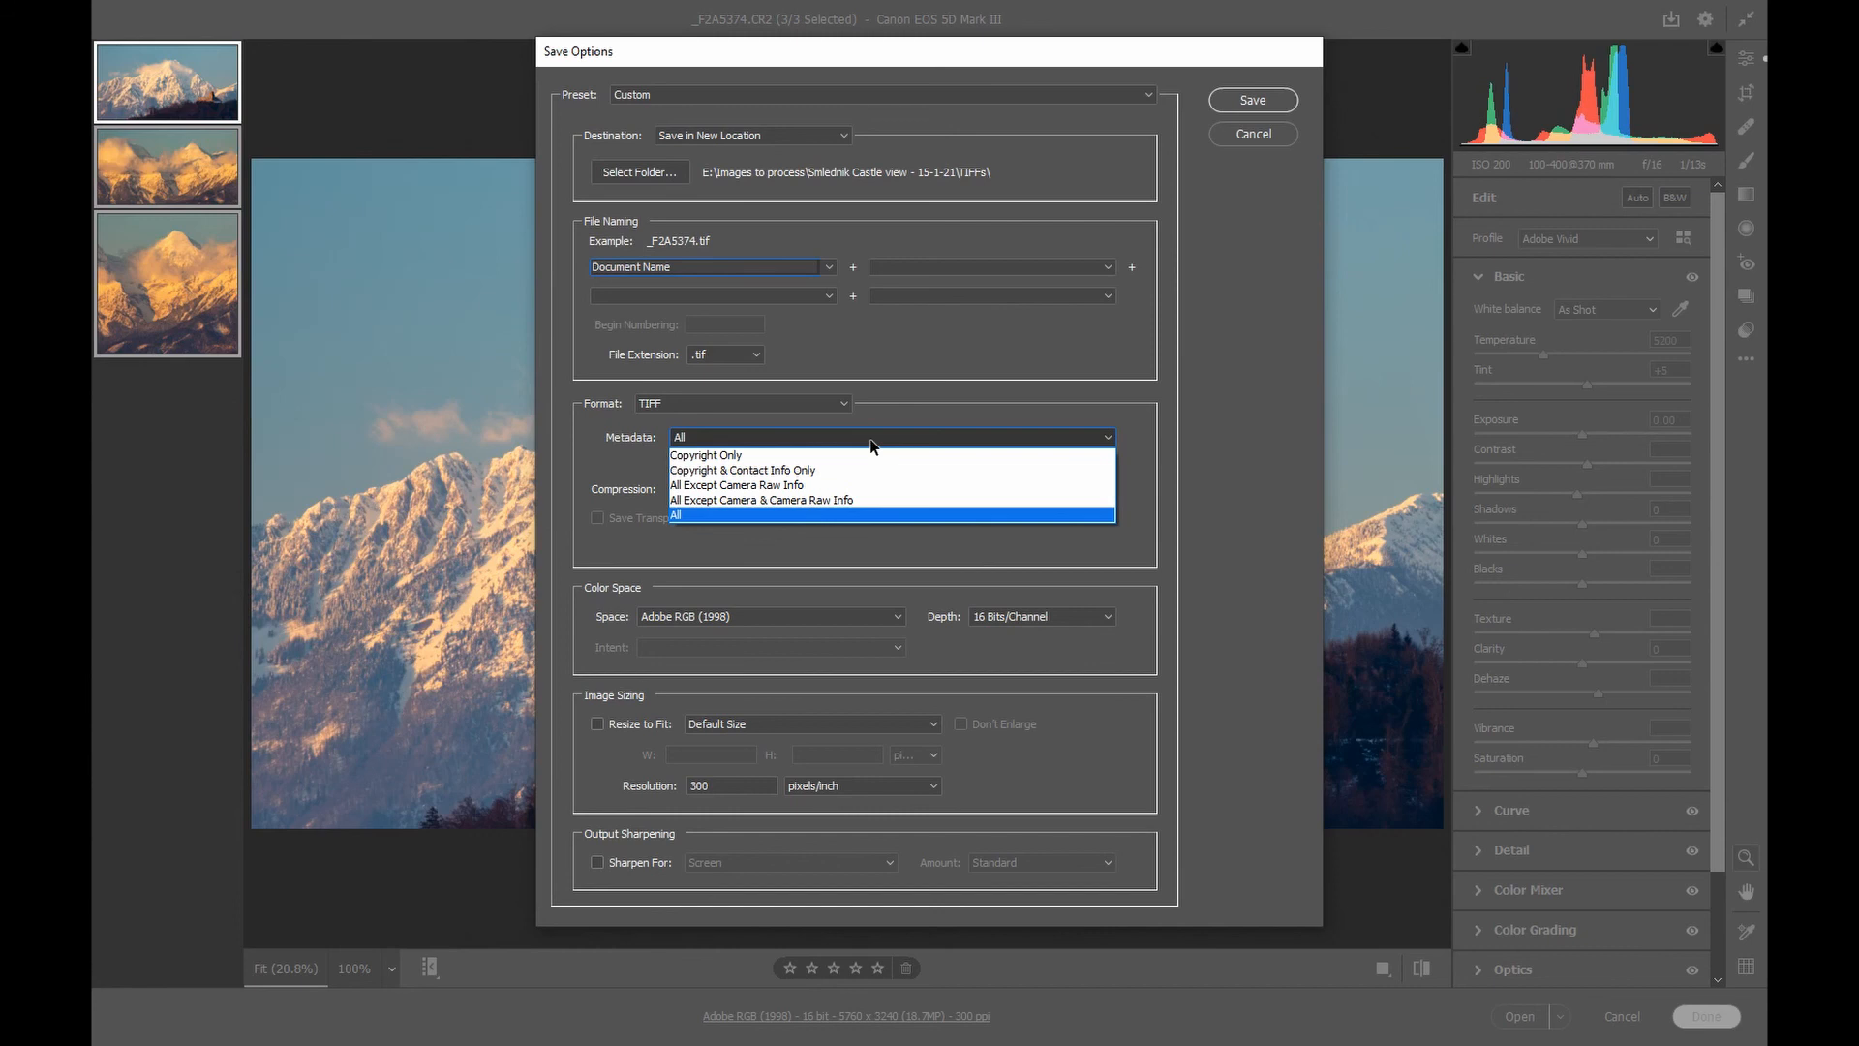
left_click(862, 441)
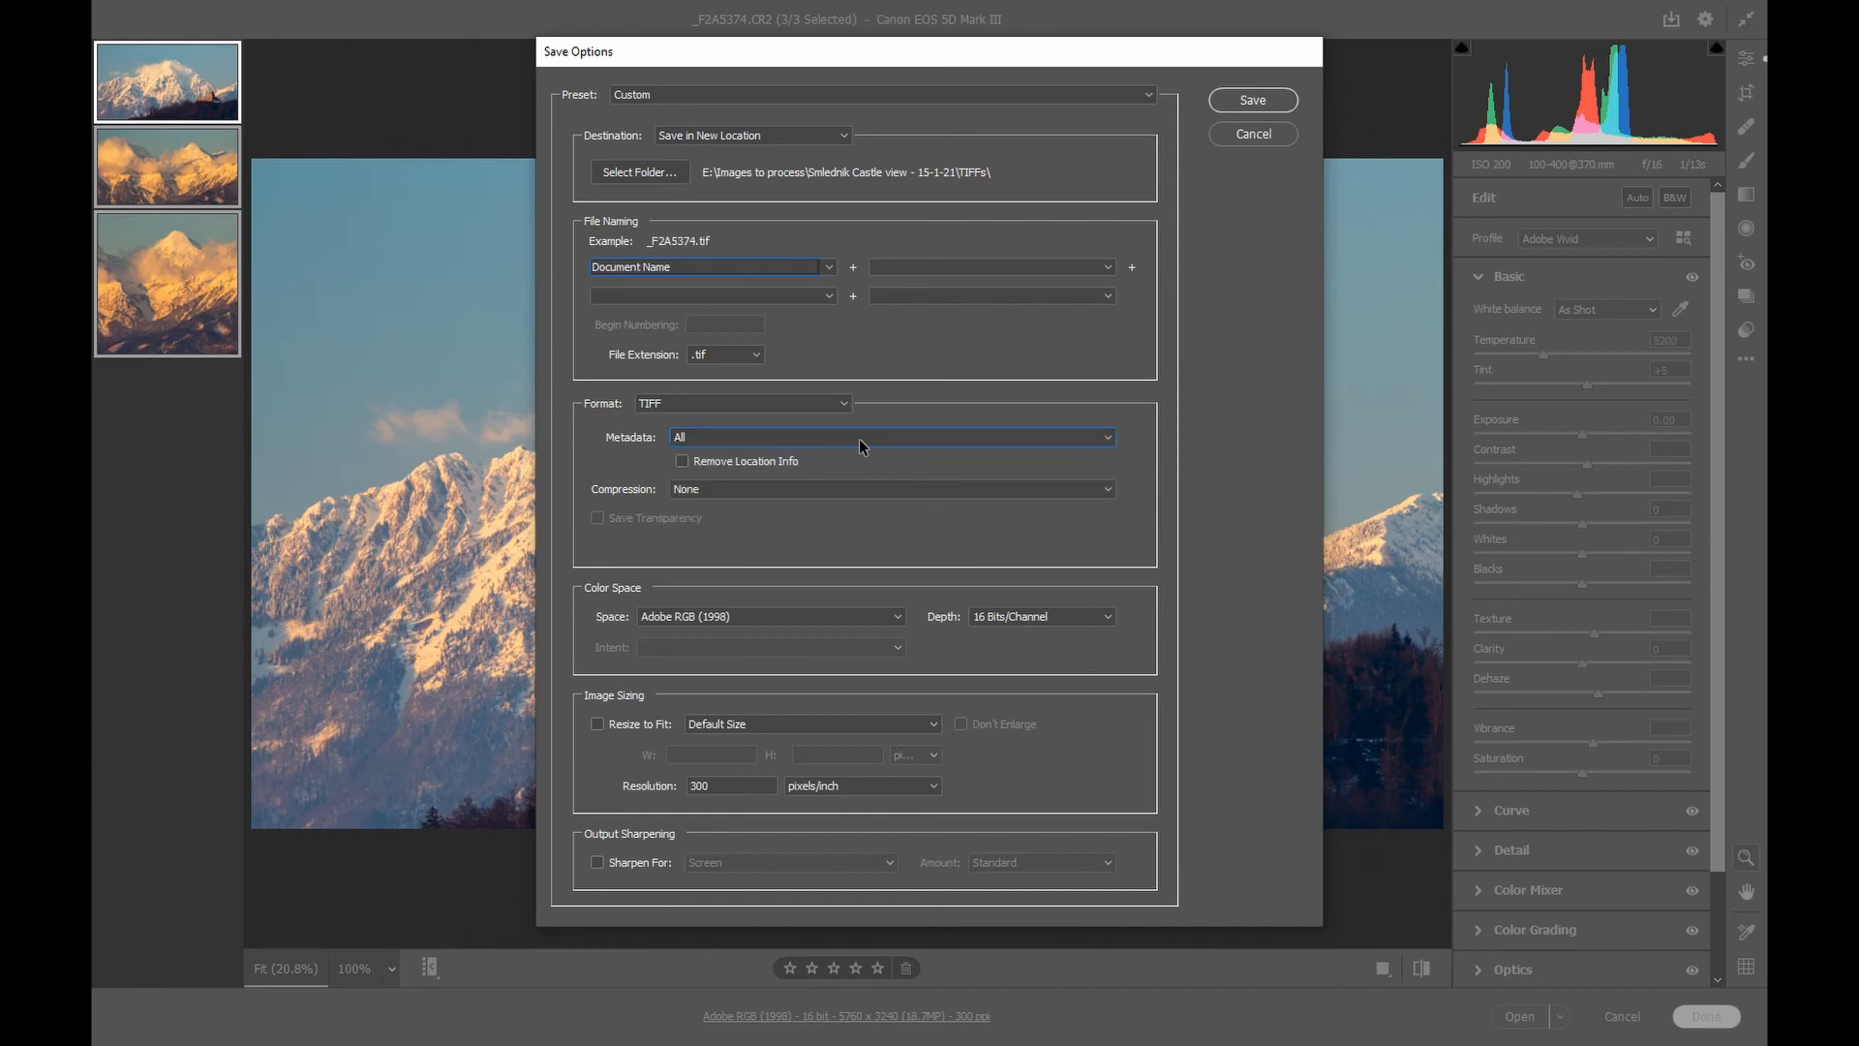
left_click(811, 492)
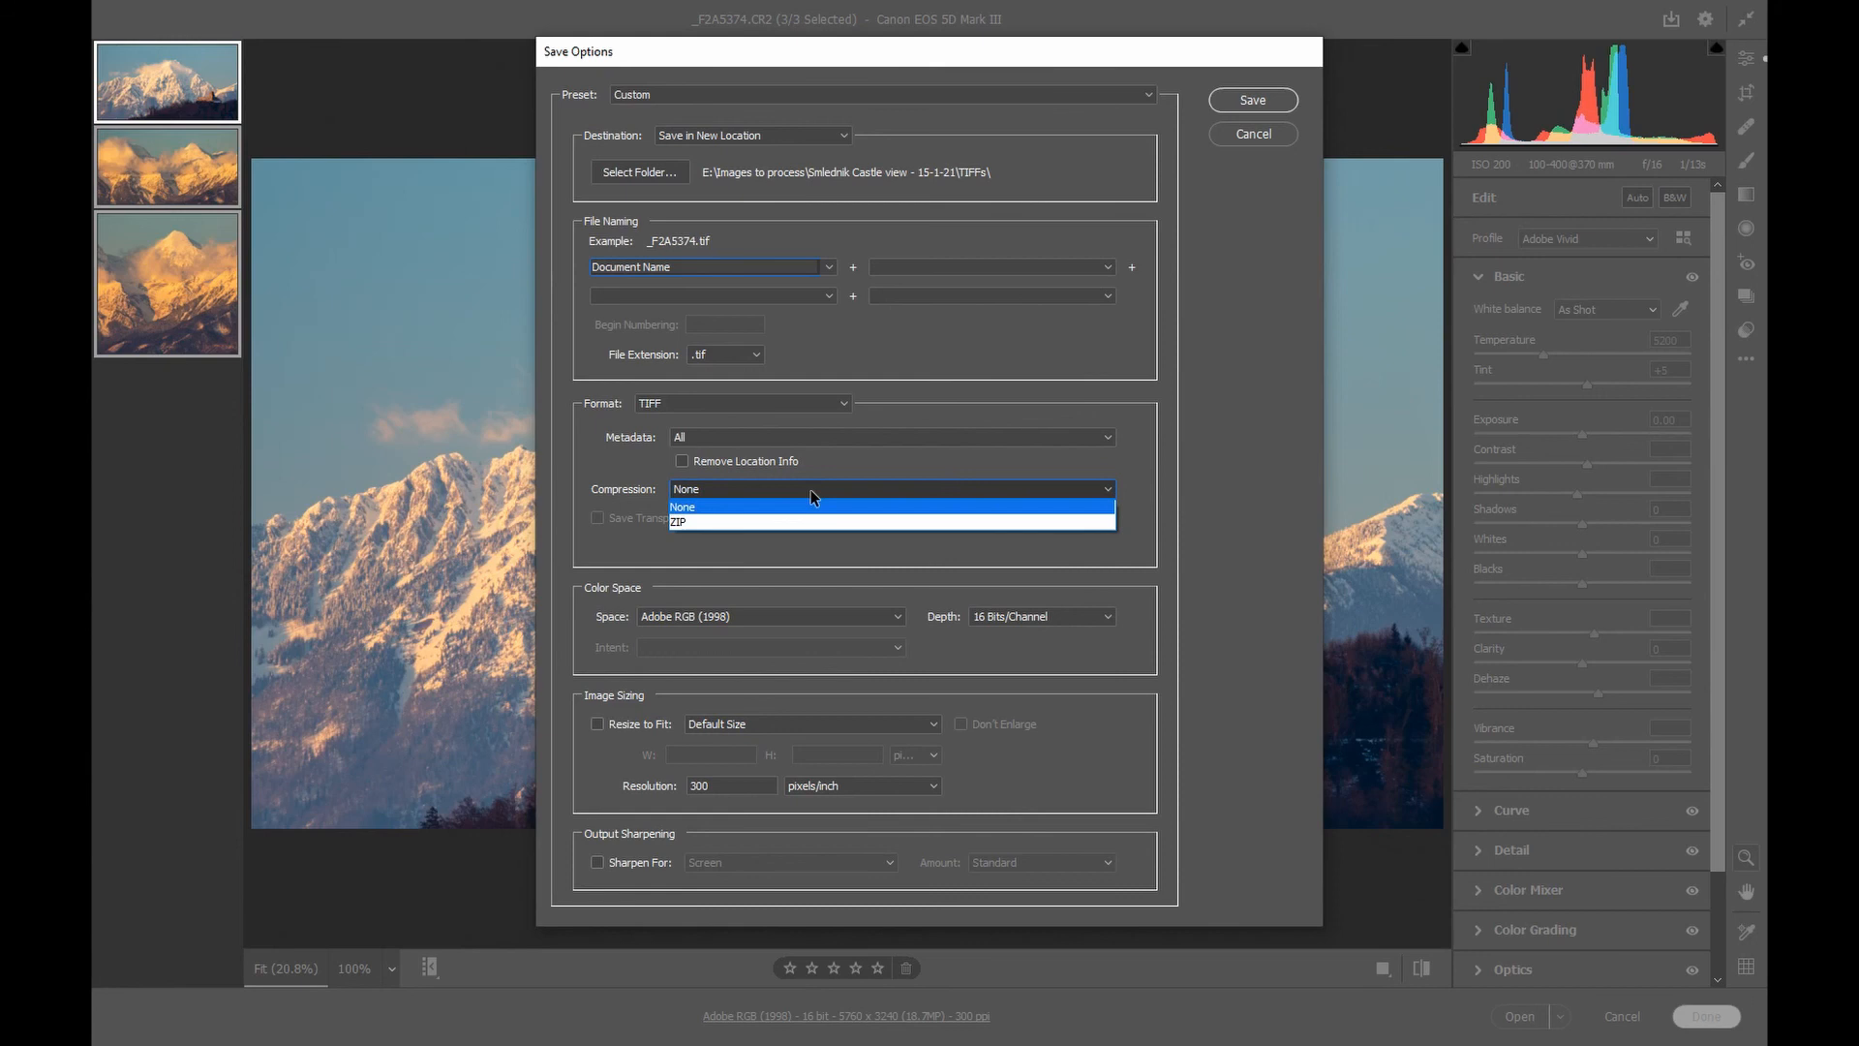
left_click(810, 490)
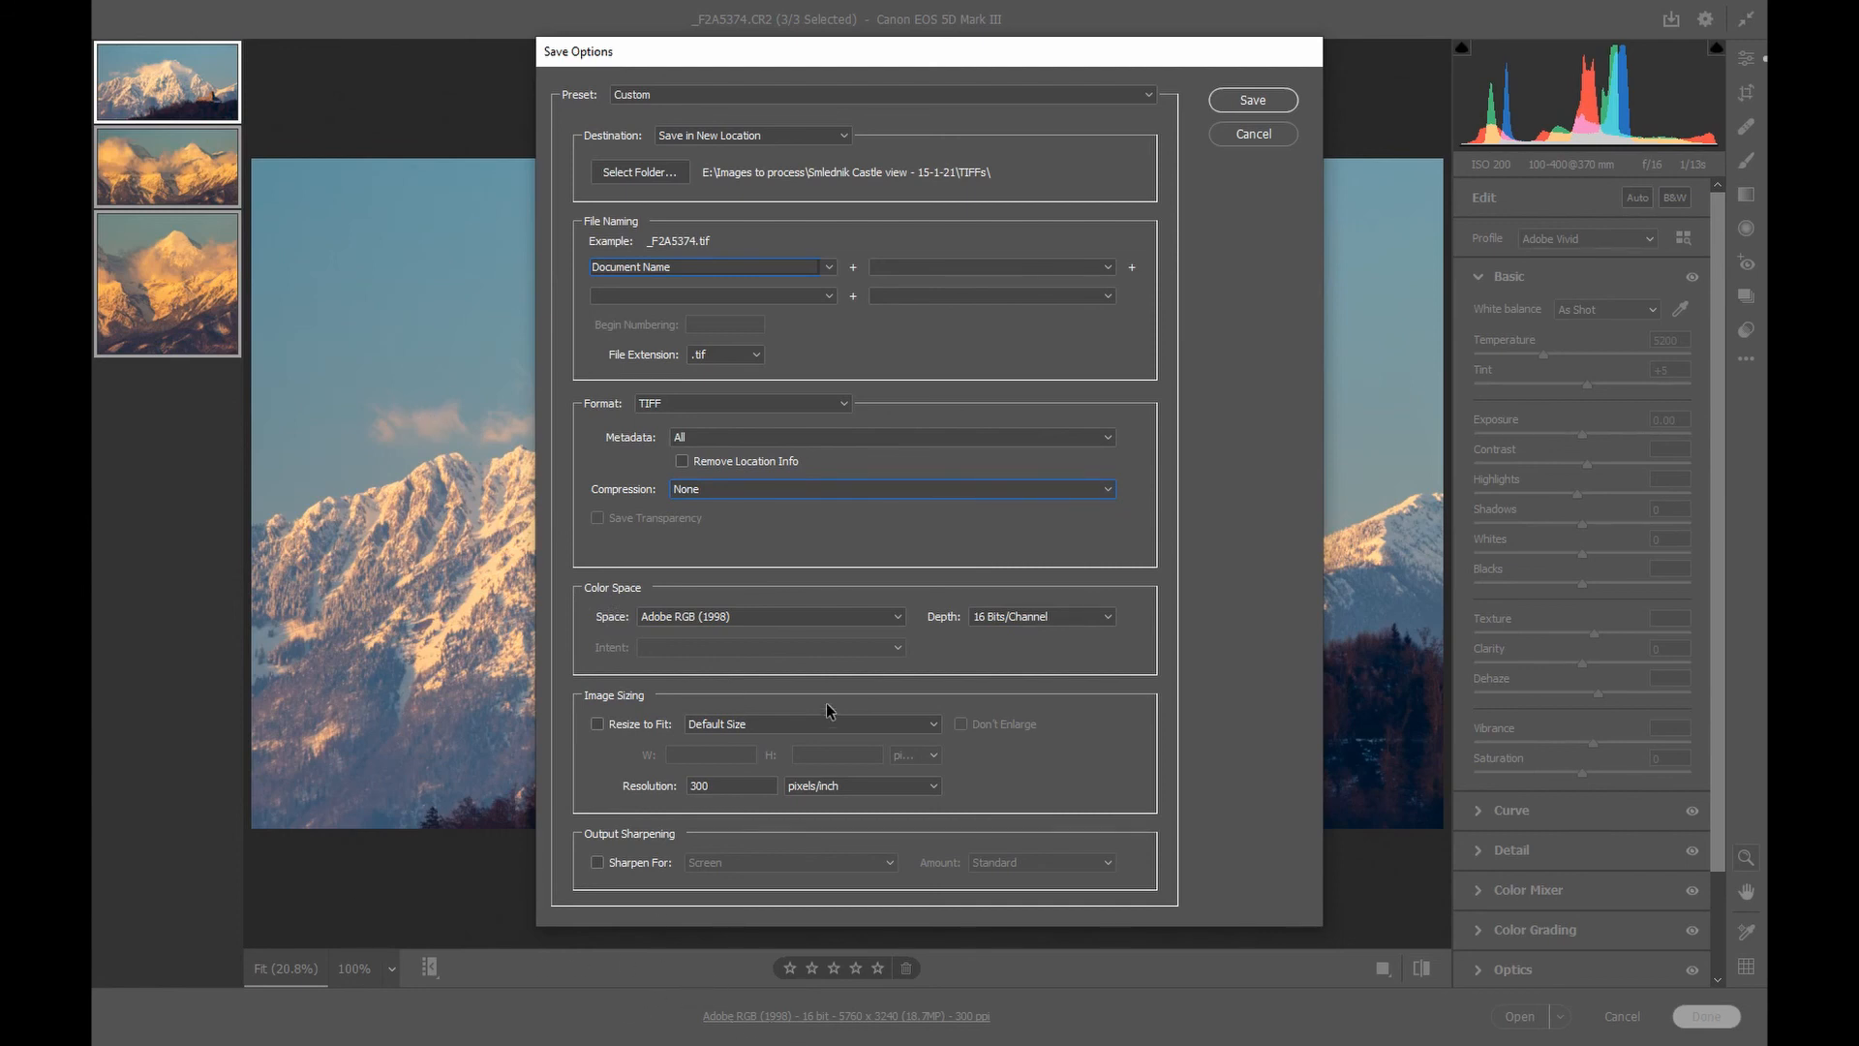
- Examine the color space, bit depth, resize and resolution options, and close the save options without saving
left_click(879, 618)
left_click(879, 618)
left_click(1018, 624)
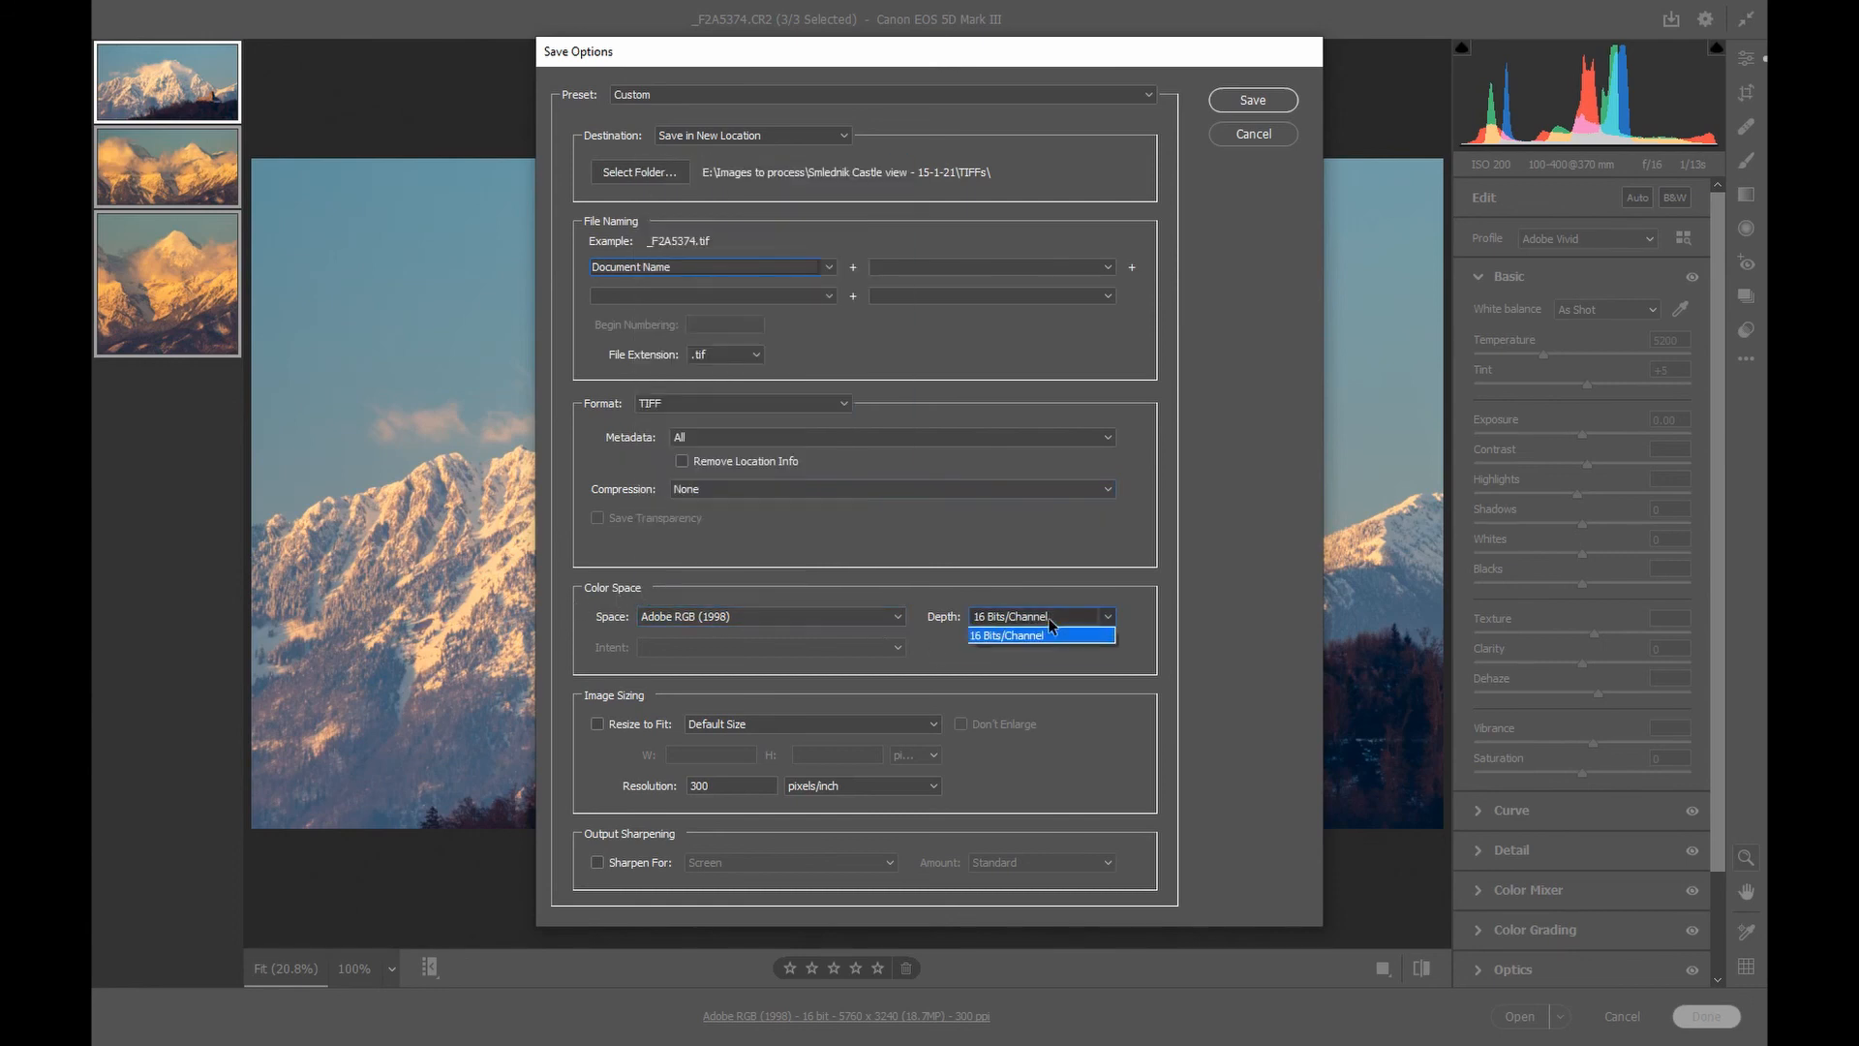
left_click(1049, 618)
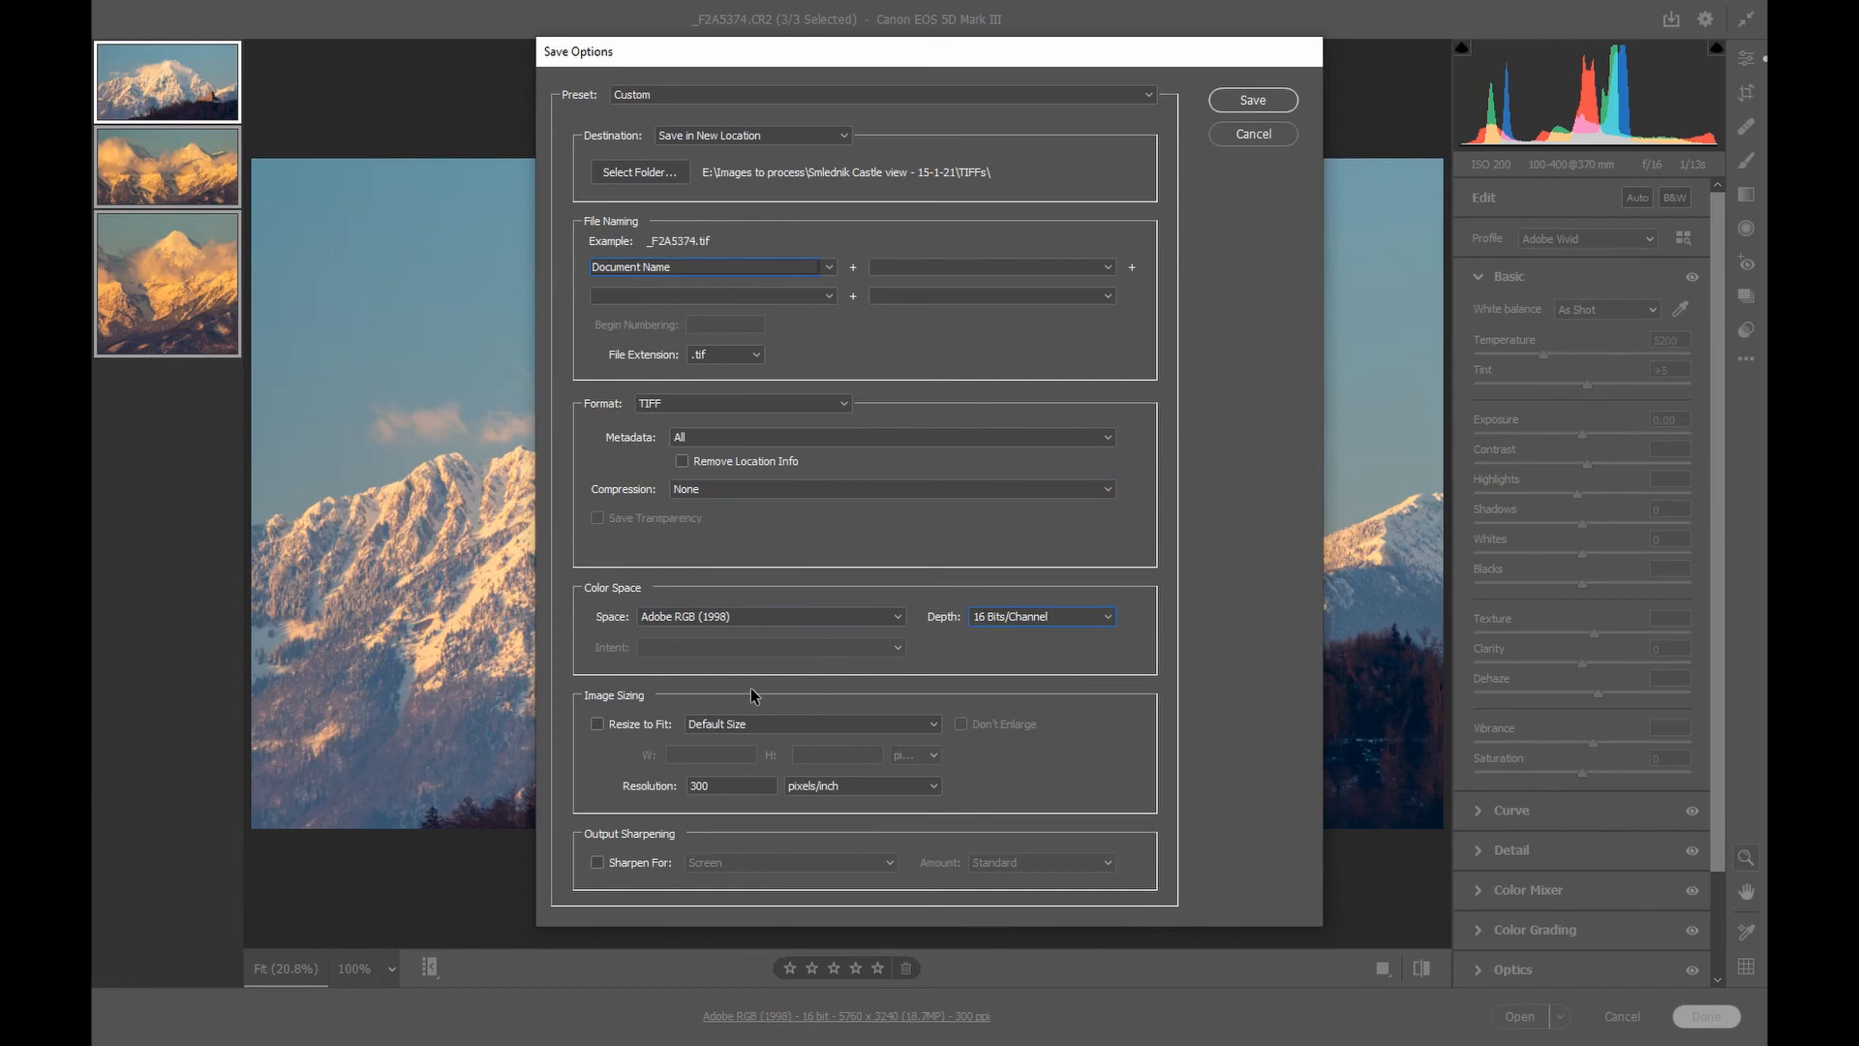
left_click(778, 728)
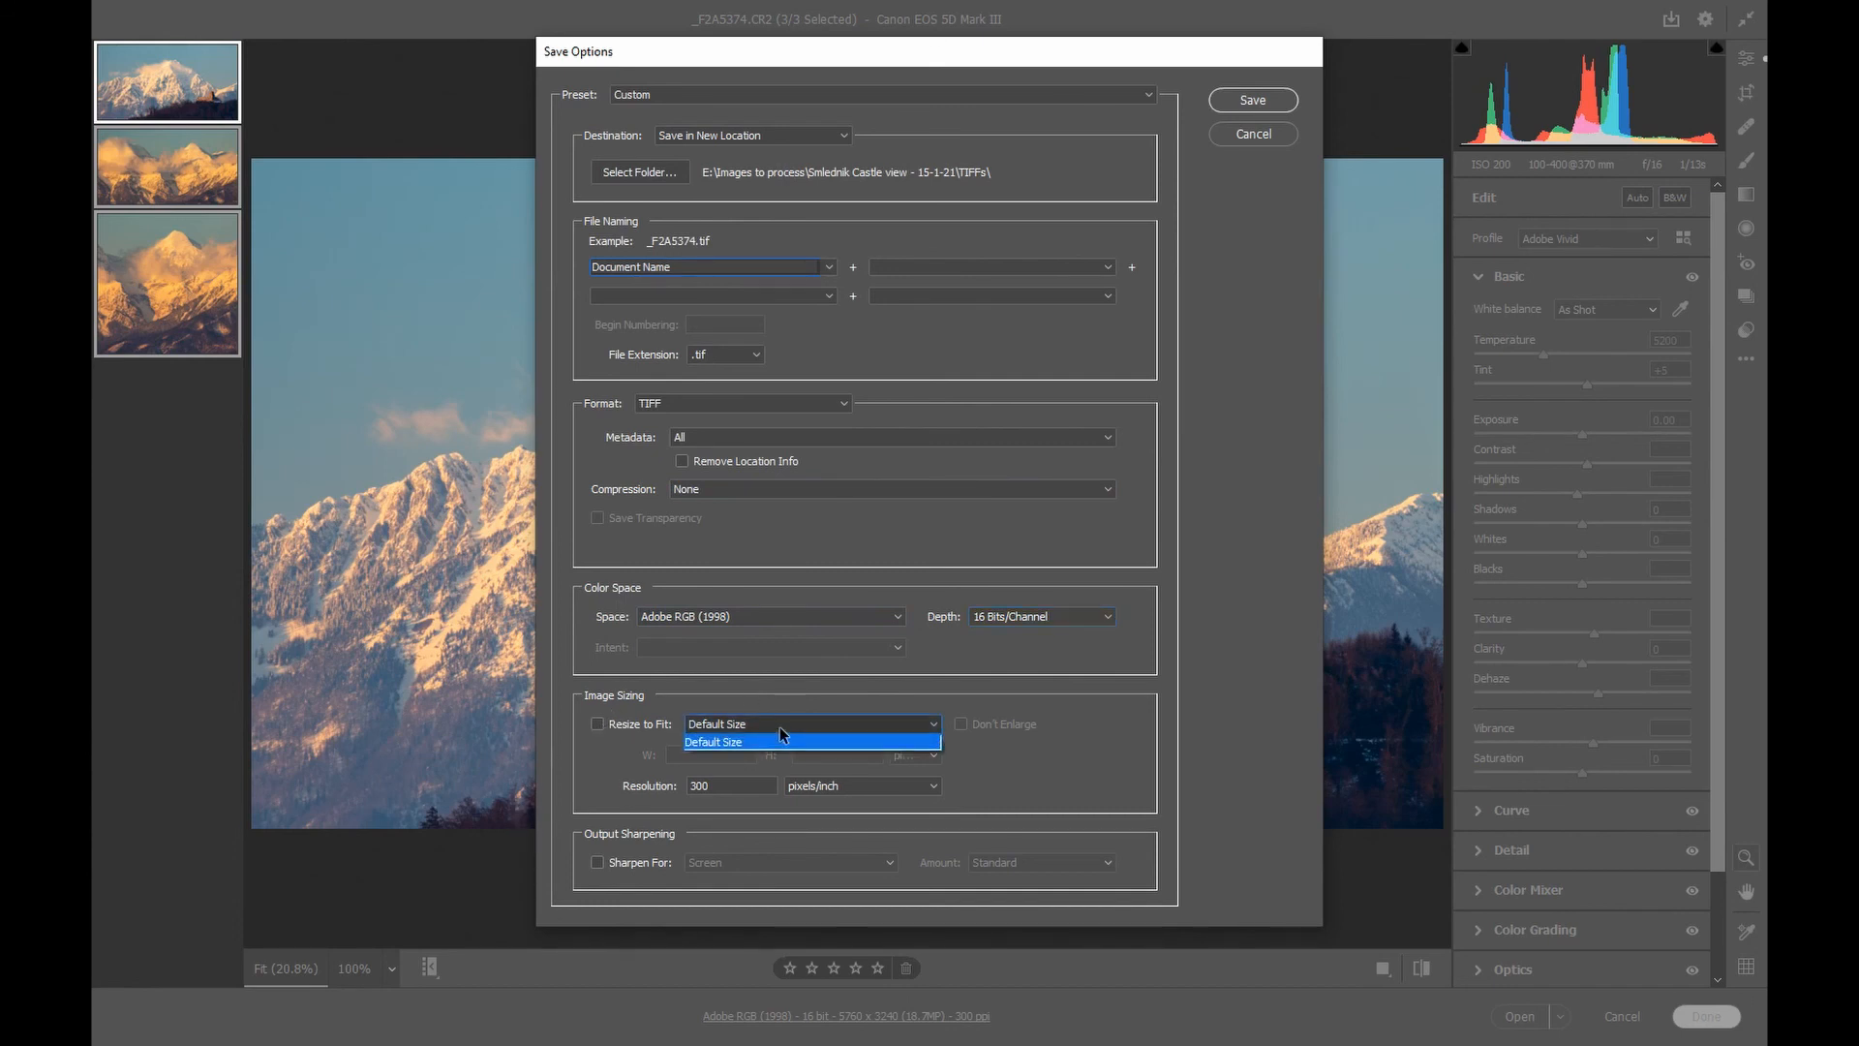
left_click(781, 726)
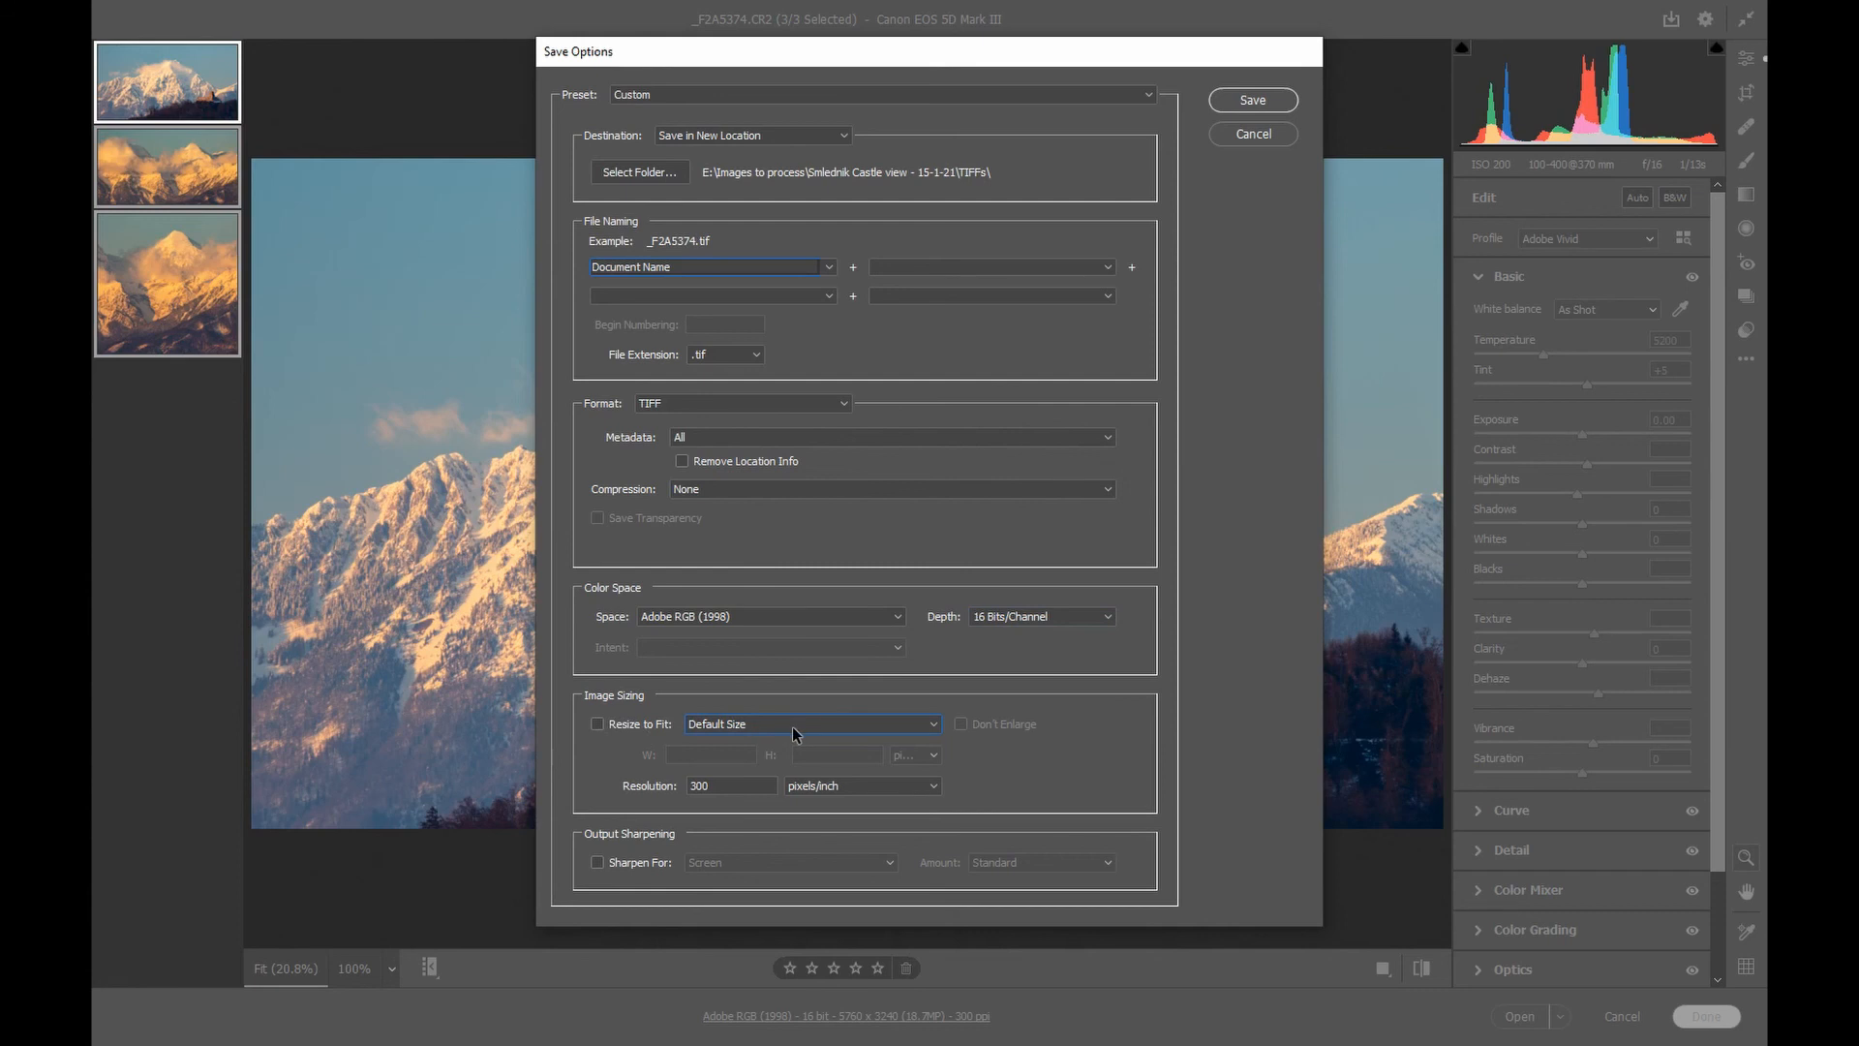
left_click(721, 784)
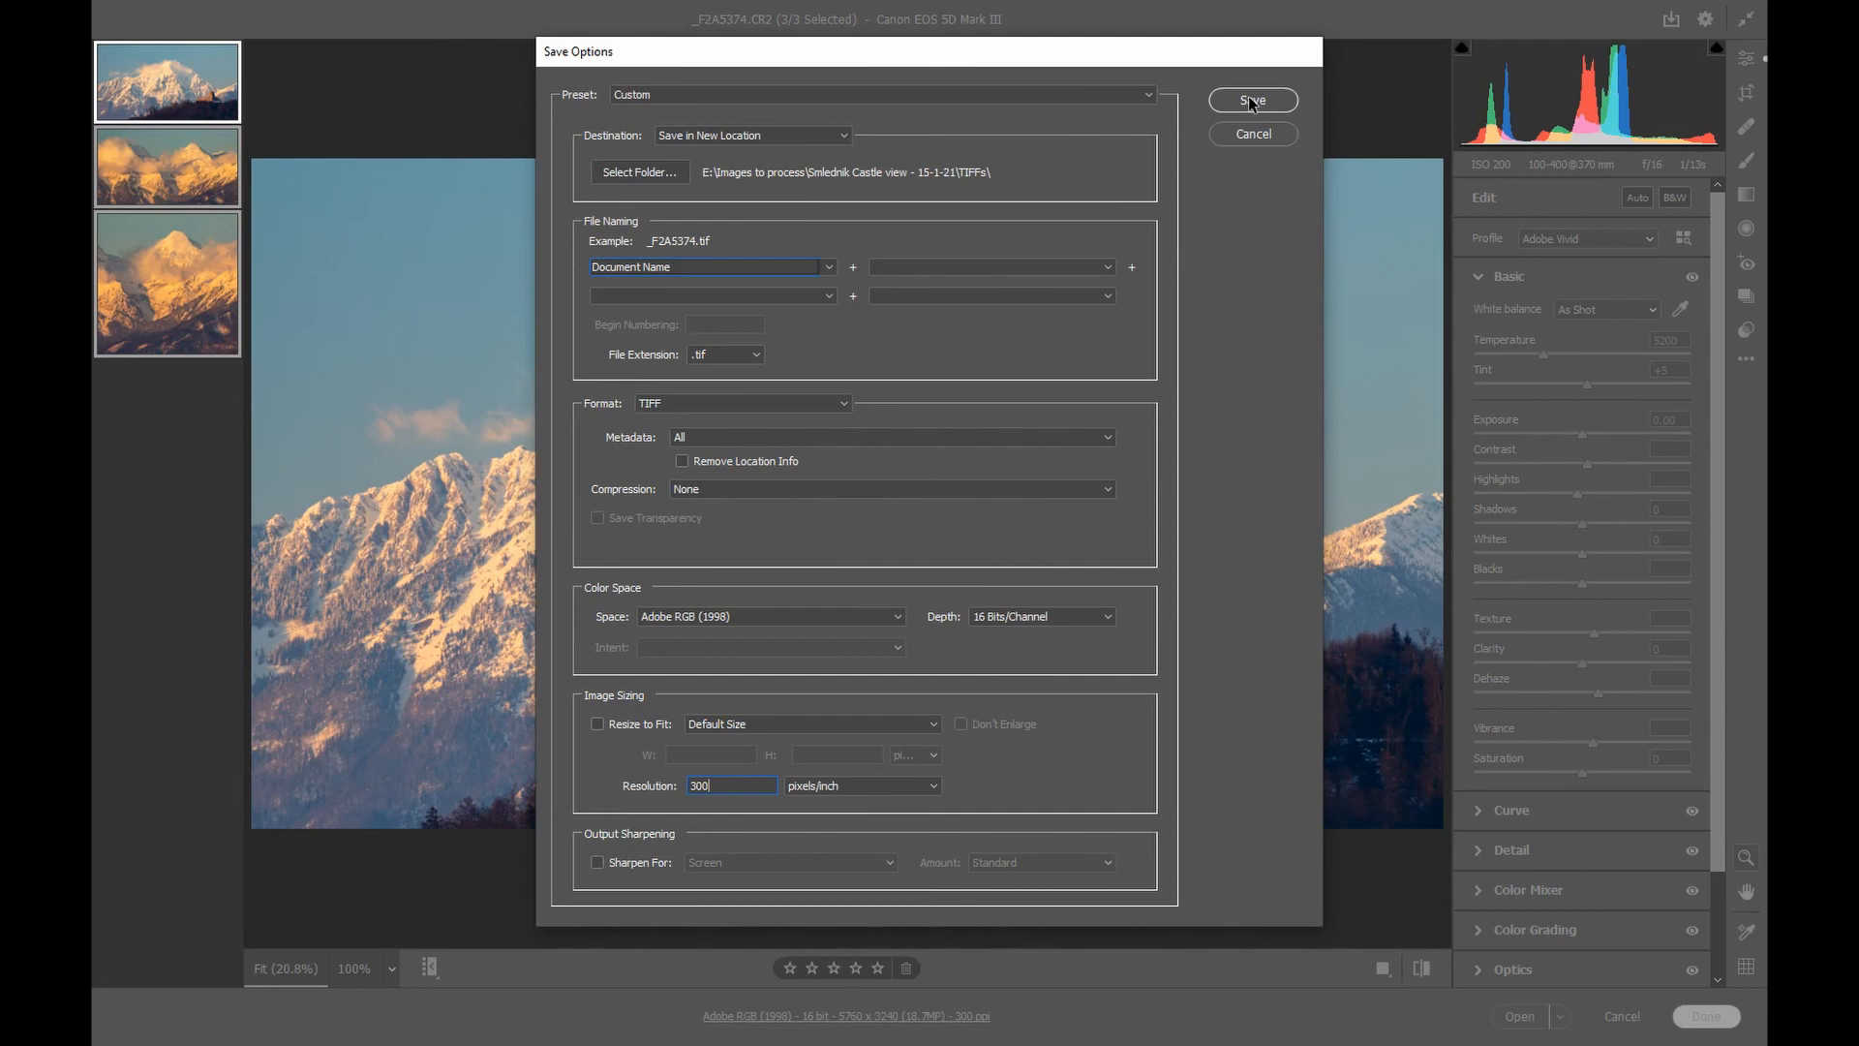
left_click(1269, 137)
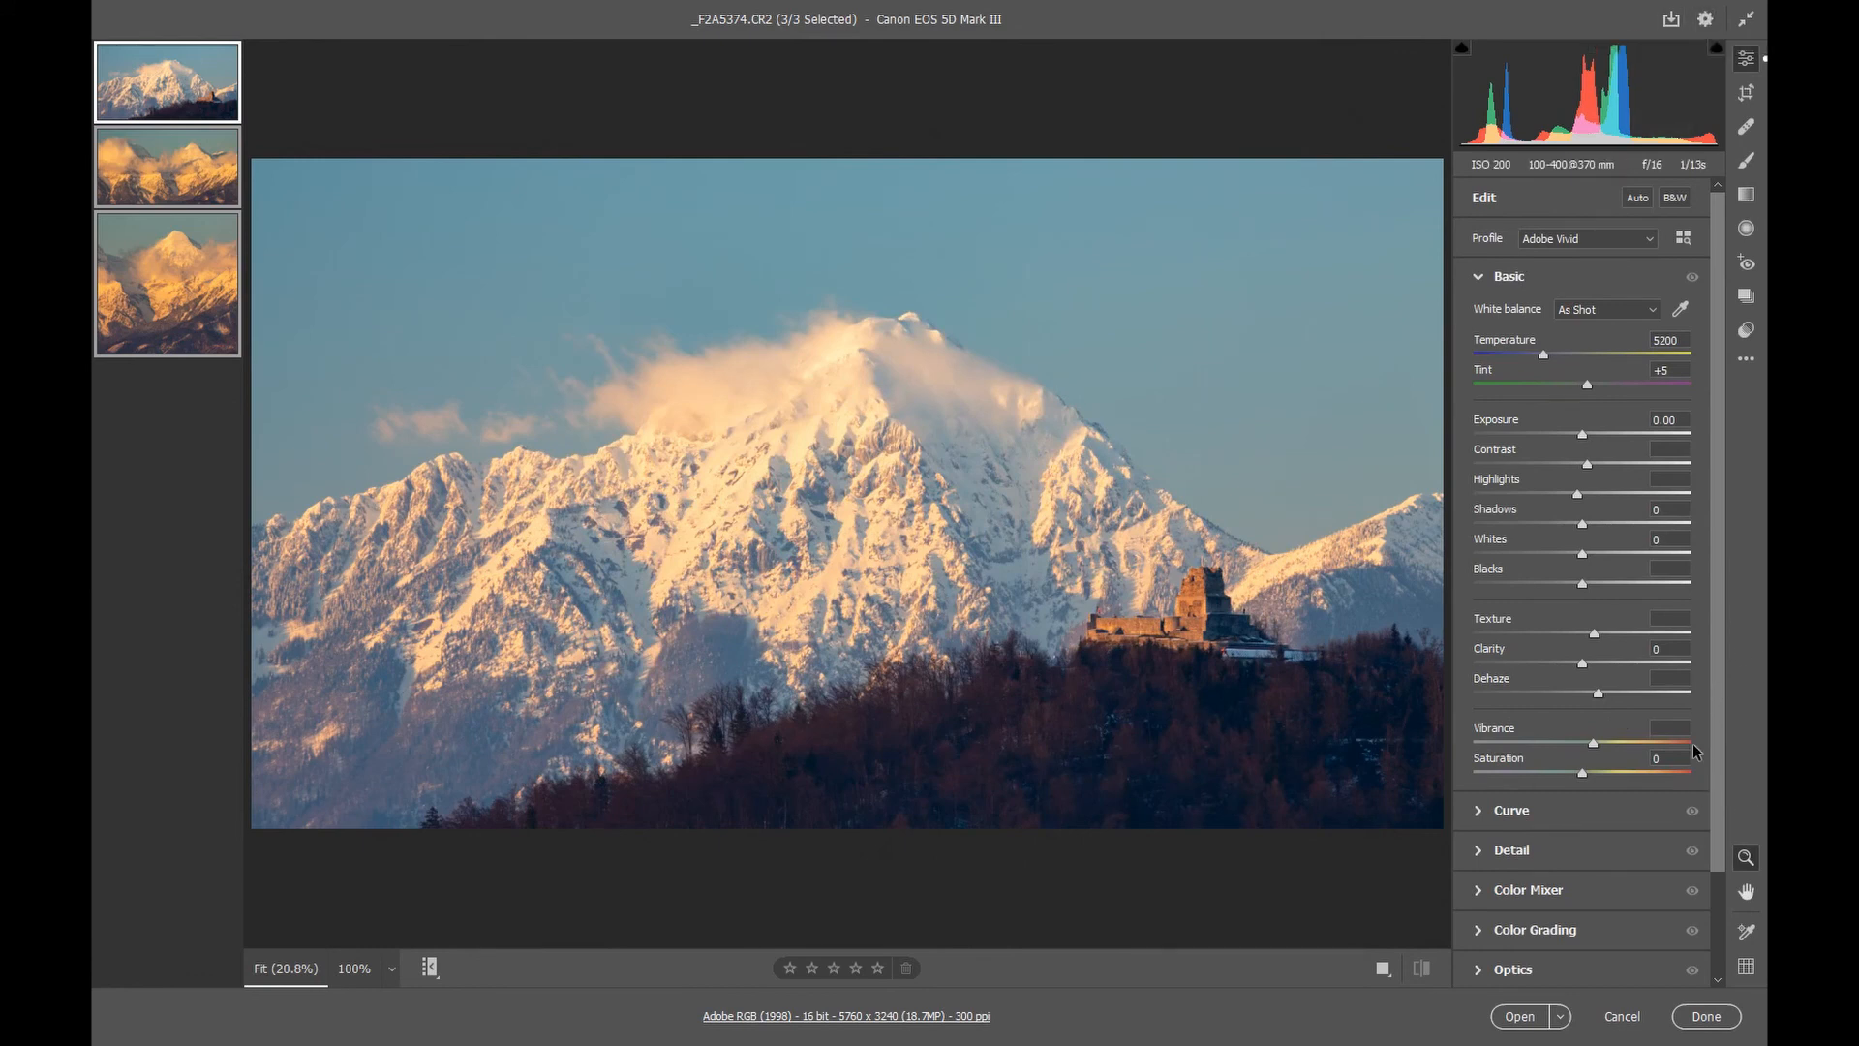
- Open the three selected photos in Photoshop and view each opened document in turn
left_click(1520, 1017)
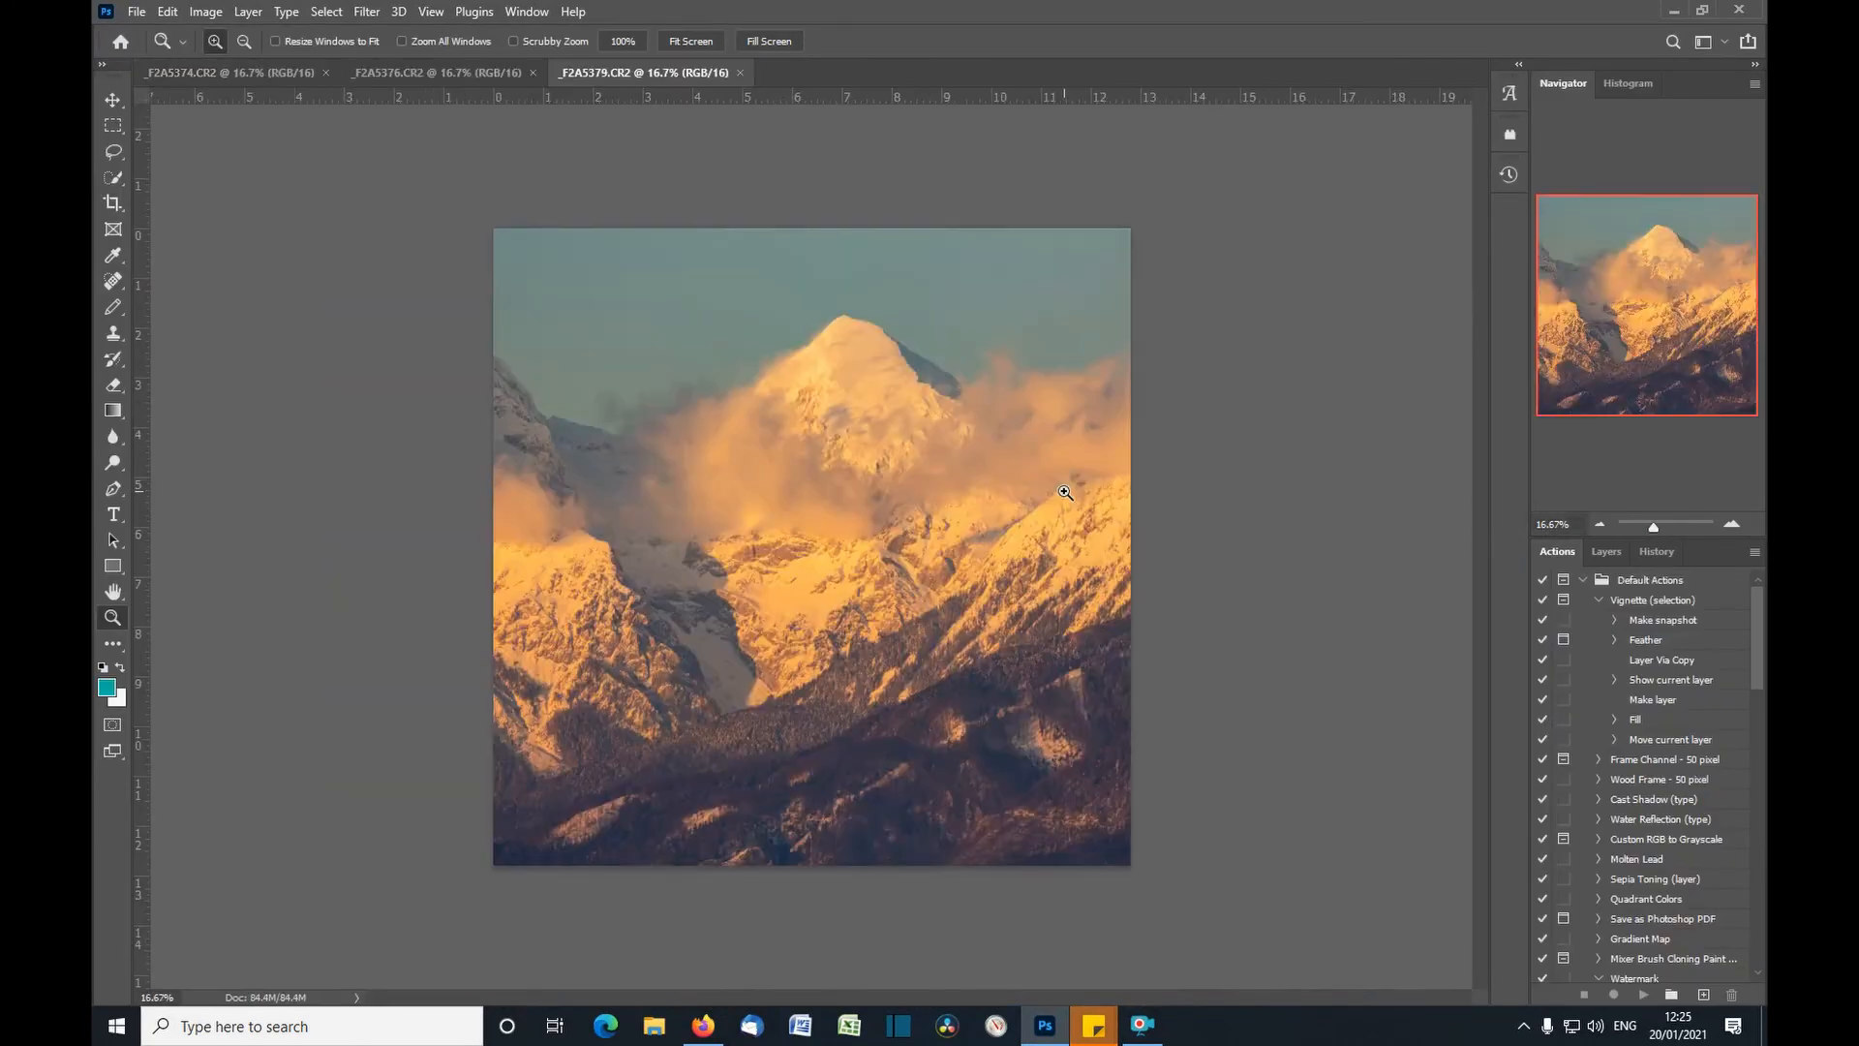
left_click(423, 70)
left_click(231, 72)
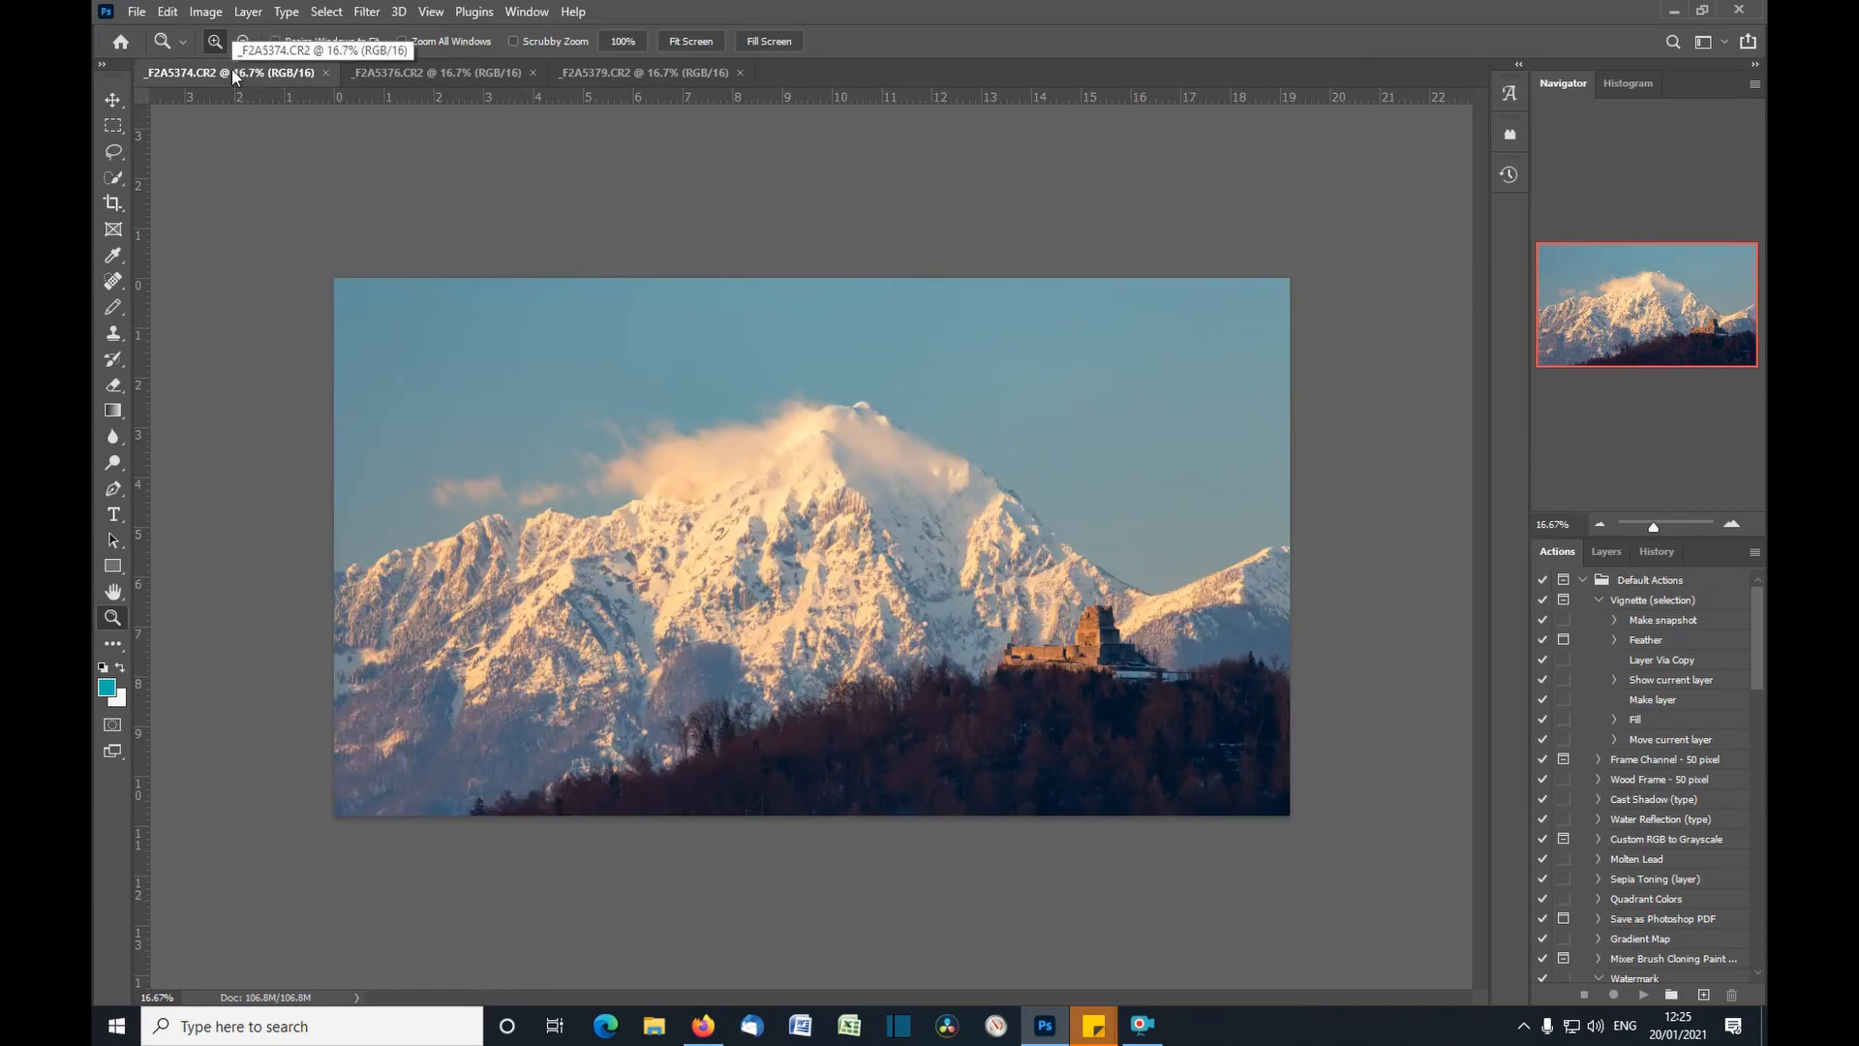
left_click(473, 72)
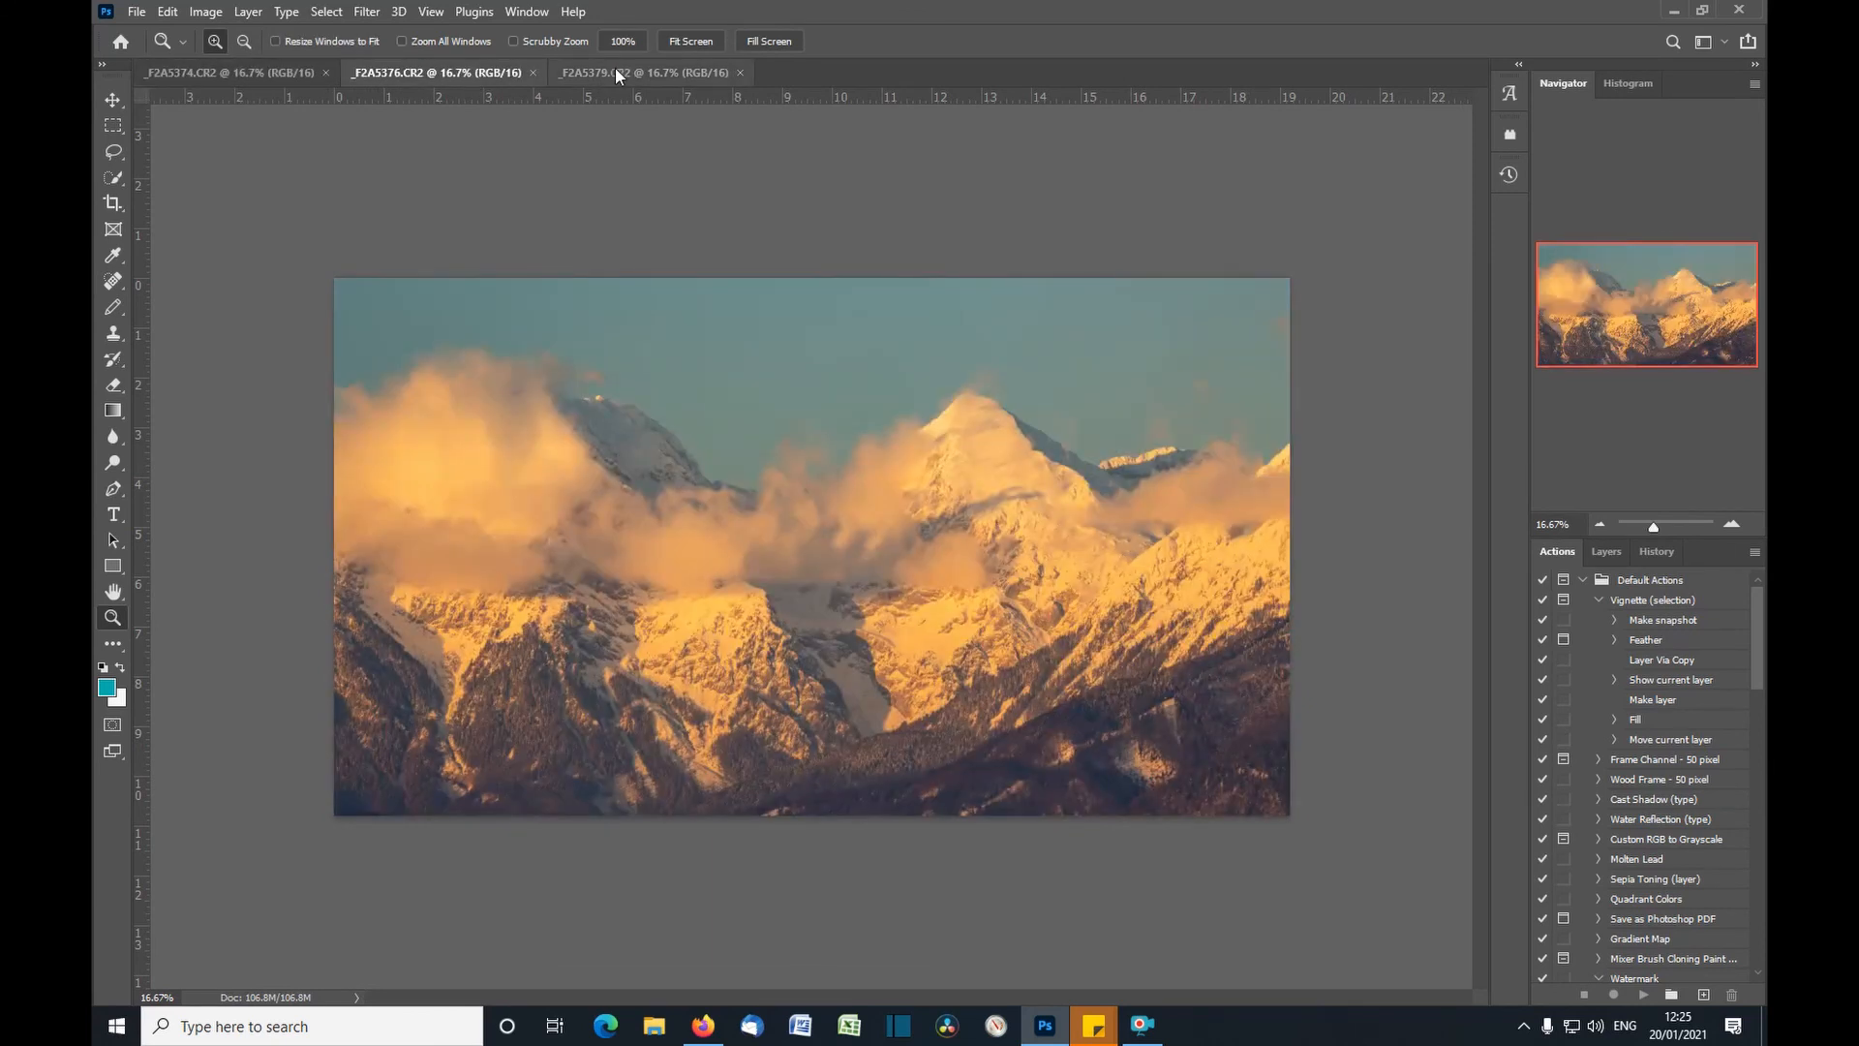
left_click(613, 70)
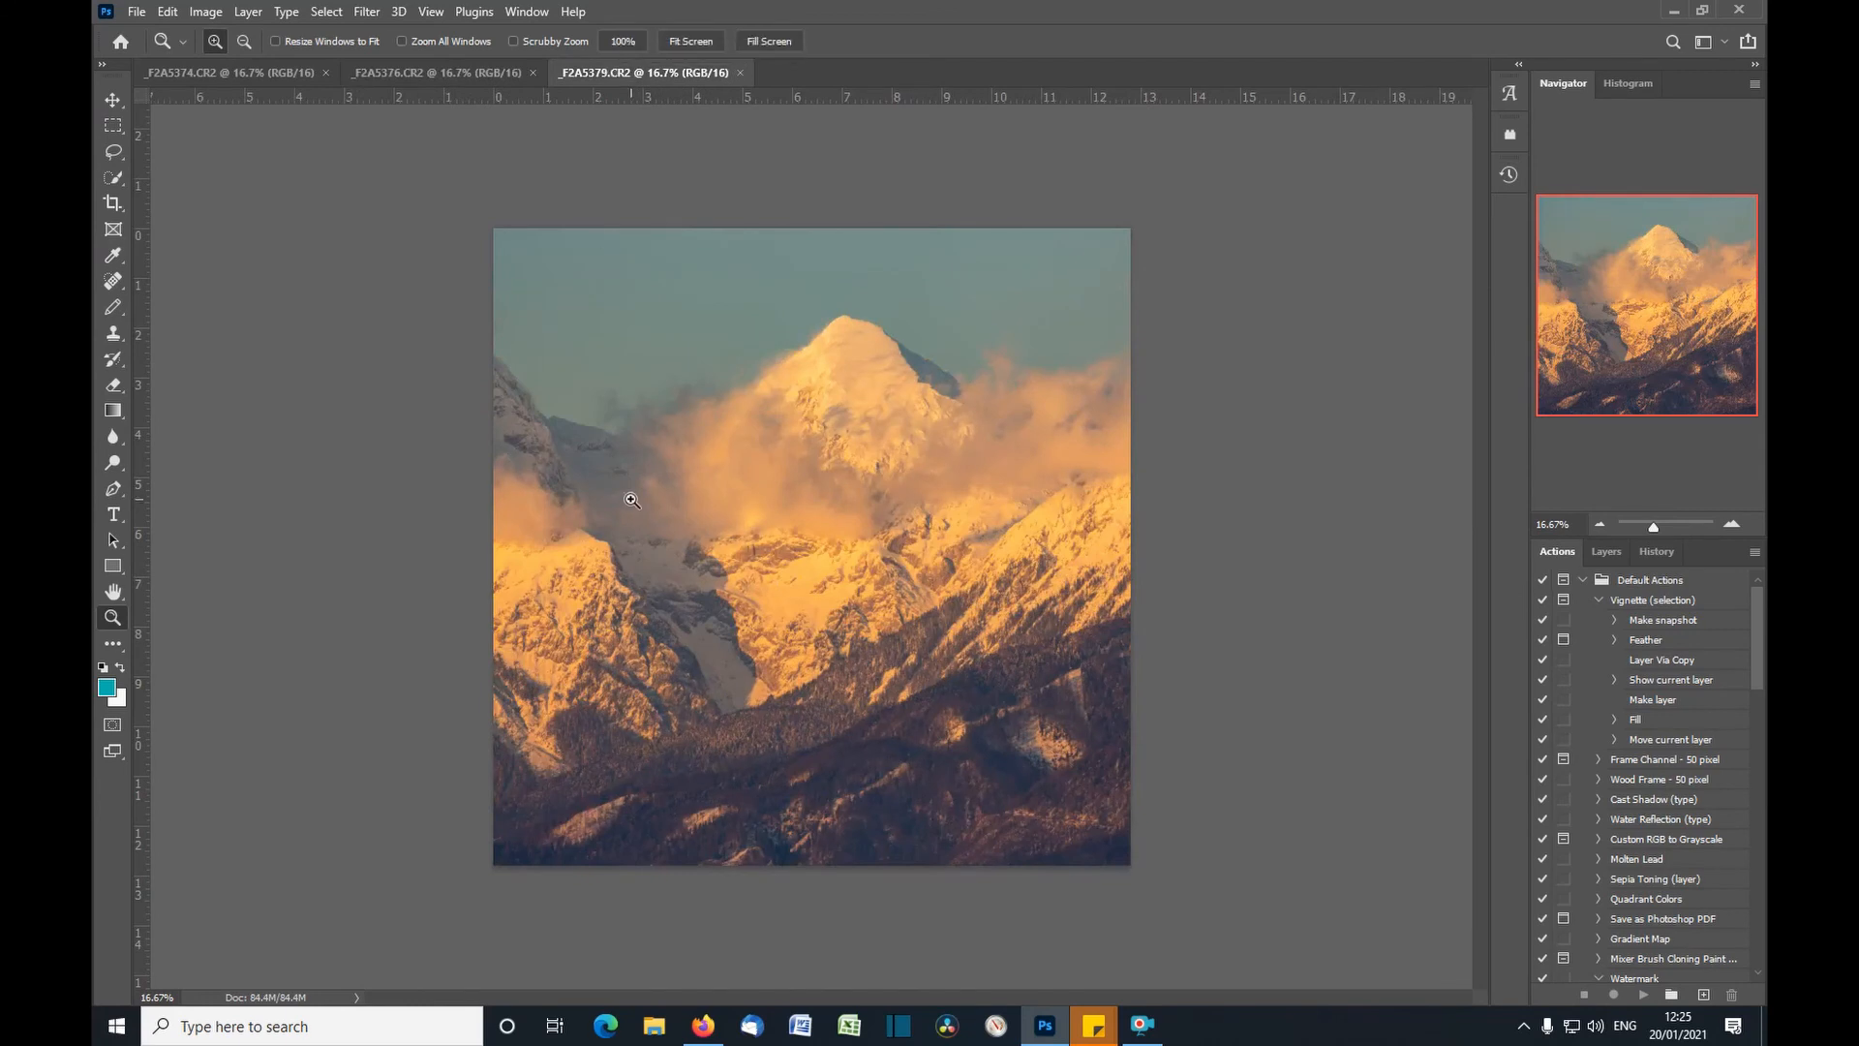